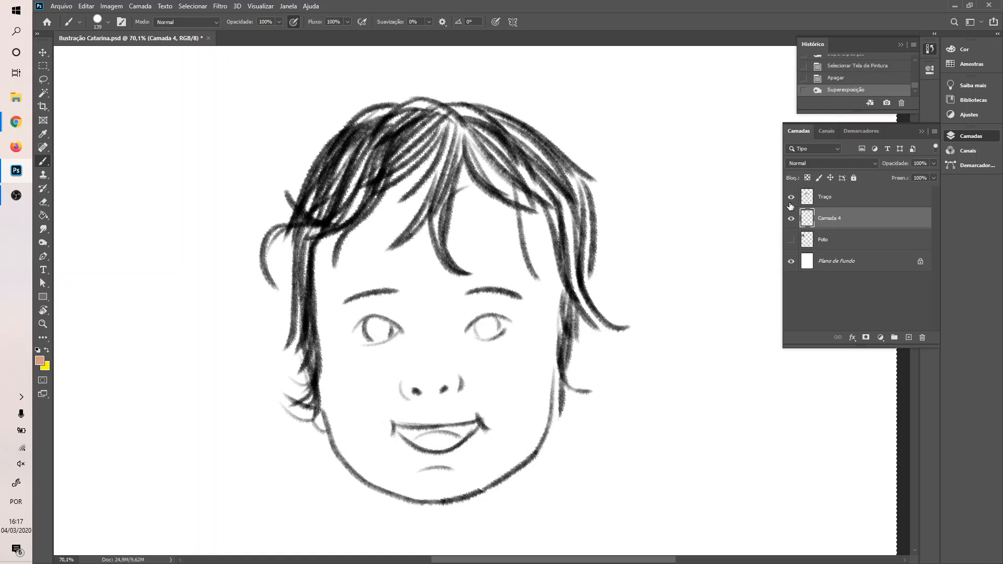
# - Toggle the Traço layer's visibility off and on, then load the Rosto path as a selection
pyautogui.click(827, 197)
pyautogui.click(791, 200)
pyautogui.click(791, 203)
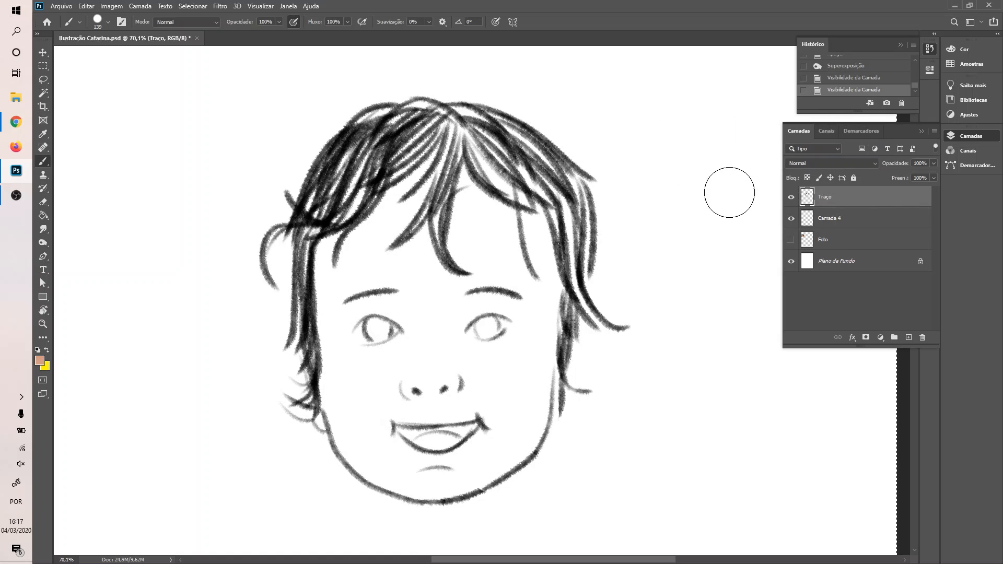
pyautogui.click(857, 133)
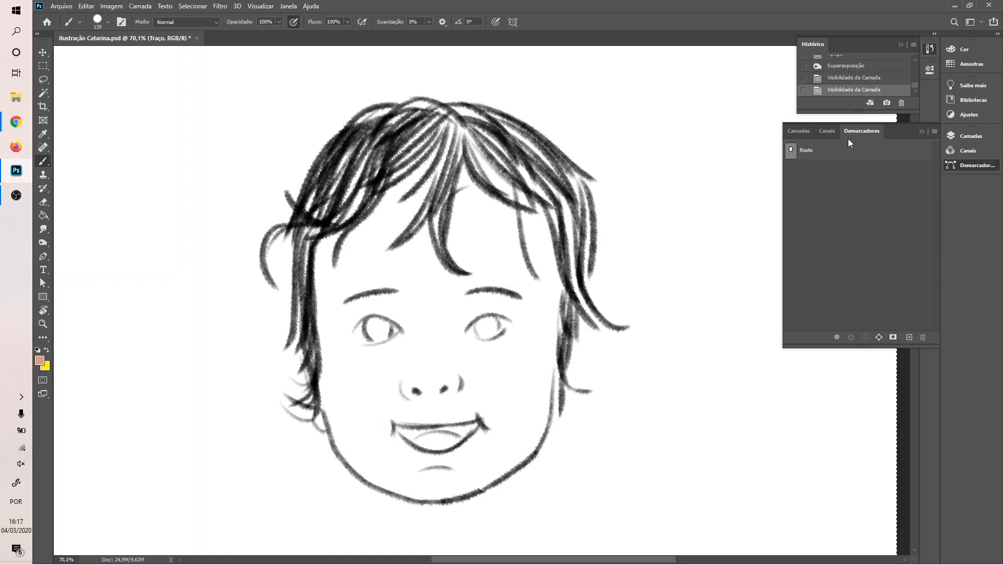
pyautogui.keyDown('ctrl'); pyautogui.click(790, 151); pyautogui.keyUp('ctrl')
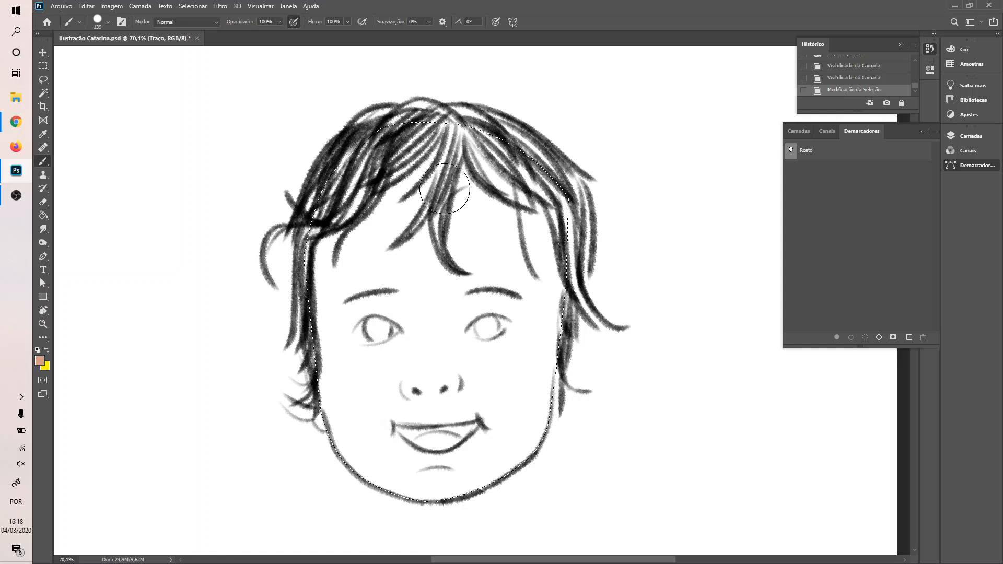
# - Rename the Camada 4 layer to "Cor base rosto"
pyautogui.click(801, 135)
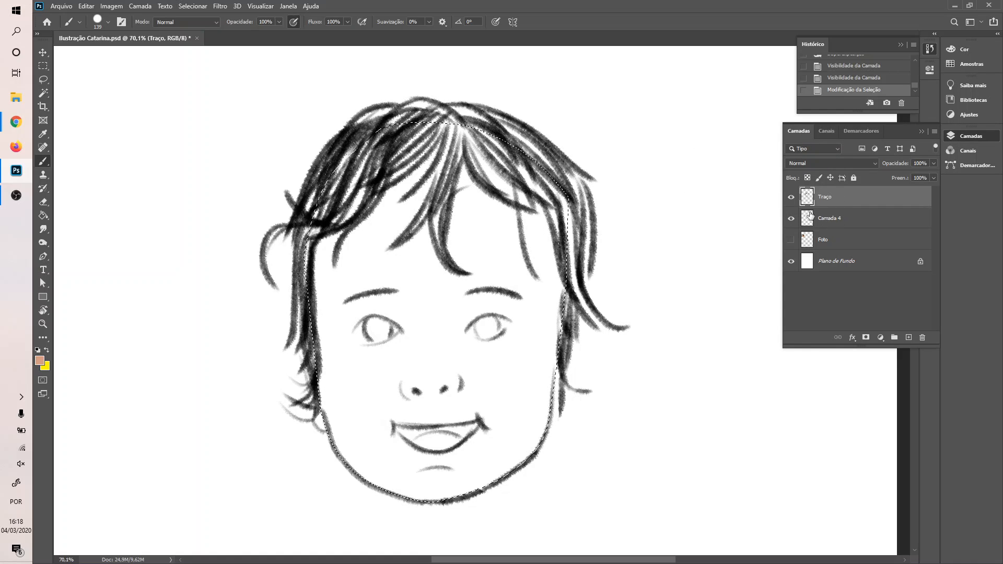
pyautogui.click(828, 223)
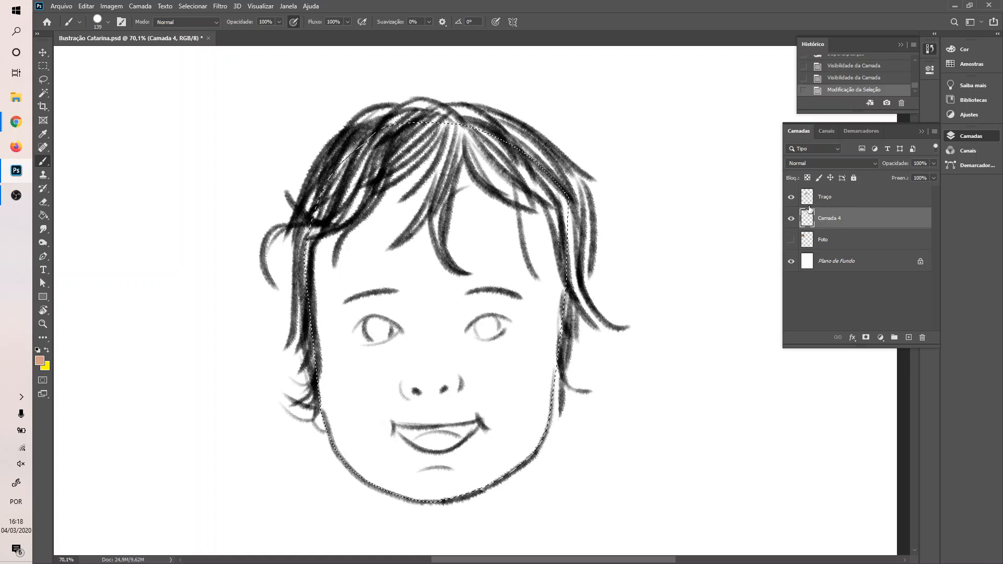
pyautogui.doubleClick(837, 218)
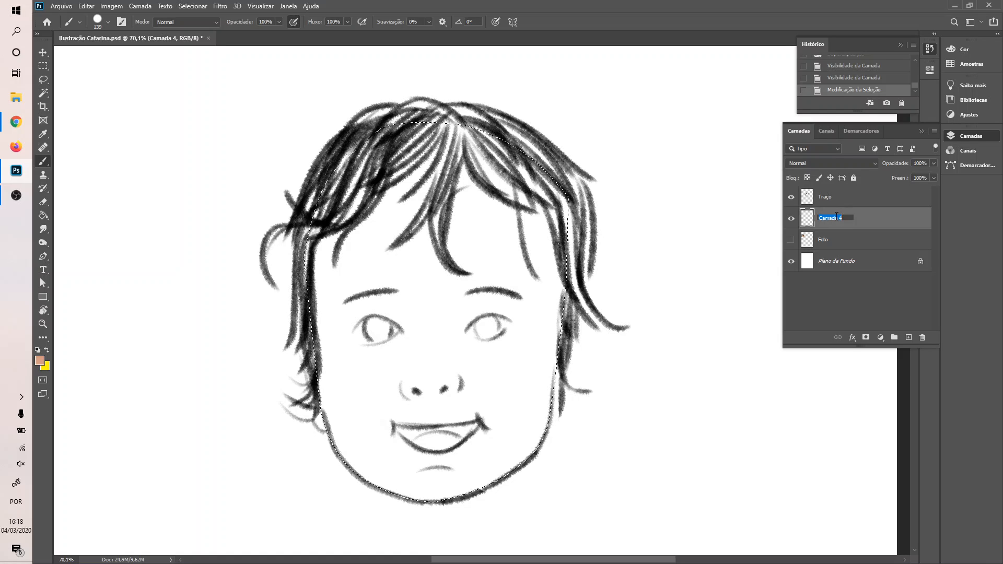
pyautogui.write('Cor base rosto')
pyautogui.press('Return')
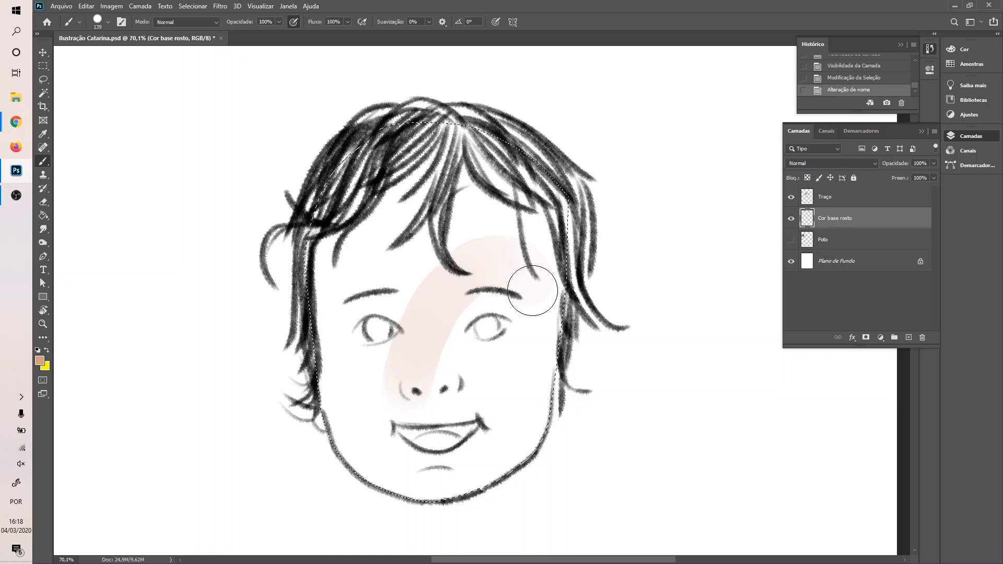
# - Paint the whole selected face area with the skin-tone foreground colour on the Cor base rosto layer
pyautogui.moveTo(512, 452)
pyautogui.mouseDown()
pyautogui.moveTo(597, 466)
pyautogui.moveTo(635, 433)
pyautogui.moveTo(648, 371)
pyautogui.moveTo(535, 378)
pyautogui.mouseUp()
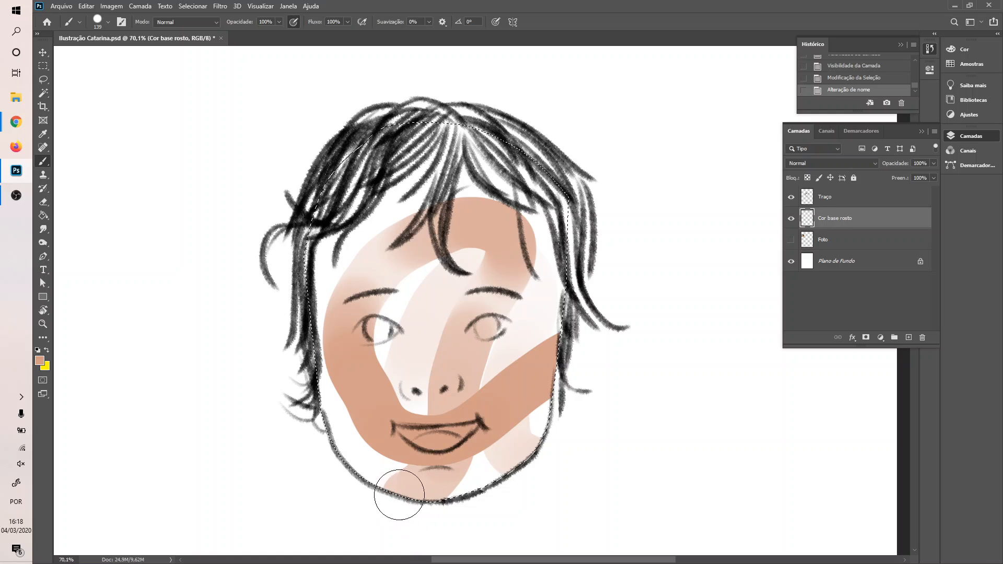
pyautogui.moveTo(348, 478); pyautogui.dragTo(309, 440)
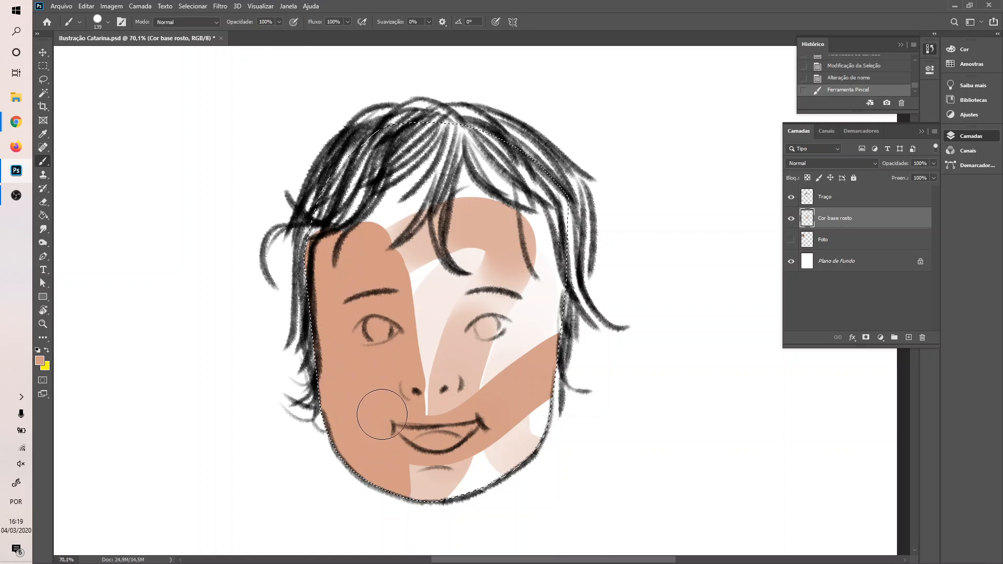
pyautogui.moveTo(468, 532)
pyautogui.mouseDown()
pyautogui.moveTo(491, 521)
pyautogui.moveTo(518, 419)
pyautogui.mouseUp()
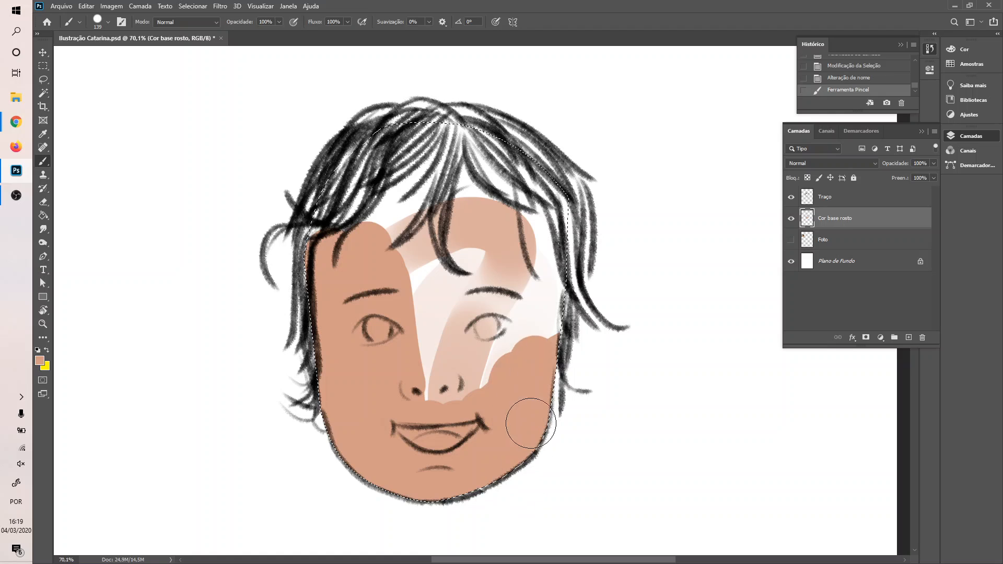
pyautogui.moveTo(542, 285); pyautogui.dragTo(527, 203)
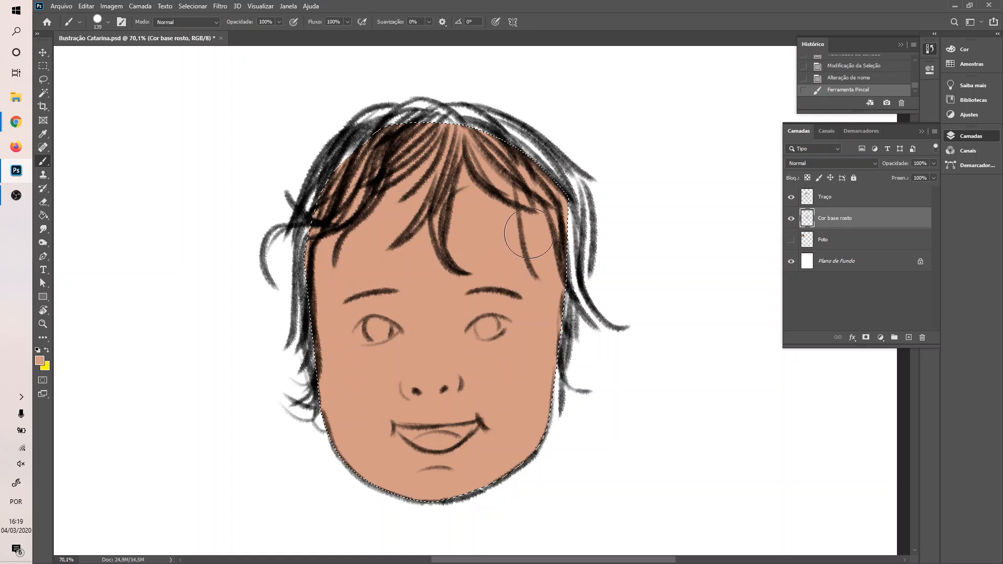
pyautogui.moveTo(514, 458); pyautogui.dragTo(502, 447)
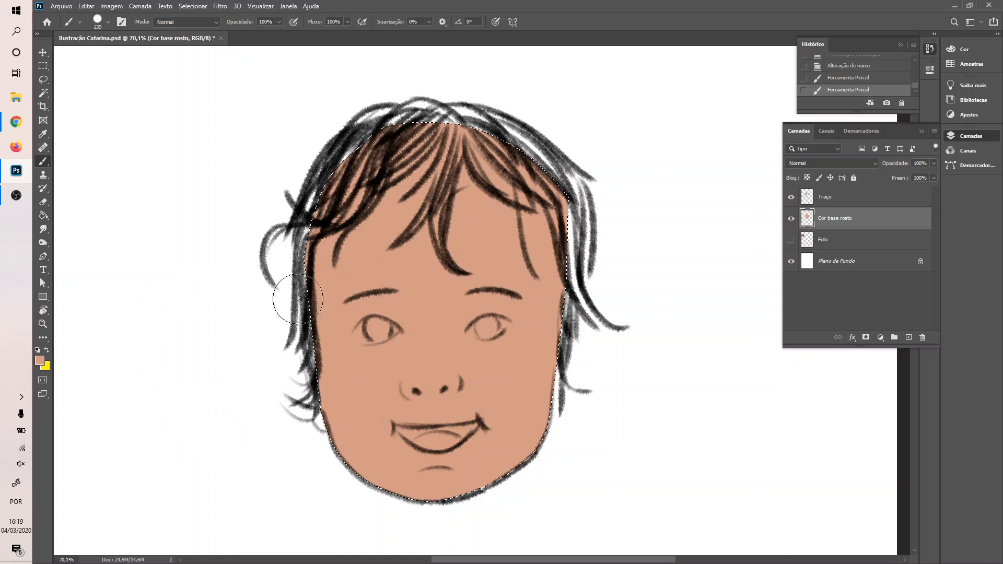
# - Lighten the skin around the eyes, nose and one cheek using the Dodge tool with its range set to Tons Médios
pyautogui.click(45, 242)
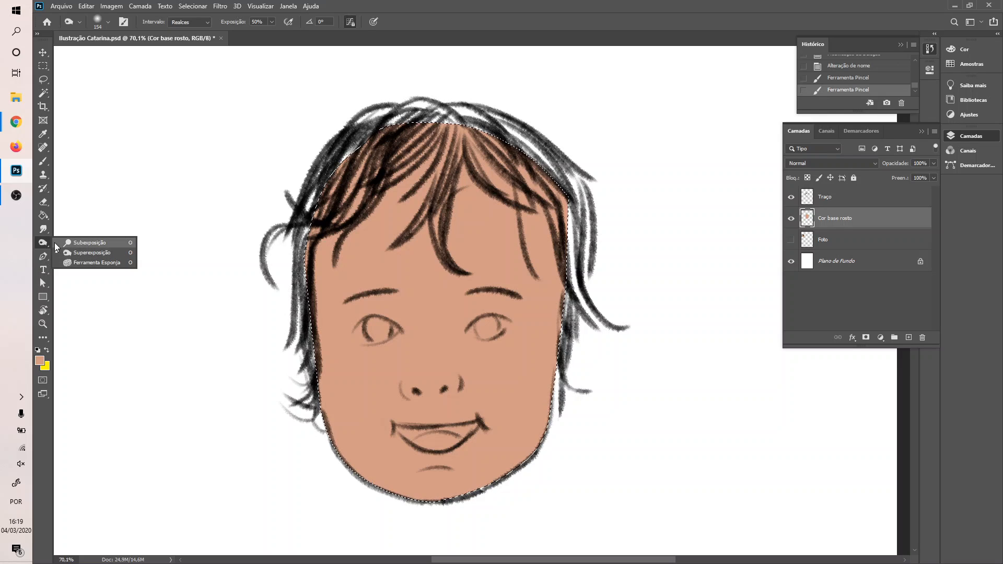
pyautogui.click(76, 243)
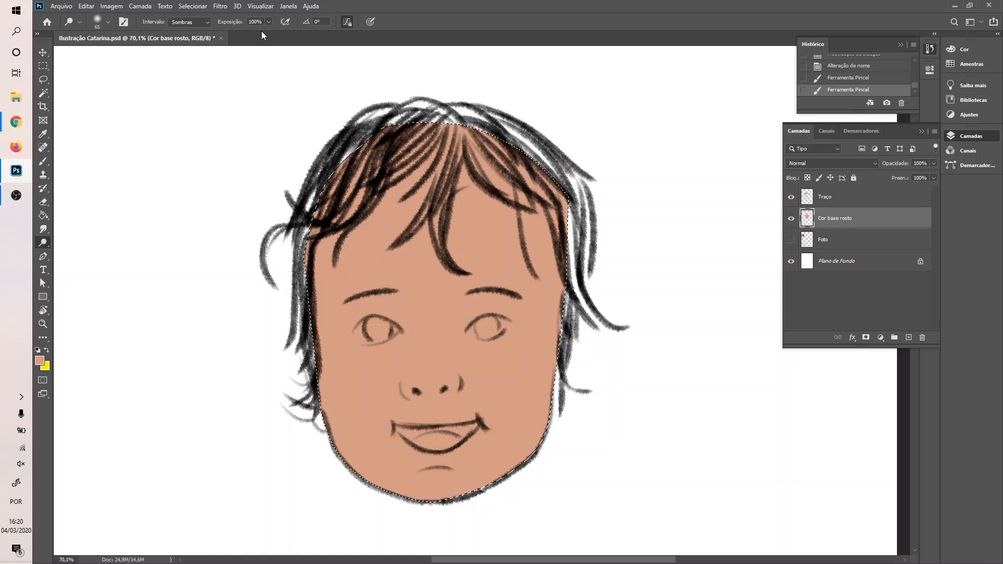
pyautogui.click(210, 20)
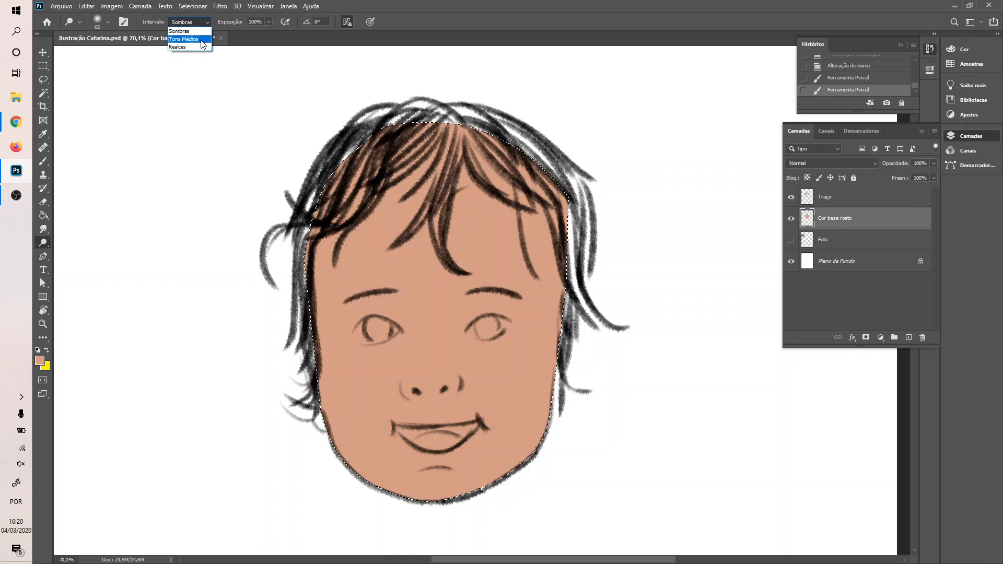
pyautogui.click(186, 38)
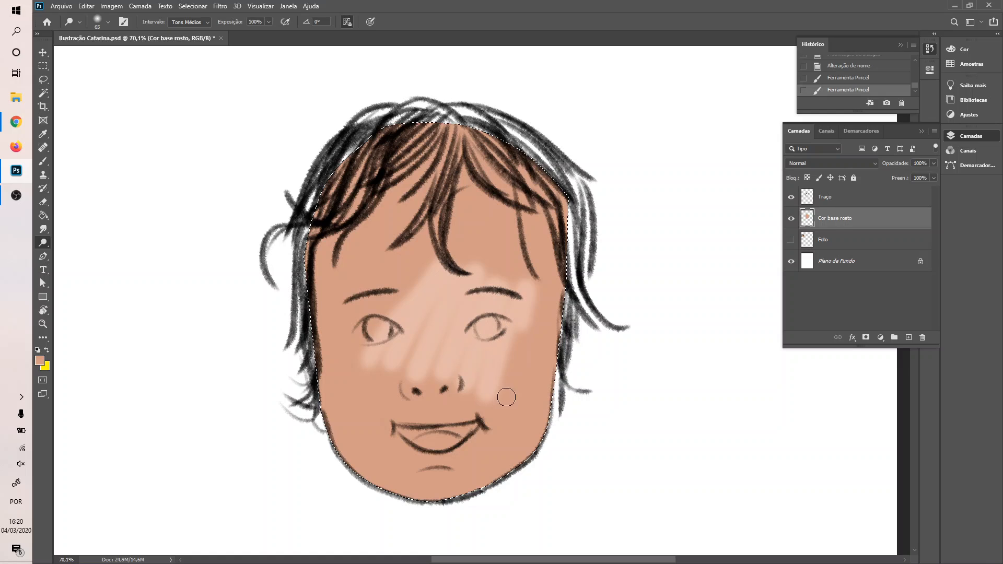
pyautogui.click(523, 370)
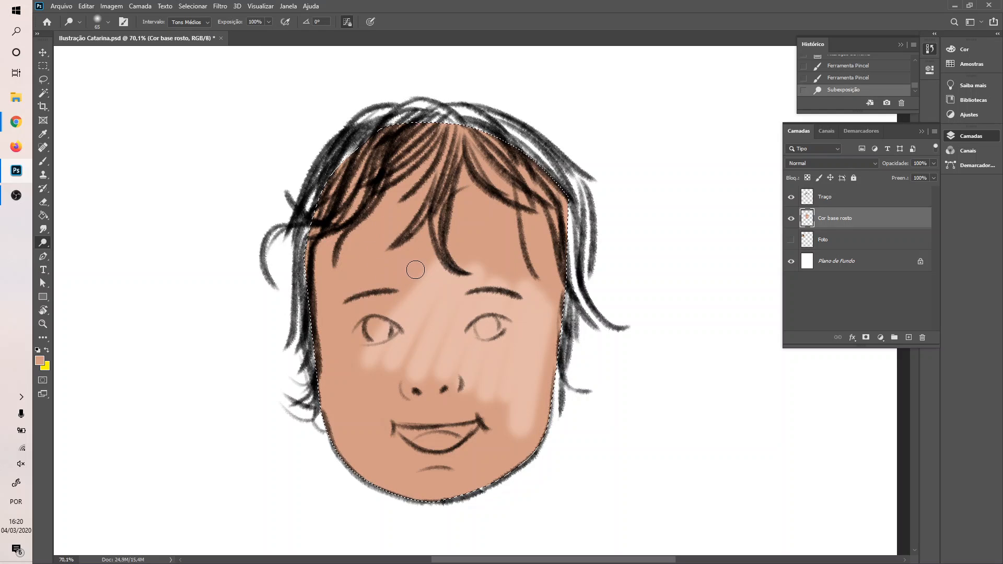
# - Darken the forehead under the fringe using the Burn tool at 100% exposure with its range set to Tons Médios
pyautogui.rightClick(43, 243)
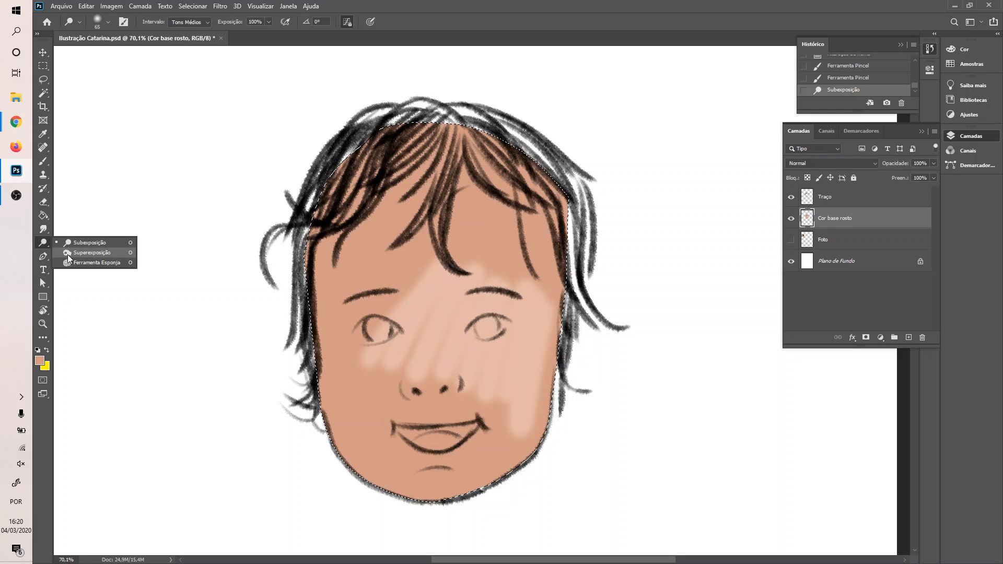
pyautogui.click(67, 253)
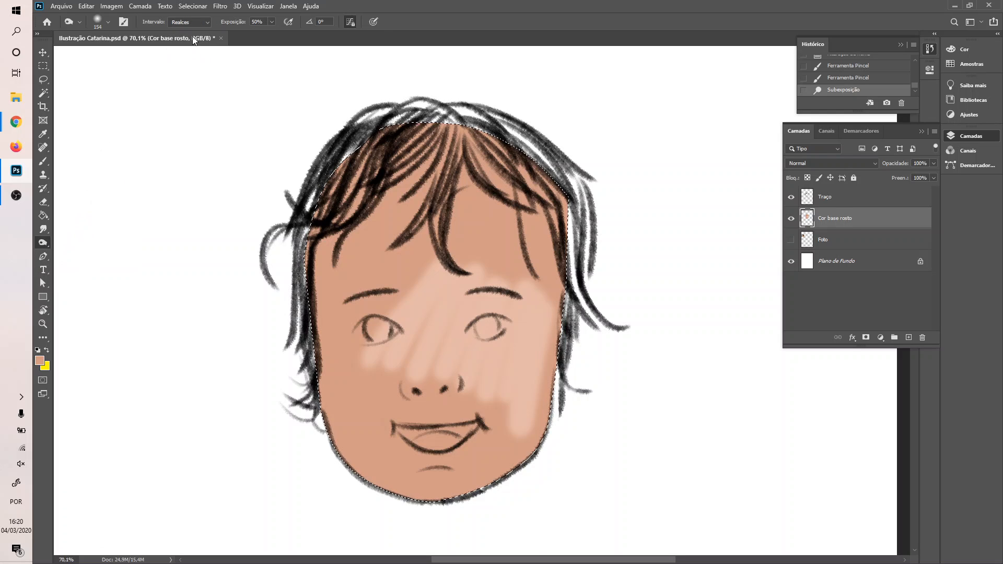
pyautogui.click(271, 23)
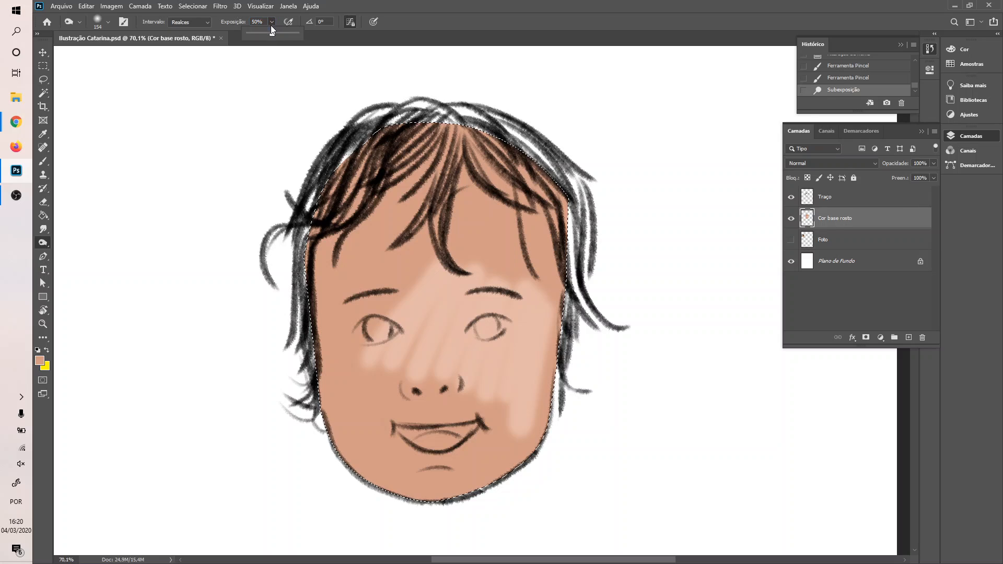
pyautogui.click(206, 22)
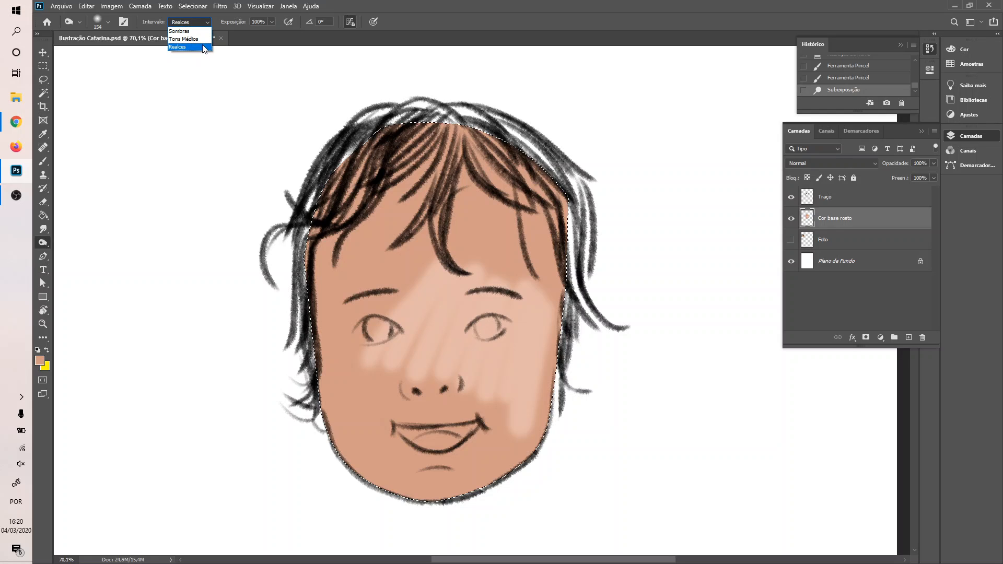
pyautogui.click(201, 38)
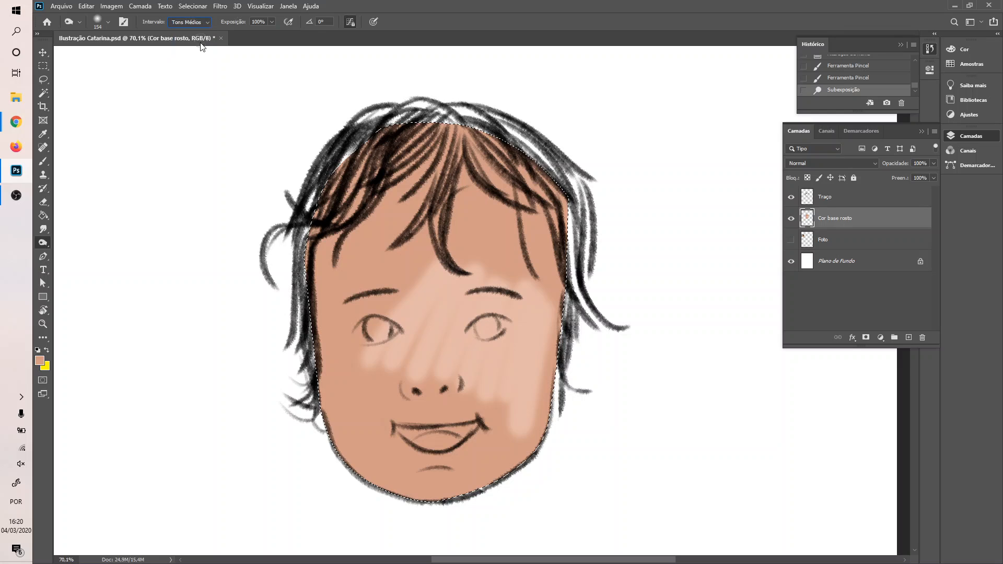
pyautogui.moveTo(388, 237)
pyautogui.mouseDown()
pyautogui.moveTo(358, 240)
pyautogui.moveTo(365, 268)
pyautogui.moveTo(389, 214)
pyautogui.moveTo(358, 267)
pyautogui.moveTo(373, 205)
pyautogui.moveTo(402, 155)
pyautogui.mouseUp()
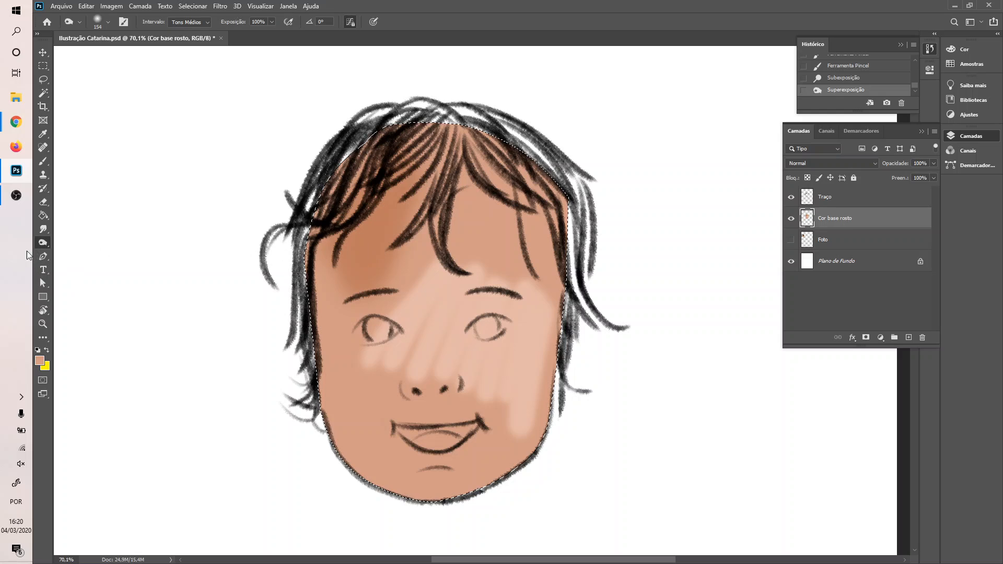
# - Soften the light and dark skin transitions on the forehead and near the brows using a 97 px Blur tool
pyautogui.click(43, 229)
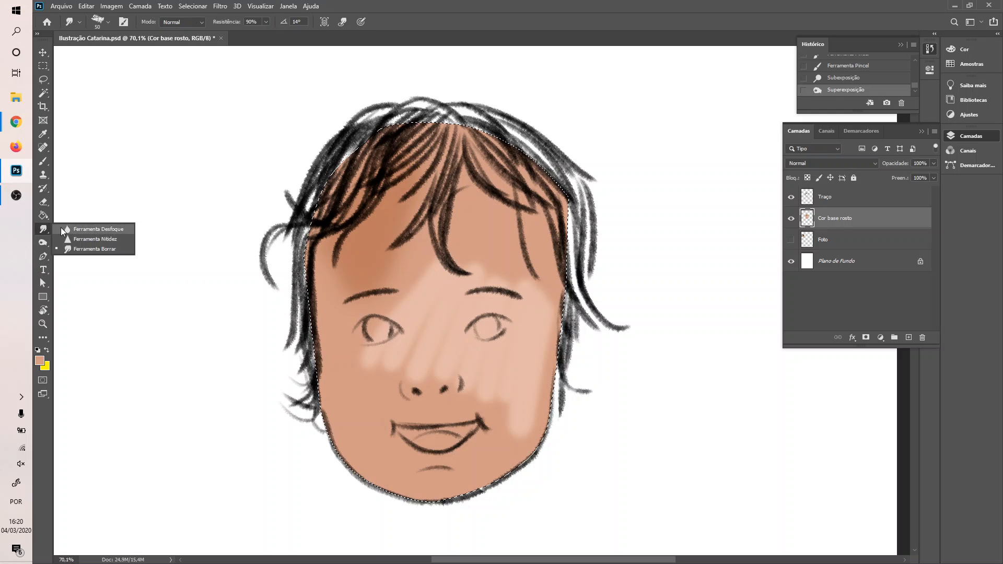
pyautogui.click(72, 229)
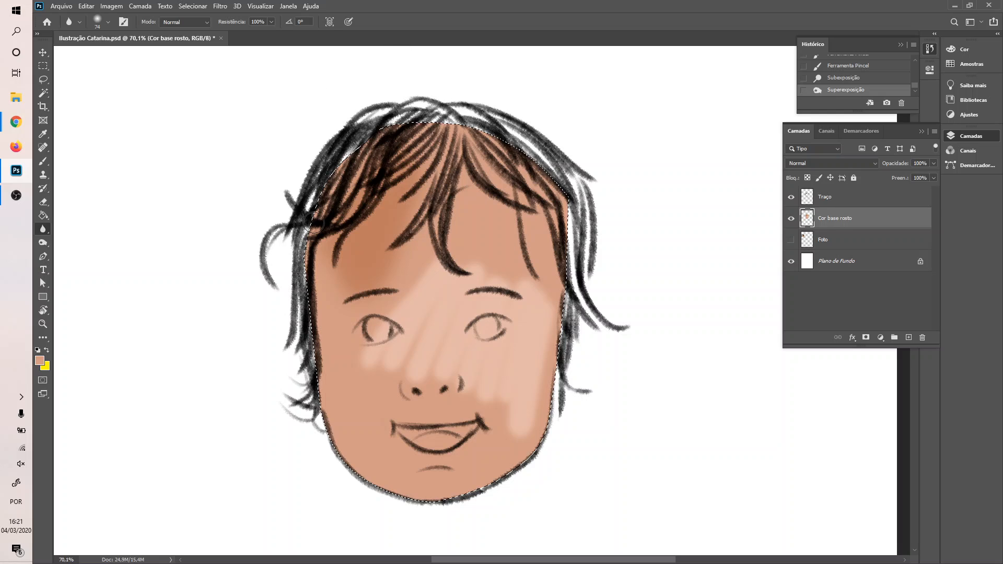
pyautogui.click(108, 22)
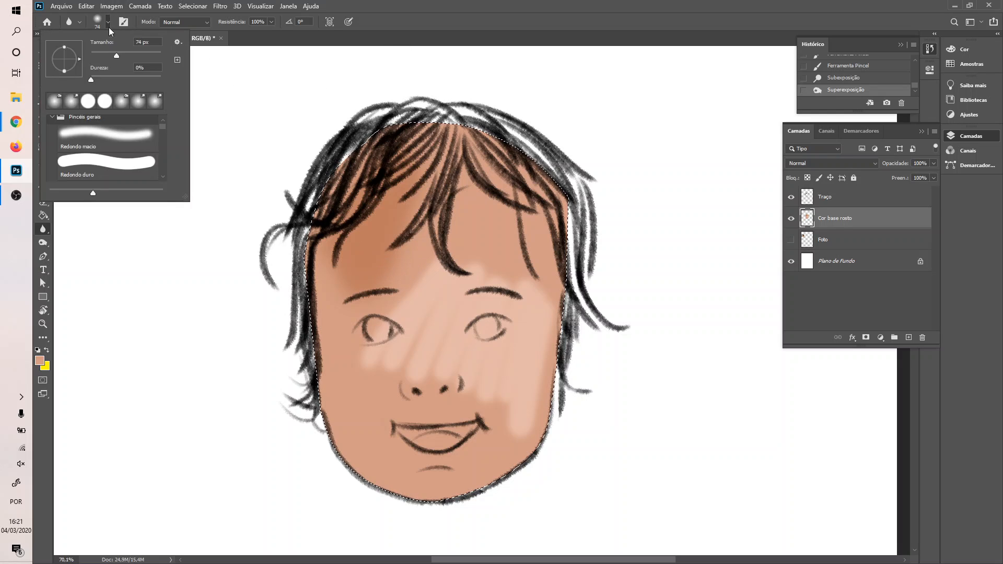
pyautogui.click(386, 287)
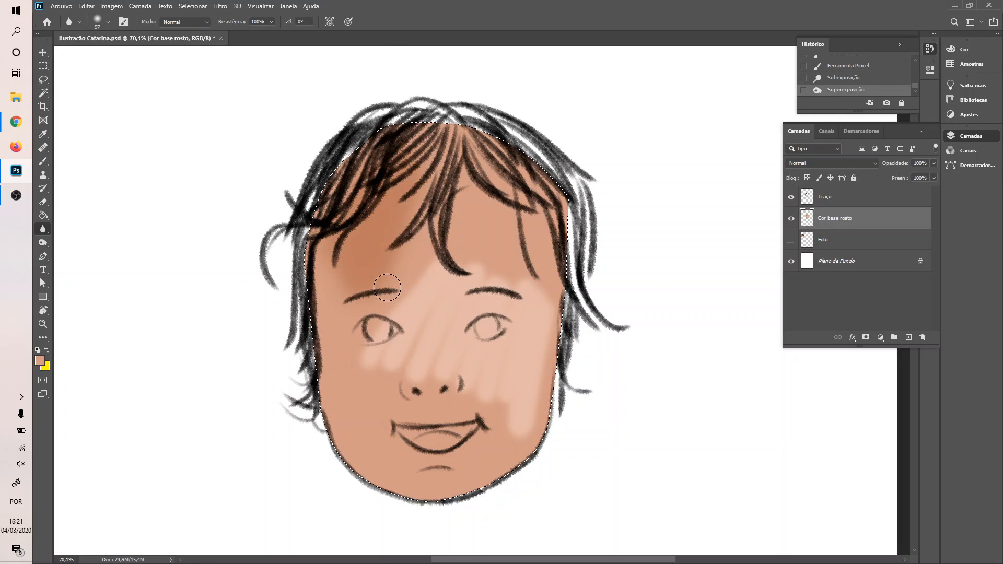
pyautogui.moveTo(417, 271); pyautogui.dragTo(399, 303)
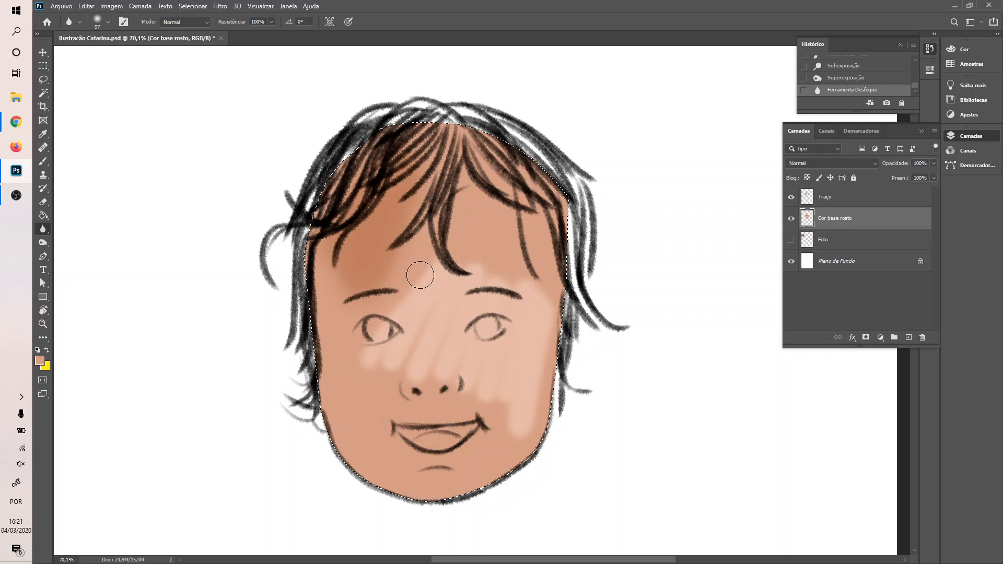
pyautogui.moveTo(483, 280); pyautogui.dragTo(496, 290)
# - Swap the foreground colour to yellow and paint a round brush spot over the inner end of the left-hand eyebrow
pyautogui.hscroll(-1, 425, 324)
pyautogui.scroll(5, 425, 324)
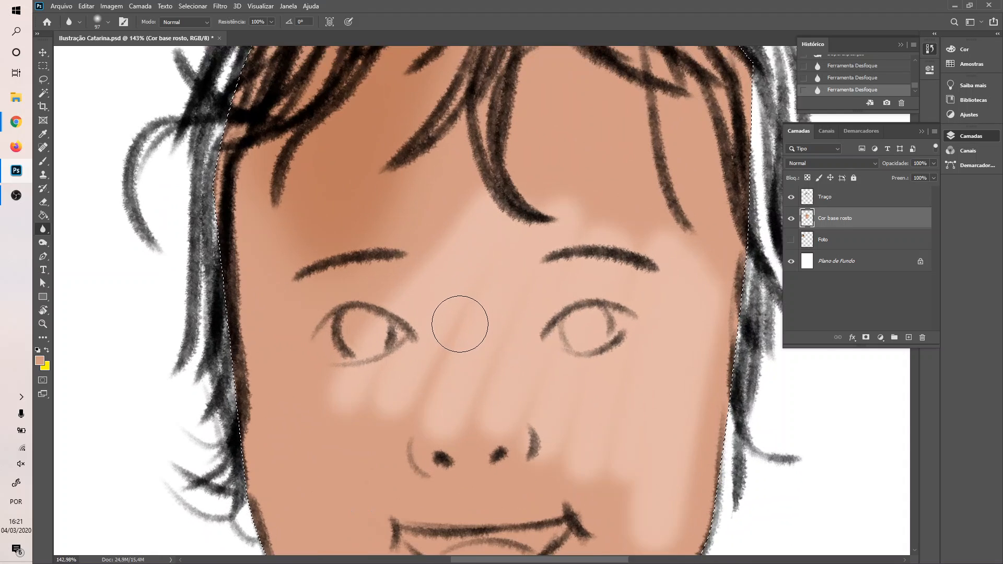
pyautogui.scroll(2, 459, 321)
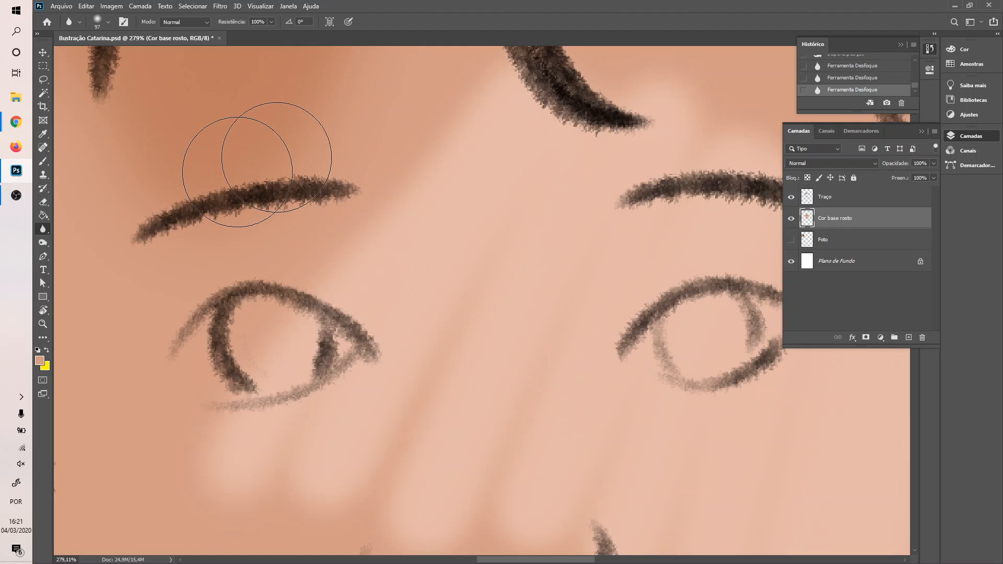
pyautogui.press('b')
pyautogui.press('x')
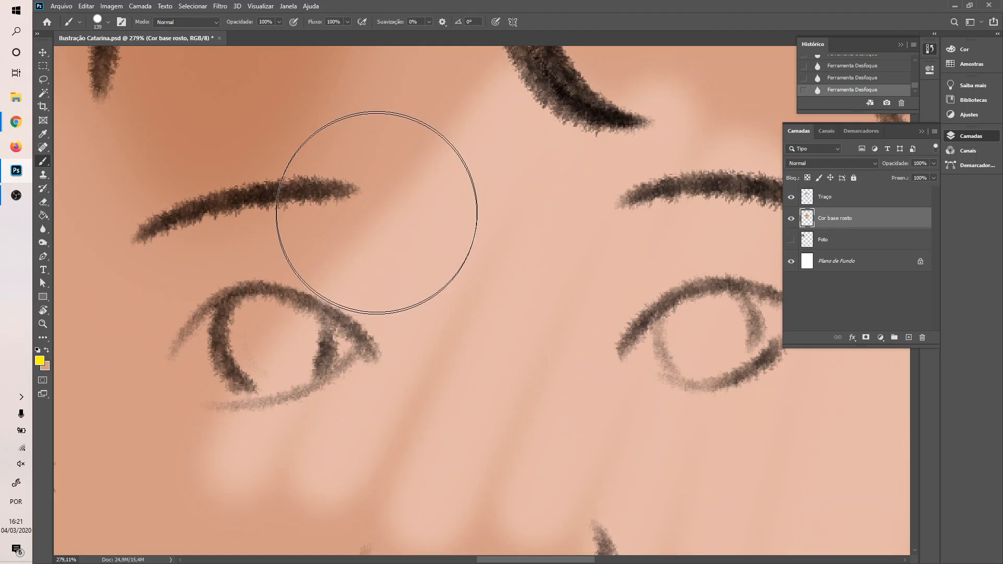
pyautogui.moveTo(354, 133)
pyautogui.mouseDown()
pyautogui.moveTo(345, 121)
pyautogui.moveTo(364, 134)
pyautogui.mouseUp()
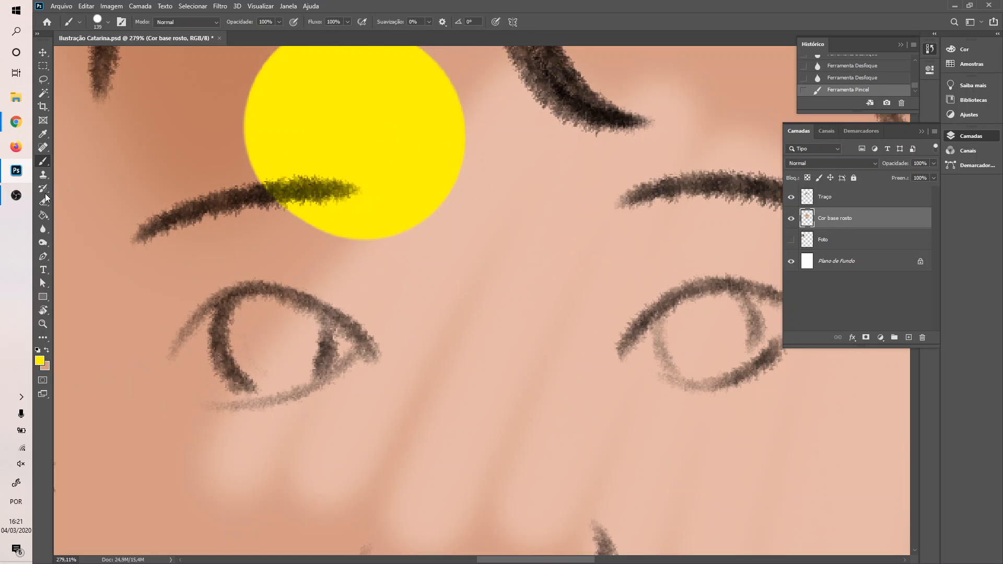
# - Soften the lower and right-hand edges of the yellow spot with the Blur tool
pyautogui.click(42, 229)
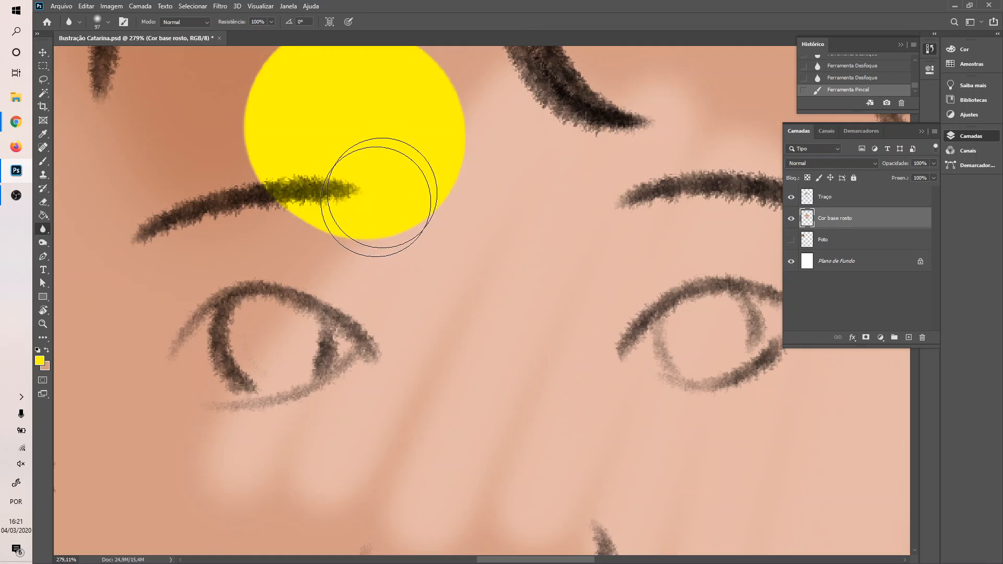
pyautogui.moveTo(458, 201)
pyautogui.mouseDown()
pyautogui.moveTo(440, 163)
pyautogui.moveTo(469, 156)
pyautogui.moveTo(442, 193)
pyautogui.moveTo(443, 120)
pyautogui.moveTo(353, 246)
pyautogui.moveTo(383, 246)
pyautogui.moveTo(335, 251)
pyautogui.moveTo(384, 173)
pyautogui.moveTo(407, 177)
pyautogui.mouseUp()
pyautogui.moveTo(406, 178)
pyautogui.mouseDown()
pyautogui.moveTo(418, 188)
pyautogui.moveTo(416, 213)
pyautogui.moveTo(461, 164)
pyautogui.moveTo(381, 253)
pyautogui.mouseUp()
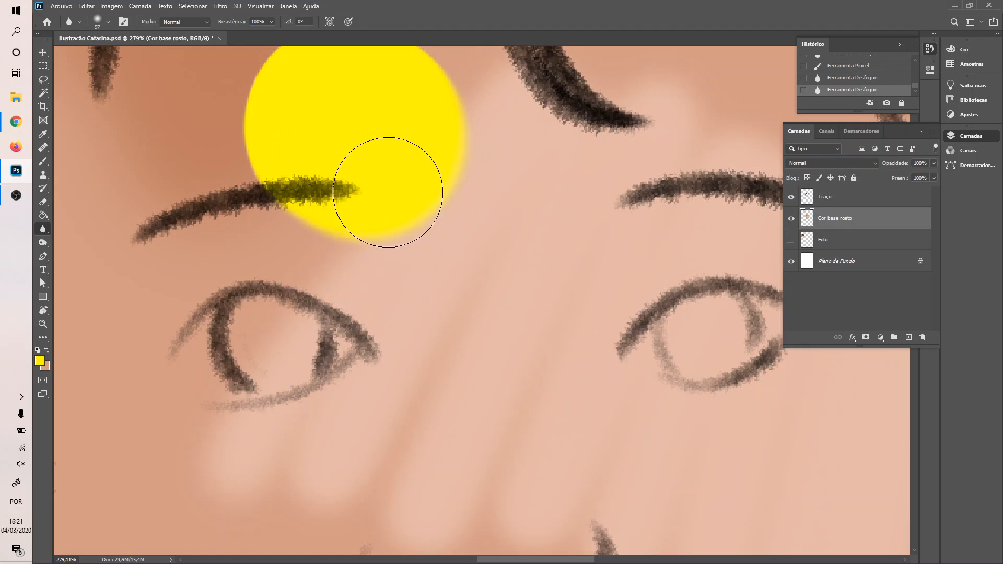
pyautogui.moveTo(432, 204)
pyautogui.mouseDown()
pyautogui.moveTo(416, 209)
pyautogui.moveTo(447, 130)
pyautogui.mouseUp()
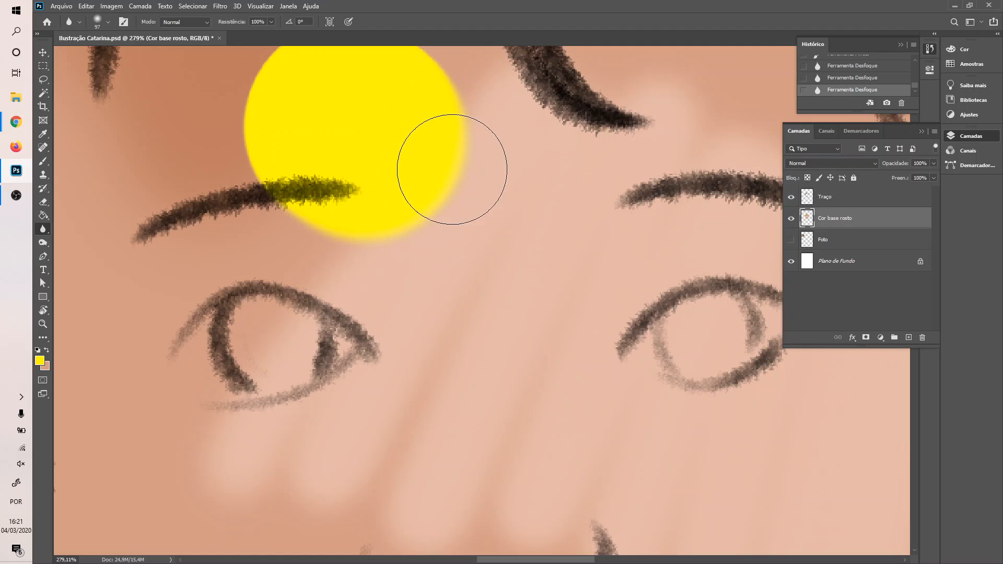
# - Try sharpening the lower edge of the yellow spot with the Sharpen tool at 50% strength
pyautogui.rightClick(45, 228)
pyautogui.click(77, 238)
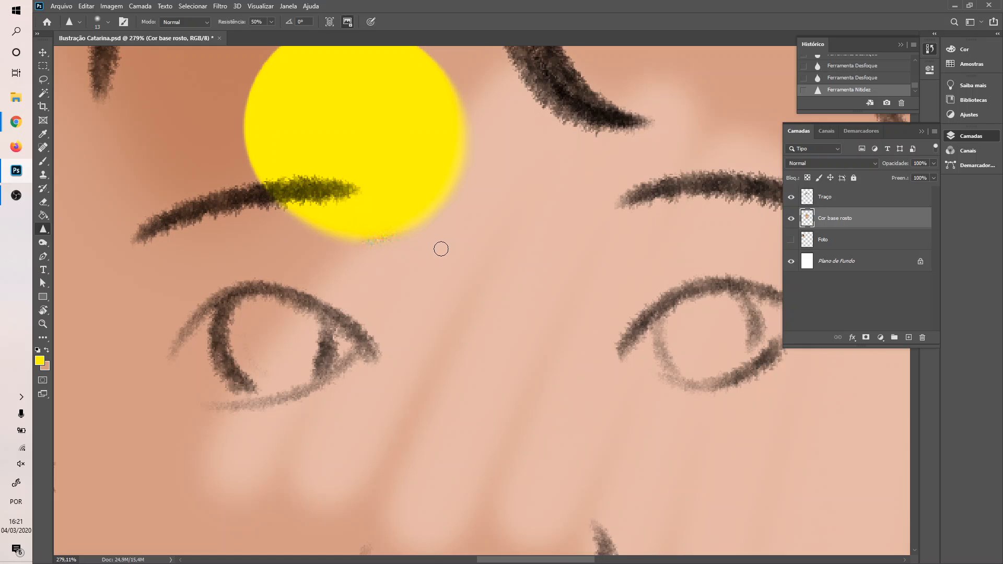
pyautogui.hotkey('ctrl', 'z')
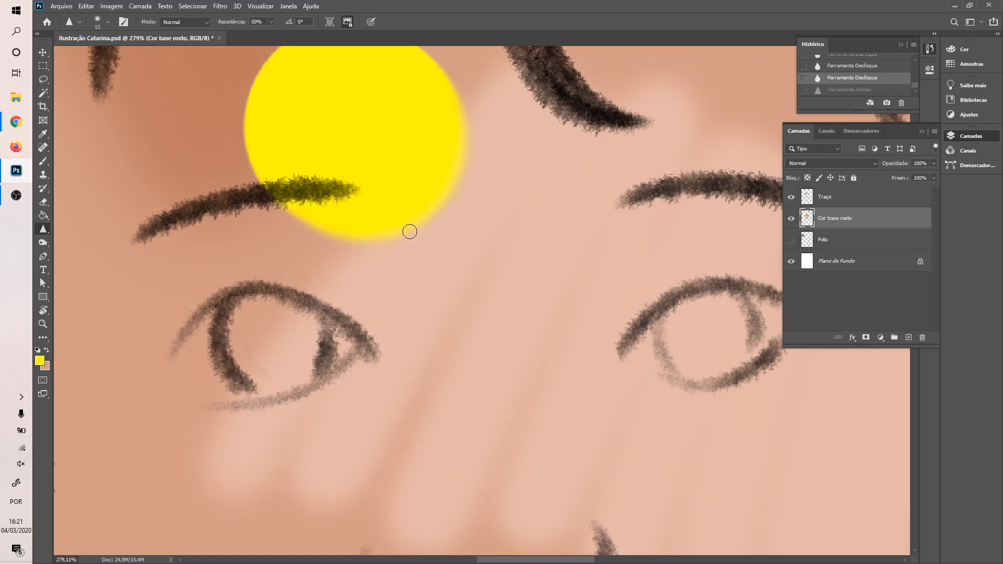
# - Try smudging the lower edge of the yellow spot using the Smudge tool's textured 50 px brush at 90% strength
pyautogui.rightClick(42, 228)
pyautogui.click(78, 249)
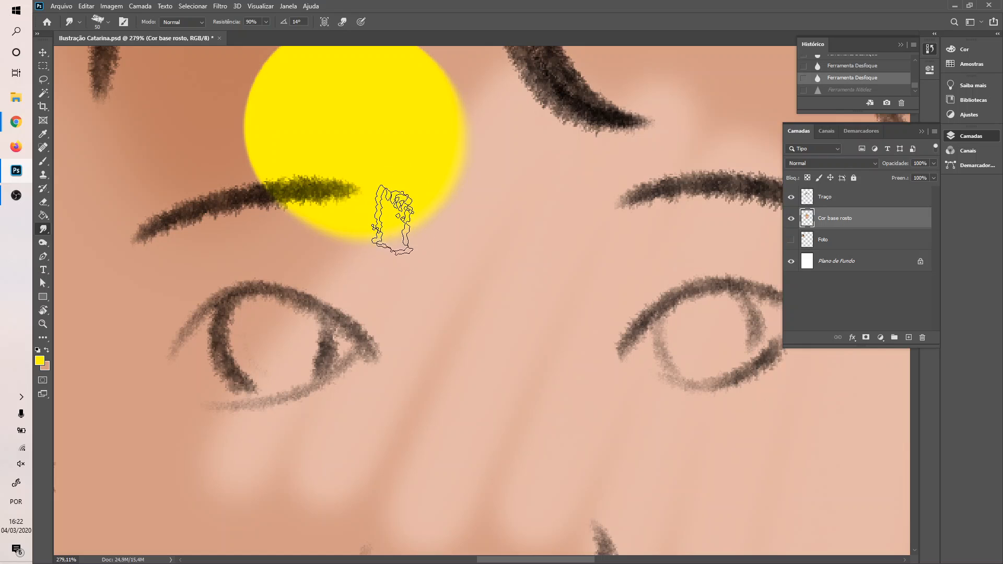
pyautogui.click(108, 23)
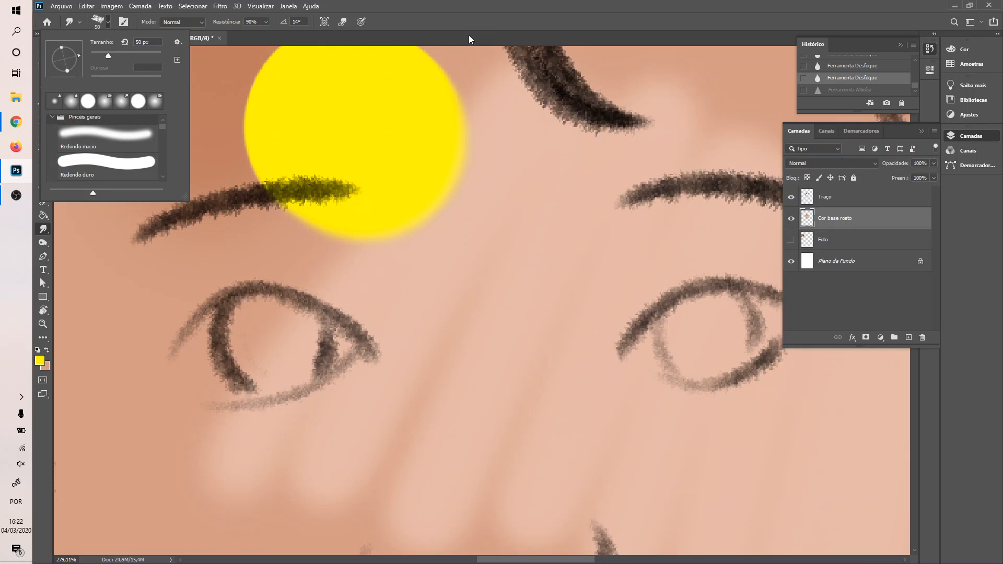
pyautogui.click(460, 7)
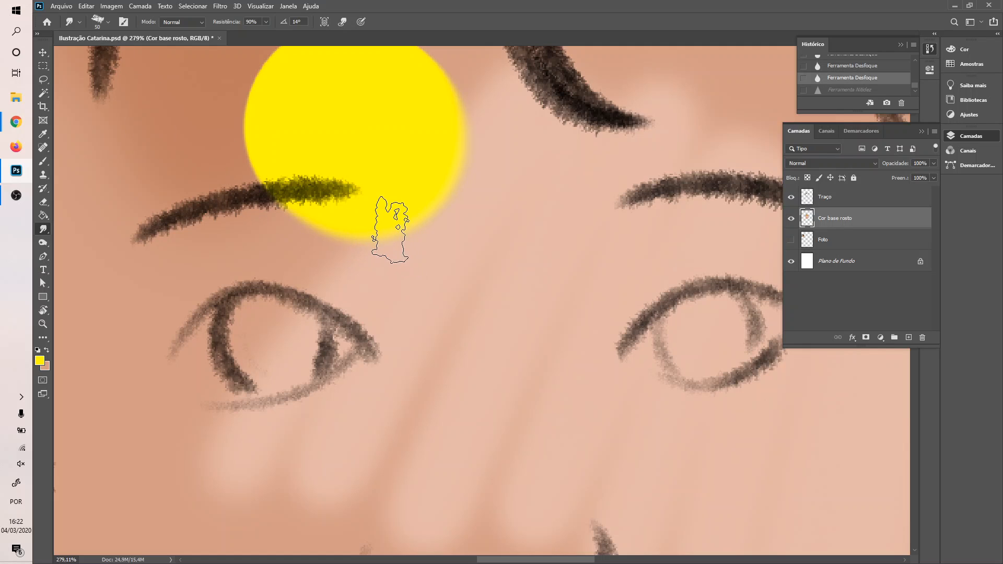
pyautogui.moveTo(389, 230); pyautogui.dragTo(440, 204)
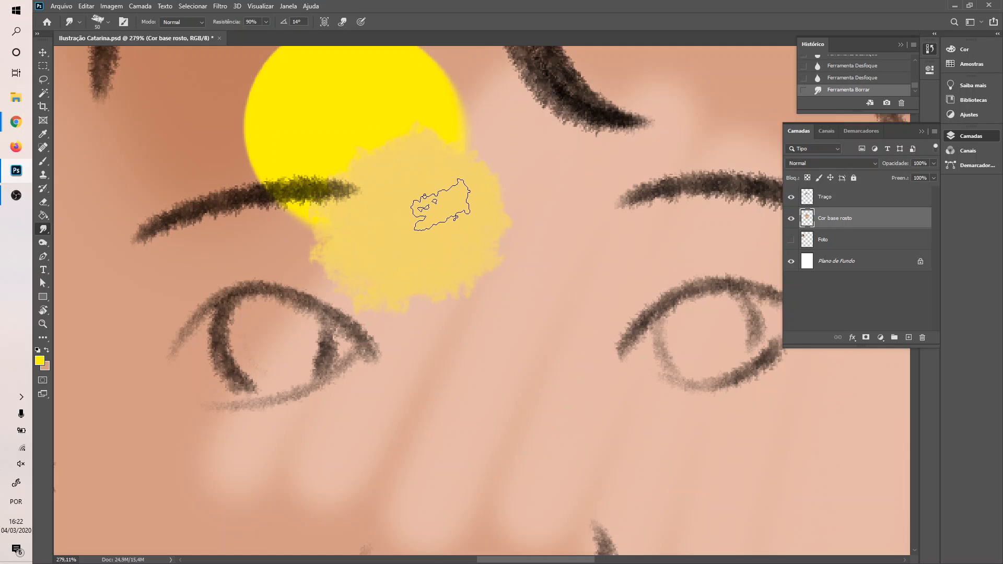
pyautogui.press('ctrl')
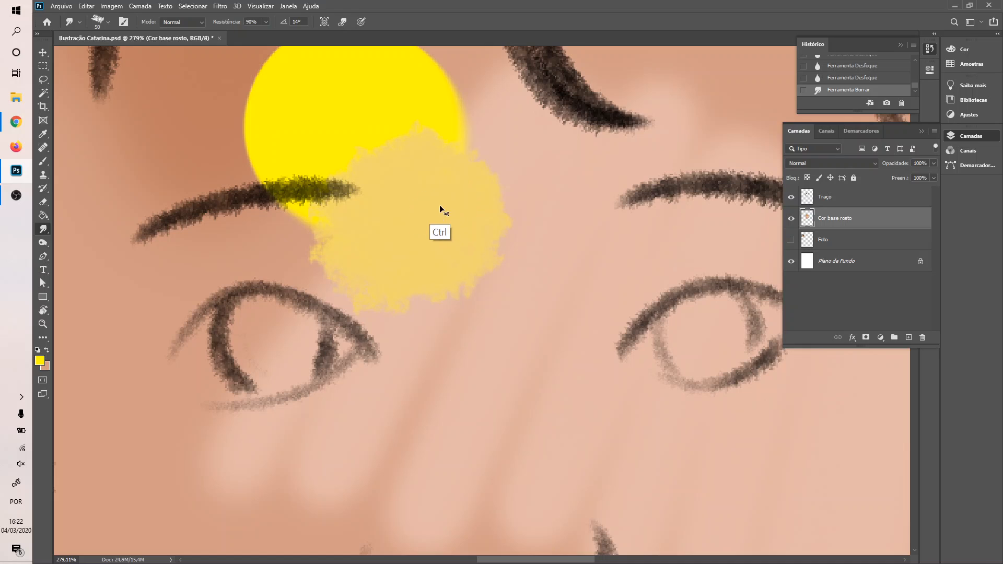
pyautogui.hotkey('ctrl', 'z')
# - Smudge the yellow spot's lower and right-hand edges into the skin with the 50 px Redondo macio brush, undoing the last stroke
pyautogui.click(108, 23)
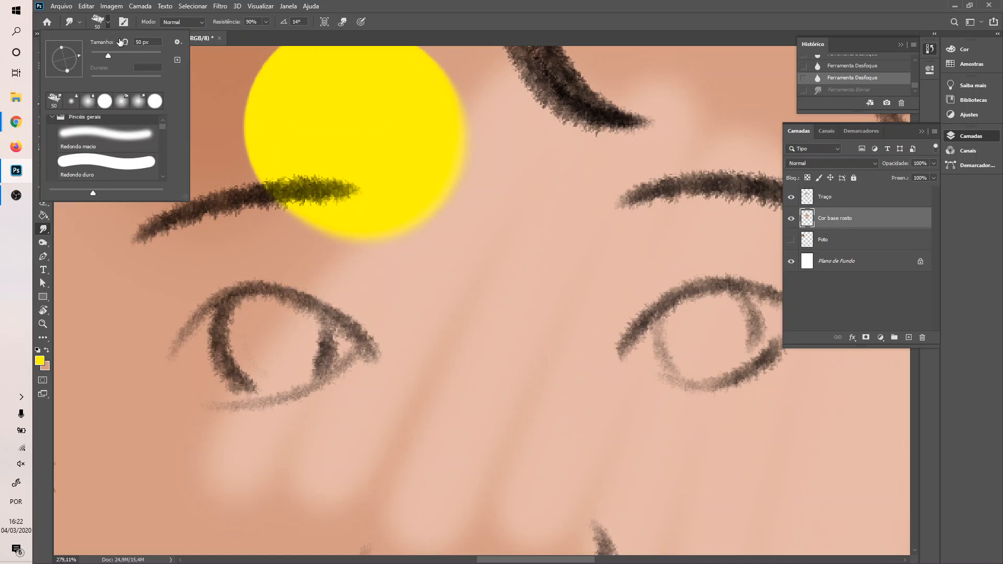
pyautogui.click(131, 134)
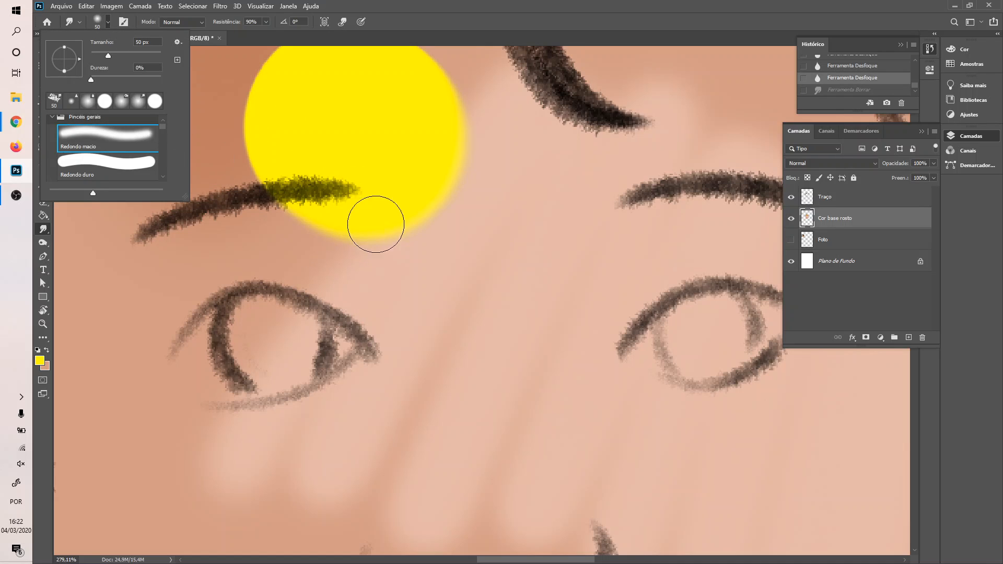
pyautogui.click(412, 222)
pyautogui.moveTo(414, 207)
pyautogui.mouseDown()
pyautogui.moveTo(409, 184)
pyautogui.moveTo(424, 182)
pyautogui.moveTo(442, 197)
pyautogui.moveTo(414, 174)
pyautogui.moveTo(410, 134)
pyautogui.moveTo(436, 226)
pyautogui.moveTo(461, 188)
pyautogui.moveTo(457, 217)
pyautogui.moveTo(424, 165)
pyautogui.moveTo(482, 185)
pyautogui.moveTo(453, 138)
pyautogui.moveTo(466, 172)
pyautogui.moveTo(501, 126)
pyautogui.moveTo(519, 135)
pyautogui.moveTo(450, 209)
pyautogui.moveTo(457, 197)
pyautogui.moveTo(437, 203)
pyautogui.moveTo(482, 156)
pyautogui.moveTo(446, 192)
pyautogui.moveTo(488, 166)
pyautogui.moveTo(491, 149)
pyautogui.moveTo(438, 160)
pyautogui.moveTo(378, 234)
pyautogui.moveTo(447, 148)
pyautogui.moveTo(416, 241)
pyautogui.moveTo(399, 169)
pyautogui.moveTo(461, 135)
pyautogui.mouseUp()
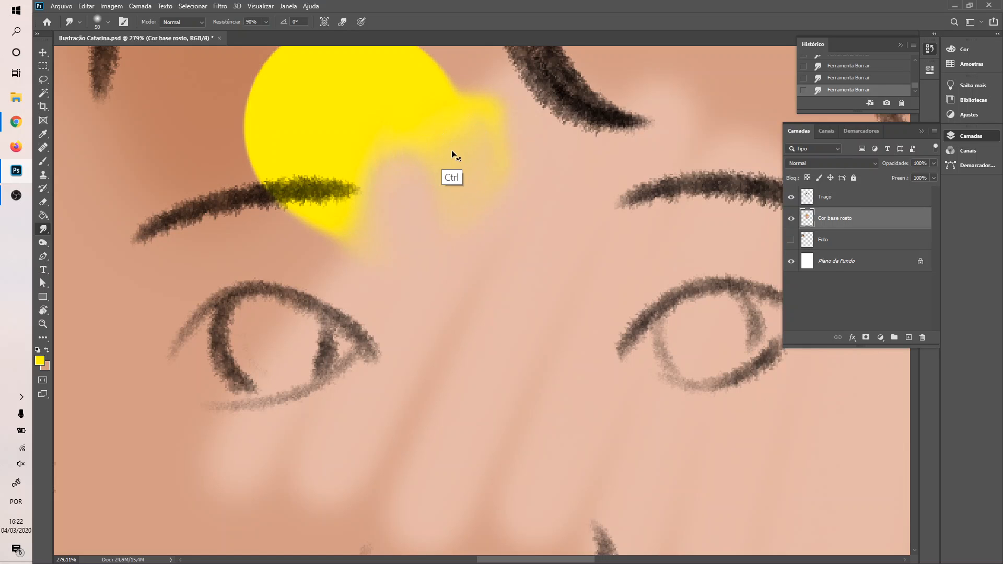
pyautogui.hotkey('ctrl', 'z')
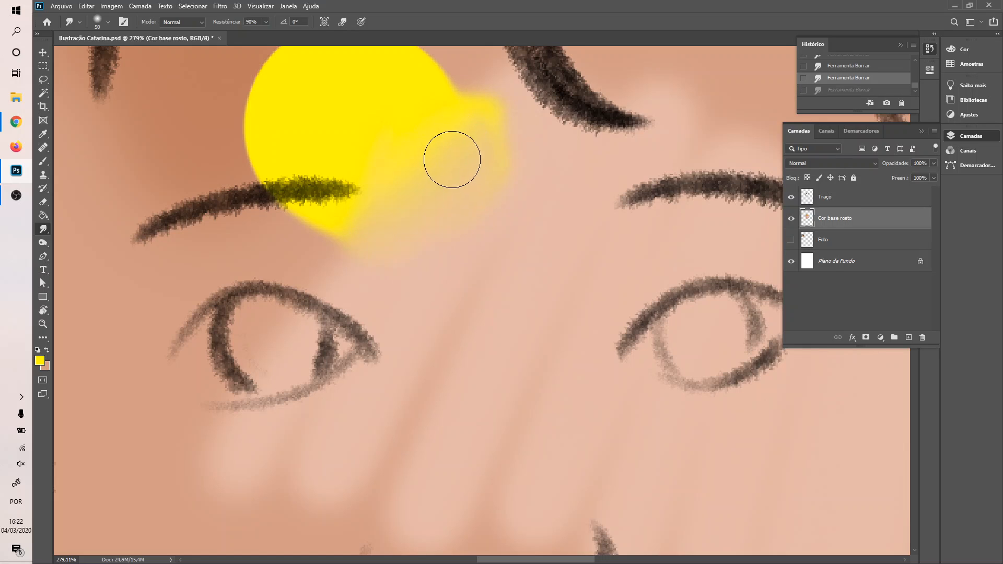
# - Soften the smudged yellow area beside the brow with a 97 px Blur tool at 100% strength
pyautogui.rightClick(46, 229)
pyautogui.click(74, 226)
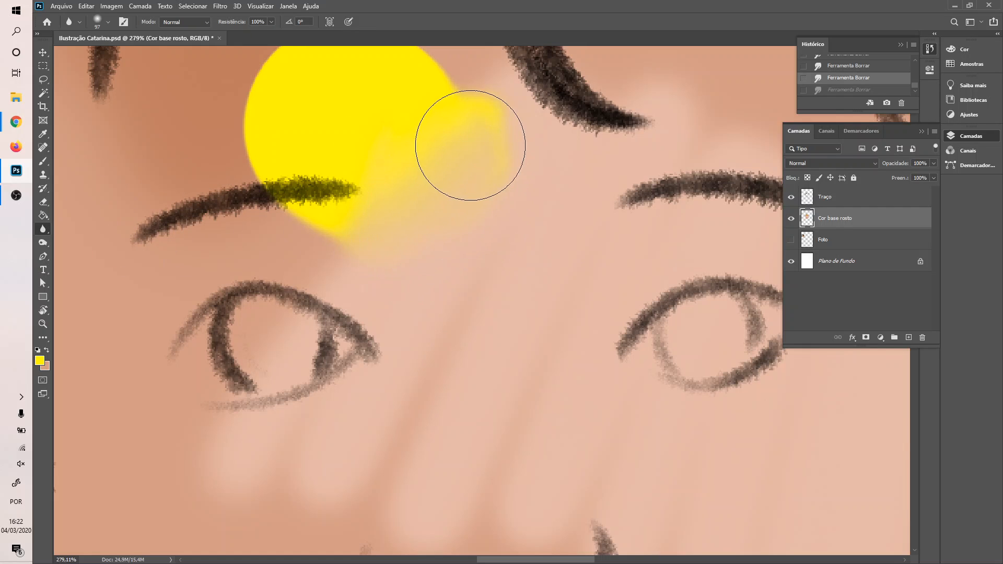
pyautogui.moveTo(470, 145); pyautogui.dragTo(458, 182)
pyautogui.moveTo(455, 185)
pyautogui.mouseDown()
pyautogui.moveTo(454, 224)
pyautogui.moveTo(449, 194)
pyautogui.mouseUp()
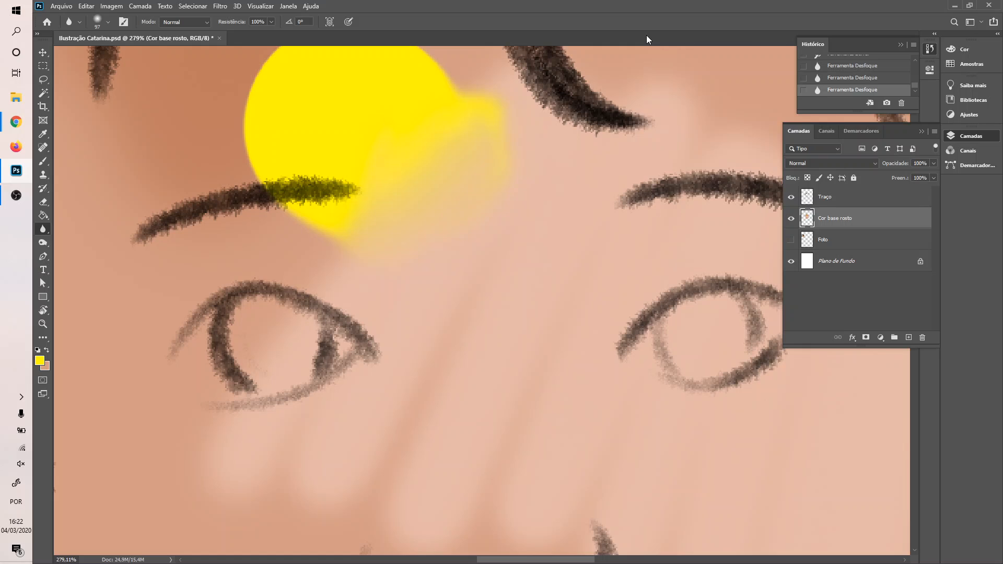
# - Clear all painted colour inside the face selection on the Cor base rosto layer
pyautogui.hotkey('ctrl', '0')
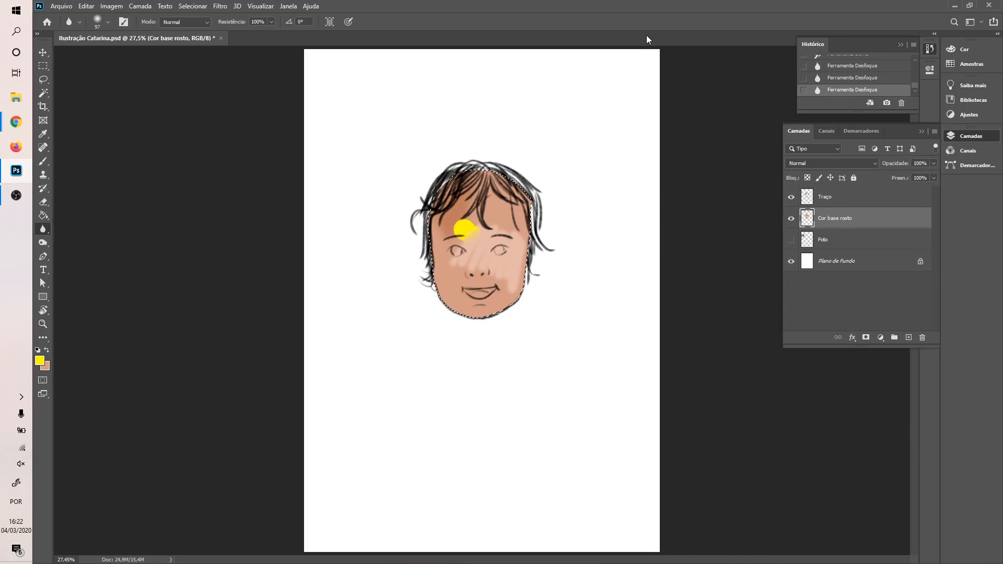
pyautogui.scroll(5, 359, 342)
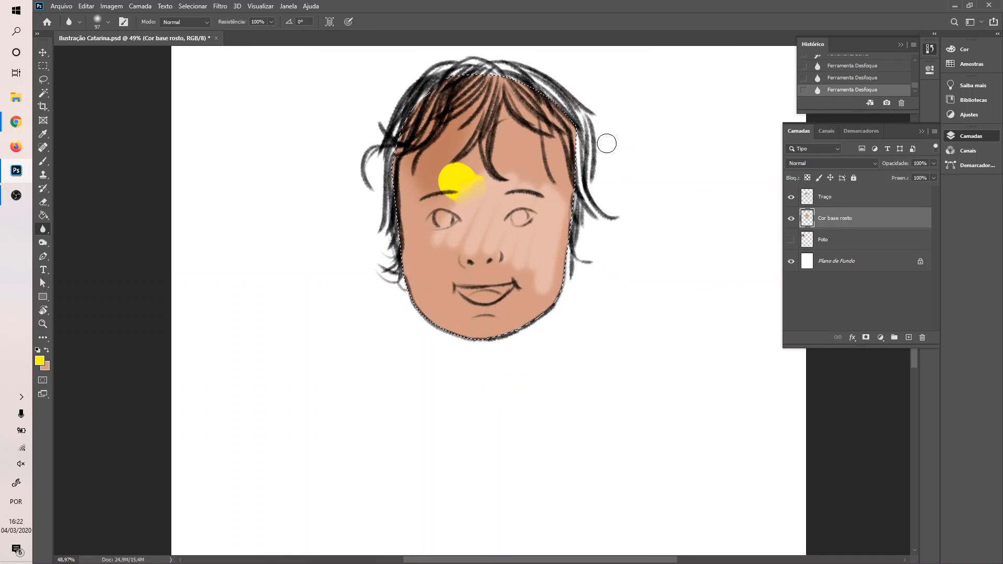
pyautogui.scroll(3, 579, 144)
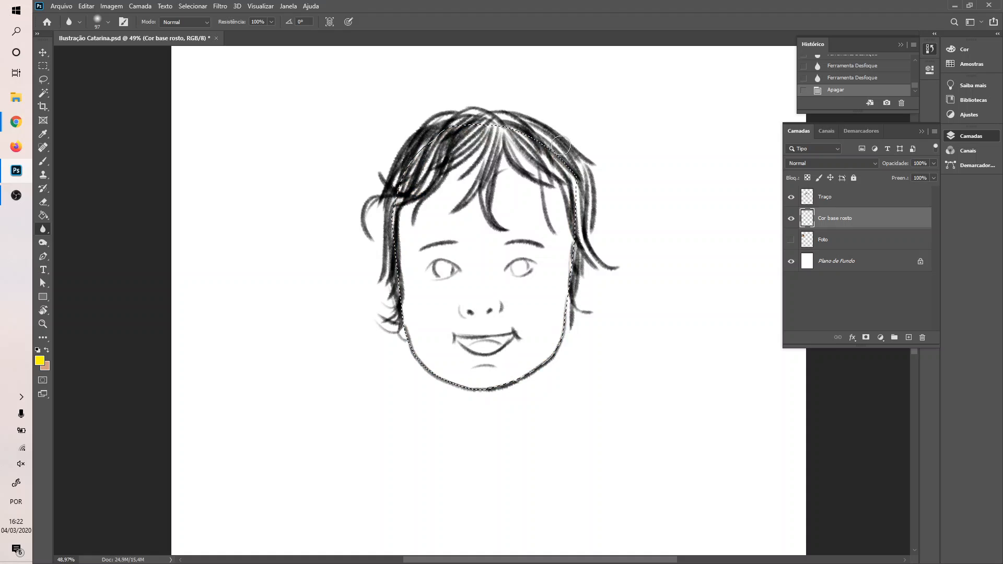
# - Paint a pale skin base over the whole face with a 139 px hard round brush, skin-tone foreground and pressure-controlled opacity
pyautogui.press('x')
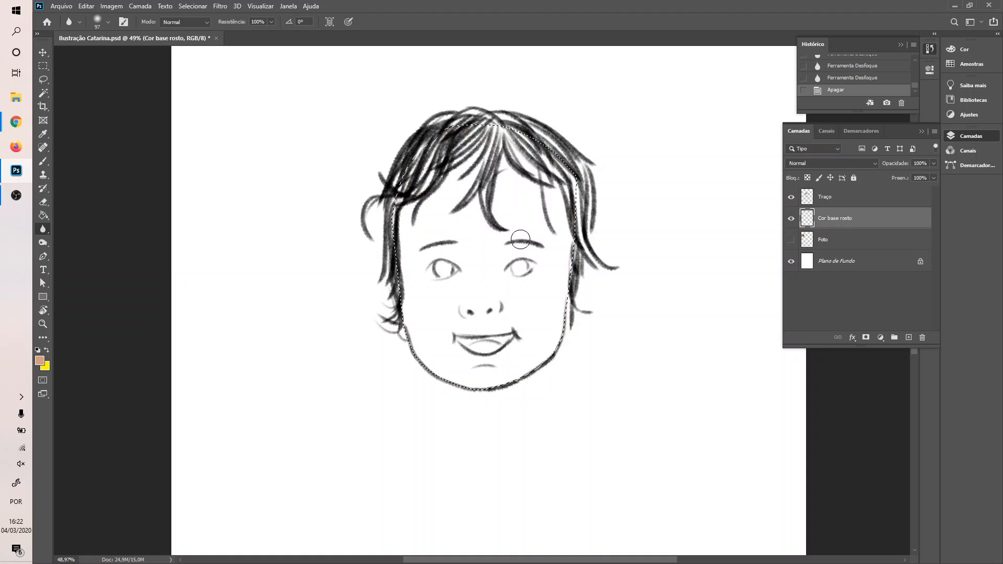
pyautogui.scroll(1, 529, 227)
pyautogui.scroll(2, 529, 227)
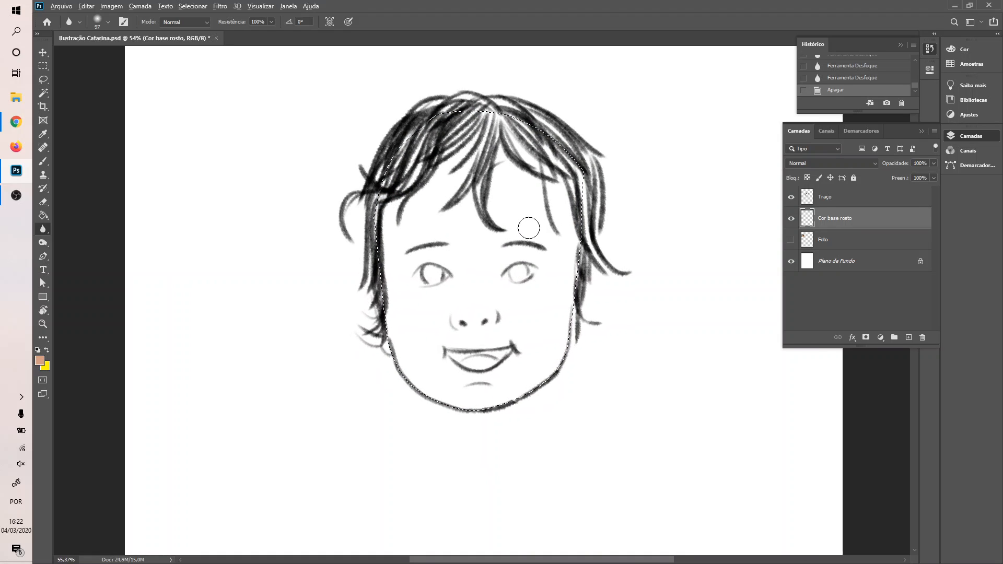
pyautogui.scroll(2, 525, 234)
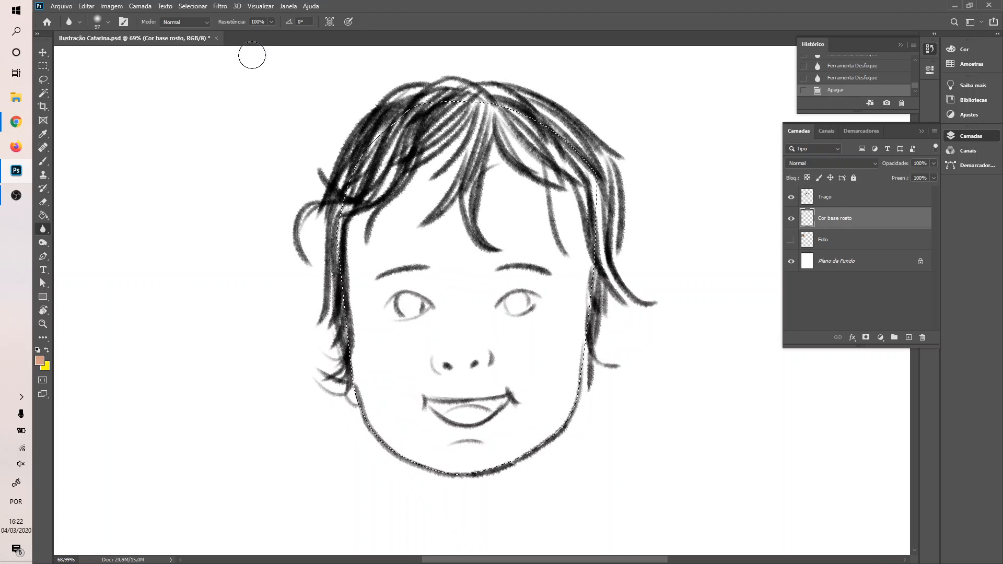
pyautogui.press('b')
pyautogui.click(293, 22)
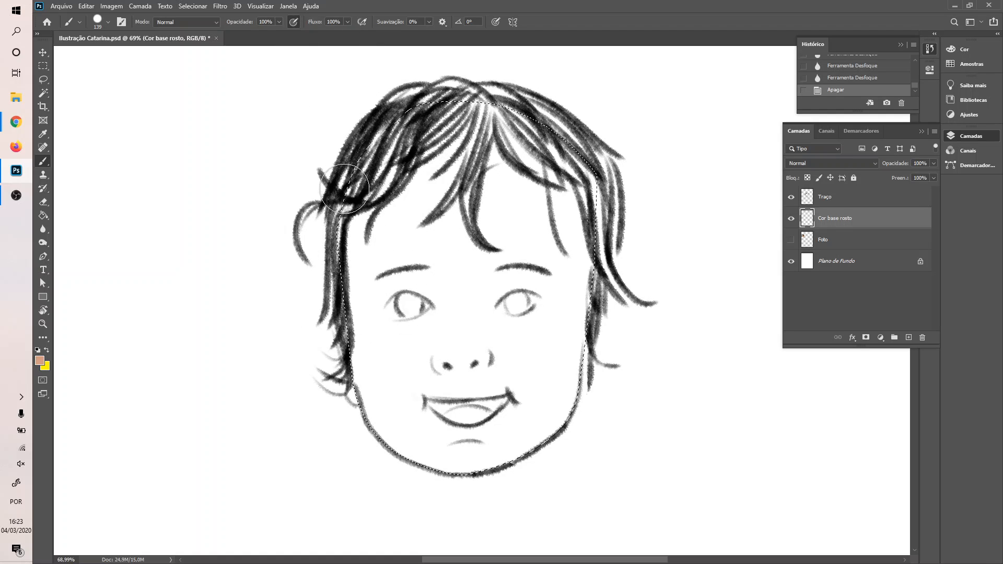
pyautogui.moveTo(389, 141)
pyautogui.mouseDown()
pyautogui.moveTo(348, 247)
pyautogui.moveTo(408, 127)
pyautogui.moveTo(353, 283)
pyautogui.moveTo(433, 124)
pyautogui.moveTo(385, 244)
pyautogui.moveTo(415, 212)
pyautogui.moveTo(374, 335)
pyautogui.moveTo(467, 171)
pyautogui.moveTo(366, 459)
pyautogui.moveTo(467, 233)
pyautogui.moveTo(519, 157)
pyautogui.moveTo(413, 435)
pyautogui.moveTo(548, 168)
pyautogui.moveTo(438, 467)
pyautogui.moveTo(537, 250)
pyautogui.moveTo(554, 245)
pyautogui.moveTo(475, 492)
pyautogui.moveTo(576, 263)
pyautogui.moveTo(534, 440)
pyautogui.moveTo(595, 285)
pyautogui.moveTo(542, 468)
pyautogui.moveTo(589, 267)
pyautogui.moveTo(572, 276)
pyautogui.moveTo(508, 460)
pyautogui.moveTo(583, 191)
pyautogui.moveTo(464, 460)
pyautogui.mouseUp()
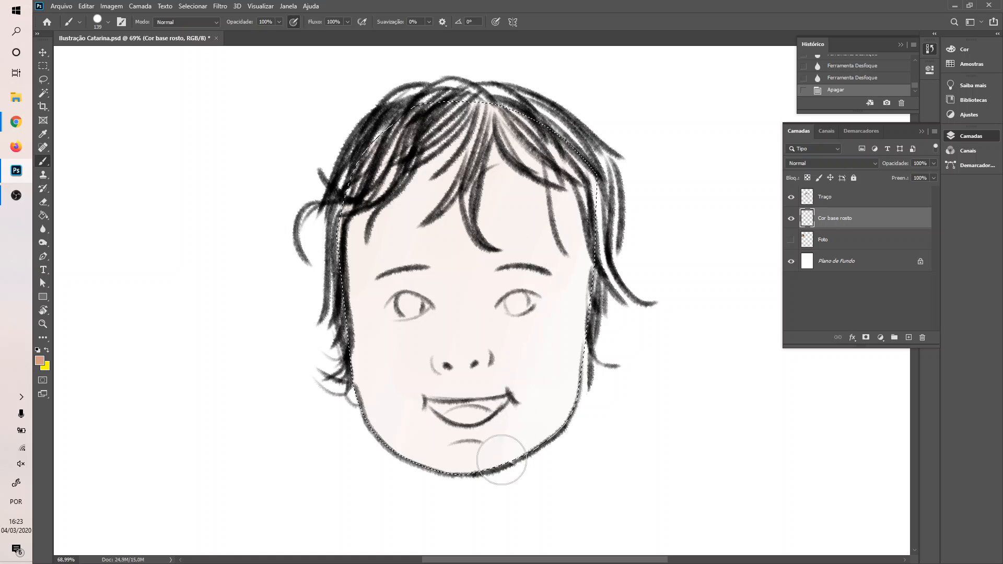
pyautogui.moveTo(555, 377); pyautogui.dragTo(570, 198)
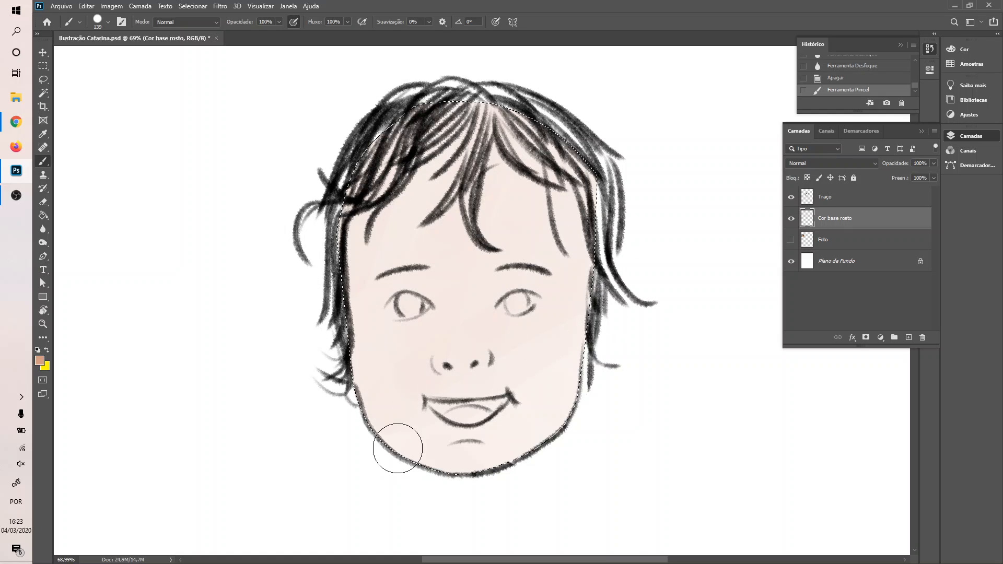
pyautogui.moveTo(468, 474)
pyautogui.mouseDown()
pyautogui.moveTo(623, 384)
pyautogui.moveTo(728, 271)
pyautogui.mouseUp()
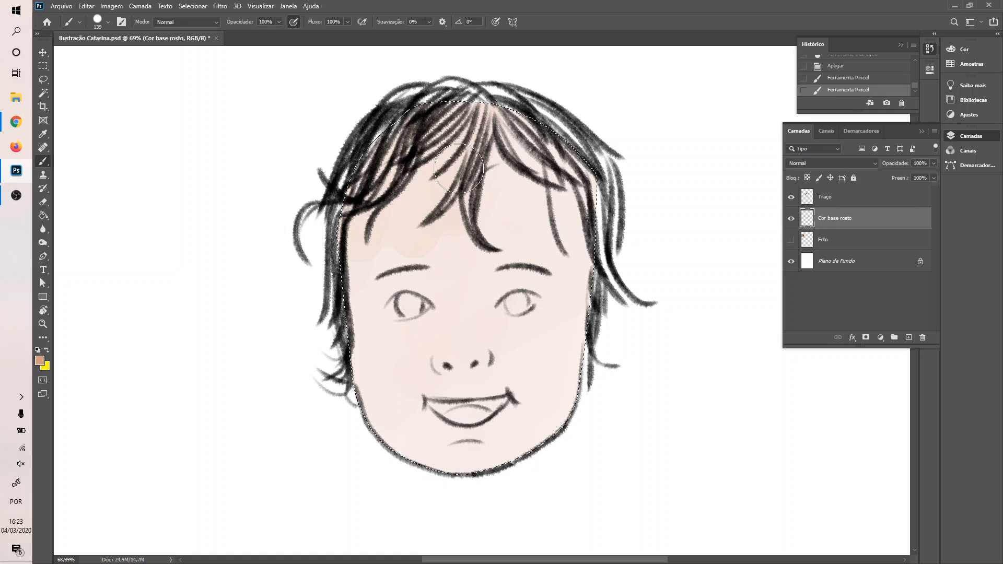
# - Try darkening the forehead under the fringe with the 139 px hard round brush
pyautogui.moveTo(458, 168); pyautogui.dragTo(469, 218)
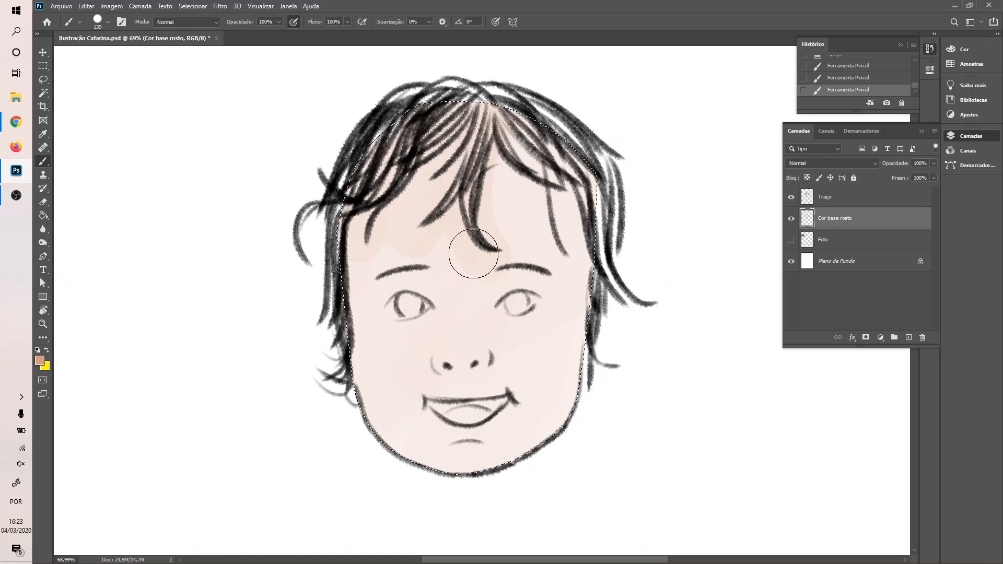
pyautogui.hotkey('ctrl', 'z')
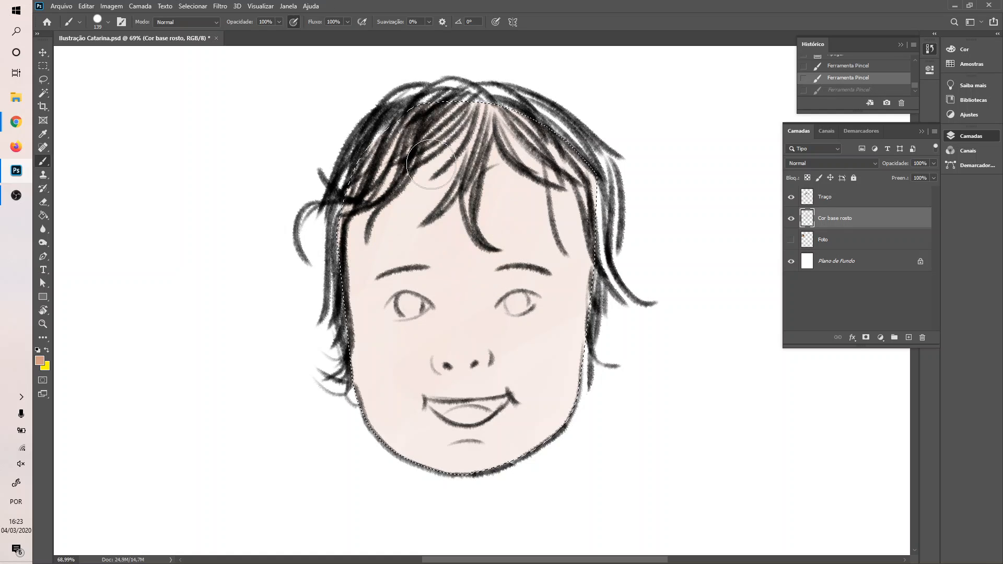
# - Shade the forehead, hairline and sides of the face with the 139 px Redondo macio brush, undoing the last stroke
pyautogui.click(108, 22)
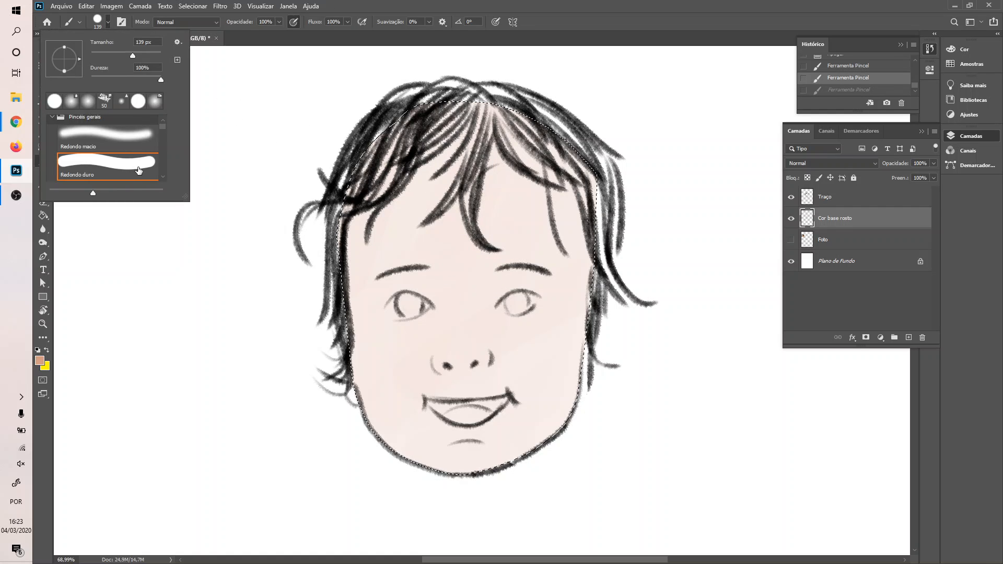
pyautogui.click(130, 142)
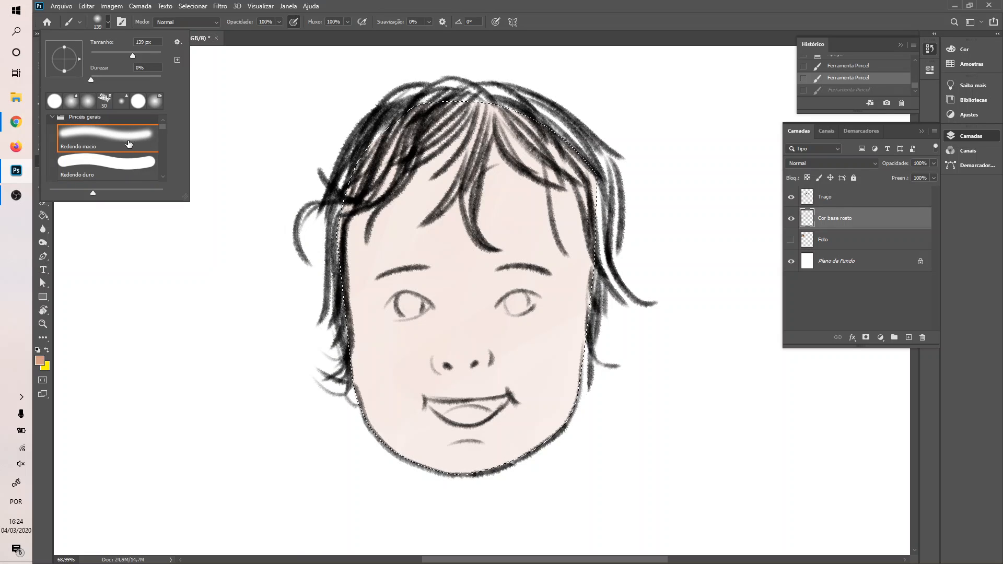
pyautogui.click(537, 11)
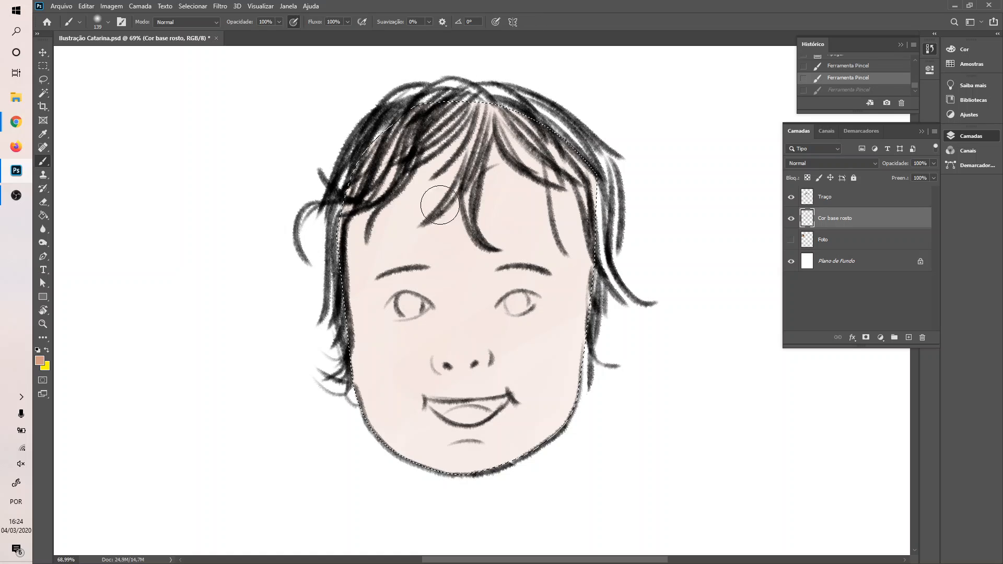
pyautogui.moveTo(440, 204)
pyautogui.mouseDown()
pyautogui.moveTo(477, 141)
pyautogui.moveTo(469, 195)
pyautogui.moveTo(482, 135)
pyautogui.moveTo(476, 248)
pyautogui.moveTo(473, 149)
pyautogui.moveTo(467, 213)
pyautogui.mouseUp()
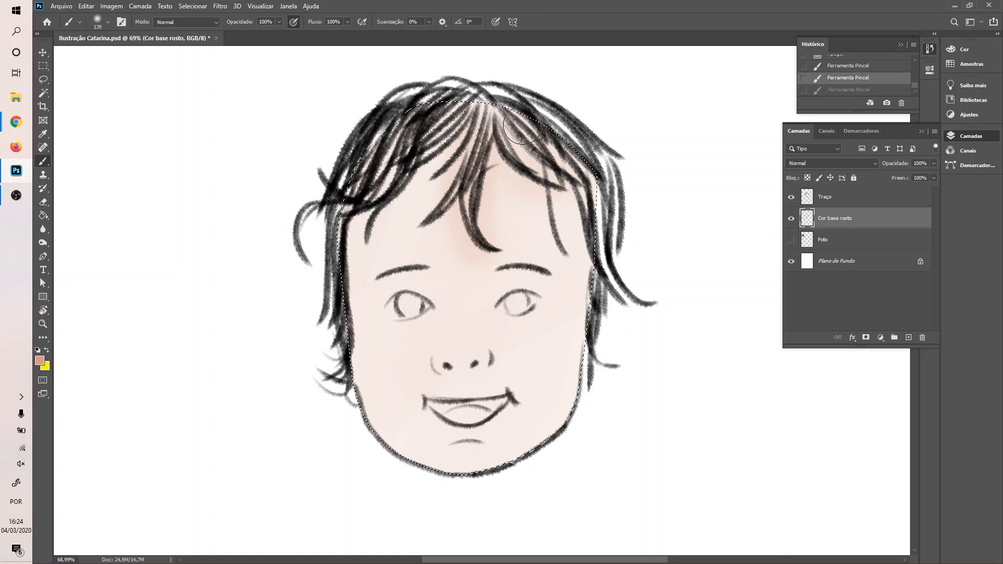
pyautogui.click(574, 238)
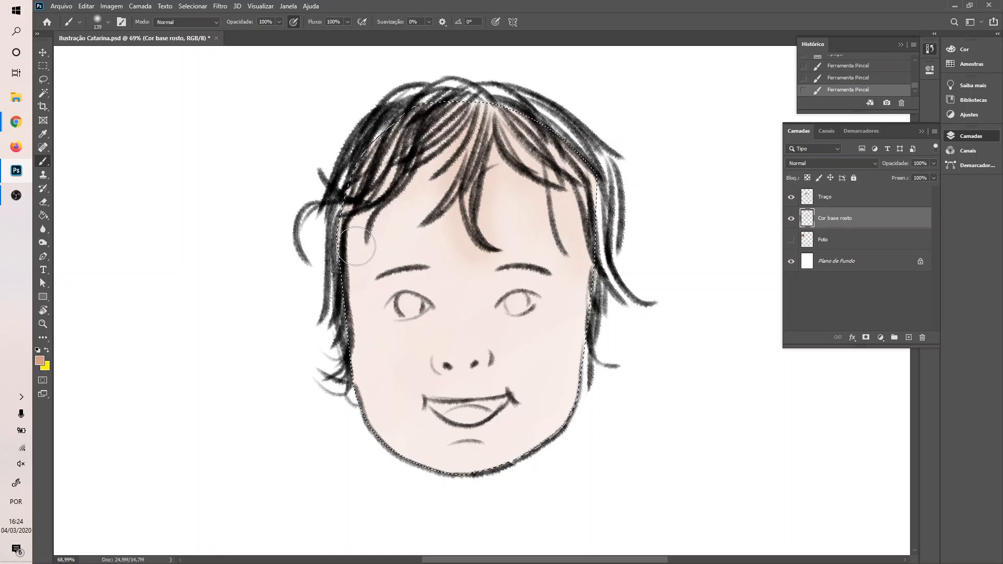
pyautogui.moveTo(379, 170); pyautogui.dragTo(437, 174)
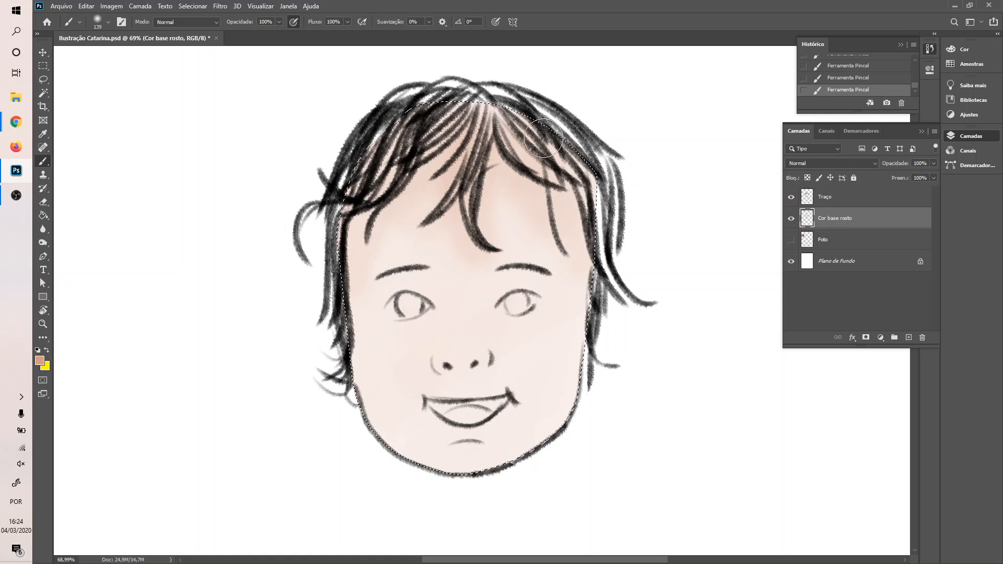
pyautogui.moveTo(585, 230); pyautogui.dragTo(547, 136)
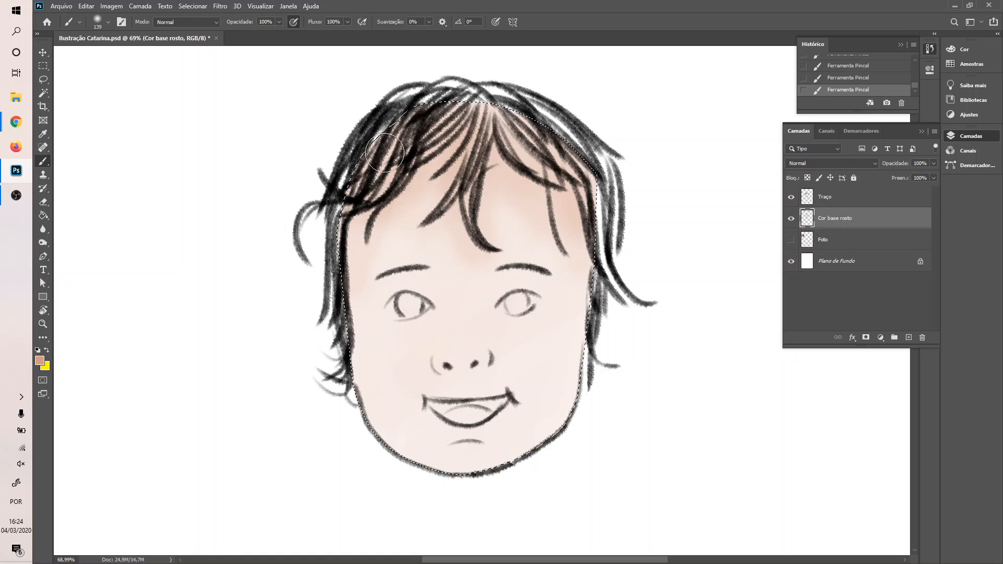
pyautogui.moveTo(386, 151)
pyautogui.mouseDown()
pyautogui.moveTo(362, 211)
pyautogui.moveTo(437, 131)
pyautogui.moveTo(357, 195)
pyautogui.moveTo(334, 269)
pyautogui.moveTo(402, 153)
pyautogui.moveTo(375, 191)
pyautogui.moveTo(381, 200)
pyautogui.moveTo(493, 100)
pyautogui.moveTo(489, 115)
pyautogui.moveTo(572, 144)
pyautogui.moveTo(638, 232)
pyautogui.mouseUp()
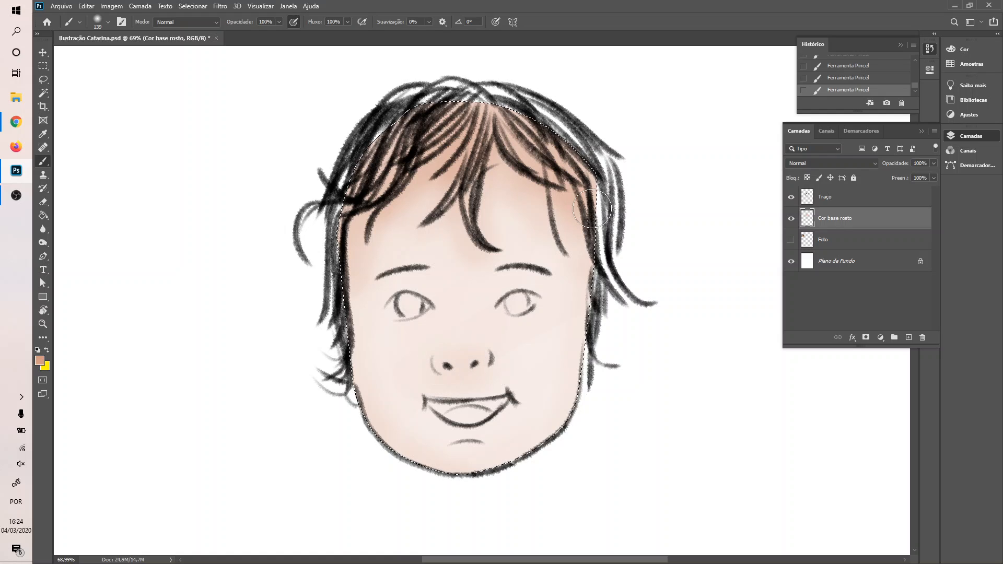
pyautogui.hotkey('ctrl', 'z')
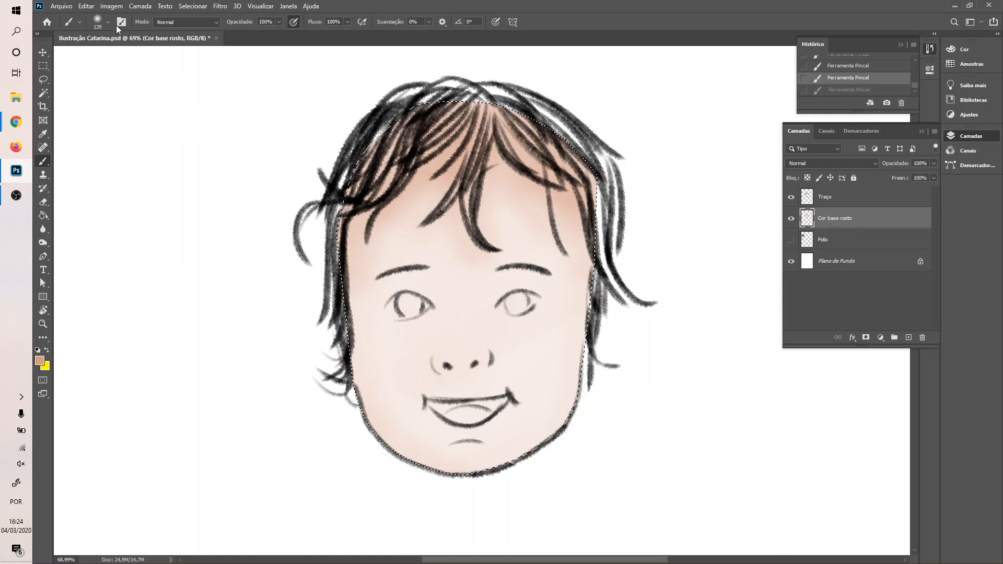
# - Try shading under the nose with the 139 px soft round brush at 100% opacity, undoing the stroke
pyautogui.click(98, 22)
pyautogui.moveTo(119, 55); pyautogui.dragTo(119, 54)
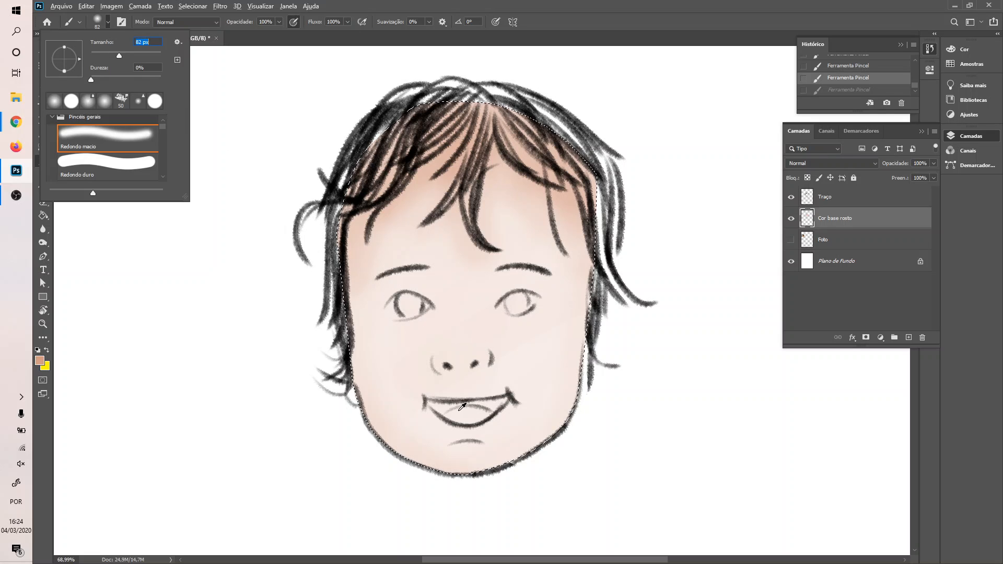
pyautogui.press('Escape')
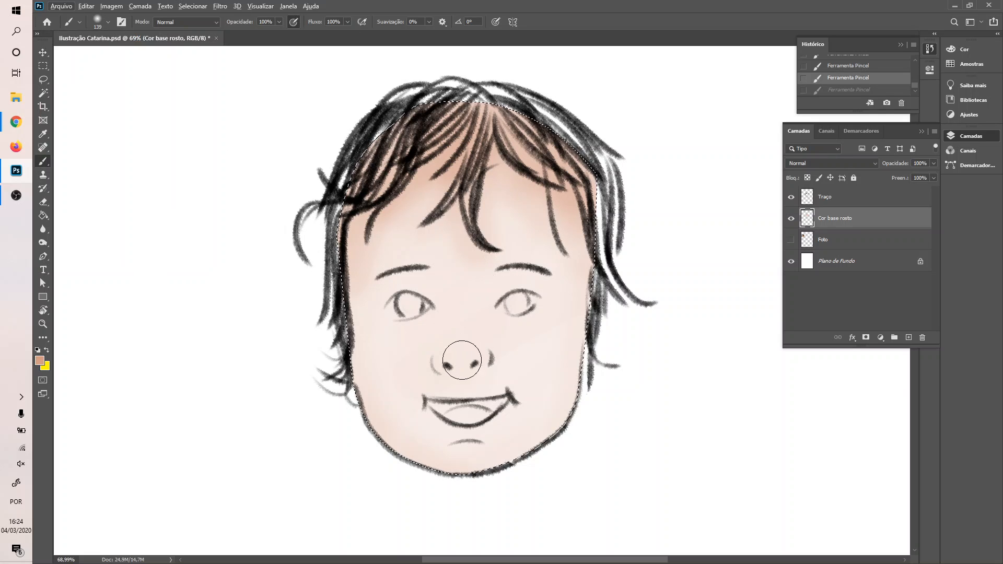
pyautogui.scroll(4, 499, 359)
pyautogui.moveTo(418, 367)
pyautogui.mouseDown()
pyautogui.moveTo(438, 383)
pyautogui.moveTo(388, 391)
pyautogui.moveTo(512, 383)
pyautogui.moveTo(401, 390)
pyautogui.moveTo(498, 383)
pyautogui.mouseUp()
pyautogui.hotkey('ctrl', 'z')
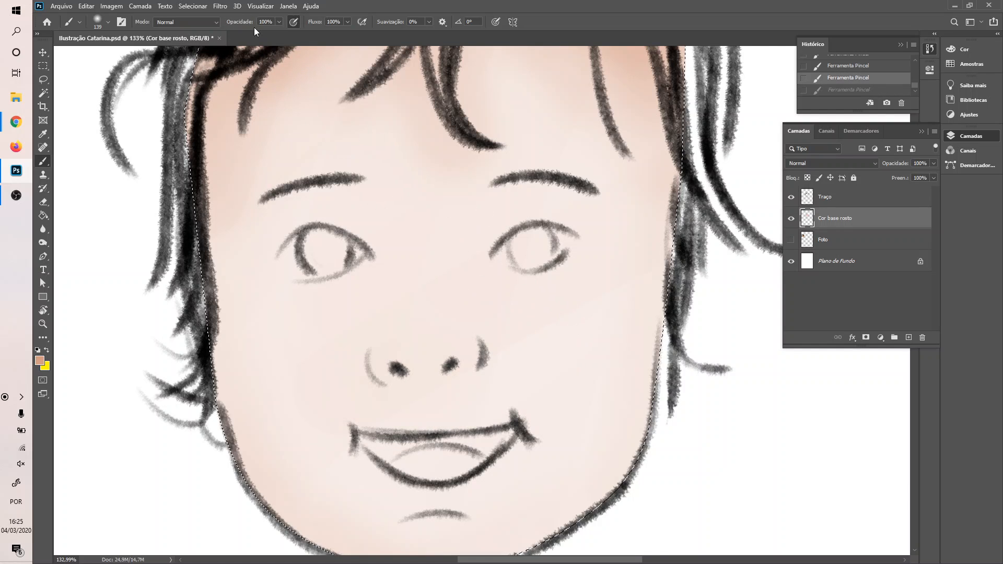
# - Lower the brush opacity to 73% and try a shadow stroke around the nose, undoing the stroke
pyautogui.click(279, 21)
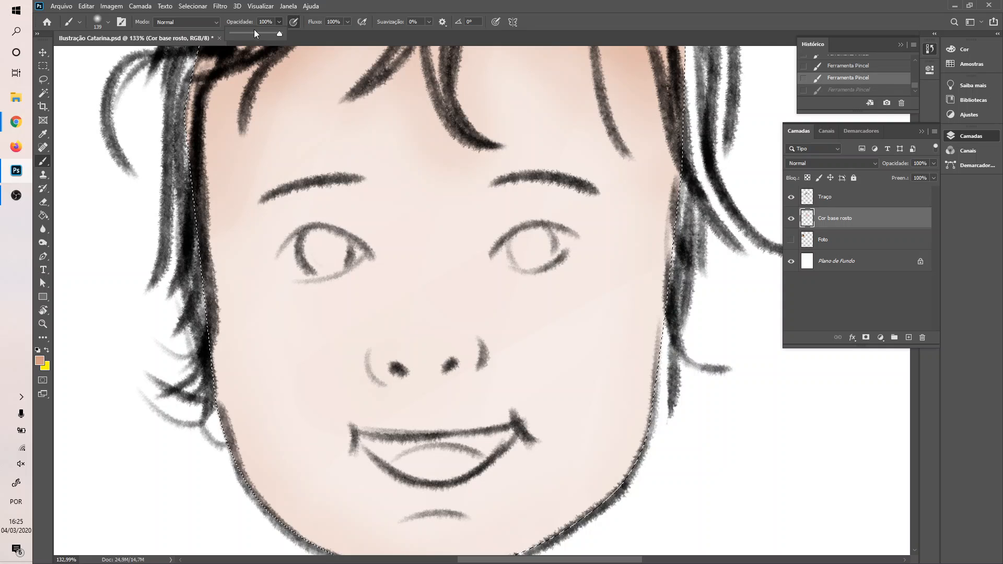
pyautogui.moveTo(267, 32); pyautogui.dragTo(263, 34)
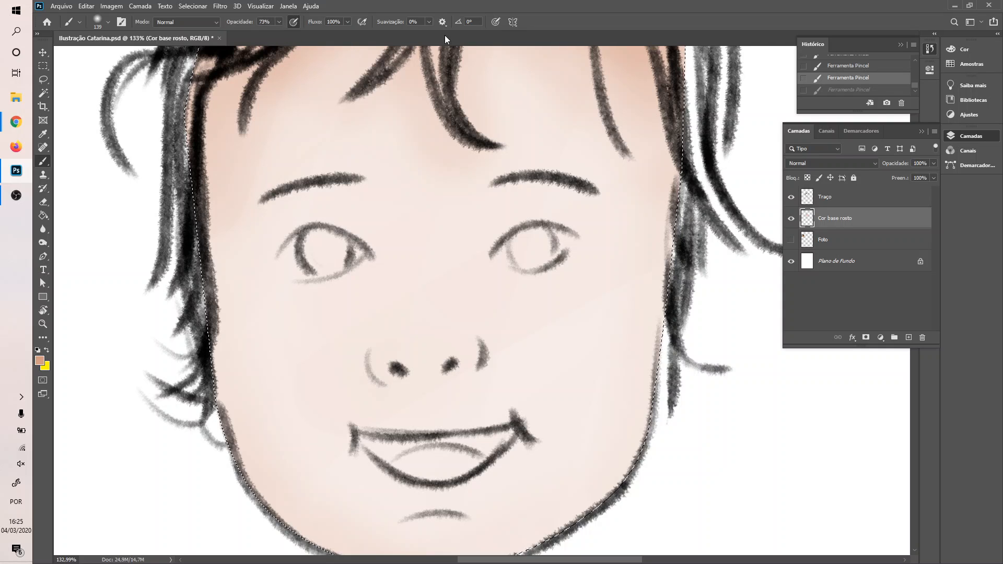
pyautogui.moveTo(432, 342)
pyautogui.mouseDown()
pyautogui.moveTo(406, 389)
pyautogui.moveTo(385, 387)
pyautogui.moveTo(495, 377)
pyautogui.mouseUp()
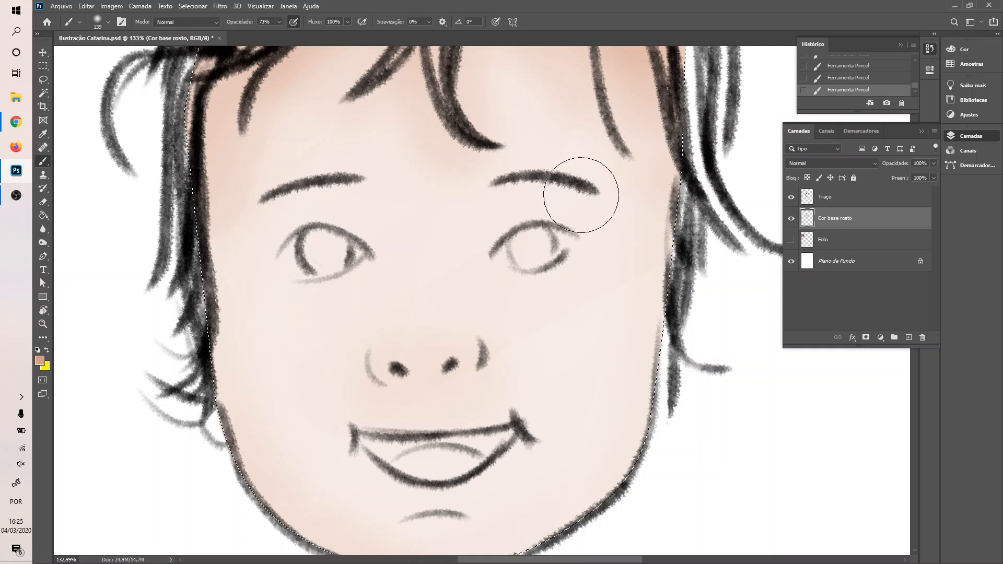
pyautogui.hotkey('ctrl', 'z')
# - Reduce the soft round brush to 73 px and try shading between the nose and mouth, stepping back past the strokes
pyautogui.click(108, 22)
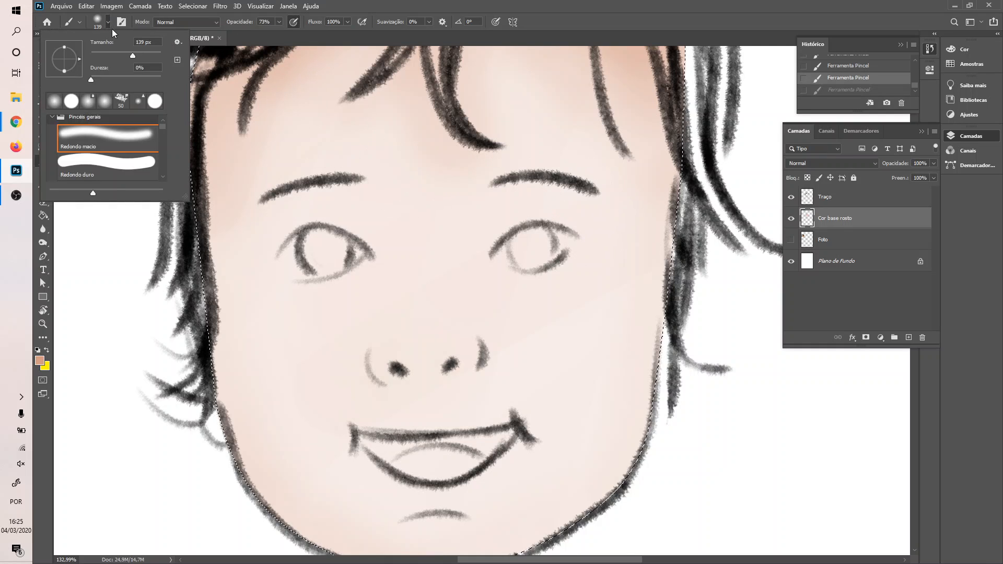
pyautogui.click(116, 54)
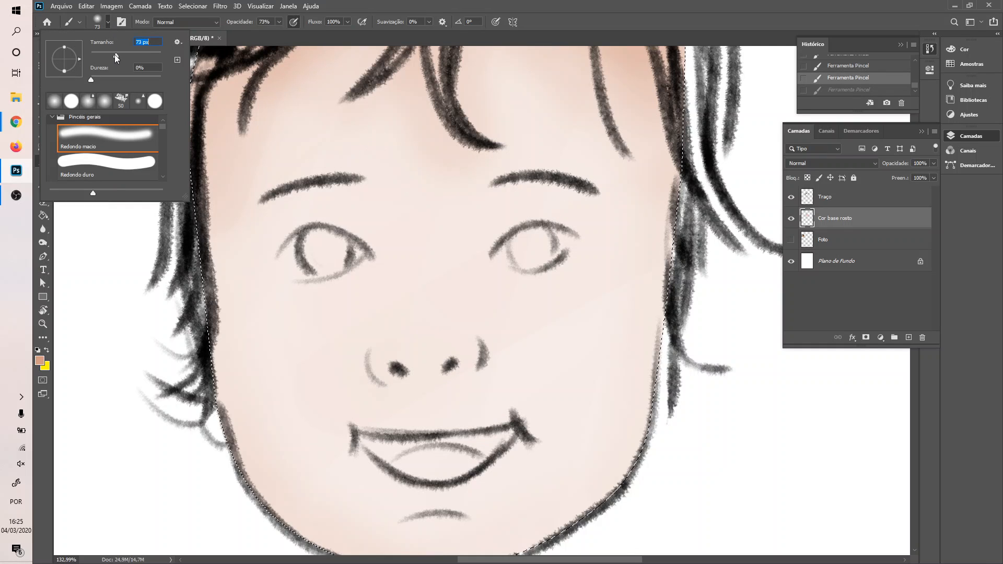
pyautogui.click(460, 13)
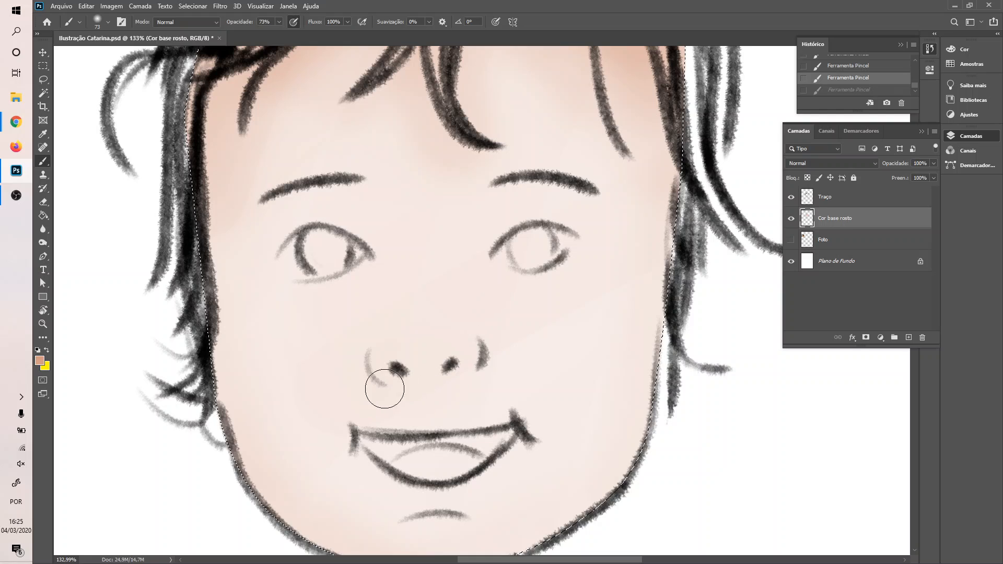
pyautogui.moveTo(385, 380); pyautogui.dragTo(393, 391)
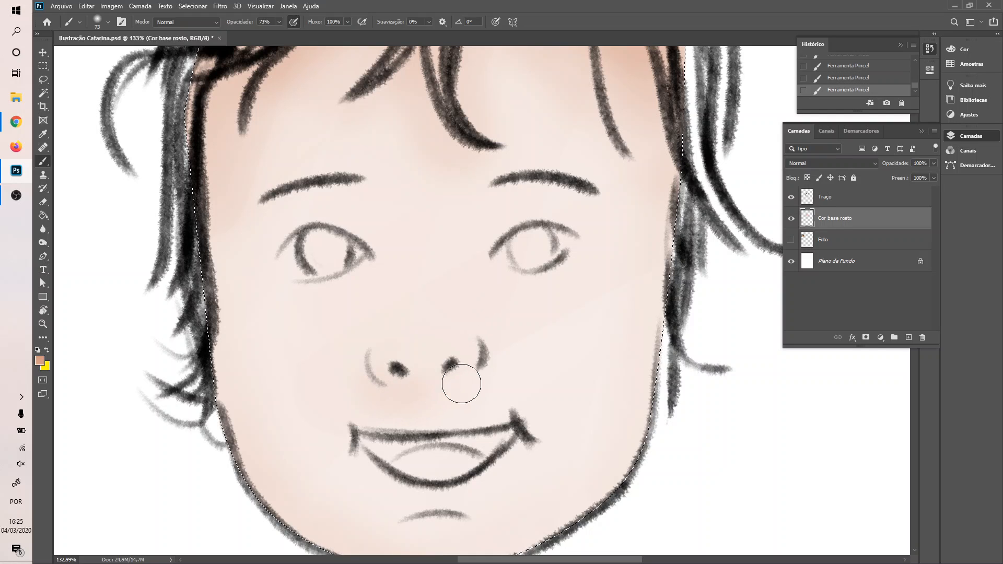
pyautogui.hotkey('ctrl', 'z')
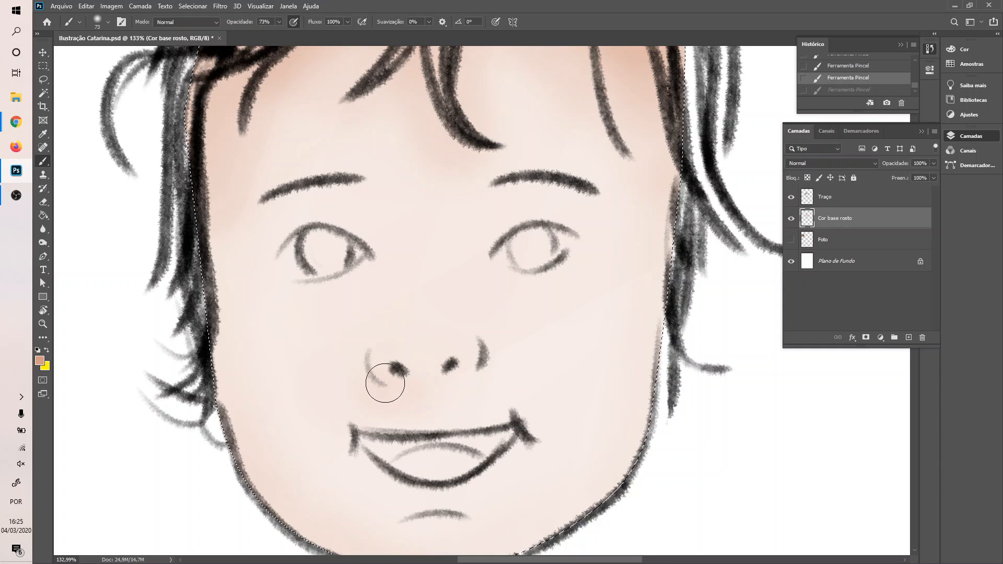
pyautogui.click(845, 67)
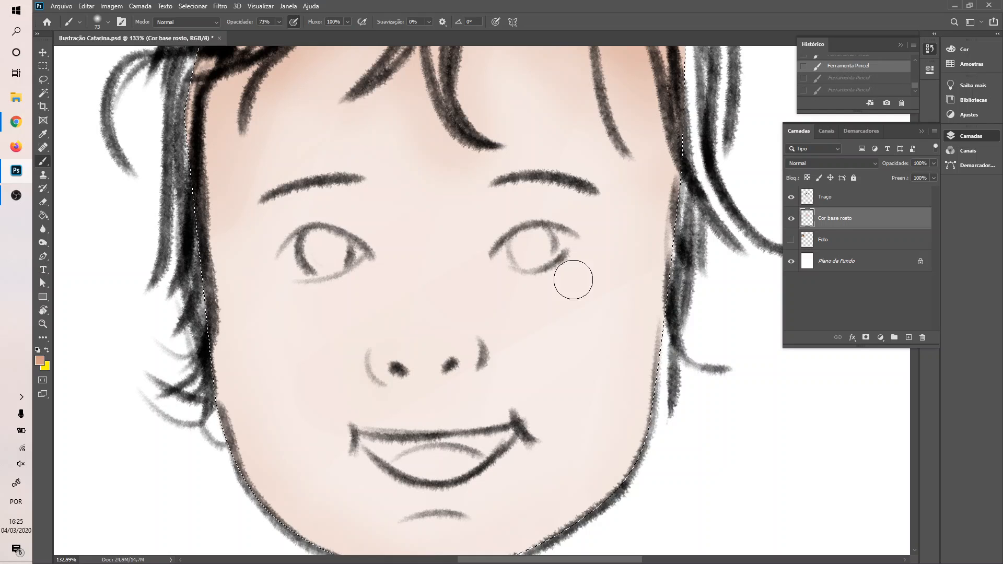
# - Try shading the upper lip area below the nostrils again, returning to an earlier history state
pyautogui.moveTo(374, 402)
pyautogui.mouseDown()
pyautogui.moveTo(361, 386)
pyautogui.moveTo(391, 393)
pyautogui.mouseUp()
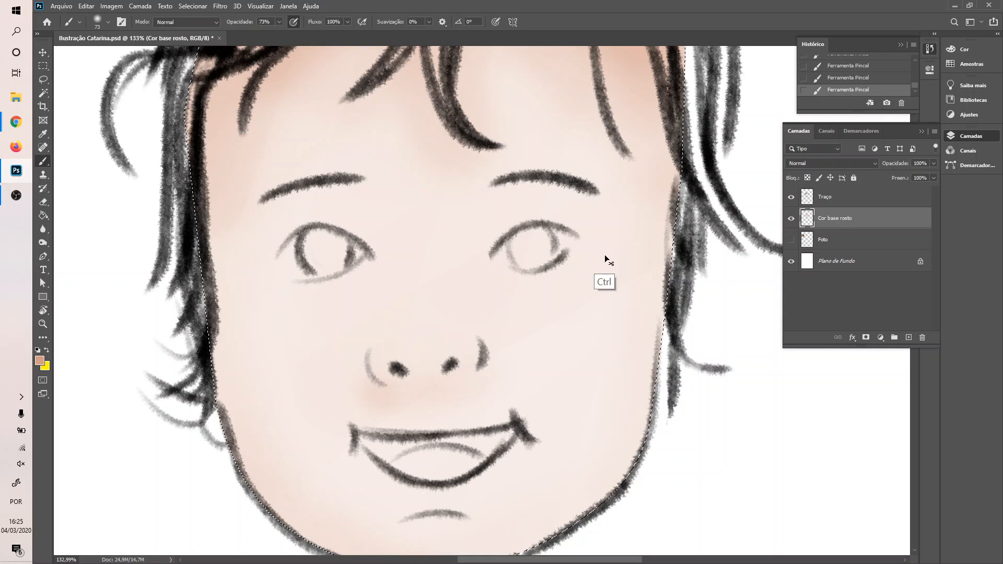
pyautogui.hotkey('ctrl', 'z')
pyautogui.hotkey('ctrl', 'z')
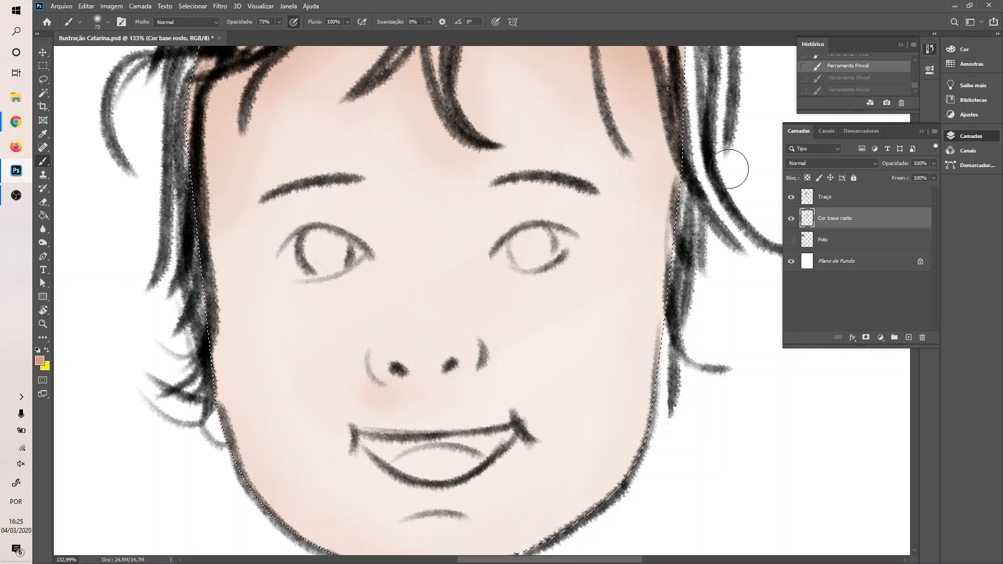
pyautogui.click(915, 59)
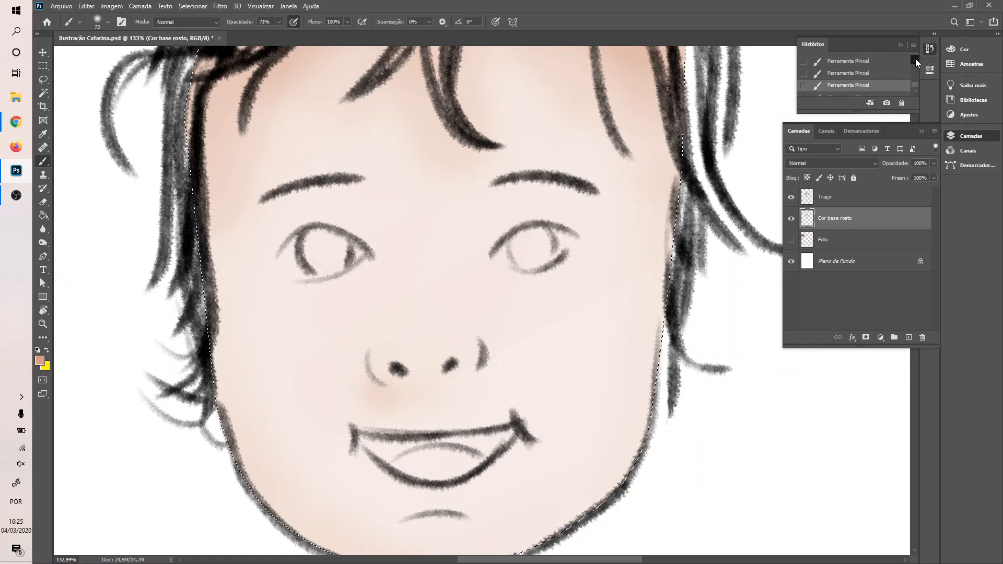
pyautogui.click(859, 62)
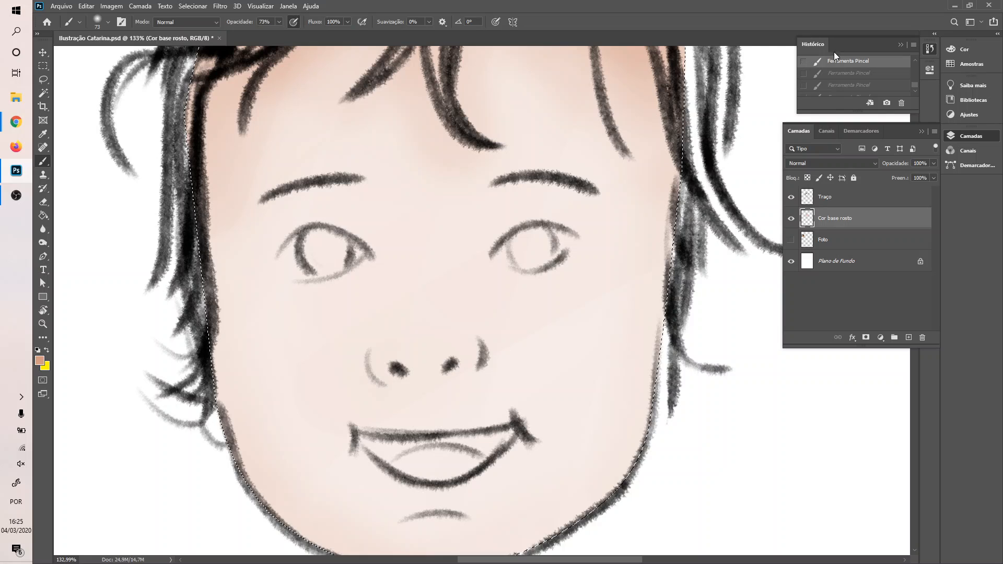
# - Extend the History panel to show more states and add faint shadows beneath both eyes with the 73 px soft brush
pyautogui.moveTo(863, 113); pyautogui.dragTo(869, 156)
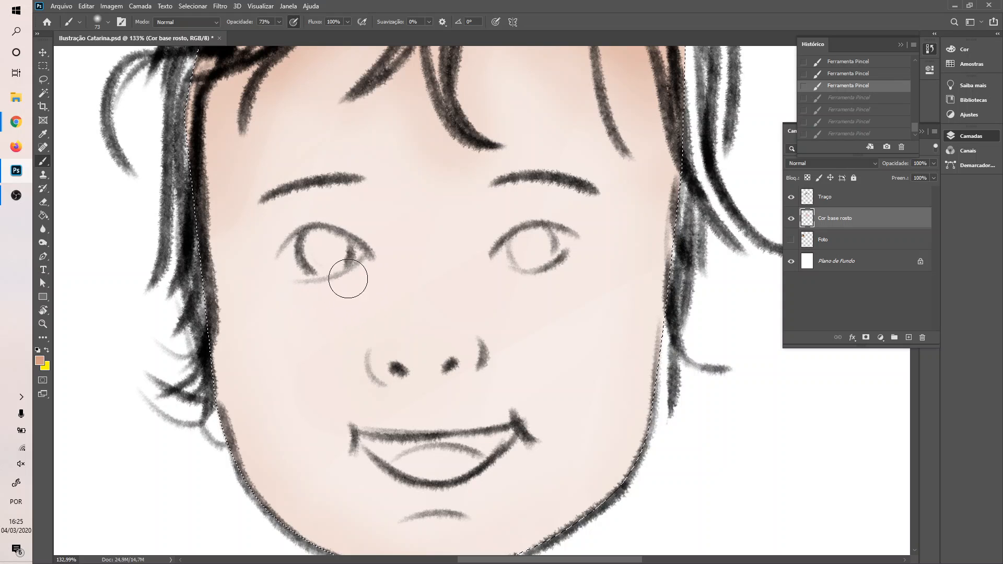
pyautogui.hotkey('ctrl', 'shift', 'z')
pyautogui.hotkey('ctrl', 'shift', 'z')
pyautogui.hotkey('ctrl', 'shift', 'z')
pyautogui.hotkey('ctrl', 'shift', 'z')
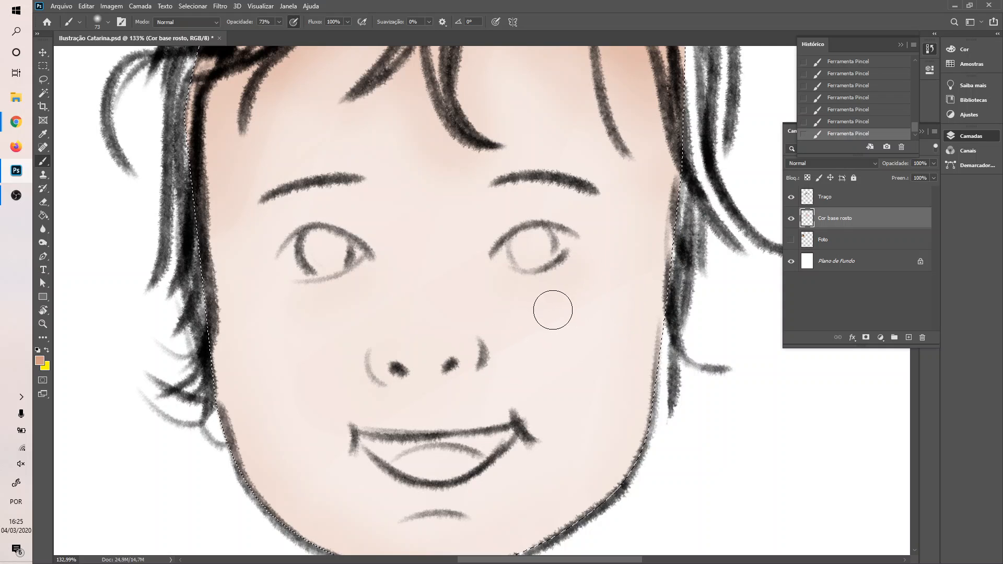
# - Soften the tone transition on the cheek below the right-hand eye with the Blur tool at 100% strength
pyautogui.click(41, 230)
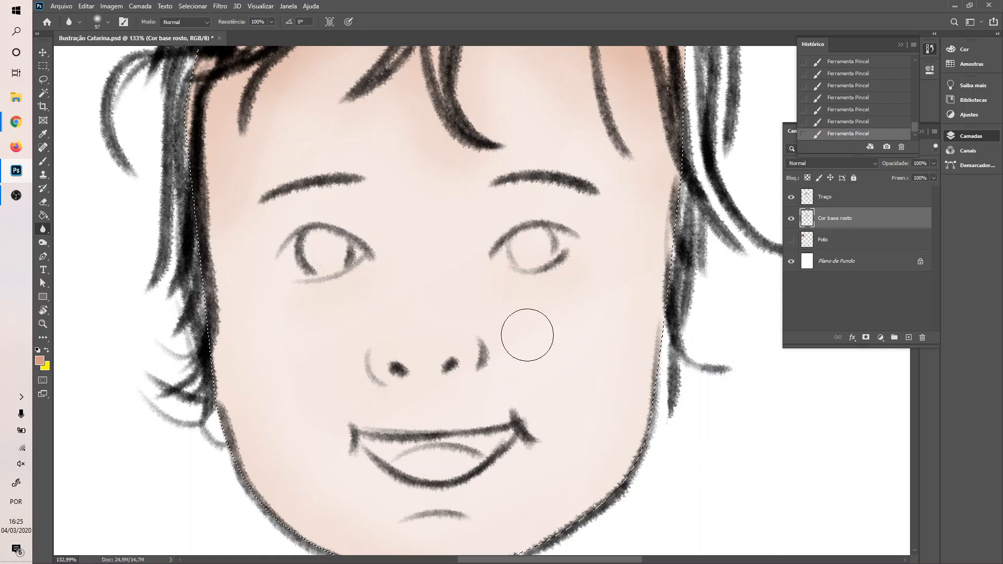
pyautogui.moveTo(588, 328)
pyautogui.mouseDown()
pyautogui.moveTo(579, 307)
pyautogui.moveTo(558, 326)
pyautogui.mouseUp()
# - Blend the outer right-hand cheek with short Smudge tool strokes at 90% strength, reverting the first attempts to the blurred state
pyautogui.rightClick(47, 228)
pyautogui.click(76, 249)
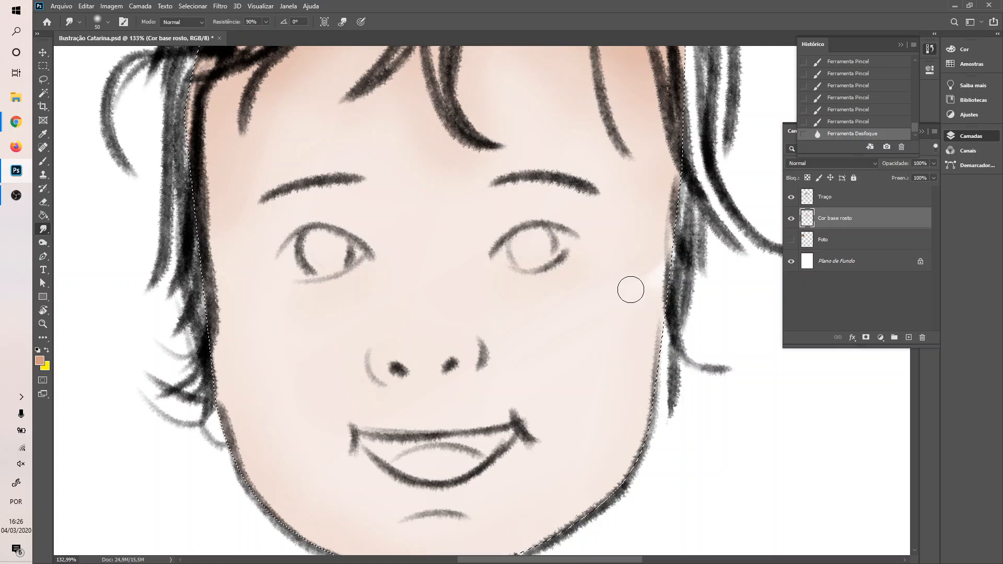
pyautogui.moveTo(631, 290)
pyautogui.mouseDown()
pyautogui.moveTo(593, 270)
pyautogui.moveTo(533, 271)
pyautogui.mouseUp()
pyautogui.moveTo(598, 306); pyautogui.dragTo(637, 260)
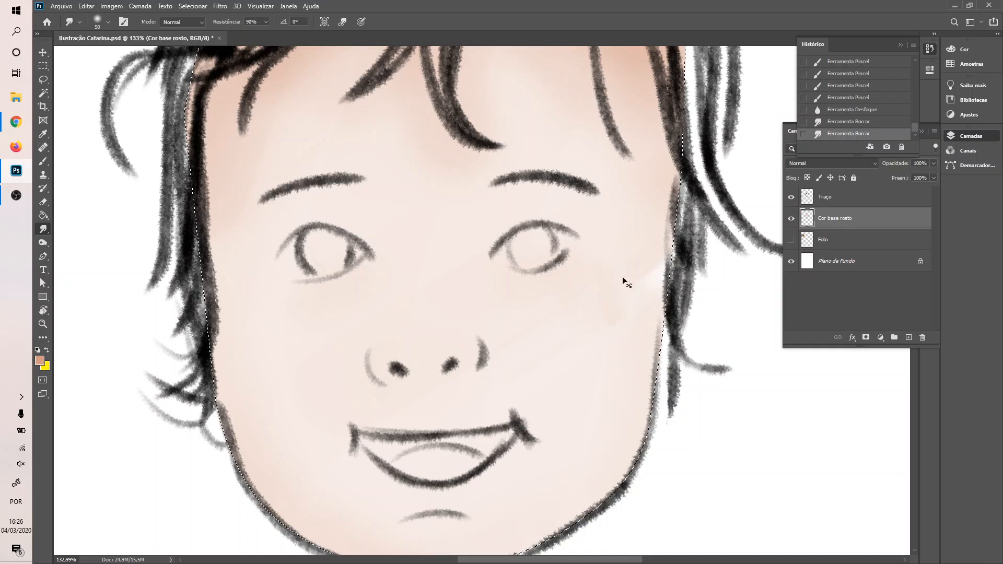
pyautogui.hotkey('ctrl', 'z')
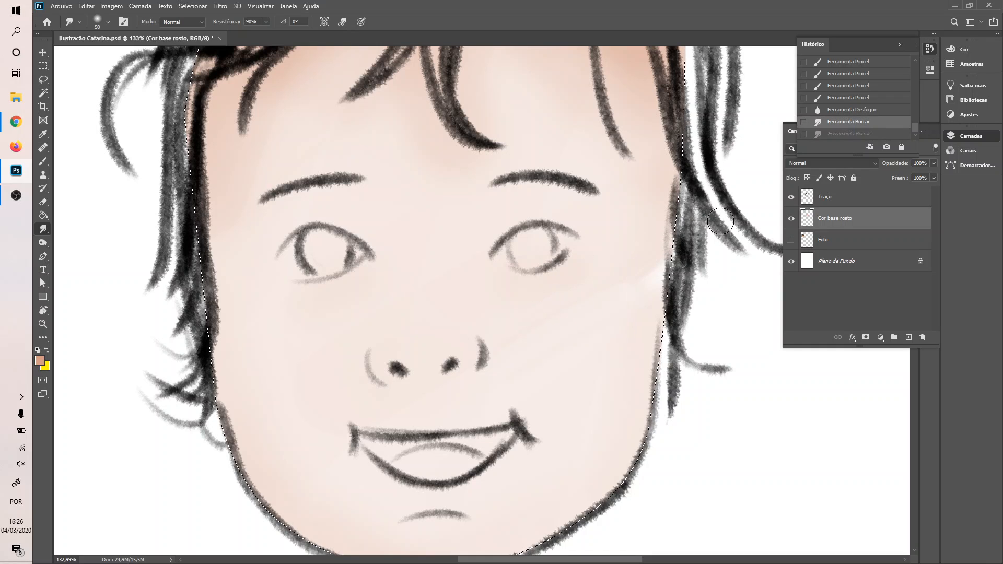
pyautogui.click(830, 110)
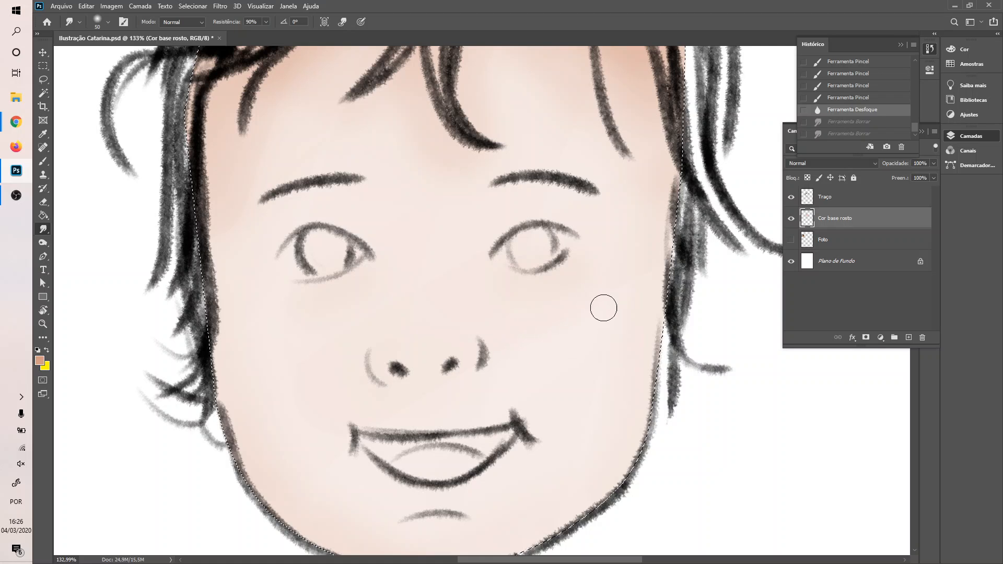
pyautogui.moveTo(633, 272); pyautogui.dragTo(602, 298)
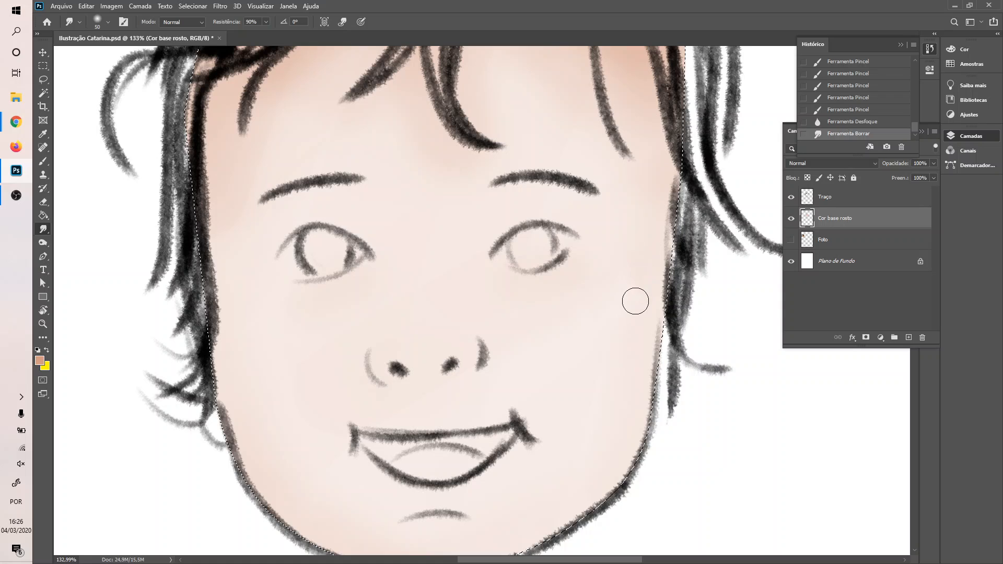
pyautogui.moveTo(635, 301)
pyautogui.mouseDown()
pyautogui.moveTo(604, 234)
pyautogui.moveTo(624, 256)
pyautogui.moveTo(626, 287)
pyautogui.mouseUp()
pyautogui.moveTo(636, 332); pyautogui.dragTo(636, 280)
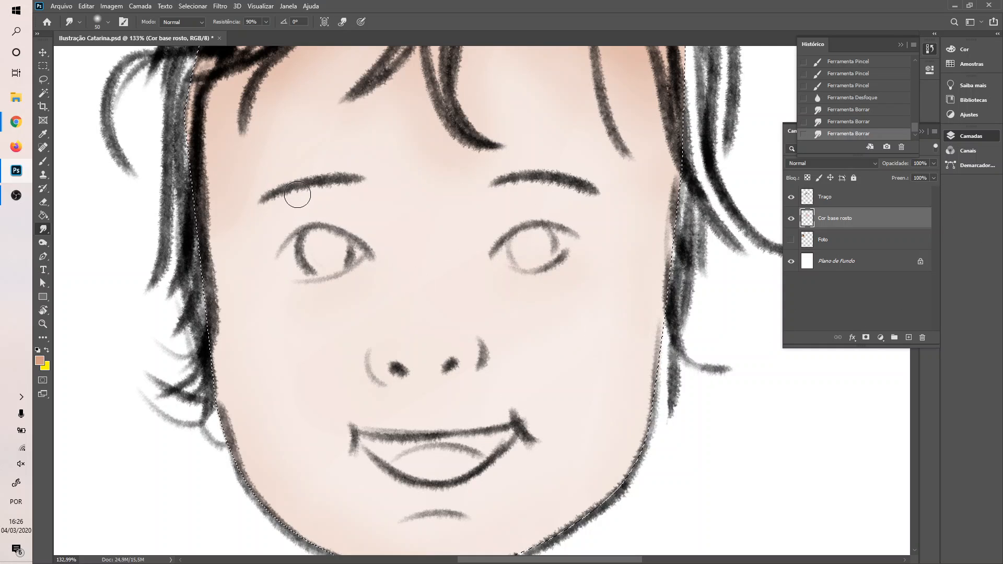
# - Set the soft round brush to 40 px and try shading beneath both nostrils, reverting to the last smudge state
pyautogui.press('b')
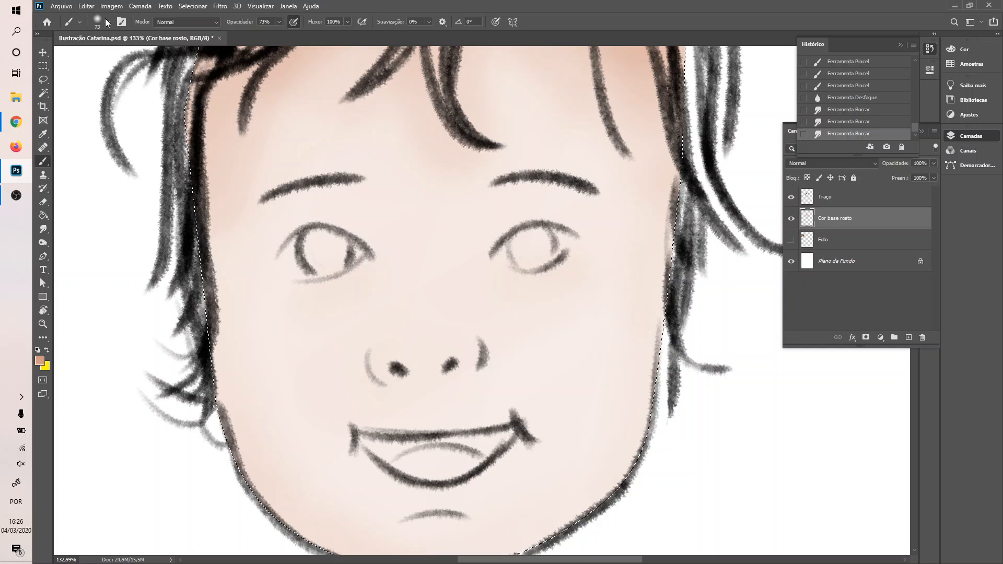
pyautogui.click(106, 23)
pyautogui.click(104, 55)
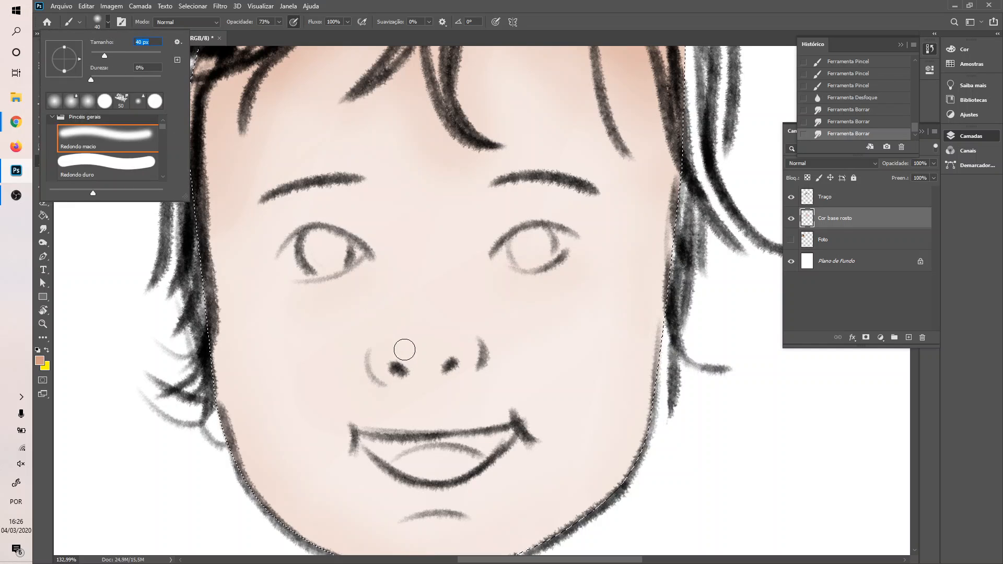
pyautogui.moveTo(383, 387); pyautogui.dragTo(412, 387)
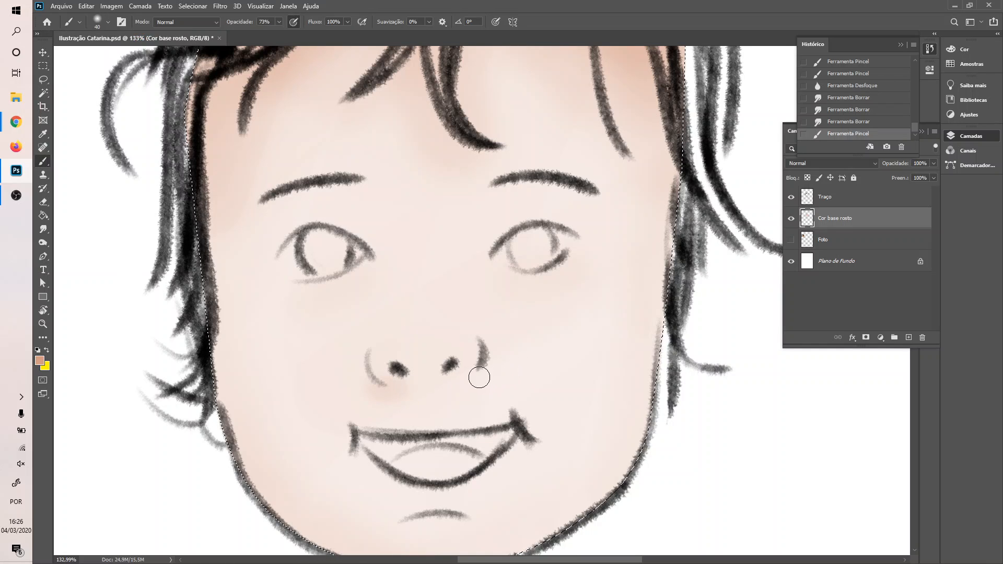
pyautogui.moveTo(479, 377)
pyautogui.mouseDown()
pyautogui.moveTo(410, 393)
pyautogui.moveTo(467, 380)
pyautogui.mouseUp()
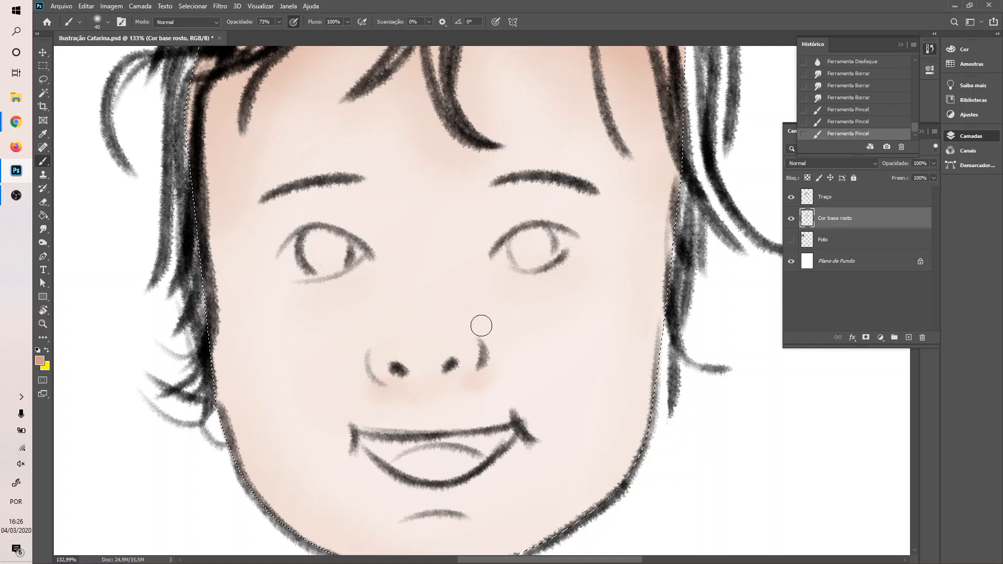
pyautogui.click(852, 122)
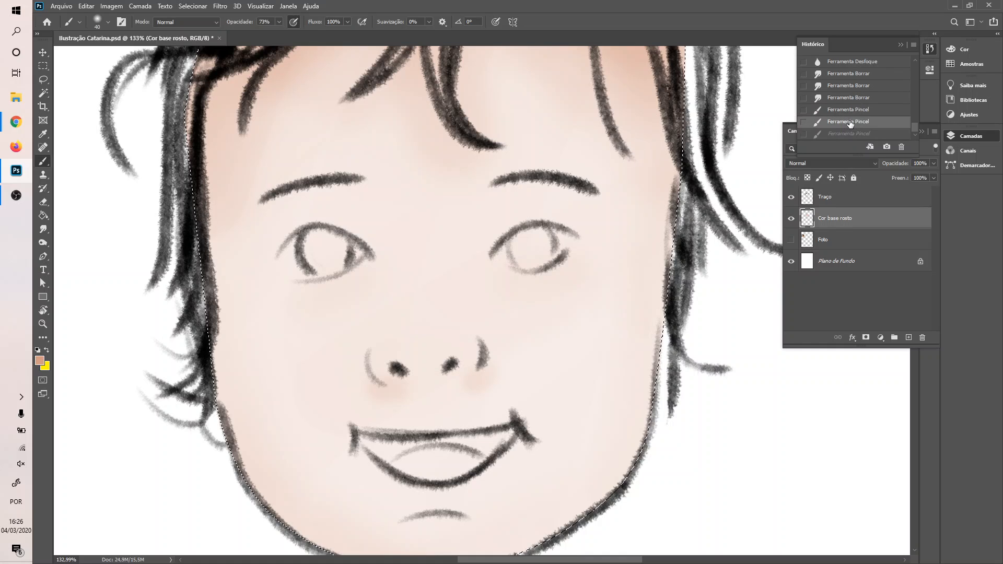
pyautogui.click(849, 110)
pyautogui.click(851, 100)
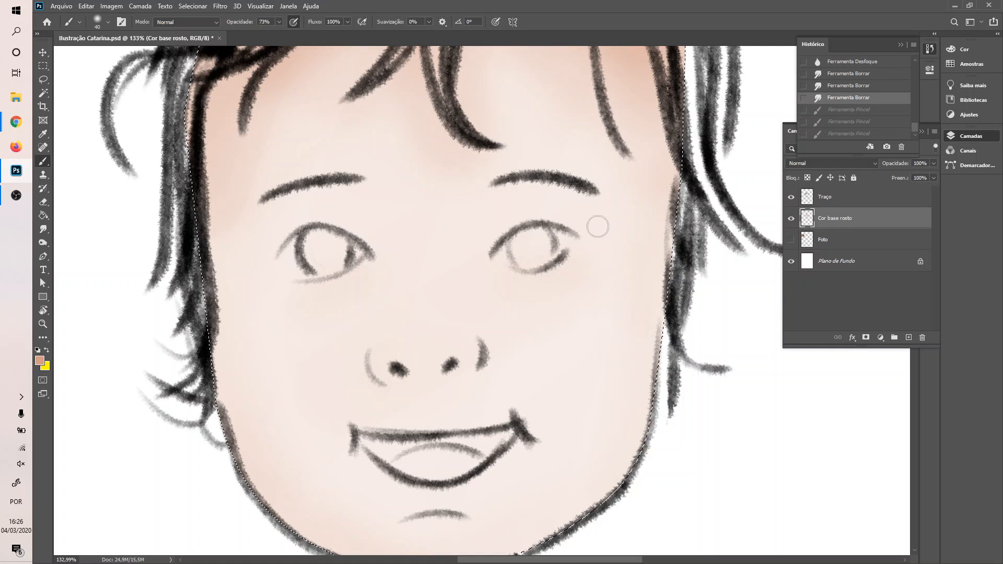
# - Hide all toolbars and panels so only the canvas with the face remains
pyautogui.moveTo(414, 44)
pyautogui.mouseDown()
pyautogui.moveTo(474, 150)
pyautogui.moveTo(380, 39)
pyautogui.moveTo(379, 24)
pyautogui.moveTo(431, 5)
pyautogui.moveTo(434, 32)
pyautogui.moveTo(431, 18)
pyautogui.moveTo(374, 11)
pyautogui.moveTo(64, 14)
pyautogui.mouseUp()
pyautogui.press('Tab')
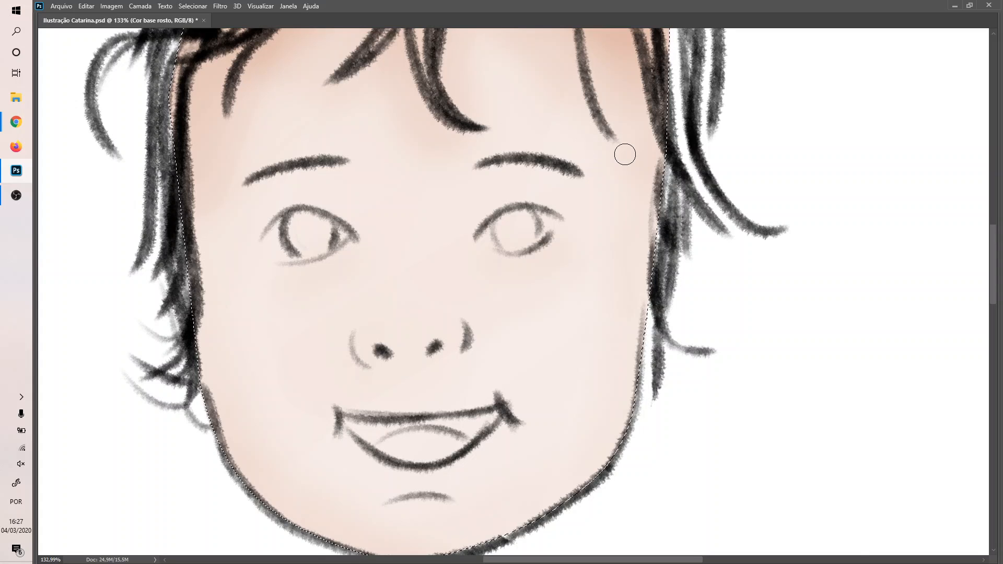
pyautogui.press('Tab')
pyautogui.press('Tab')
pyautogui.press('Tab')
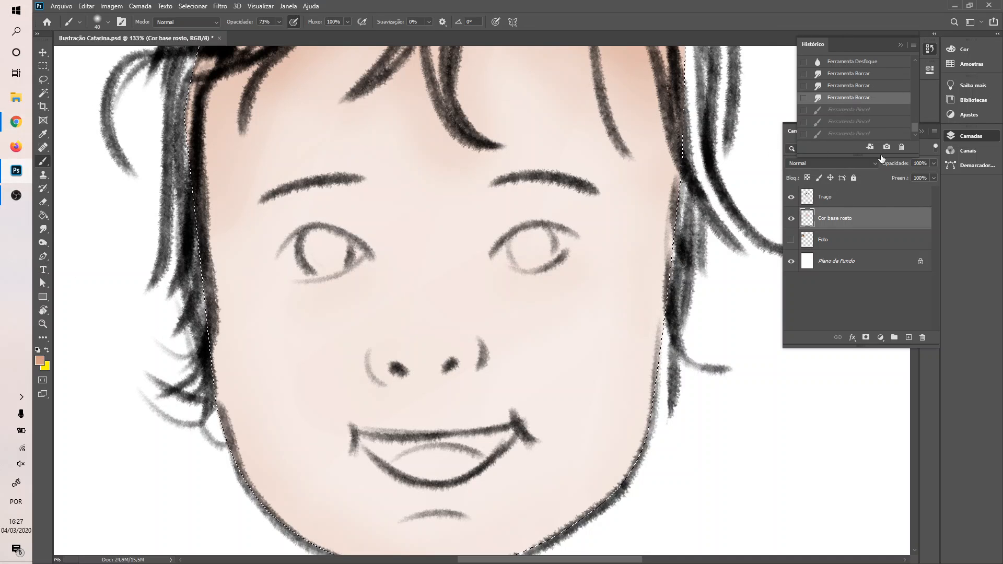
pyautogui.press('Tab')
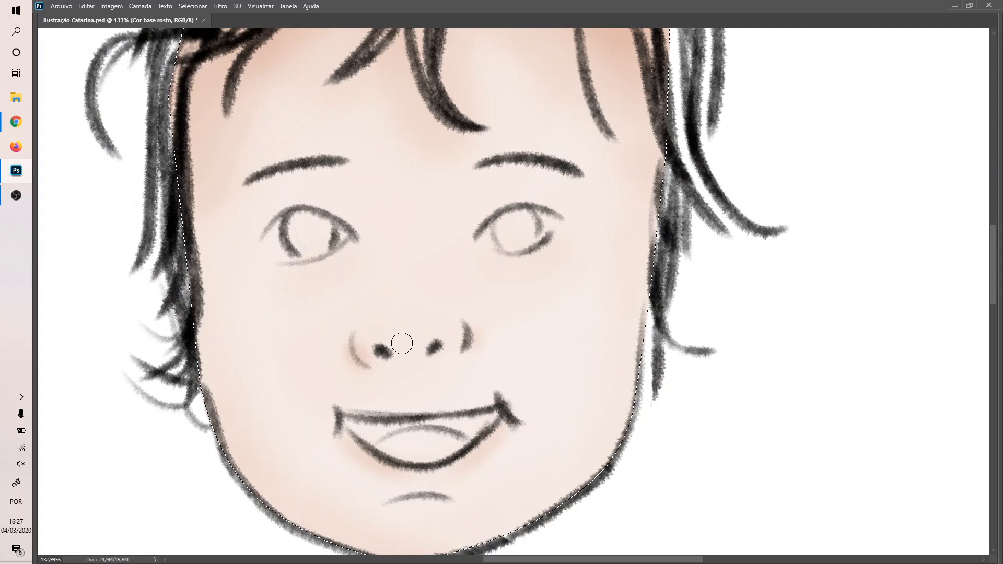
# - Enlarge the brush over the nose until it spans about two thirds of the nose's width
pyautogui.press(']')
pyautogui.press(']')
pyautogui.press(']')
pyautogui.press(']')
pyautogui.press(']')
pyautogui.press(']')
pyautogui.press(']')
pyautogui.press(']')
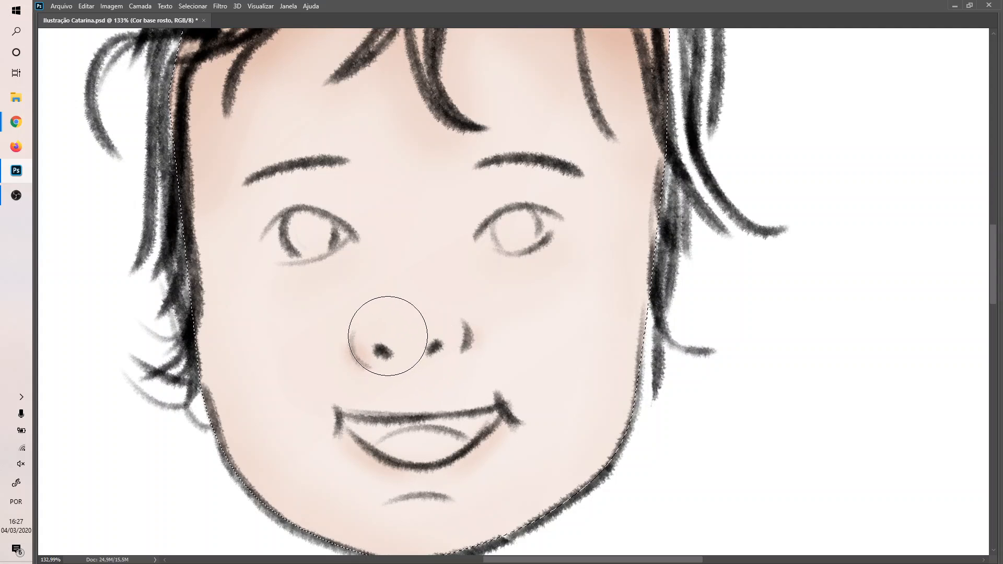
# - Try erasing the colour over the left-hand nostril, undo it, and show the hidden toolbars and panels again
pyautogui.moveTo(388, 336)
pyautogui.mouseDown()
pyautogui.moveTo(388, 345)
pyautogui.moveTo(383, 336)
pyautogui.mouseUp()
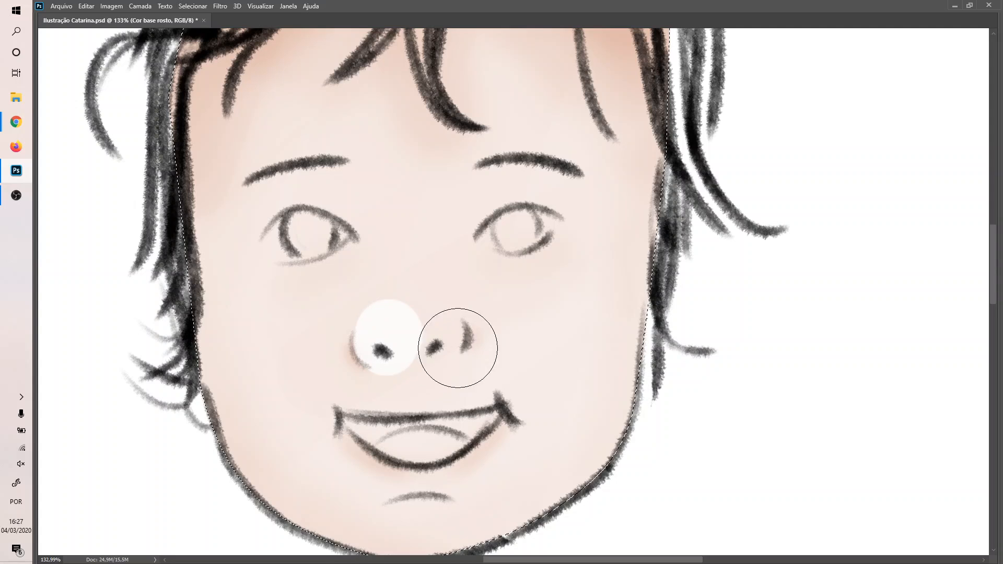
pyautogui.hotkey('ctrl', 'z')
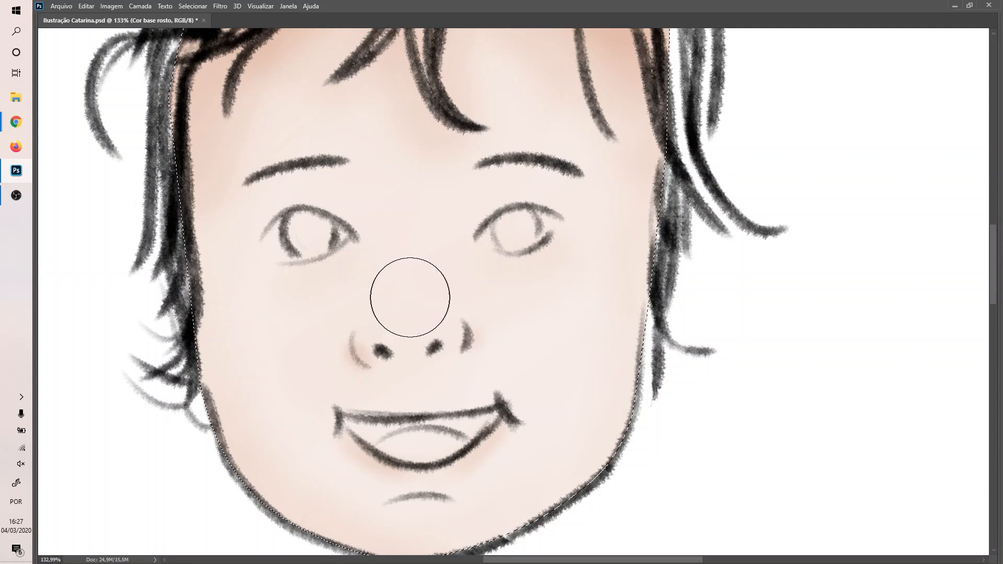
pyautogui.press('Tab')
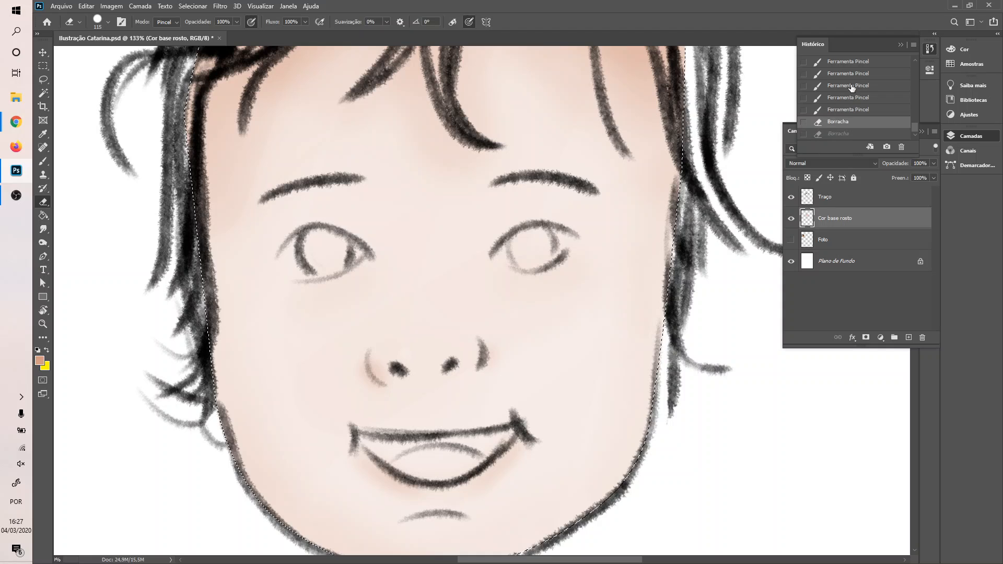
# - Revert the face layer to an earlier brush stroke in the history, before the eraser attempts
pyautogui.click(851, 87)
pyautogui.click(915, 61)
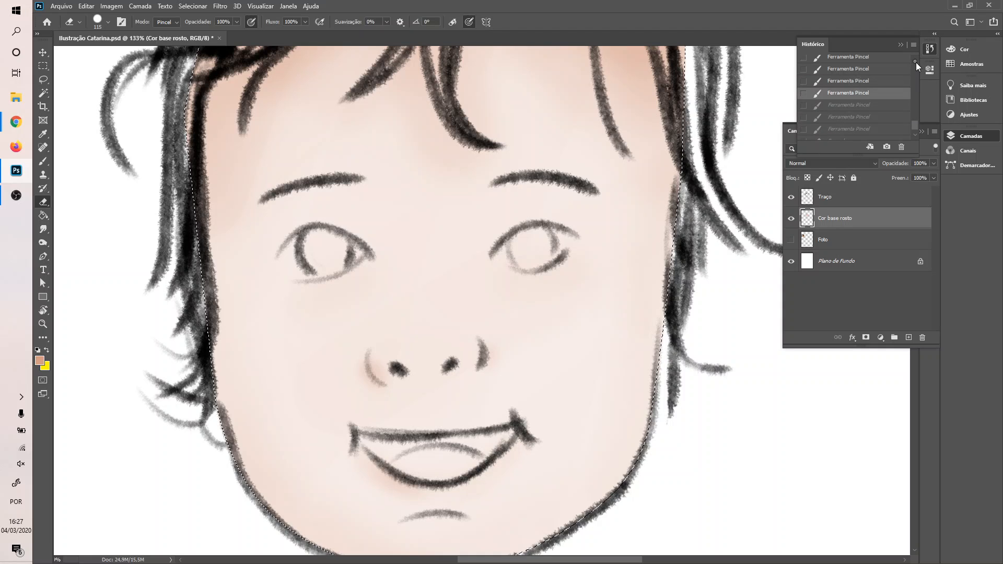
pyautogui.click(915, 62)
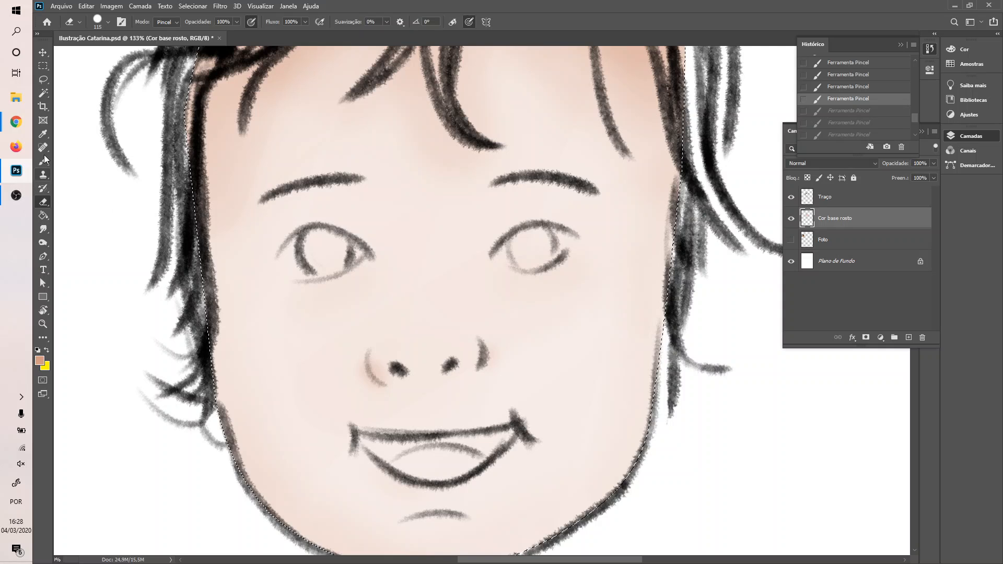
# - Set an earlier brush state as the history source and try erasing the shading beside the left-hand nostril, undoing the result
pyautogui.rightClick(44, 202)
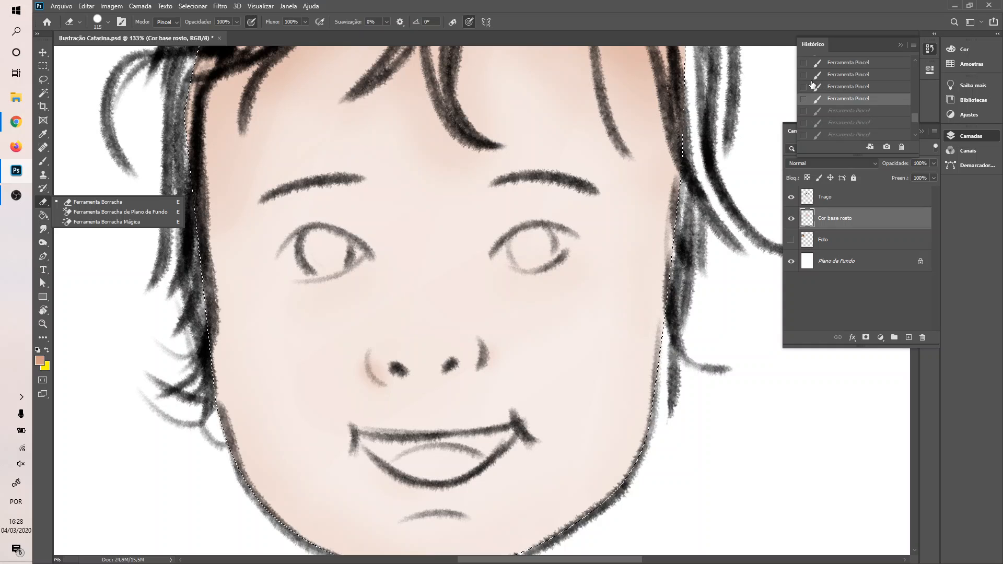
pyautogui.click(804, 65)
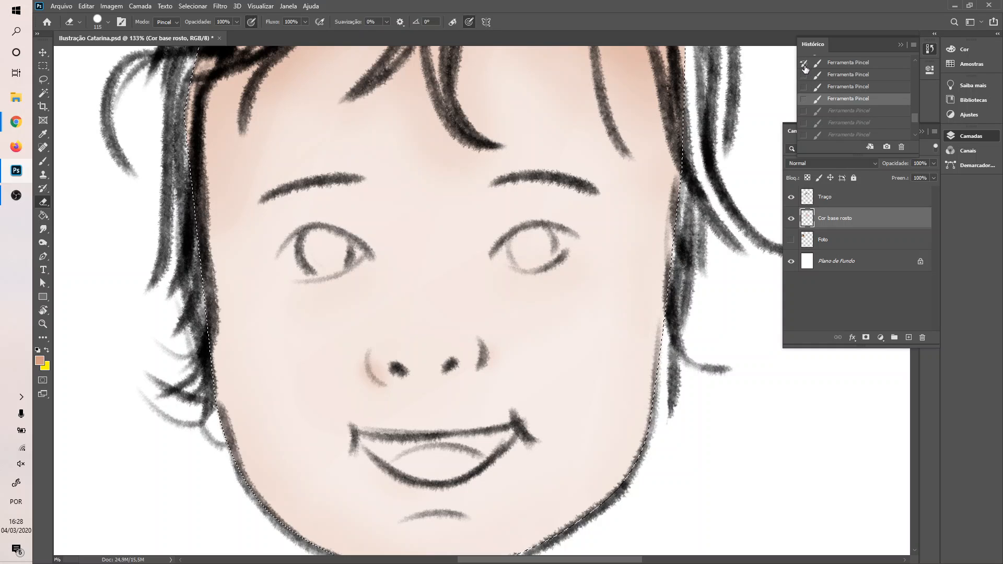
pyautogui.moveTo(385, 367); pyautogui.dragTo(383, 372)
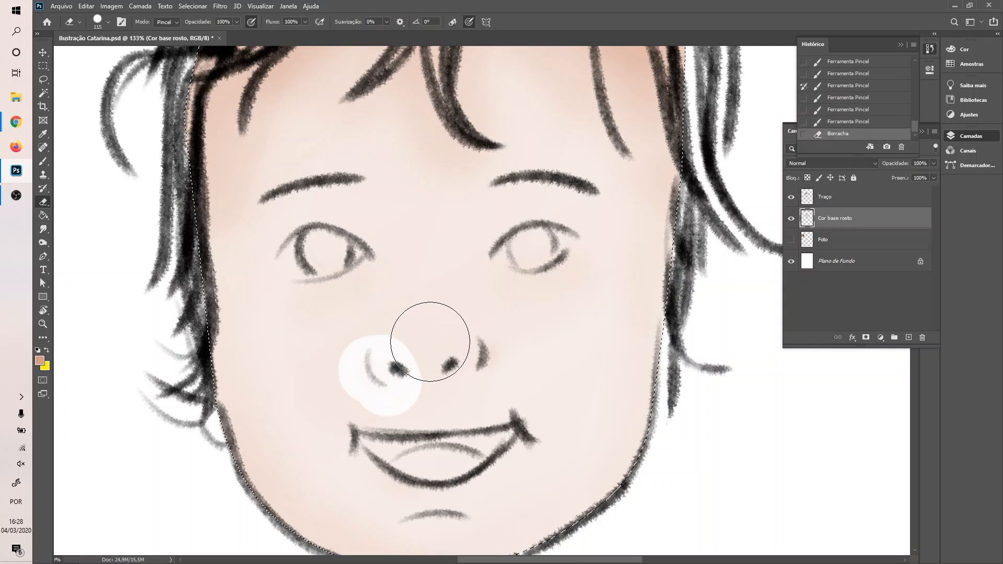
pyautogui.hotkey('ctrl', 'z')
# - Remove the shading beside both nostrils with the Art History Brush, using a much earlier brush state as the source
pyautogui.click(43, 189)
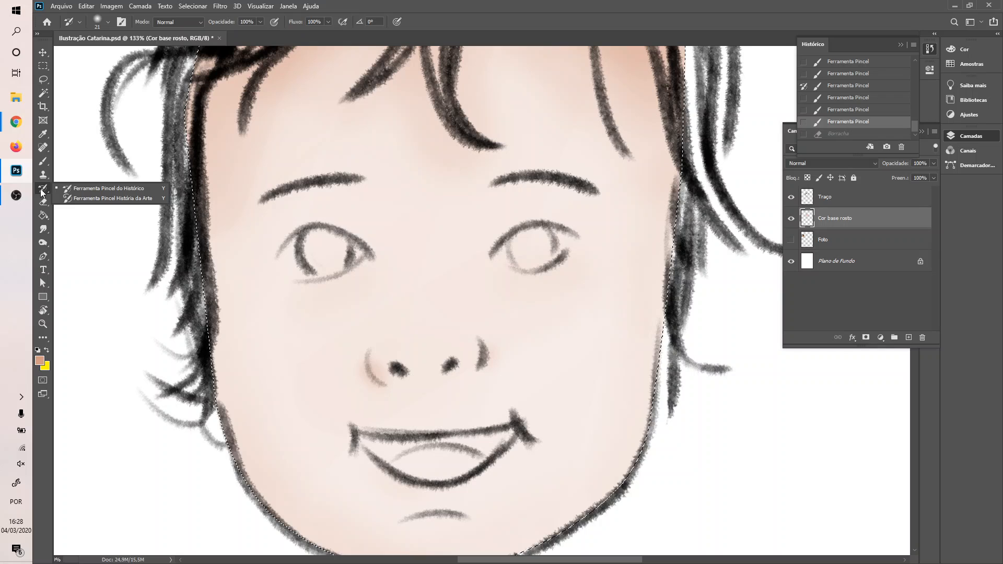
pyautogui.click(94, 199)
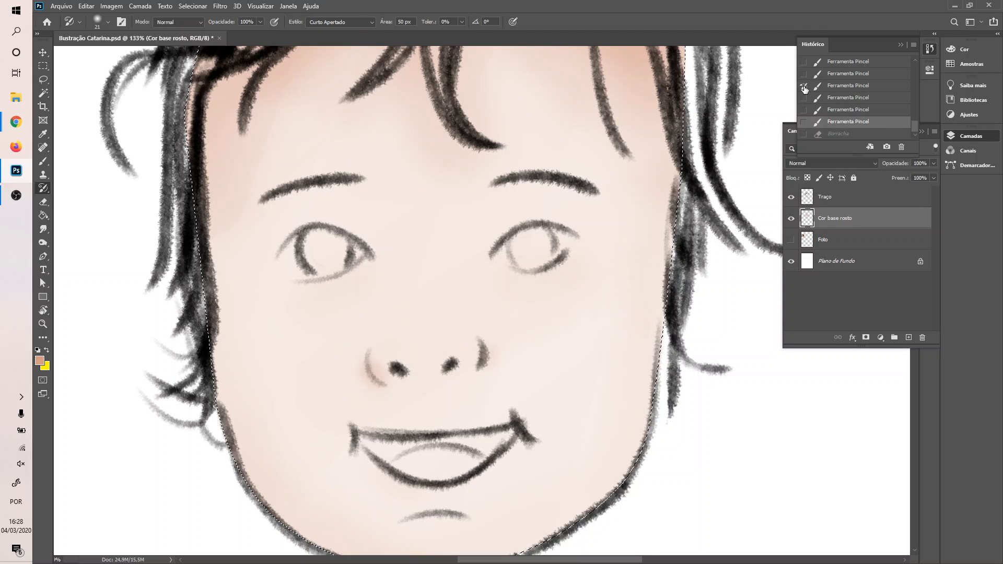
pyautogui.moveTo(917, 120); pyautogui.dragTo(914, 83)
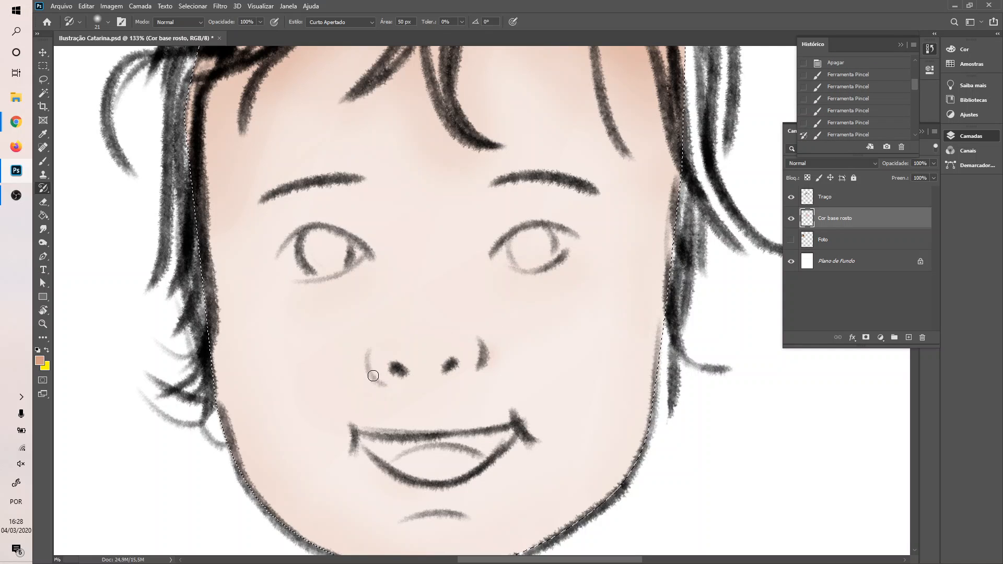
pyautogui.click(376, 397)
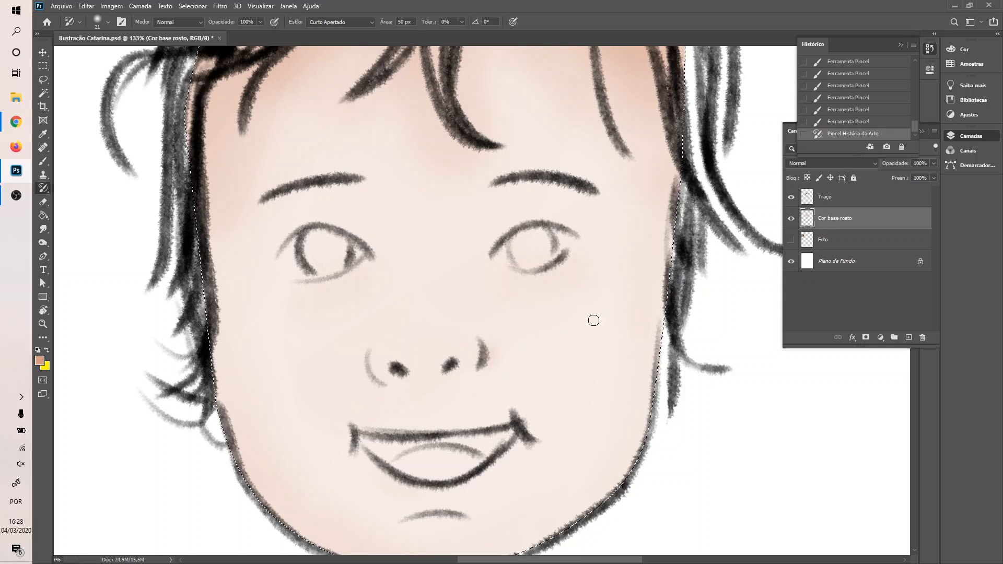
pyautogui.click(475, 367)
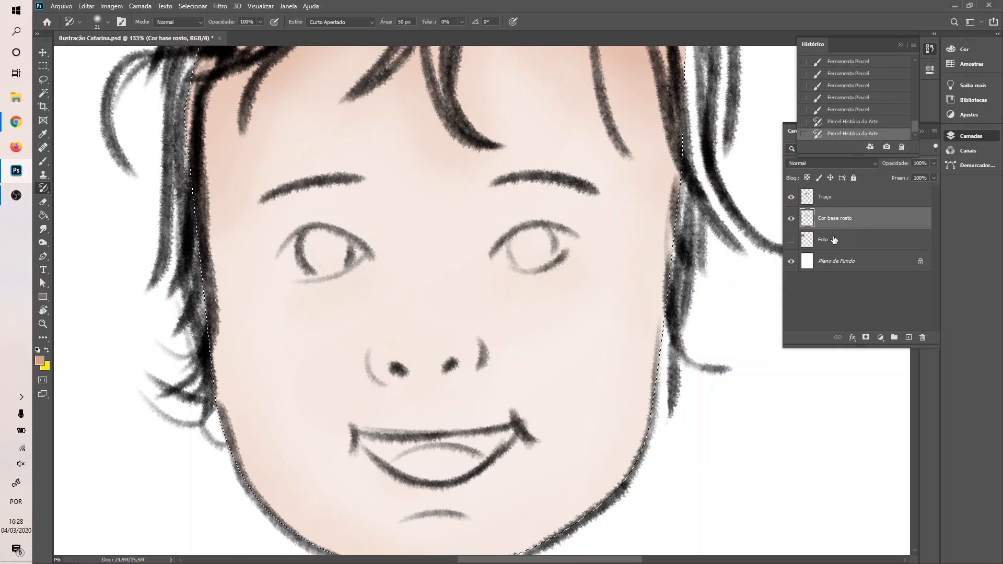
# - Add a new layer above Cor base rosto and switch to the Brush tool, with the whole face in view
pyautogui.click(908, 338)
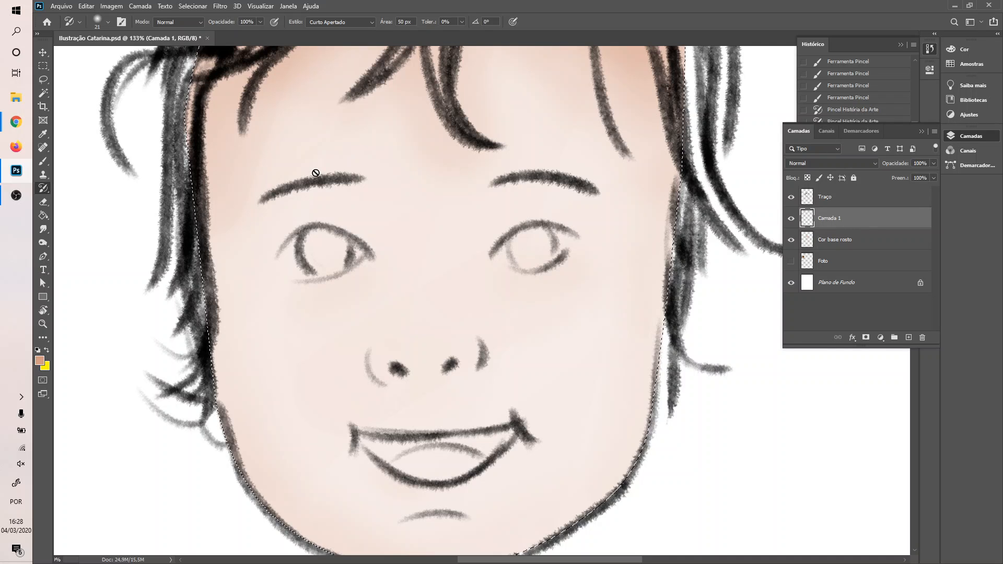
pyautogui.press('b')
pyautogui.scroll(-2, 341, 324)
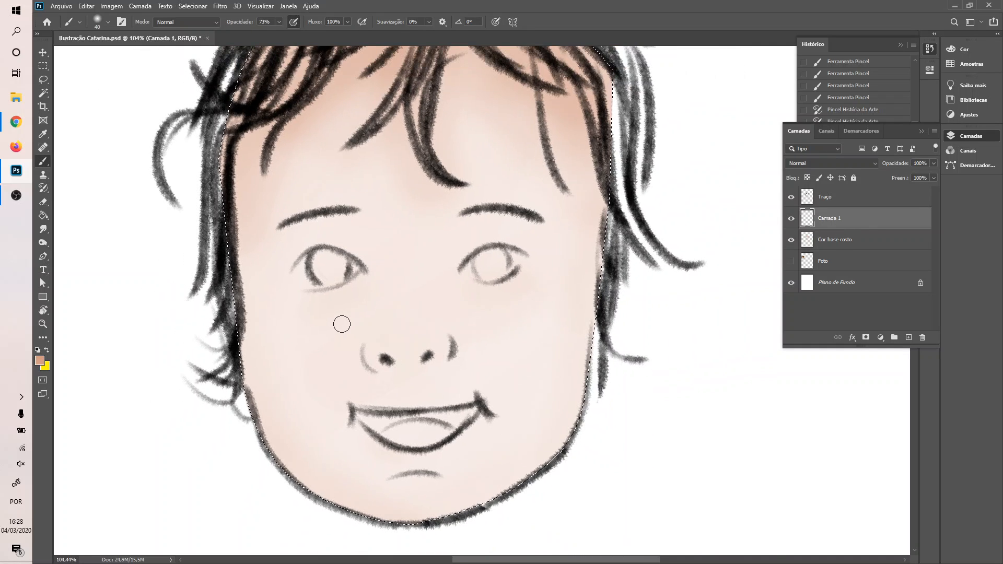
pyautogui.scroll(-2, 341, 325)
pyautogui.scroll(1, 378, 292)
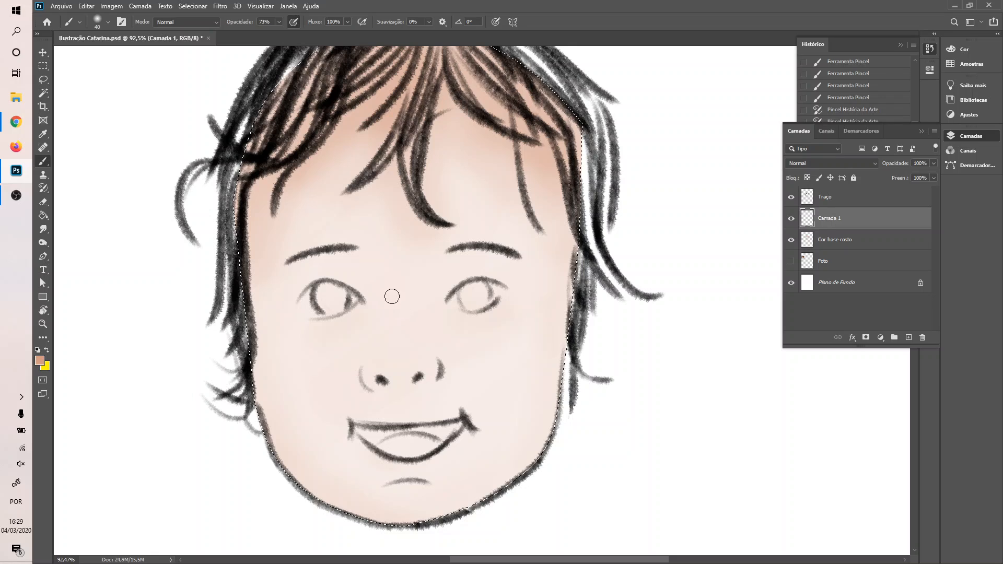
# - Paint a curved skin-tone shadow beneath the left-hand eye on the new layer, undoing the test strokes made first
pyautogui.moveTo(415, 313)
pyautogui.mouseDown()
pyautogui.moveTo(442, 266)
pyautogui.moveTo(490, 252)
pyautogui.mouseUp()
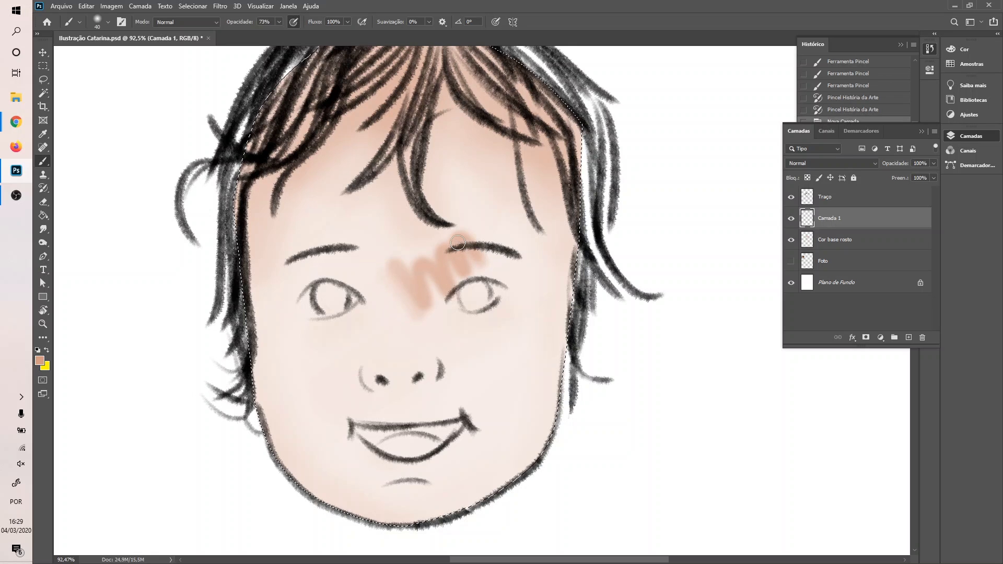
pyautogui.hotkey('ctrl', 'z')
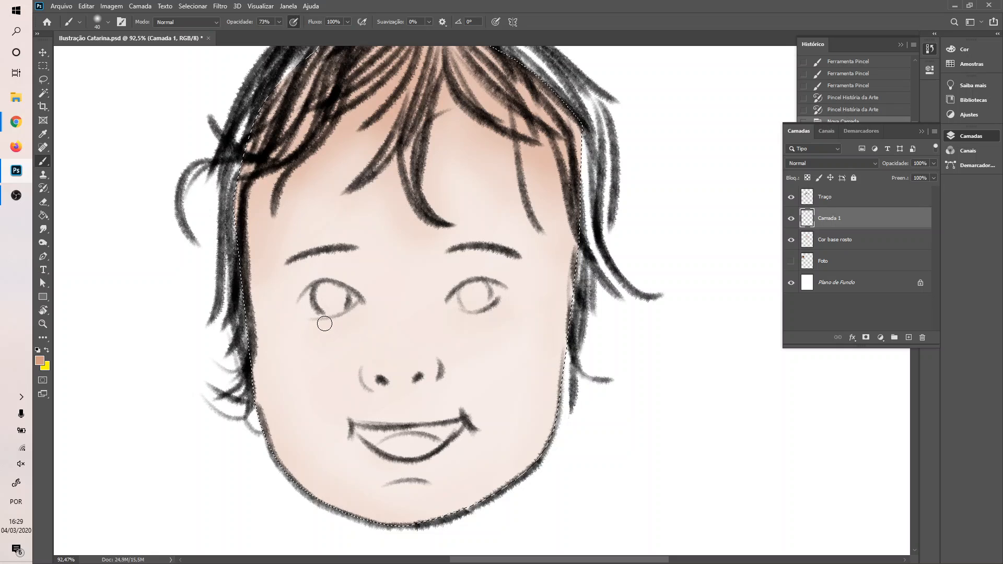
pyautogui.moveTo(310, 327); pyautogui.dragTo(365, 309)
pyautogui.hotkey('ctrl', 'z')
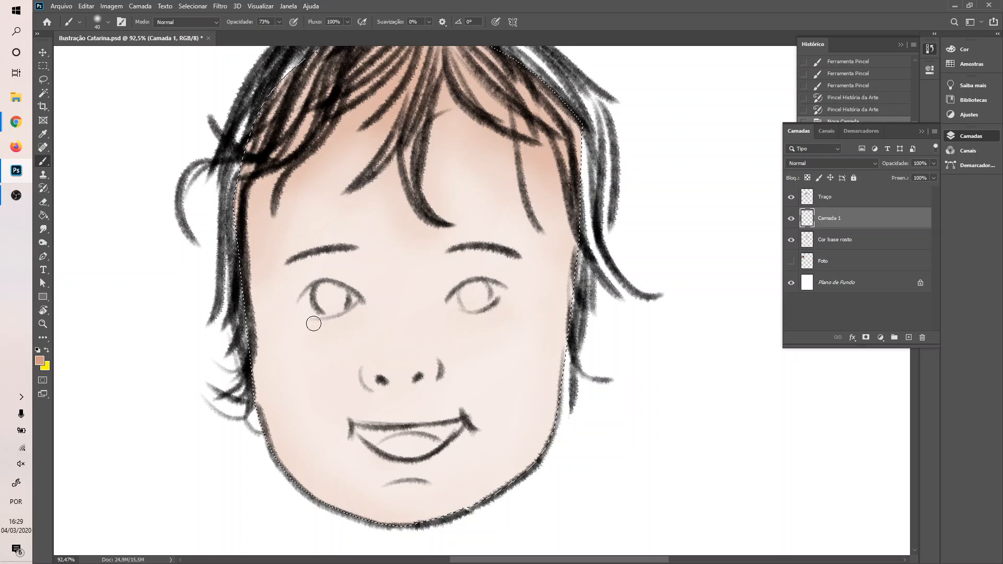
pyautogui.moveTo(303, 325); pyautogui.dragTo(358, 303)
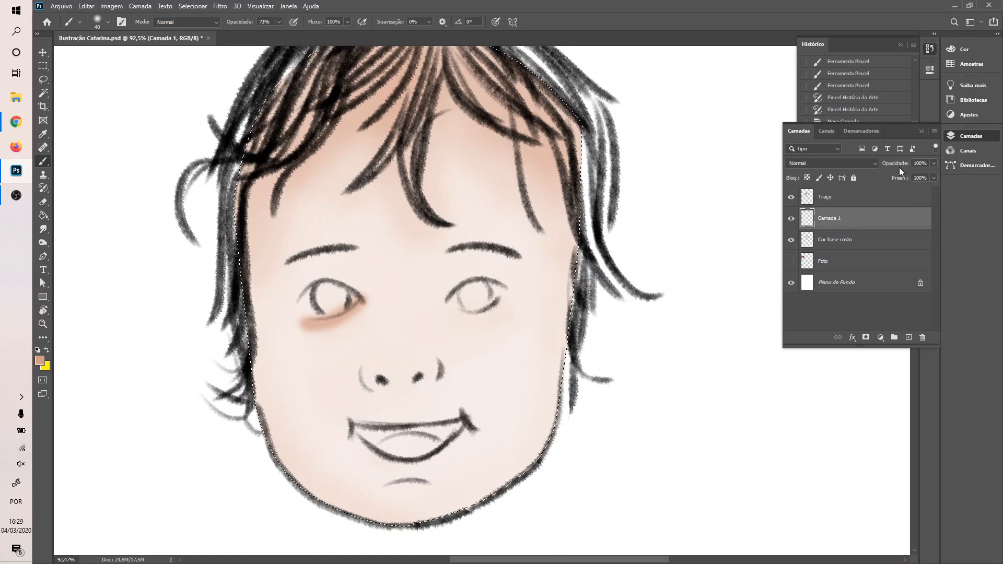
# - Try several blend modes on the eye shadow layer, settle on Escurecer, and lower its opacity to 48%
pyautogui.click(863, 164)
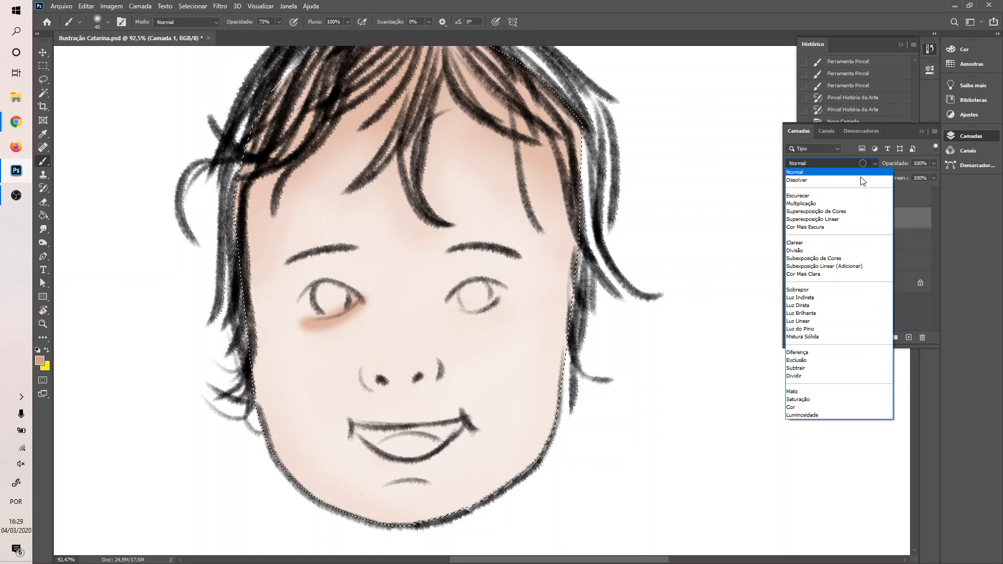
pyautogui.click(830, 298)
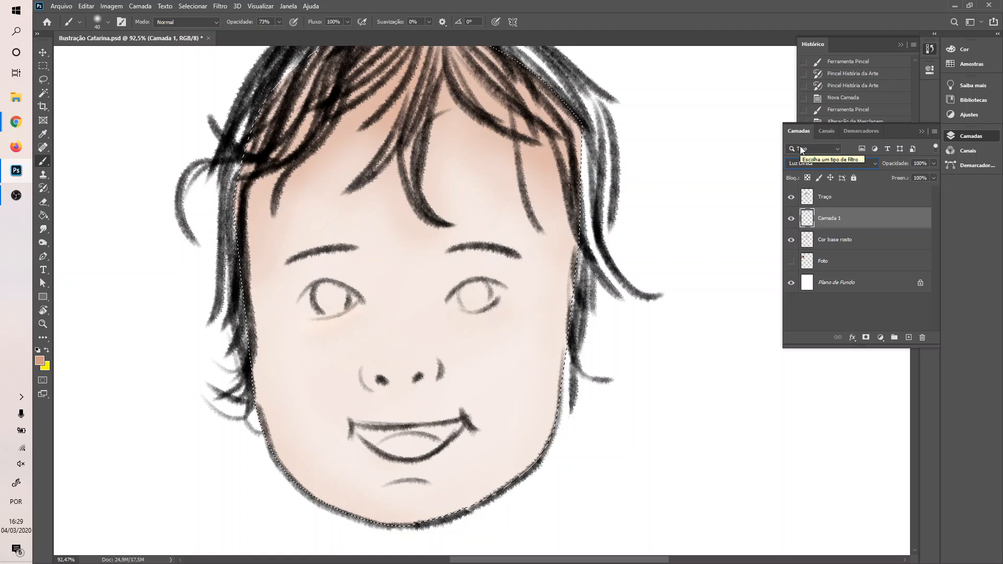
pyautogui.click(823, 164)
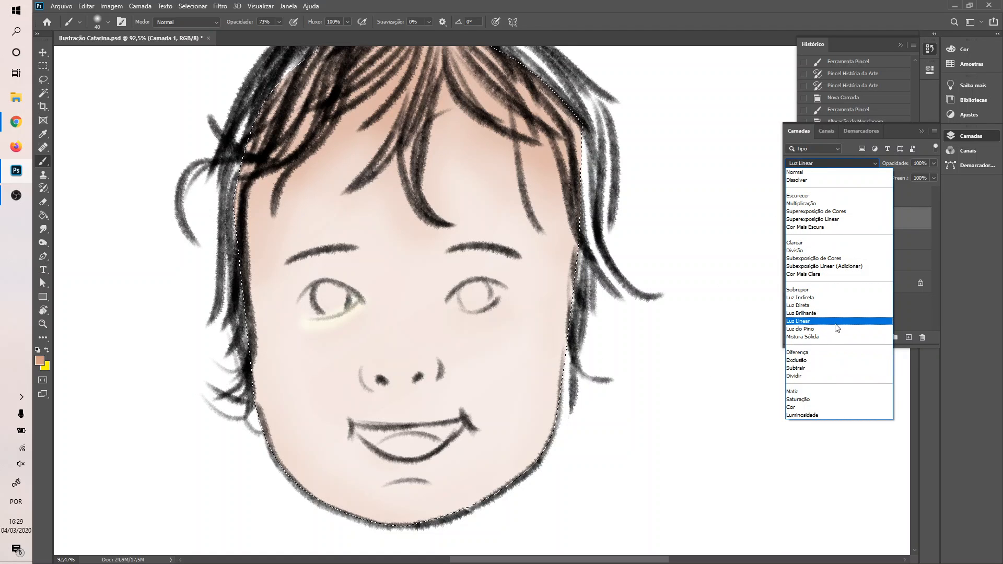
pyautogui.click(798, 196)
pyautogui.click(932, 163)
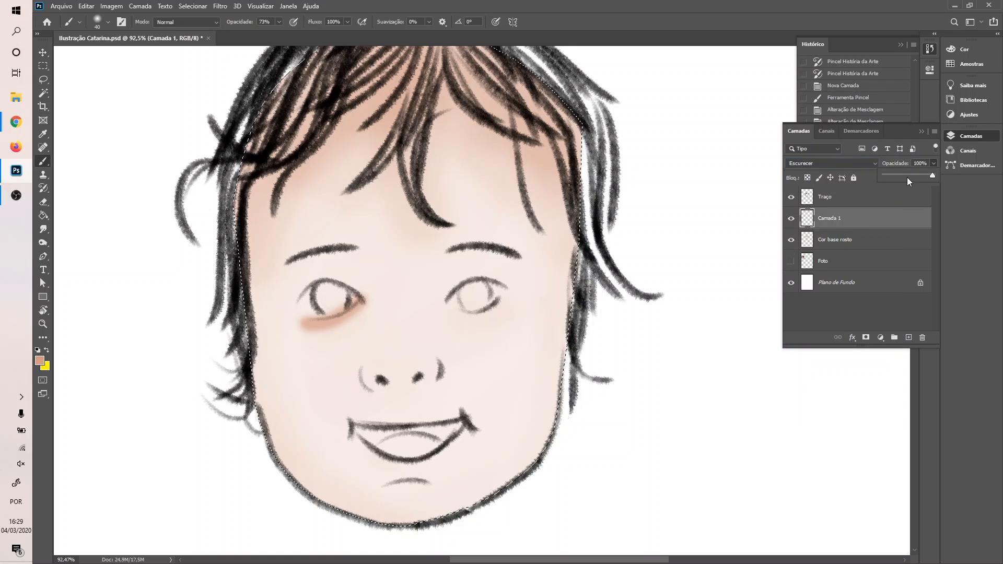
pyautogui.click(907, 175)
pyautogui.moveTo(906, 174); pyautogui.dragTo(907, 174)
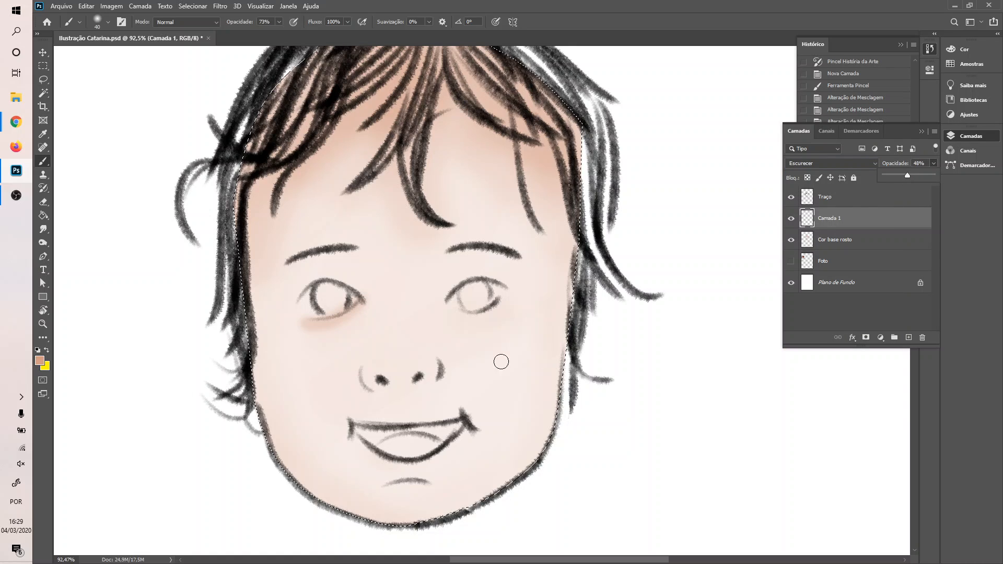
# - Paint a matching curved shadow beneath the right-hand eye, undoing and redrawing the first stroke
pyautogui.click(452, 306)
pyautogui.moveTo(452, 306)
pyautogui.mouseDown()
pyautogui.moveTo(499, 298)
pyautogui.moveTo(465, 302)
pyautogui.mouseUp()
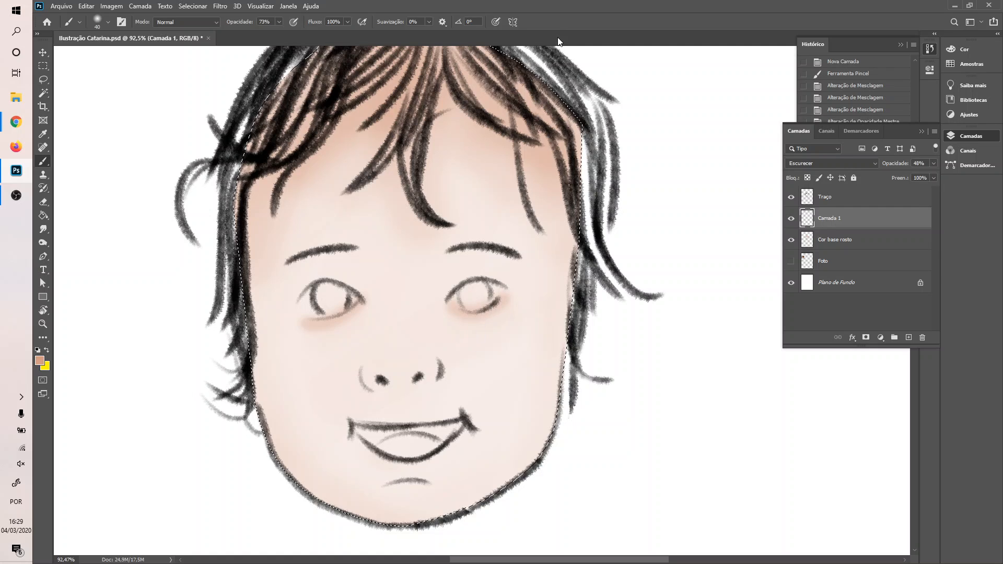
pyautogui.hotkey('ctrl', 'z')
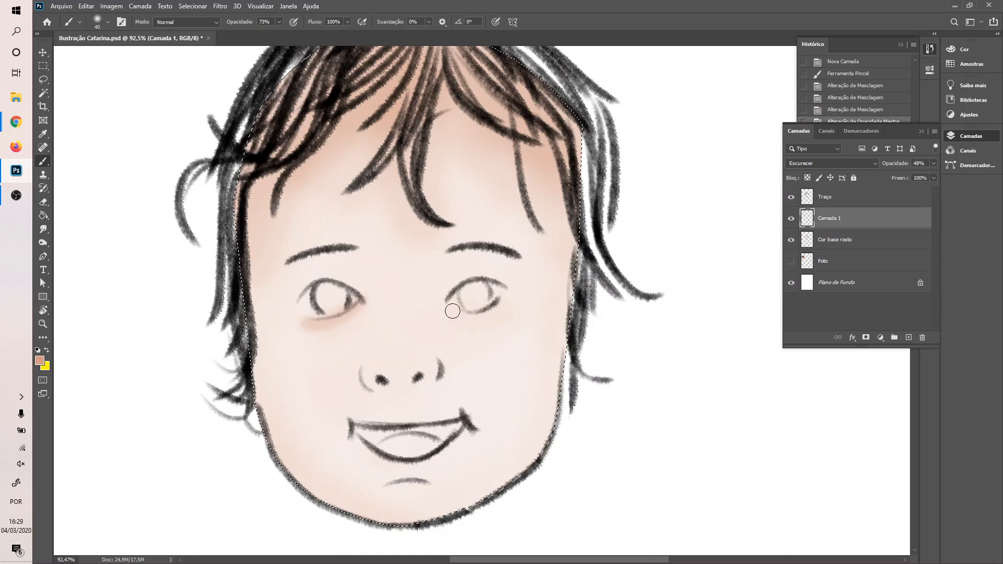
pyautogui.moveTo(452, 311); pyautogui.dragTo(508, 294)
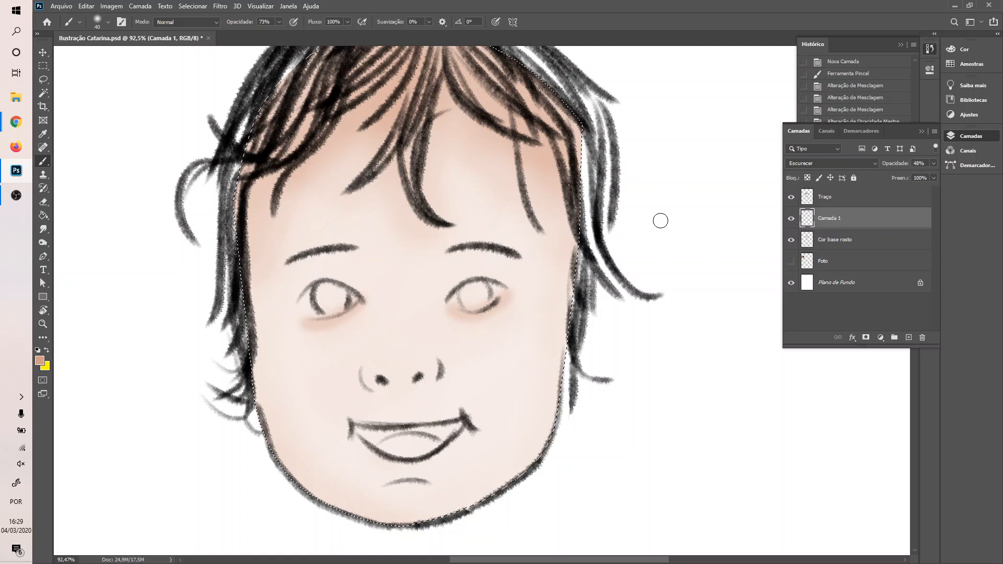
# - Compare the eye shadow layer at full opacity, and set its opacity to 21%
pyautogui.click(934, 163)
pyautogui.moveTo(906, 176)
pyautogui.mouseDown()
pyautogui.moveTo(892, 176)
pyautogui.moveTo(933, 178)
pyautogui.mouseUp()
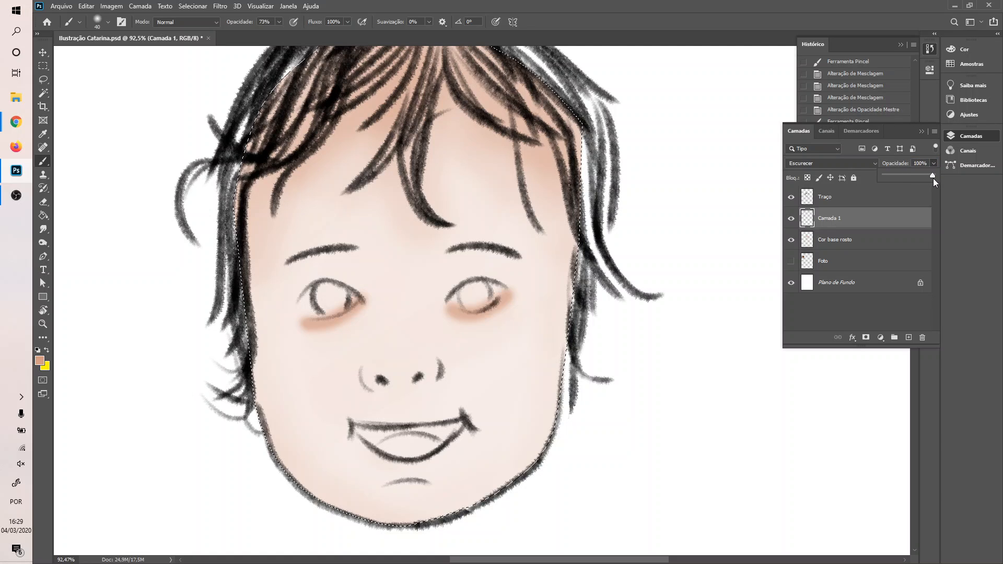
pyautogui.click(894, 176)
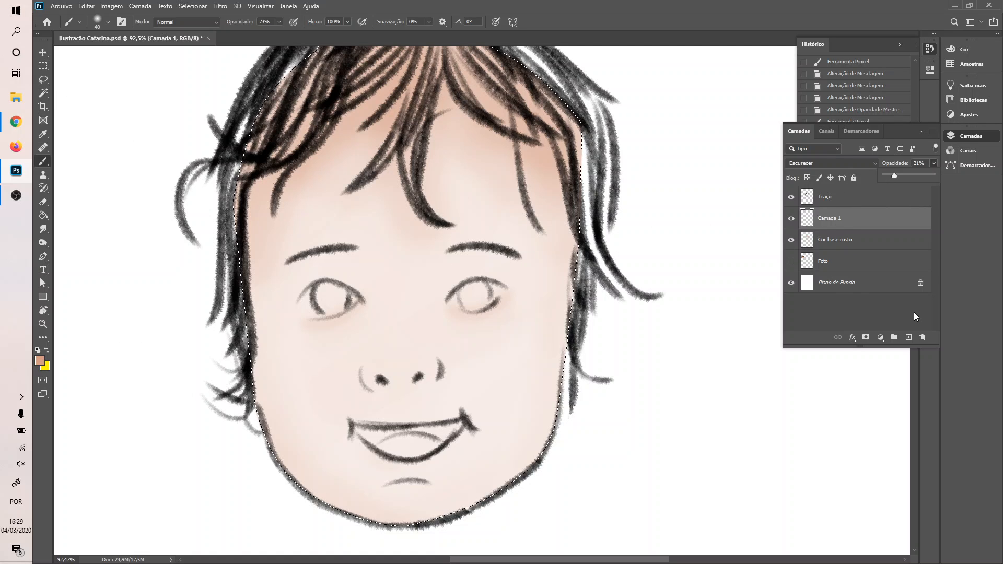
# - Add a new layer directly above Foto and name it Paleta
pyautogui.click(878, 263)
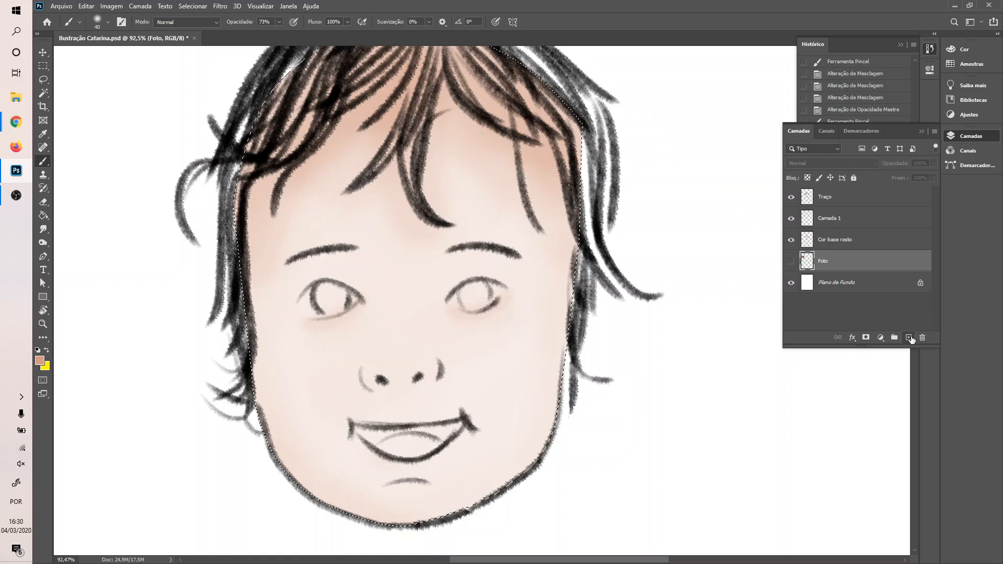
pyautogui.click(908, 337)
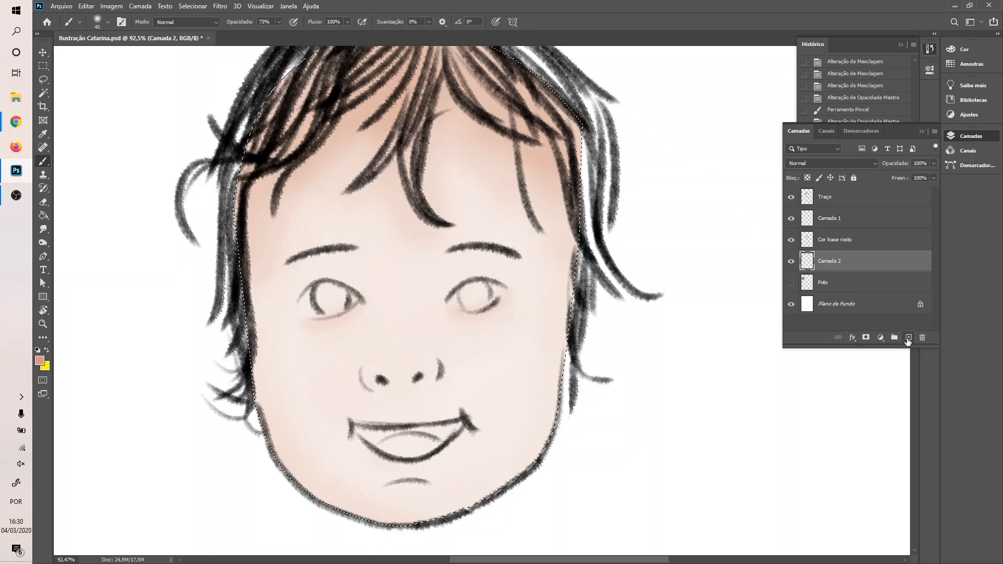
pyautogui.doubleClick(831, 261)
pyautogui.press('Return')
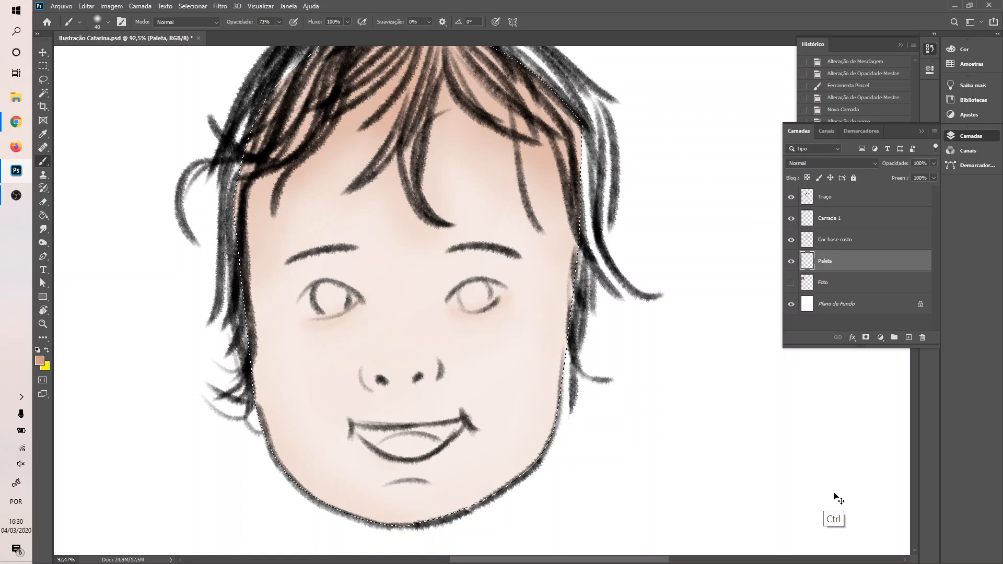
# - Deselect the face outline and paint a skin-tone swatch on the blank canvas beside the chin
pyautogui.hotkey('ctrl', 'd')
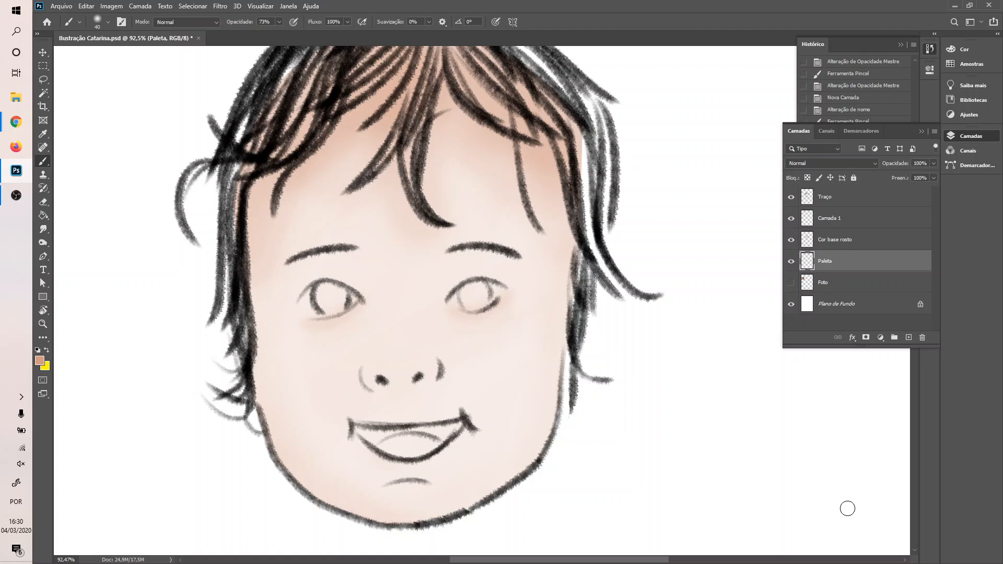
pyautogui.moveTo(847, 508)
pyautogui.mouseDown()
pyautogui.moveTo(837, 493)
pyautogui.moveTo(857, 503)
pyautogui.moveTo(864, 488)
pyautogui.moveTo(853, 470)
pyautogui.moveTo(868, 481)
pyautogui.moveTo(857, 482)
pyautogui.moveTo(875, 478)
pyautogui.mouseUp()
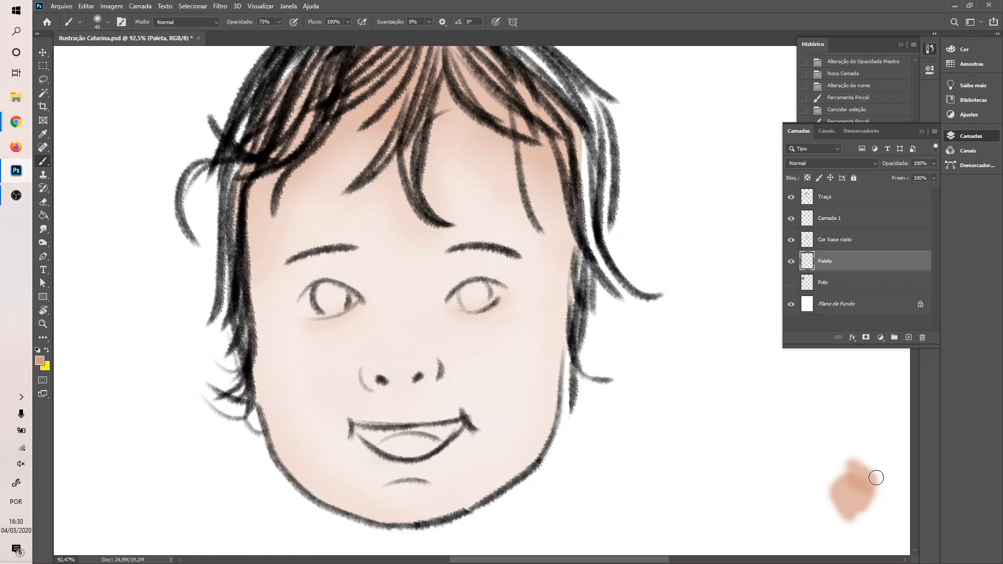
# - Undo the uneven swatch and repaint it as a solid round skin-tone dot on the Paleta layer at 100% brush opacity
pyautogui.hotkey('ctrl', 'z')
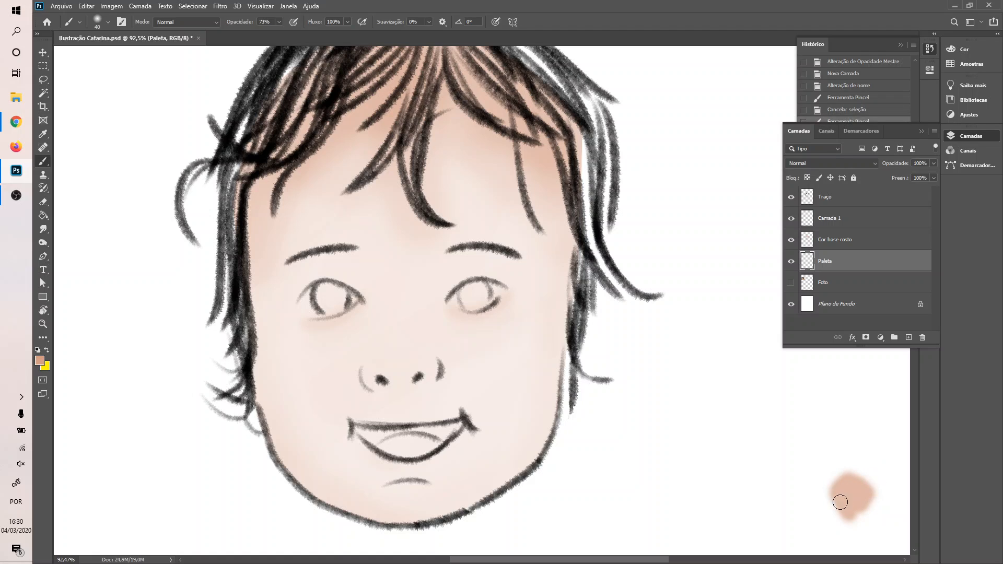
pyautogui.hotkey('ctrl', 'z')
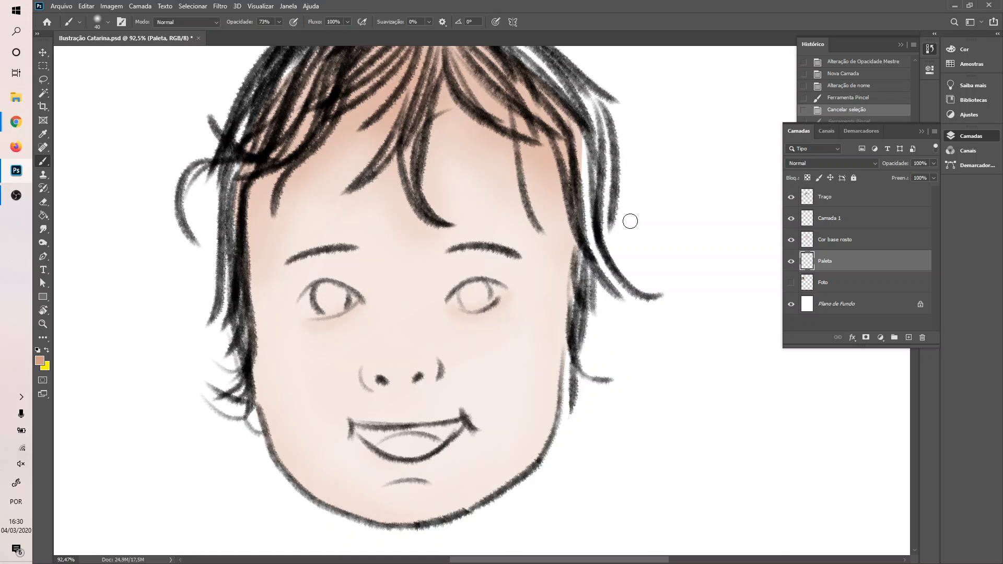
pyautogui.moveTo(864, 511)
pyautogui.mouseDown()
pyautogui.moveTo(874, 514)
pyautogui.moveTo(864, 519)
pyautogui.moveTo(869, 502)
pyautogui.mouseUp()
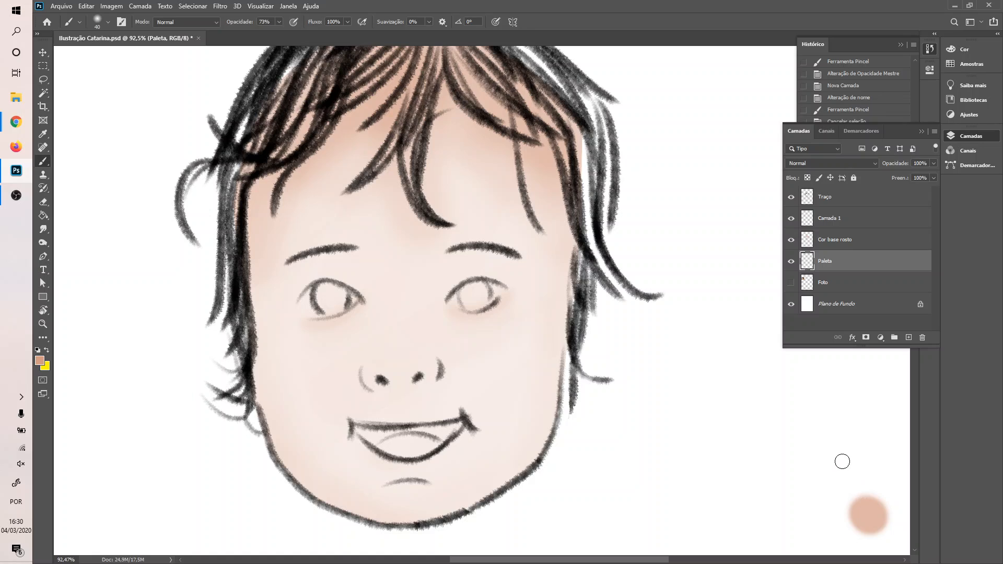
pyautogui.press('ctrl')
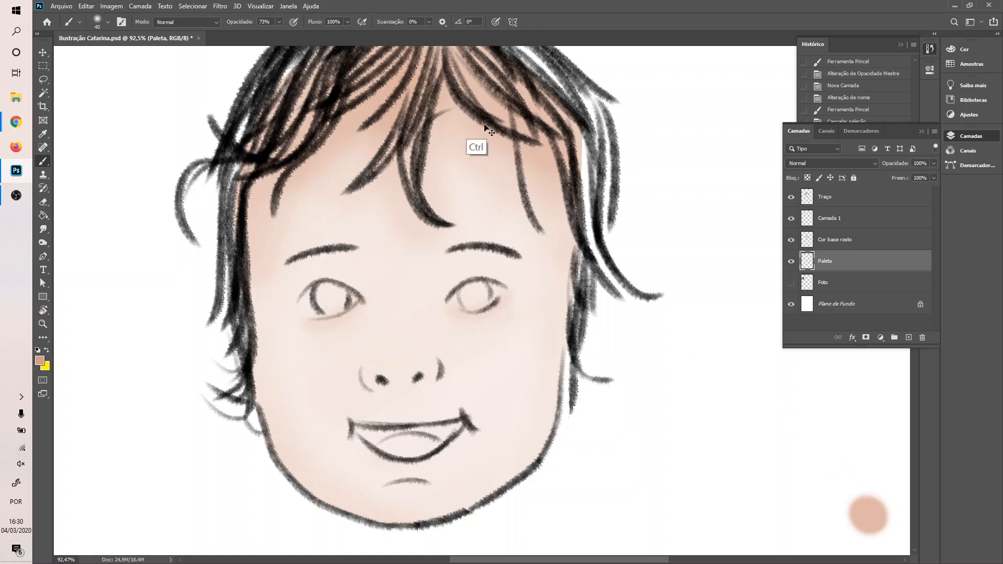
pyautogui.click(278, 22)
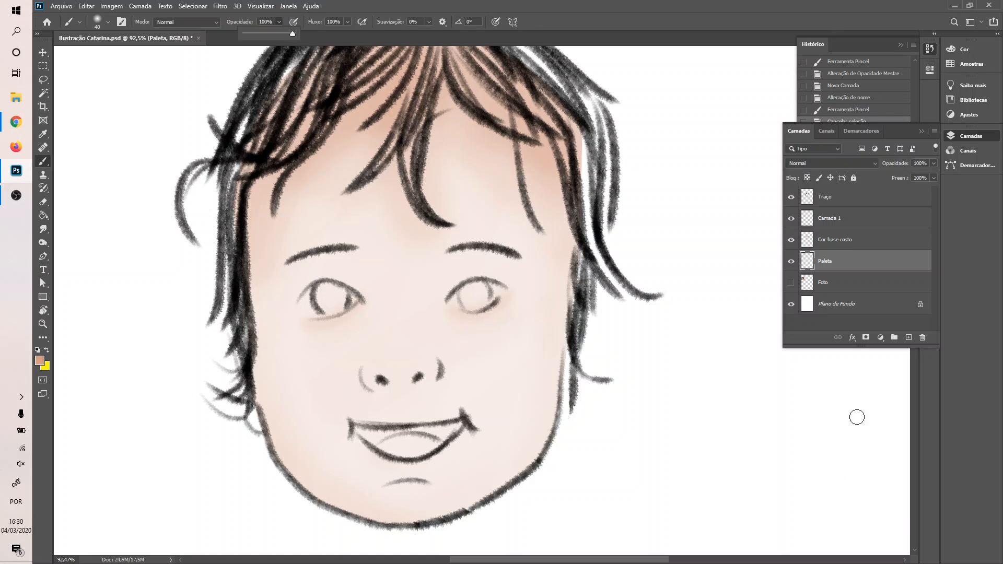
pyautogui.moveTo(860, 501); pyautogui.dragTo(864, 499)
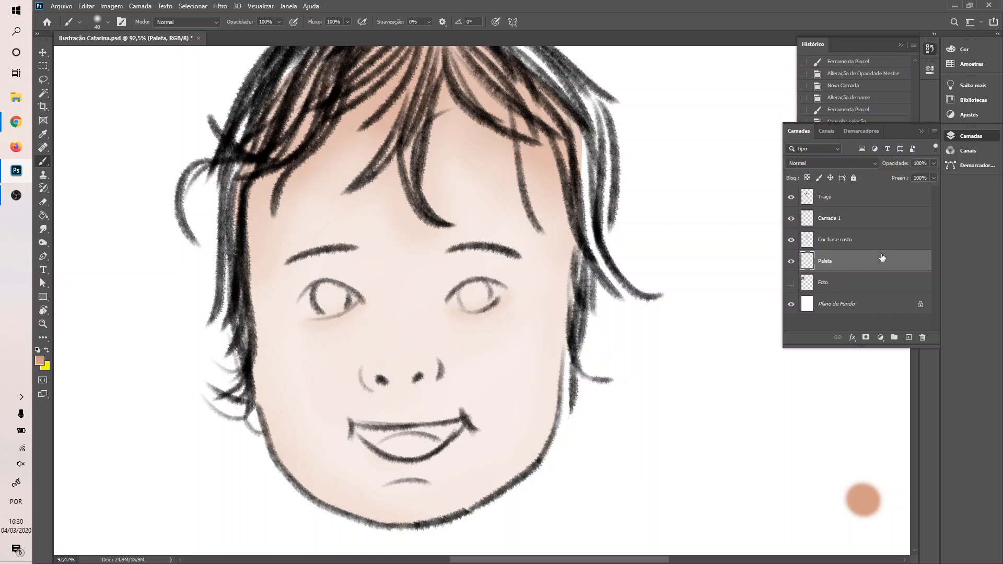
# - Select the eye shadow layer, set the background colour to white (ffffff) and swap it to the foreground
pyautogui.click(838, 224)
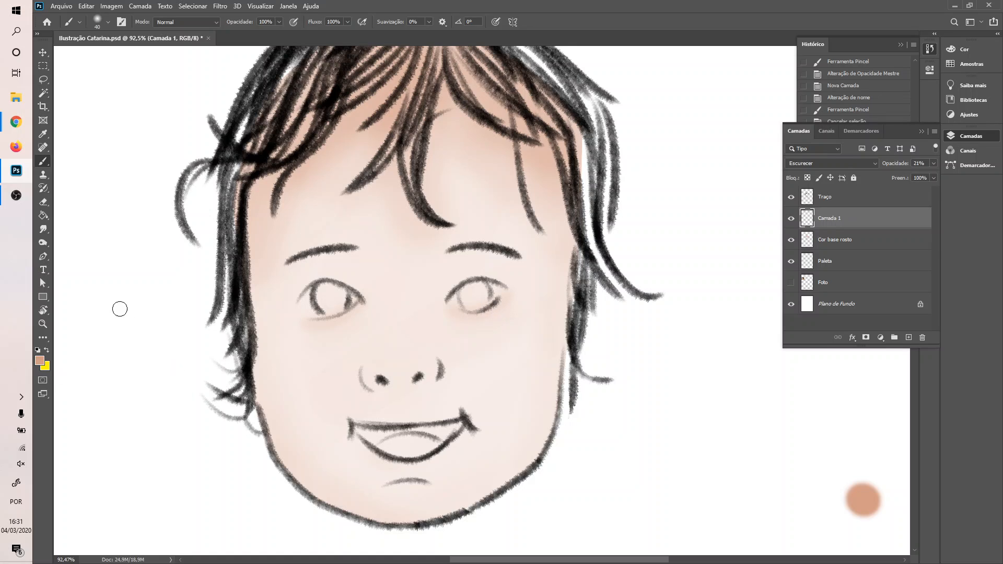
pyautogui.click(46, 367)
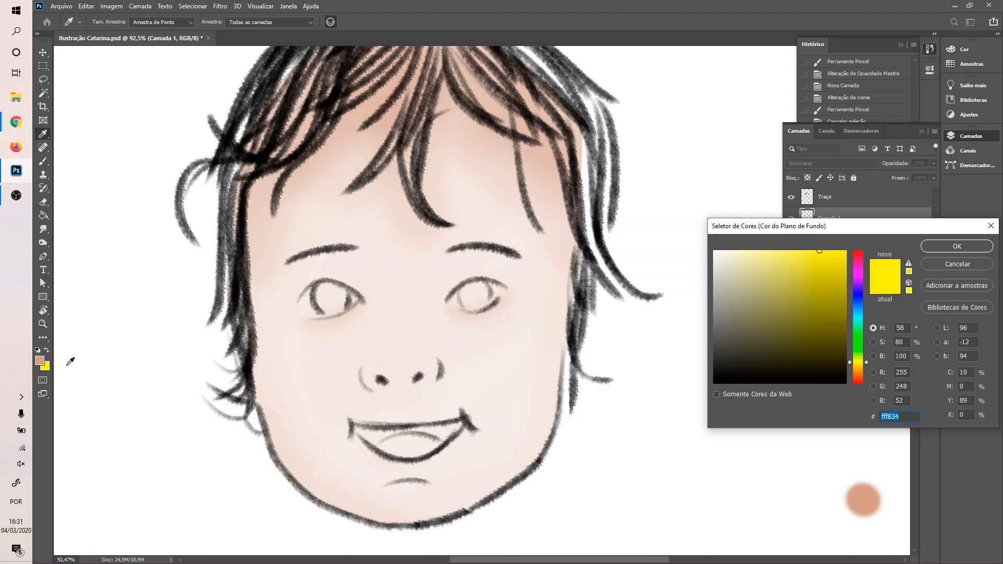
pyautogui.write('ffffff')
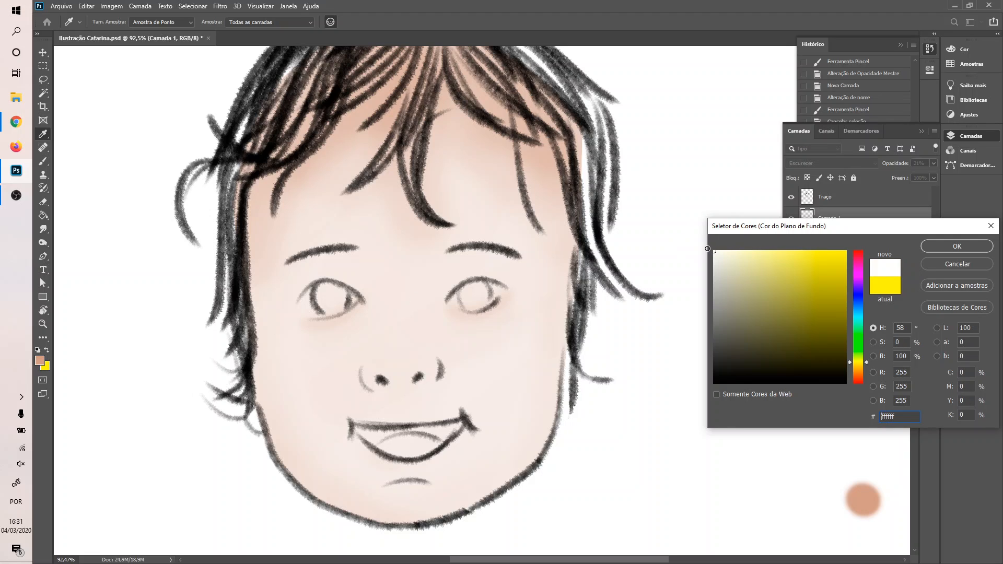
pyautogui.click(967, 243)
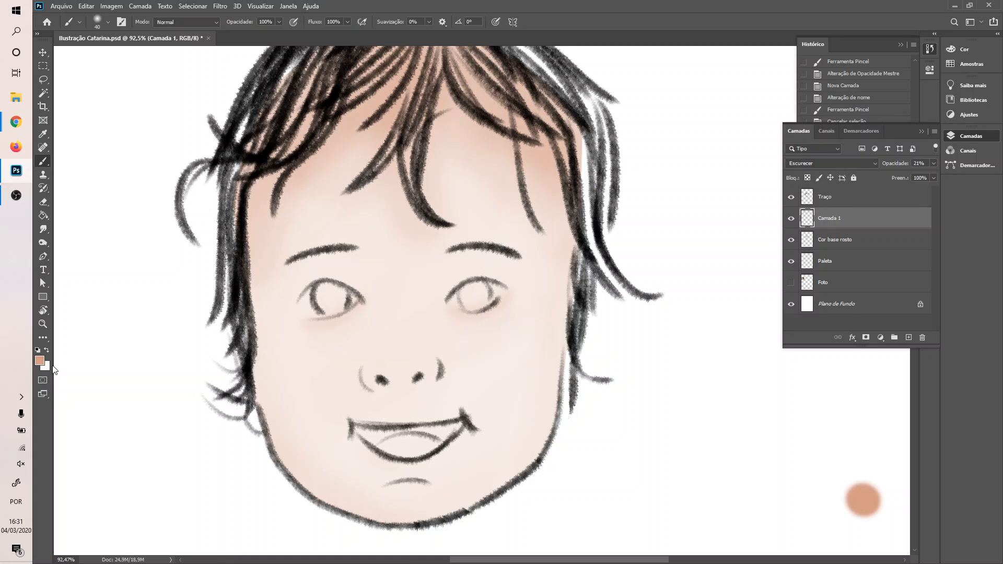
pyautogui.press('x')
# - Enable pressure-controlled brush opacity, enlarge the soft brush to 83 px and try painting a white highlight on the nose
pyautogui.click(294, 21)
pyautogui.click(410, 358)
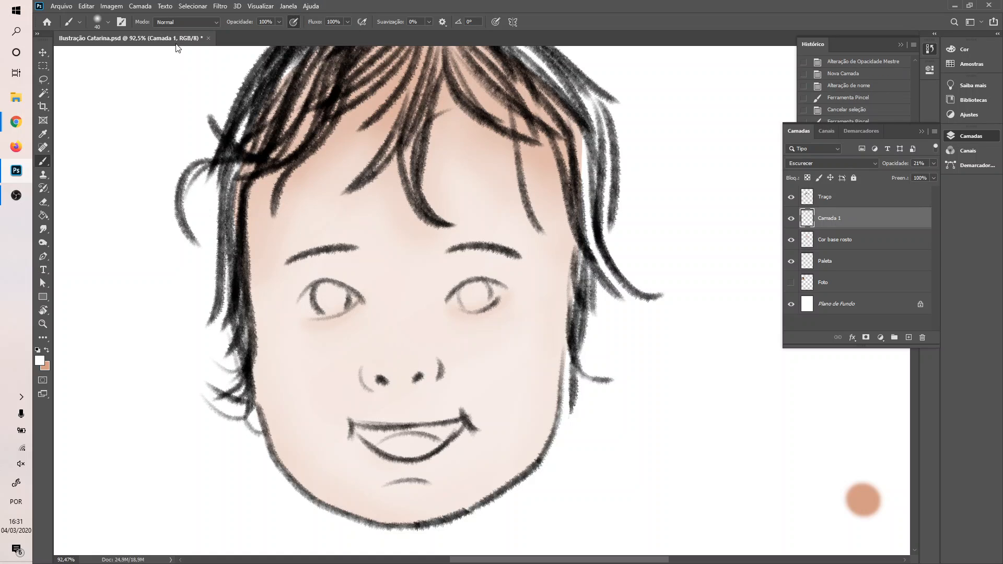
pyautogui.click(107, 23)
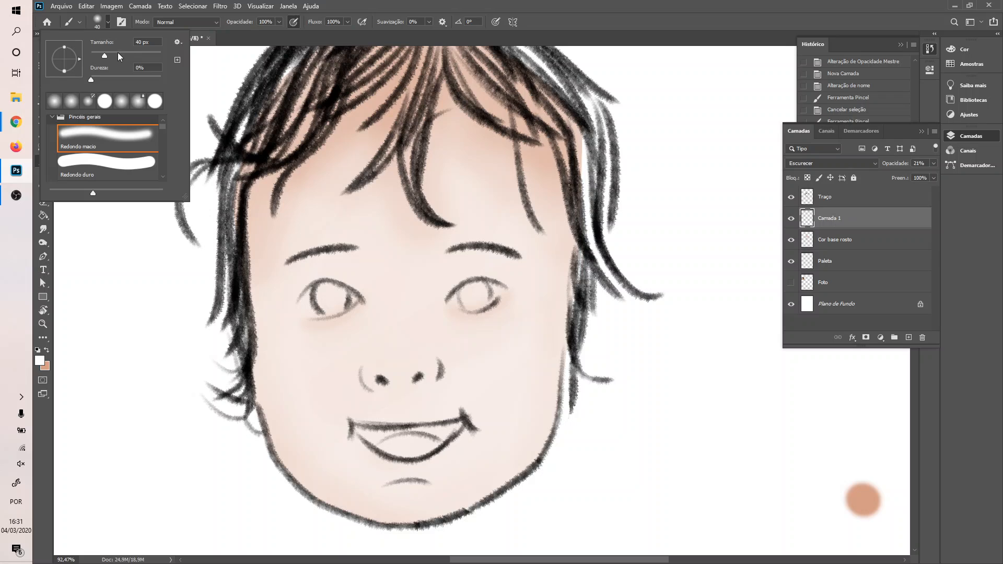
pyautogui.click(401, 352)
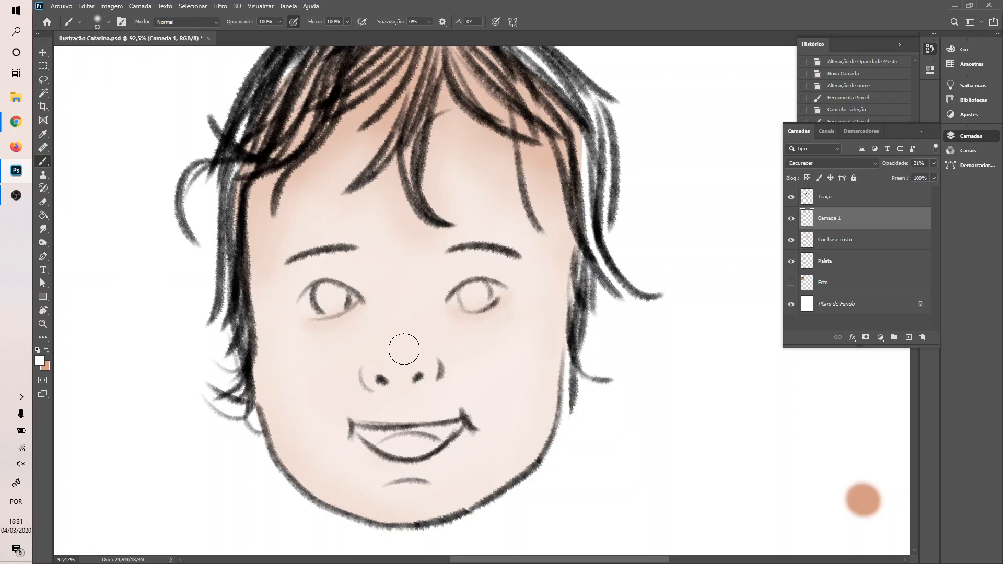
pyautogui.click(405, 327)
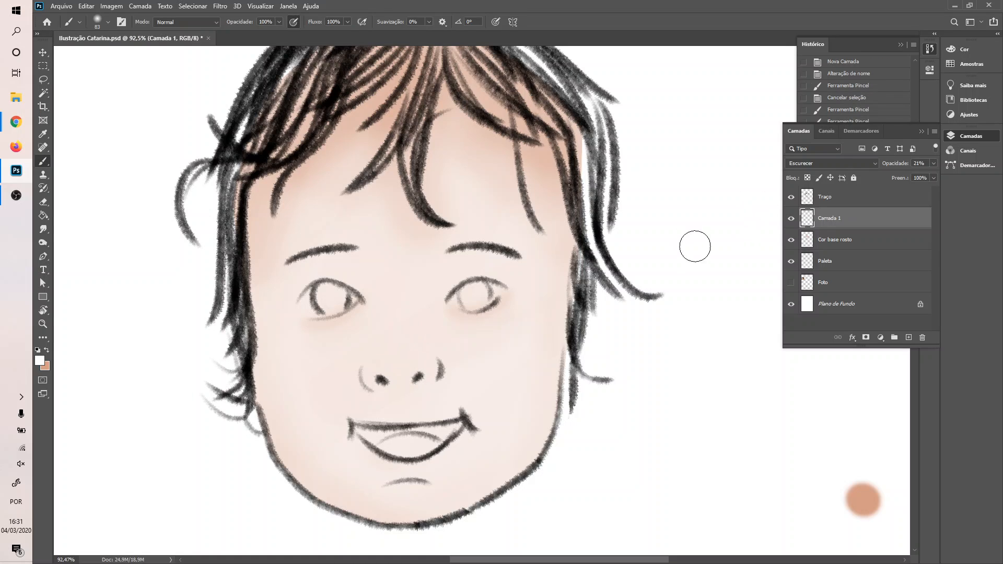
# - Set the eye shadow layer's opacity to 23% and add a new layer above it with the Luz Indireta blend mode
pyautogui.click(914, 174)
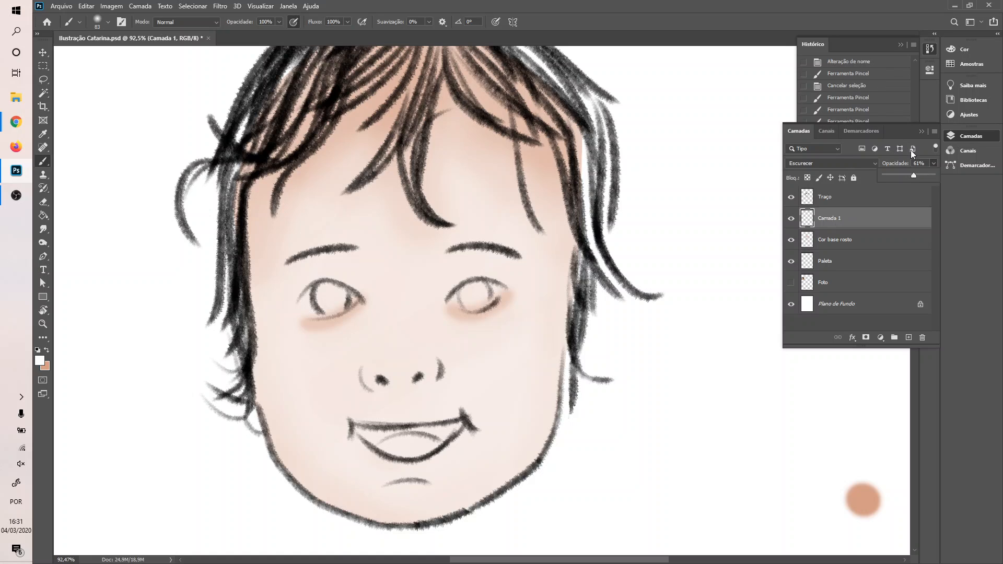
pyautogui.moveTo(899, 173); pyautogui.dragTo(896, 175)
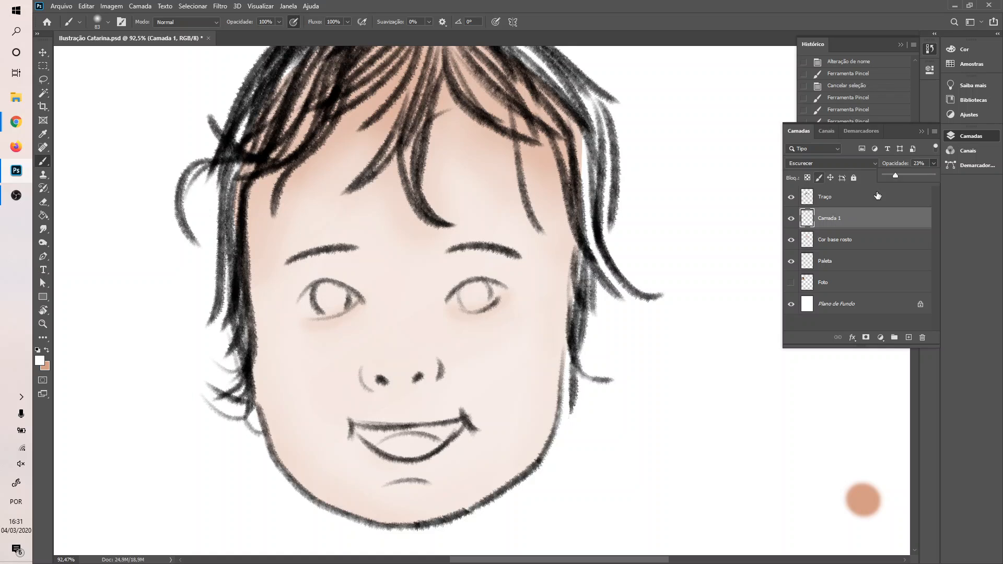
pyautogui.click(908, 337)
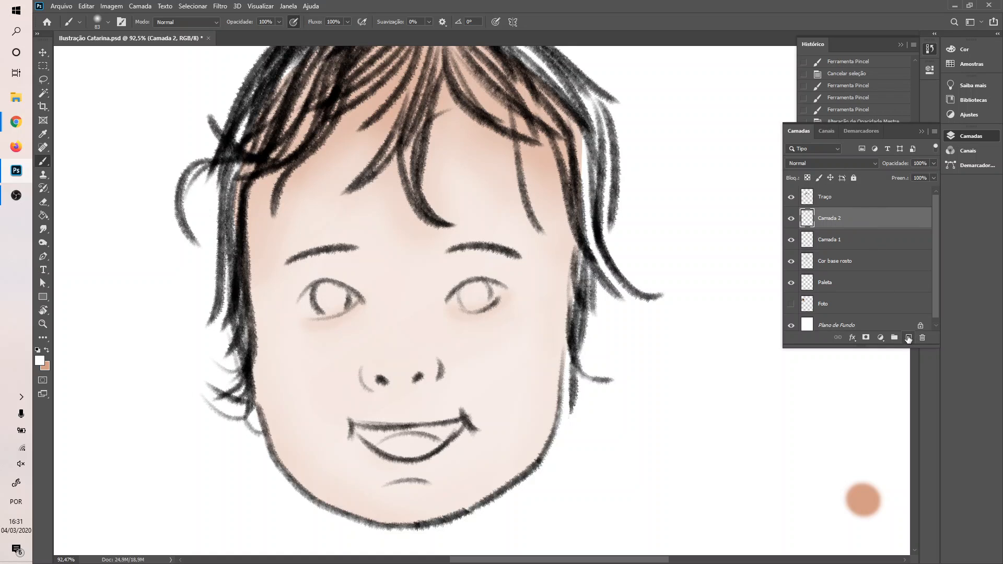
pyautogui.click(876, 164)
pyautogui.click(834, 298)
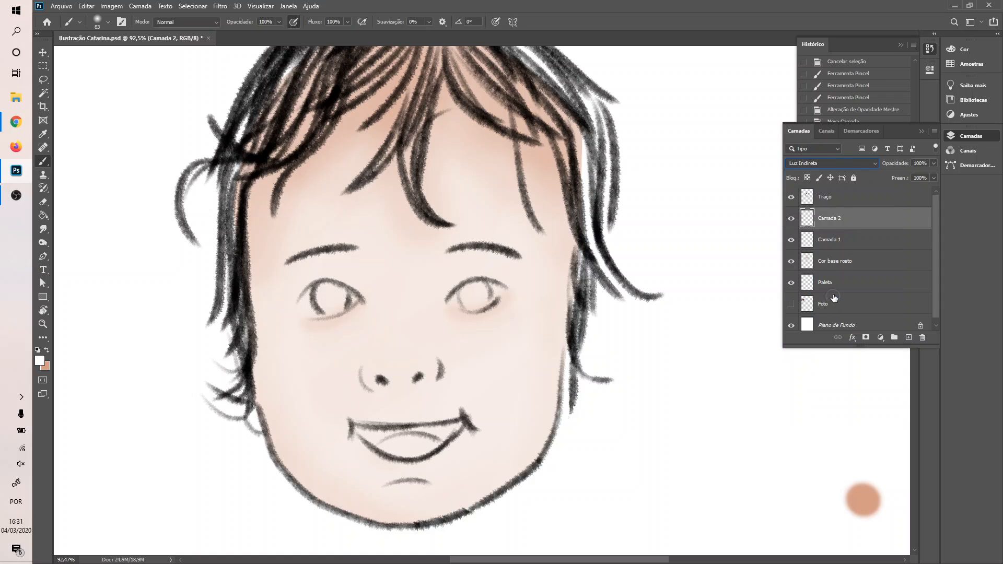
pyautogui.moveTo(405, 347)
pyautogui.mouseDown()
pyautogui.moveTo(402, 307)
pyautogui.moveTo(400, 356)
pyautogui.moveTo(423, 296)
pyautogui.moveTo(403, 365)
pyautogui.moveTo(414, 336)
pyautogui.mouseUp()
pyautogui.moveTo(405, 250); pyautogui.dragTo(398, 302)
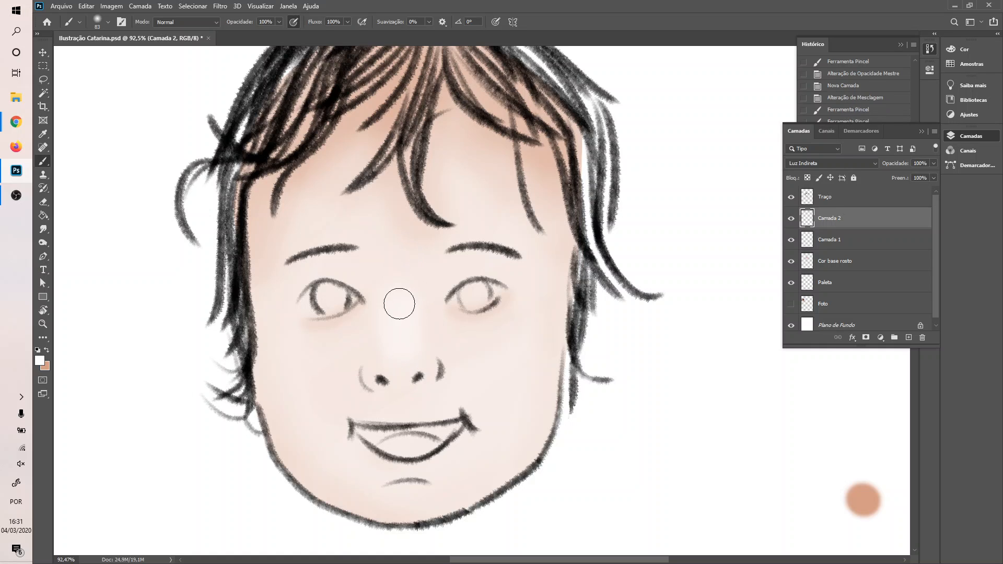
pyautogui.moveTo(476, 298); pyautogui.dragTo(432, 325)
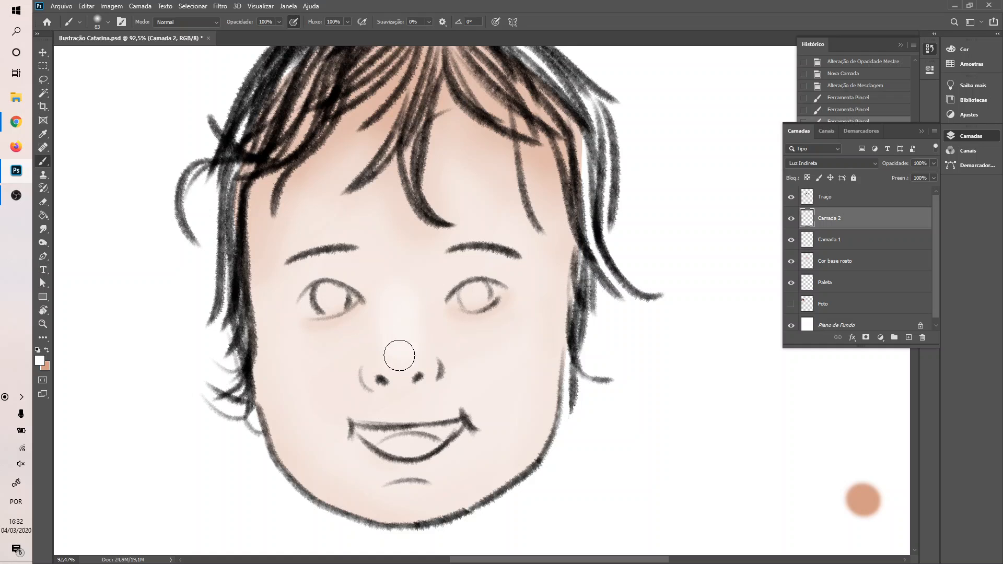
pyautogui.hotkey('ctrl', 'z')
pyautogui.hotkey('ctrl', 'z')
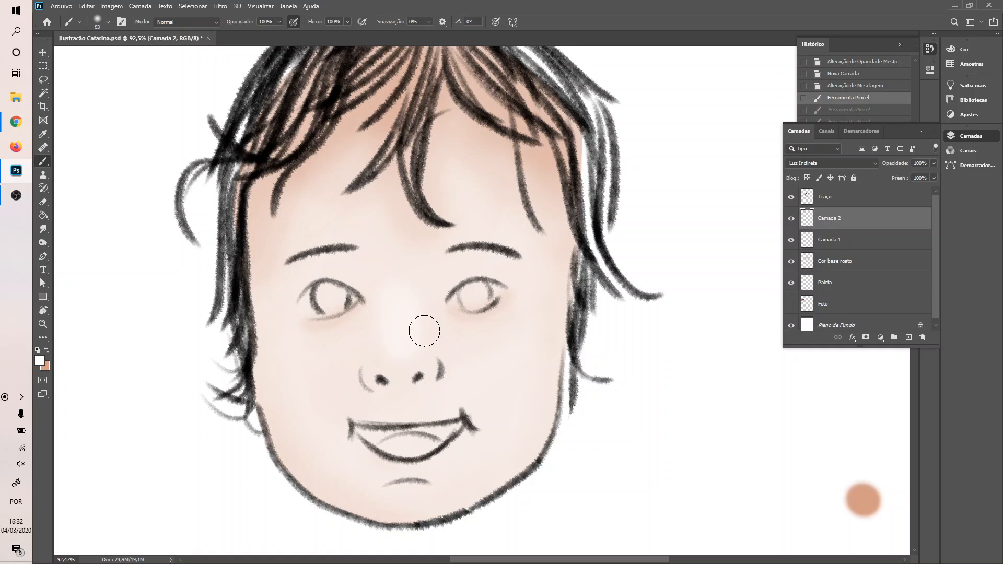
pyautogui.hotkey('ctrl', 'z')
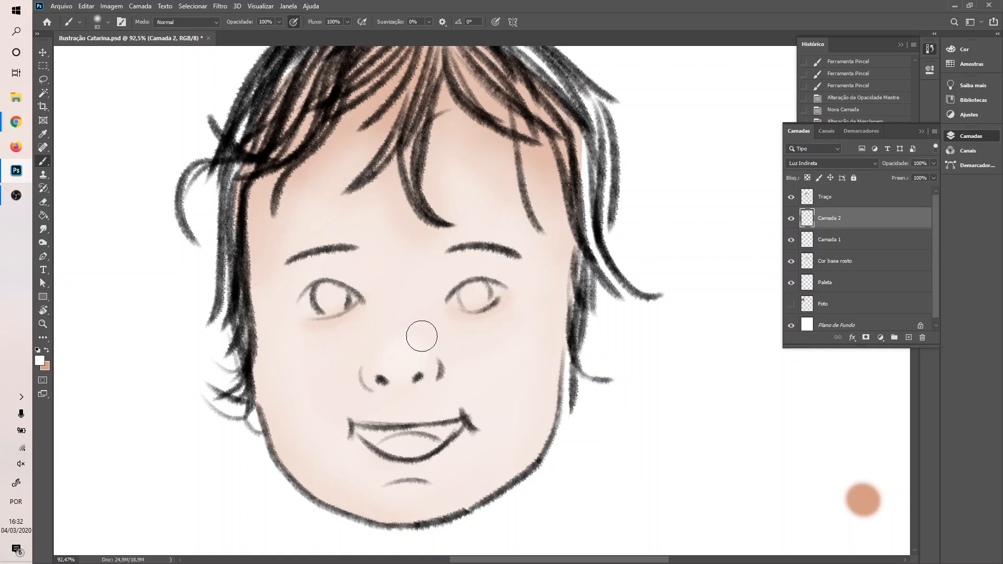
# - Paint a soft white highlight on the nose and rename its layer Luz
pyautogui.moveTo(405, 354); pyautogui.dragTo(407, 353)
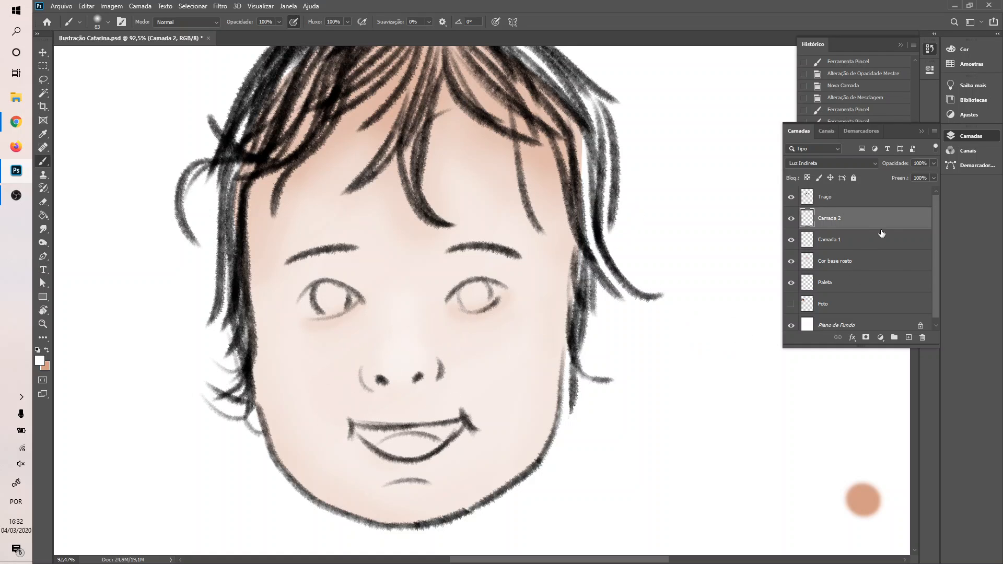
pyautogui.doubleClick(826, 219)
pyautogui.write('Luz')
pyautogui.press('Return')
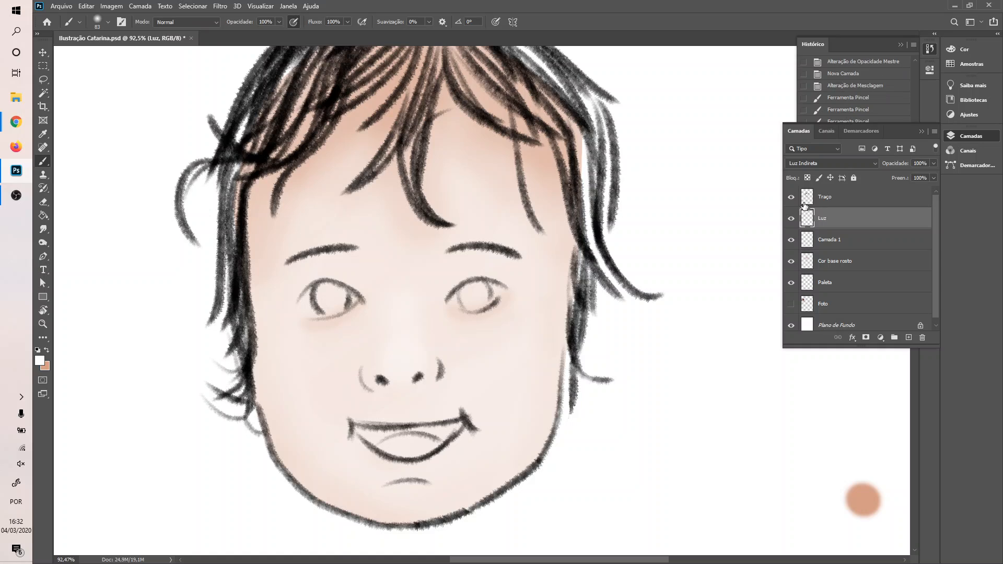
# - Rename the eye shadow layer Sombras
pyautogui.doubleClick(831, 241)
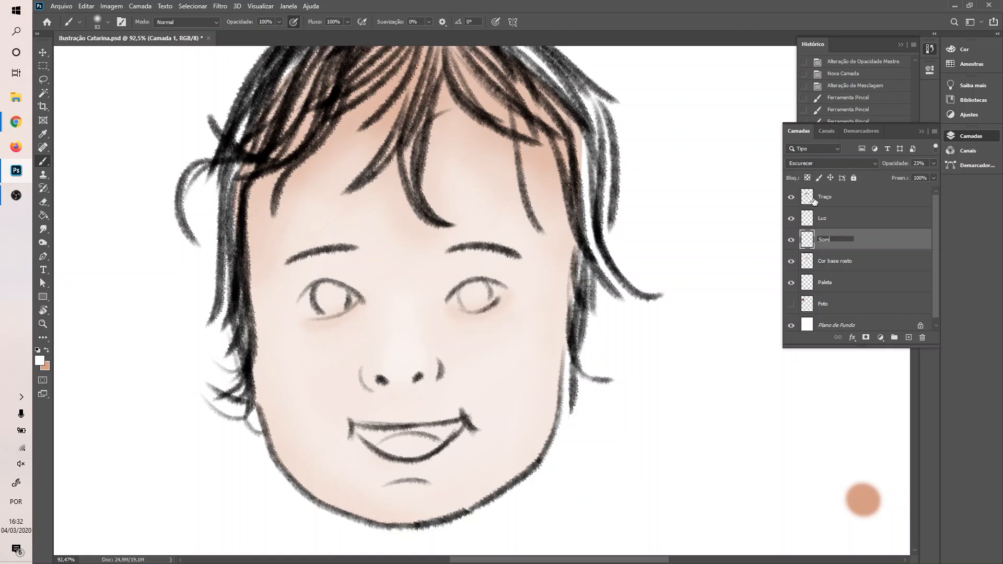
pyautogui.write('Sombras')
pyautogui.press('Return')
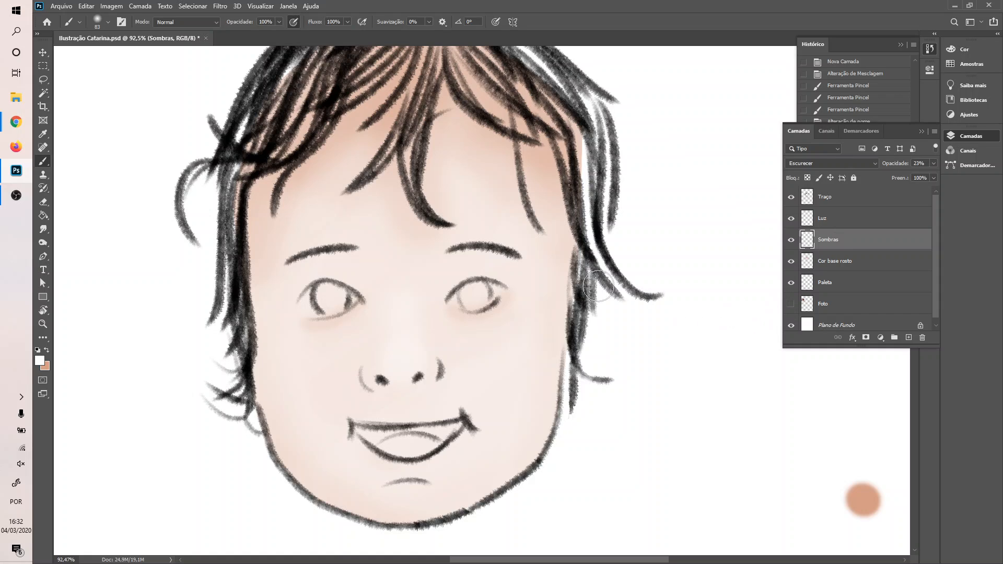
# - Add a new layer above Sombras, name it Bochechas and move it directly above the Luz layer
pyautogui.click(908, 343)
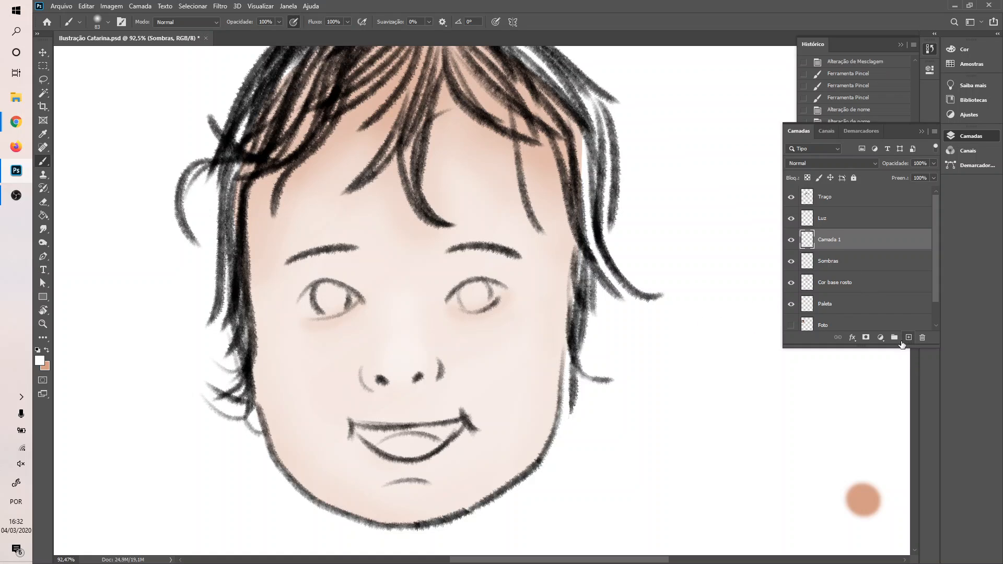
pyautogui.press('e')
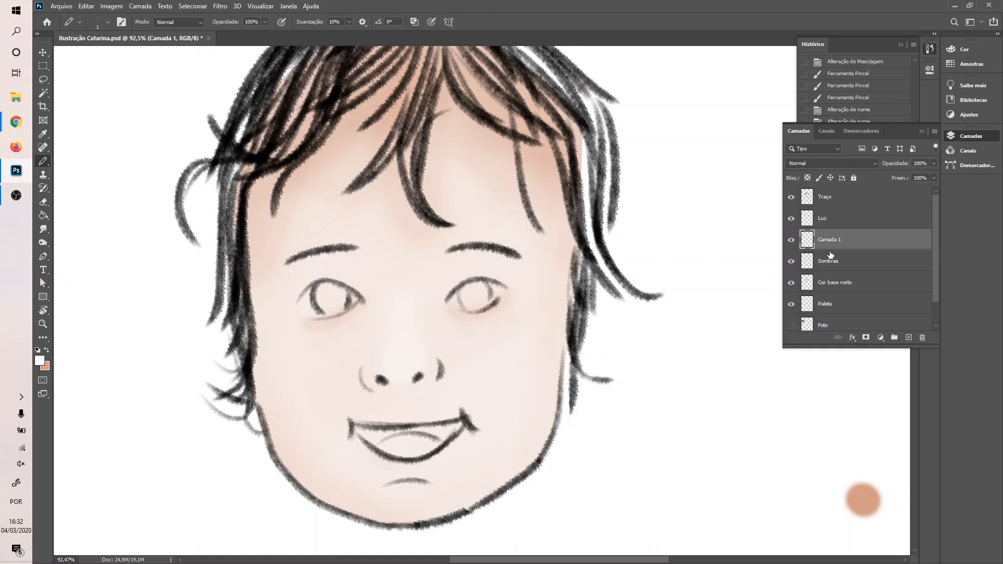
pyautogui.press('a')
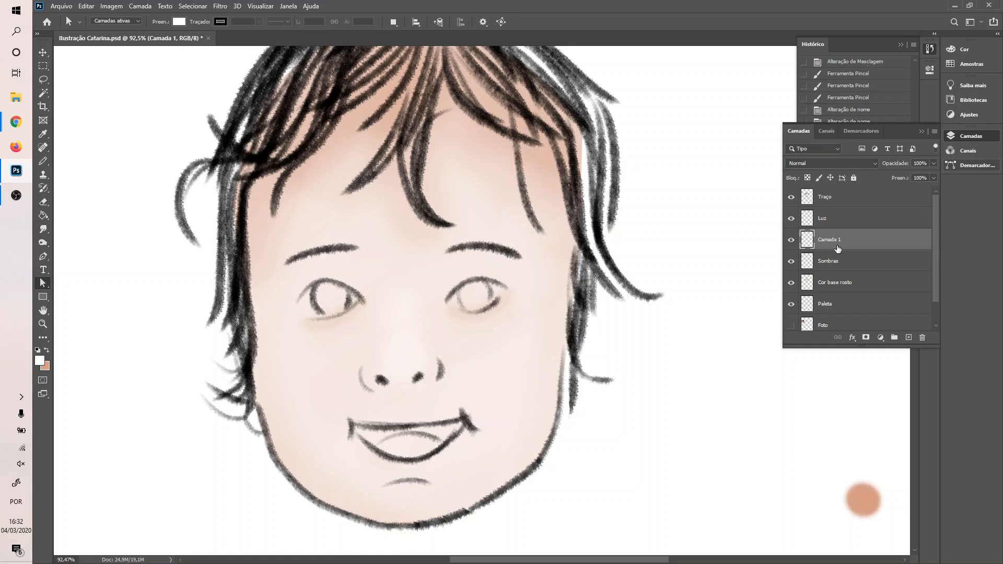
pyautogui.doubleClick(831, 239)
pyautogui.write('Bochechas')
pyautogui.press('Return')
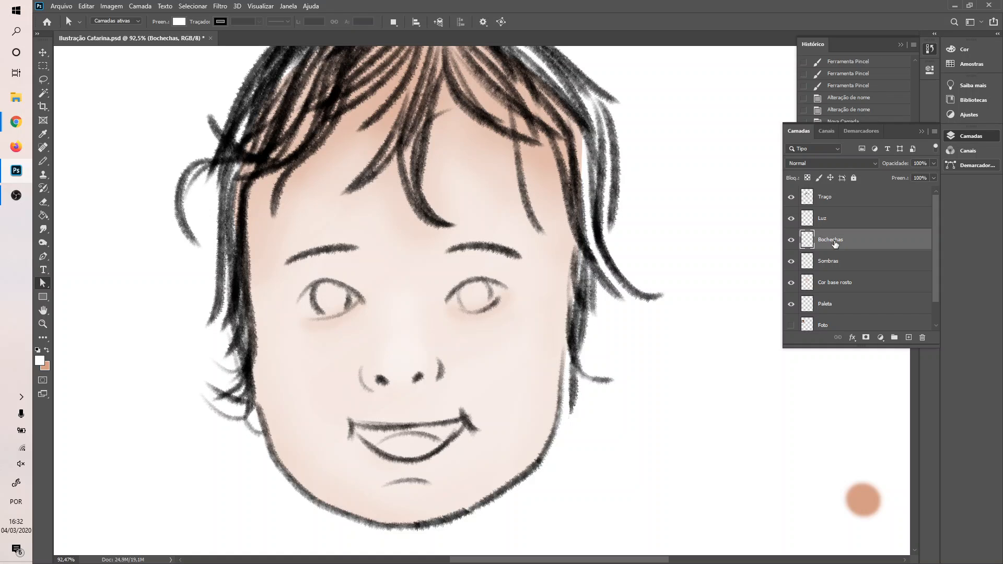
pyautogui.moveTo(835, 243); pyautogui.dragTo(834, 209)
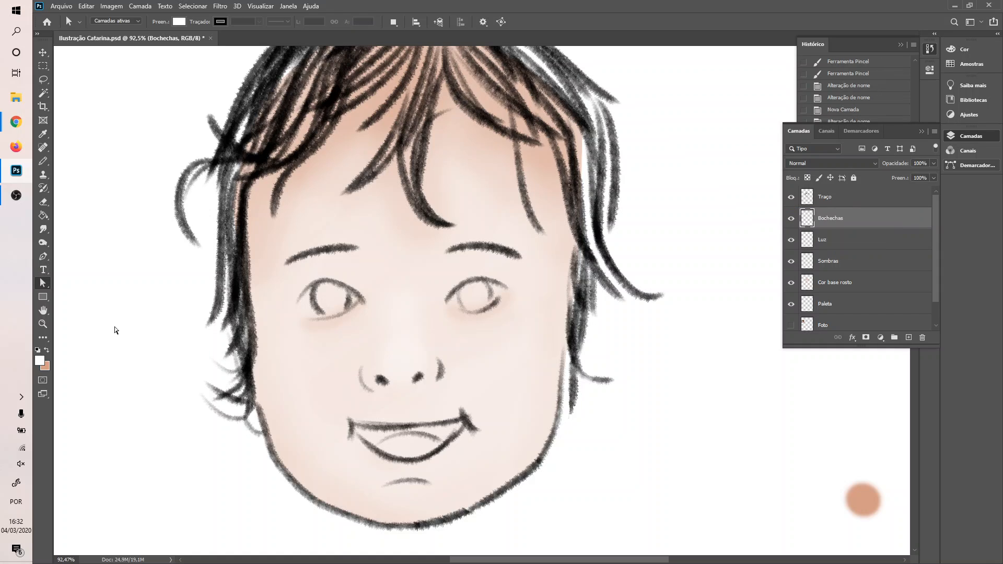
# - Set the foreground colour to the muted pink c77e7e for the cheeks
pyautogui.click(41, 361)
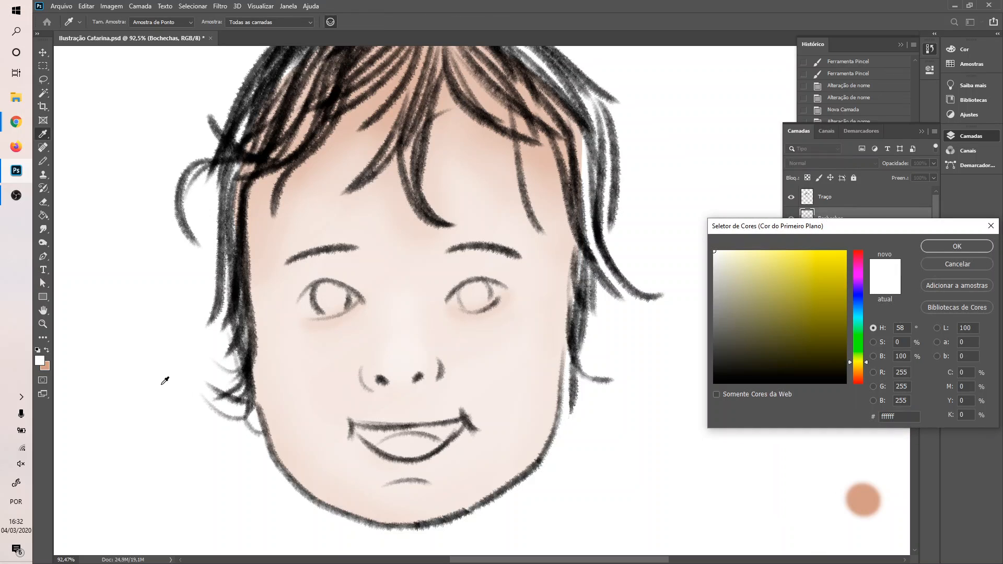
pyautogui.moveTo(864, 374); pyautogui.dragTo(861, 394)
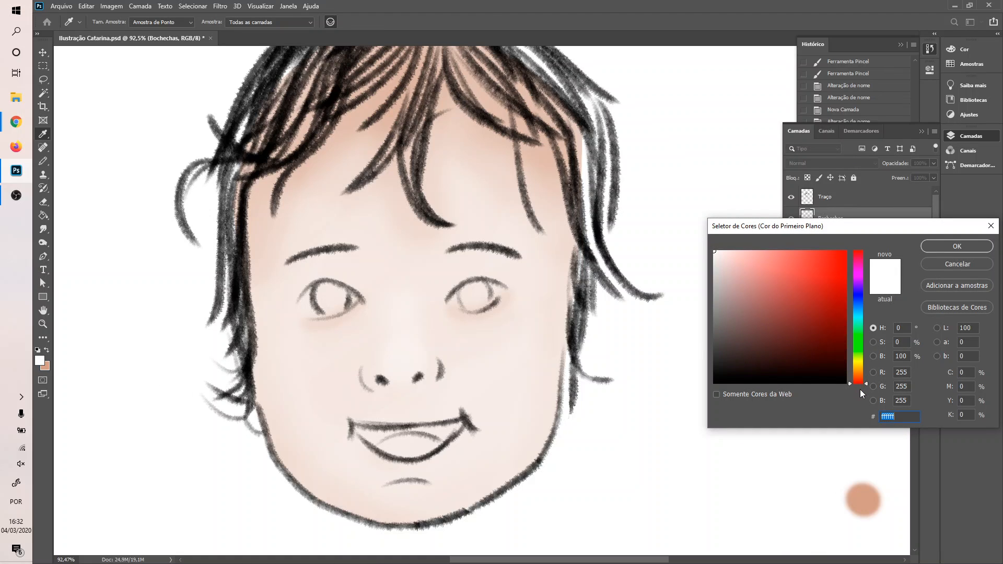
pyautogui.click(775, 263)
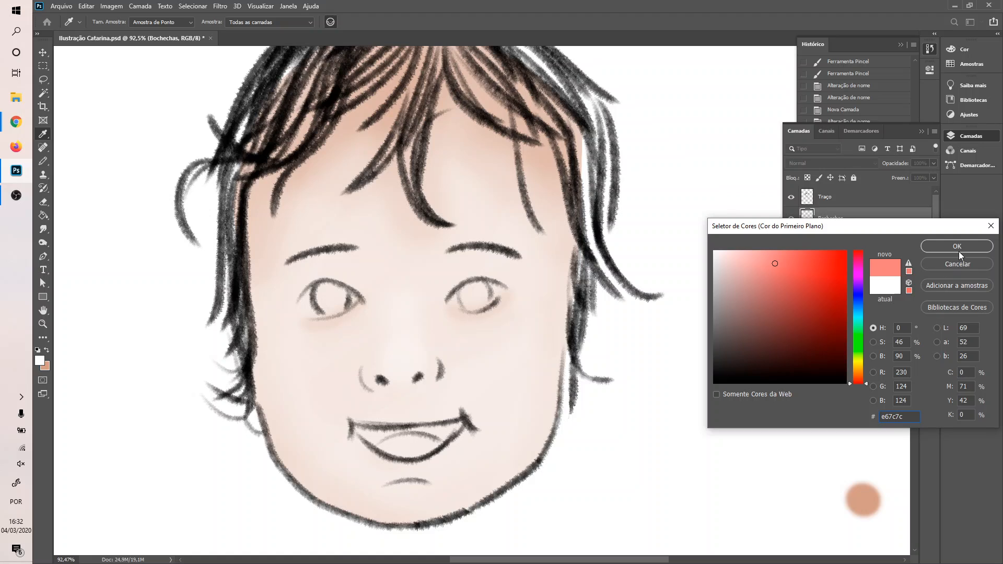
pyautogui.click(773, 285)
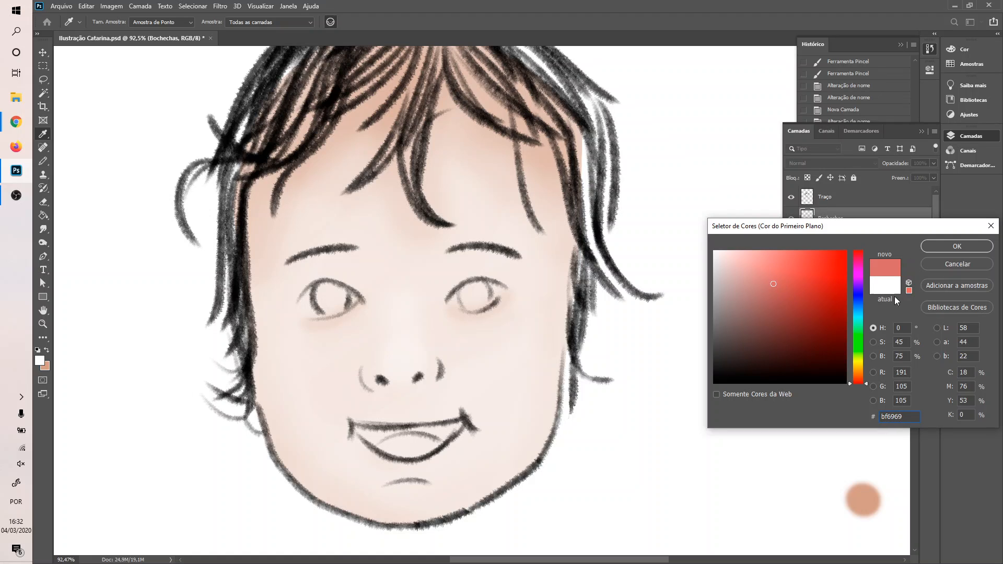
pyautogui.moveTo(782, 259)
pyautogui.mouseDown()
pyautogui.moveTo(763, 264)
pyautogui.moveTo(762, 280)
pyautogui.mouseUp()
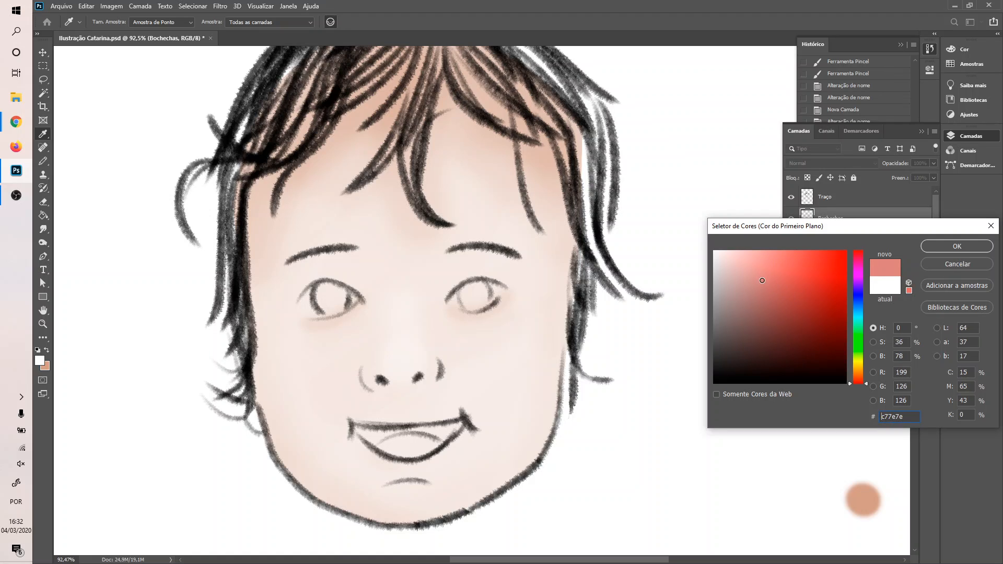
pyautogui.click(973, 246)
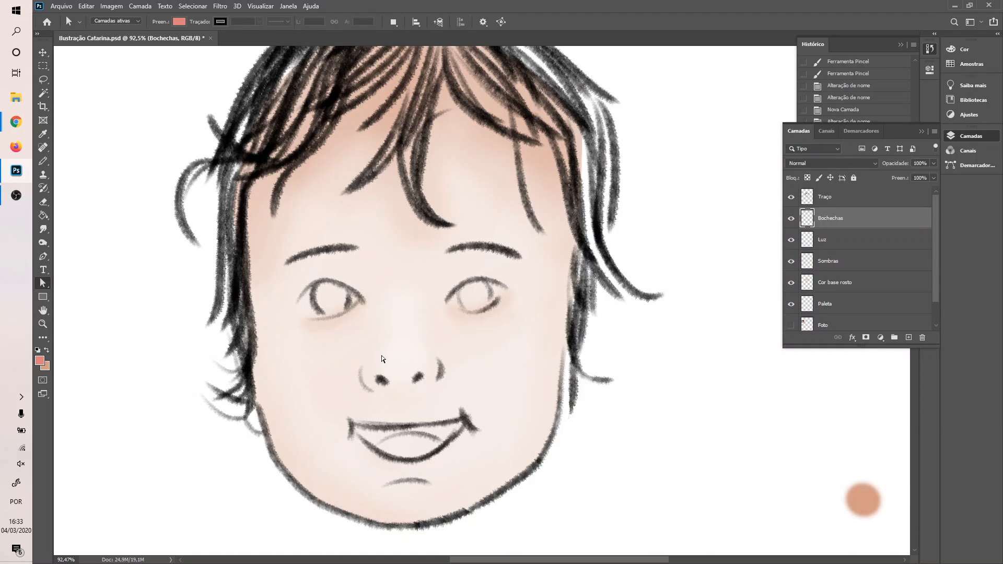
# - Switch from the Pencil to the Brush tool and set the Redondo macio brush size to 109 px
pyautogui.press('b')
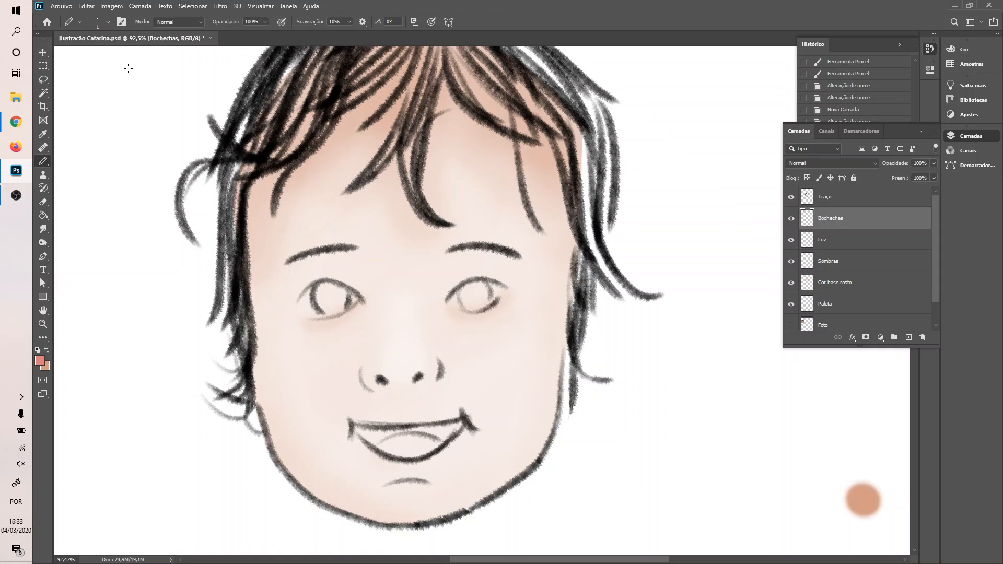
pyautogui.click(80, 23)
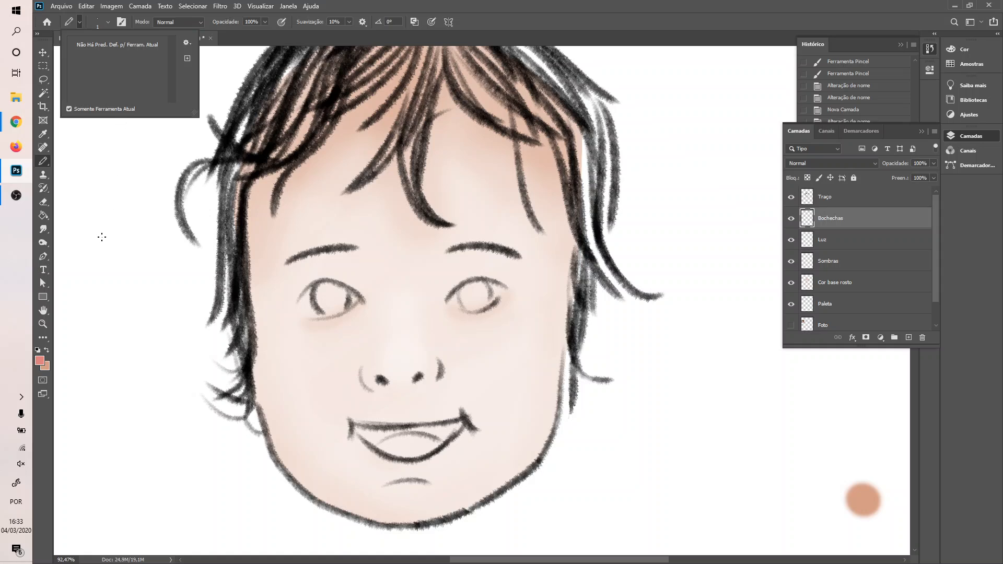
pyautogui.rightClick(45, 162)
pyautogui.click(70, 162)
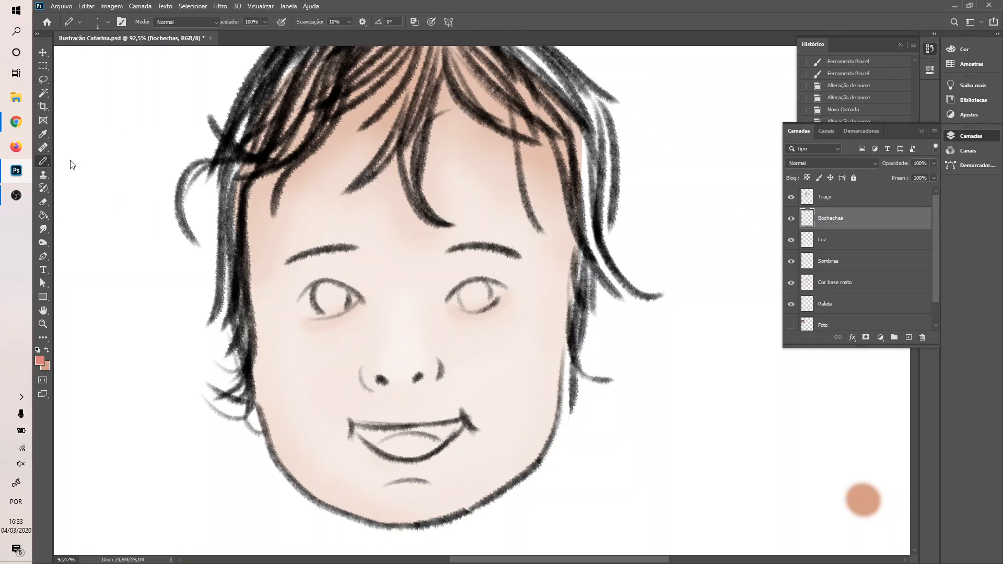
pyautogui.click(107, 23)
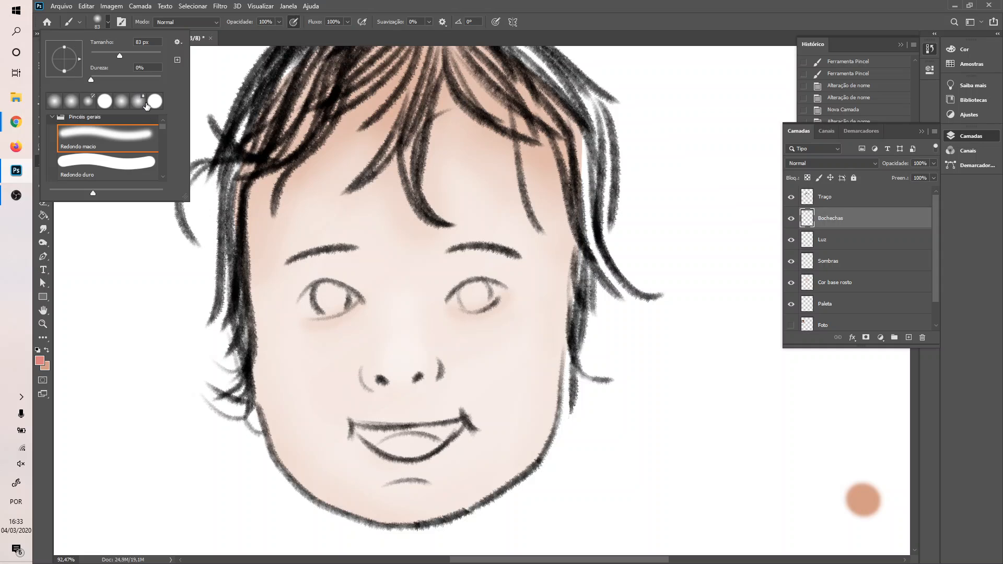
pyautogui.click(127, 55)
pyautogui.click(614, 9)
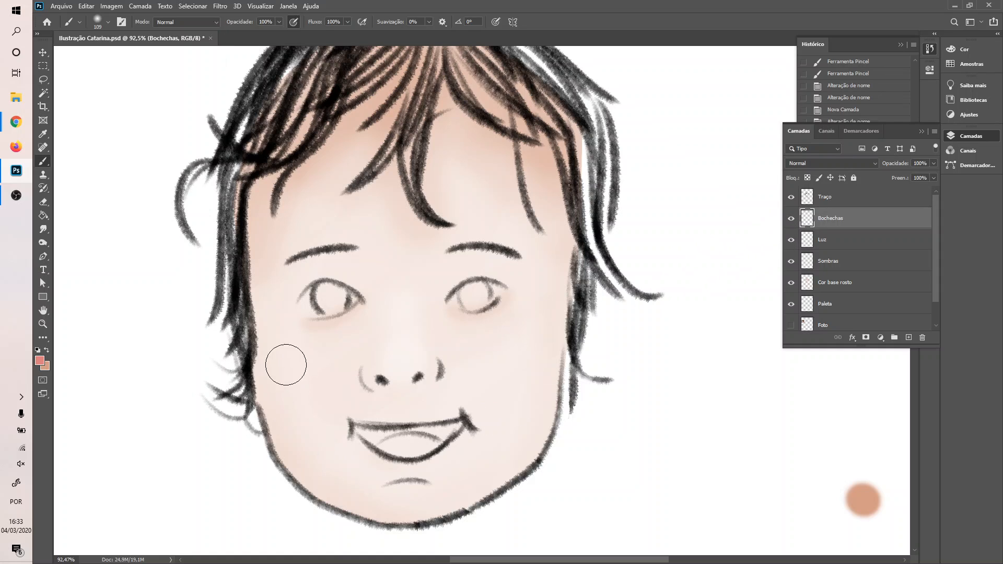
# - Paint soft pink blush over both cheeks on the Bochechas layer
pyautogui.moveTo(282, 341)
pyautogui.mouseDown()
pyautogui.moveTo(298, 345)
pyautogui.moveTo(337, 443)
pyautogui.mouseUp()
pyautogui.moveTo(502, 358)
pyautogui.mouseDown()
pyautogui.moveTo(503, 435)
pyautogui.moveTo(517, 329)
pyautogui.moveTo(497, 378)
pyautogui.moveTo(499, 446)
pyautogui.moveTo(498, 336)
pyautogui.moveTo(523, 333)
pyautogui.moveTo(527, 427)
pyautogui.moveTo(574, 496)
pyautogui.moveTo(532, 374)
pyautogui.moveTo(525, 455)
pyautogui.mouseUp()
pyautogui.moveTo(279, 351)
pyautogui.mouseDown()
pyautogui.moveTo(303, 455)
pyautogui.moveTo(315, 453)
pyautogui.moveTo(269, 361)
pyautogui.mouseUp()
pyautogui.moveTo(516, 325)
pyautogui.mouseDown()
pyautogui.moveTo(486, 353)
pyautogui.moveTo(506, 362)
pyautogui.moveTo(484, 365)
pyautogui.moveTo(564, 449)
pyautogui.mouseUp()
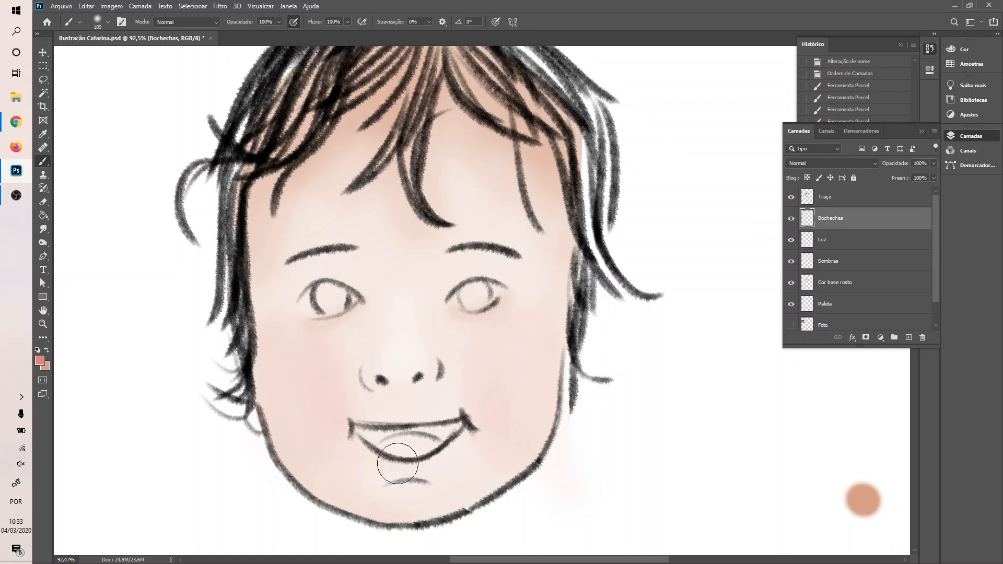
pyautogui.moveTo(466, 369); pyautogui.dragTo(498, 374)
pyautogui.moveTo(464, 336)
pyautogui.mouseDown()
pyautogui.moveTo(511, 441)
pyautogui.moveTo(511, 371)
pyautogui.moveTo(556, 347)
pyautogui.mouseUp()
pyautogui.moveTo(327, 342)
pyautogui.mouseDown()
pyautogui.moveTo(329, 436)
pyautogui.moveTo(317, 448)
pyautogui.moveTo(296, 377)
pyautogui.moveTo(293, 438)
pyautogui.mouseUp()
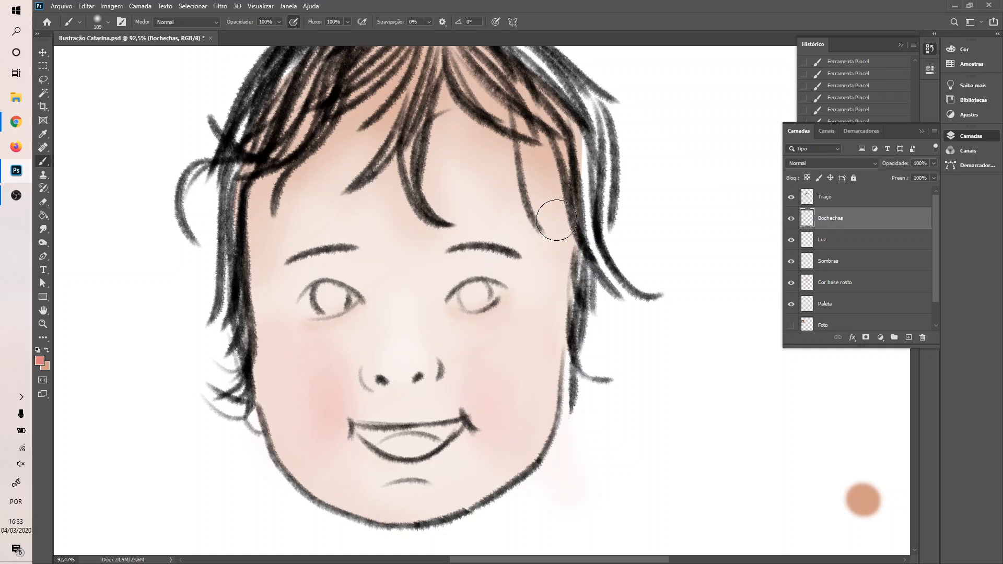
# - Sample the peach palette swatch, then add a layer above Cor base rosto and name it Detalhes
pyautogui.keyDown('alt'); pyautogui.click(863, 500); pyautogui.keyUp('alt')
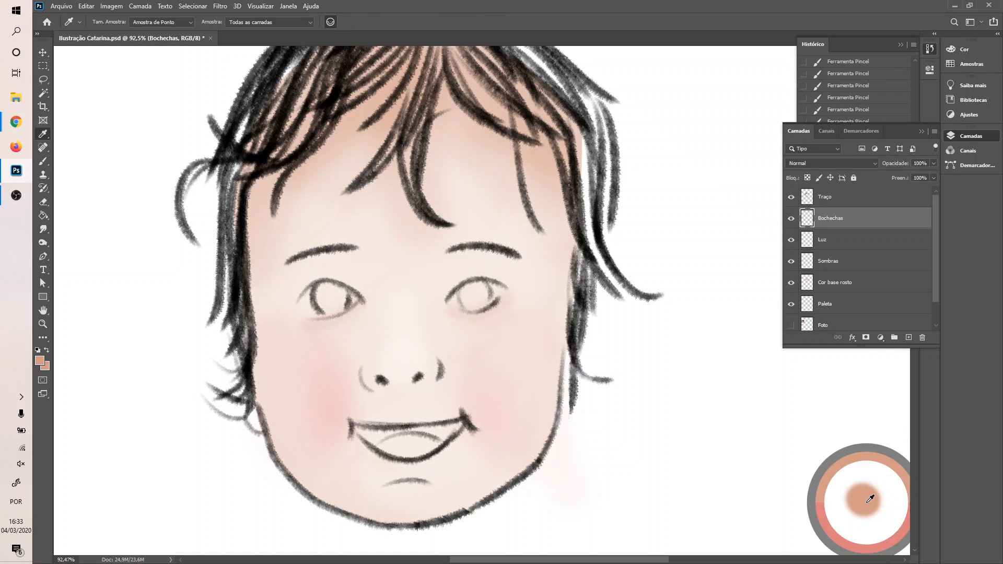
pyautogui.hotkey('shift', 'alt', 'k')
pyautogui.click(836, 268)
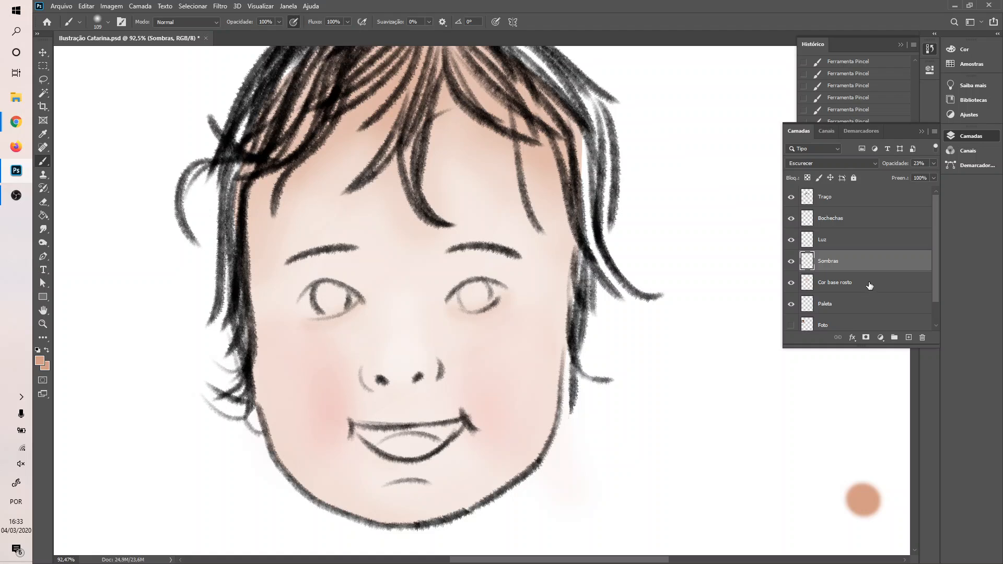
pyautogui.click(869, 285)
pyautogui.click(908, 338)
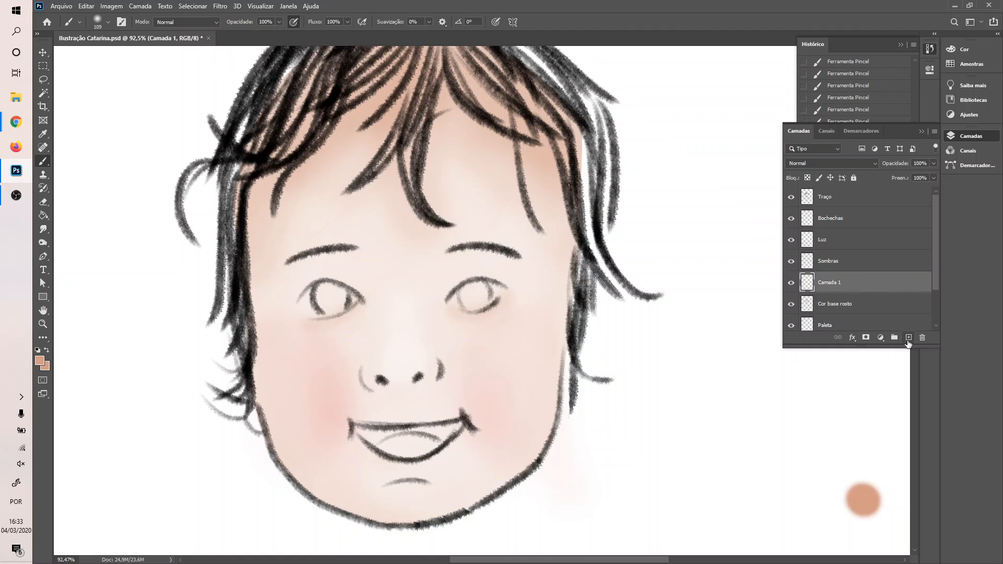
pyautogui.doubleClick(827, 283)
pyautogui.write('Detalhes')
pyautogui.press('Return')
# - Make the sampled peach the foreground colour, shade the forehead along the hairline on Detalhes, and undo the last stroke
pyautogui.click(961, 49)
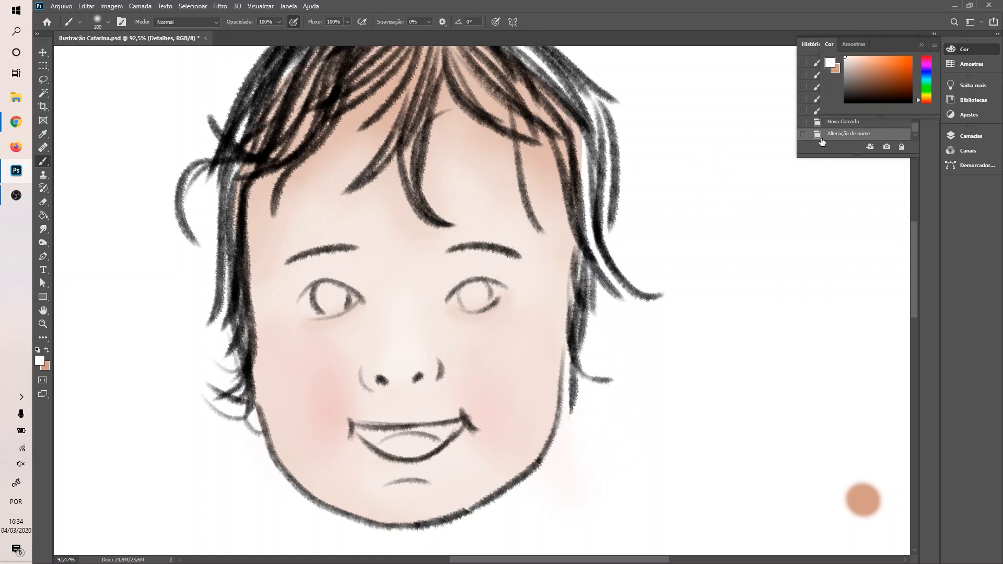
pyautogui.click(964, 134)
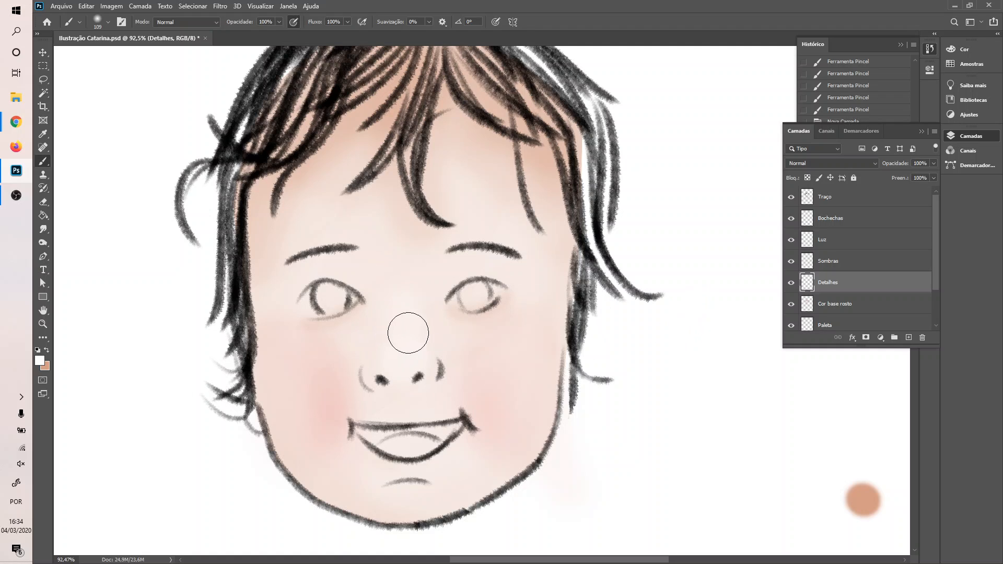
pyautogui.press('x')
pyautogui.moveTo(313, 149)
pyautogui.mouseDown()
pyautogui.moveTo(396, 101)
pyautogui.moveTo(419, 57)
pyautogui.moveTo(423, 97)
pyautogui.moveTo(443, 70)
pyautogui.moveTo(485, 91)
pyautogui.moveTo(526, 90)
pyautogui.moveTo(605, 246)
pyautogui.mouseUp()
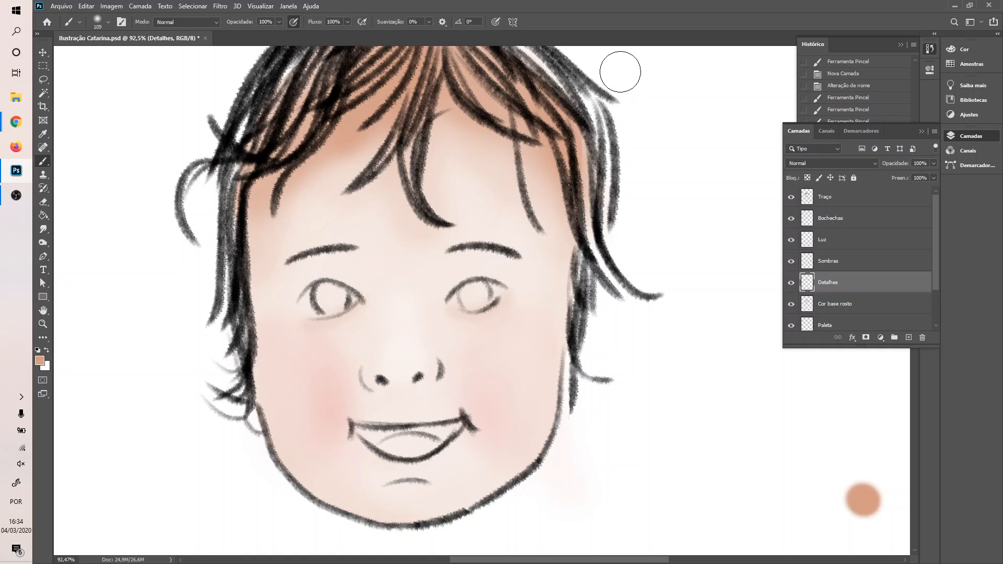
pyautogui.moveTo(587, 112)
pyautogui.mouseDown()
pyautogui.moveTo(574, 178)
pyautogui.moveTo(582, 223)
pyautogui.moveTo(575, 190)
pyautogui.mouseUp()
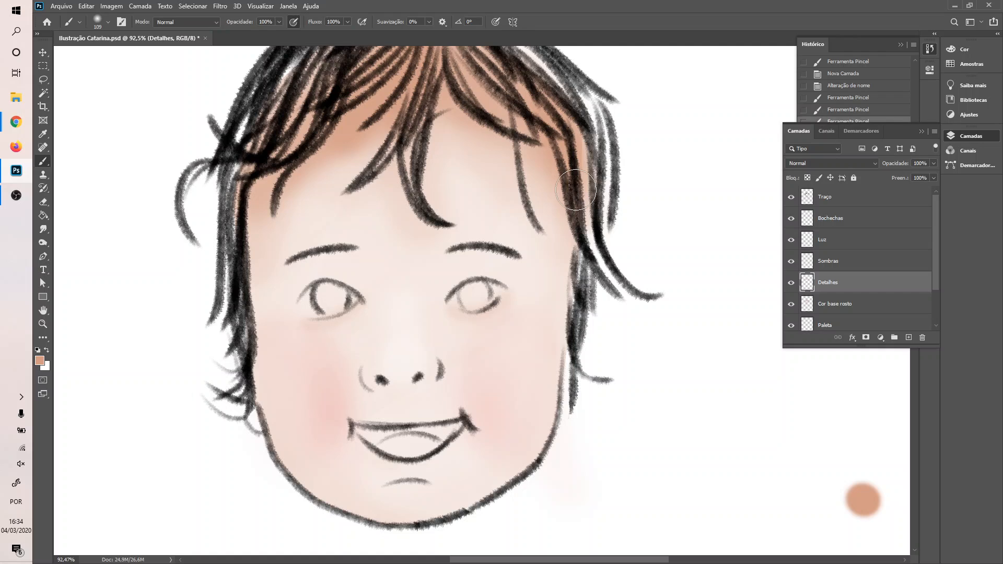
pyautogui.hotkey('ctrl', 'z')
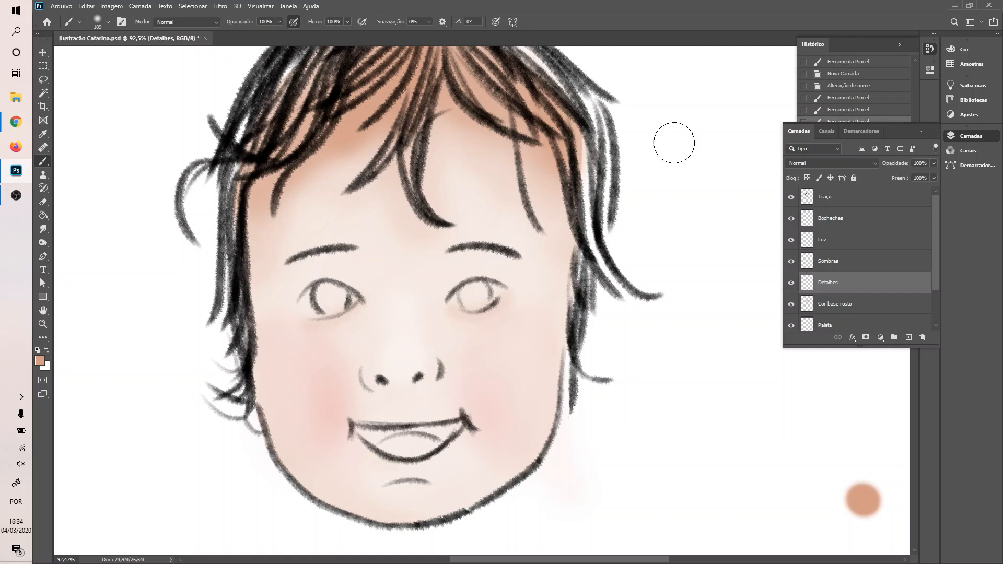
# - Load the Rosto path as a selection and return to the layer list
pyautogui.click(861, 132)
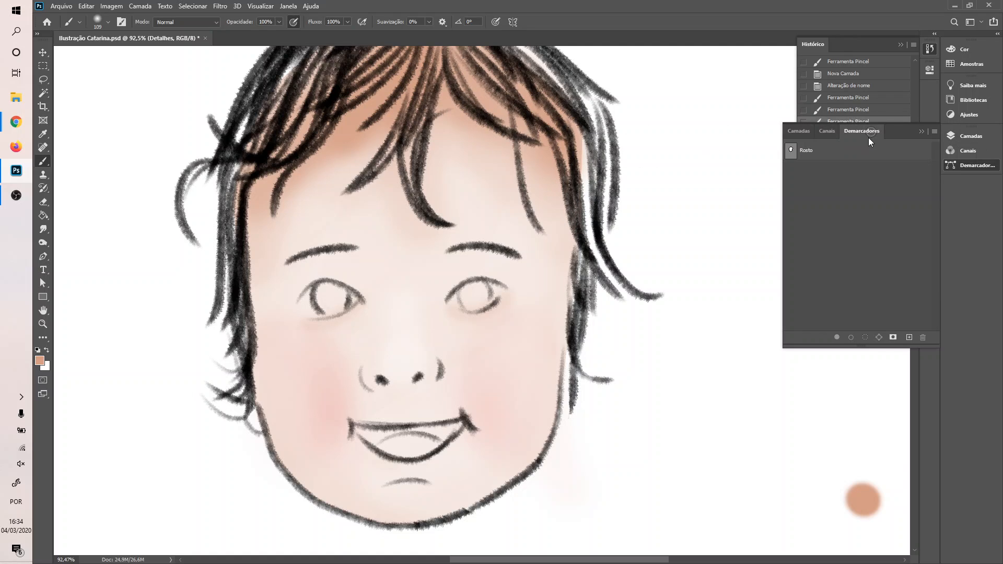
pyautogui.keyDown('ctrl'); pyautogui.click(791, 151); pyautogui.keyUp('ctrl')
pyautogui.click(792, 131)
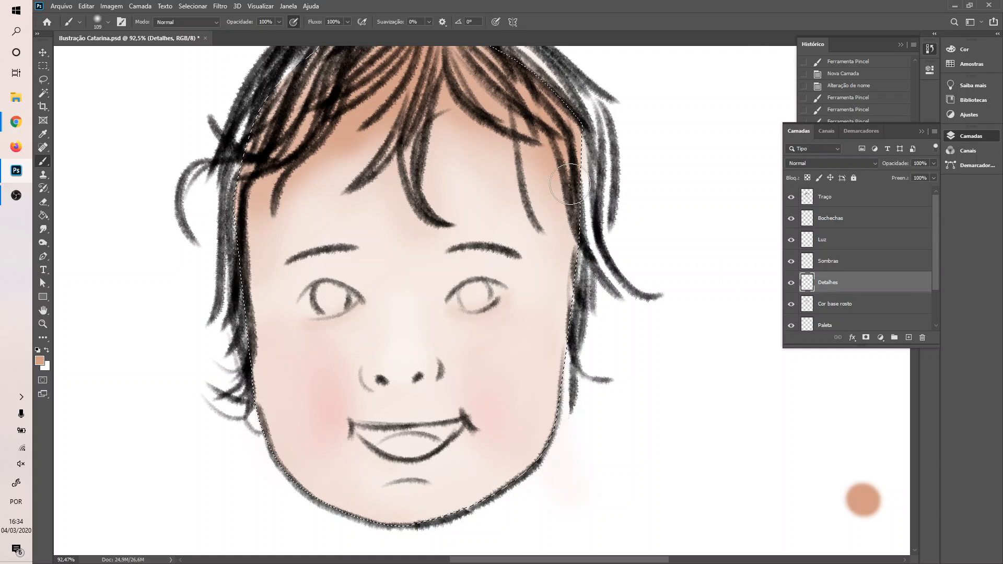
# - Paint peach shading inside the face selection under the hair on the forehead's right side
pyautogui.moveTo(569, 184); pyautogui.dragTo(575, 248)
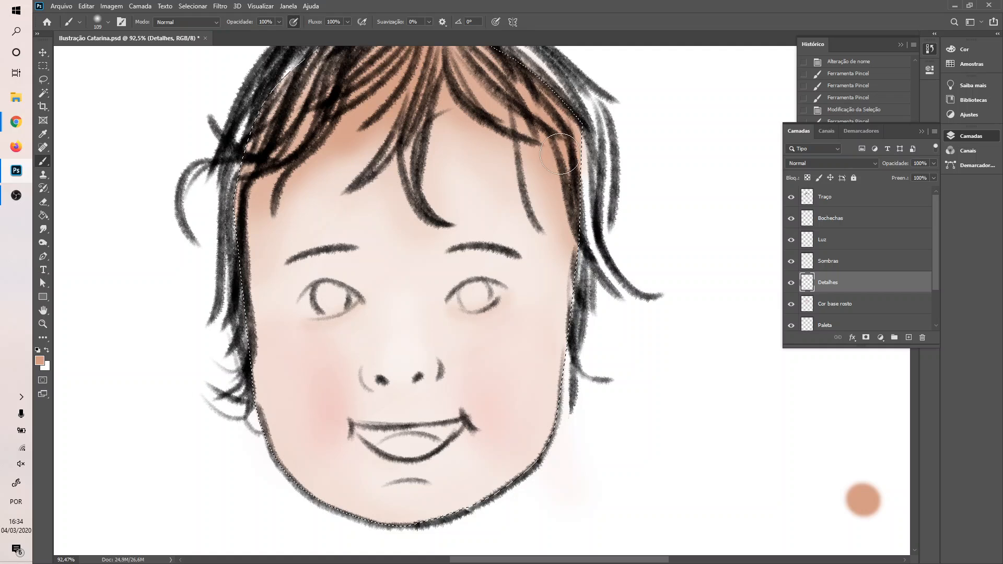
pyautogui.moveTo(519, 129); pyautogui.dragTo(527, 187)
pyautogui.moveTo(496, 107); pyautogui.dragTo(528, 194)
pyautogui.moveTo(493, 110)
pyautogui.mouseDown()
pyautogui.moveTo(522, 182)
pyautogui.moveTo(531, 155)
pyautogui.mouseUp()
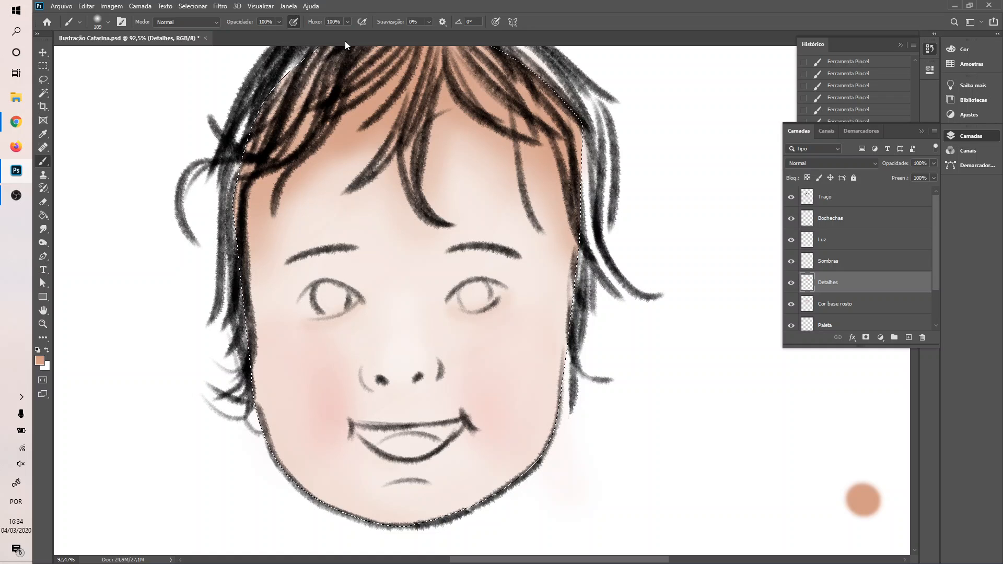
# - Erase paint outside the face with the selection inverted, then invert it back and erase excess shading on the forehead
pyautogui.press('e')
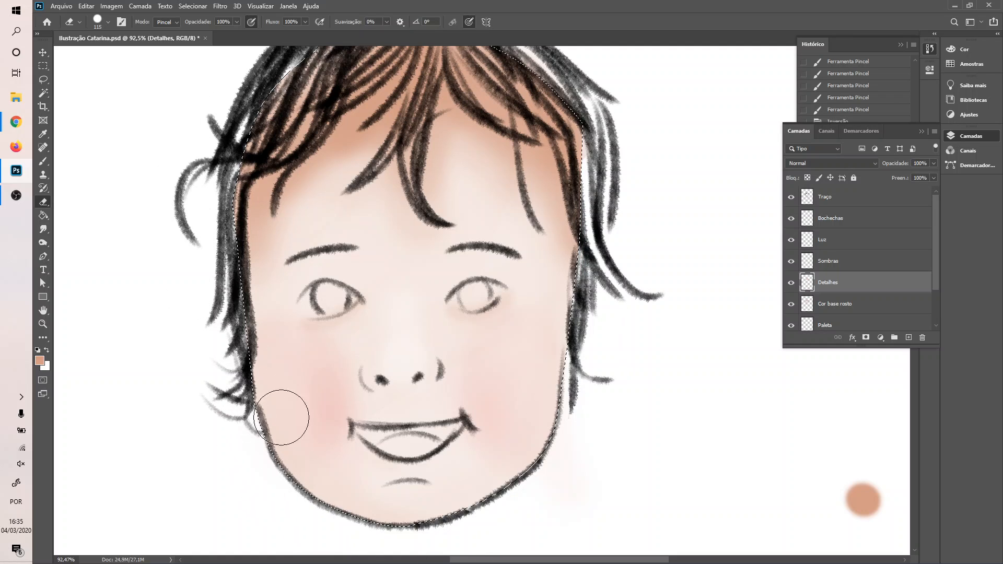
pyautogui.click(764, 158)
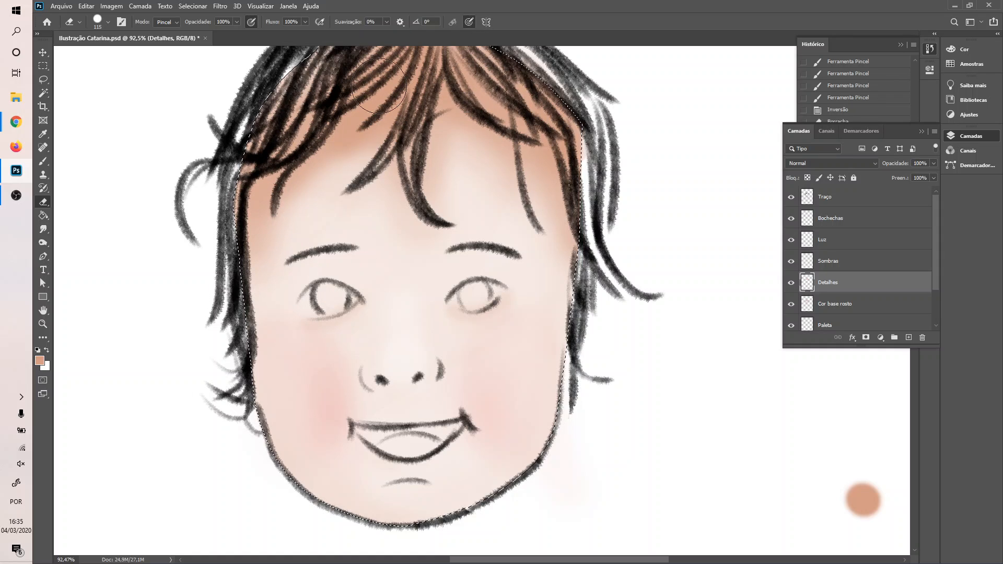
pyautogui.hotkey('ctrl', 'shift', 'i')
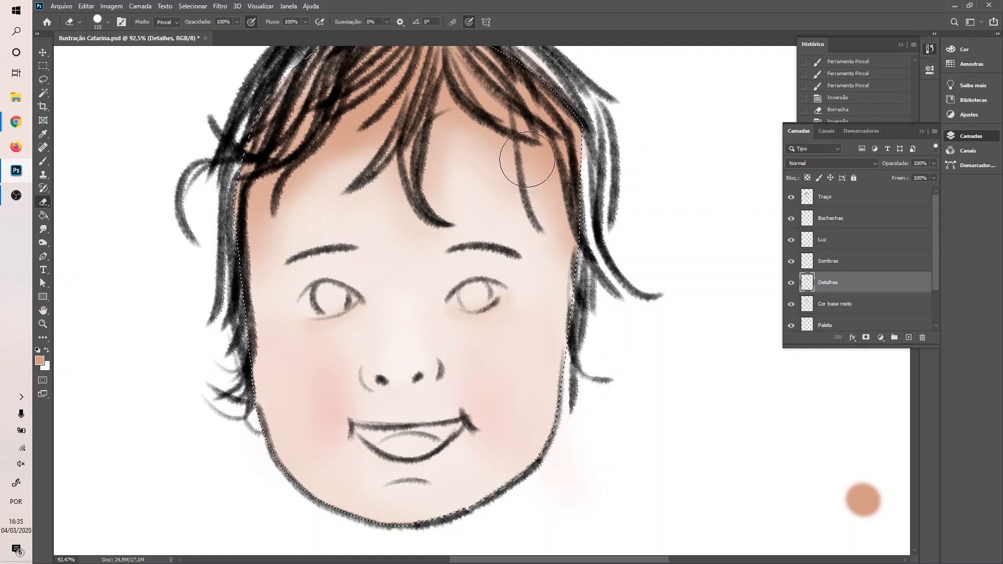
pyautogui.moveTo(578, 237); pyautogui.dragTo(602, 257)
pyautogui.moveTo(457, 166); pyautogui.dragTo(491, 153)
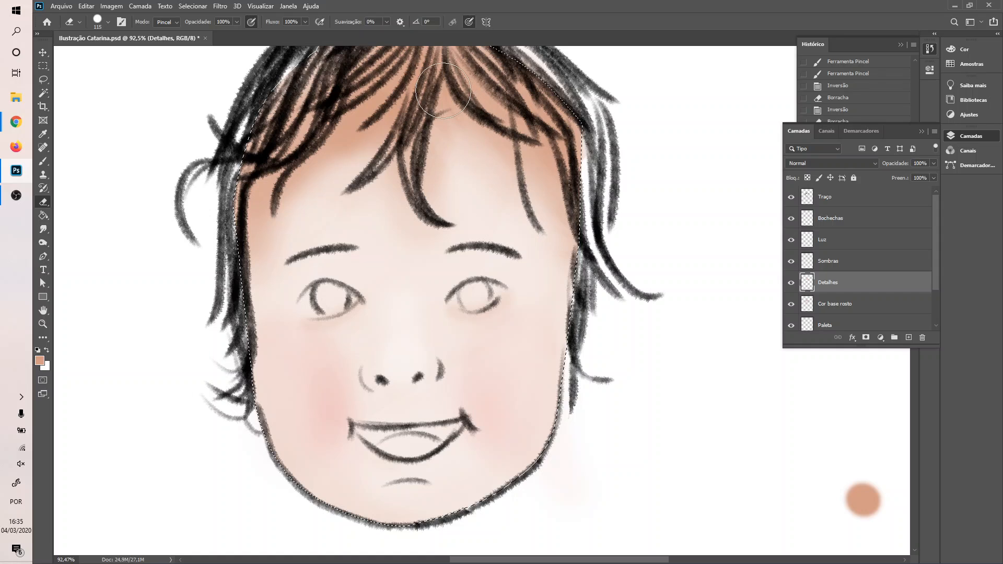
# - Brush more peach shading along the hairline and down both sides of the forehead on the Detalhes layer
pyautogui.press('b')
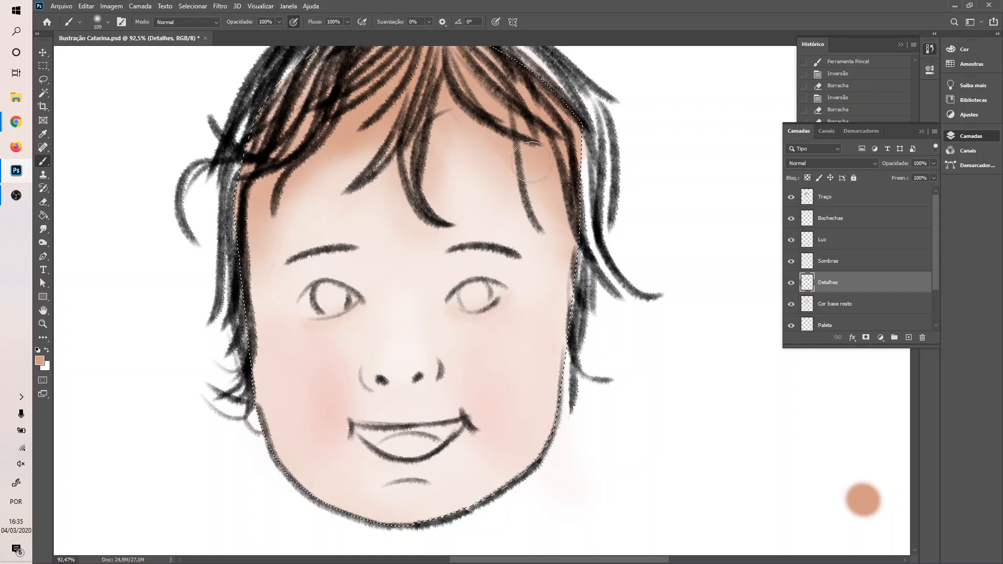
pyautogui.moveTo(448, 100)
pyautogui.mouseDown()
pyautogui.moveTo(595, 233)
pyautogui.moveTo(508, 210)
pyautogui.mouseUp()
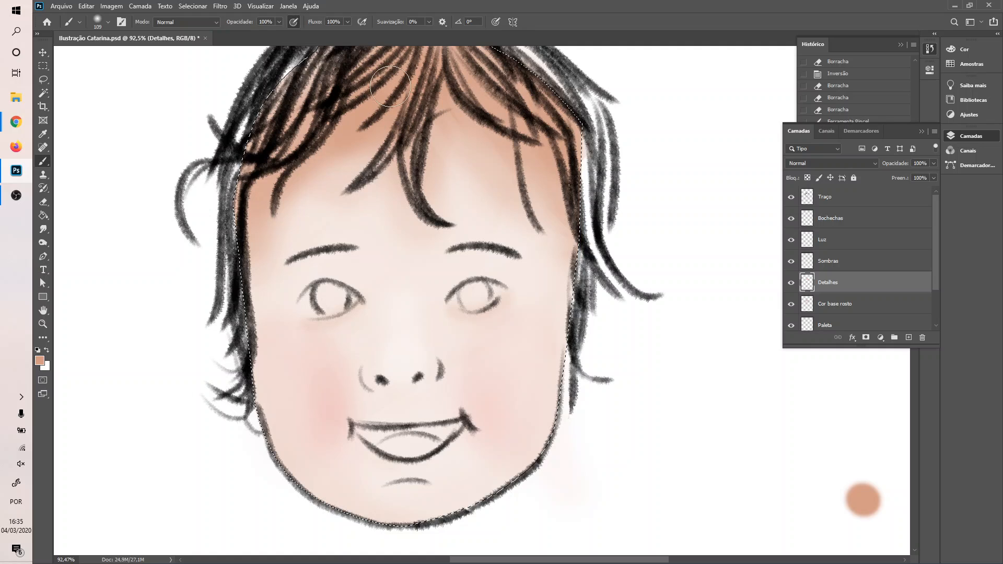
pyautogui.moveTo(326, 174); pyautogui.dragTo(253, 257)
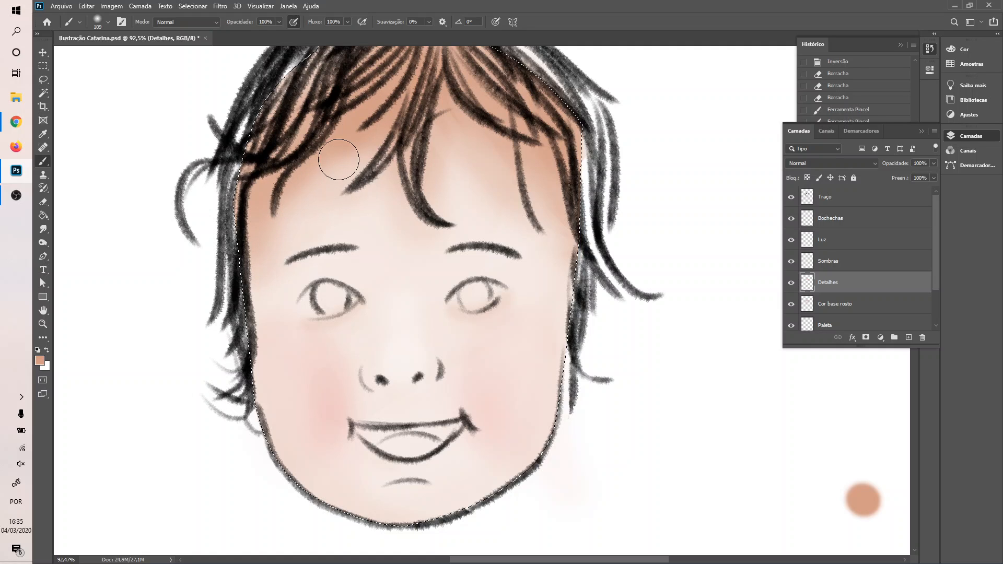
pyautogui.moveTo(338, 158)
pyautogui.mouseDown()
pyautogui.moveTo(263, 276)
pyautogui.moveTo(265, 312)
pyautogui.mouseUp()
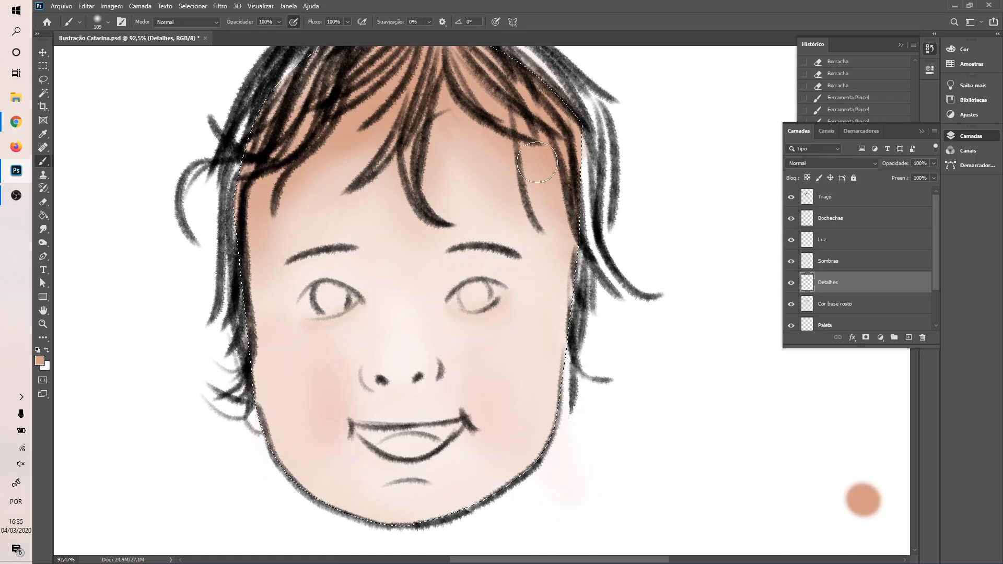
pyautogui.moveTo(536, 165); pyautogui.dragTo(601, 150)
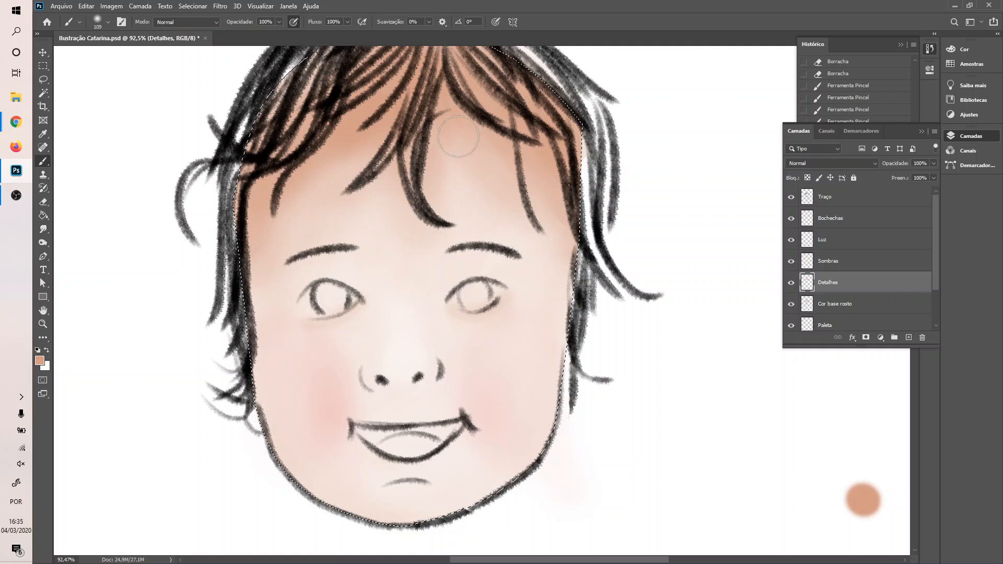
pyautogui.moveTo(464, 139); pyautogui.dragTo(536, 230)
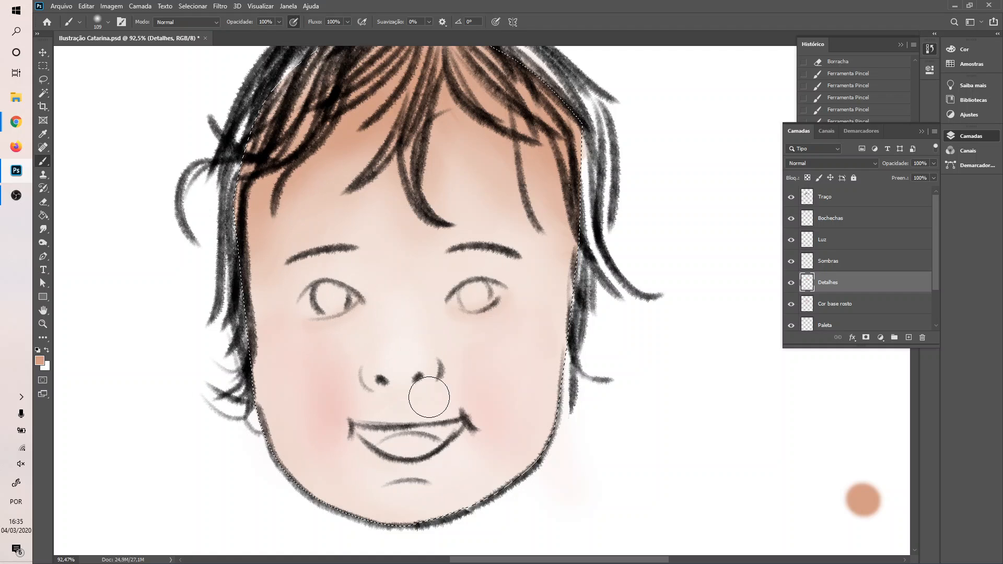
# - Brush peach shading along the chin and jaw on the Detalhes layer, undoing the last stroke
pyautogui.moveTo(480, 518); pyautogui.dragTo(387, 510)
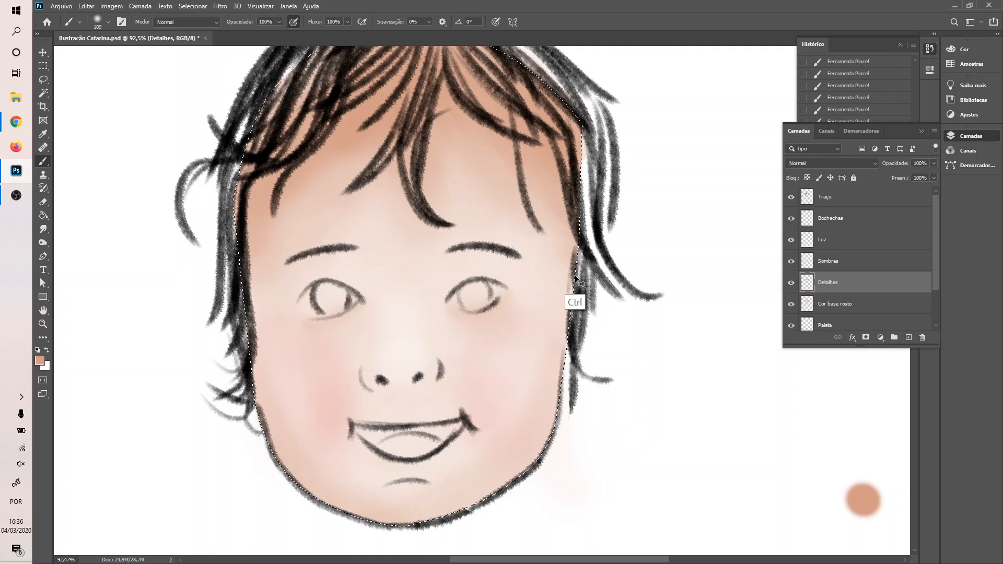
pyautogui.hotkey('ctrl', 'z')
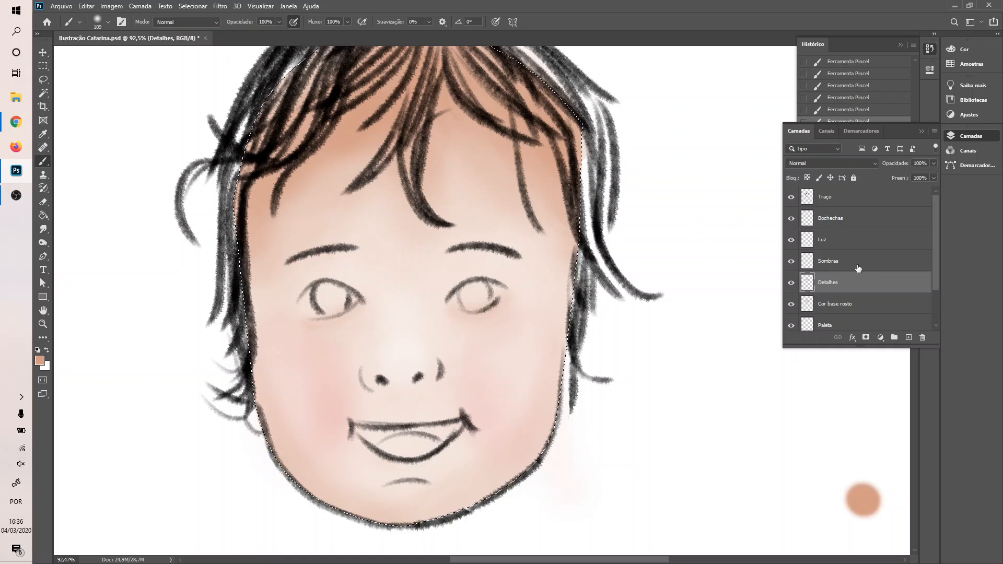
# - Toggle the Sombras layer's visibility to compare the face with and without it, and delete that layer
pyautogui.click(835, 263)
pyautogui.click(790, 262)
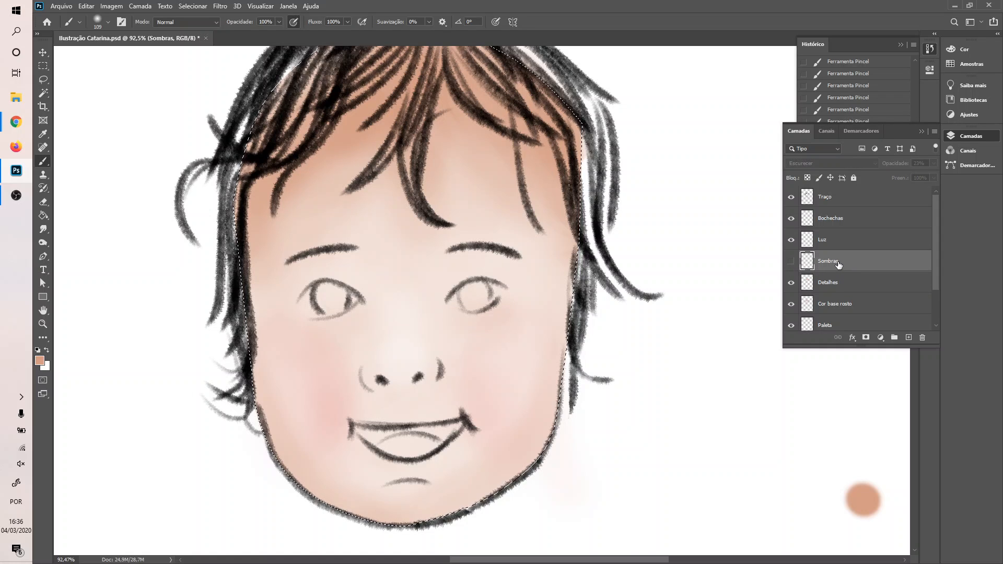
pyautogui.click(791, 262)
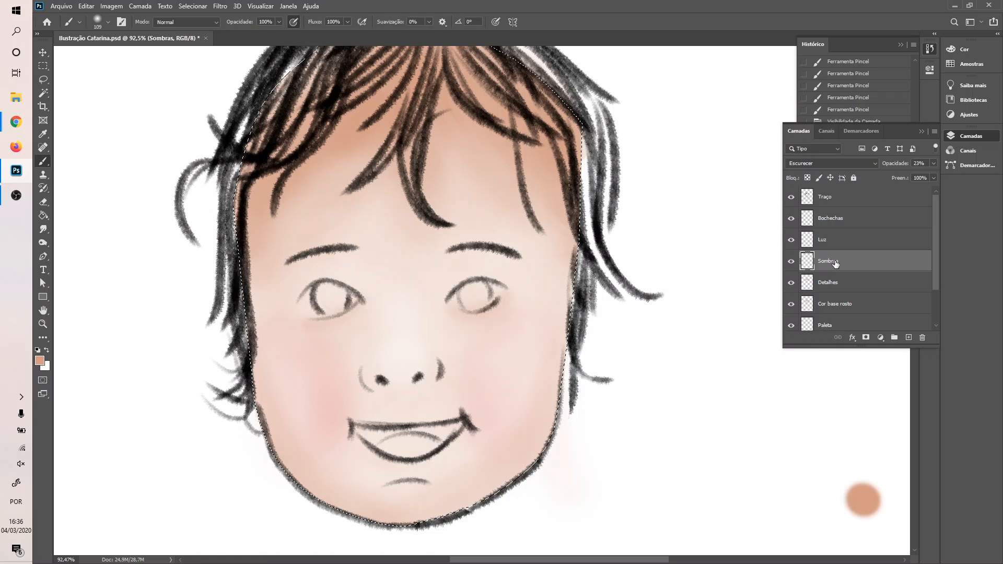
pyautogui.click(917, 340)
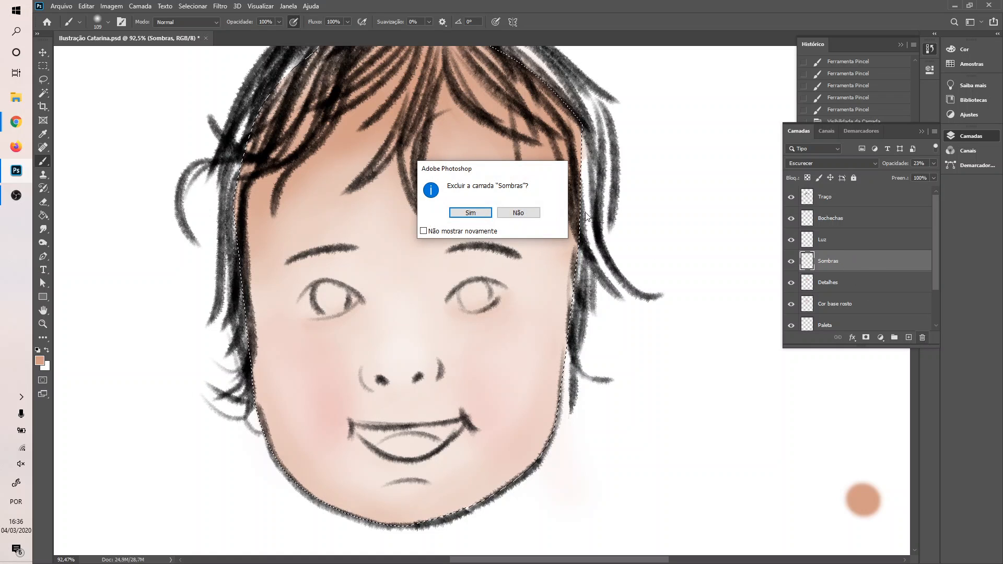
pyautogui.click(462, 213)
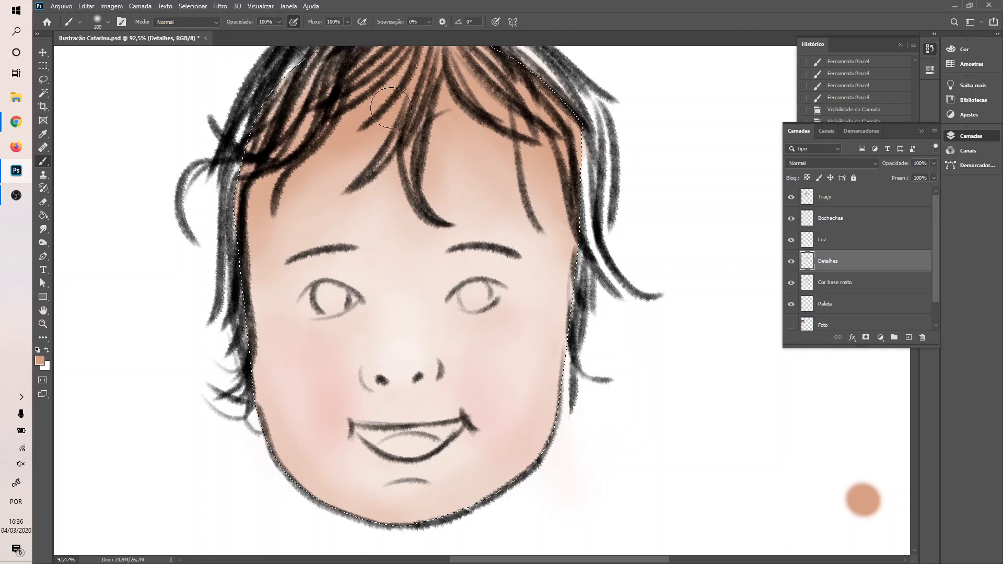
# - Brush soft peach shading along the left temple, the lower left jaw and between the nose and upper lip on the Detalhes layer
pyautogui.moveTo(279, 194); pyautogui.dragTo(272, 216)
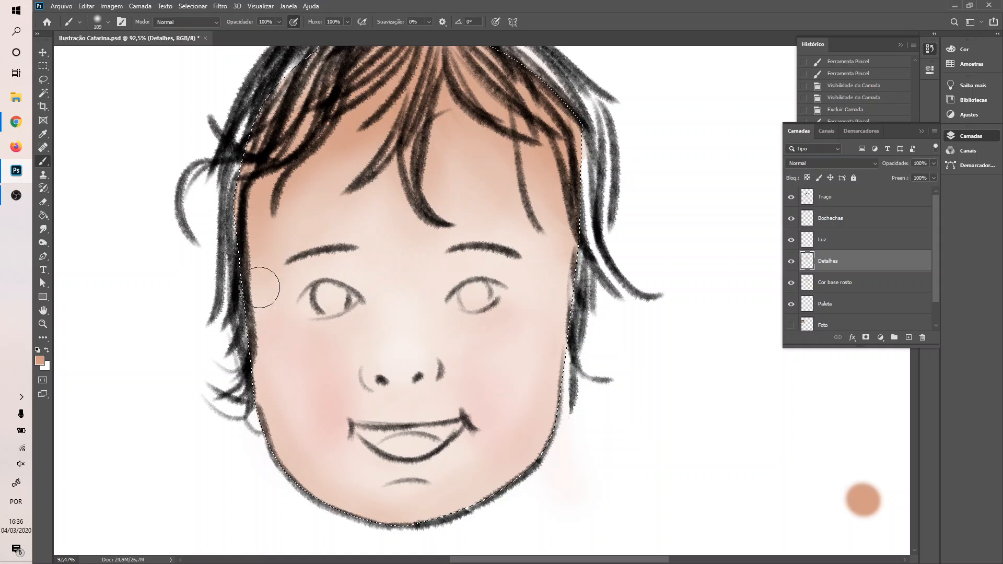
pyautogui.moveTo(308, 500); pyautogui.dragTo(330, 510)
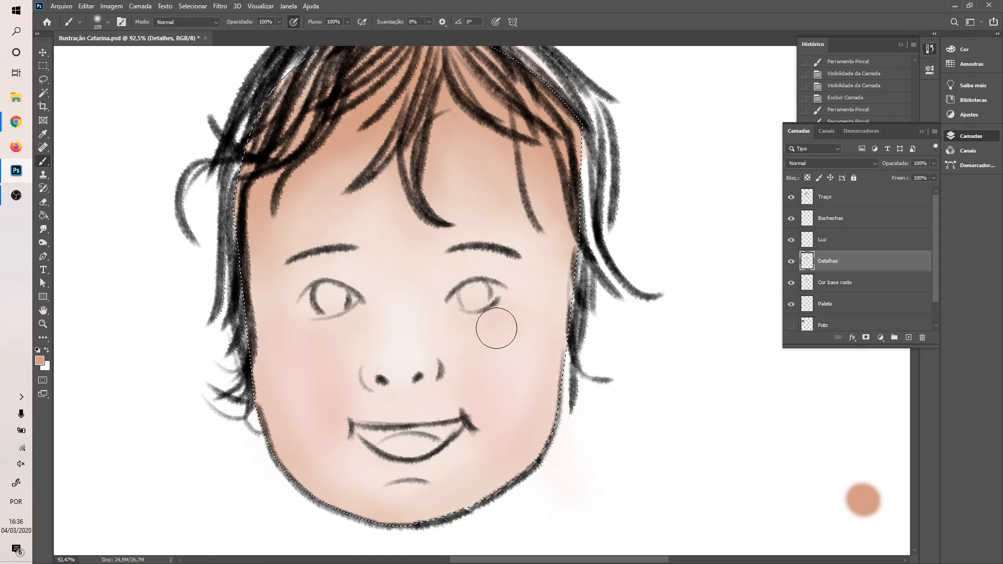
pyautogui.moveTo(371, 397)
pyautogui.mouseDown()
pyautogui.moveTo(401, 401)
pyautogui.moveTo(341, 388)
pyautogui.moveTo(415, 401)
pyautogui.moveTo(367, 403)
pyautogui.moveTo(461, 400)
pyautogui.mouseUp()
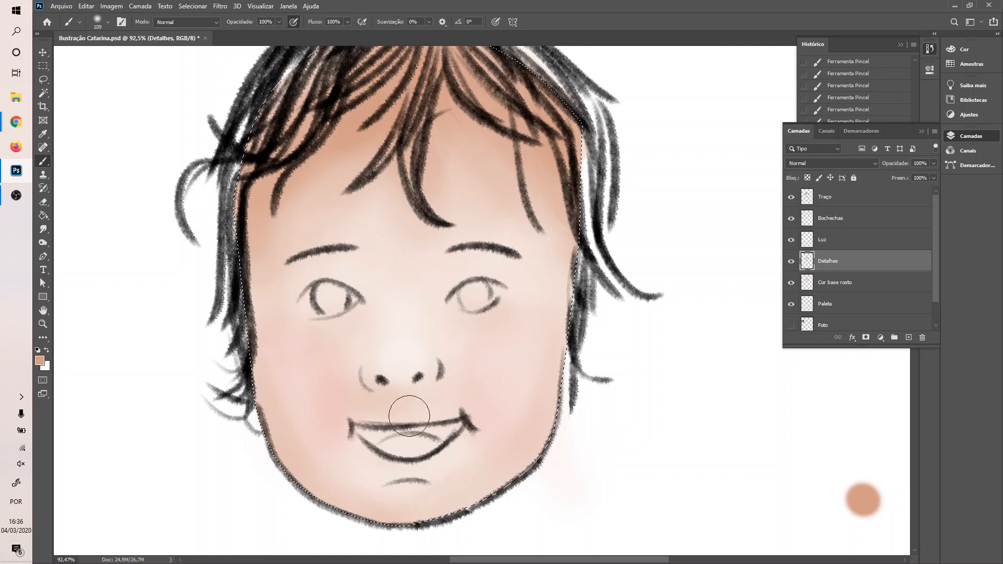
# - Set the background colour to coral d48879
pyautogui.click(47, 367)
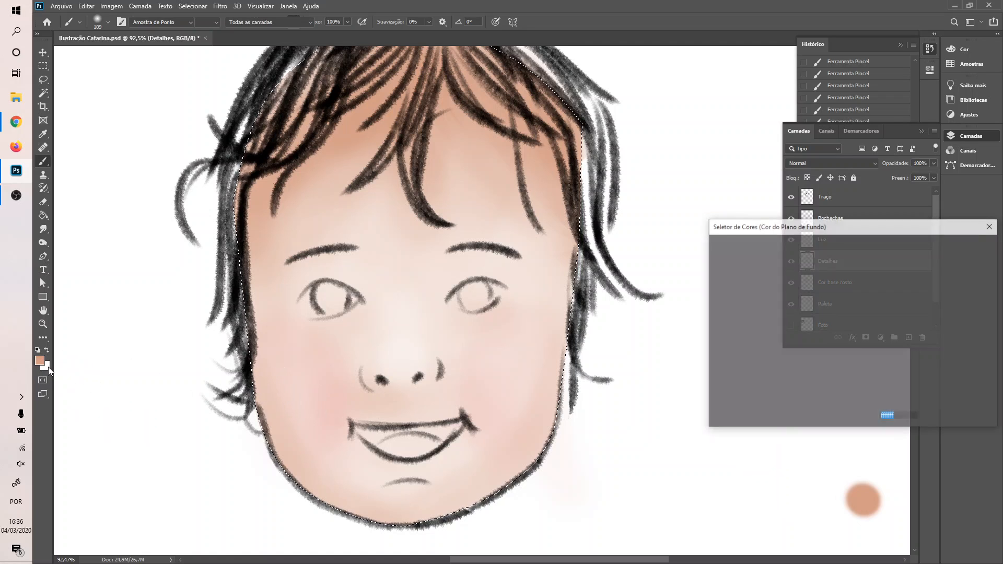
pyautogui.click(764, 287)
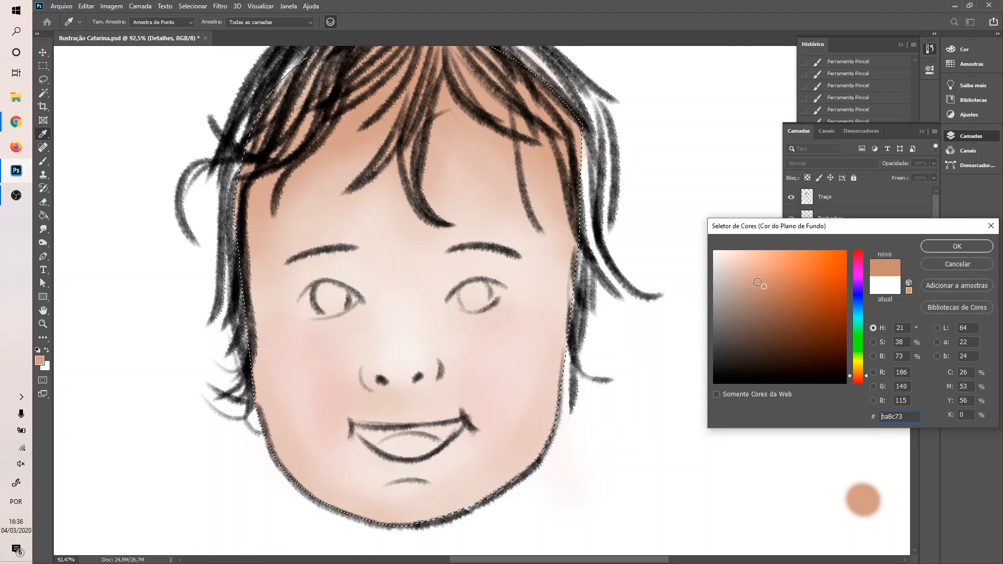
pyautogui.click(752, 275)
pyautogui.click(770, 273)
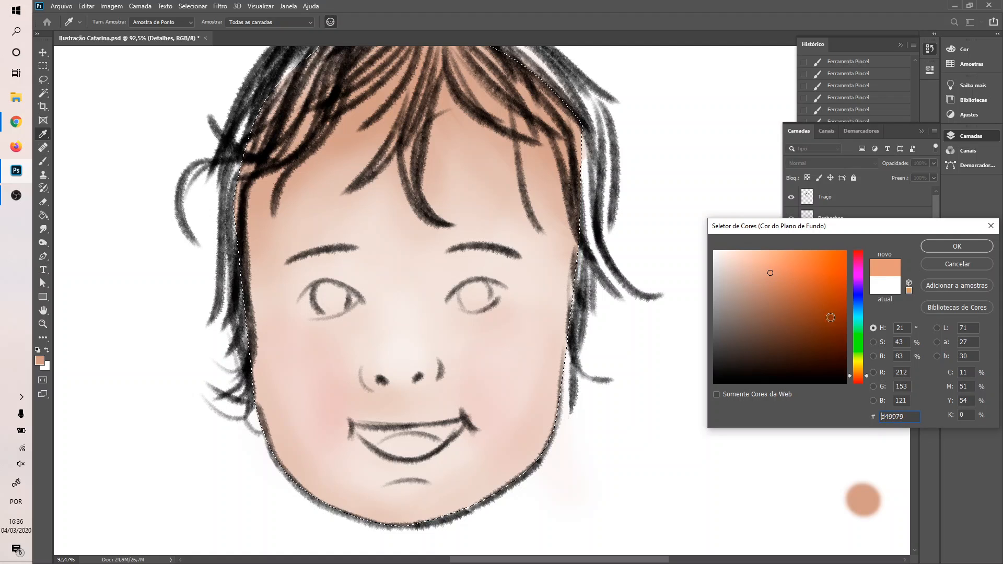
pyautogui.moveTo(865, 375); pyautogui.dragTo(860, 380)
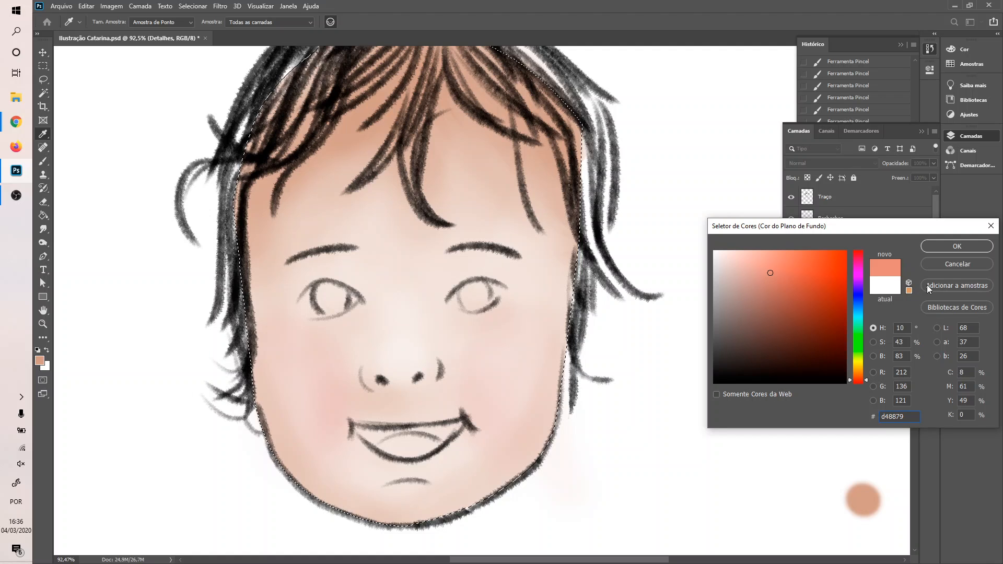
pyautogui.click(951, 245)
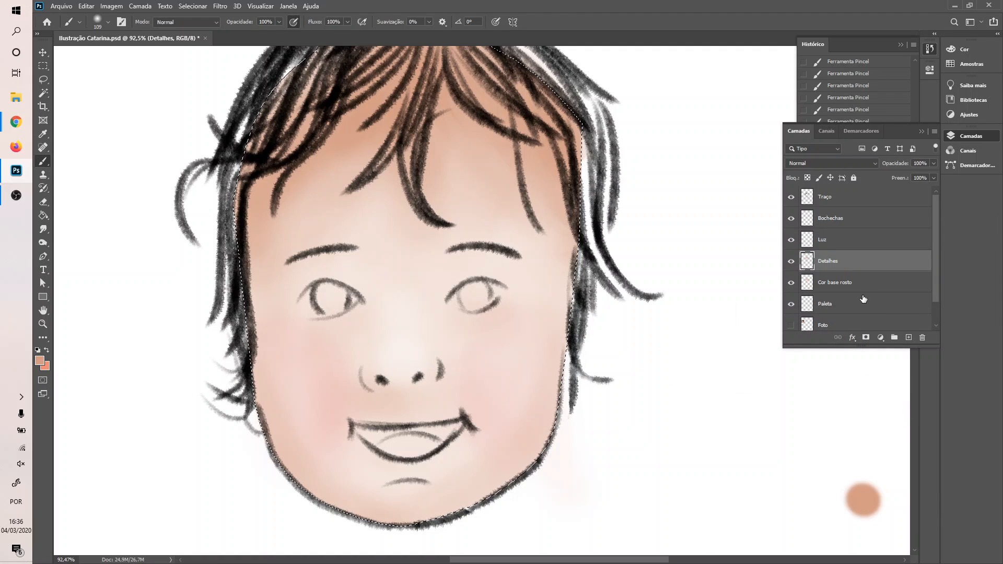
# - Brush peach colour over the right cheek up to below the right eye on the Bochechas layer
pyautogui.click(881, 227)
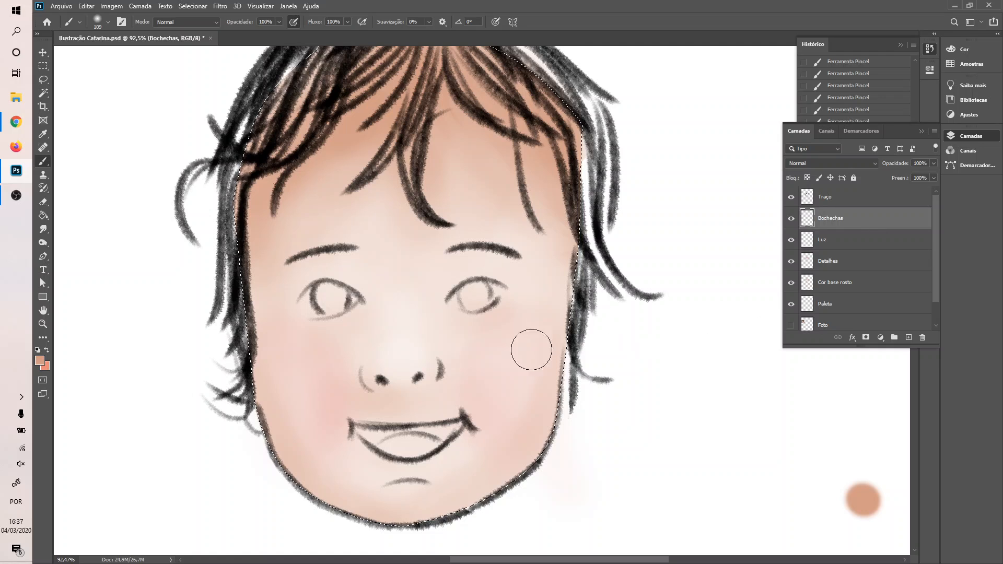
pyautogui.moveTo(531, 350)
pyautogui.mouseDown()
pyautogui.moveTo(508, 332)
pyautogui.moveTo(510, 345)
pyautogui.moveTo(514, 319)
pyautogui.mouseUp()
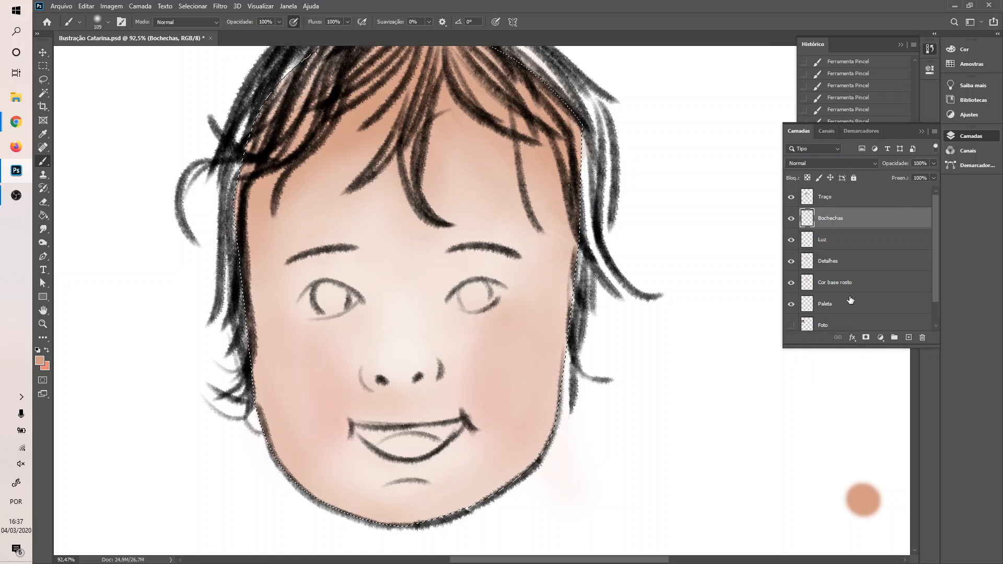
# - Clear the face selection and paint a soft coral swatch above the peach one on the Paleta layer
pyautogui.click(838, 308)
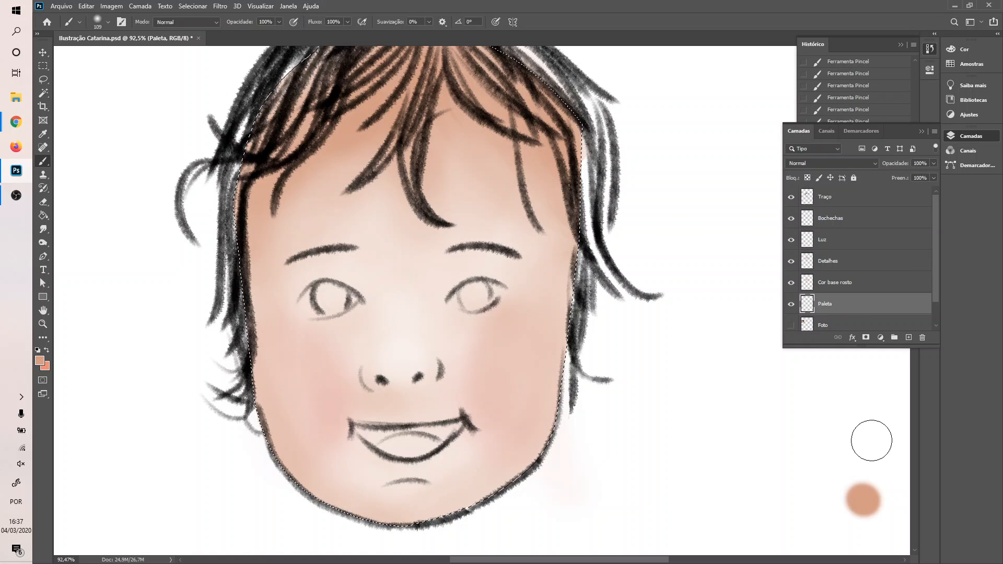
pyautogui.hotkey('ctrl', 'd')
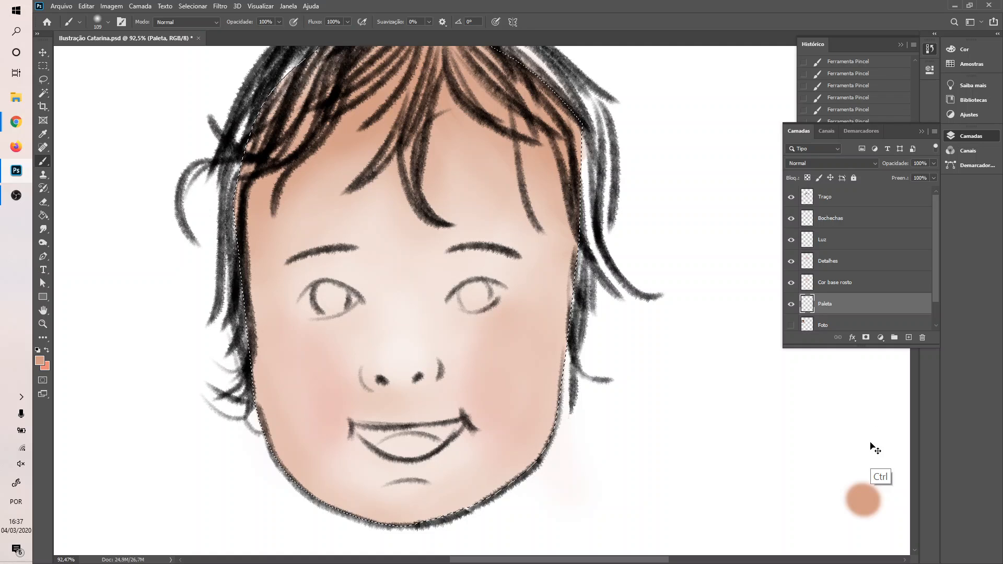
pyautogui.click(870, 444)
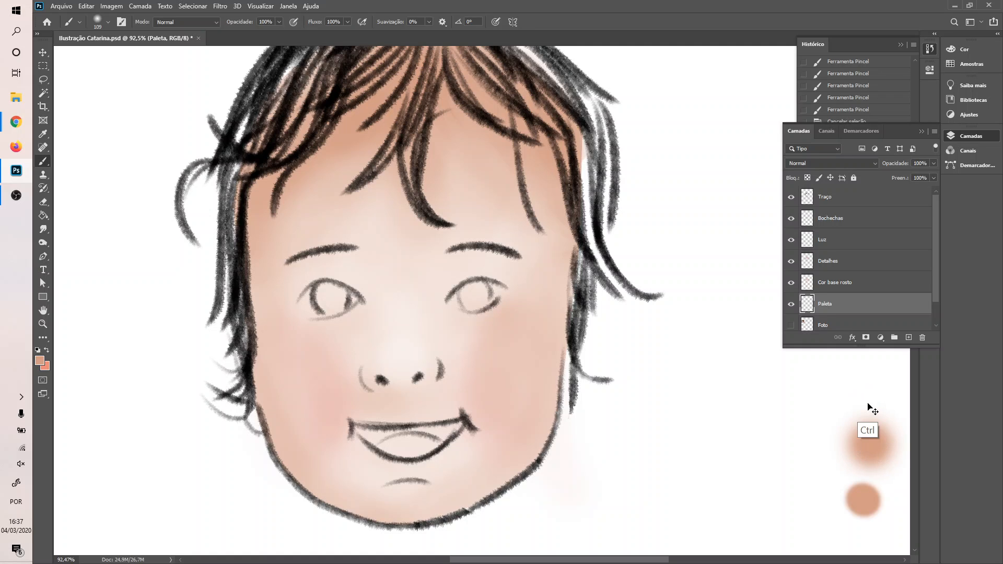
pyautogui.hotkey('ctrl', 'z')
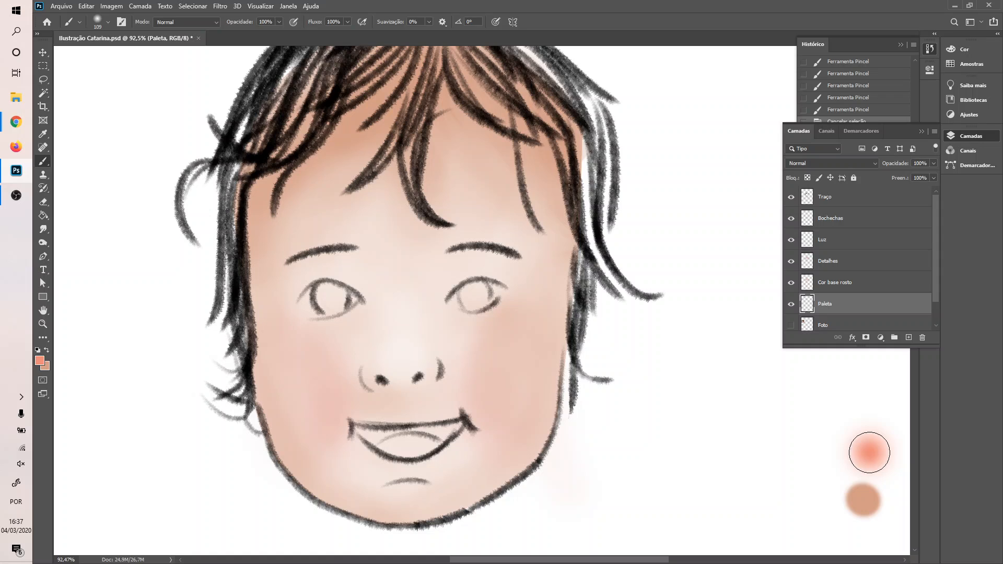
pyautogui.moveTo(869, 452); pyautogui.dragTo(867, 449)
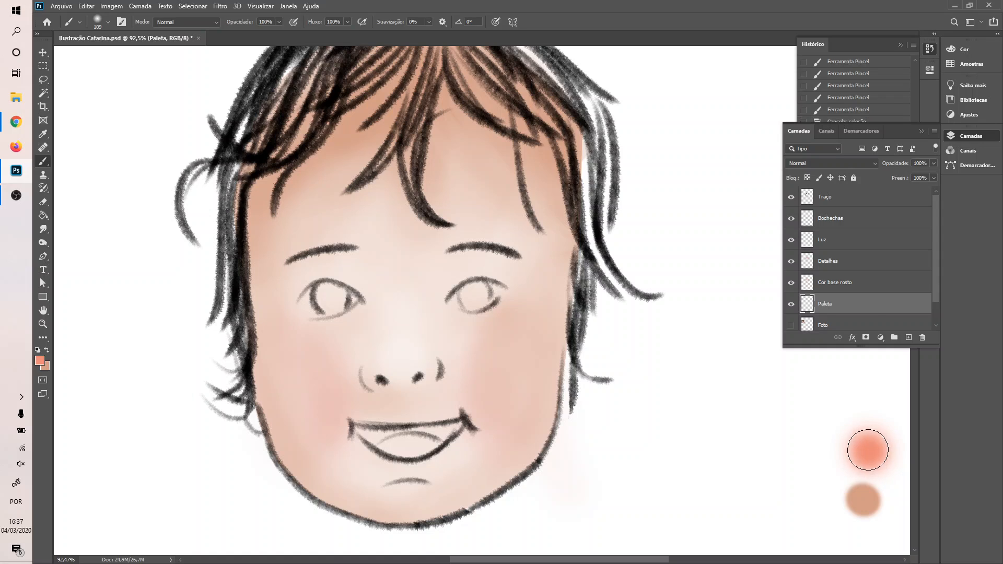
# - Reload the Rosto path as a selection and brush colour beside and below the right eye on the Bochechas layer
pyautogui.click(860, 222)
pyautogui.moveTo(547, 271)
pyautogui.mouseDown()
pyautogui.moveTo(528, 375)
pyautogui.moveTo(543, 336)
pyautogui.mouseUp()
pyautogui.hotkey('ctrl', 'z')
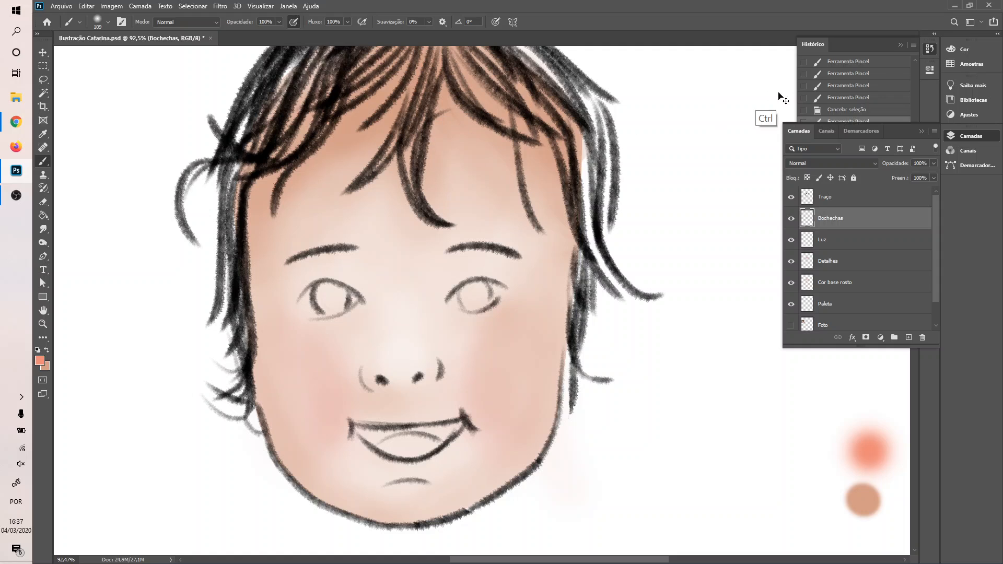
pyautogui.click(867, 131)
pyautogui.keyDown('ctrl'); pyautogui.click(797, 154); pyautogui.keyUp('ctrl')
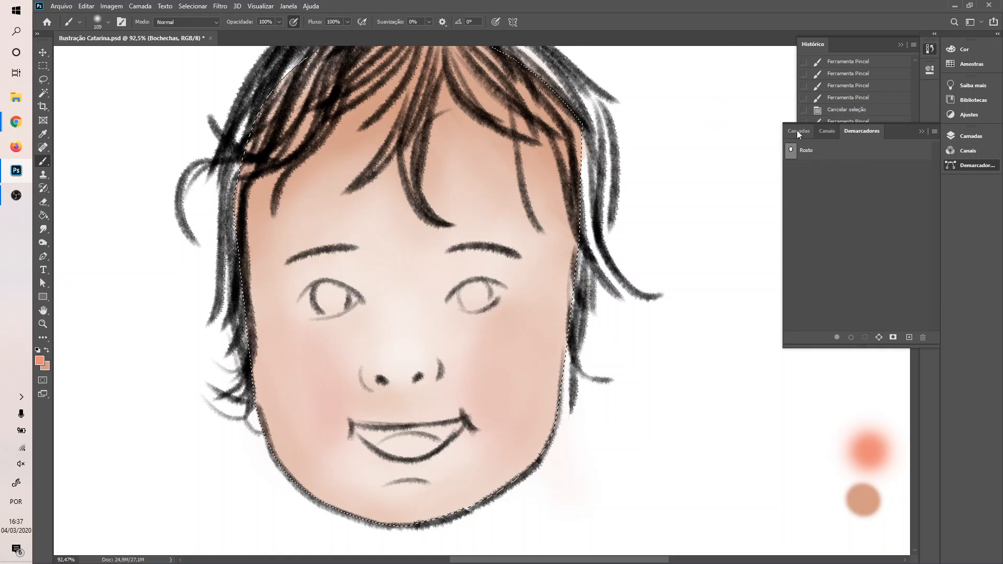
pyautogui.click(798, 130)
pyautogui.moveTo(508, 343)
pyautogui.mouseDown()
pyautogui.moveTo(533, 340)
pyautogui.moveTo(561, 257)
pyautogui.moveTo(530, 397)
pyautogui.moveTo(549, 392)
pyautogui.moveTo(579, 410)
pyautogui.moveTo(544, 290)
pyautogui.moveTo(565, 236)
pyautogui.moveTo(539, 242)
pyautogui.mouseUp()
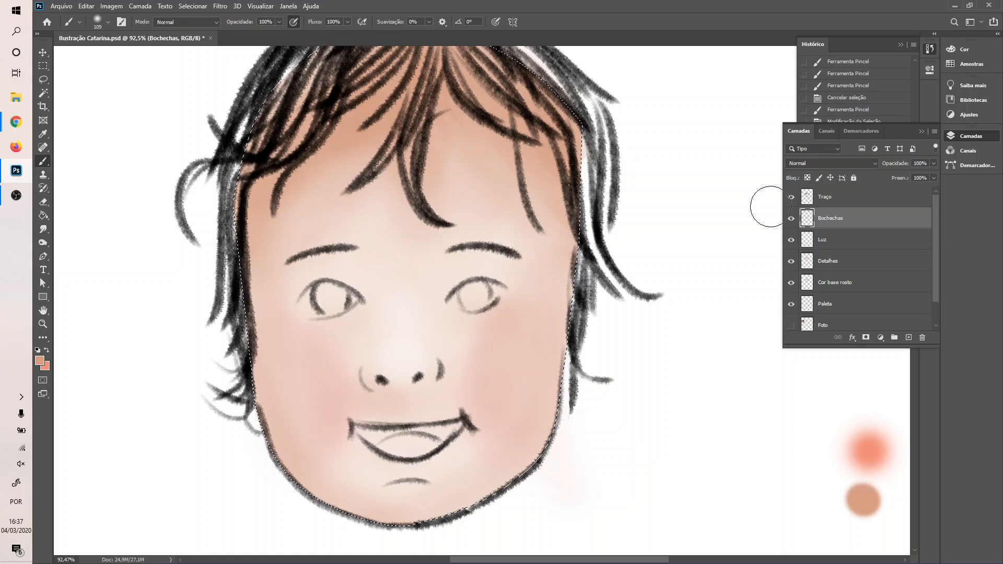
# - Dab peach shading on the forehead, between the eyes and around both eyelids on the Detalhes layer
pyautogui.click(844, 264)
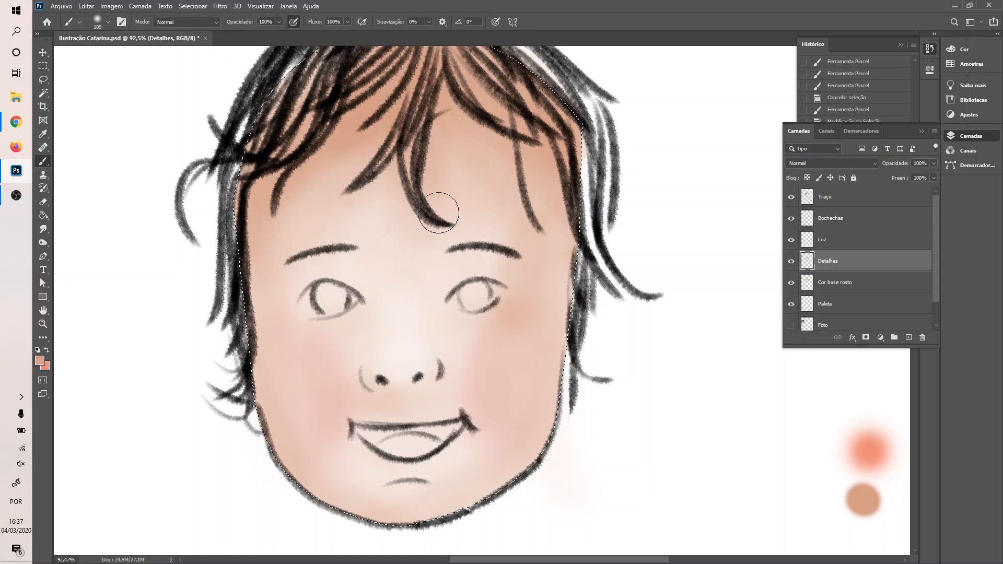
pyautogui.click(459, 170)
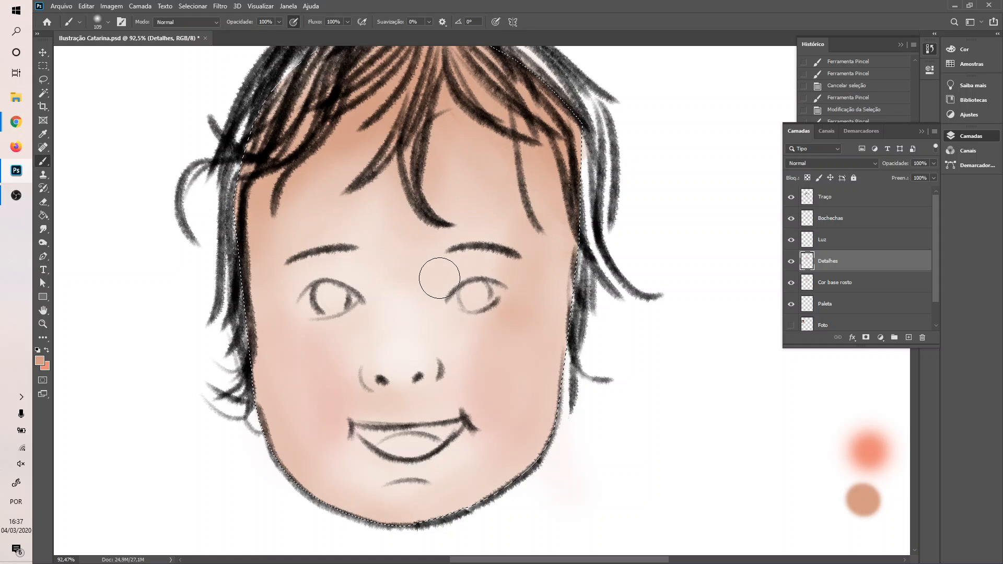
pyautogui.click(418, 283)
pyautogui.click(322, 273)
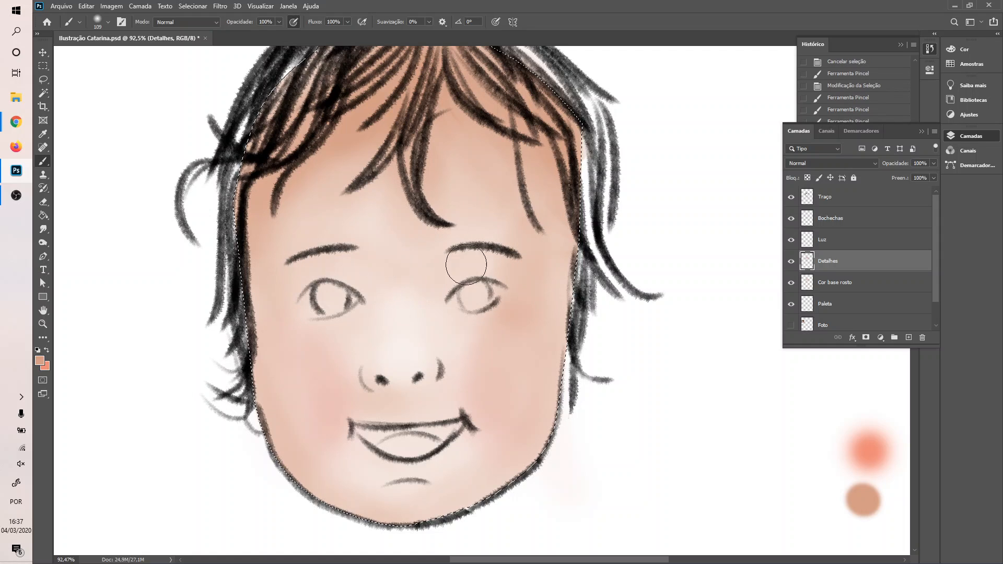
pyautogui.click(522, 275)
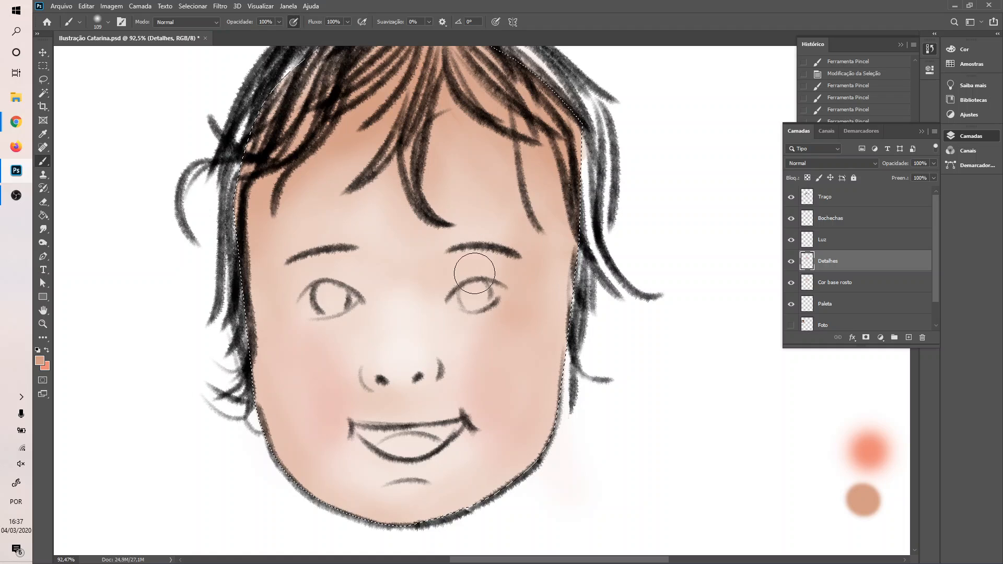
pyautogui.click(325, 291)
# - Change the background colour to white and swap it with the foreground colour
pyautogui.click(45, 366)
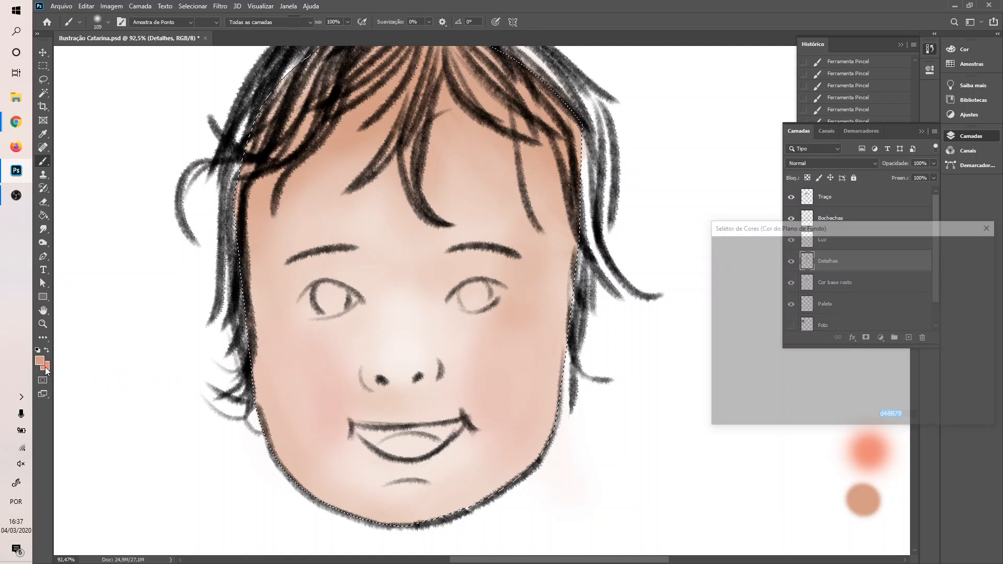
pyautogui.click(705, 263)
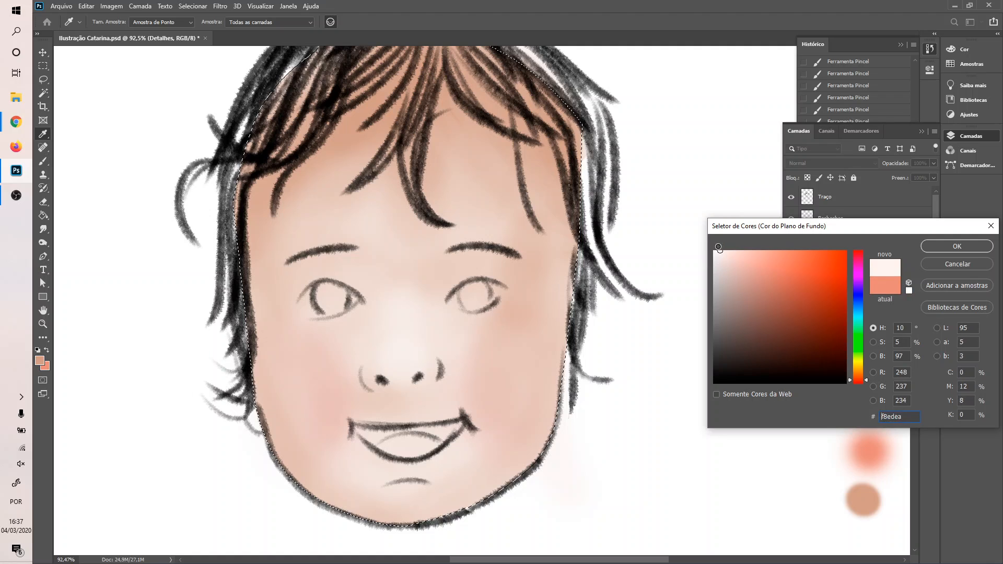
pyautogui.click(959, 247)
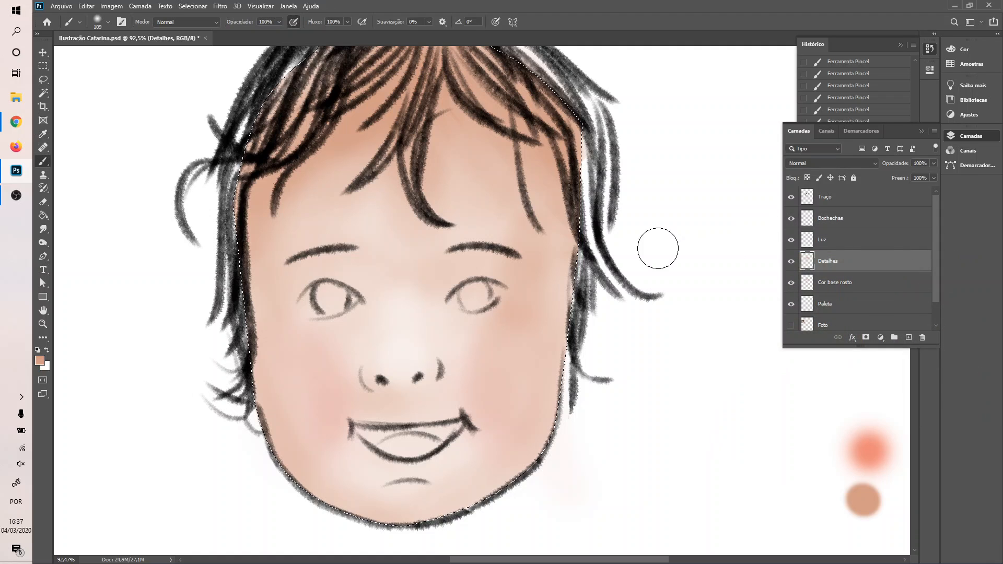
pyautogui.press('x')
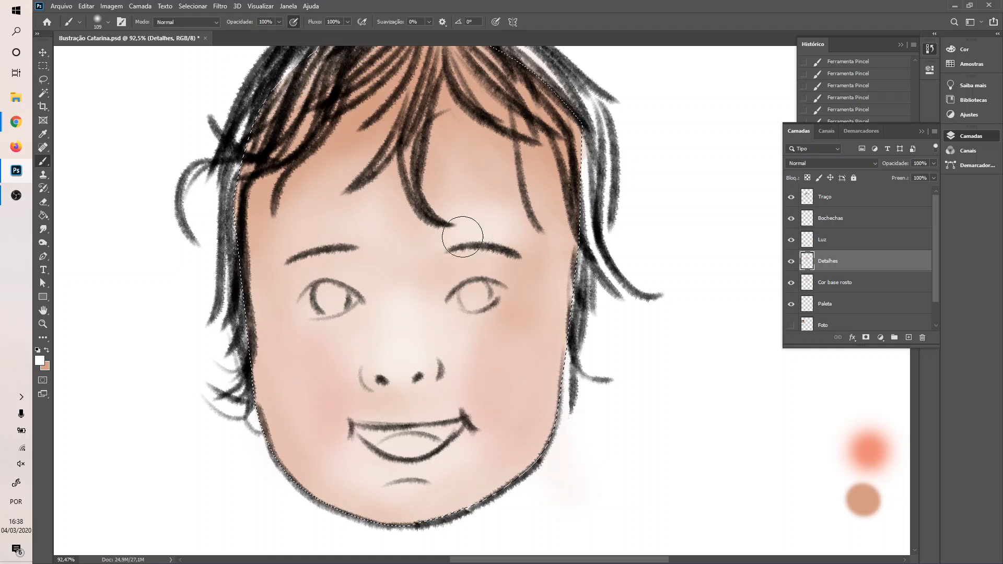
pyautogui.moveTo(515, 227); pyautogui.dragTo(601, 225)
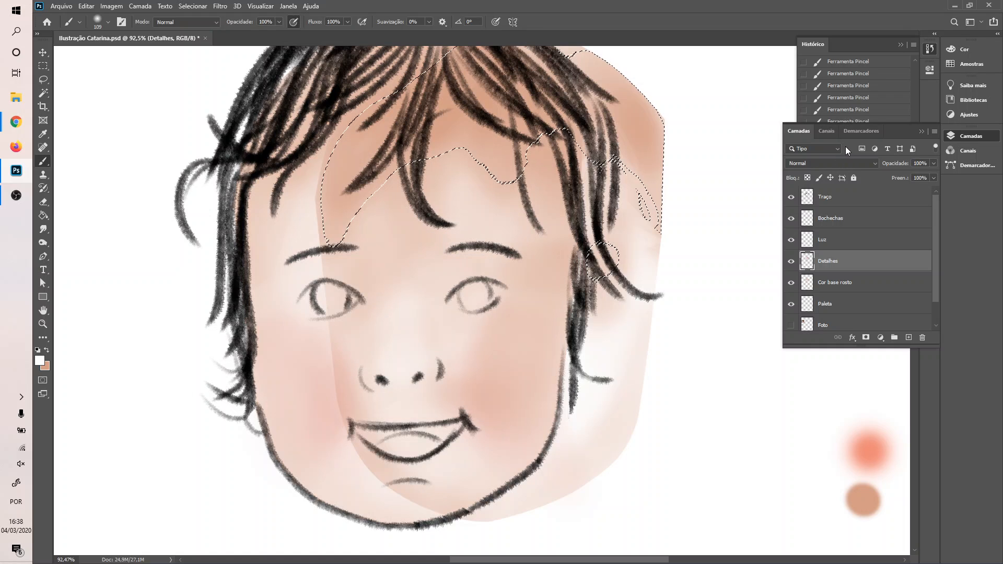
pyautogui.hotkey('ctrl', 'z')
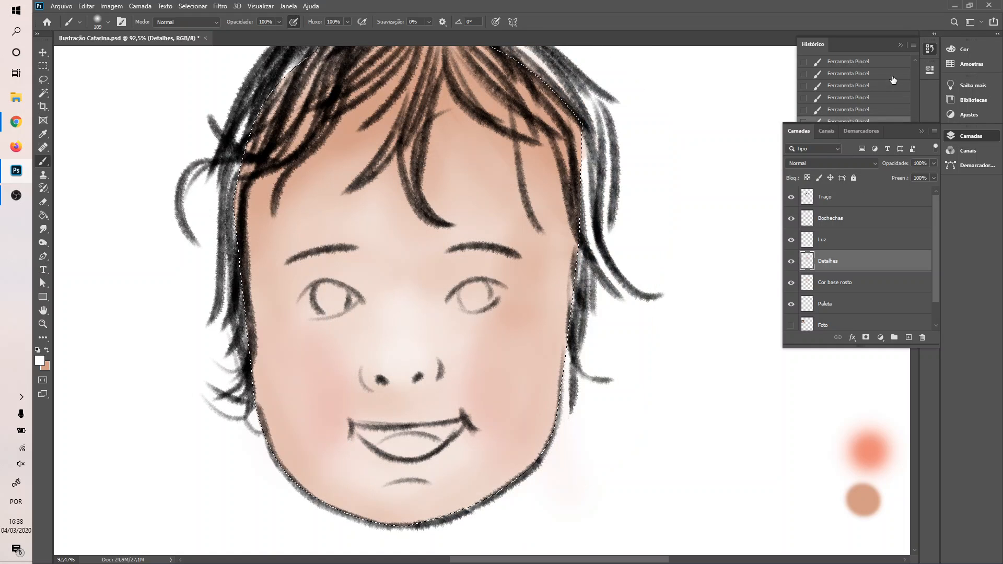
pyautogui.click(882, 46)
pyautogui.click(874, 110)
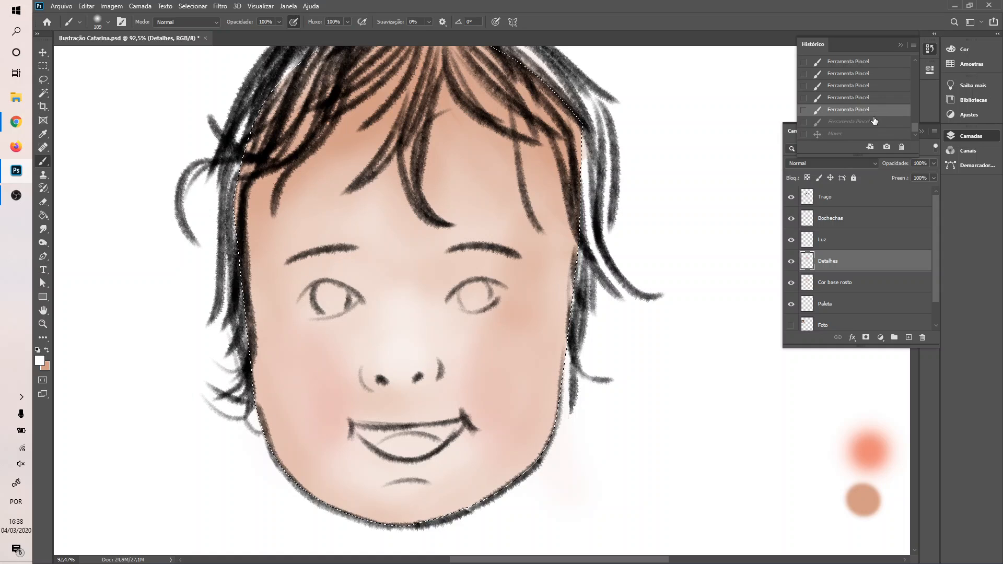
# - Step one brush stroke back in the history and brush soft white light around both eyebrows on the Detalhes layer
pyautogui.click(865, 97)
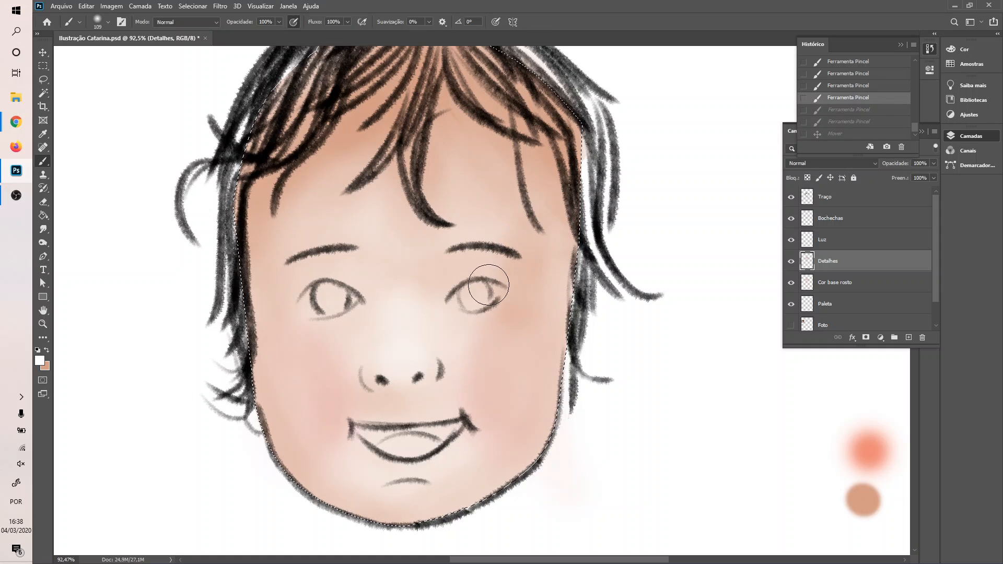
pyautogui.moveTo(444, 284)
pyautogui.mouseDown()
pyautogui.moveTo(517, 255)
pyautogui.moveTo(497, 232)
pyautogui.moveTo(517, 248)
pyautogui.mouseUp()
pyautogui.hotkey('ctrl', 'z')
pyautogui.hotkey('ctrl', 'z')
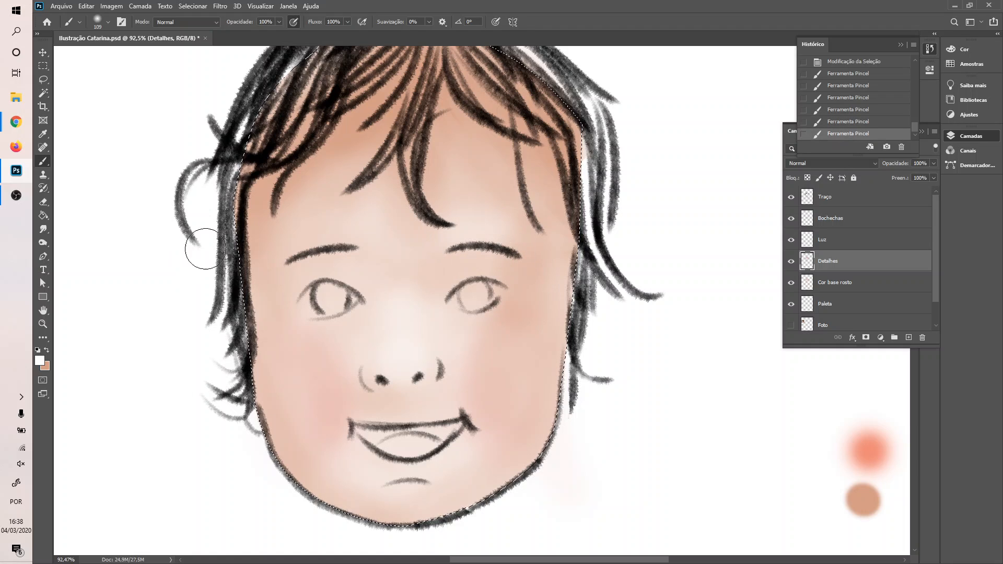
pyautogui.moveTo(280, 248)
pyautogui.mouseDown()
pyautogui.moveTo(360, 230)
pyautogui.moveTo(374, 242)
pyautogui.mouseUp()
pyautogui.hotkey('ctrl', 'z')
pyautogui.moveTo(280, 246); pyautogui.dragTo(354, 236)
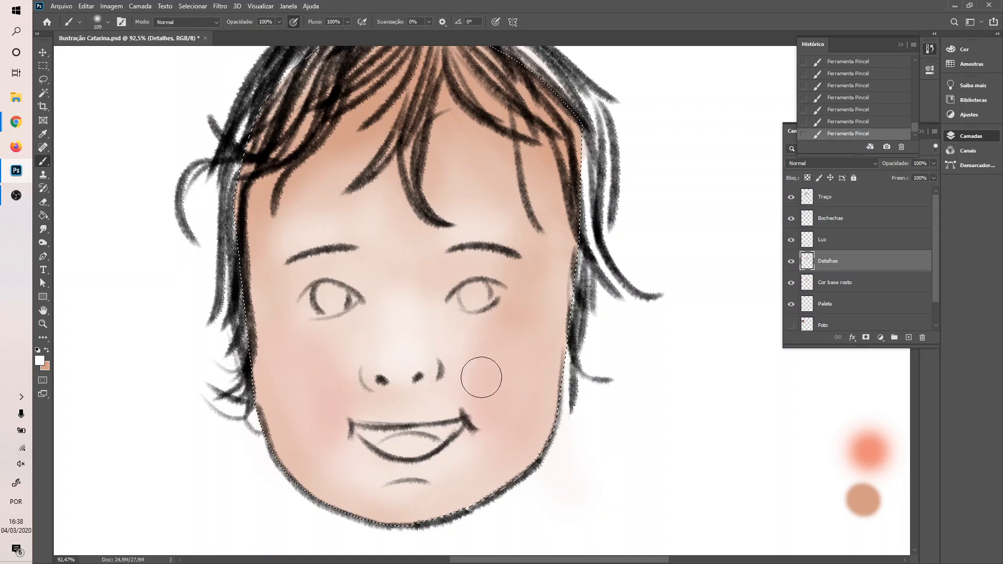
# - Retouch the face shading on the Detalhes layer, alternating peach and white and undoing unwanted strokes
pyautogui.press('x')
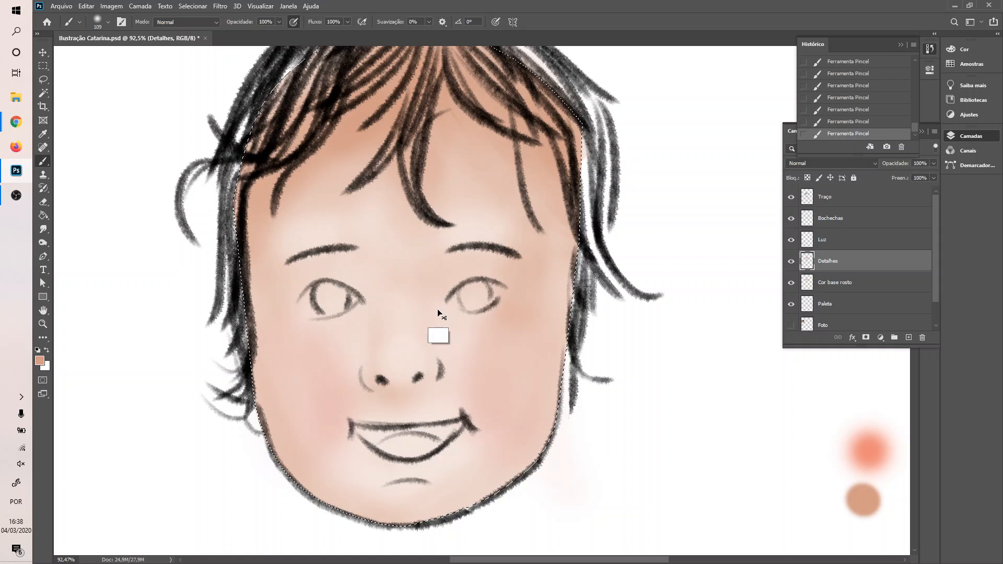
pyautogui.hotkey('ctrl', 'z')
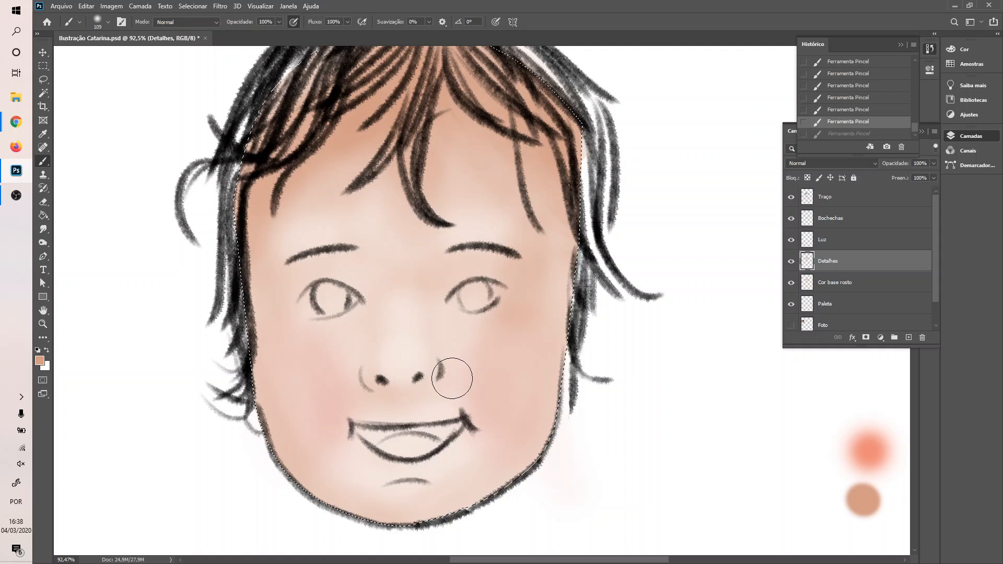
pyautogui.hotkey('ctrl', 'shift', 'z')
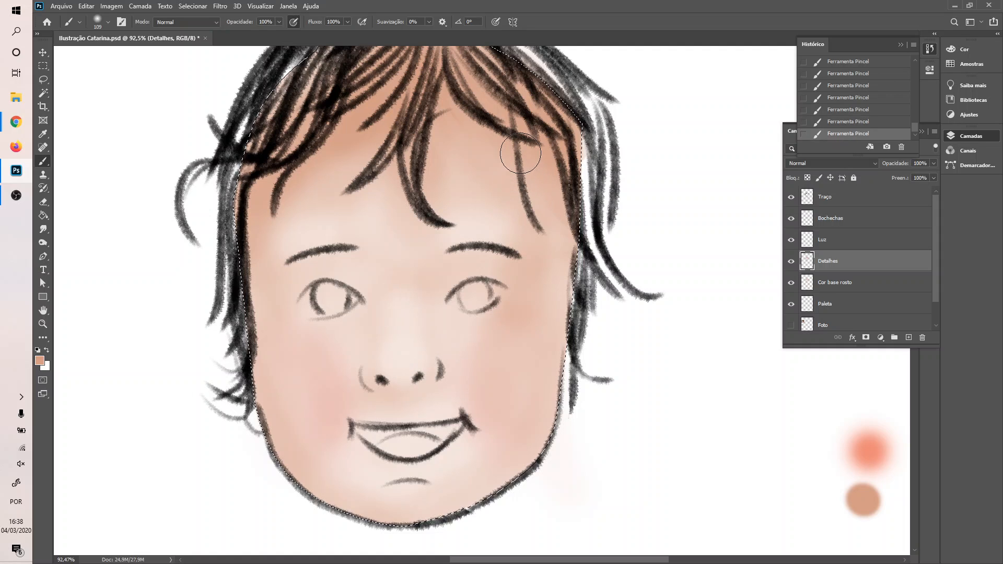
pyautogui.press('x')
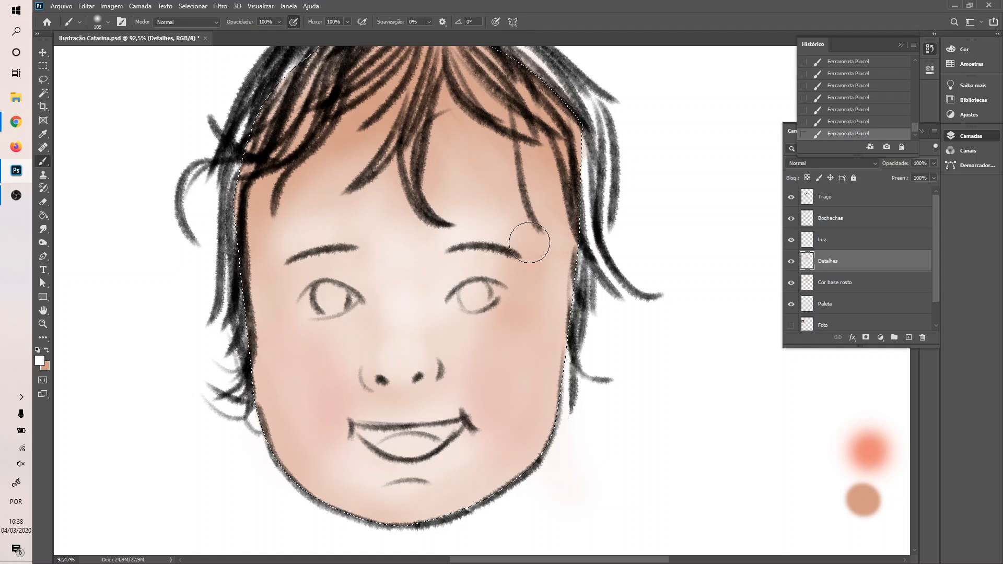
pyautogui.hotkey('ctrl', 'z')
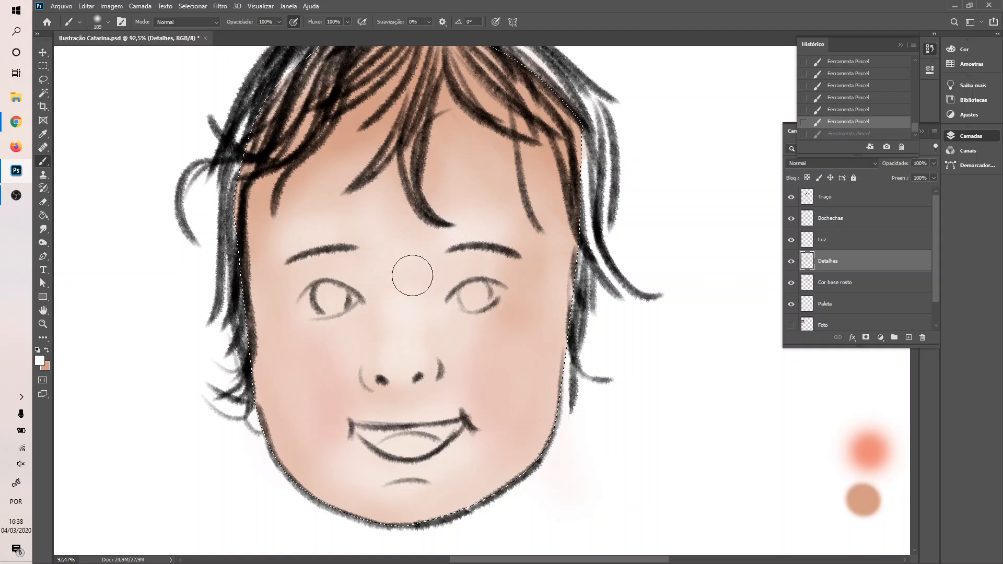
pyautogui.hotkey('ctrl', 'shift', 'z')
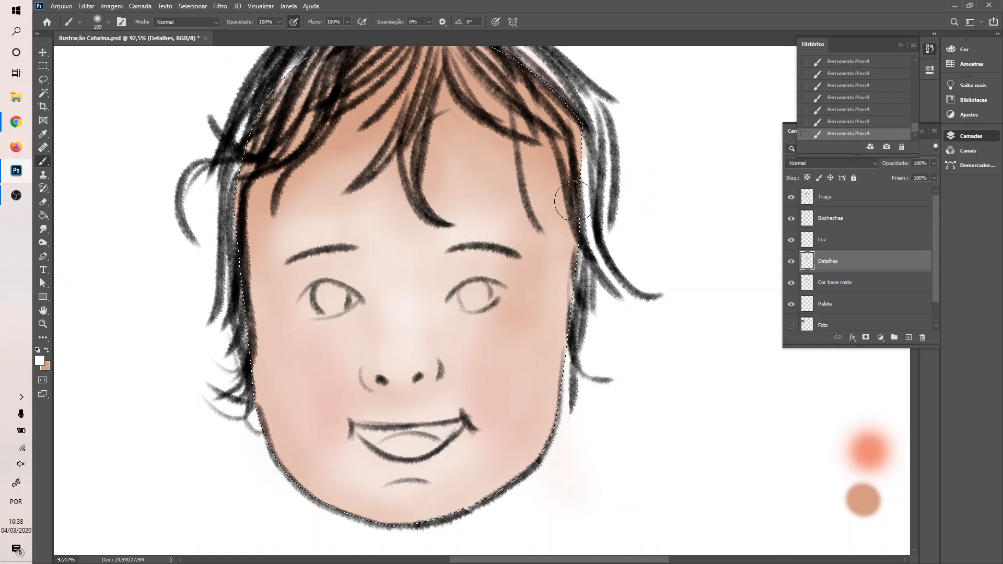
pyautogui.press('x')
pyautogui.hotkey('ctrl', 'z')
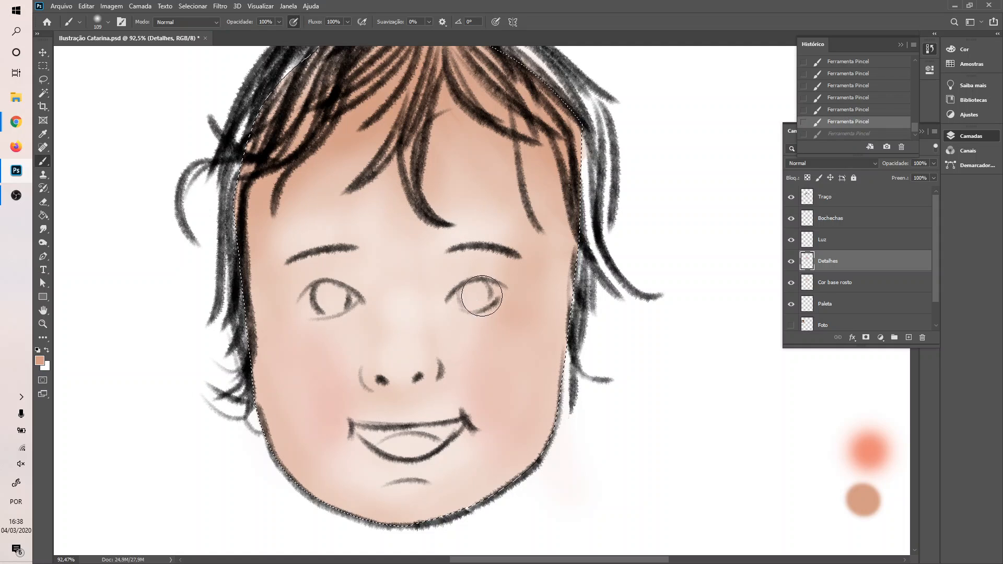
# - Lower the opacity of the Luz layer to 66%
pyautogui.click(847, 241)
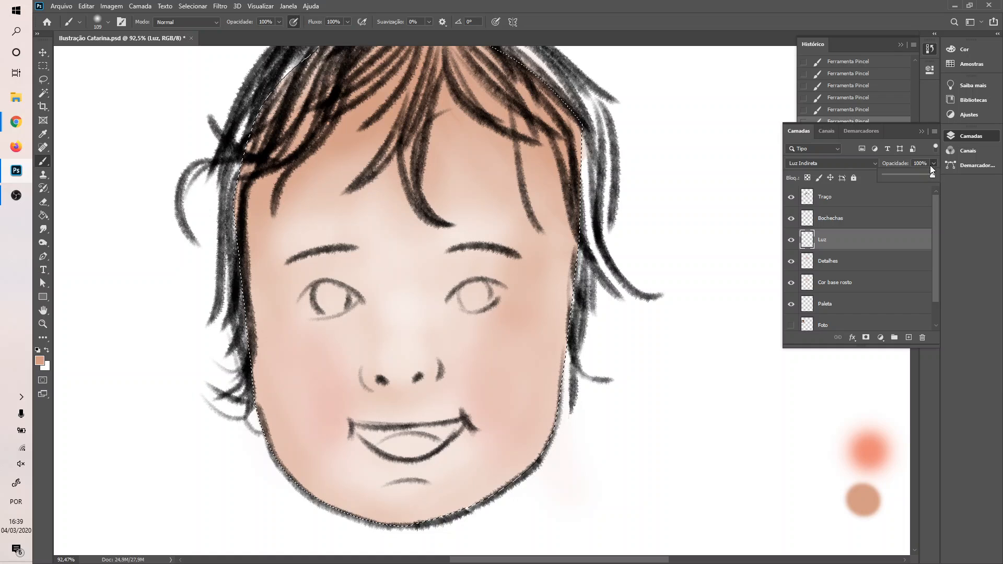
pyautogui.moveTo(919, 175); pyautogui.dragTo(905, 176)
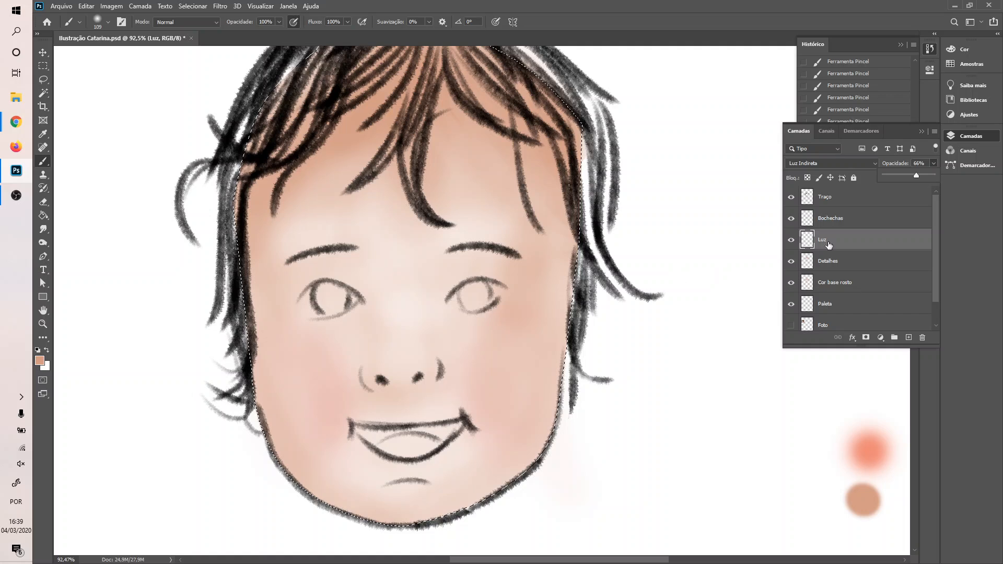
# - Create a new path and draw a rough three-point outline around the left eye with the Pen tool
pyautogui.click(863, 132)
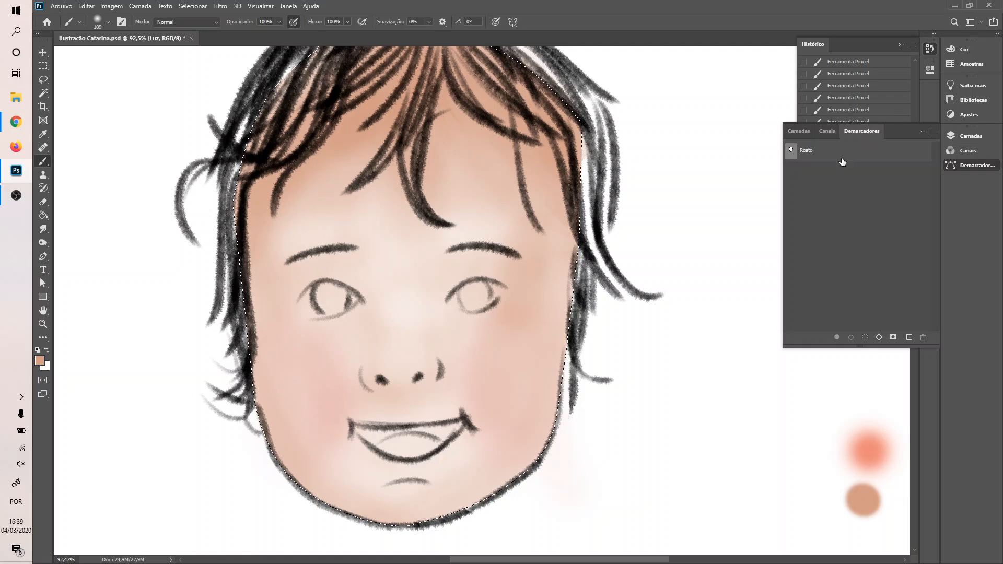
pyautogui.click(909, 337)
pyautogui.scroll(10, 261, 272)
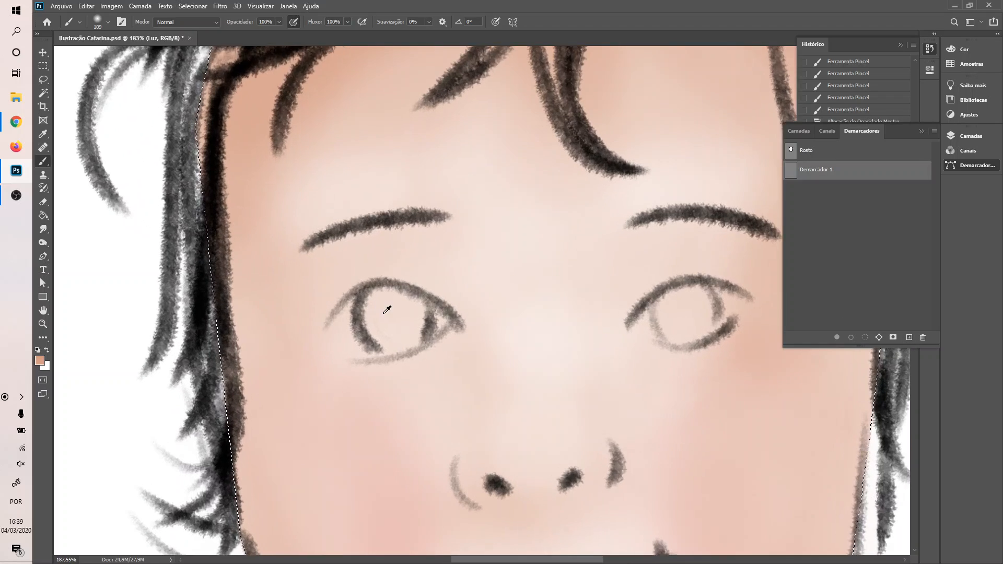
pyautogui.press('p')
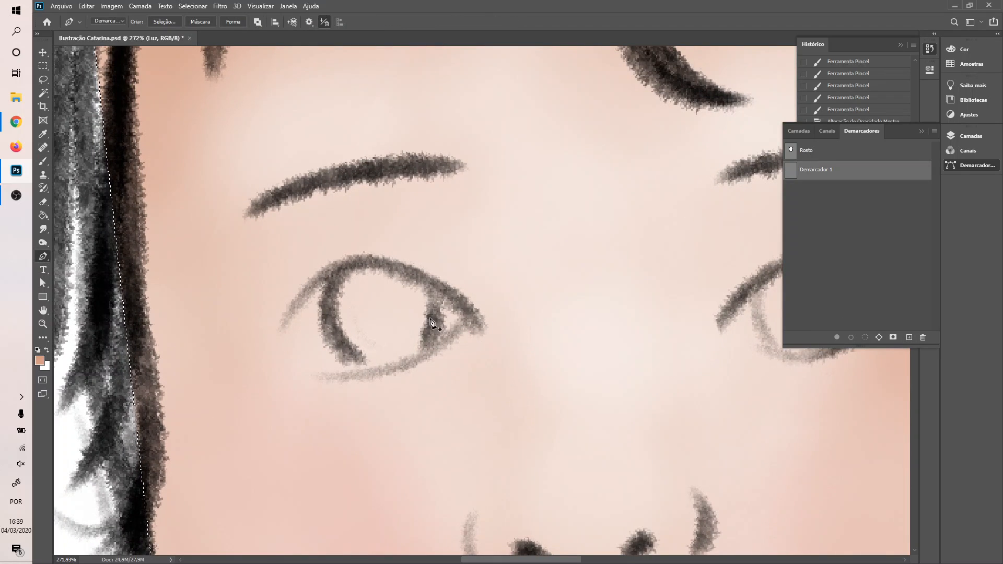
pyautogui.click(477, 318)
pyautogui.click(276, 338)
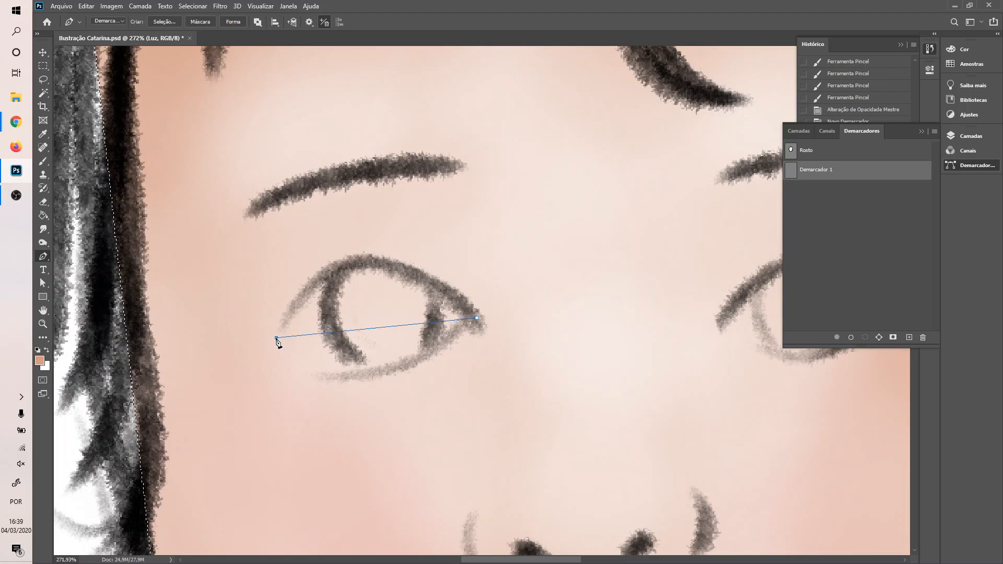
pyautogui.click(380, 371)
# - Add anchor points to the left eye outline and move them so the path follows the upper and lower eyelids
pyautogui.click(377, 329)
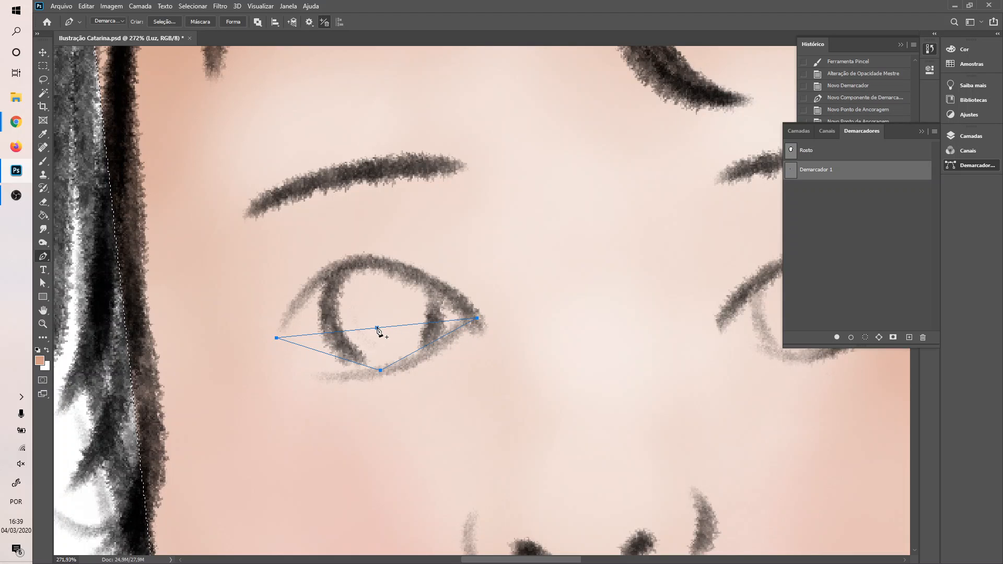
pyautogui.press('a')
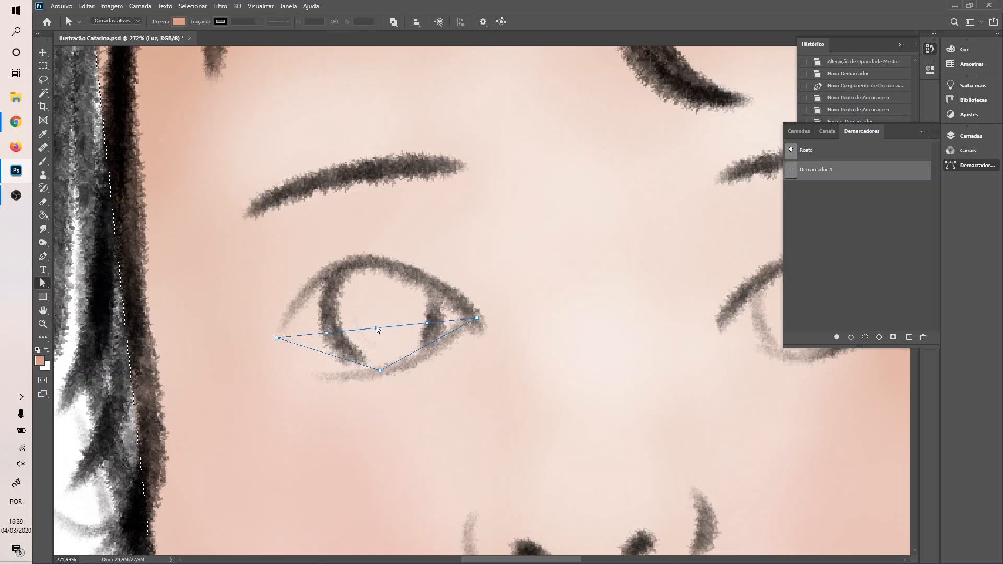
pyautogui.moveTo(377, 327); pyautogui.dragTo(359, 258)
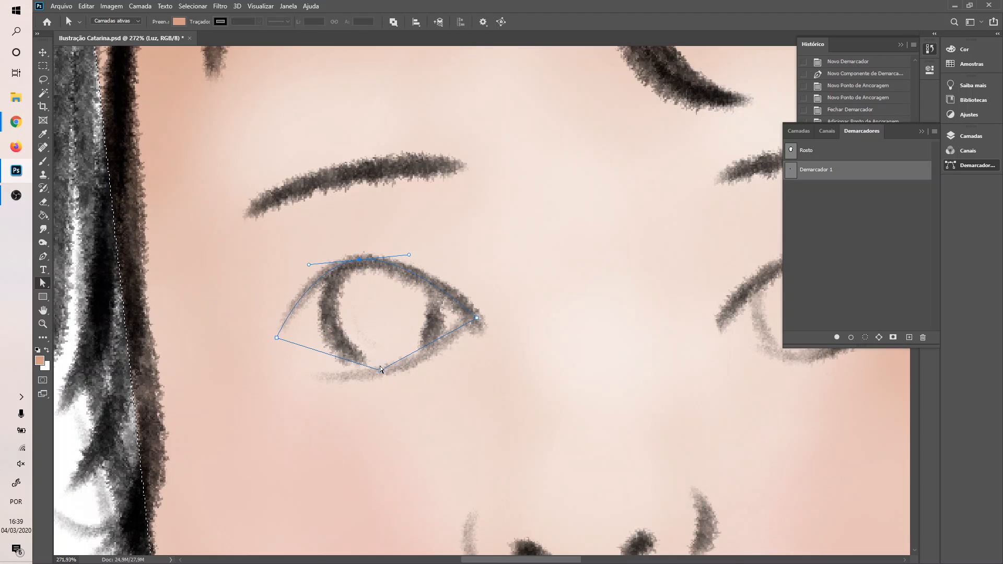
pyautogui.press('p')
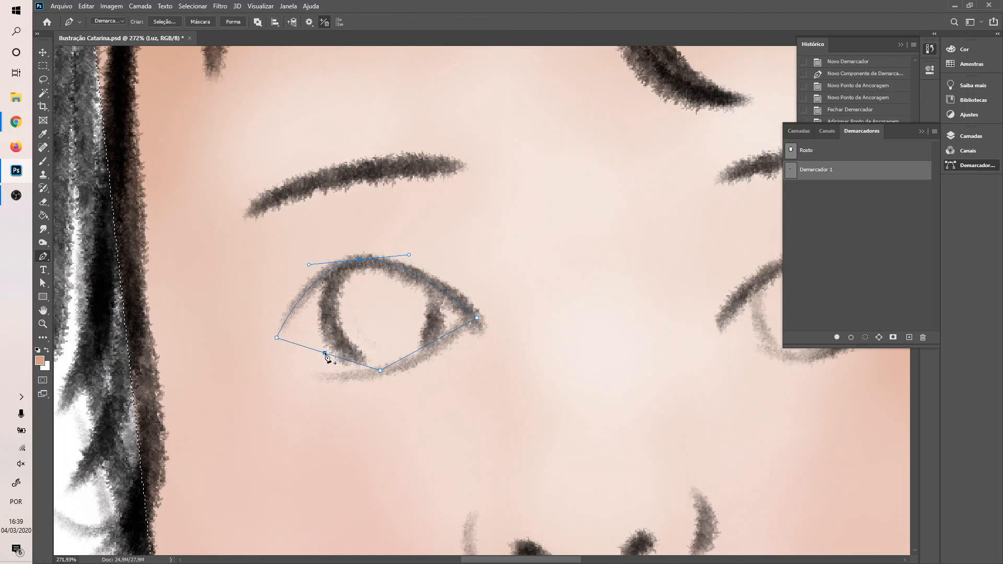
pyautogui.press('a')
pyautogui.moveTo(326, 355); pyautogui.dragTo(310, 372)
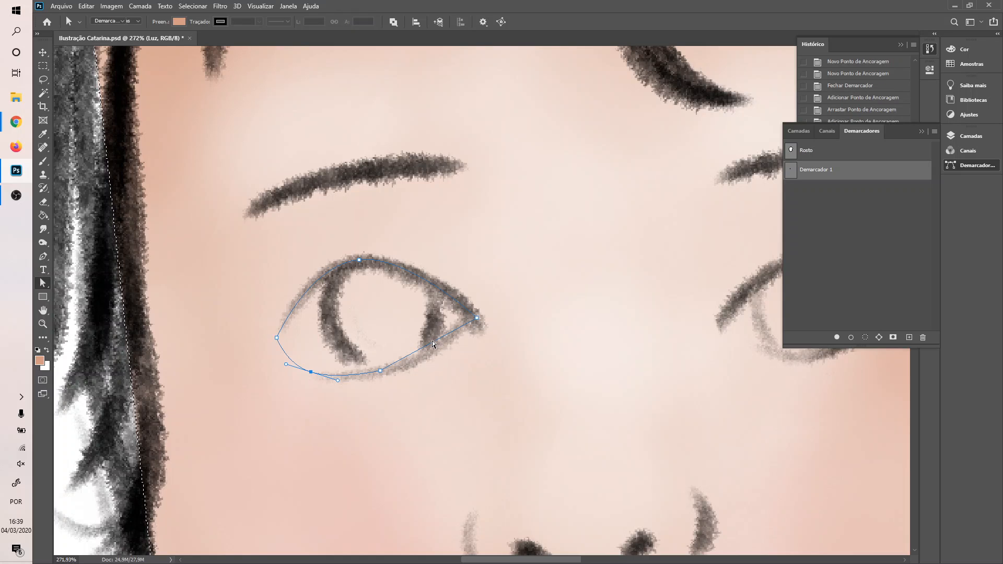
pyautogui.press('p')
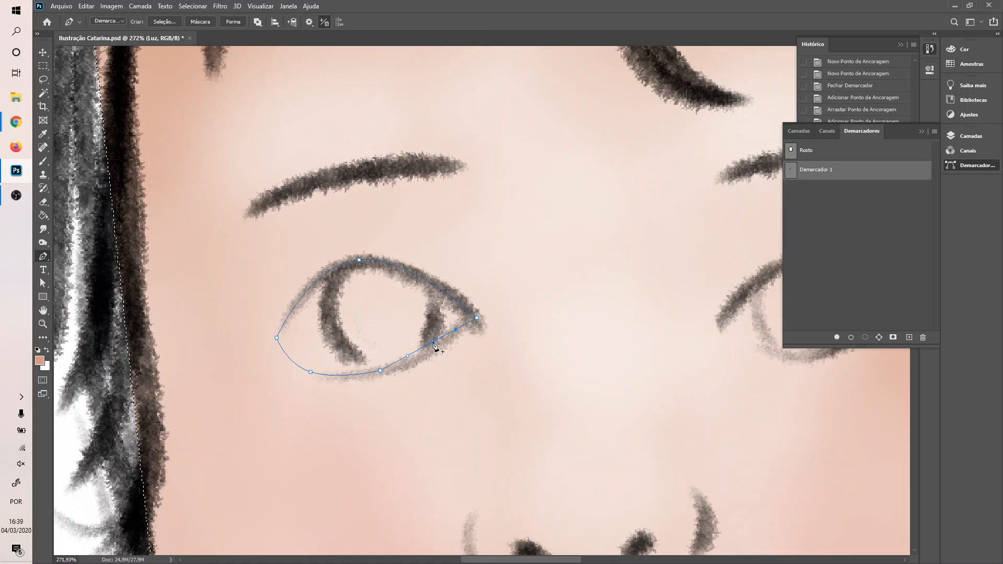
pyautogui.press('a')
pyautogui.moveTo(434, 344); pyautogui.dragTo(439, 350)
# - Draw a closed three-point outline around the right eye in the same path
pyautogui.hscroll(3, 504, 361)
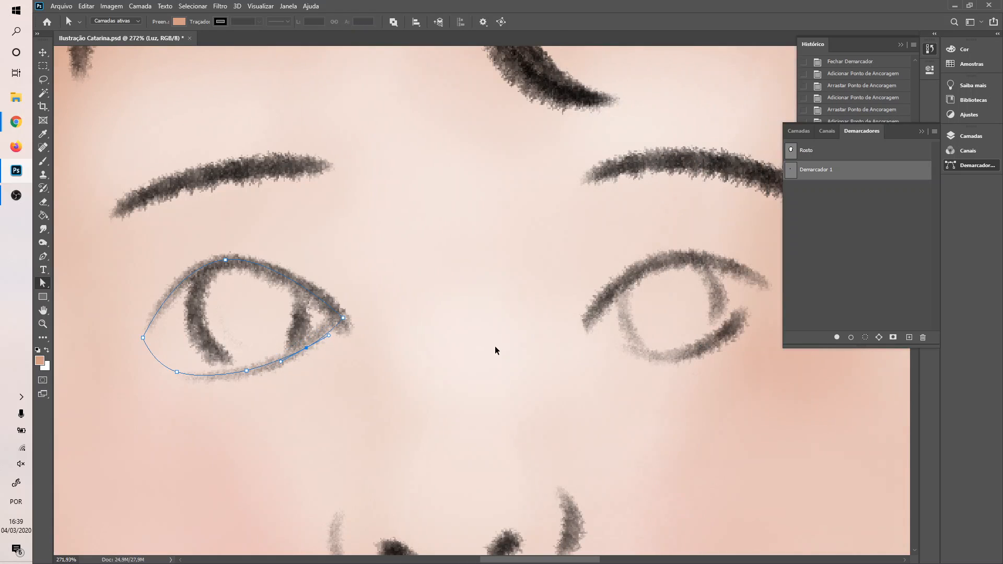
pyautogui.hscroll(3, 494, 346)
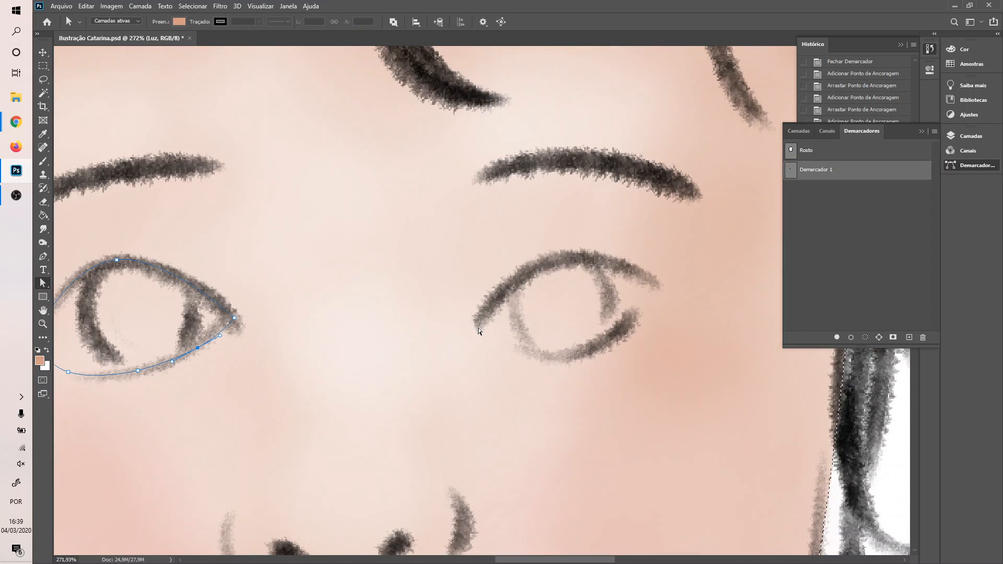
pyautogui.press('p')
pyautogui.click(475, 323)
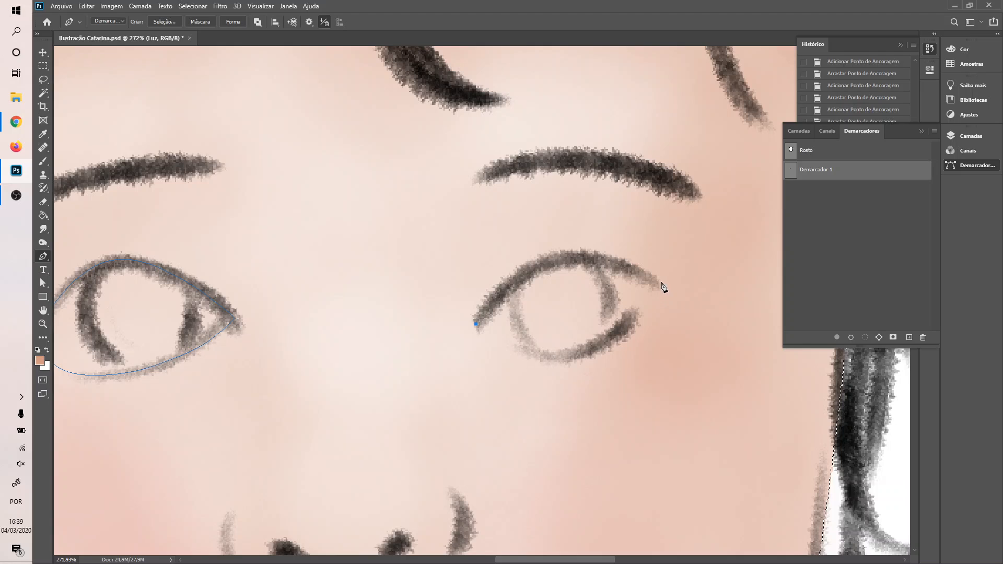
pyautogui.click(657, 284)
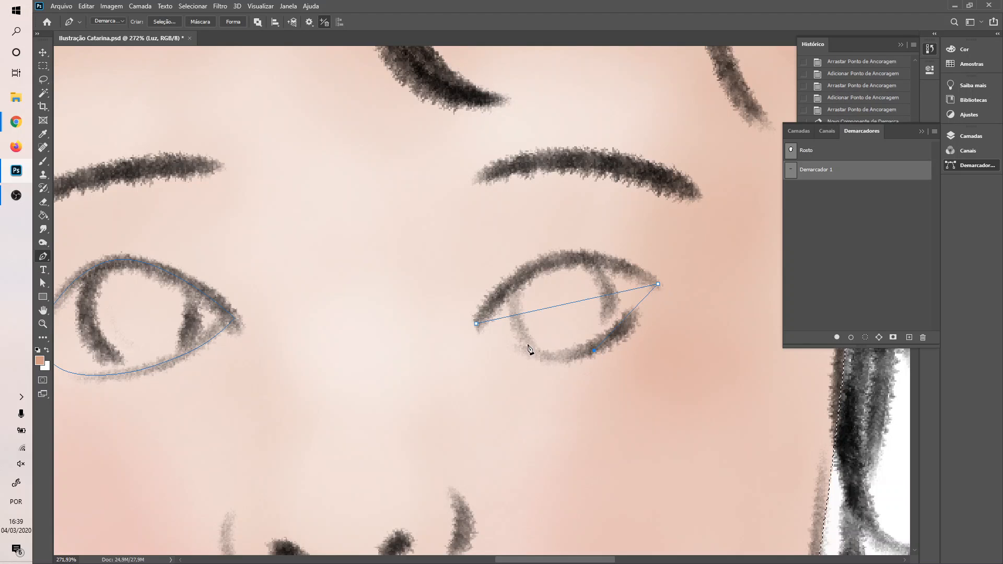
pyautogui.click(476, 324)
# - Add anchor points to the right eye outline and move them so its edges curve along both eyelids
pyautogui.click(566, 303)
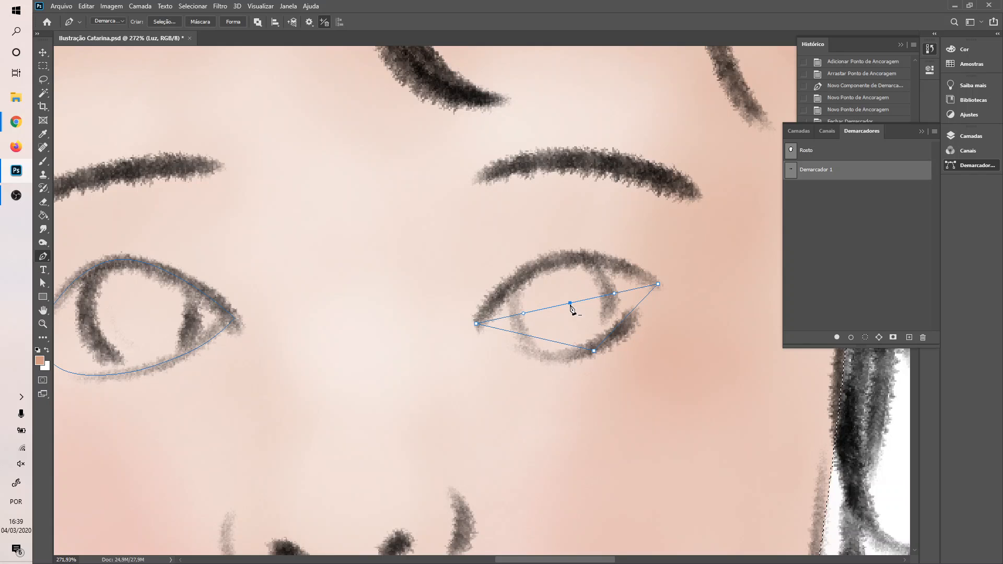
pyautogui.press('a')
pyautogui.moveTo(570, 303); pyautogui.dragTo(553, 261)
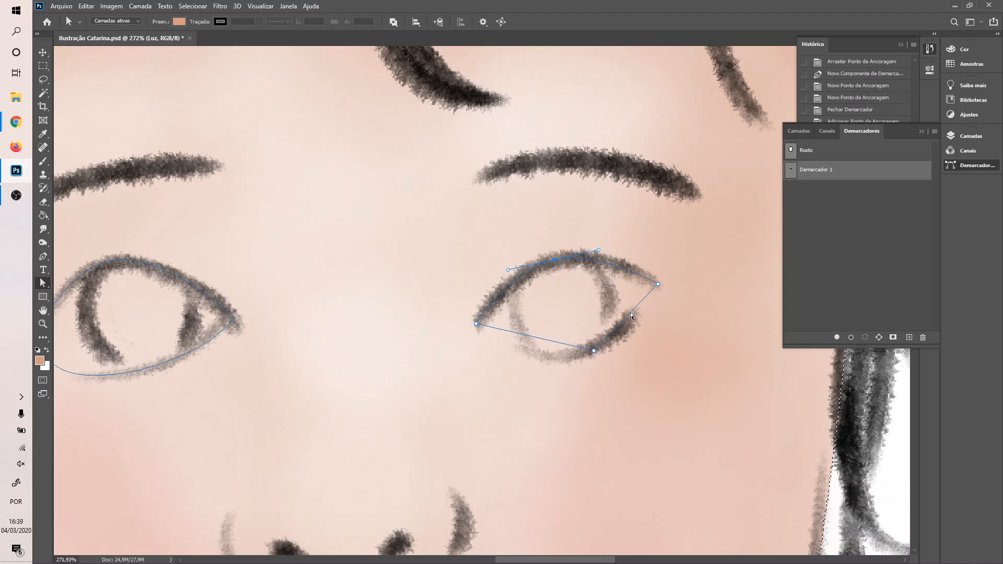
pyautogui.press('p')
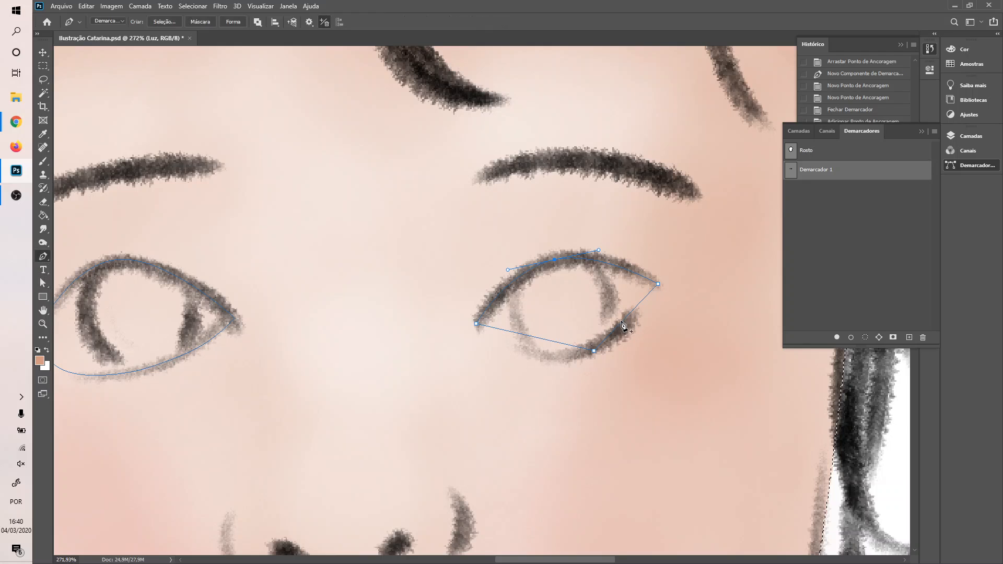
pyautogui.click(629, 313)
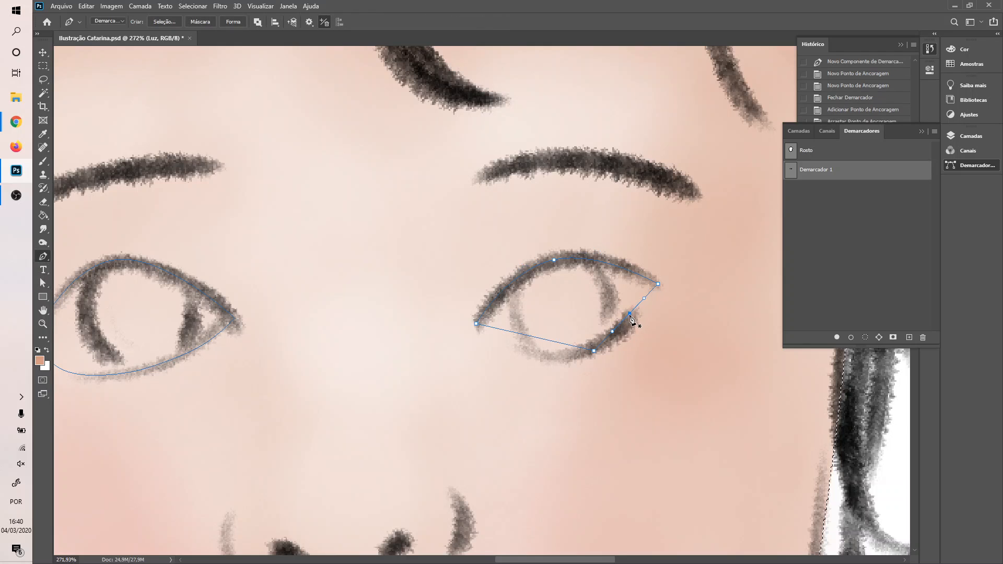
pyautogui.press('a')
pyautogui.moveTo(630, 315); pyautogui.dragTo(636, 319)
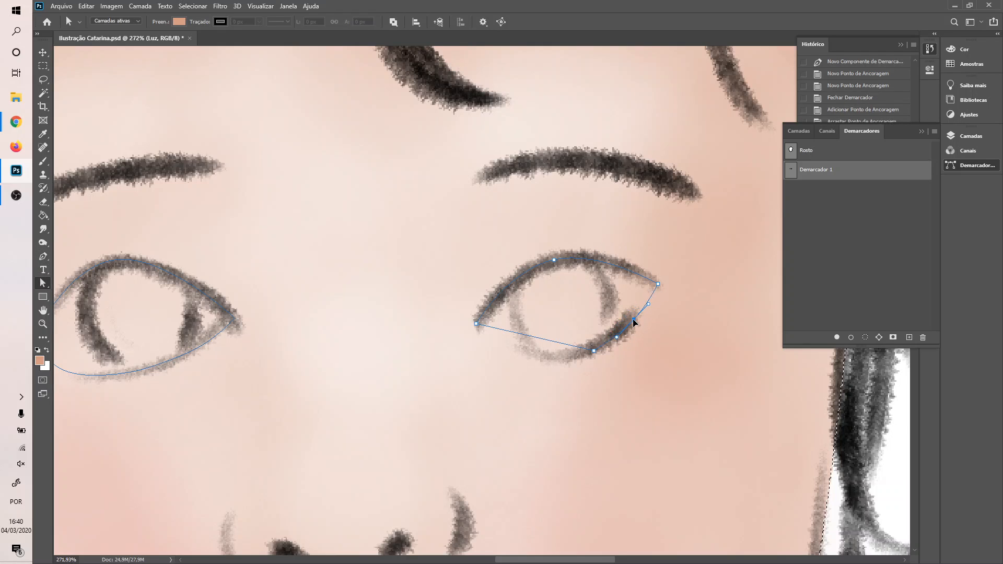
pyautogui.press('p')
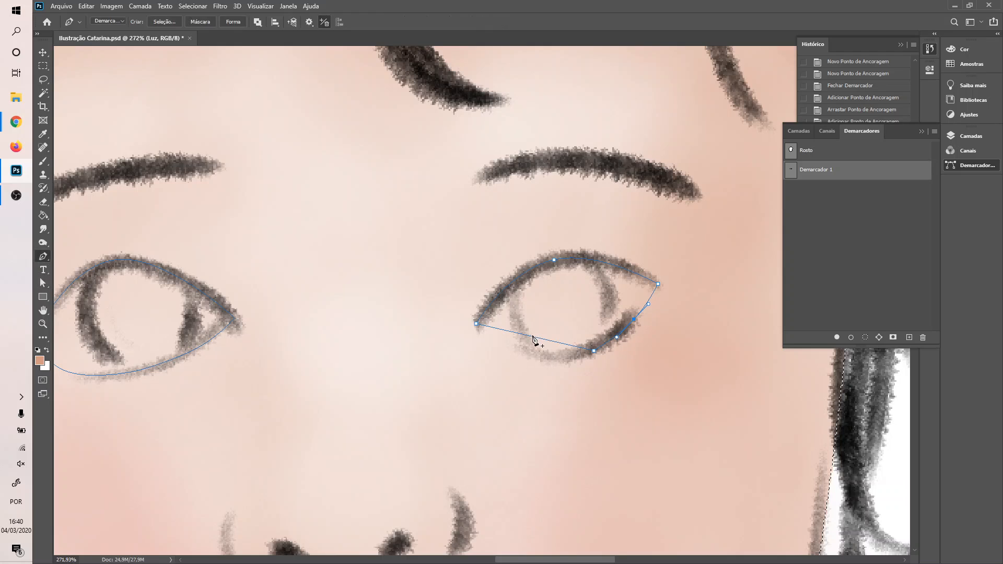
pyautogui.press('a')
pyautogui.moveTo(532, 337); pyautogui.dragTo(525, 357)
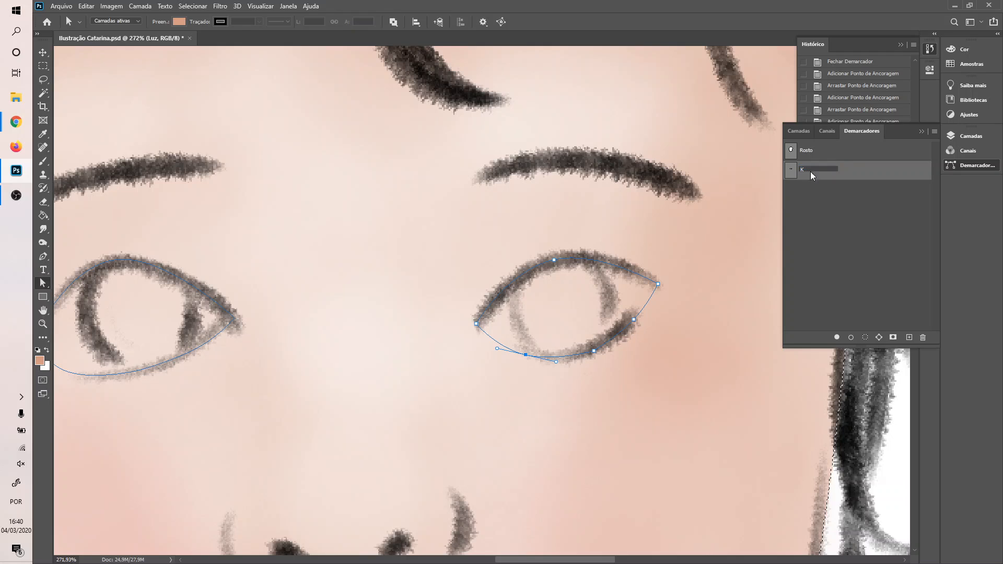
# - Rename the eye path as Olhos and load it as a selection
pyautogui.write('Olhos')
pyautogui.press('Return')
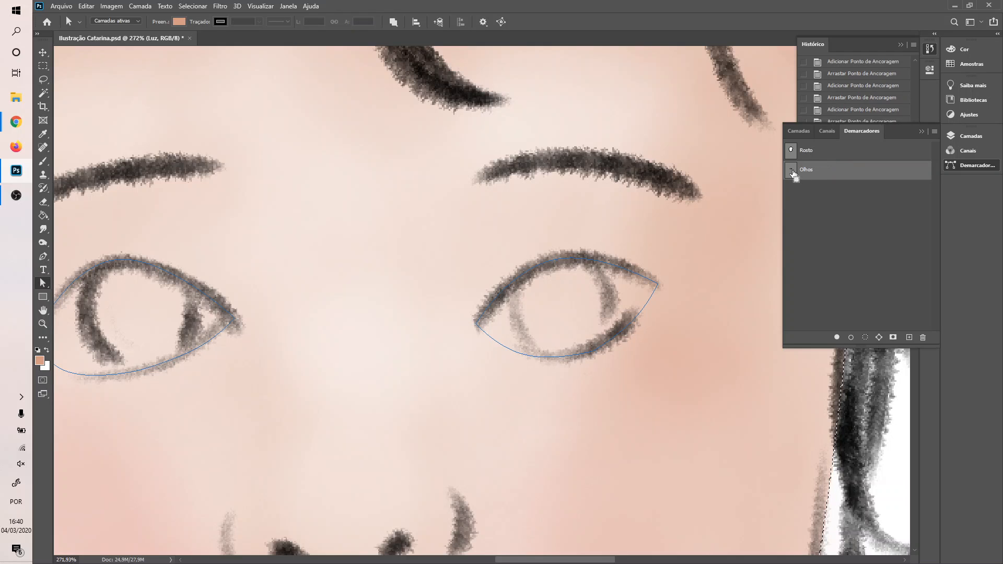
pyautogui.keyDown('ctrl'); pyautogui.click(792, 172); pyautogui.keyUp('ctrl')
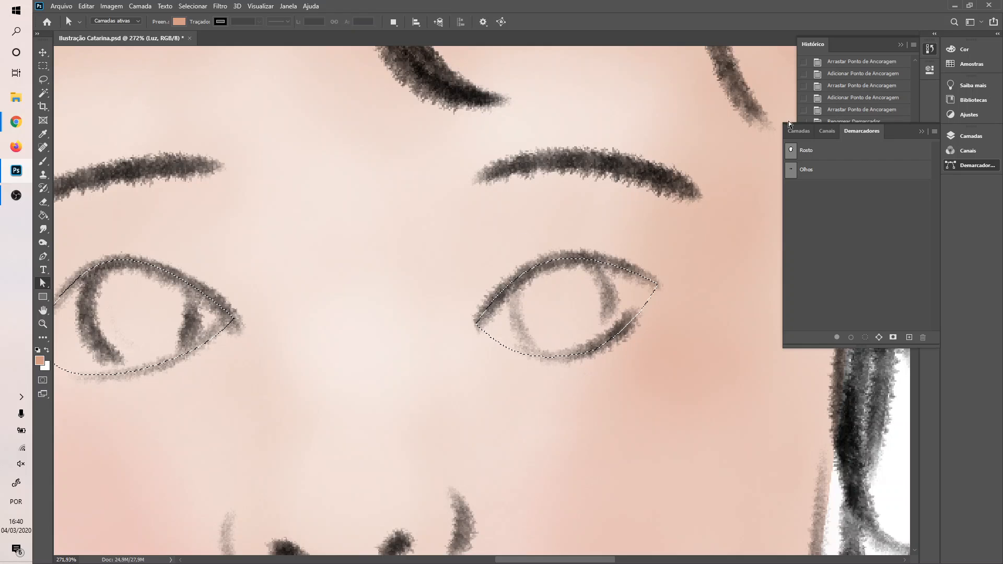
# - Group the layers from Bochechas down to Paleta and name the group Rosto
pyautogui.click(798, 131)
pyautogui.click(854, 201)
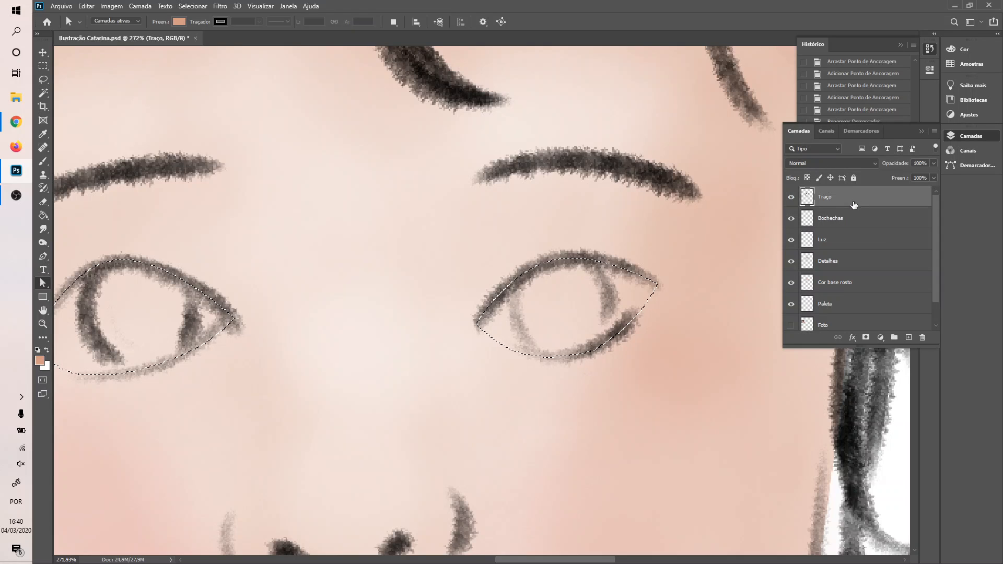
pyautogui.click(865, 219)
pyautogui.scroll(-1, 854, 261)
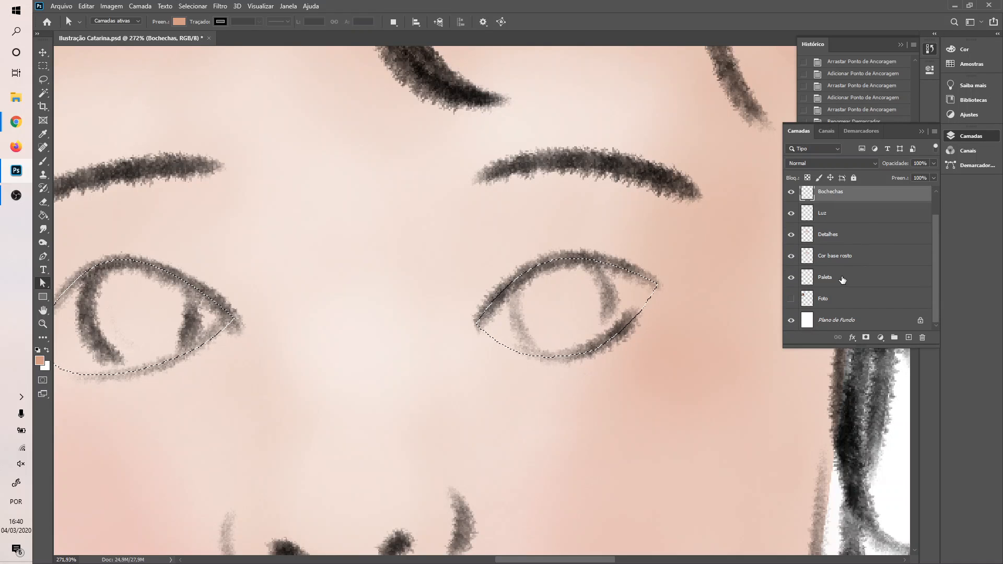
pyautogui.keyDown('shift'); pyautogui.click(844, 279); pyautogui.keyUp('shift')
pyautogui.scroll(1, 866, 260)
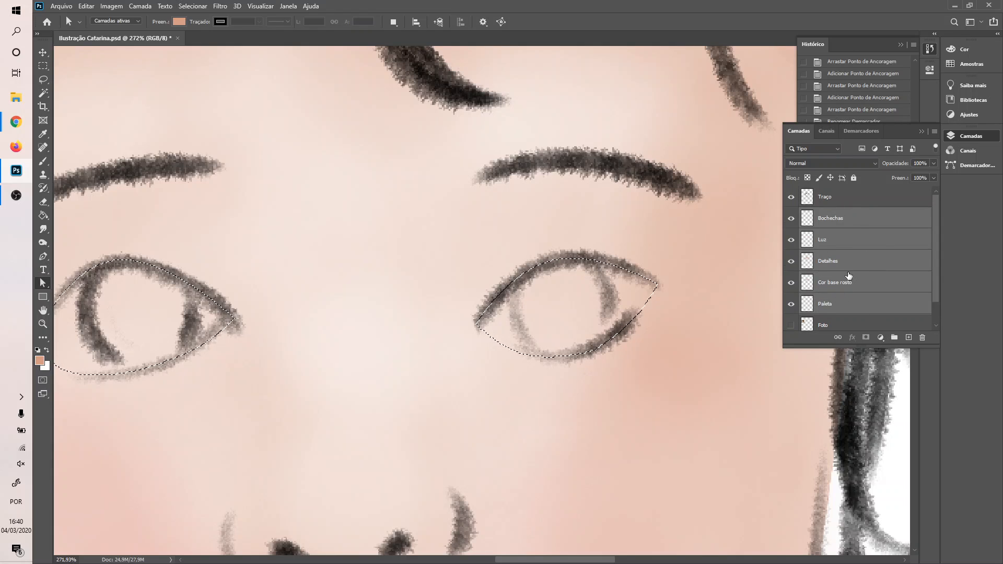
pyautogui.click(895, 339)
pyautogui.doubleClick(835, 214)
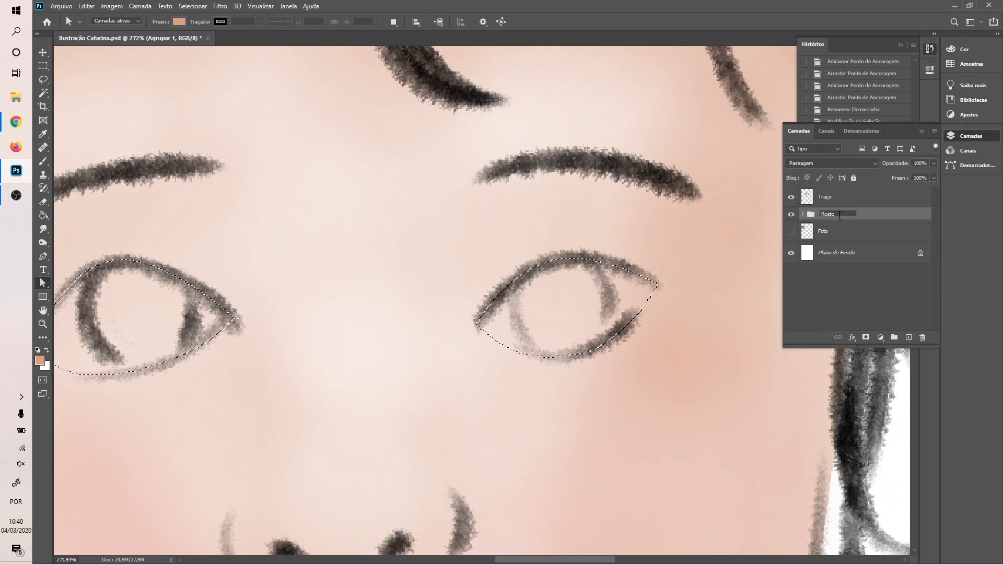
# - Create a new layer and place it between the Traço layer and the Rosto group
pyautogui.click(838, 198)
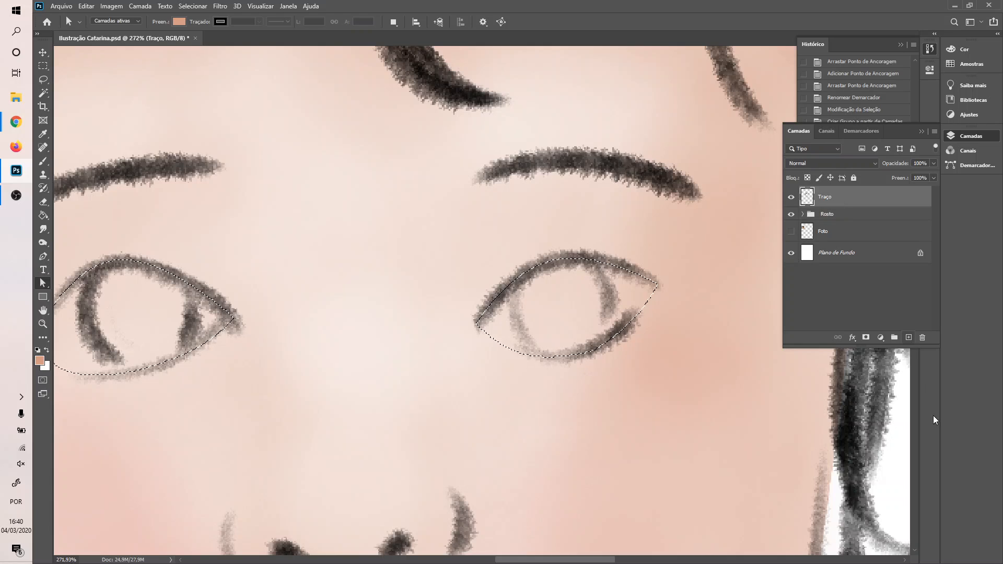
pyautogui.click(908, 338)
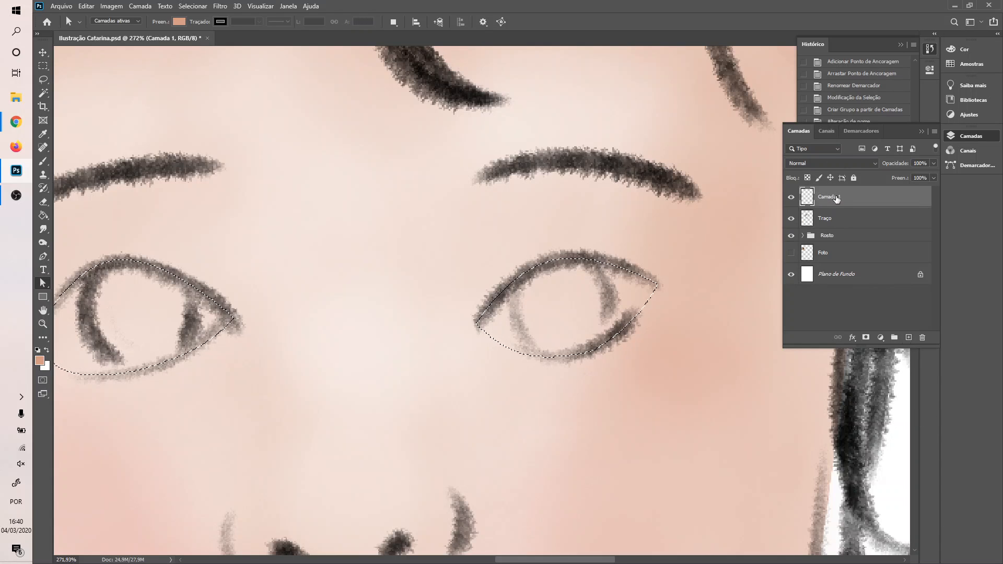
pyautogui.moveTo(836, 198); pyautogui.dragTo(835, 226)
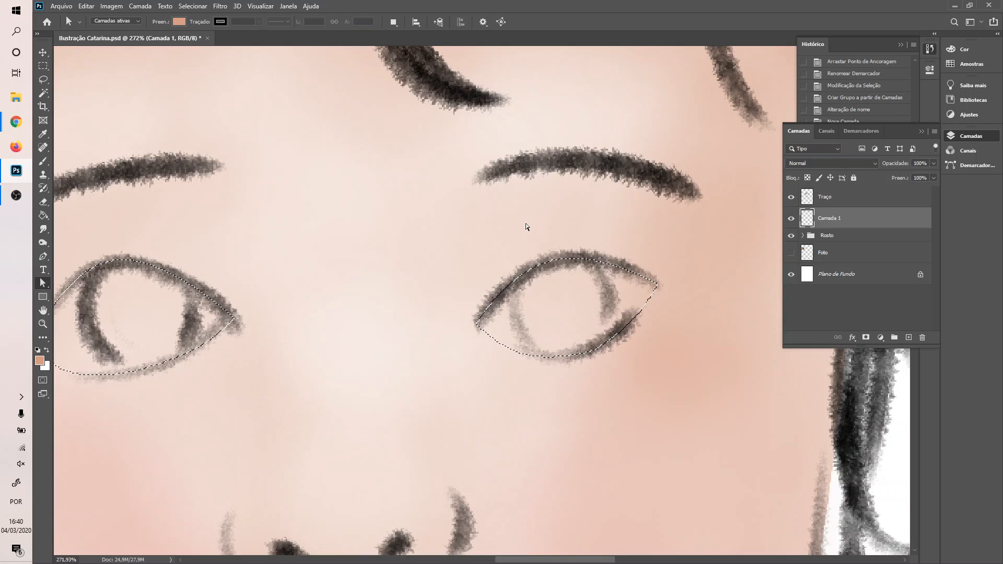
# - Paint the inside of both selected eyes white with the Brush on the new layer
pyautogui.hscroll(-2, 492, 251)
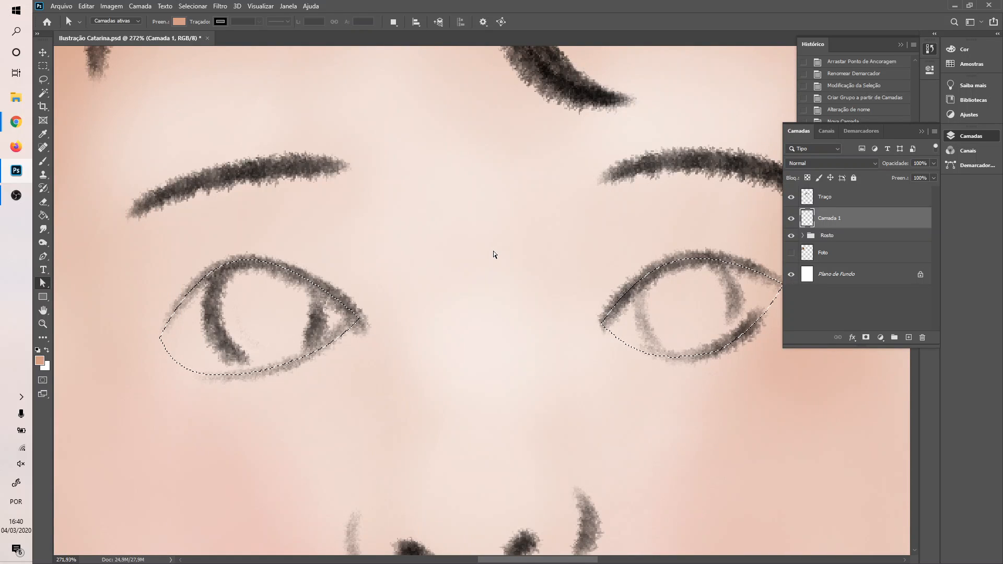
pyautogui.press('x')
pyautogui.press('x')
pyautogui.press('x')
pyautogui.press('b')
pyautogui.moveTo(213, 318)
pyautogui.mouseDown()
pyautogui.moveTo(235, 325)
pyautogui.moveTo(284, 297)
pyautogui.moveTo(319, 313)
pyautogui.mouseUp()
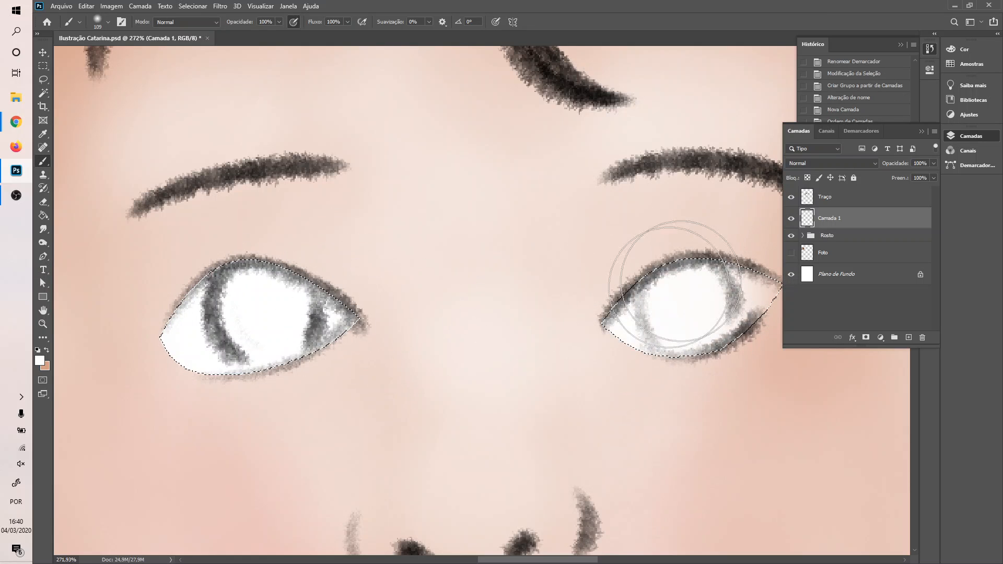
pyautogui.moveTo(662, 327); pyautogui.dragTo(663, 251)
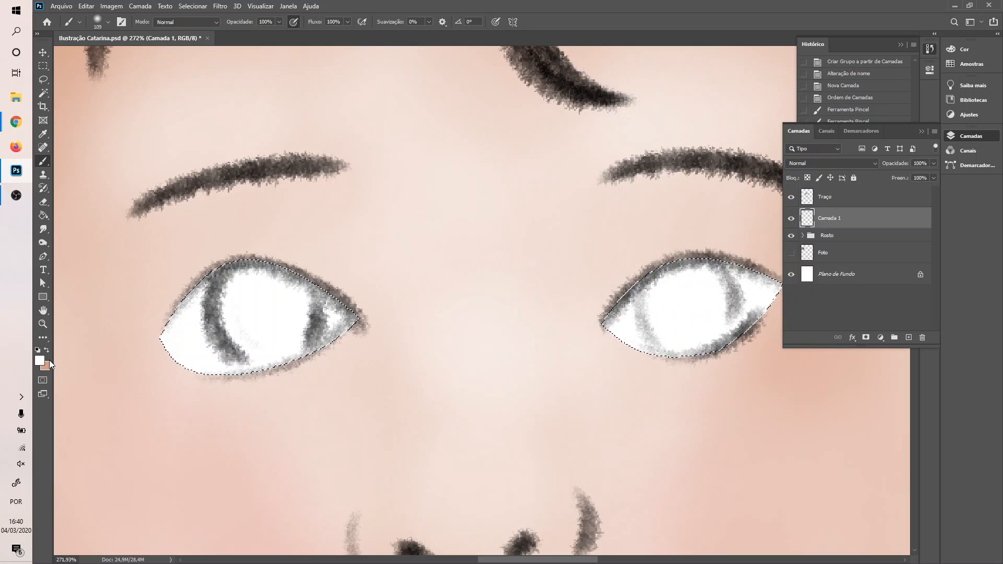
# - Softly shade the corners of the left eye with the skin tone, undoing the strokes that are too strong
pyautogui.press('x')
pyautogui.moveTo(120, 292)
pyautogui.mouseDown()
pyautogui.moveTo(118, 331)
pyautogui.moveTo(146, 366)
pyautogui.mouseUp()
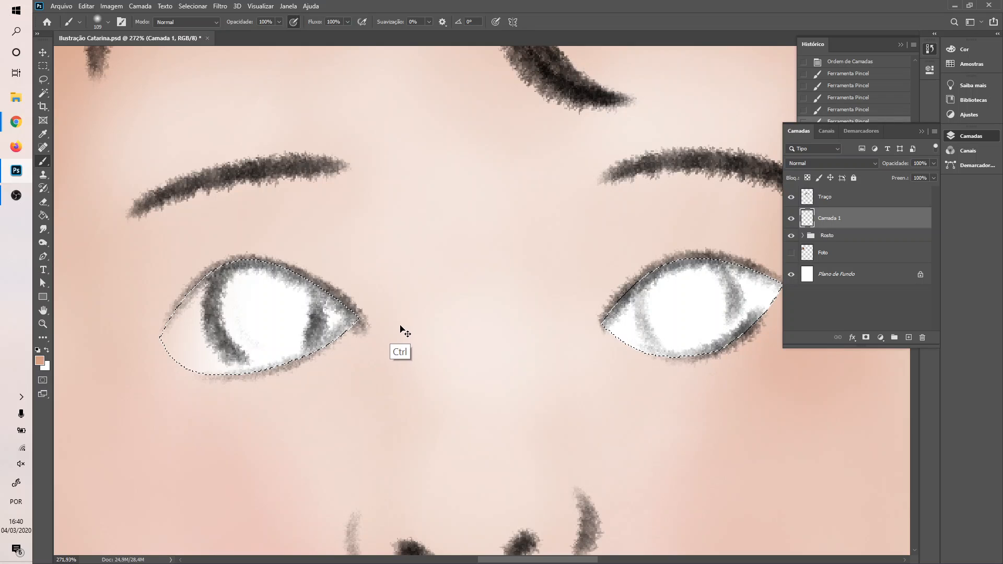
pyautogui.hotkey('ctrl', 'z')
pyautogui.hotkey('ctrl', 'z')
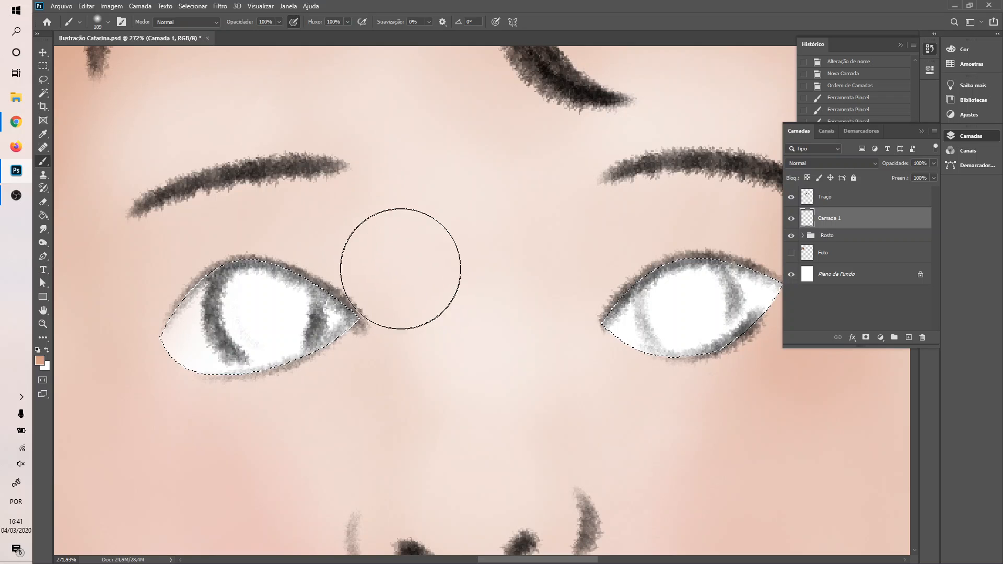
pyautogui.click(395, 300)
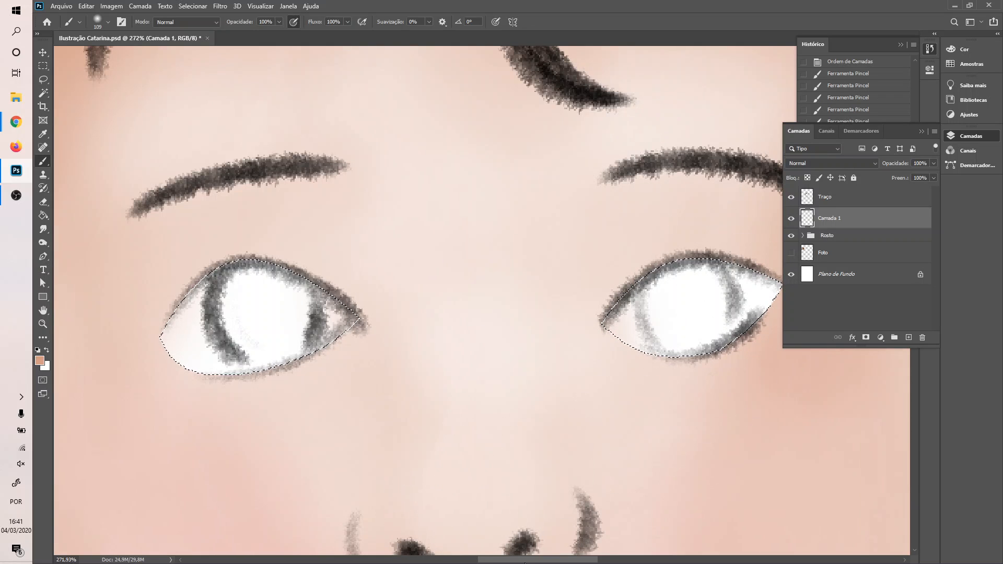
# - Try to shade the corners of the right eye with the skin tone and undo the strokes
pyautogui.hscroll(3, 555, 447)
pyautogui.moveTo(663, 249)
pyautogui.mouseDown()
pyautogui.moveTo(678, 252)
pyautogui.moveTo(686, 287)
pyautogui.mouseUp()
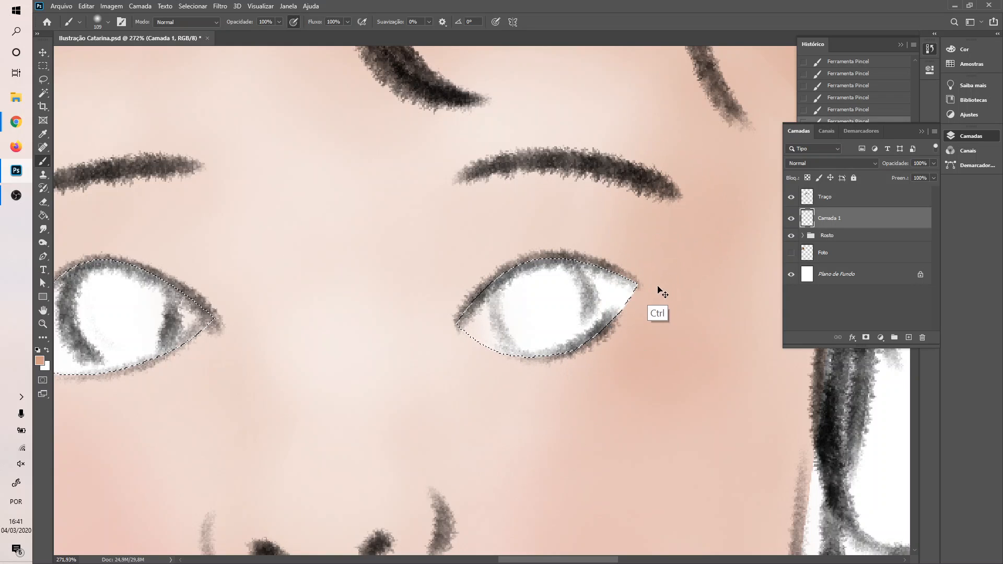
pyautogui.hotkey('ctrl', 'z')
pyautogui.hotkey('ctrl', 'z')
pyautogui.hotkey('ctrl', 'z')
pyautogui.hotkey('ctrl', 'z')
pyautogui.hotkey('ctrl', 'z')
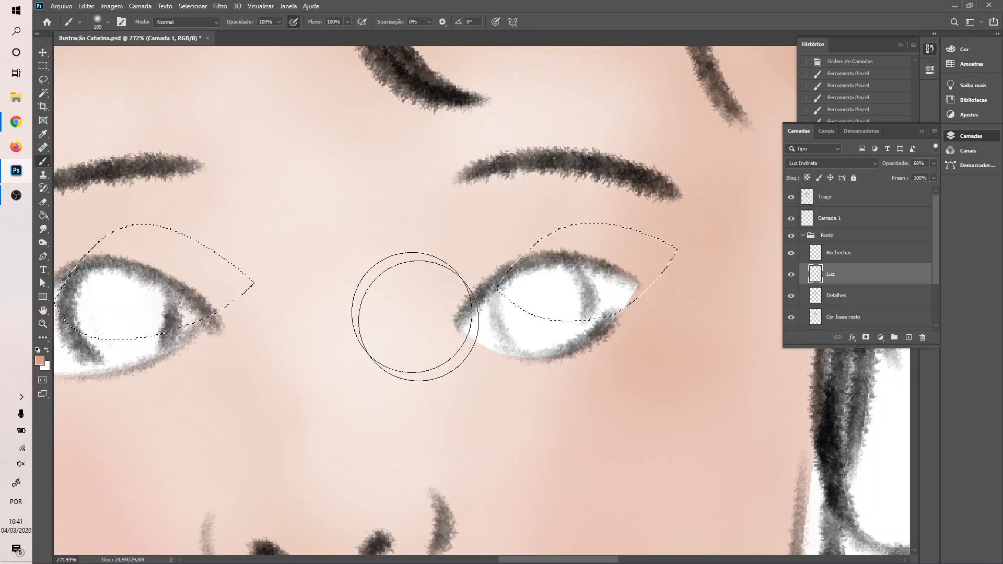
pyautogui.hotkey('ctrl', 'z')
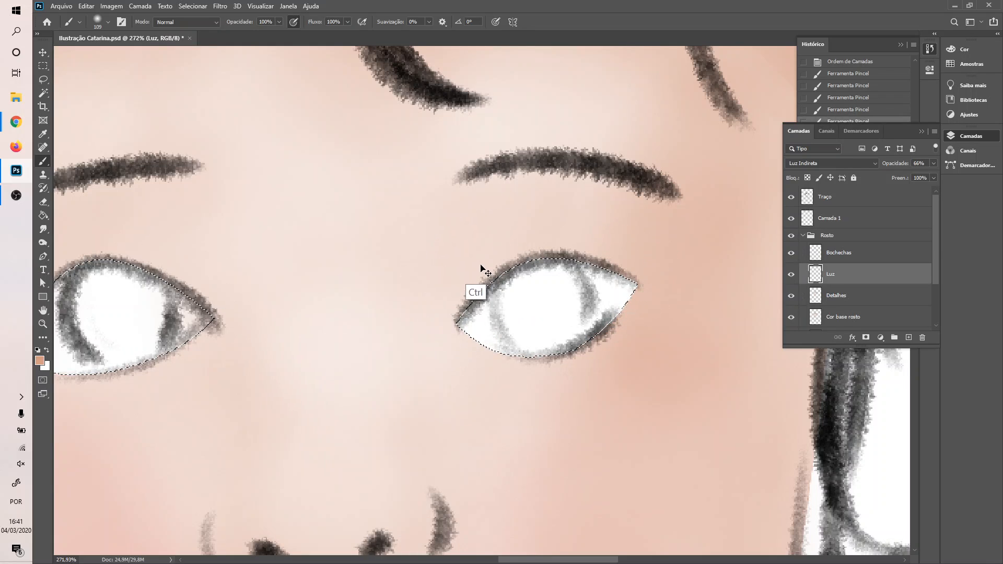
pyautogui.hotkey('ctrl', 'z')
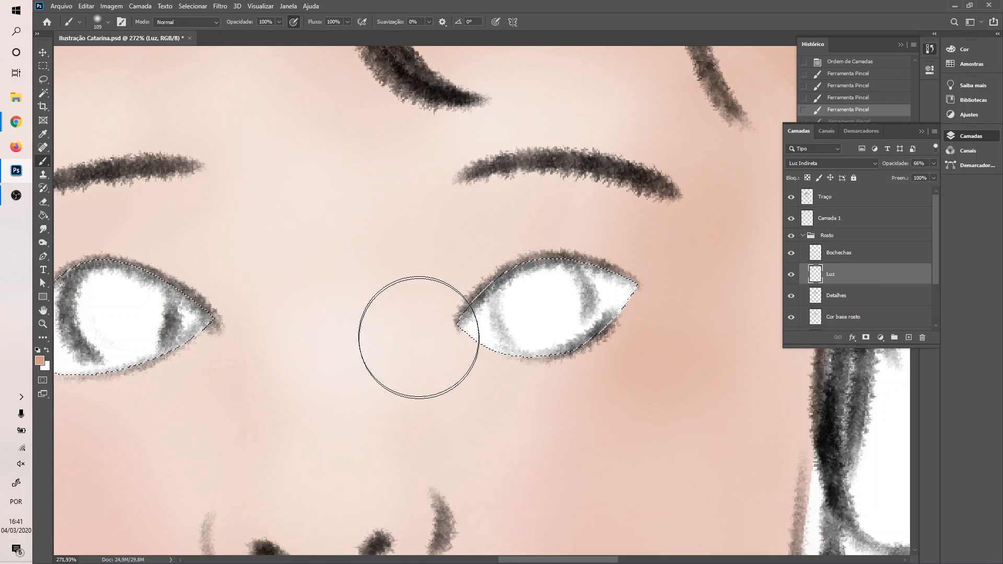
pyautogui.hotkey('ctrl', 'z')
# - Brush skin tone around the right eye on the Luz layer and step back in the history to remove the strokes
pyautogui.moveTo(414, 306); pyautogui.dragTo(460, 388)
pyautogui.moveTo(656, 203)
pyautogui.mouseDown()
pyautogui.moveTo(665, 262)
pyautogui.moveTo(697, 328)
pyautogui.mouseUp()
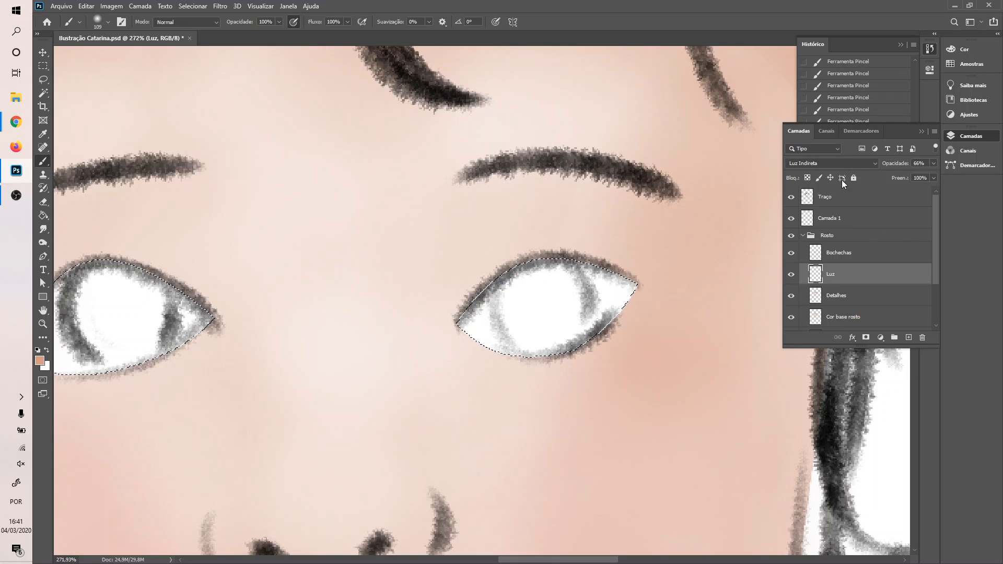
pyautogui.click(882, 48)
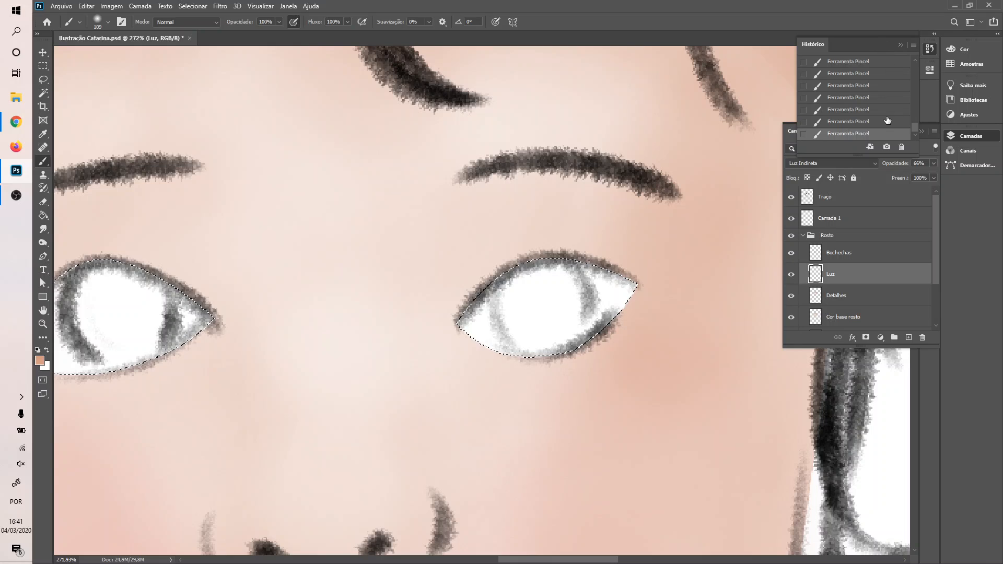
pyautogui.click(881, 111)
pyautogui.click(877, 99)
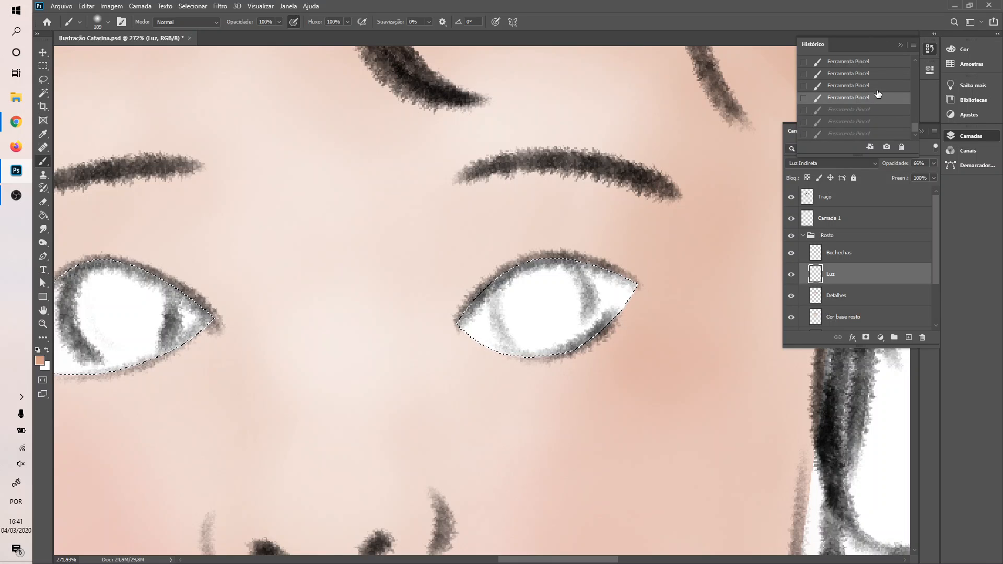
pyautogui.click(876, 88)
# - Shade the right eye's corners with the skin tone on the layer above the Rosto group and rename that layer Fundo olho
pyautogui.click(805, 236)
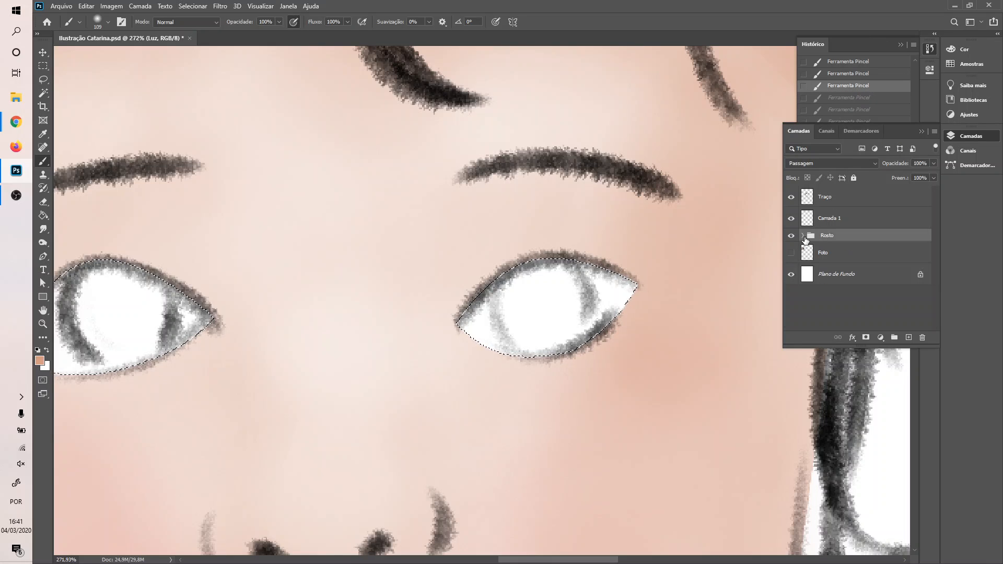
pyautogui.click(833, 218)
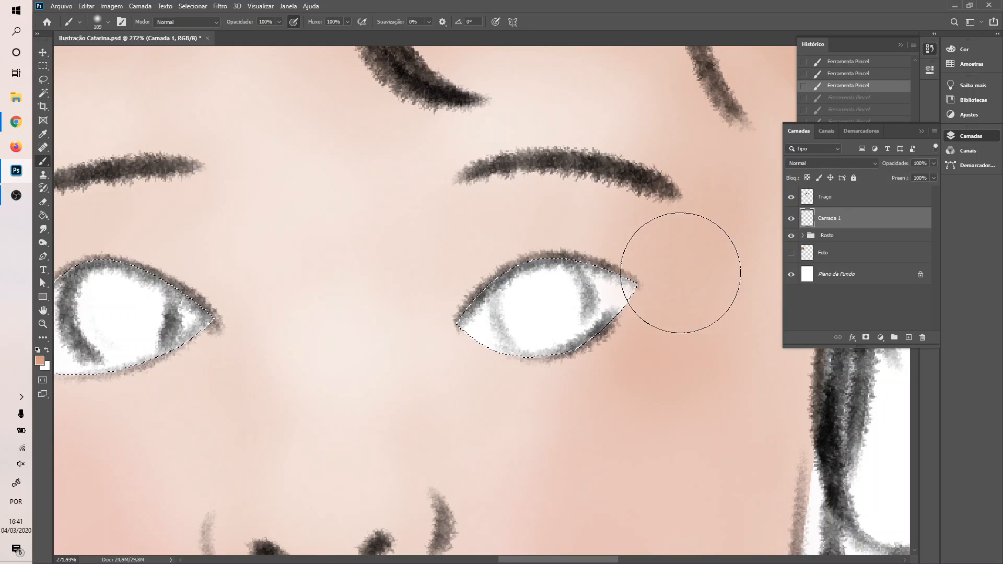
pyautogui.moveTo(395, 293)
pyautogui.mouseDown()
pyautogui.moveTo(456, 405)
pyautogui.moveTo(483, 413)
pyautogui.mouseUp()
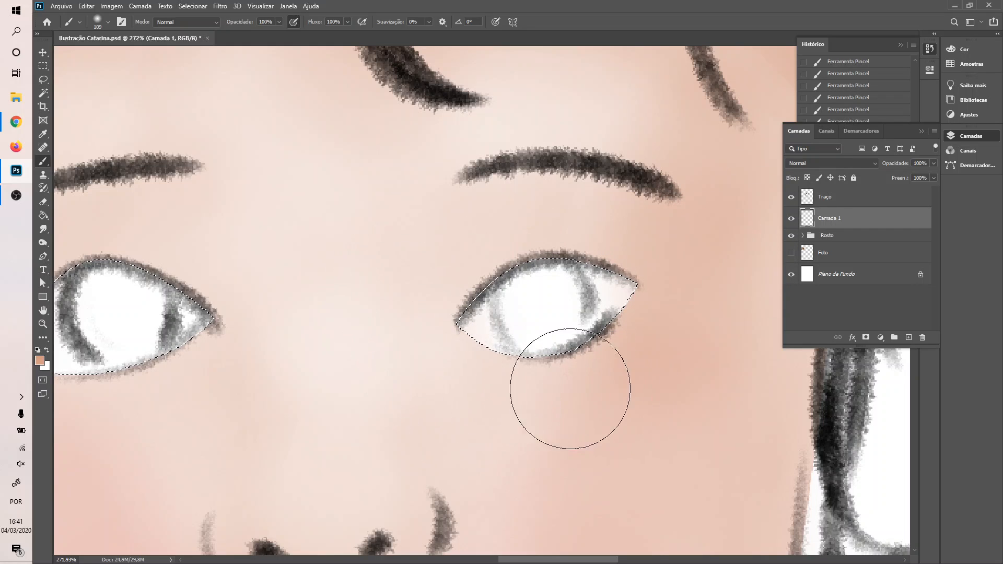
pyautogui.hscroll(-5, 527, 528)
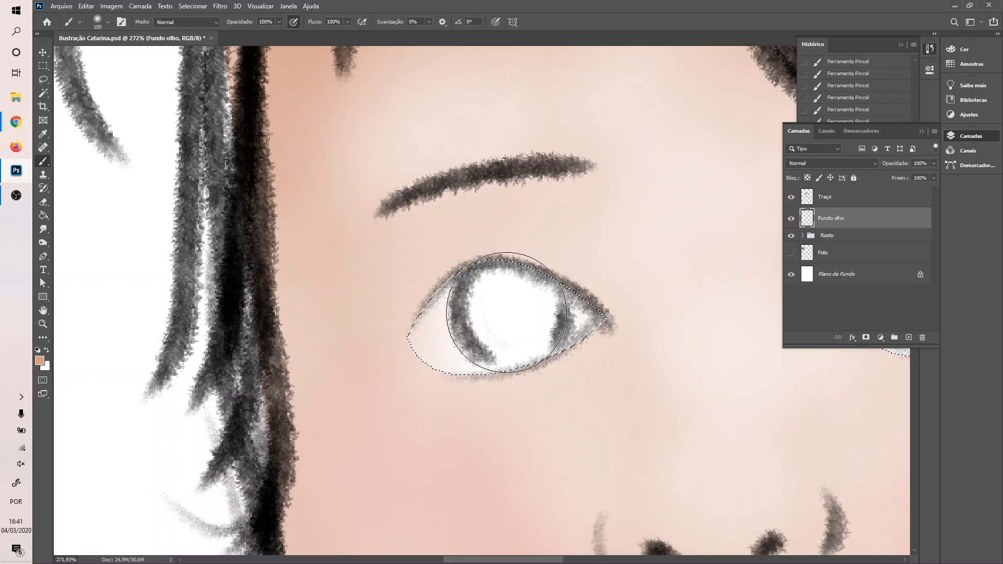
pyautogui.hscroll(5, 597, 351)
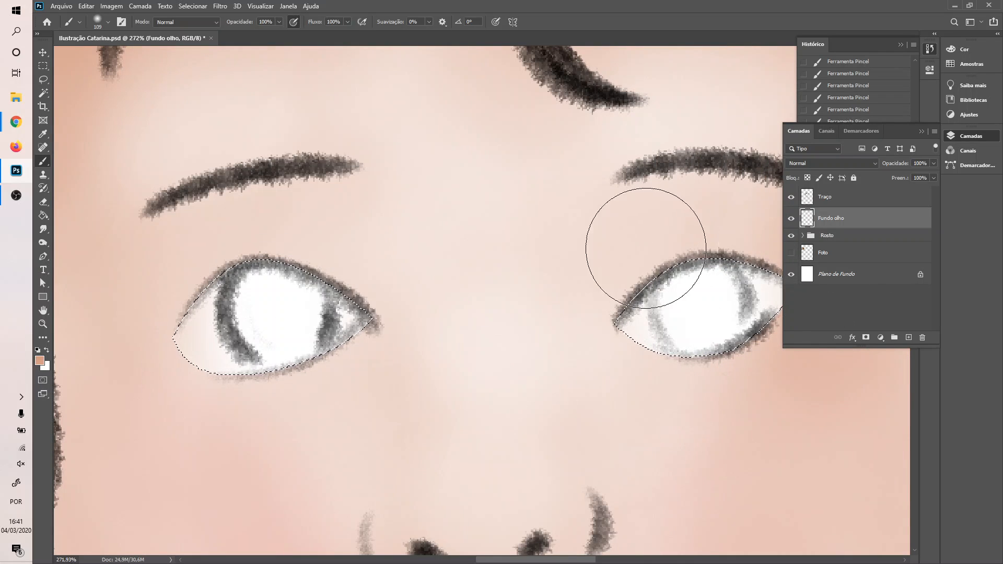
# - Set the background colour to the dark brown 423a38
pyautogui.scroll(-3, 638, 243)
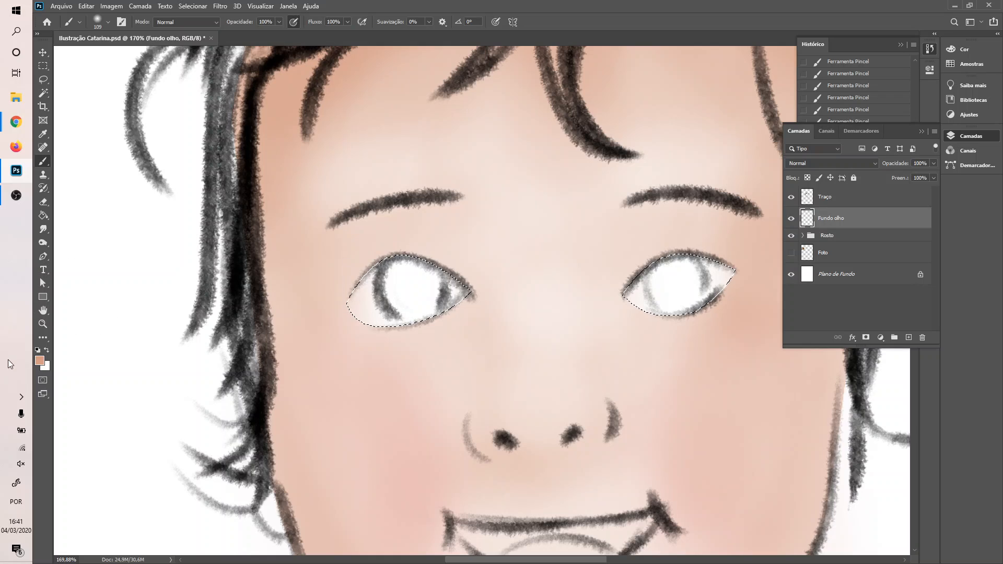
pyautogui.click(46, 368)
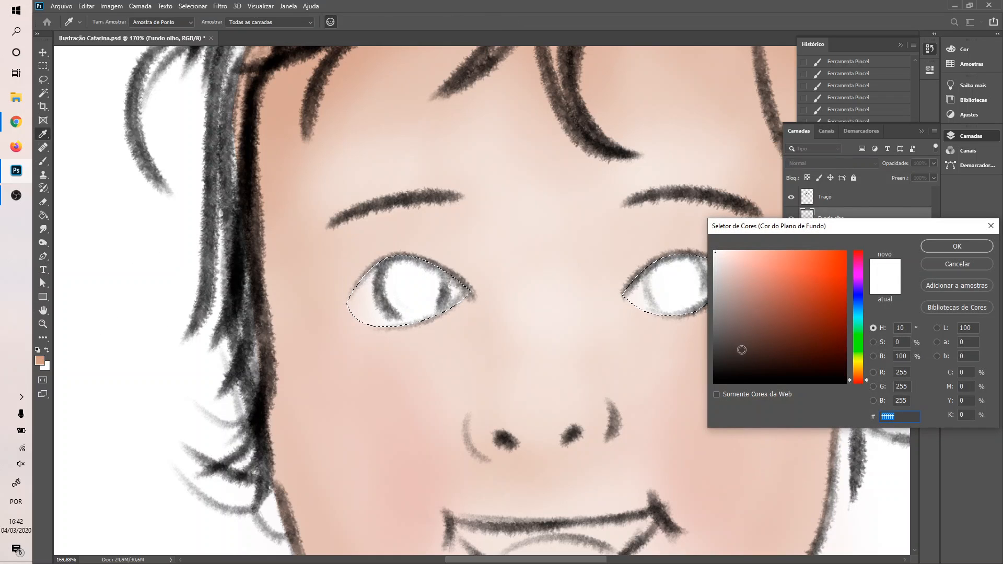
pyautogui.click(732, 351)
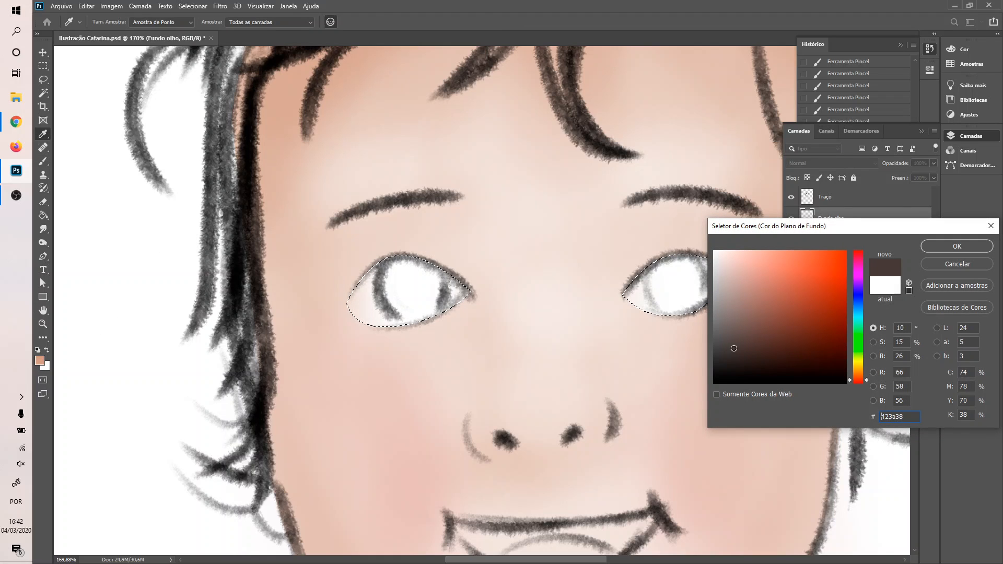
pyautogui.click(952, 251)
# - Move the Paleta layer out of the Rosto group, placing it between the group and the Foto layer
pyautogui.click(822, 254)
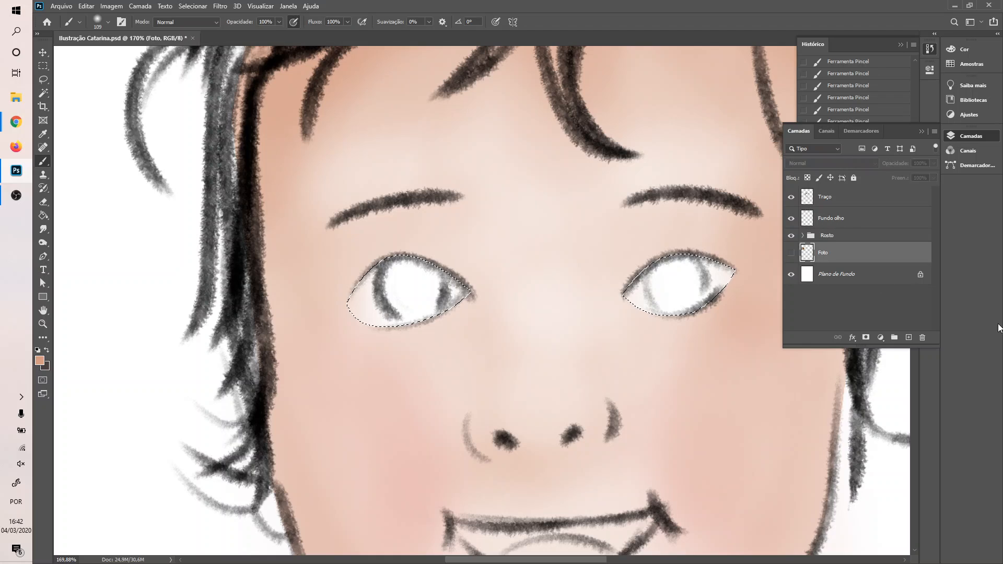
pyautogui.click(807, 238)
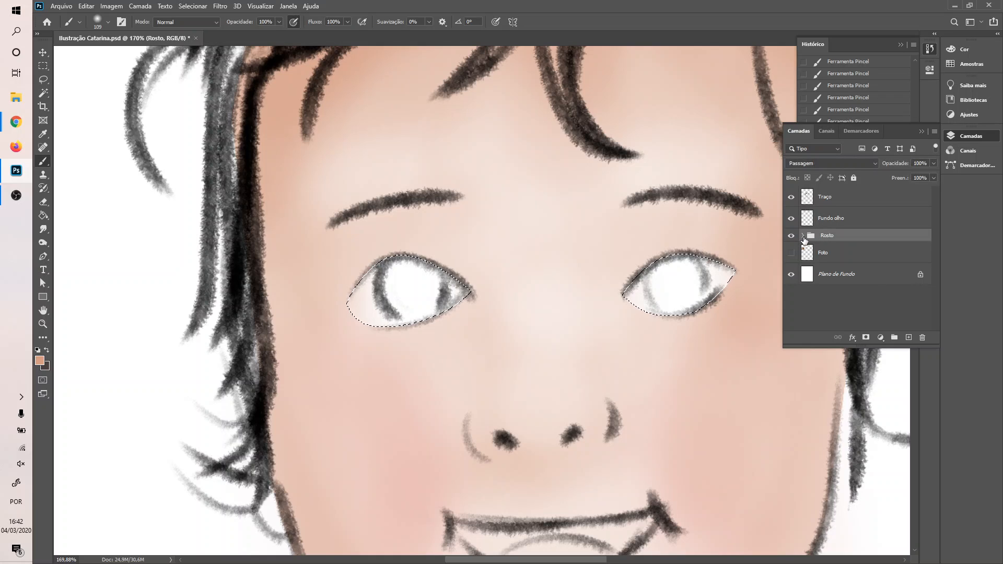
pyautogui.click(803, 235)
pyautogui.scroll(-3, 839, 274)
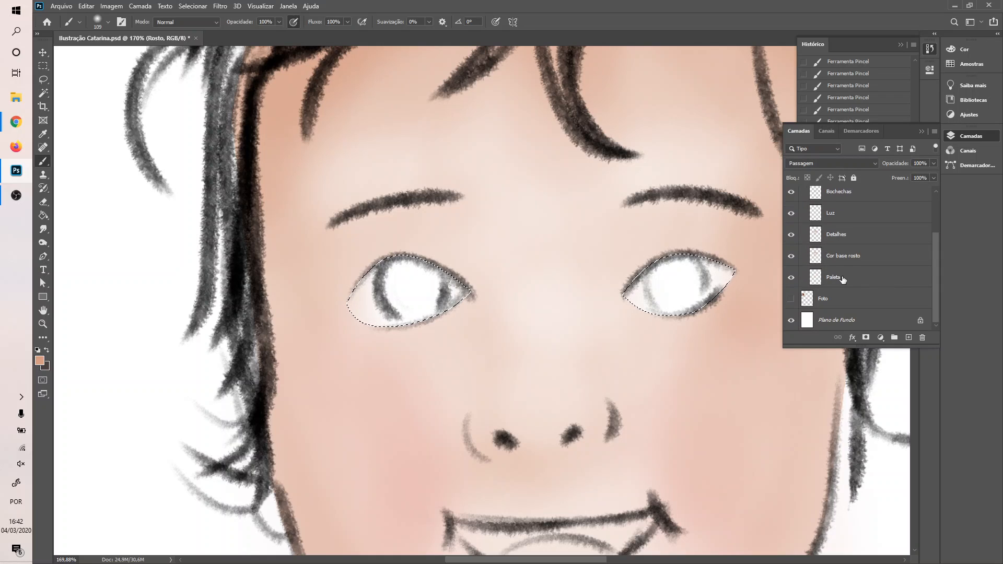
pyautogui.moveTo(842, 280); pyautogui.dragTo(829, 291)
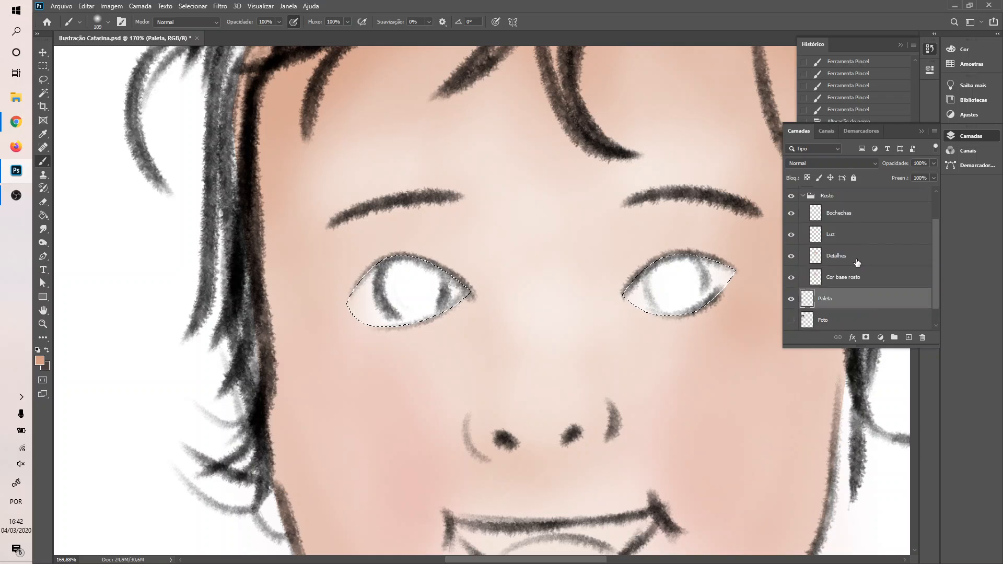
pyautogui.scroll(2, 835, 251)
pyautogui.click(802, 236)
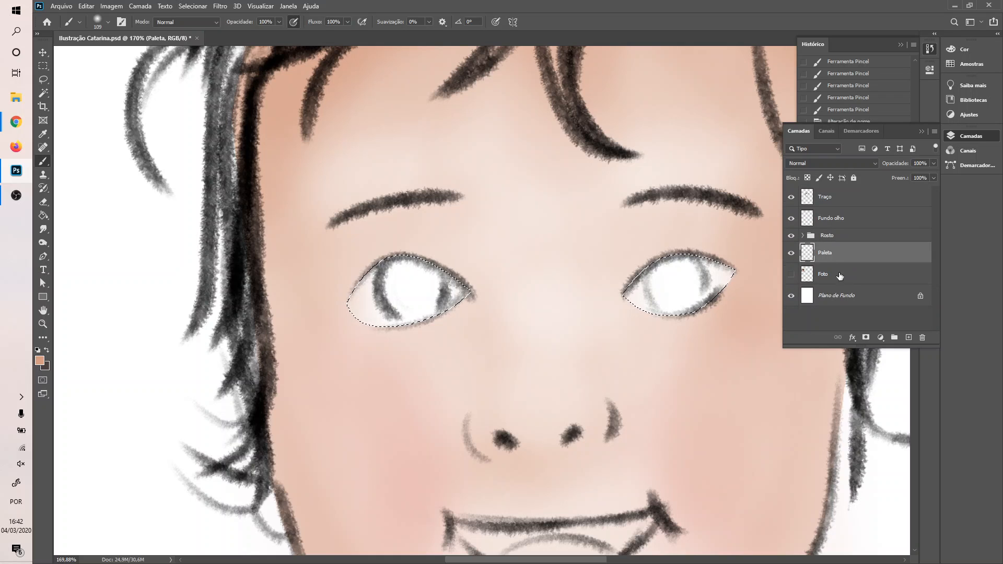
# - Clear the eye selection and dab a dark brown 423a38 swatch on the Paleta layer beside the skin-tone swatch
pyautogui.scroll(-6, 648, 272)
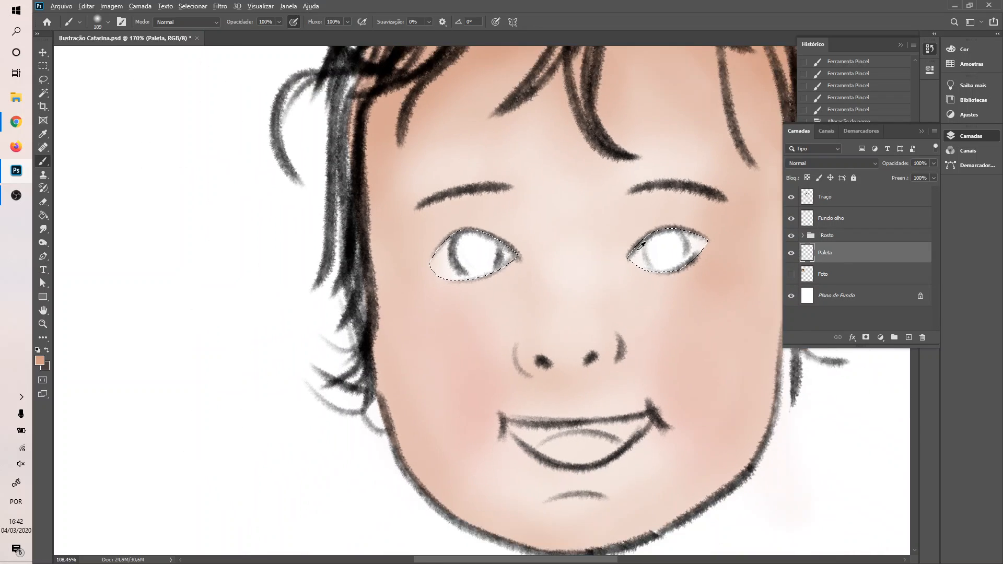
pyautogui.scroll(-2, 728, 324)
pyautogui.hscroll(5, 708, 324)
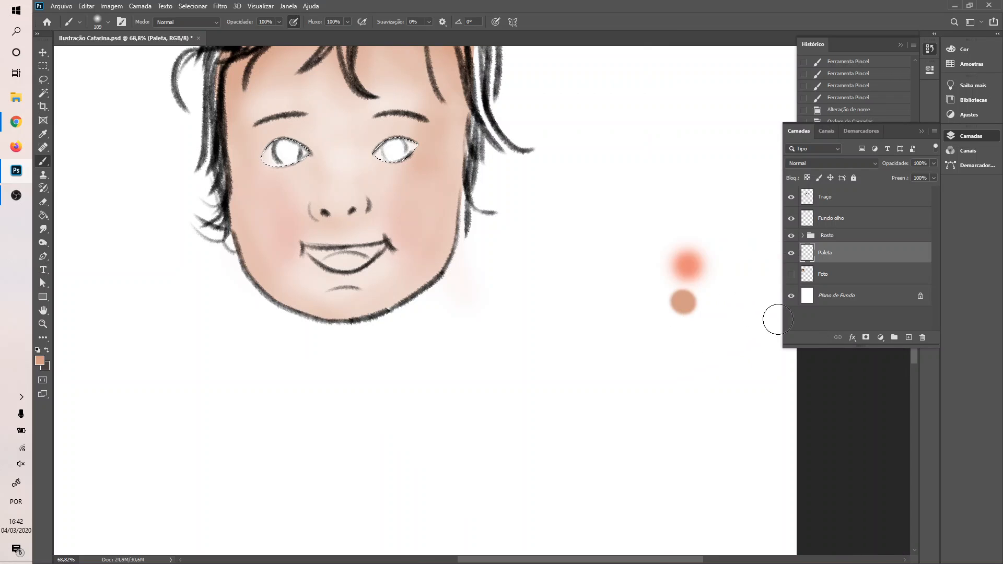
pyautogui.hotkey('ctrl', 'd')
pyautogui.click(728, 303)
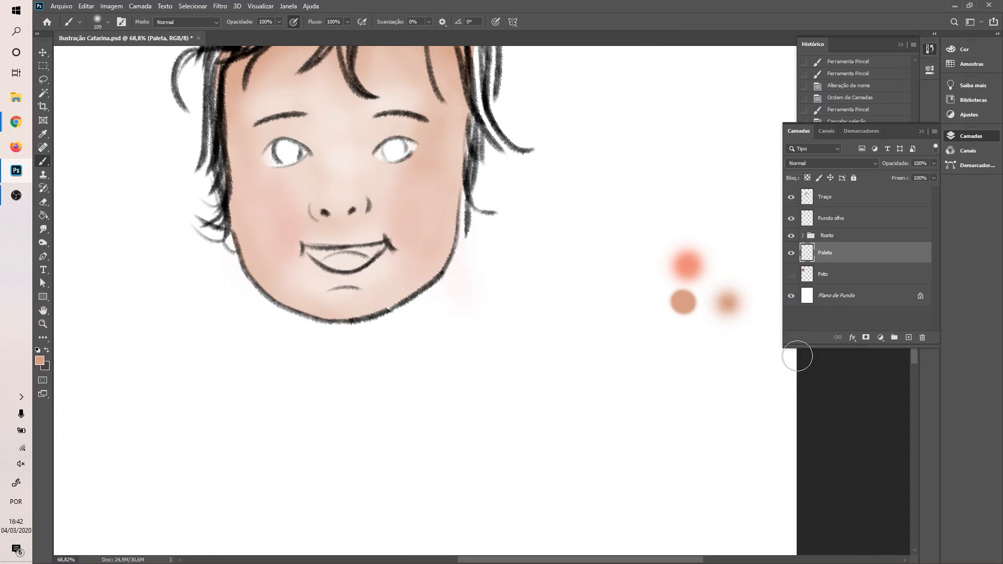
pyautogui.hotkey('ctrl', 'z')
pyautogui.press('x')
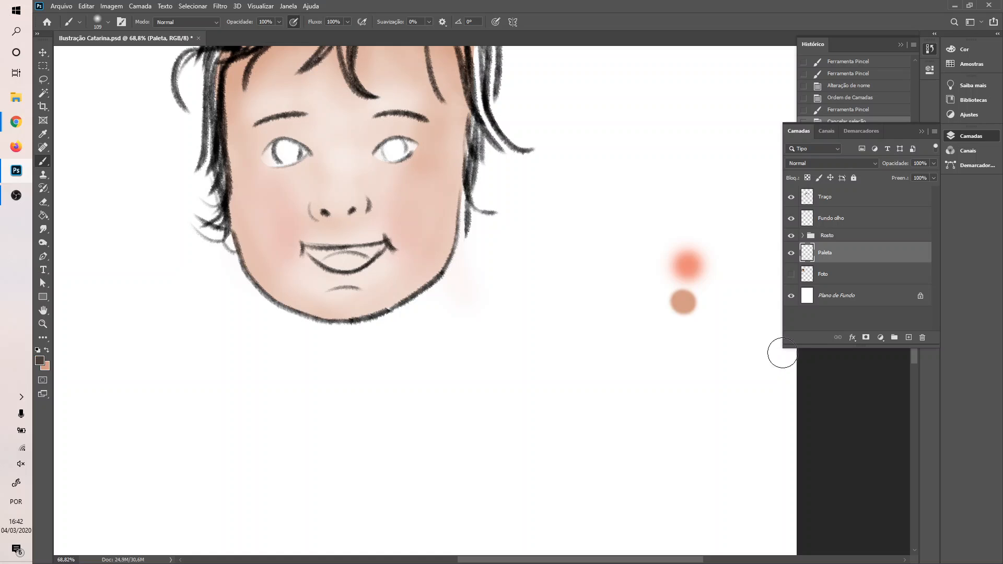
pyautogui.click(730, 302)
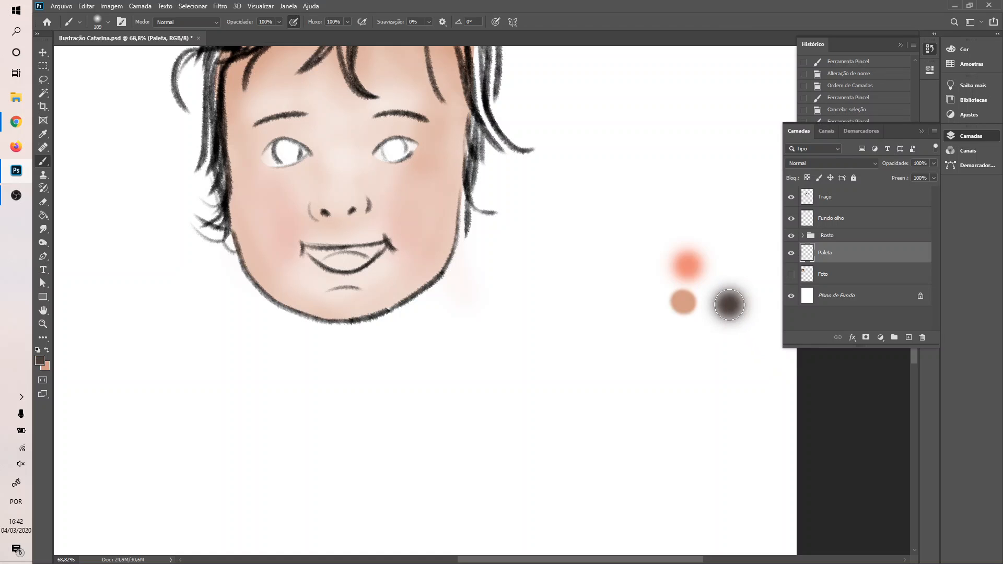
# - Load the Olhos path as a selection and add a new layer above Fundo olho
pyautogui.scroll(5, 593, 250)
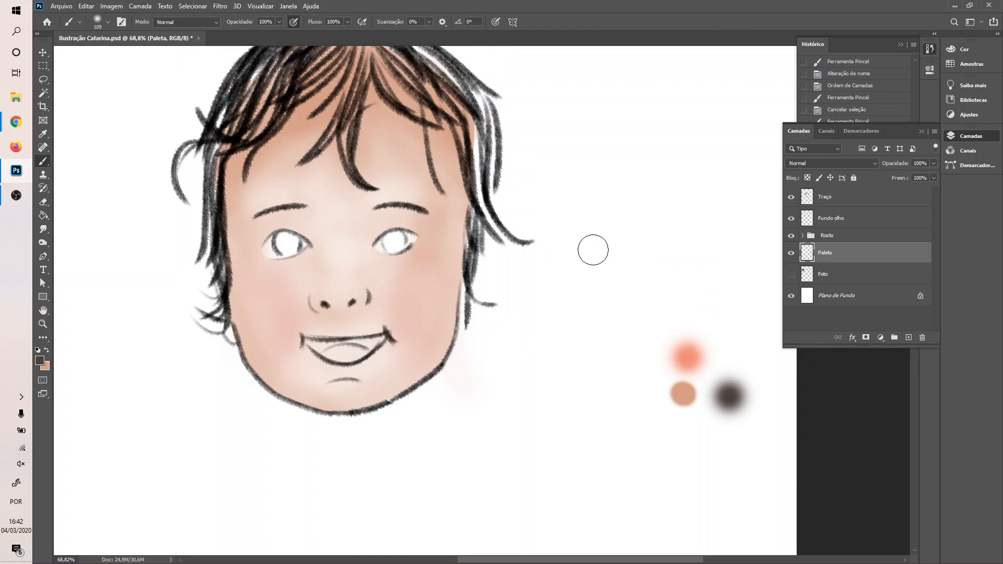
pyautogui.hscroll(-8, 483, 253)
pyautogui.hscroll(-1, 507, 264)
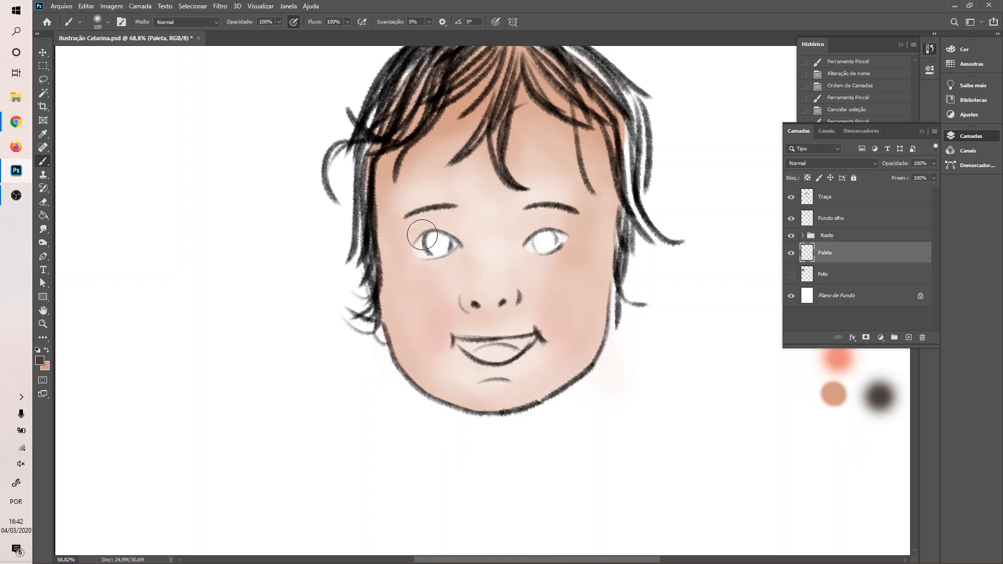
pyautogui.scroll(11, 421, 244)
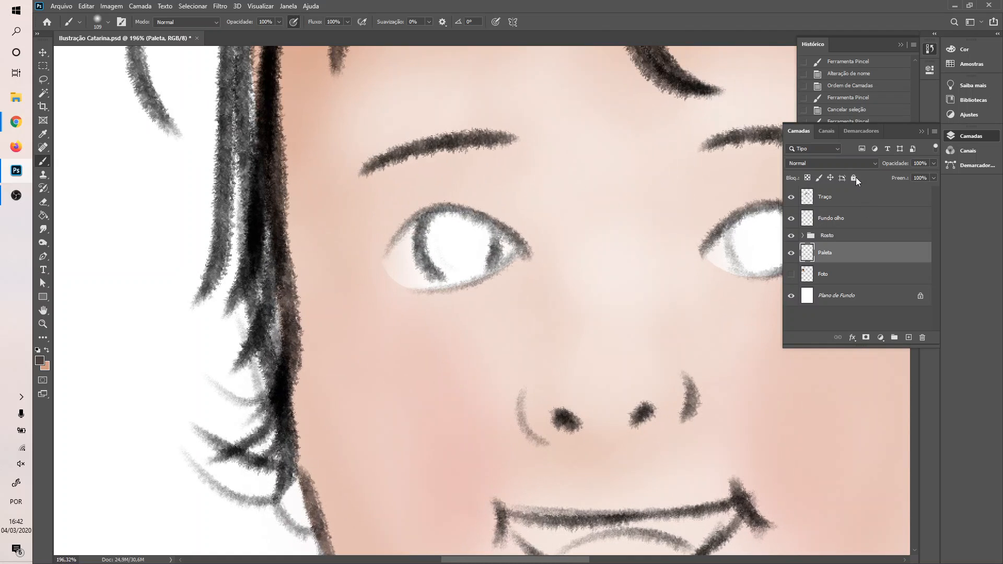
pyautogui.click(872, 132)
pyautogui.keyDown('ctrl'); pyautogui.click(790, 172); pyautogui.keyUp('ctrl')
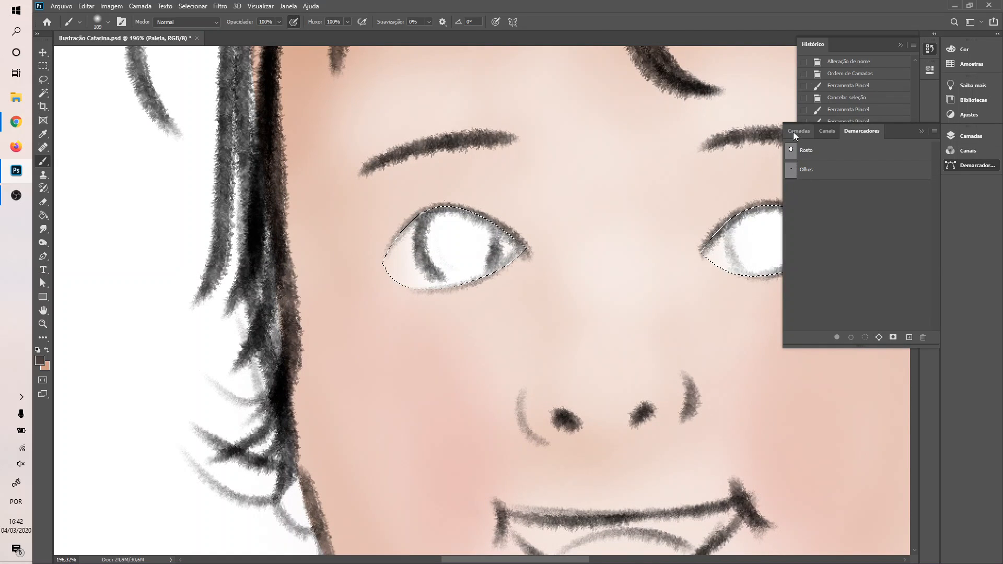
pyautogui.click(798, 131)
pyautogui.click(840, 219)
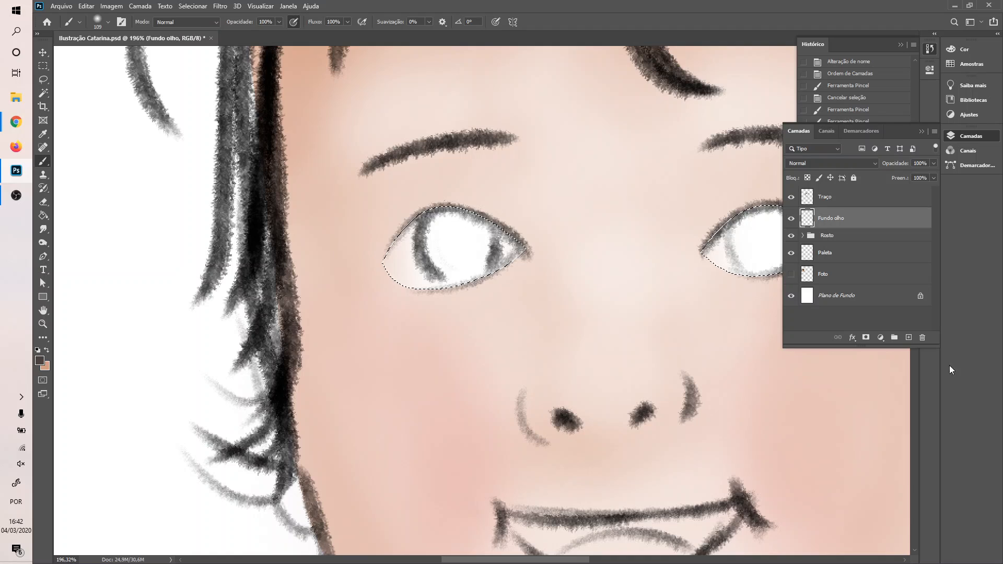
pyautogui.click(908, 339)
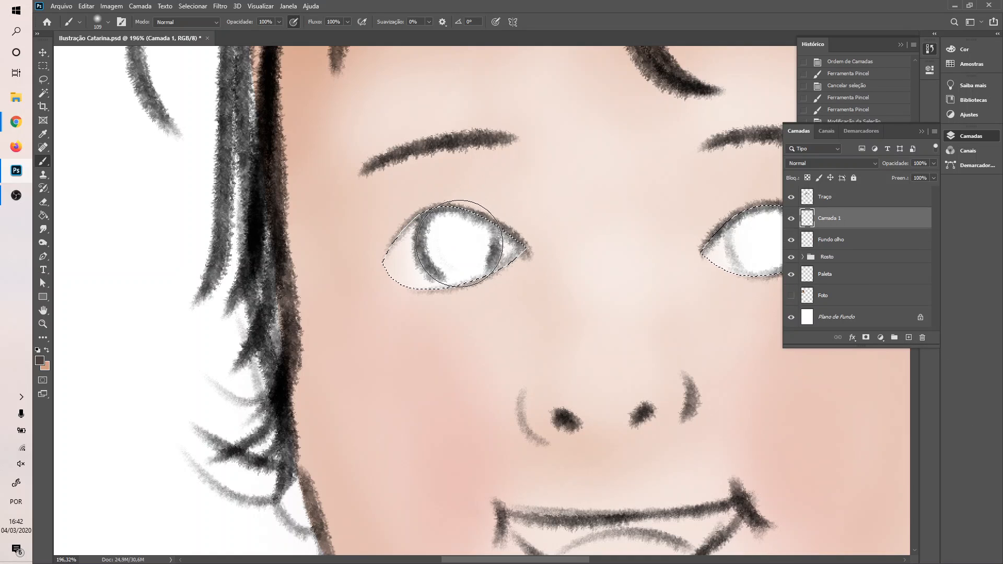
# - Set the brush to Redondo duro at 86 px and dab the dark brown iris inside the left-hand eye
pyautogui.click(106, 23)
pyautogui.click(107, 177)
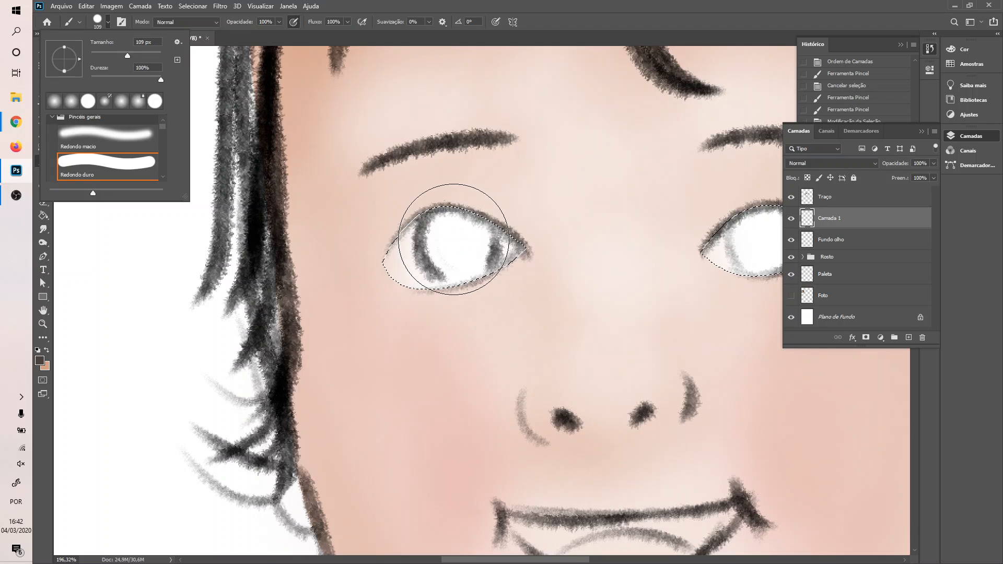
pyautogui.click(214, 22)
pyautogui.click(214, 22)
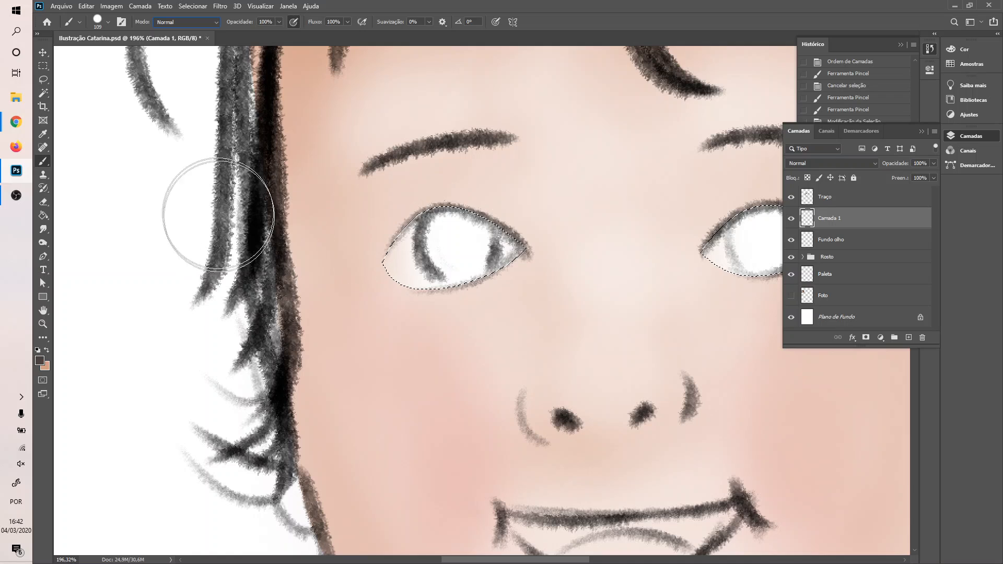
pyautogui.rightClick(483, 269)
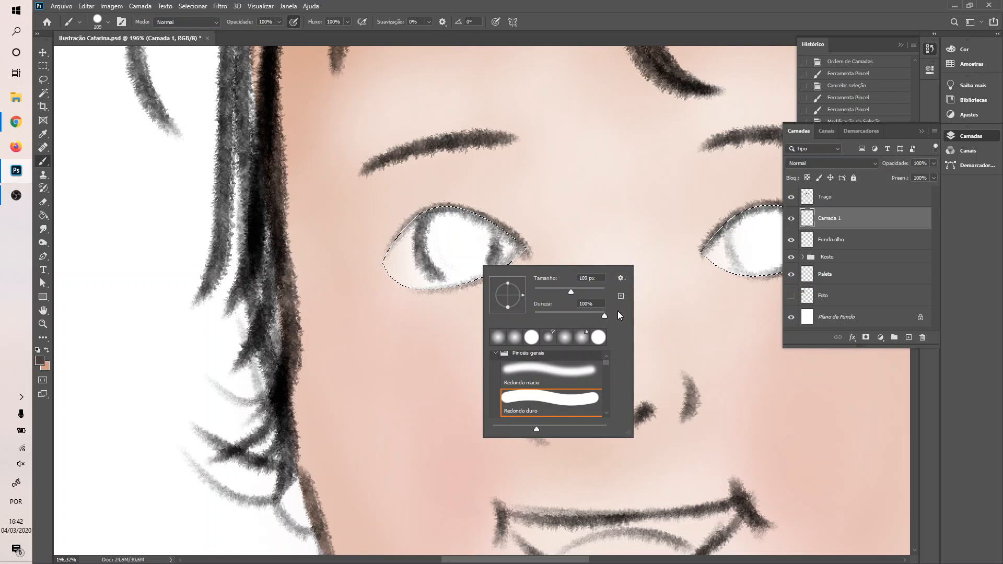
pyautogui.click(568, 293)
pyautogui.moveTo(564, 289); pyautogui.dragTo(564, 291)
pyautogui.press('Return')
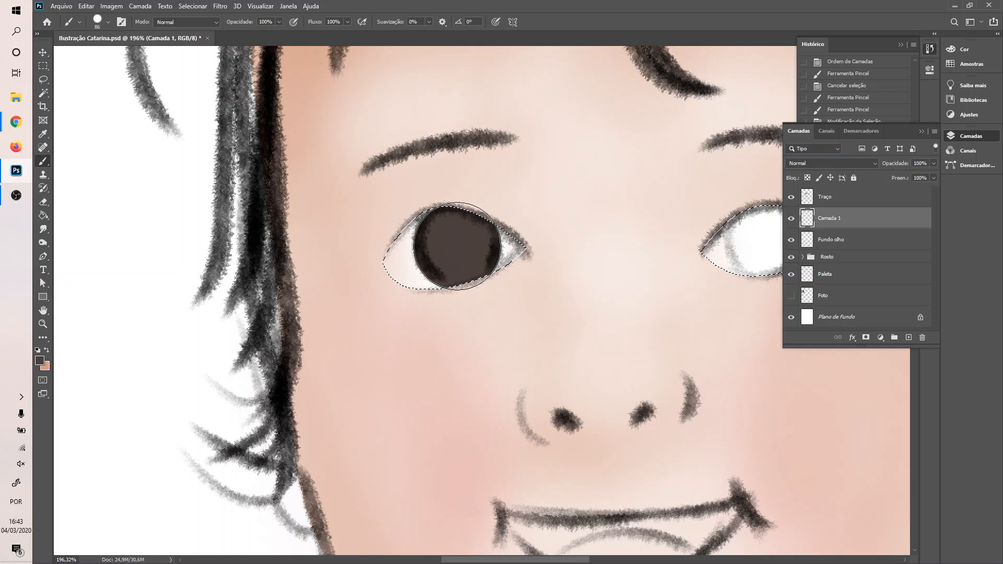
# - Dab the matching dark brown iris inside the right-hand eye and clear the selection
pyautogui.hscroll(5, 577, 246)
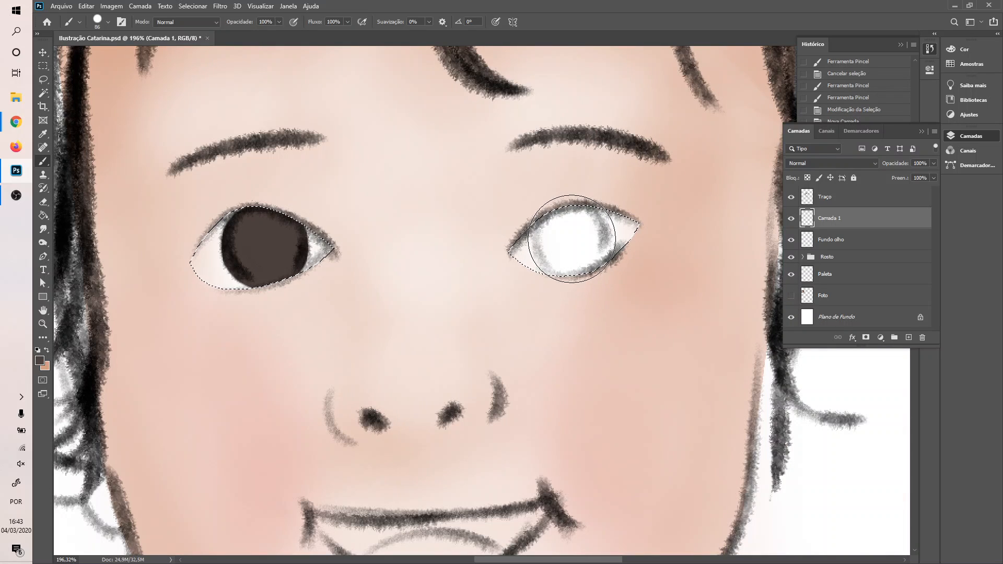
pyautogui.click(571, 238)
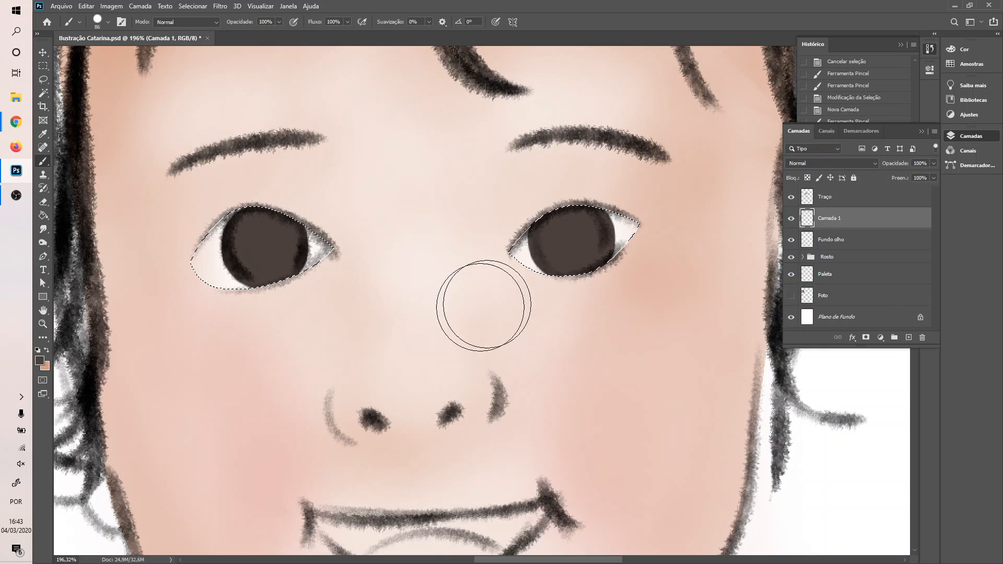
pyautogui.scroll(-5, 484, 306)
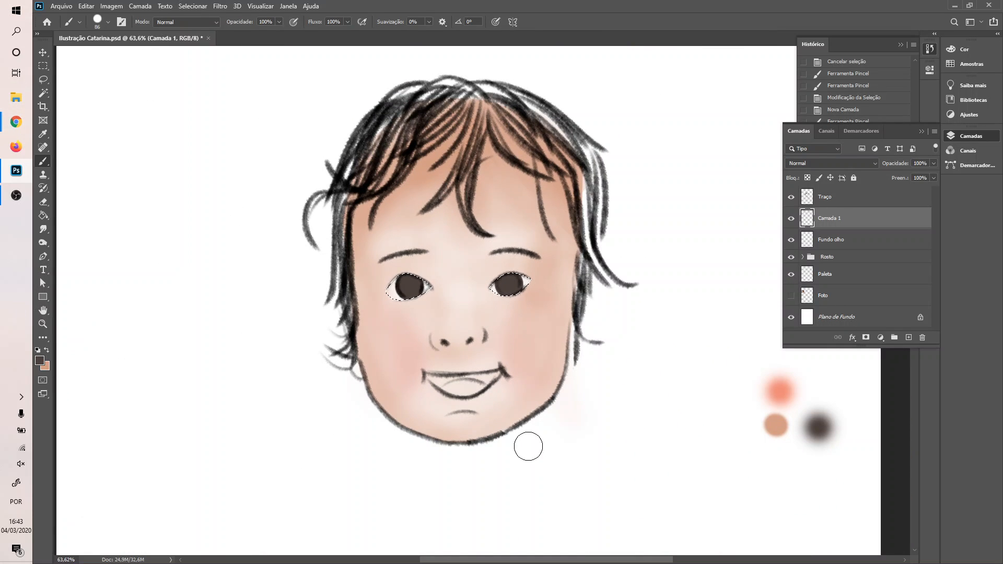
pyautogui.click(43, 66)
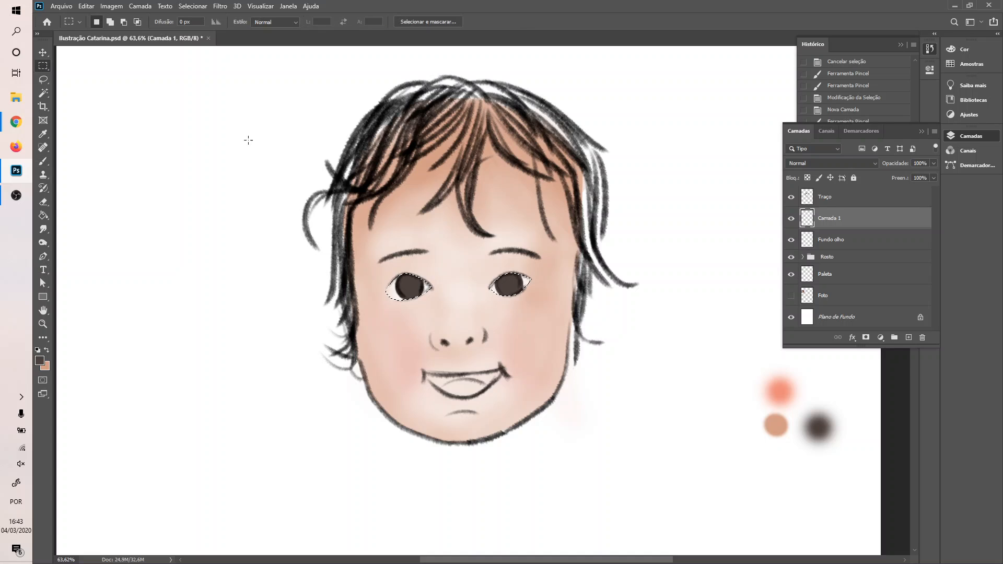
pyautogui.click(225, 206)
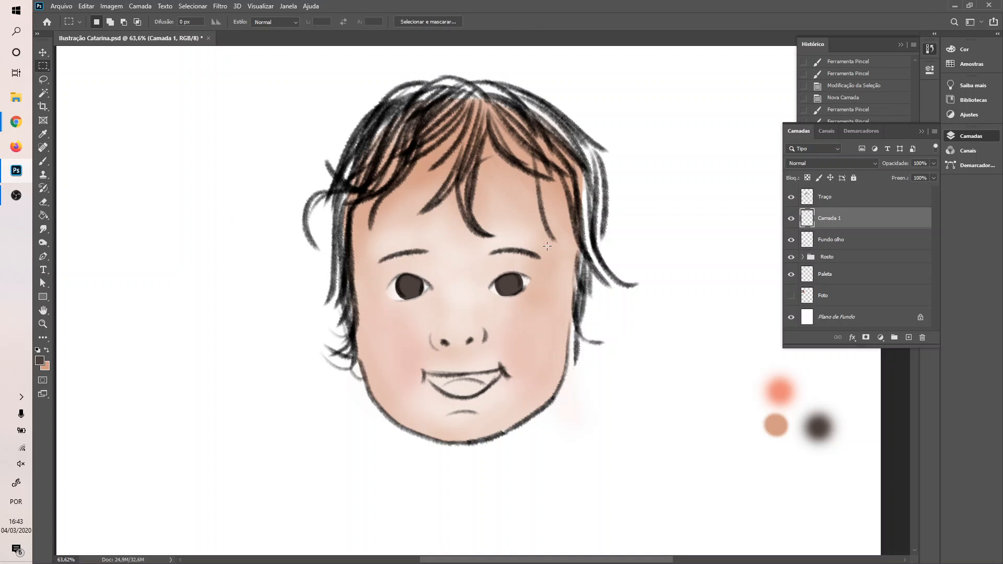
# - Examine the painted irises with the Traço line layer hidden, and show that layer again
pyautogui.scroll(1, 341, 260)
pyautogui.scroll(-2, 417, 279)
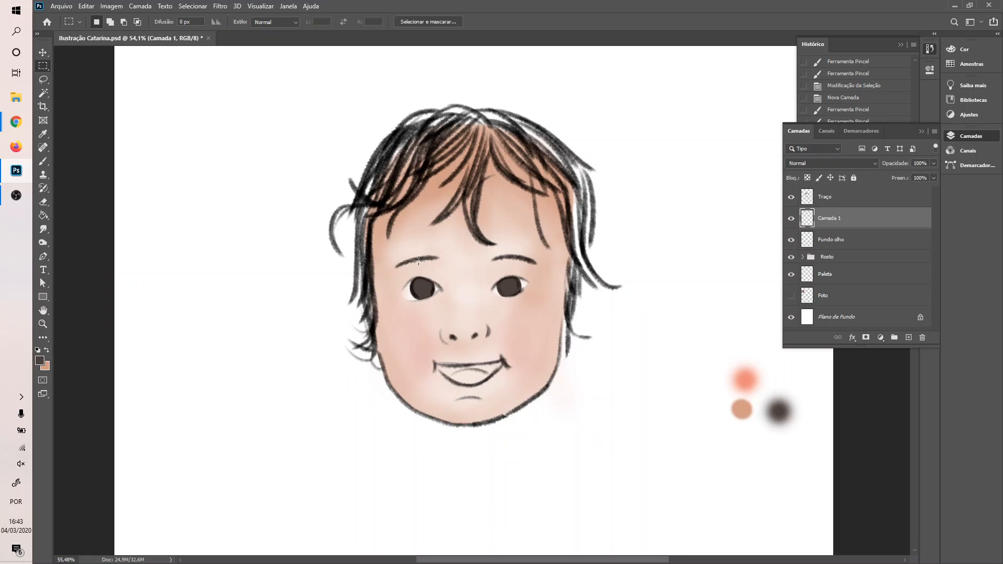
pyautogui.scroll(5, 435, 274)
pyautogui.scroll(-5, 748, 213)
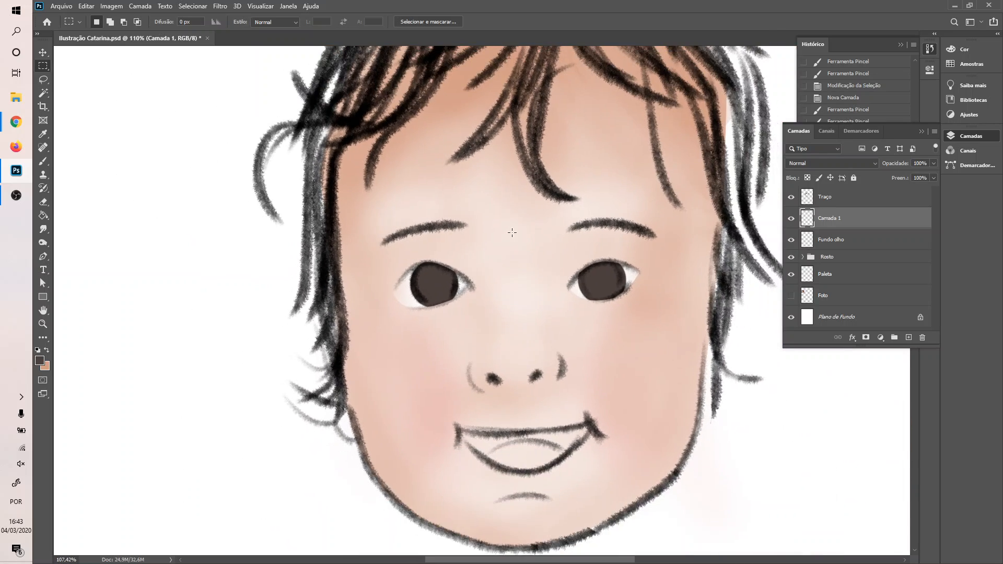
pyautogui.hotkey('ctrl', 'd')
pyautogui.click(791, 198)
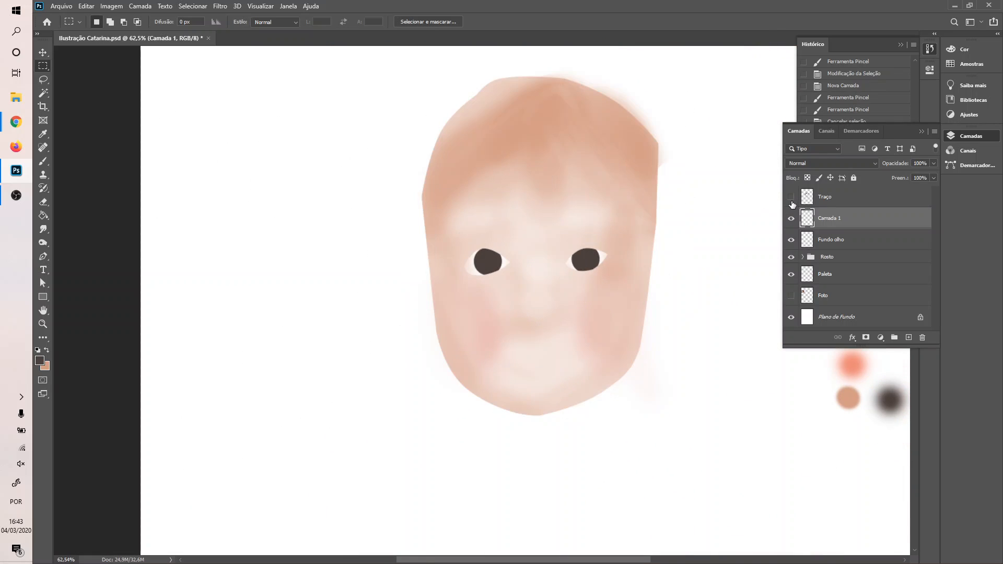
pyautogui.click(791, 197)
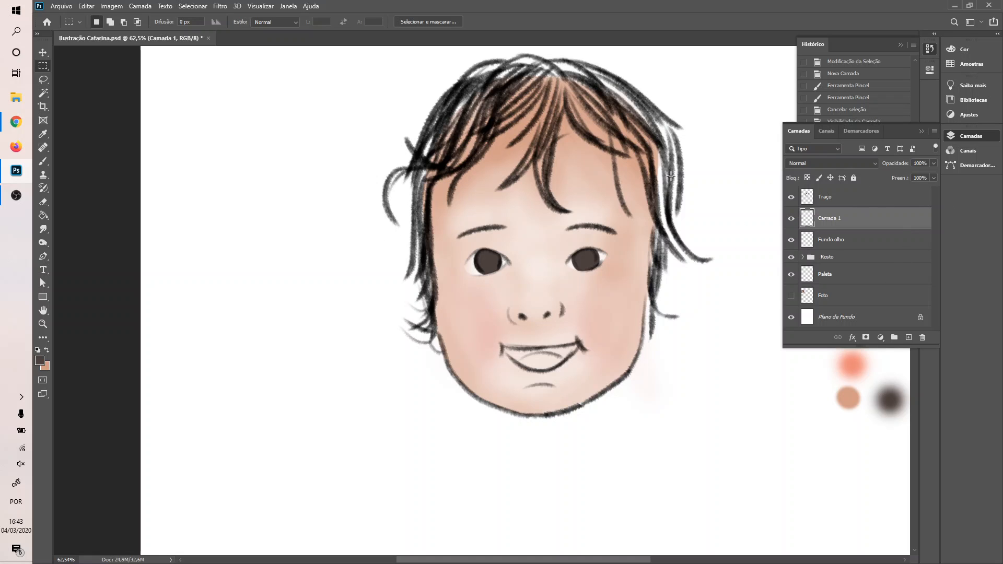
# - Reload the Olhos path as a selection and reduce the hard round brush to 10 px
pyautogui.scroll(5, 502, 255)
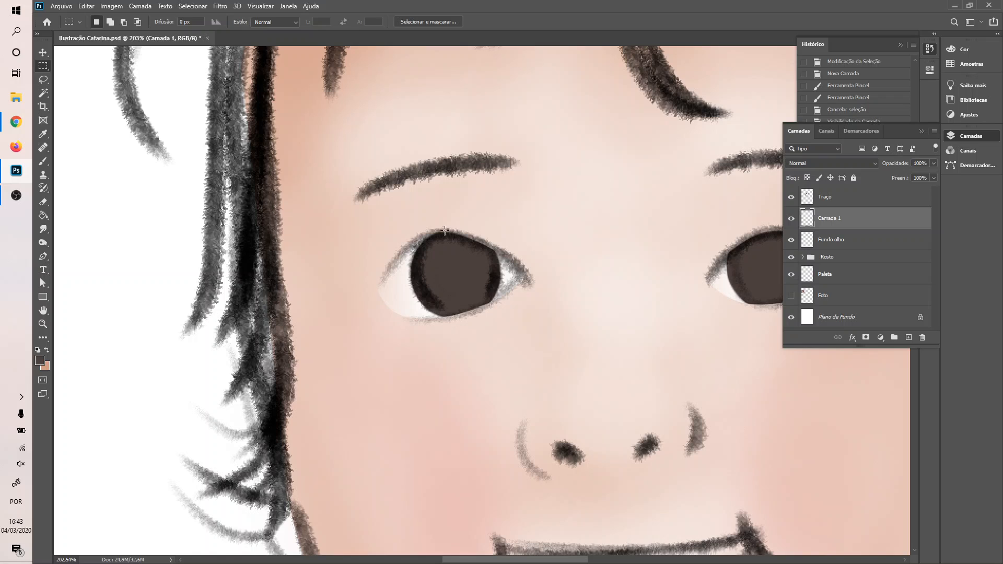
pyautogui.scroll(3, 478, 295)
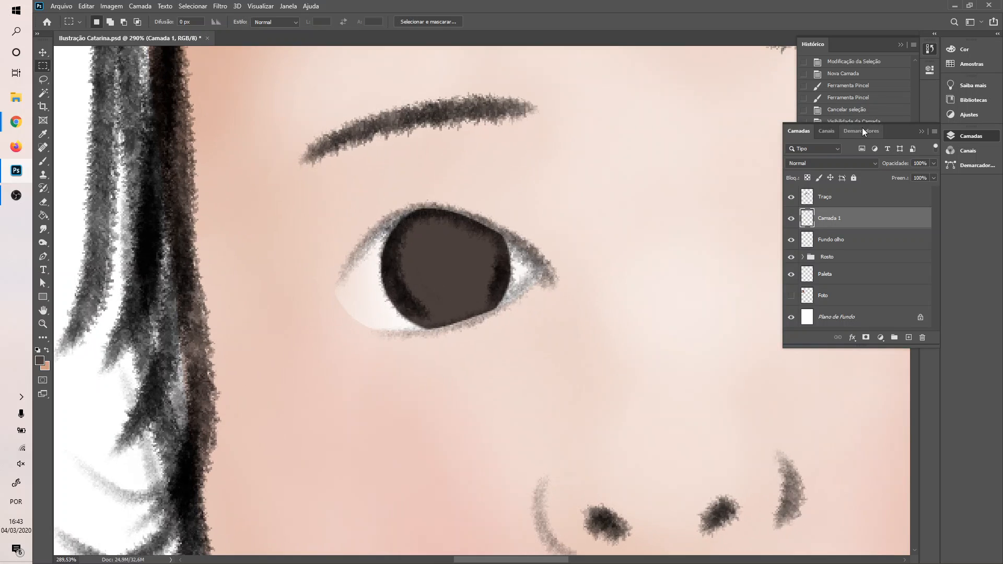
pyautogui.click(861, 129)
pyautogui.keyDown('ctrl'); pyautogui.click(792, 170); pyautogui.keyUp('ctrl')
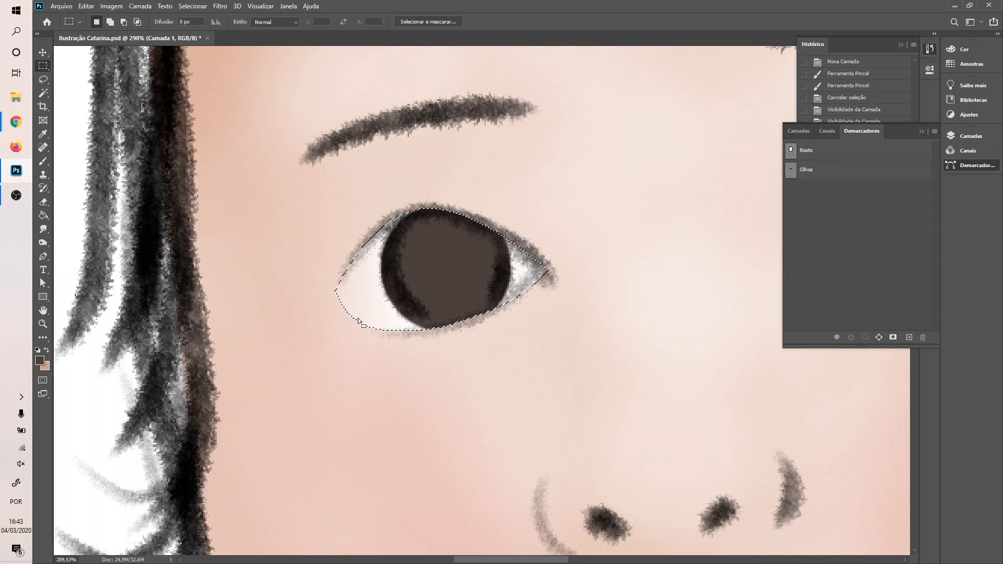
pyautogui.press('b')
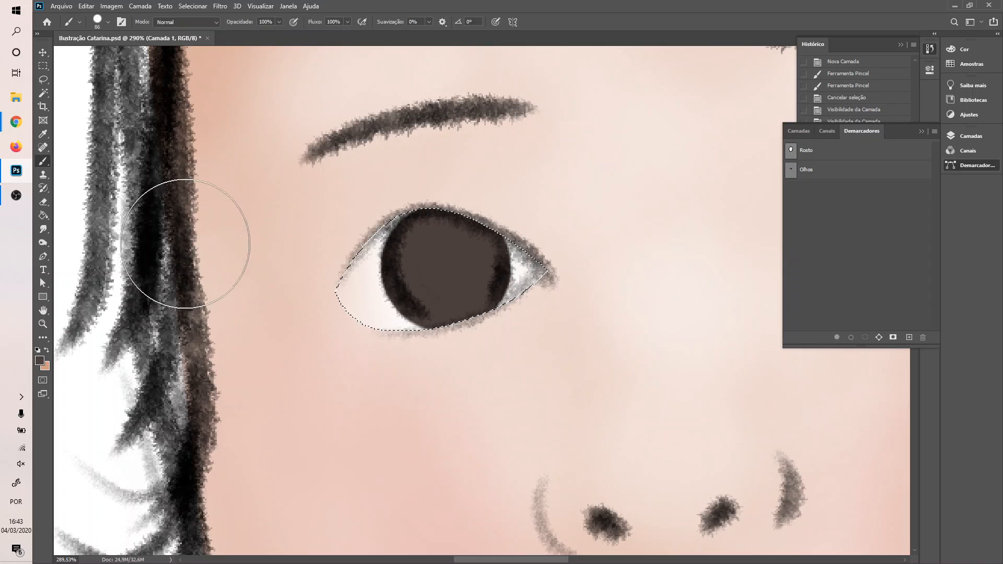
pyautogui.rightClick(306, 233)
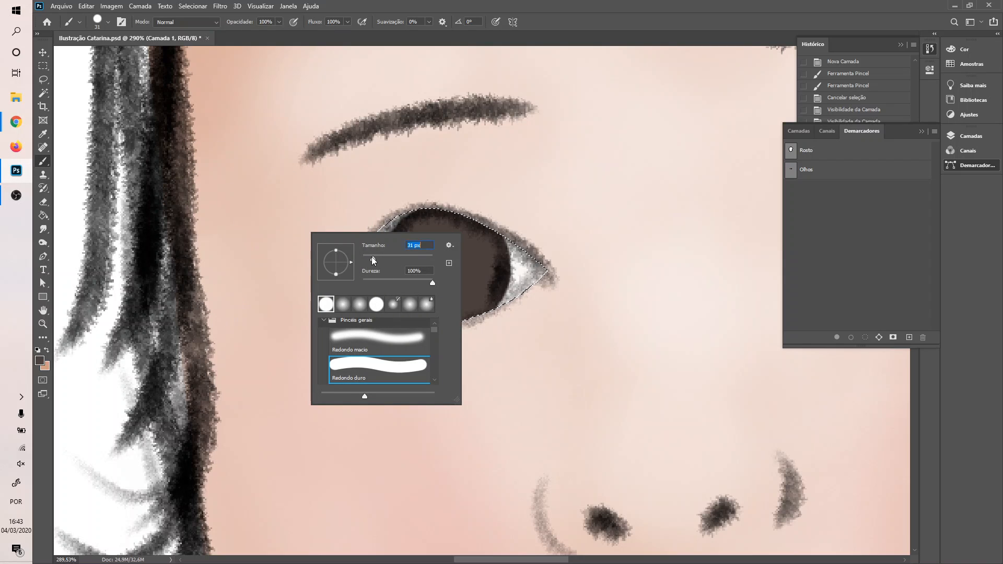
pyautogui.moveTo(377, 258); pyautogui.dragTo(365, 256)
pyautogui.click(590, 5)
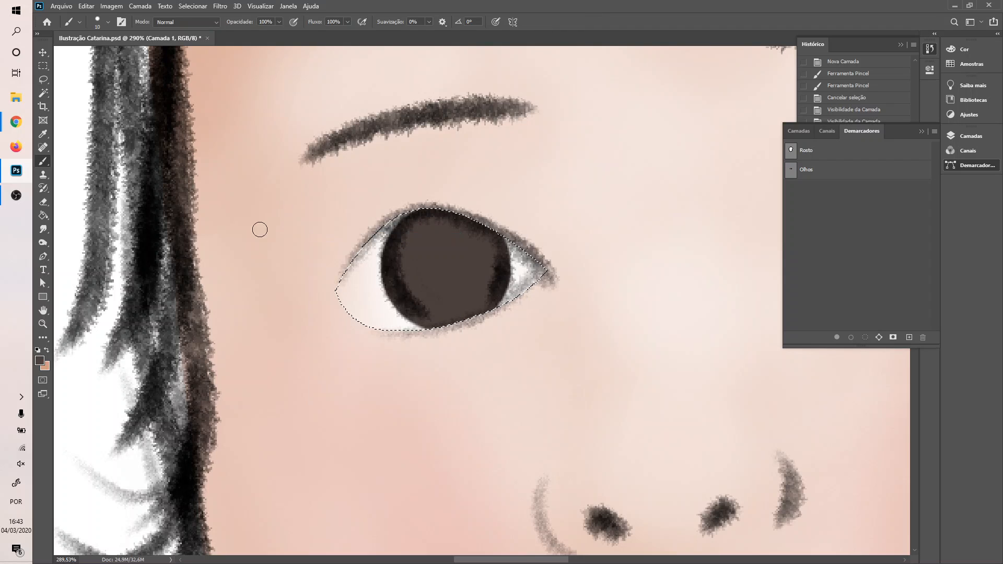
# - Set the foreground colour to white ffffff and dab a small round highlight in the left-hand iris
pyautogui.click(41, 362)
pyautogui.moveTo(753, 321); pyautogui.dragTo(703, 226)
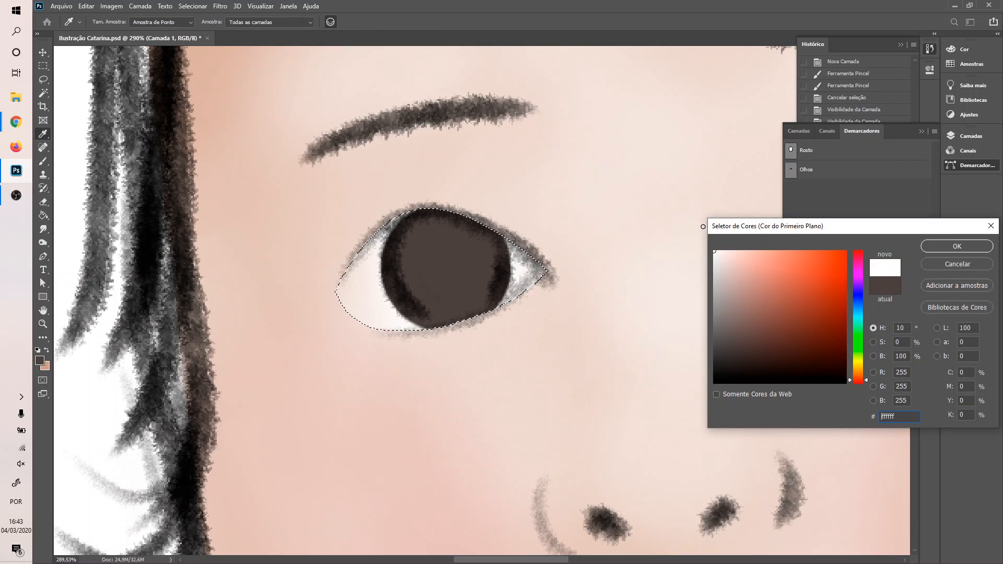
pyautogui.press('b')
pyautogui.press('Return')
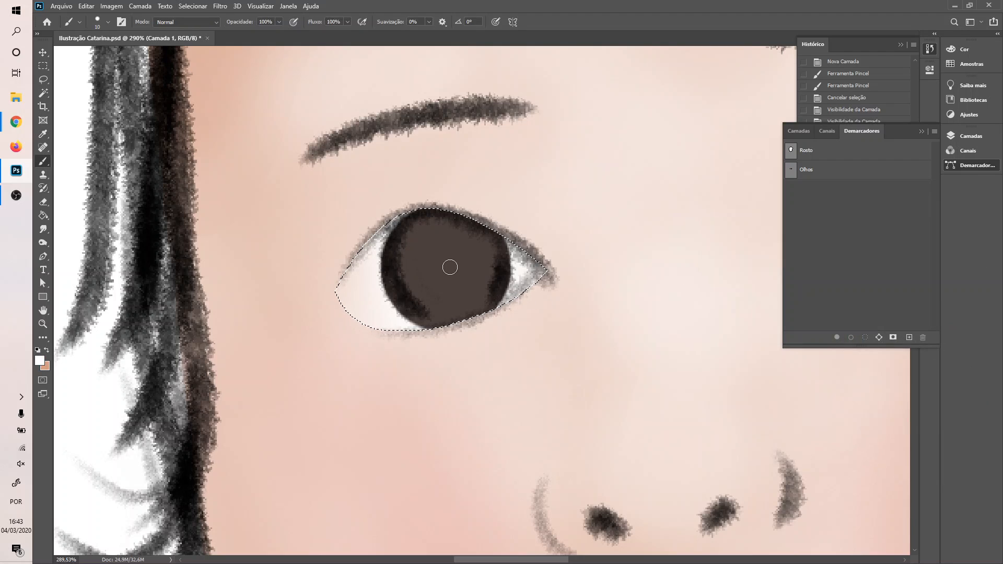
pyautogui.click(448, 268)
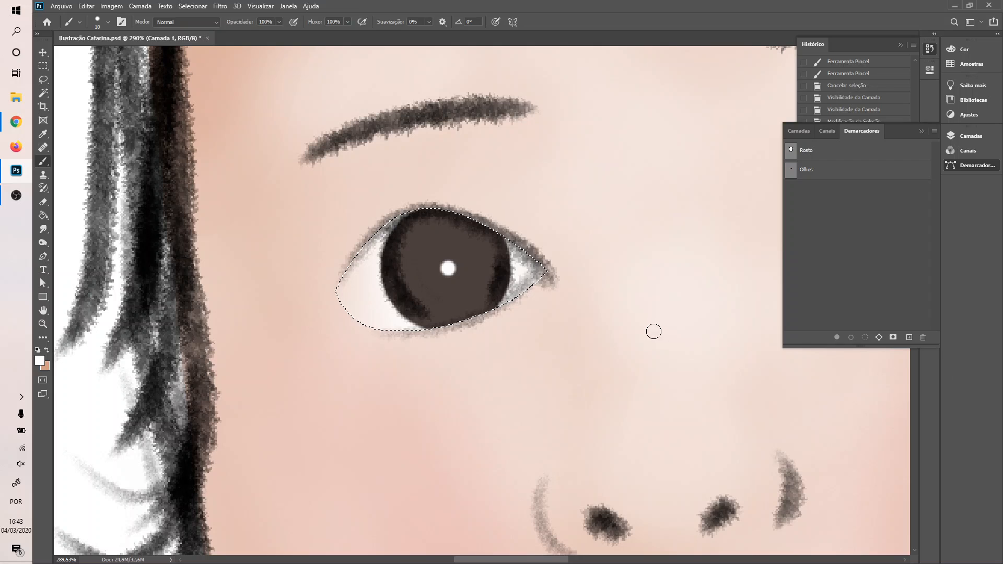
# - Dab a small white highlight in the centre of the right-hand iris
pyautogui.scroll(-5, 616, 311)
pyautogui.scroll(5, 642, 297)
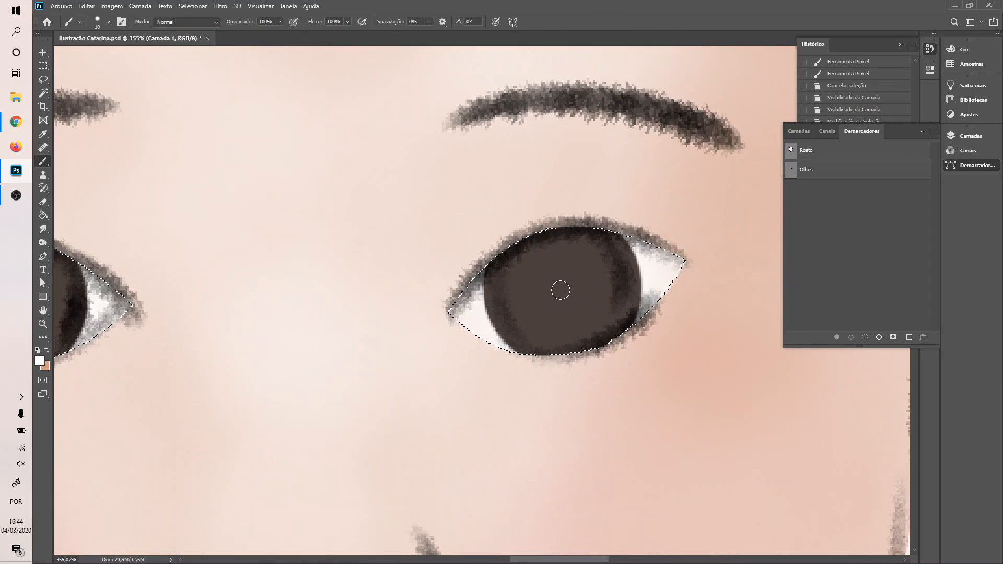
pyautogui.click(558, 288)
pyautogui.scroll(-5, 538, 329)
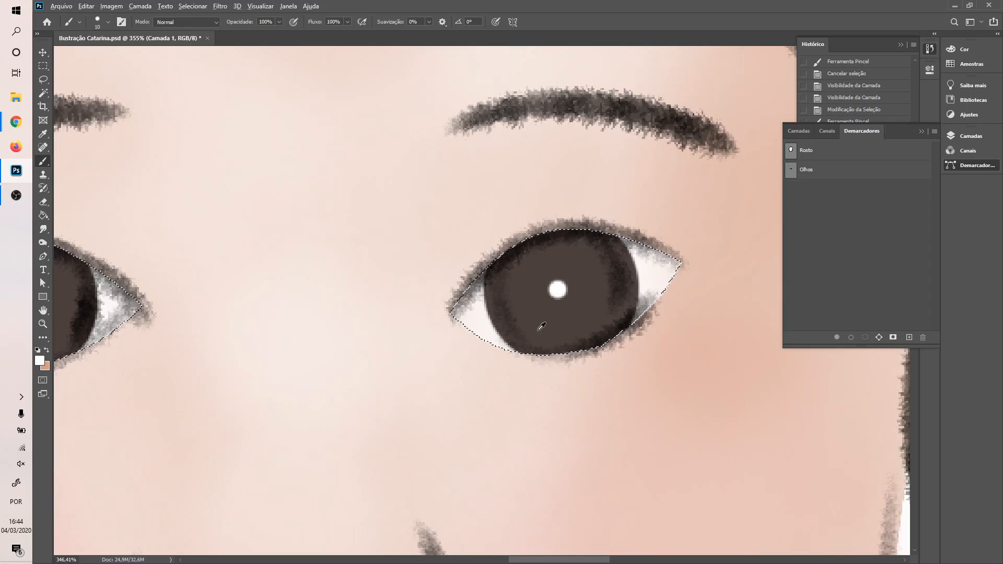
pyautogui.scroll(-1, 542, 332)
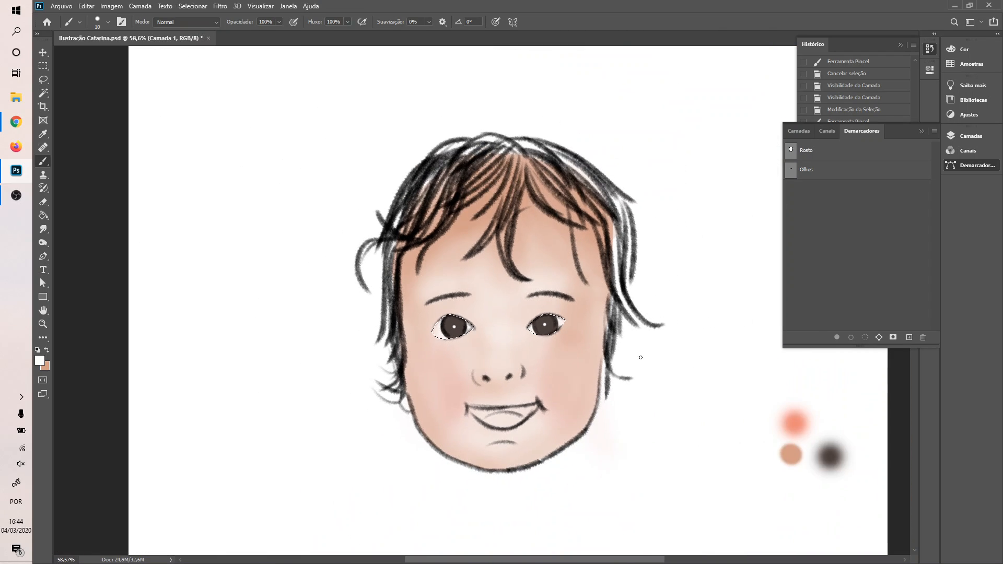
# - Undo the white highlight painted in the right-hand iris
pyautogui.scroll(5, 481, 319)
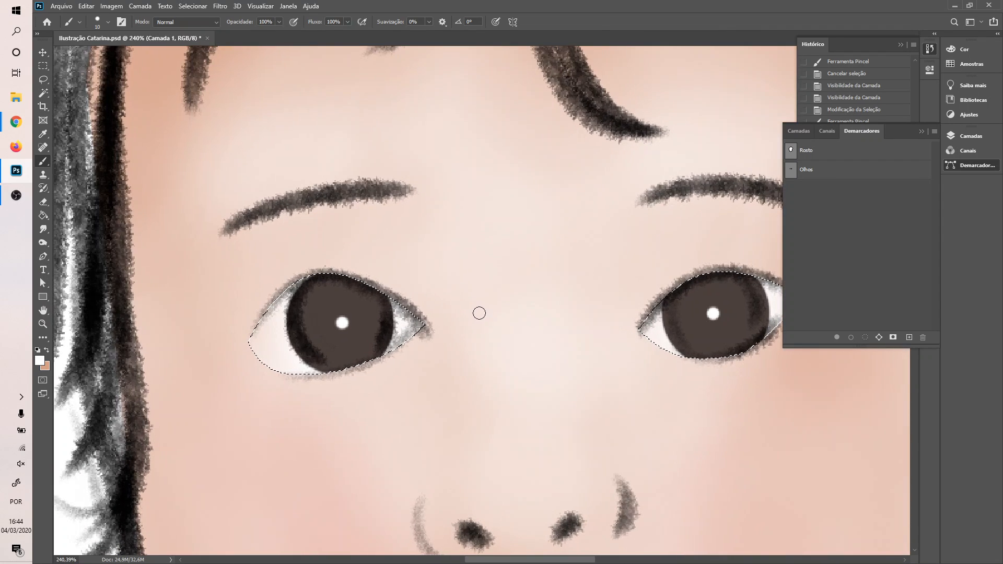
pyautogui.hotkey('ctrl', 'z')
pyautogui.hotkey('ctrl', 'z')
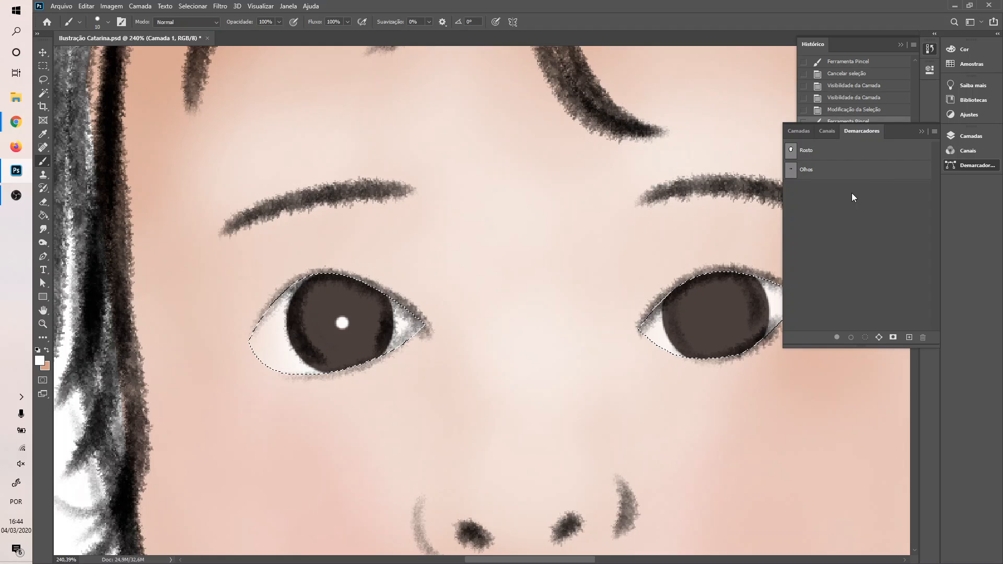
# - Rename the Camada 1 layer as Pupila, toggling its visibility to check its content
pyautogui.click(799, 131)
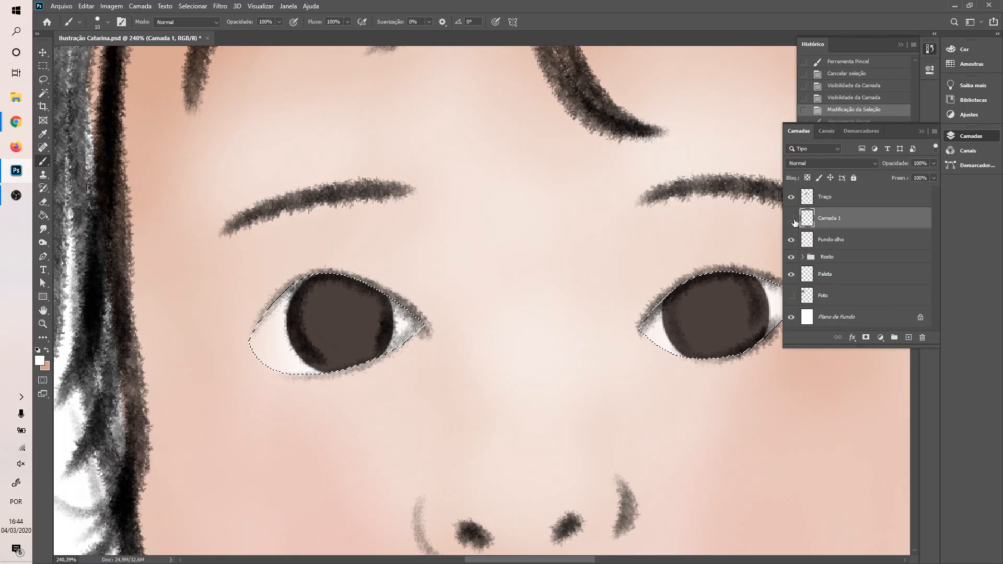
pyautogui.click(791, 219)
pyautogui.click(790, 219)
pyautogui.doubleClick(834, 219)
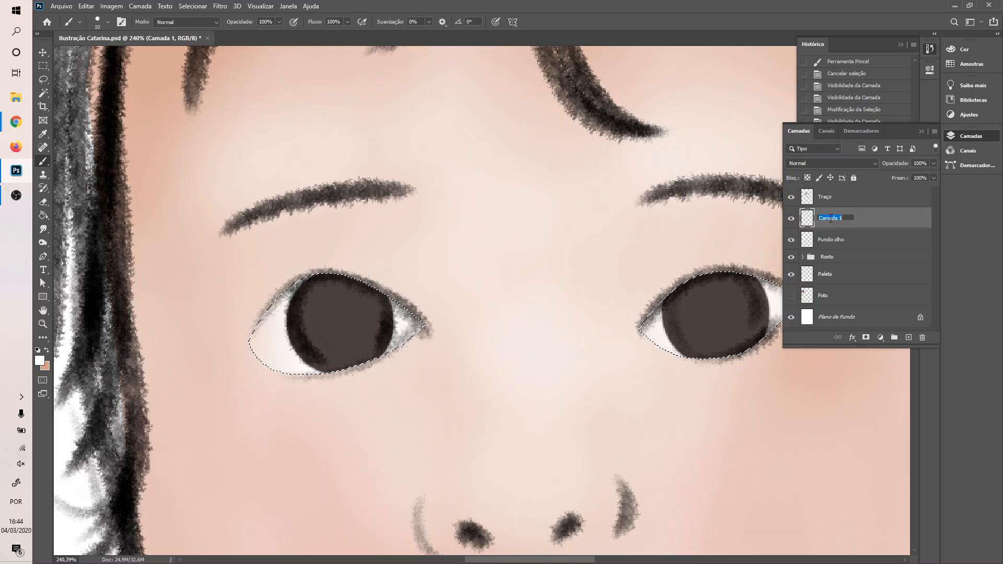
pyautogui.write('Pupila')
pyautogui.press('Return')
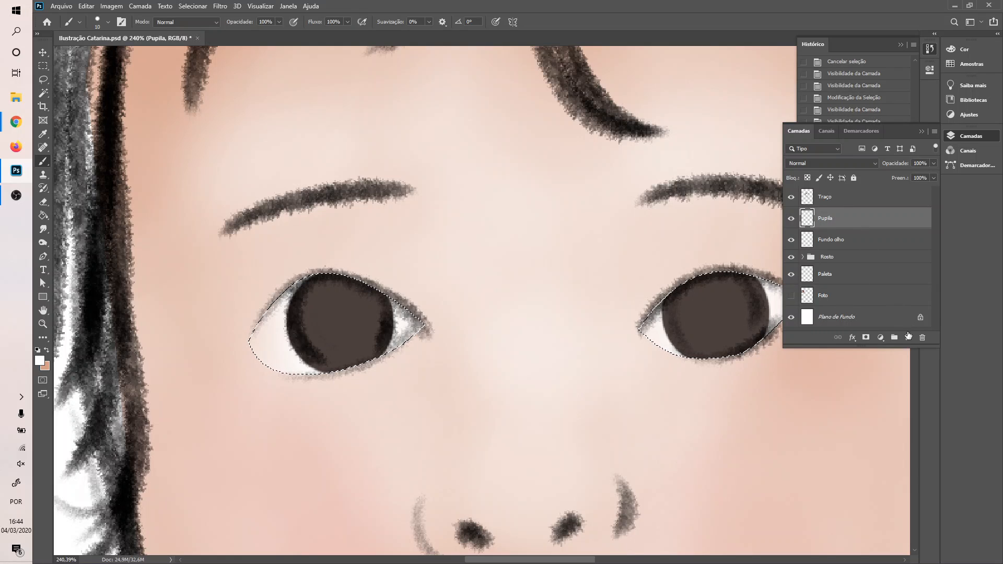
# - Create a new layer above Pupila and name it Branco olhos
pyautogui.click(908, 337)
pyautogui.doubleClick(830, 219)
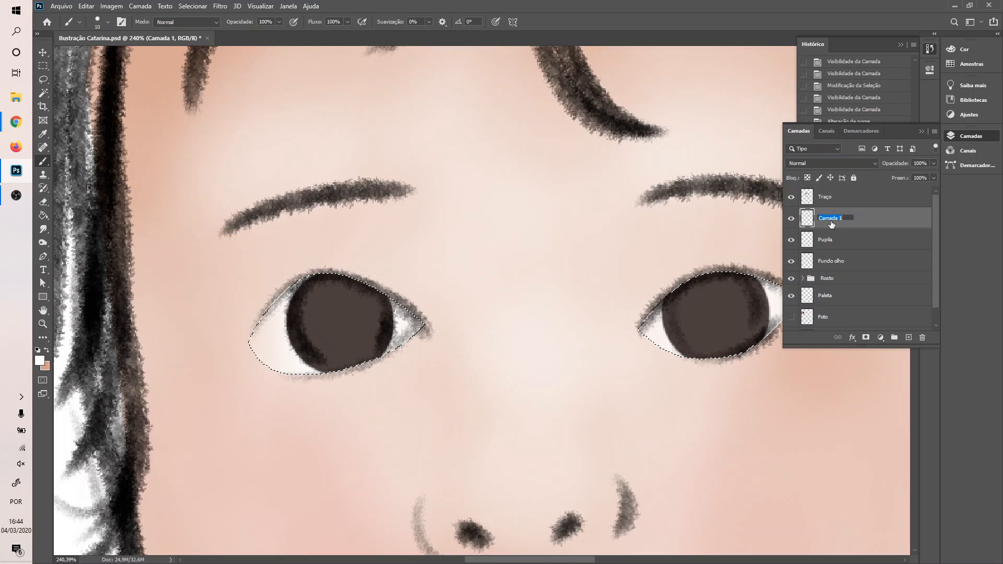
pyautogui.write('Branco olhos')
pyautogui.press('Return')
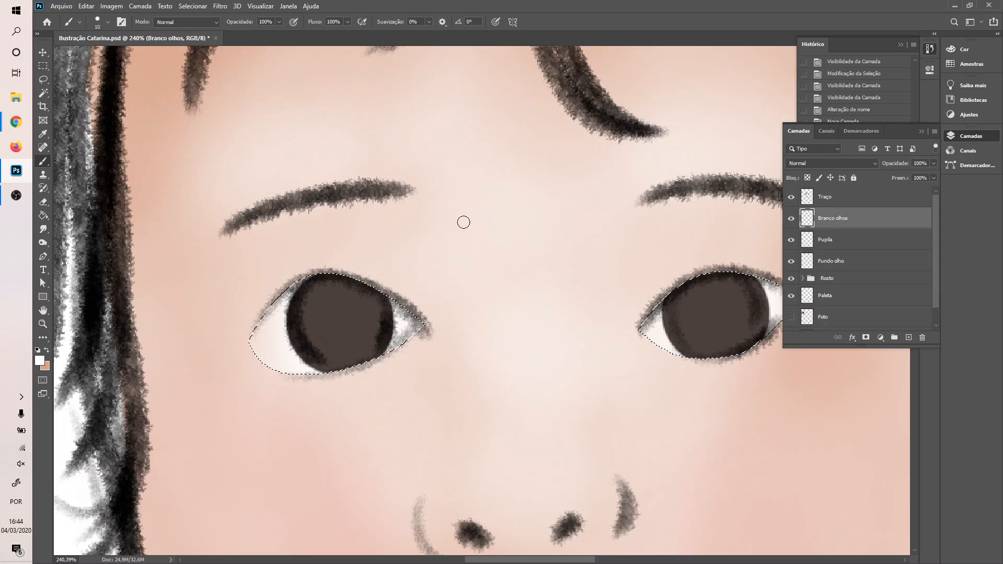
# - Paint one white highlight dot in the centre of each iris and set the Branco olhos layer's opacity to 66%
pyautogui.click(338, 322)
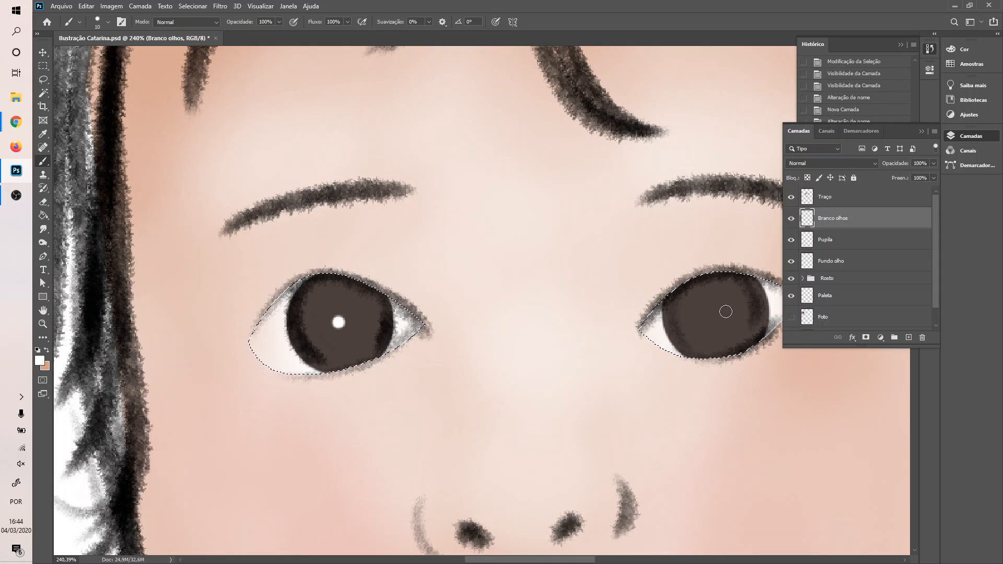
pyautogui.click(718, 313)
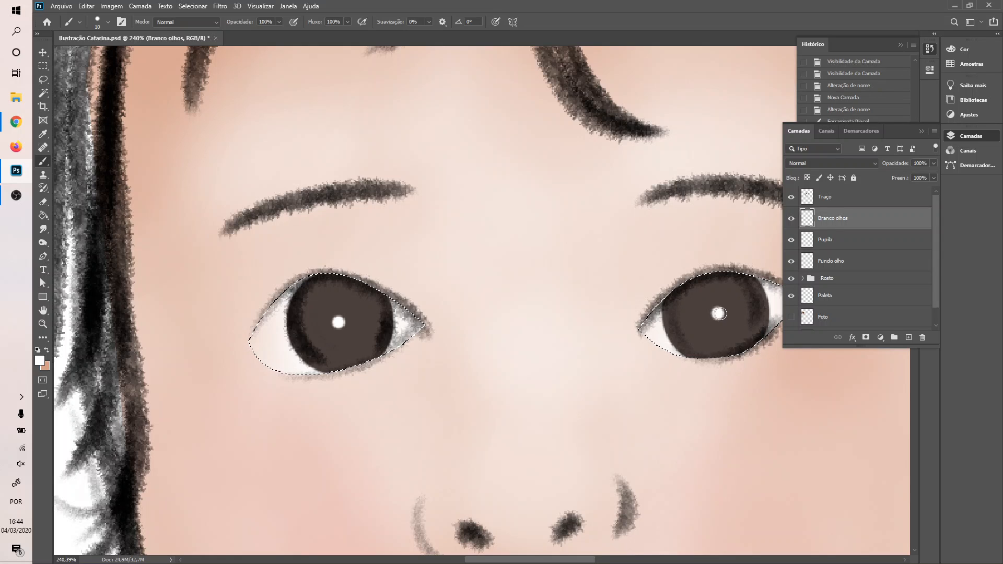
pyautogui.click(933, 163)
pyautogui.moveTo(921, 175); pyautogui.dragTo(917, 177)
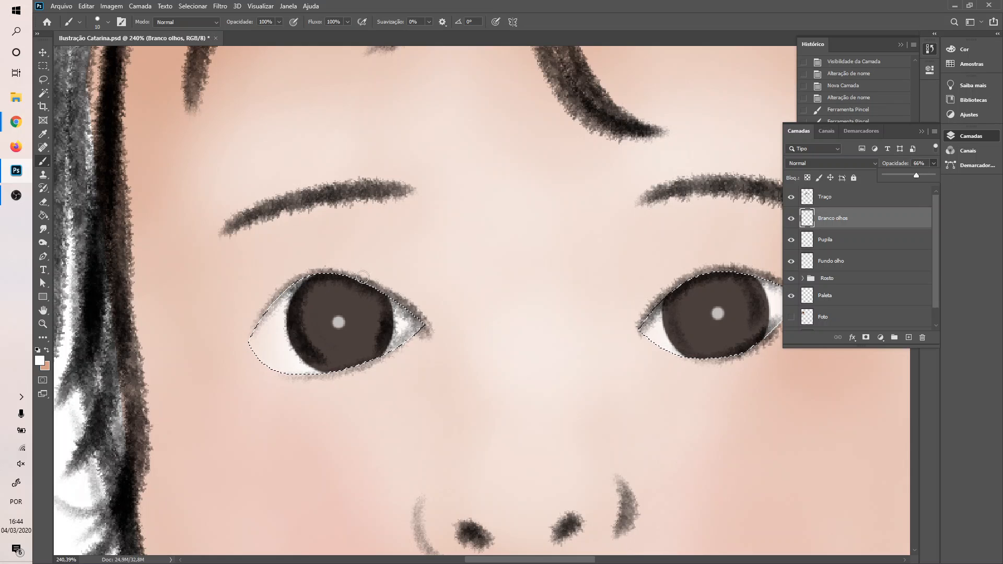
# - Set the brush to the soft round (Redondo macio) preset at 31 px with pen pressure controlling its opacity
pyautogui.click(107, 25)
pyautogui.click(84, 135)
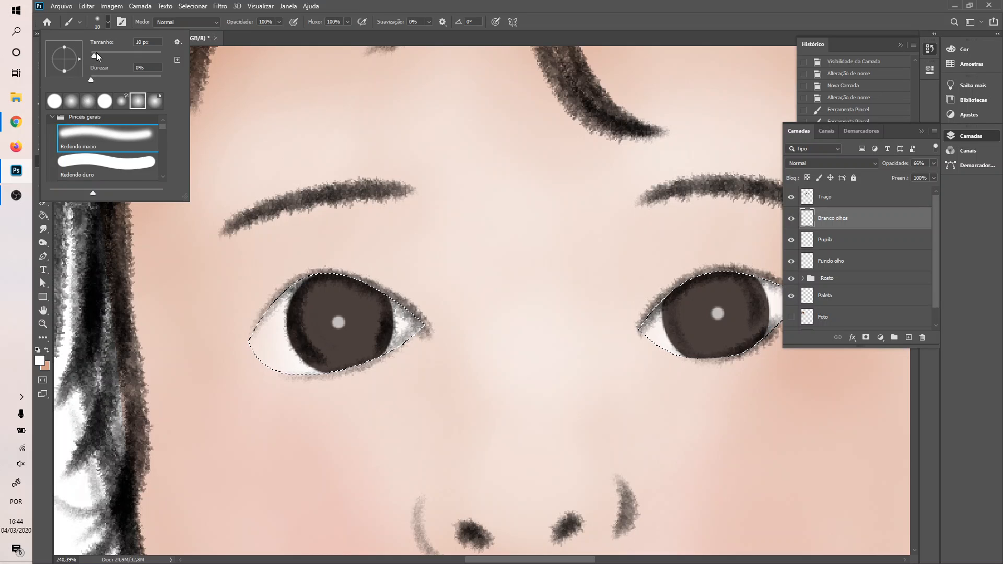
pyautogui.moveTo(96, 52); pyautogui.dragTo(101, 55)
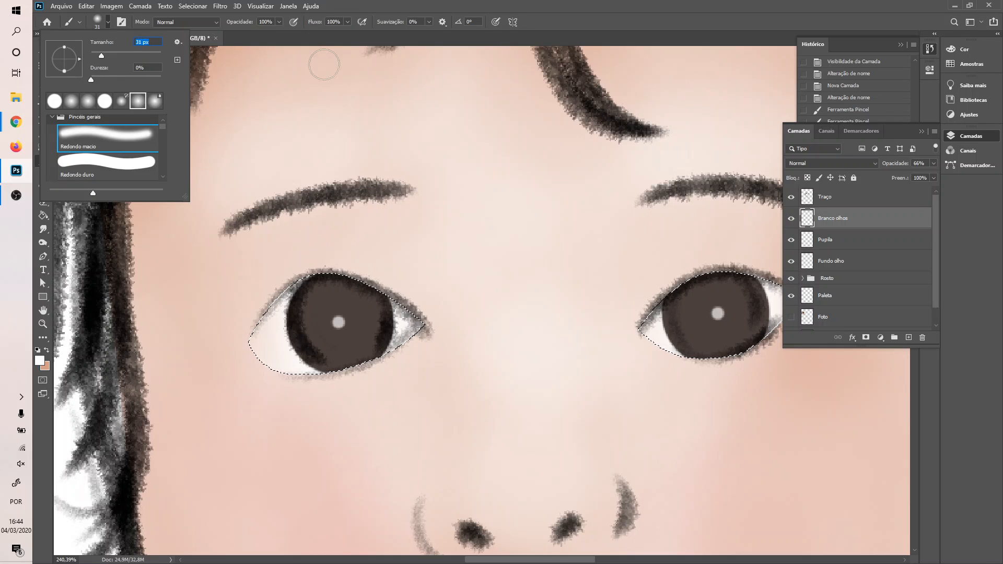
pyautogui.click(294, 24)
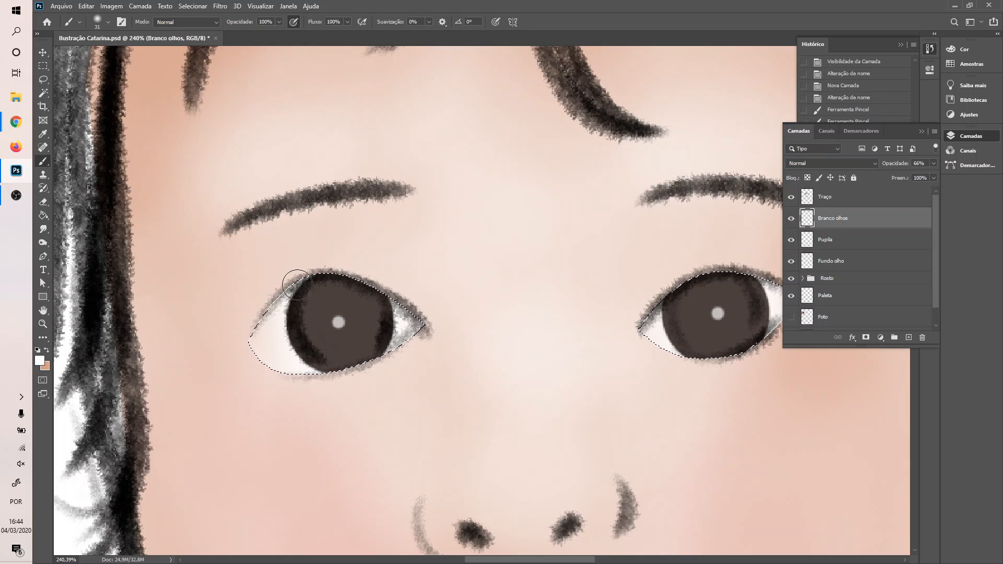
# - Try broad soft white highlight strokes over the irises with the 31 px brush, undoing the strokes
pyautogui.moveTo(297, 285); pyautogui.dragTo(386, 308)
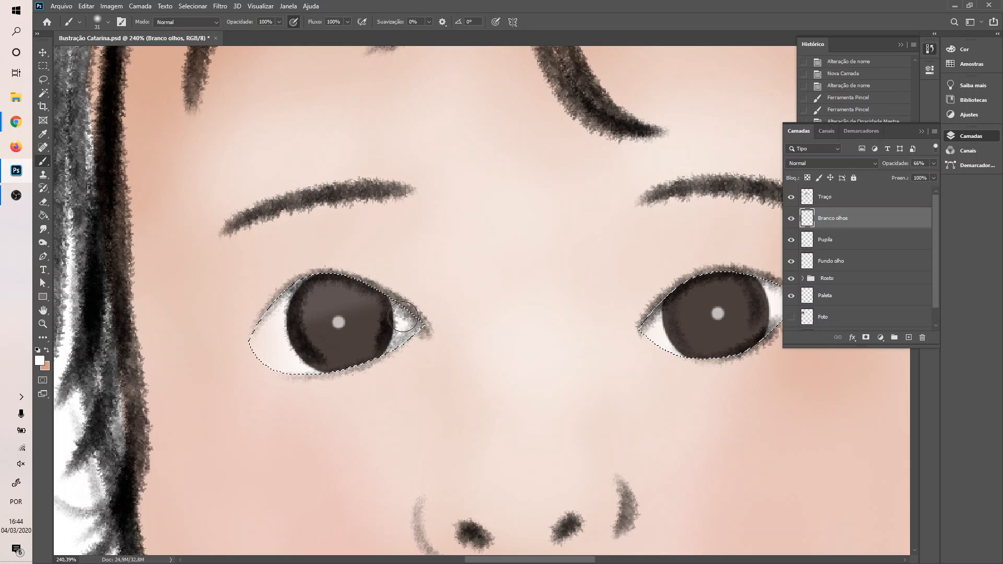
pyautogui.hotkey('ctrl', 'z')
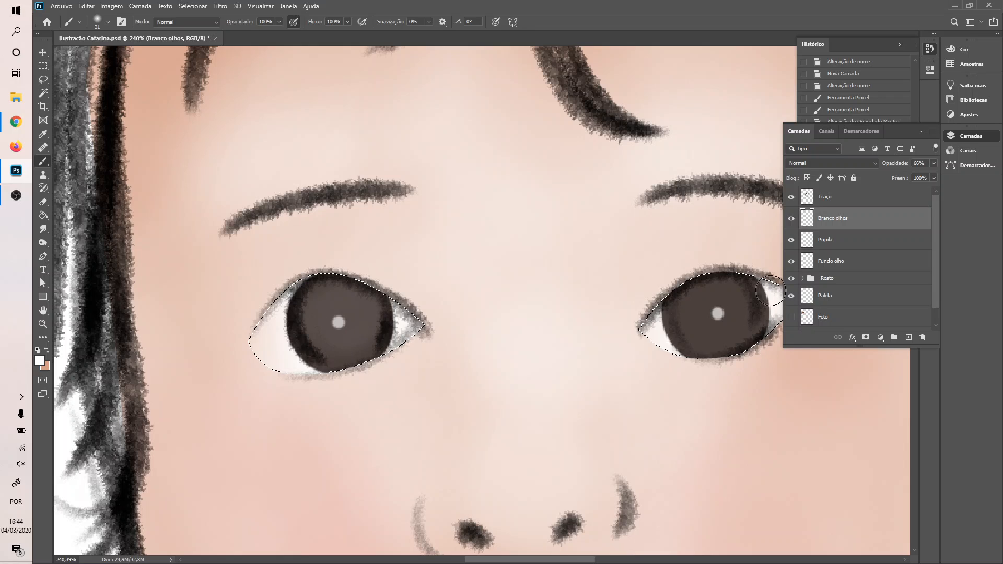
pyautogui.hotkey('ctrl', 'z')
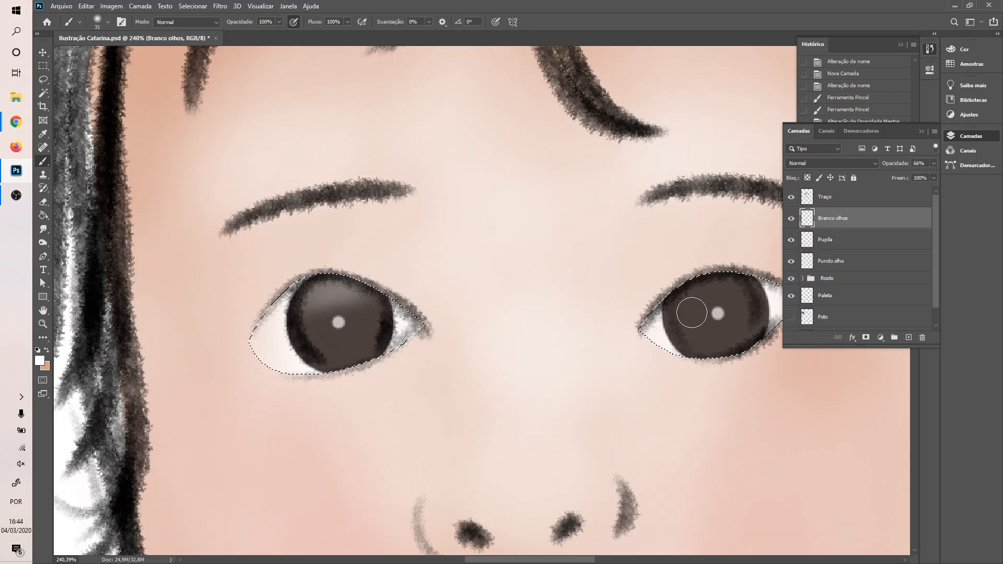
pyautogui.hotkey('ctrl', 'z')
pyautogui.moveTo(313, 347); pyautogui.dragTo(443, 275)
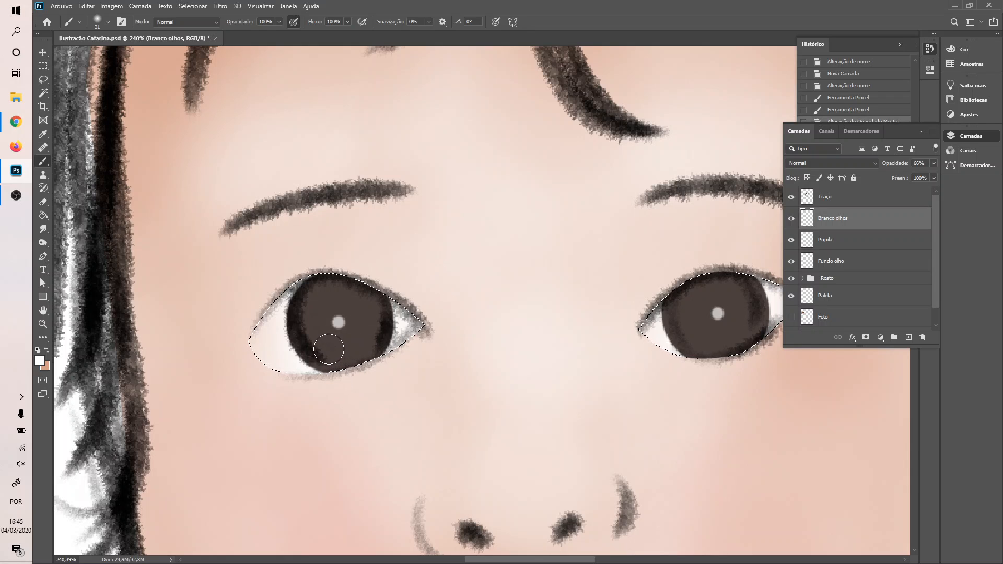
pyautogui.moveTo(329, 349); pyautogui.dragTo(391, 280)
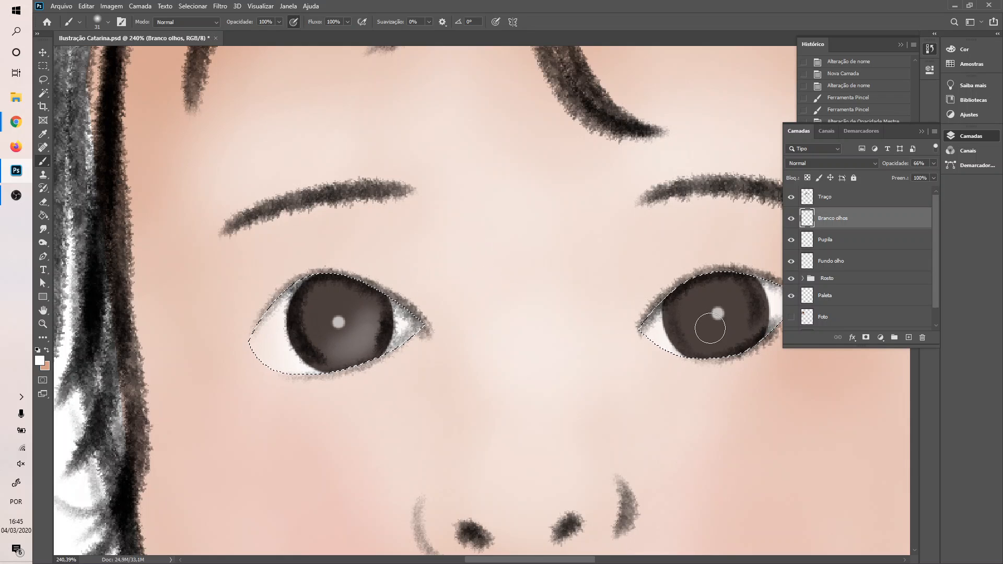
pyautogui.hotkey('ctrl', 'z')
pyautogui.moveTo(331, 340)
pyautogui.mouseDown()
pyautogui.moveTo(355, 330)
pyautogui.moveTo(375, 295)
pyautogui.mouseUp()
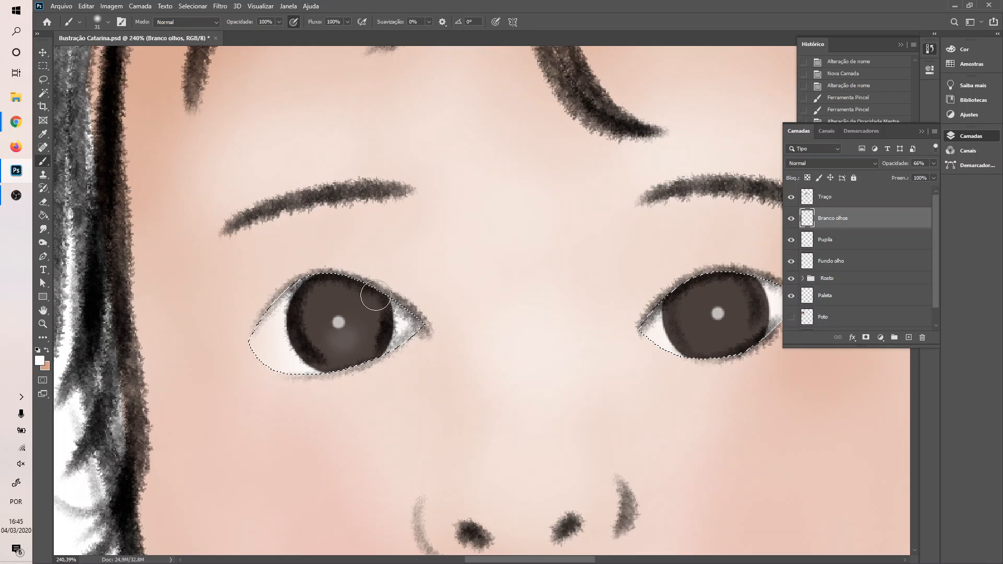
pyautogui.hotkey('ctrl', 'z')
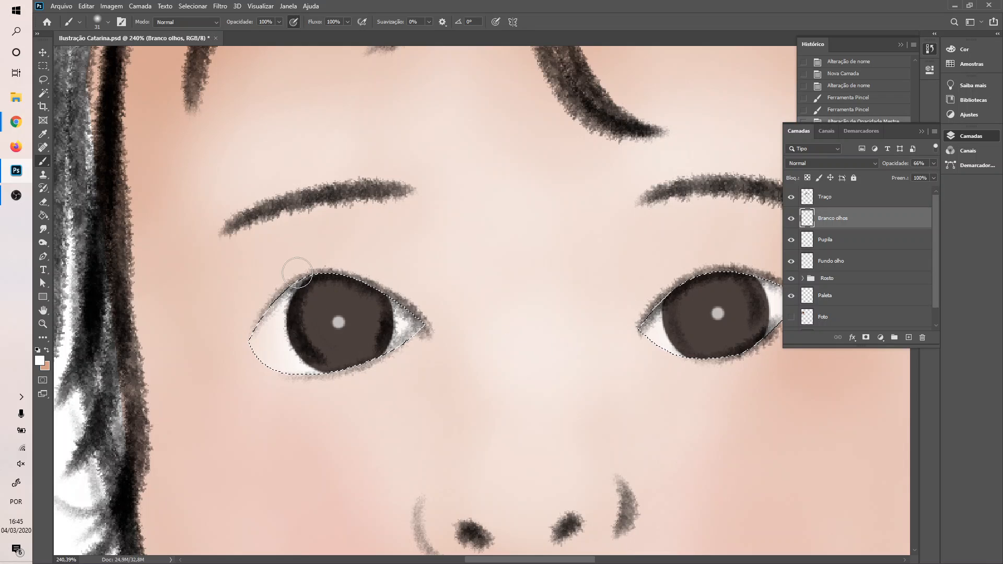
# - Reduce the brush to 20 px and paint soft white highlights on the upper part of both irises
pyautogui.click(107, 22)
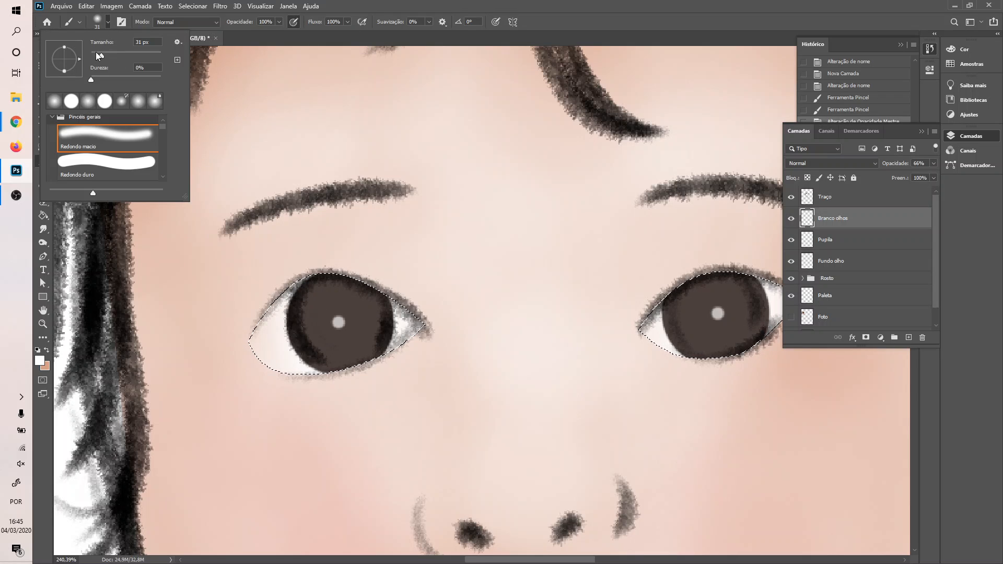
pyautogui.moveTo(96, 53); pyautogui.dragTo(98, 55)
pyautogui.moveTo(312, 317); pyautogui.dragTo(334, 296)
pyautogui.moveTo(722, 283); pyautogui.dragTo(731, 289)
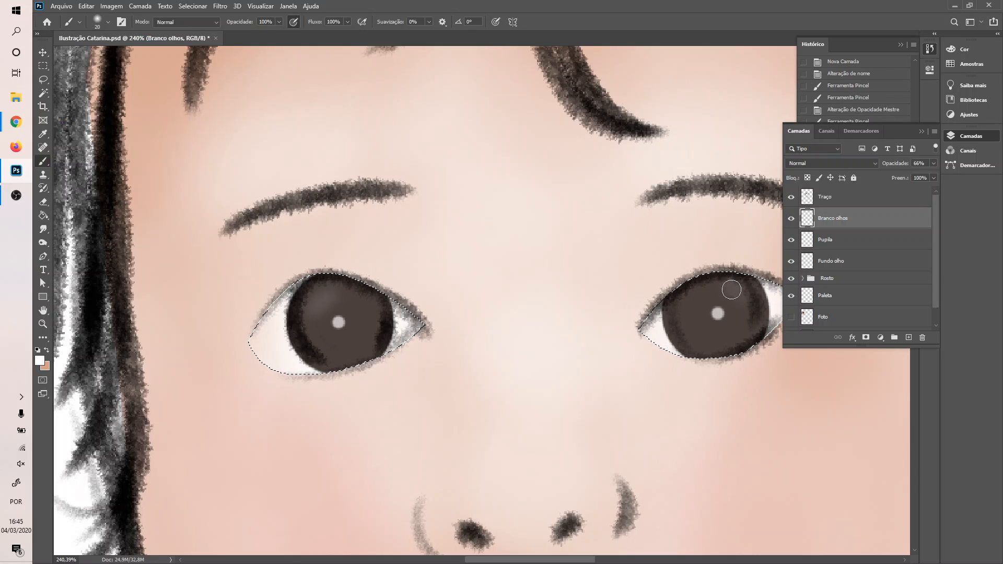
pyautogui.moveTo(354, 291); pyautogui.dragTo(366, 299)
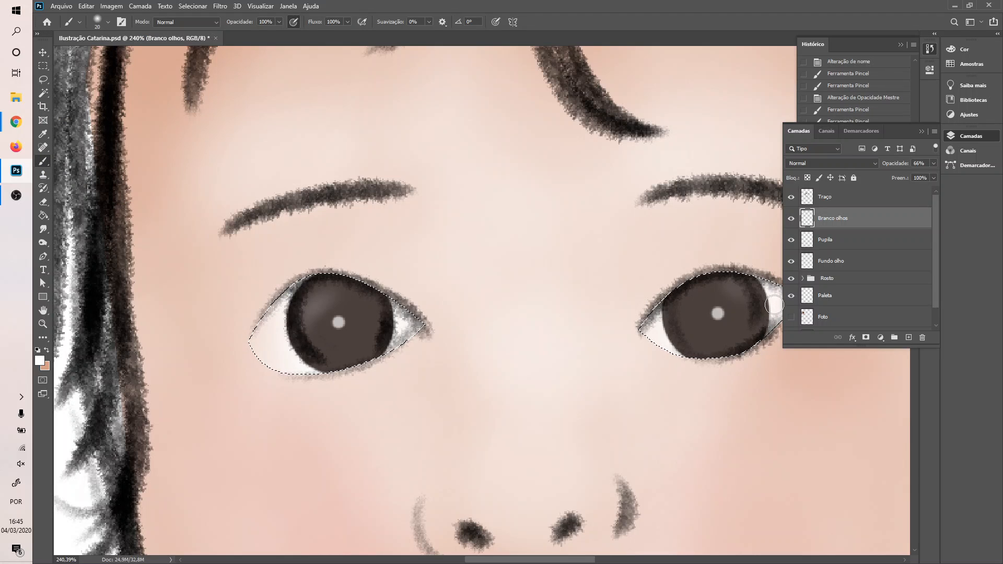
# - Try stronger highlight strokes on the upper irises, and revert the history to the state before the last two strokes
pyautogui.moveTo(726, 292); pyautogui.dragTo(713, 295)
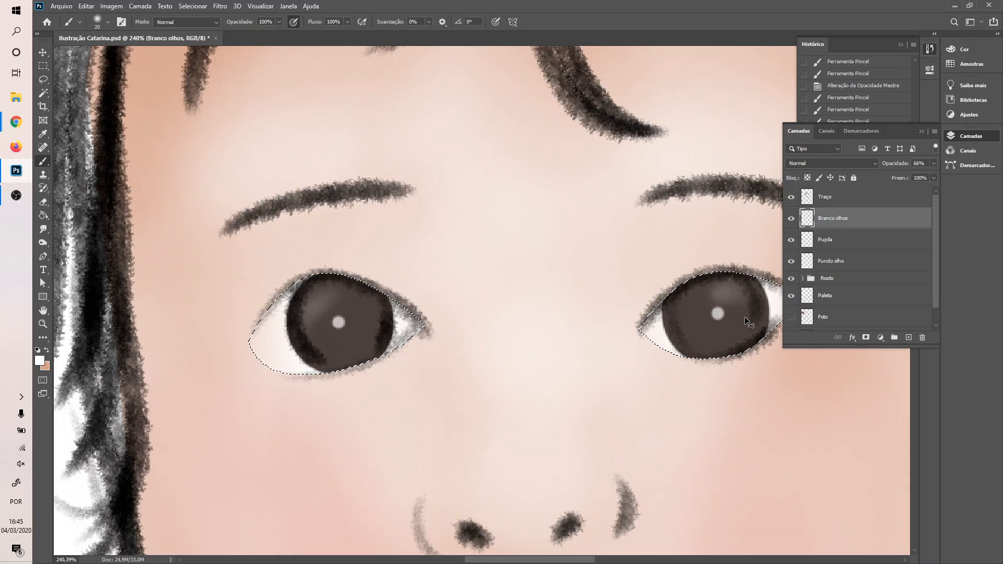
pyautogui.hotkey('ctrl', 'z')
pyautogui.moveTo(743, 337); pyautogui.dragTo(735, 341)
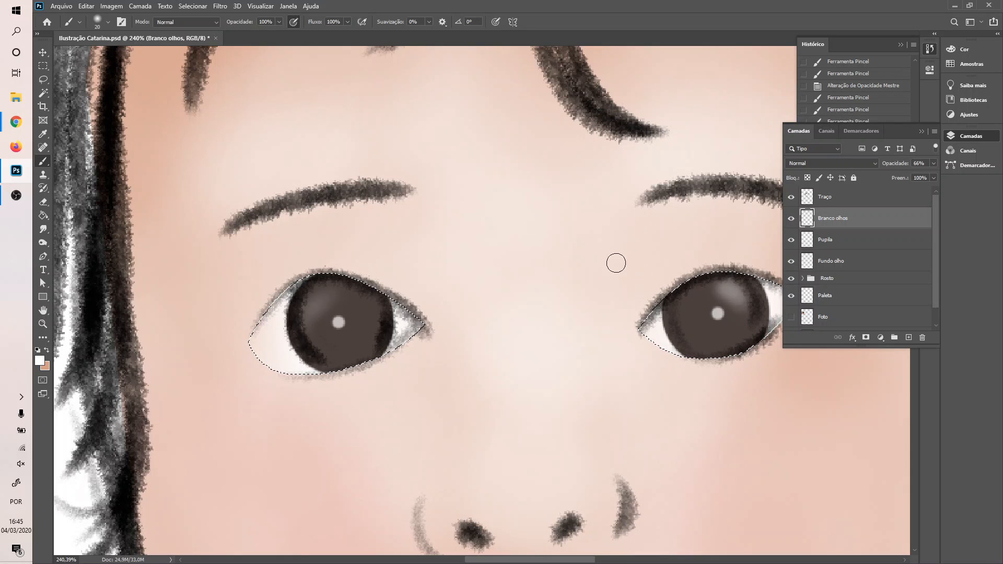
pyautogui.moveTo(327, 297); pyautogui.dragTo(313, 314)
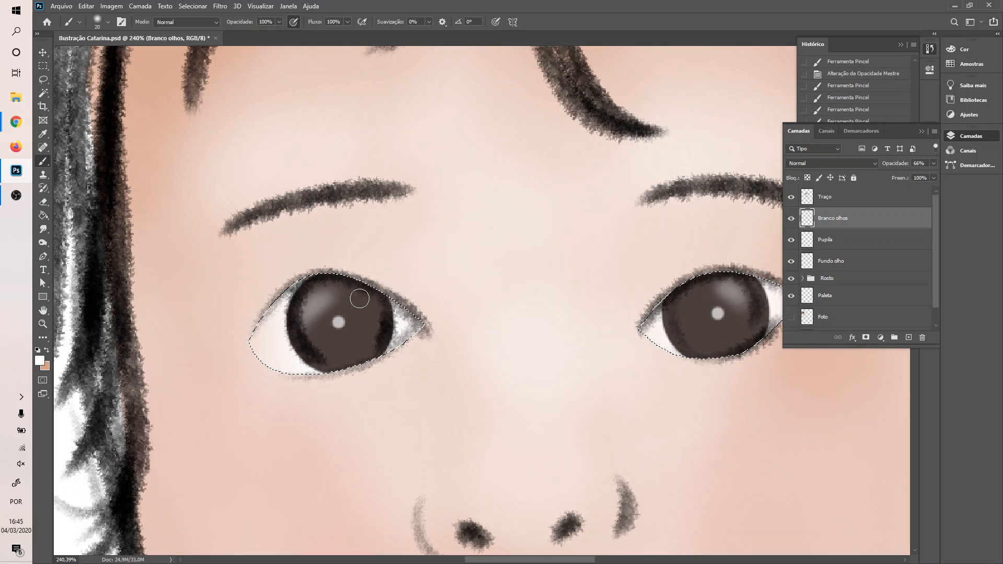
pyautogui.scroll(-8, 492, 235)
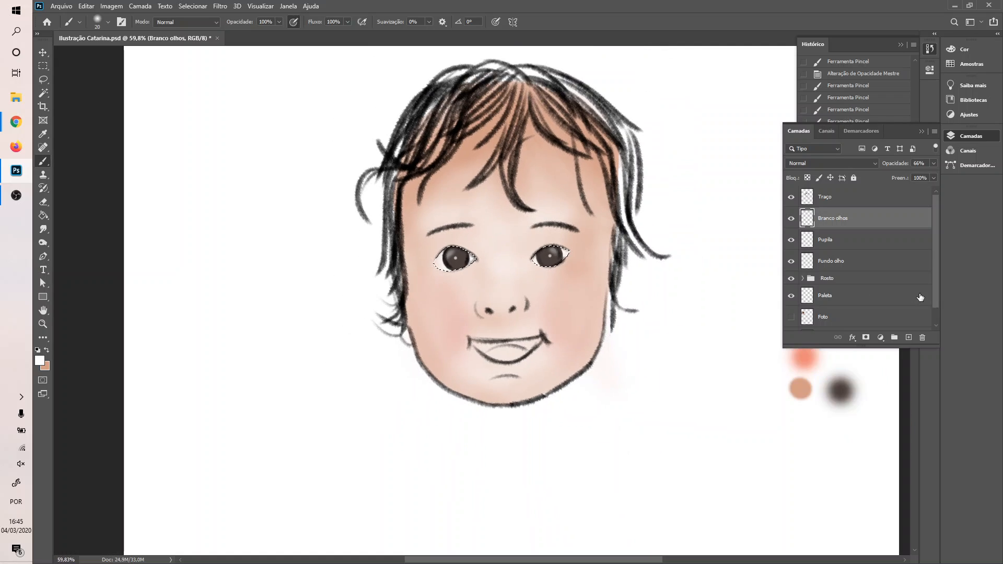
pyautogui.scroll(6, 589, 243)
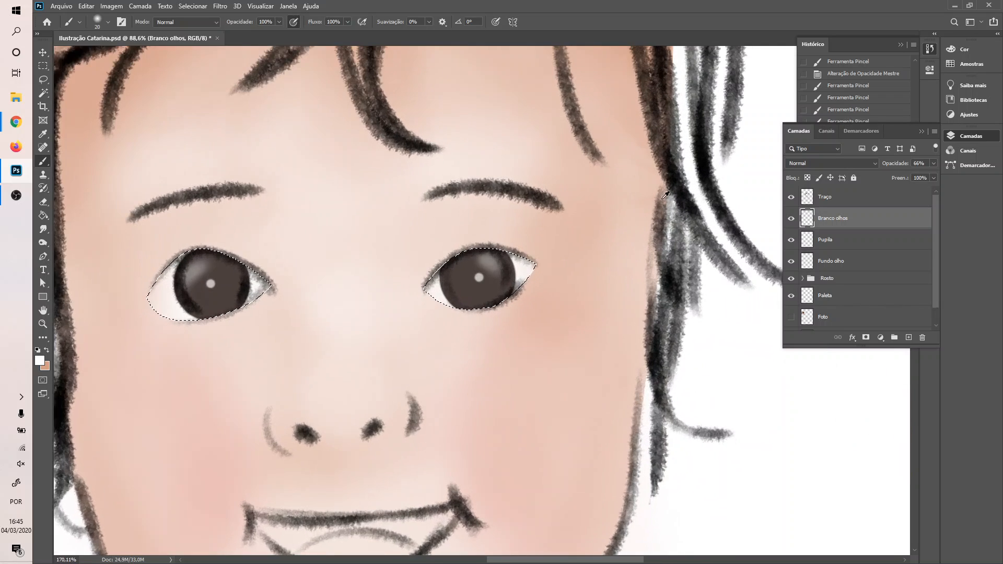
pyautogui.scroll(1, 665, 195)
pyautogui.click(882, 46)
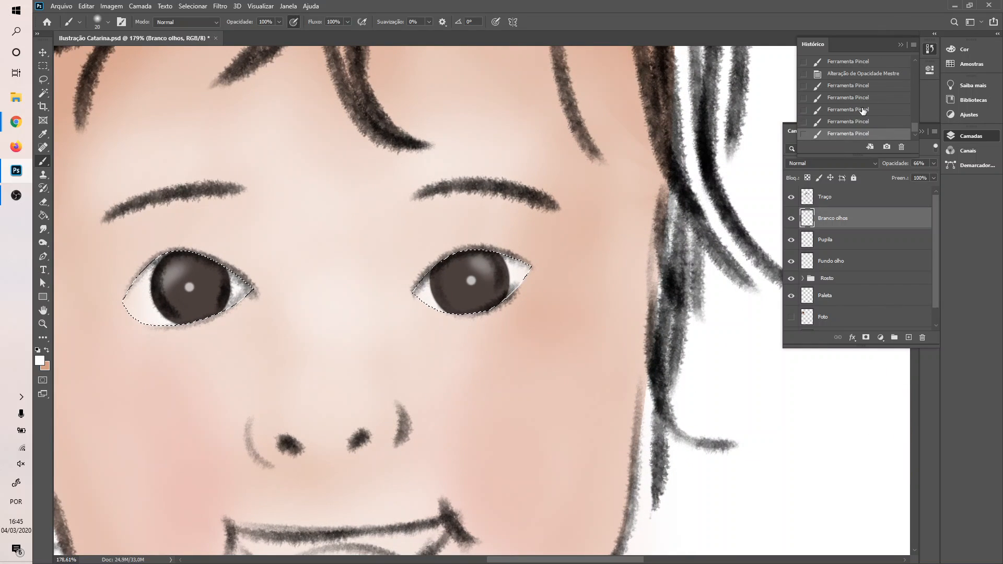
pyautogui.click(848, 109)
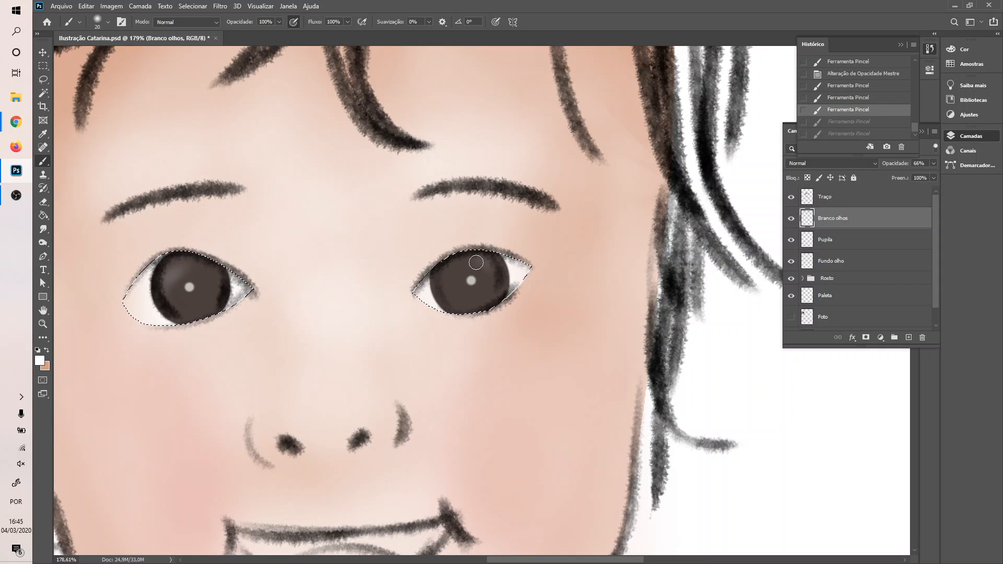
# - Paint faint white reflections along the upper and lower areas of both irises on the Branco olhos layer
pyautogui.moveTo(475, 262)
pyautogui.mouseDown()
pyautogui.moveTo(493, 280)
pyautogui.moveTo(490, 305)
pyautogui.mouseUp()
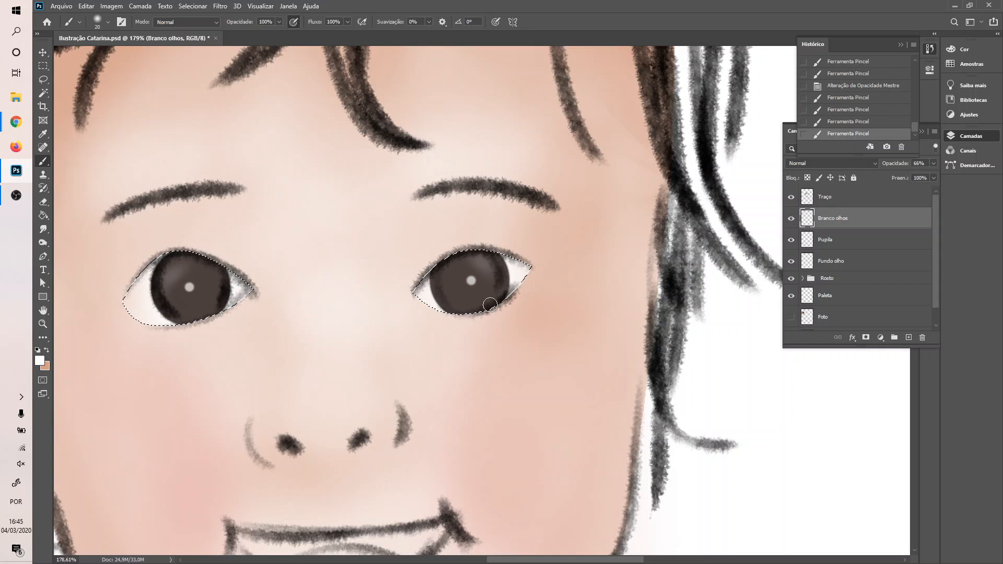
pyautogui.click(191, 267)
pyautogui.click(213, 304)
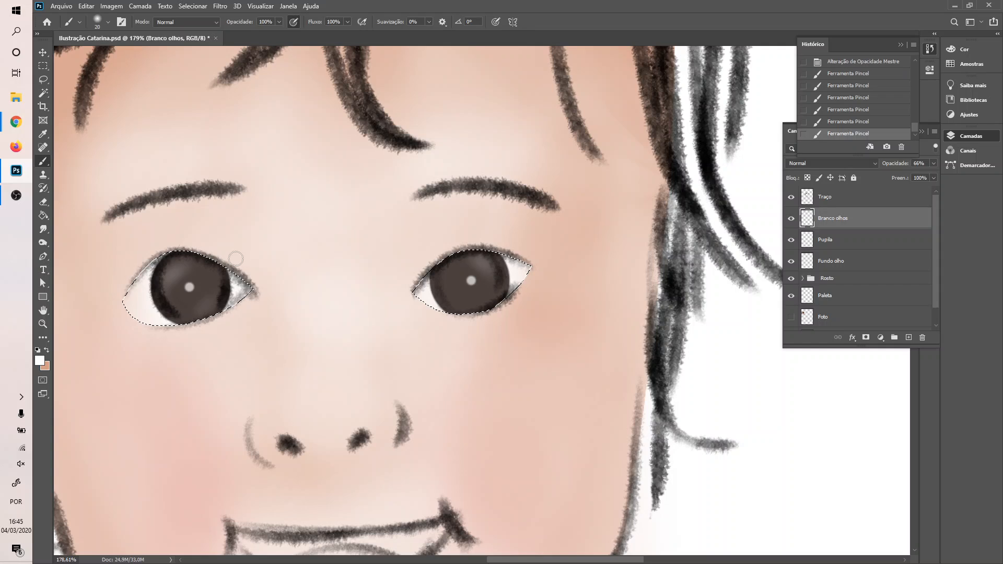
pyautogui.hotkey('ctrl', 'z')
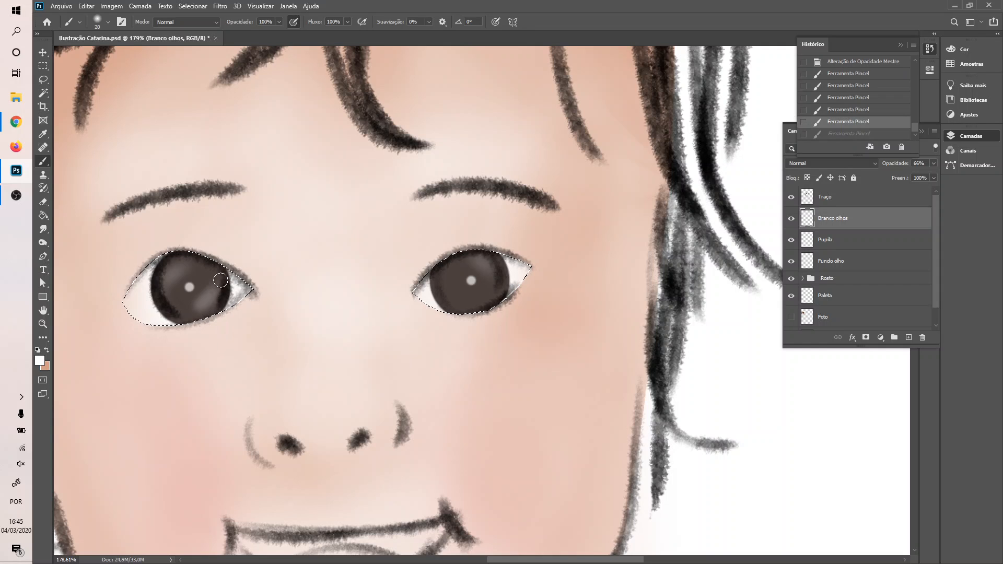
pyautogui.moveTo(221, 280); pyautogui.dragTo(222, 277)
pyautogui.hotkey('ctrl', 'z')
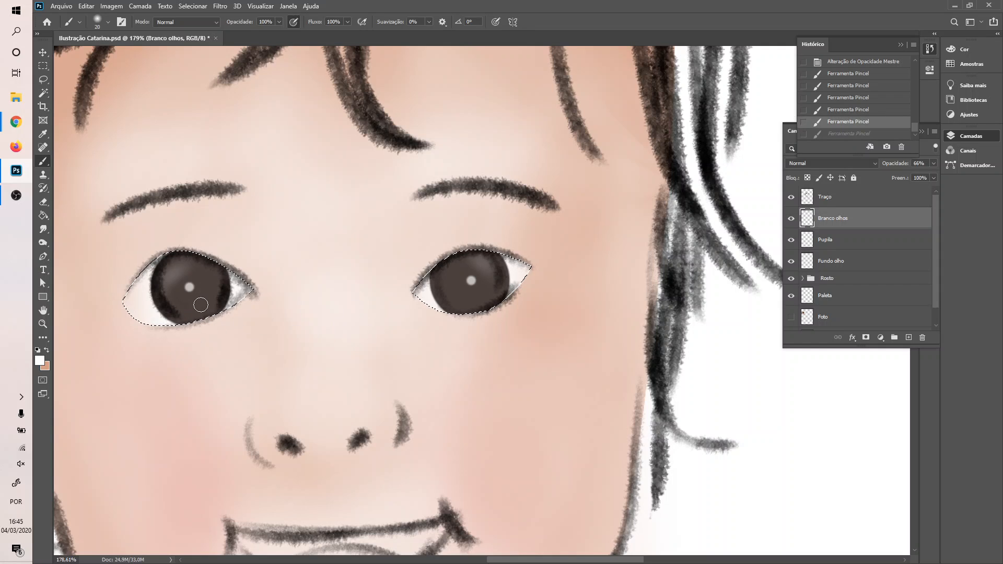
pyautogui.hotkey('ctrl', 'shift', 'z')
pyautogui.moveTo(452, 299); pyautogui.dragTo(445, 290)
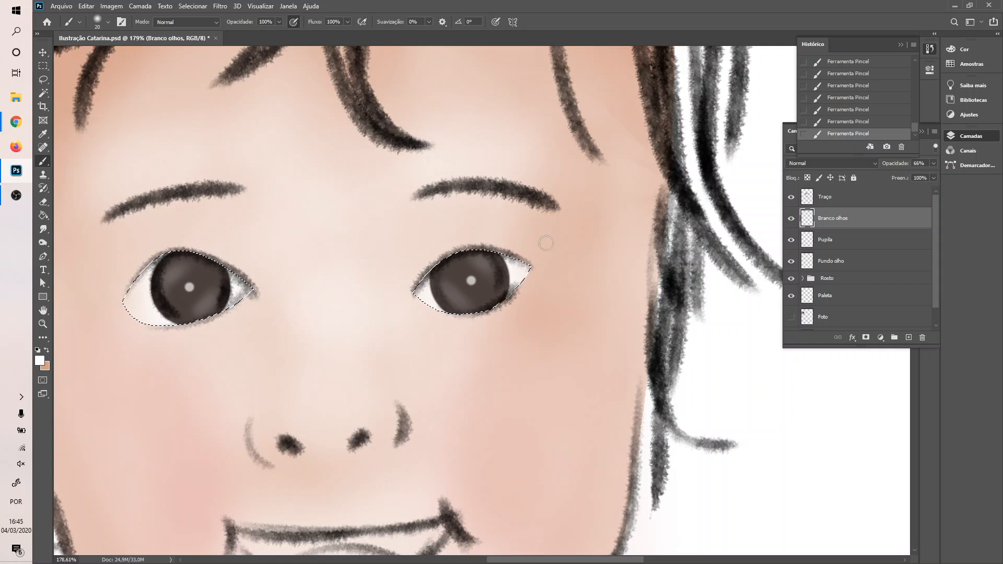
pyautogui.scroll(-1, 426, 143)
pyautogui.scroll(-5, 375, 158)
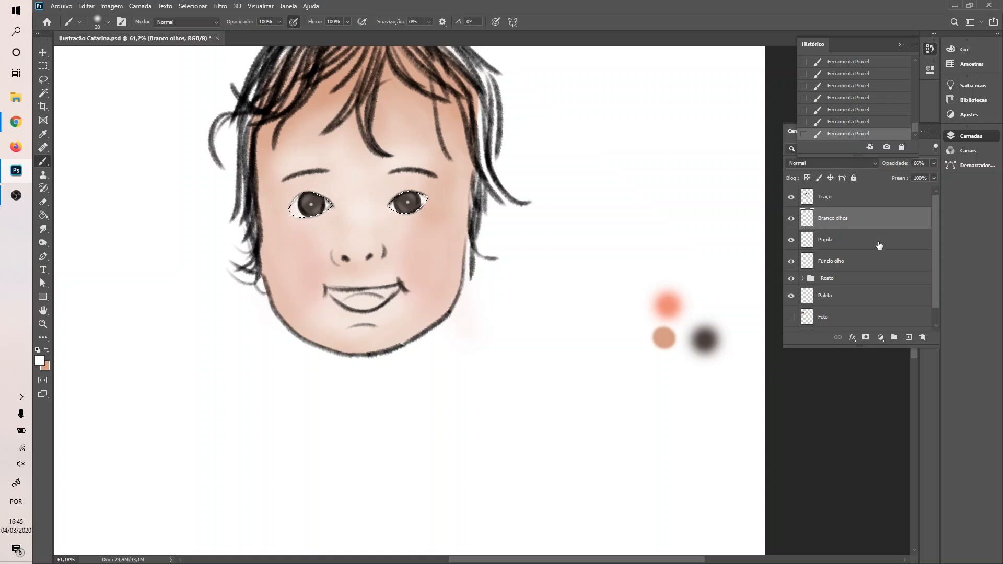
pyautogui.click(936, 220)
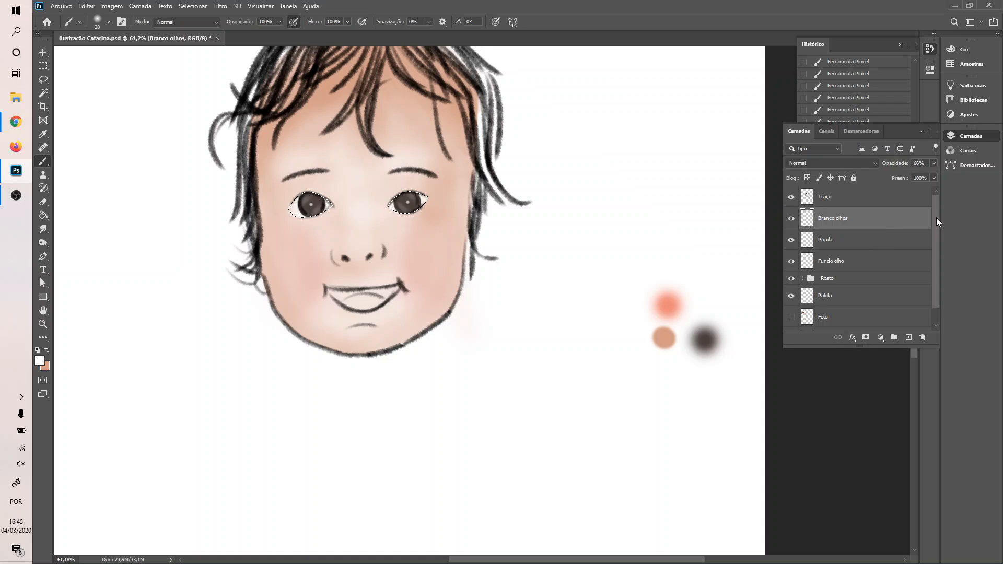
# - Create a new path and draw a closed triangular outline joining both mouth corners and the middle of the lower lip
pyautogui.click(873, 133)
pyautogui.click(824, 177)
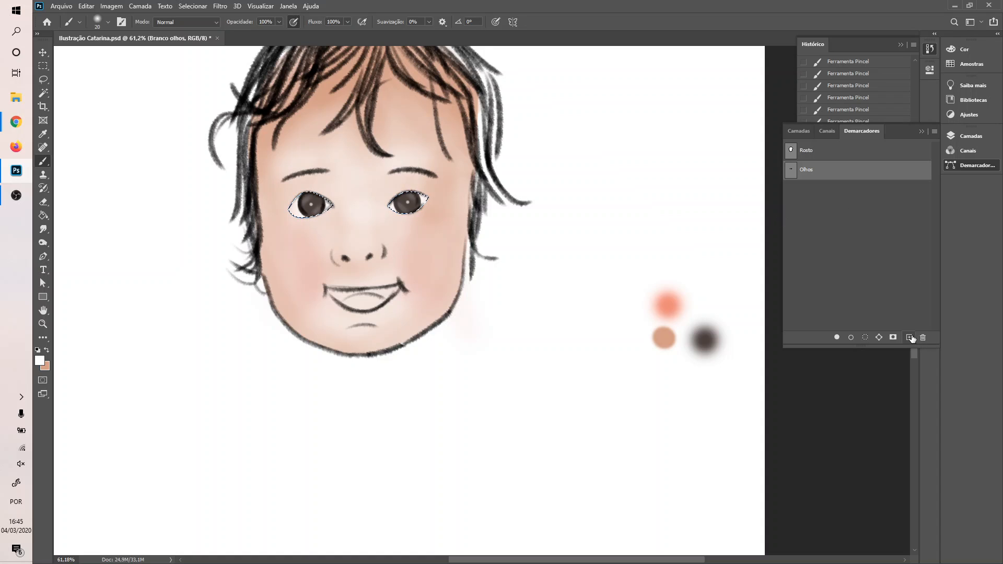
pyautogui.click(909, 338)
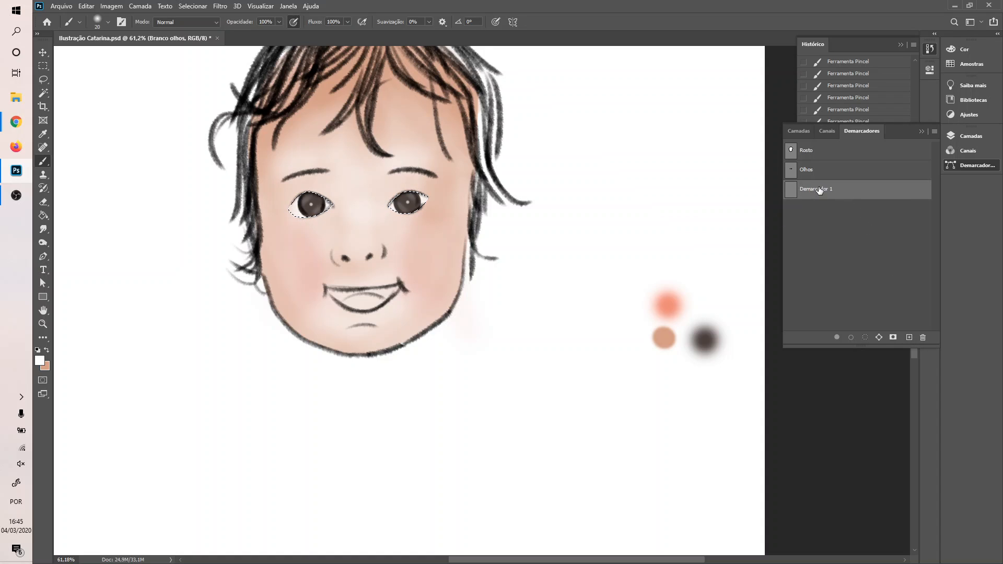
pyautogui.moveTo(16, 122)
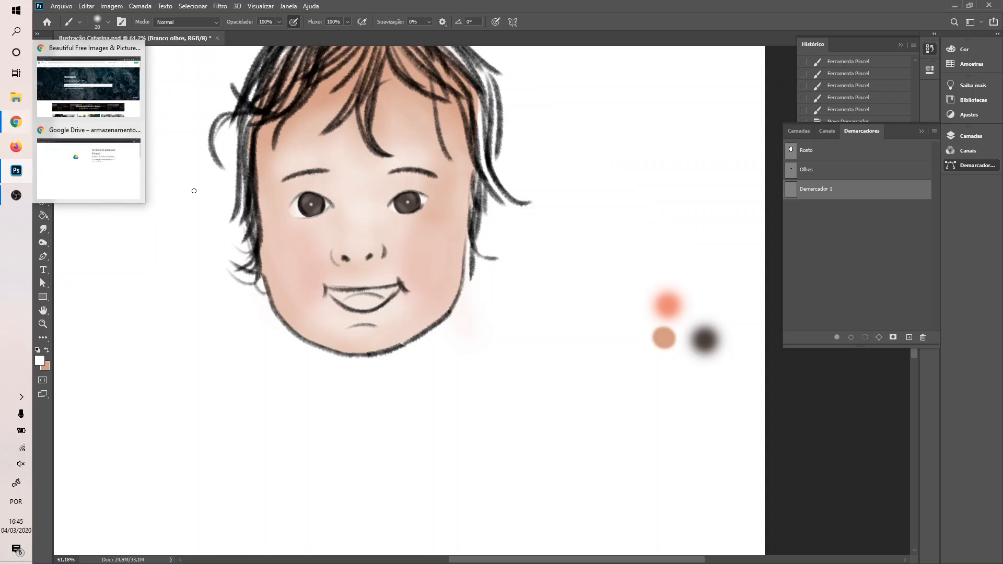
pyautogui.scroll(5, 374, 292)
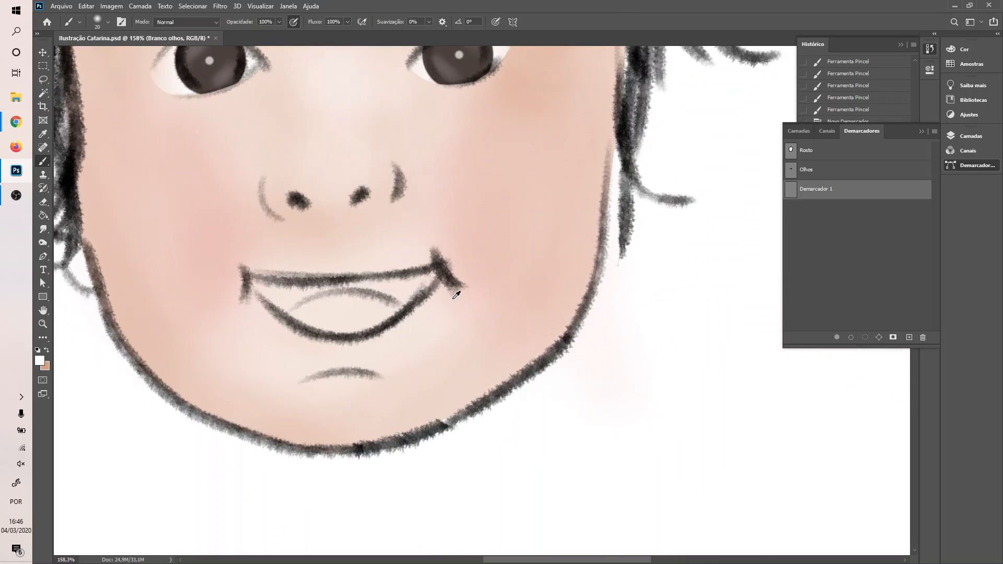
pyautogui.scroll(3, 456, 295)
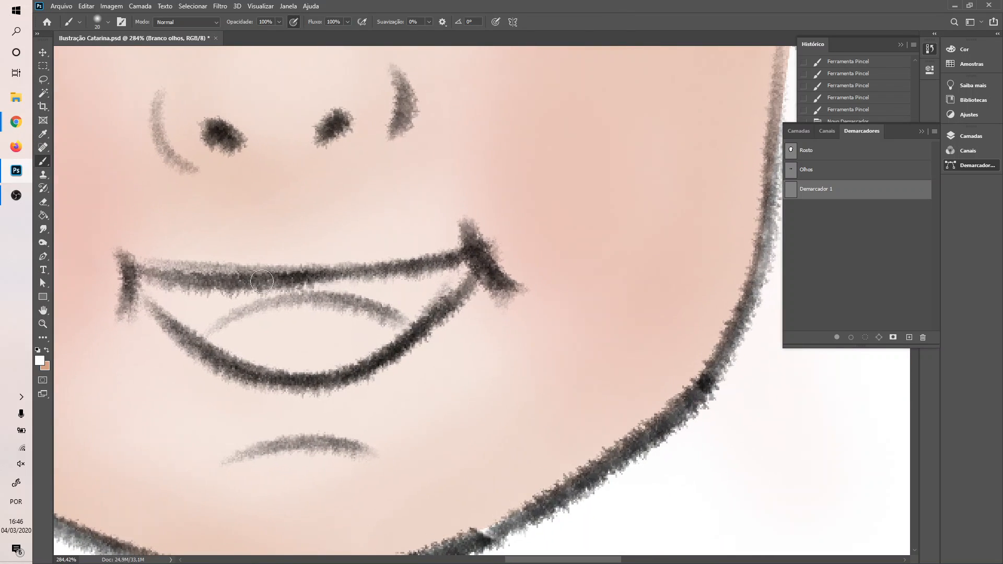
pyautogui.press('p')
pyautogui.click(131, 270)
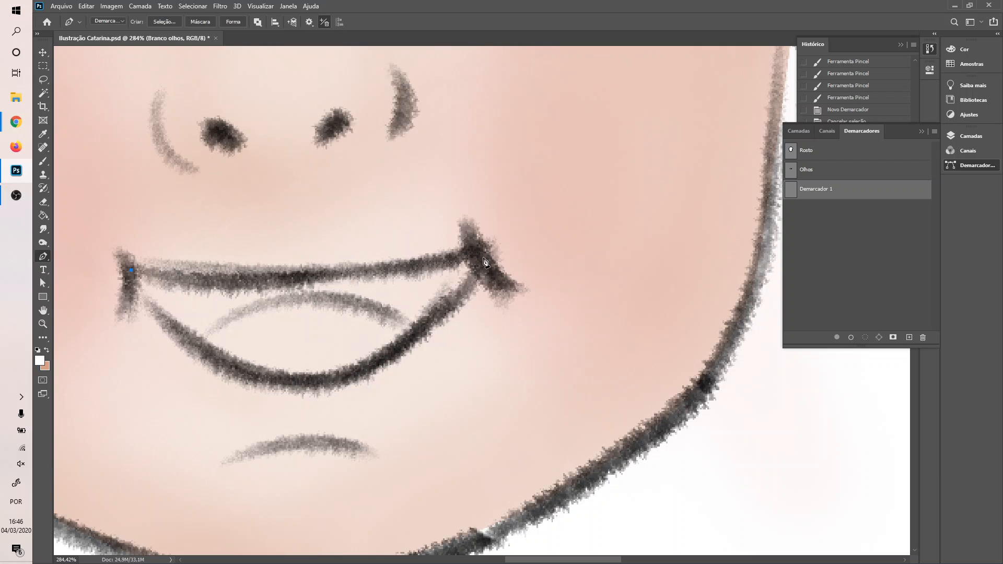
pyautogui.click(479, 257)
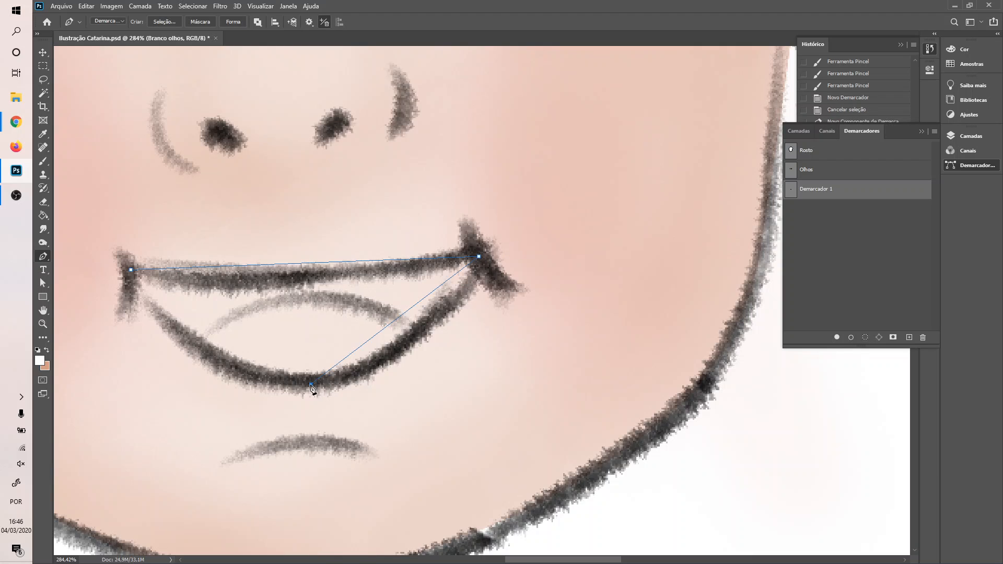
pyautogui.click(311, 385)
pyautogui.click(132, 270)
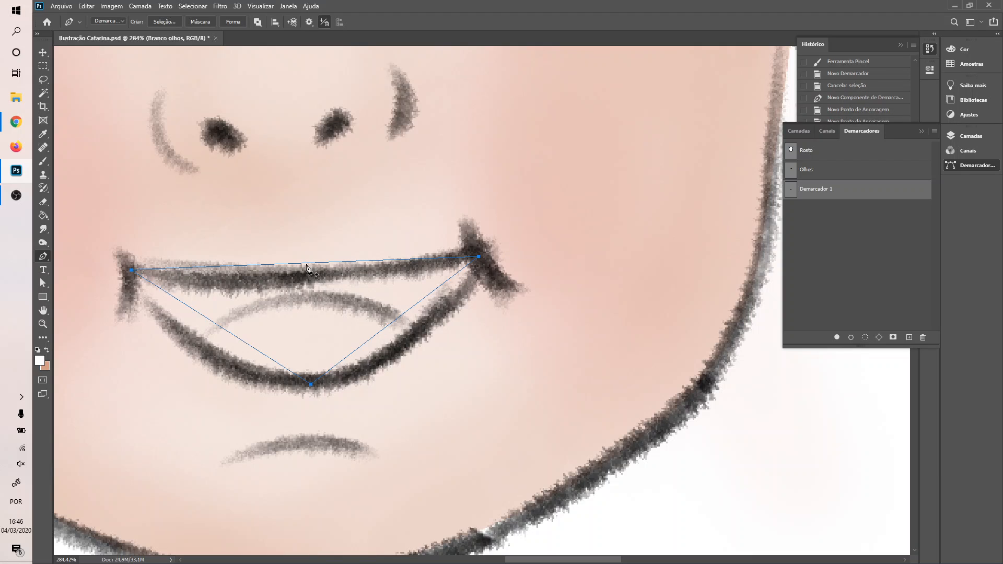
# - Add an anchor point midway along the mouth path's upper edge and lower it onto the upper lip line
pyautogui.click(302, 263)
pyautogui.press('a')
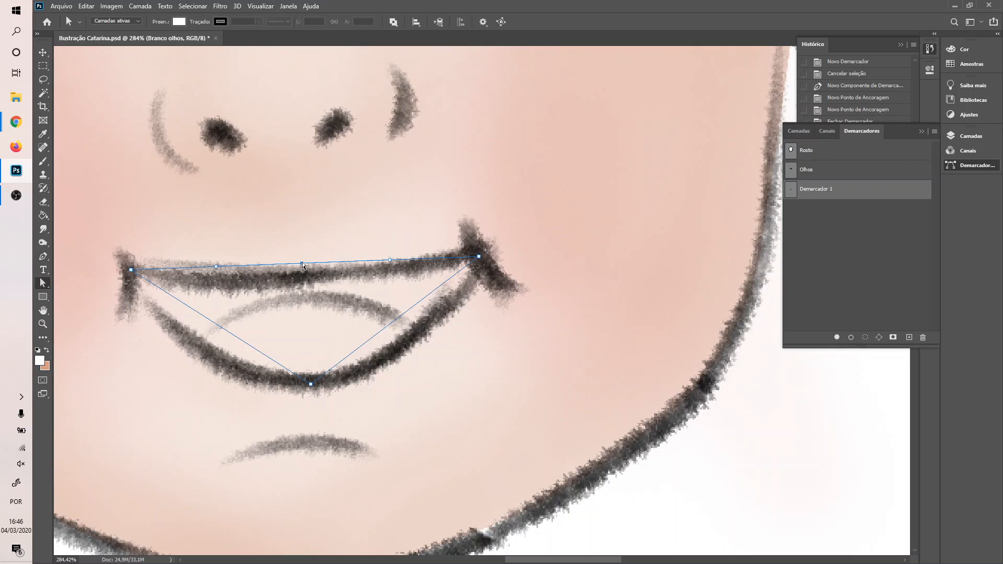
pyautogui.moveTo(303, 263); pyautogui.dragTo(302, 272)
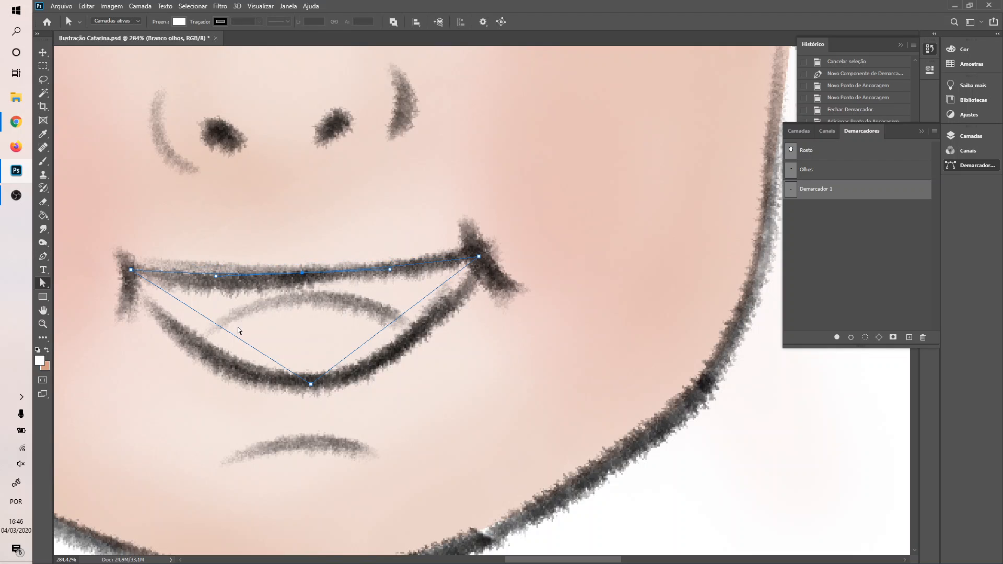
# - Add an anchor point to each lower side of the mouth path and pull both outward along the lower lip curve
pyautogui.press('p')
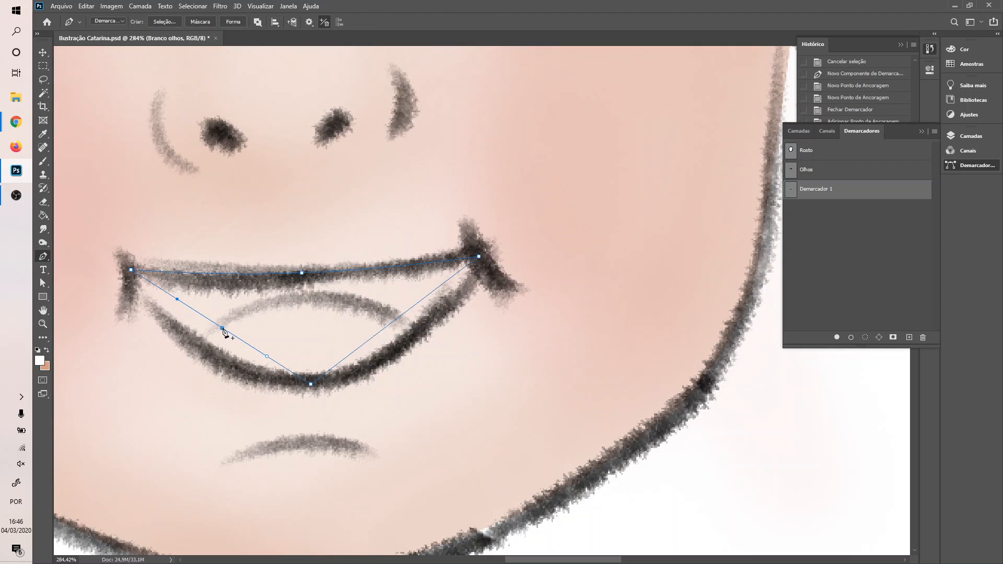
pyautogui.click(222, 328)
pyautogui.click(389, 324)
pyautogui.press('a')
pyautogui.moveTo(389, 324); pyautogui.dragTo(413, 336)
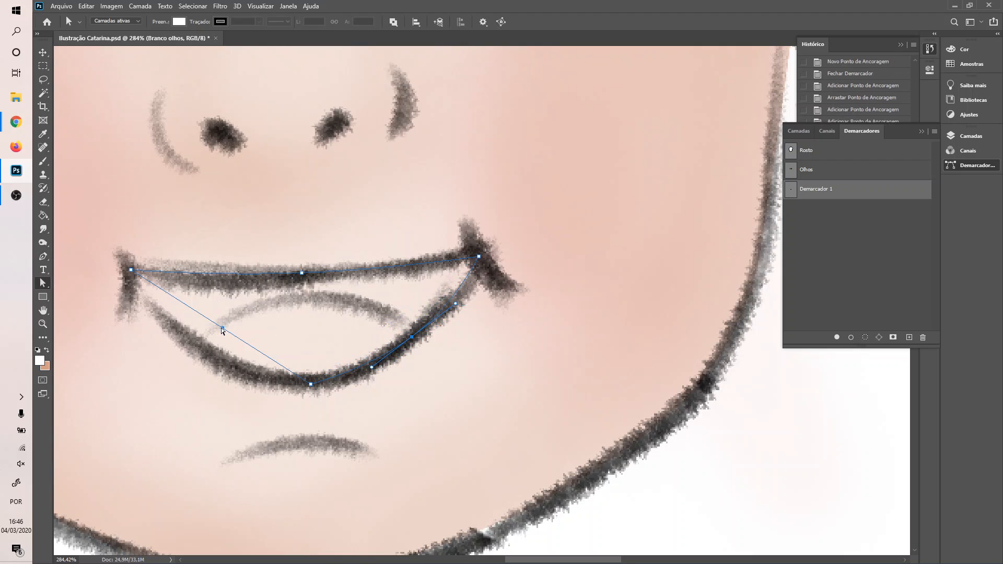
pyautogui.moveTo(221, 328); pyautogui.dragTo(199, 349)
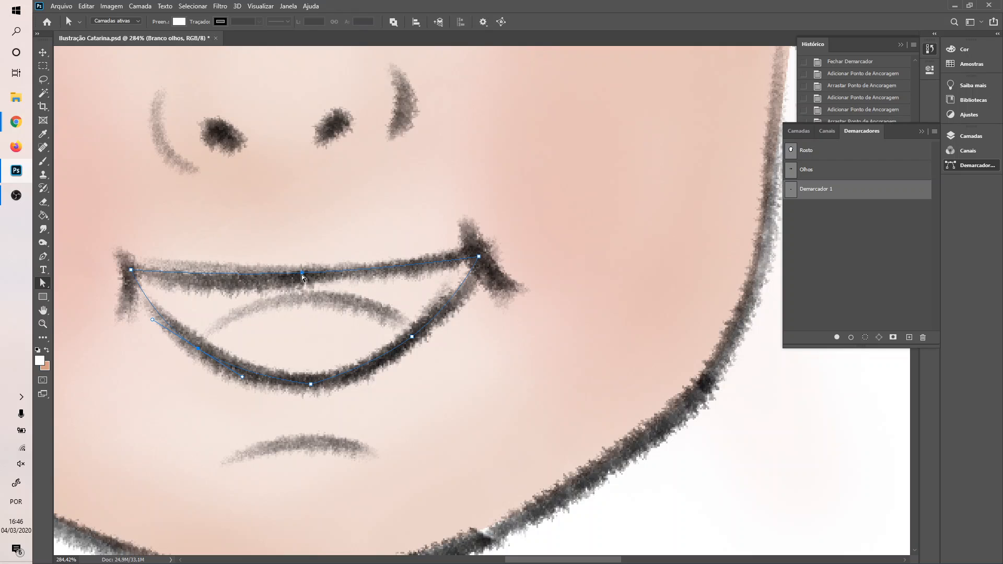
# - Refine the path's upper edge by lowering its middle point and adding an adjusted anchor near the mouth's left corner
pyautogui.moveTo(302, 277); pyautogui.dragTo(298, 282)
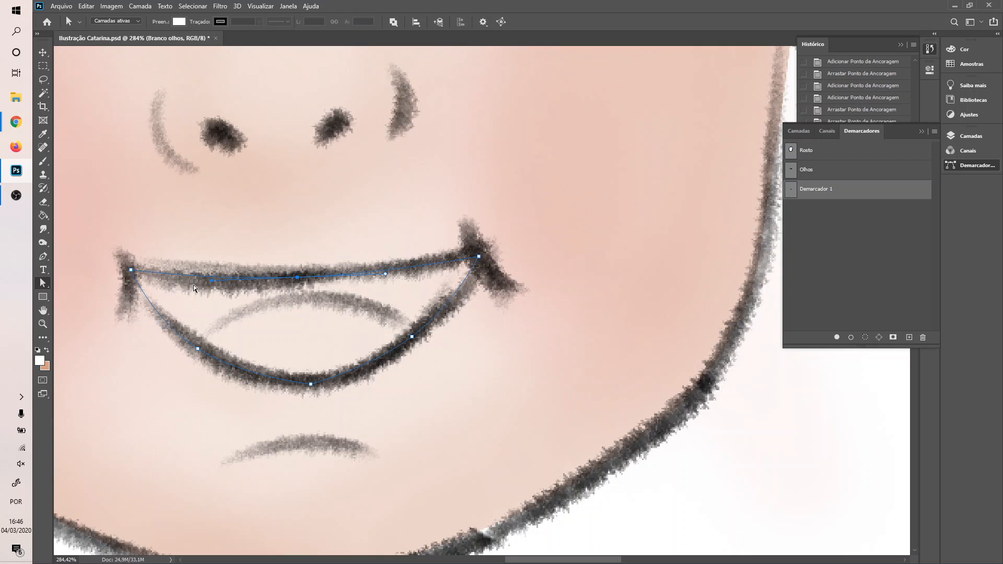
pyautogui.click(133, 273)
pyautogui.press('p')
pyautogui.click(193, 276)
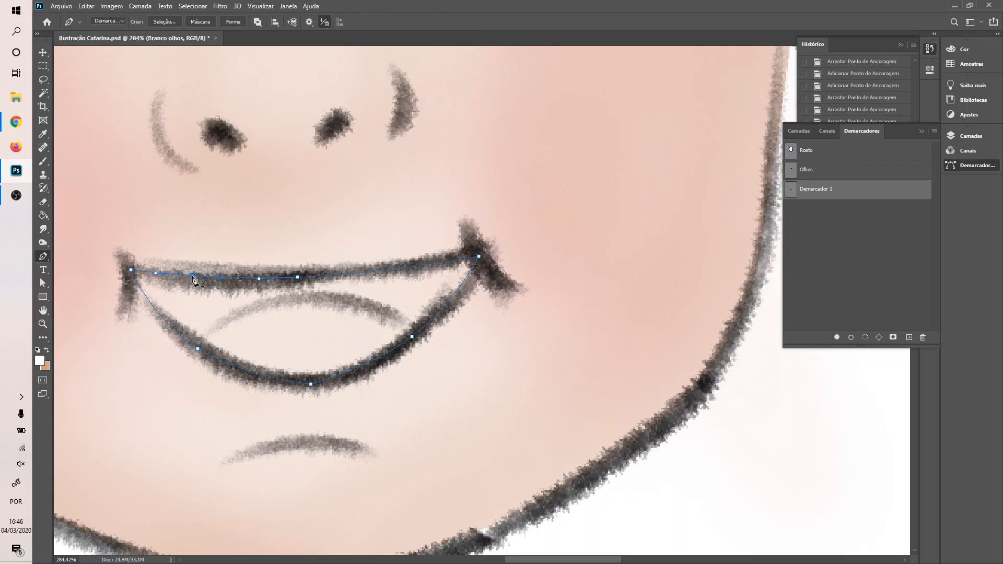
pyautogui.press('a')
pyautogui.moveTo(193, 277); pyautogui.dragTo(194, 282)
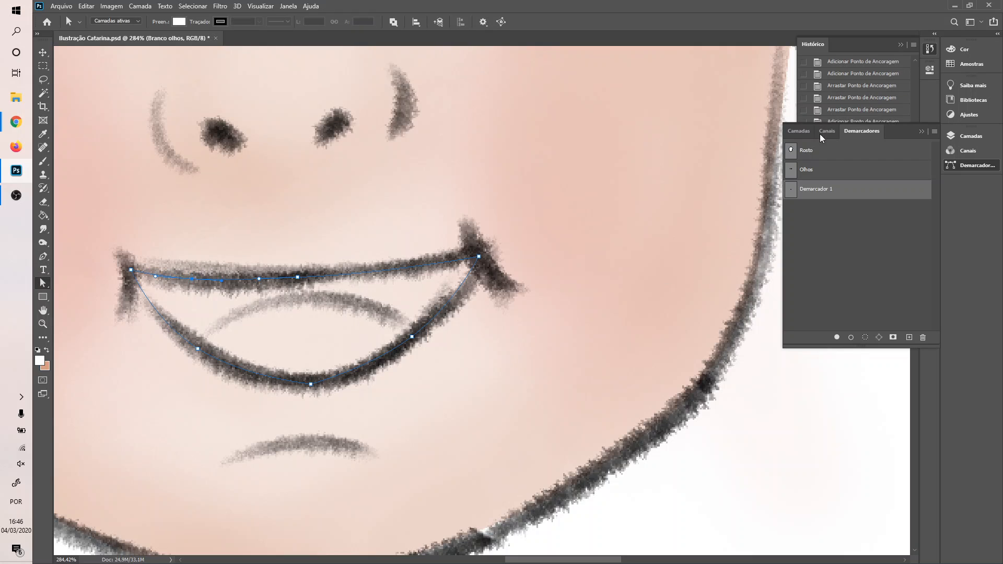
# - Rename the mouth path as Boca and load it as a selection
pyautogui.doubleClick(815, 188)
pyautogui.write('Boca')
pyautogui.press('Return')
pyautogui.hotkey('ctrl', 'Return')
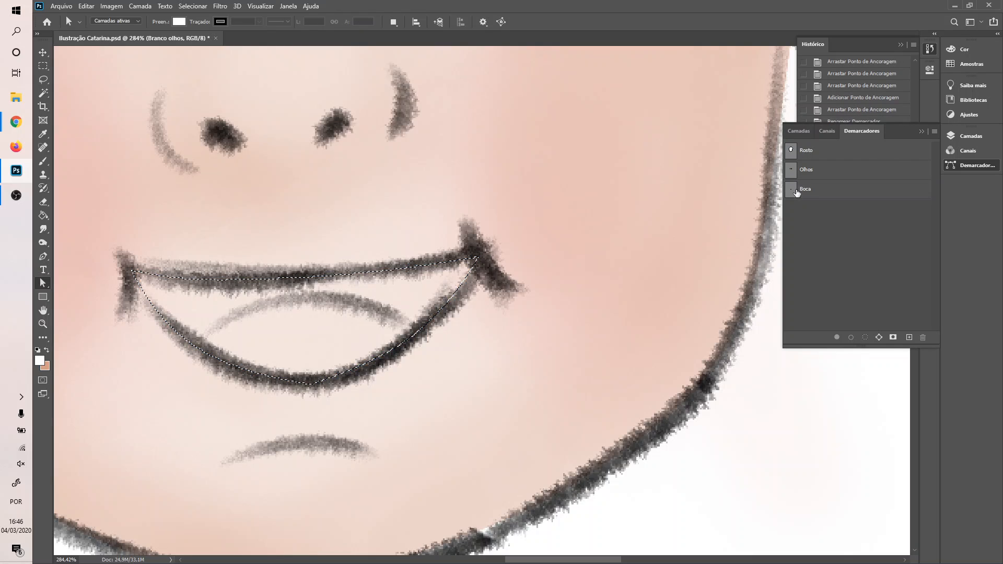
# - Group the Branco olhos, Pupila and Fundo olho layers and name the group Olhos
pyautogui.click(799, 132)
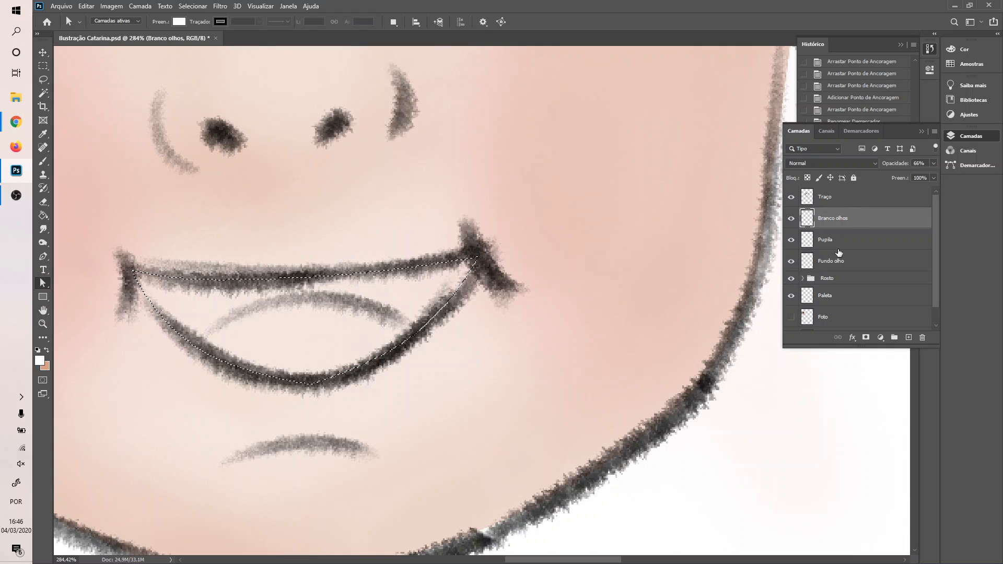
pyautogui.keyDown('shift'); pyautogui.click(846, 260); pyautogui.keyUp('shift')
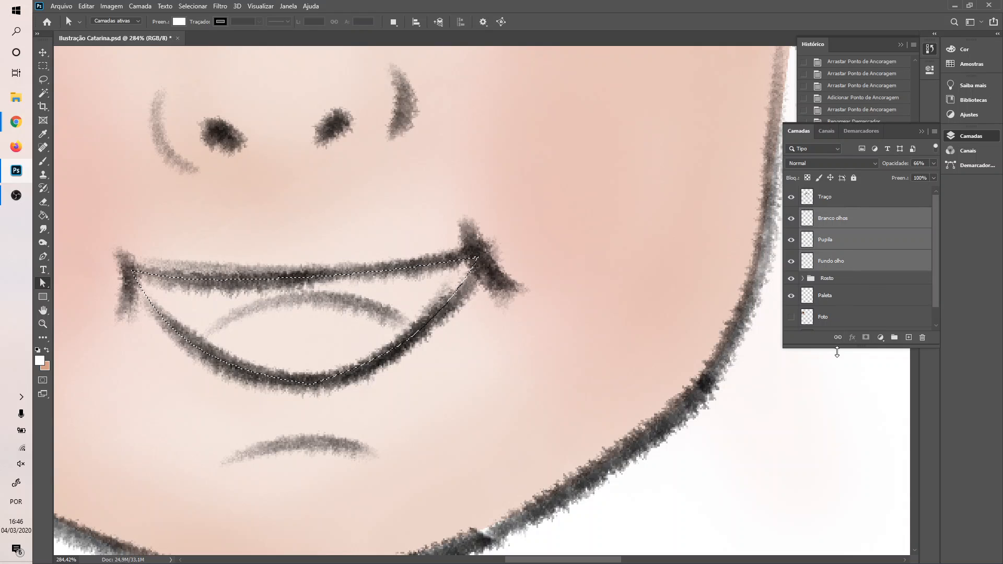
pyautogui.click(894, 338)
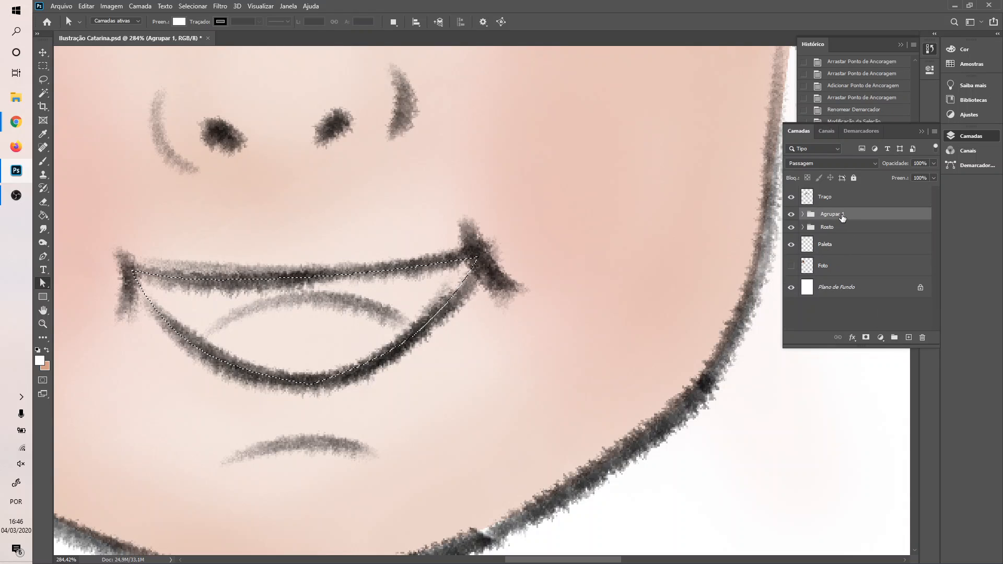
pyautogui.doubleClick(836, 214)
pyautogui.write('Olhos')
pyautogui.press('Return')
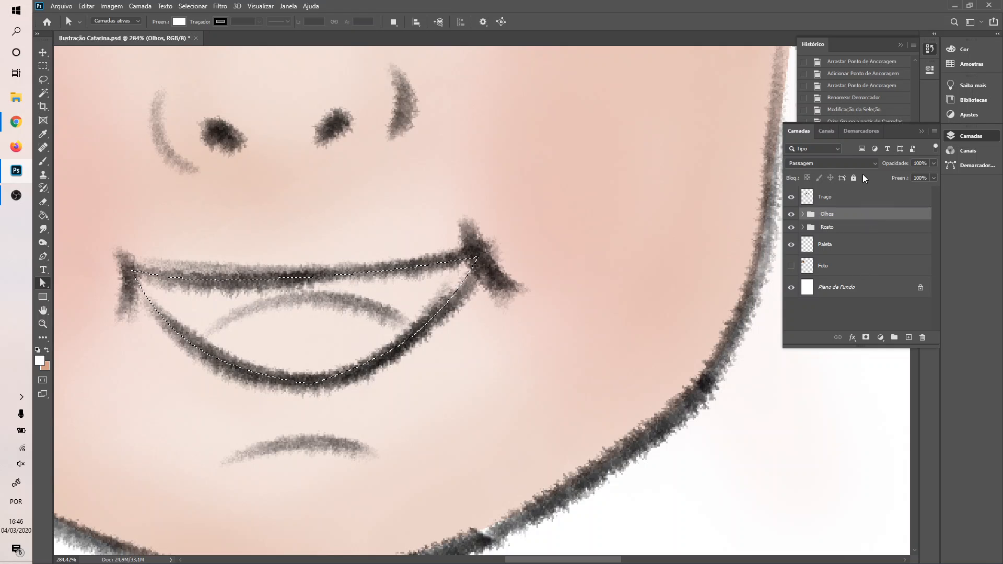
# - Create a new layer for the mouth and place it directly below the Traço layer
pyautogui.click(856, 201)
pyautogui.click(908, 337)
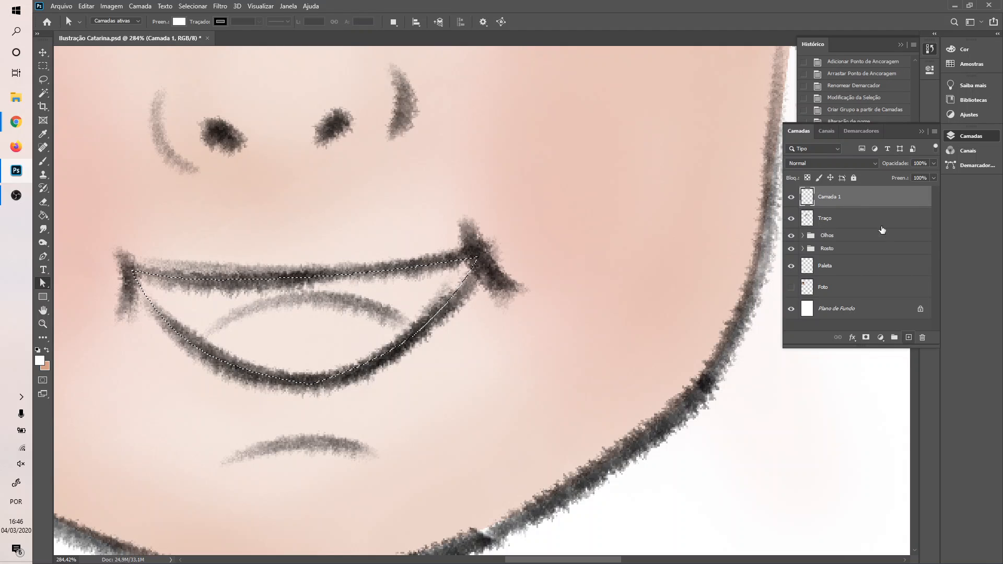
pyautogui.moveTo(853, 197); pyautogui.dragTo(849, 217)
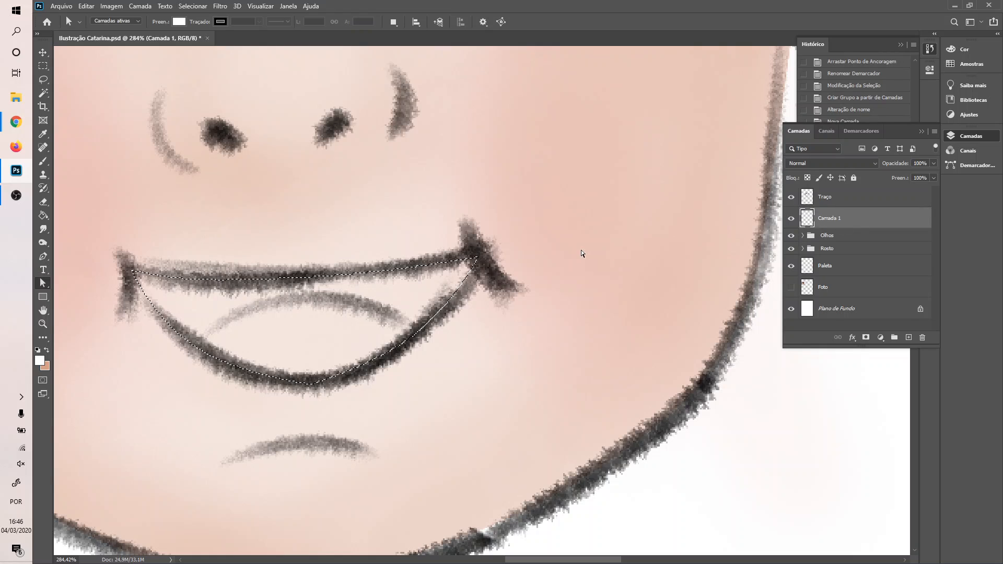
# - Set the foreground colour to #272322 and paint the dark mouth interior around the tongue within the selection
pyautogui.hscroll(-5, 580, 249)
pyautogui.hscroll(-1, 575, 240)
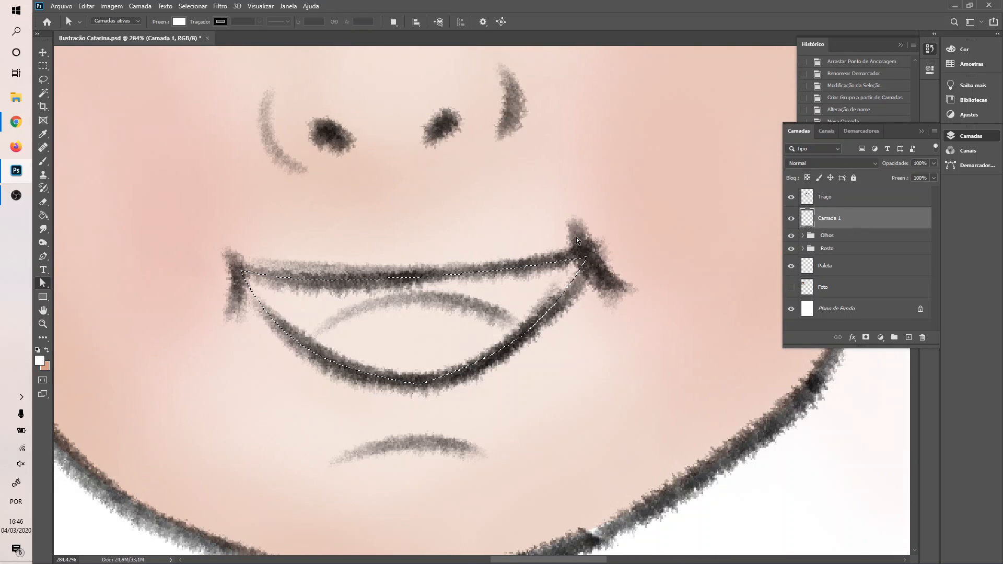
pyautogui.press('b')
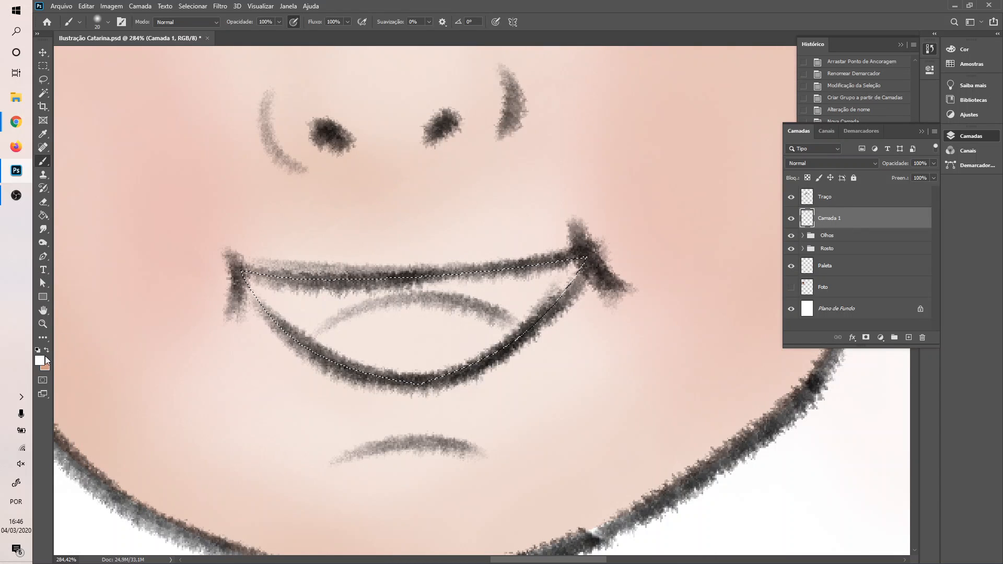
pyautogui.click(40, 360)
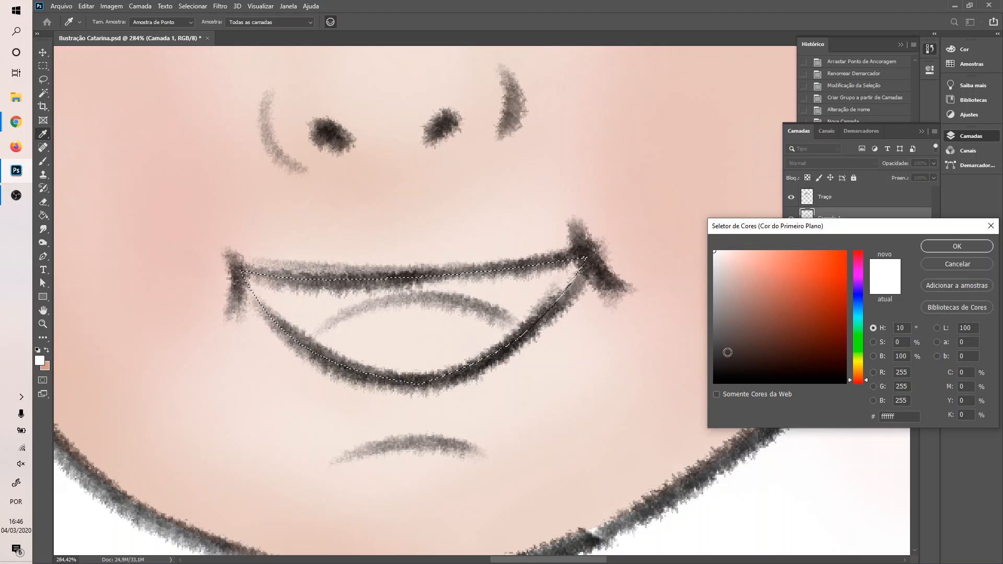
pyautogui.moveTo(725, 350); pyautogui.dragTo(757, 350)
pyautogui.click(756, 345)
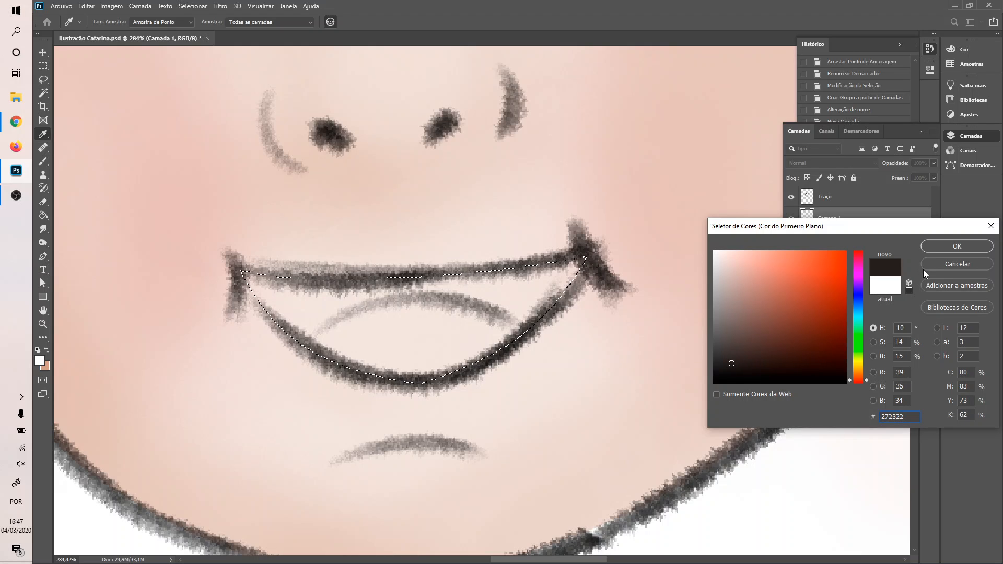
pyautogui.click(956, 246)
pyautogui.moveTo(248, 279)
pyautogui.mouseDown()
pyautogui.moveTo(313, 340)
pyautogui.moveTo(323, 334)
pyautogui.moveTo(299, 281)
pyautogui.moveTo(309, 330)
pyautogui.moveTo(267, 313)
pyautogui.moveTo(278, 277)
pyautogui.moveTo(302, 294)
pyautogui.mouseUp()
pyautogui.moveTo(320, 336)
pyautogui.mouseDown()
pyautogui.moveTo(319, 278)
pyautogui.moveTo(388, 312)
pyautogui.moveTo(398, 279)
pyautogui.moveTo(457, 294)
pyautogui.moveTo(476, 274)
pyautogui.moveTo(515, 284)
pyautogui.moveTo(533, 305)
pyautogui.moveTo(551, 292)
pyautogui.moveTo(550, 271)
pyautogui.moveTo(576, 274)
pyautogui.moveTo(568, 304)
pyautogui.moveTo(508, 275)
pyautogui.moveTo(538, 317)
pyautogui.moveTo(465, 278)
pyautogui.moveTo(564, 258)
pyautogui.moveTo(470, 280)
pyautogui.moveTo(465, 311)
pyautogui.moveTo(369, 263)
pyautogui.moveTo(320, 260)
pyautogui.moveTo(316, 305)
pyautogui.moveTo(248, 282)
pyautogui.moveTo(283, 326)
pyautogui.moveTo(335, 280)
pyautogui.moveTo(446, 300)
pyautogui.moveTo(469, 255)
pyautogui.moveTo(530, 265)
pyautogui.moveTo(647, 237)
pyautogui.mouseUp()
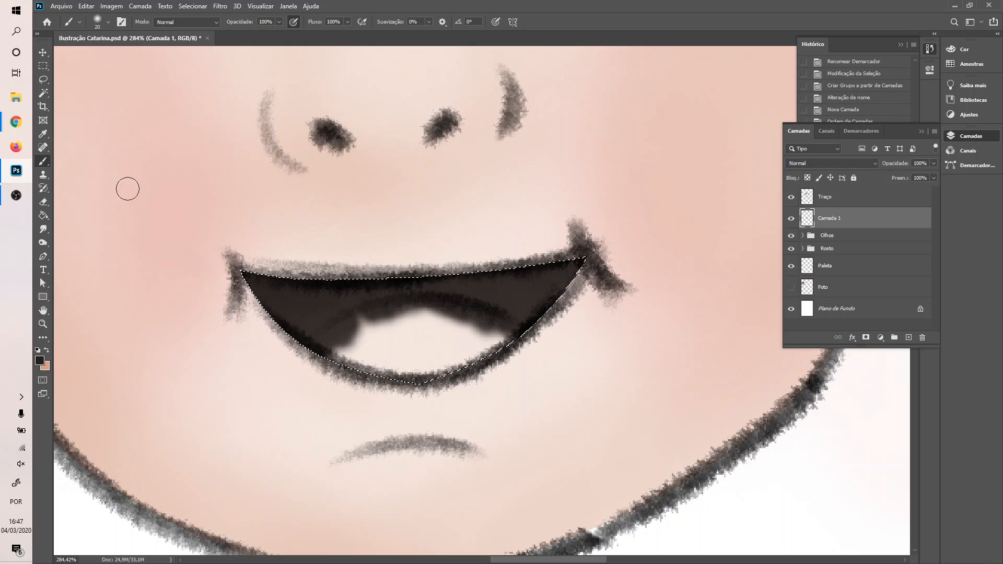
# - Set the foreground colour to the dark red #5b2014 and paint the tongue area inside the mouth
pyautogui.click(41, 359)
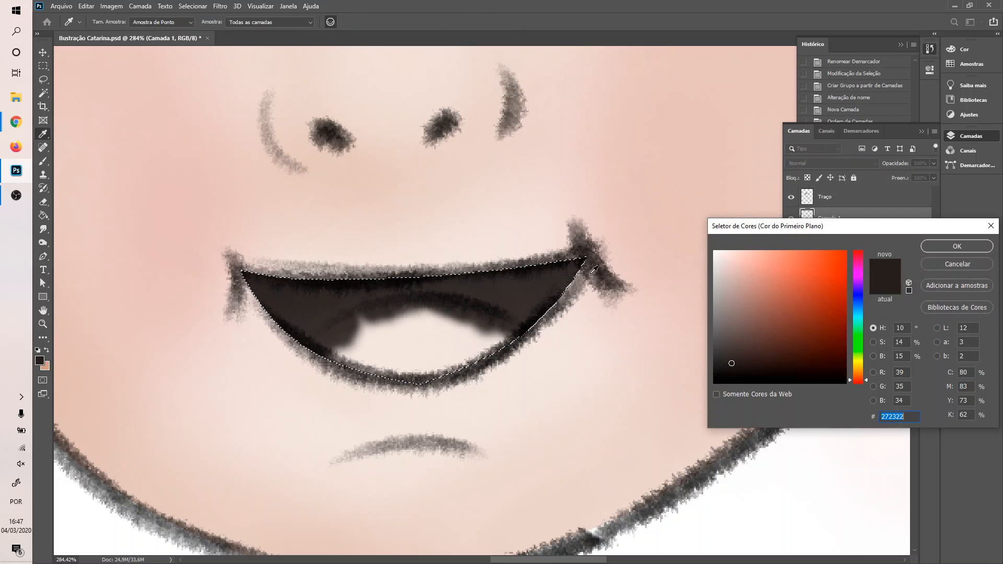
pyautogui.click(797, 325)
pyautogui.moveTo(778, 328)
pyautogui.mouseDown()
pyautogui.moveTo(810, 327)
pyautogui.moveTo(806, 340)
pyautogui.moveTo(815, 338)
pyautogui.mouseUp()
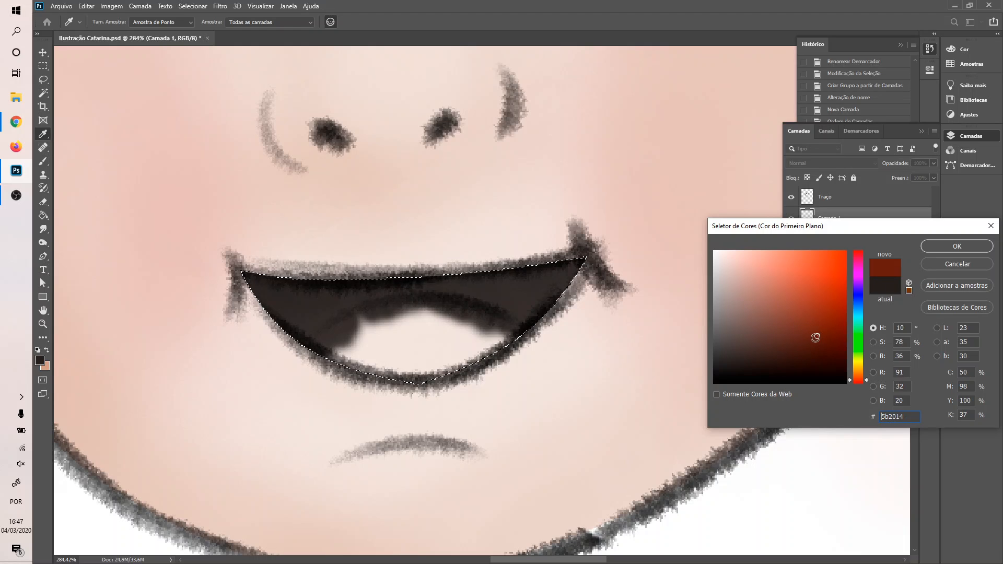
pyautogui.click(956, 244)
pyautogui.press('b')
pyautogui.moveTo(388, 354)
pyautogui.mouseDown()
pyautogui.moveTo(402, 335)
pyautogui.moveTo(337, 351)
pyautogui.moveTo(341, 331)
pyautogui.moveTo(396, 324)
pyautogui.moveTo(401, 317)
pyautogui.moveTo(384, 314)
pyautogui.moveTo(393, 312)
pyautogui.moveTo(377, 320)
pyautogui.moveTo(495, 326)
pyautogui.moveTo(431, 308)
pyautogui.moveTo(328, 345)
pyautogui.moveTo(459, 320)
pyautogui.moveTo(470, 347)
pyautogui.moveTo(450, 340)
pyautogui.moveTo(486, 348)
pyautogui.moveTo(454, 336)
pyautogui.moveTo(455, 361)
pyautogui.moveTo(433, 379)
pyautogui.moveTo(388, 370)
pyautogui.moveTo(494, 342)
pyautogui.mouseUp()
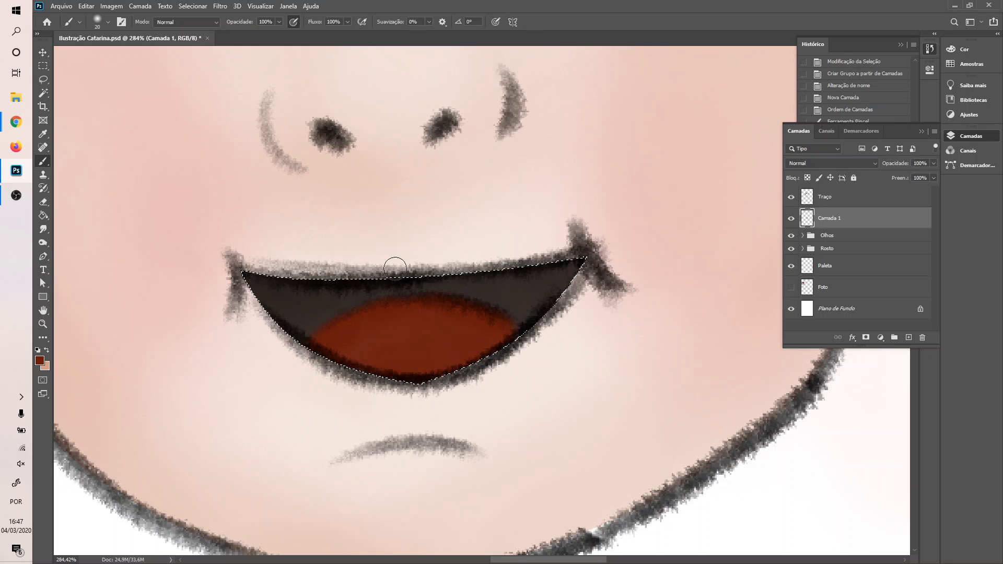
# - Tint the dark mouth interior around the tongue with faint dark red brush strokes
pyautogui.moveTo(248, 268)
pyautogui.mouseDown()
pyautogui.moveTo(332, 339)
pyautogui.moveTo(328, 284)
pyautogui.moveTo(396, 263)
pyautogui.mouseUp()
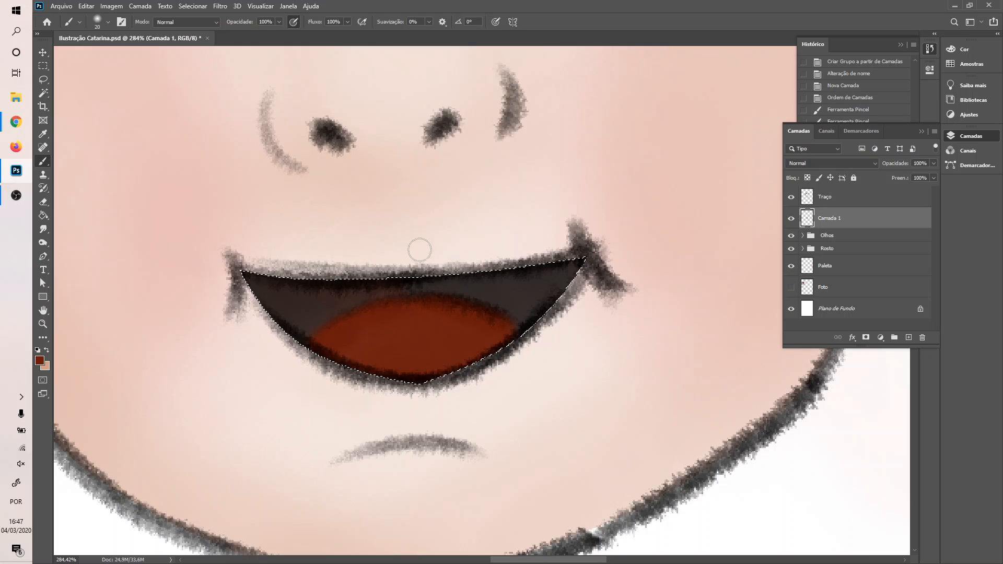
pyautogui.moveTo(552, 288); pyautogui.dragTo(581, 258)
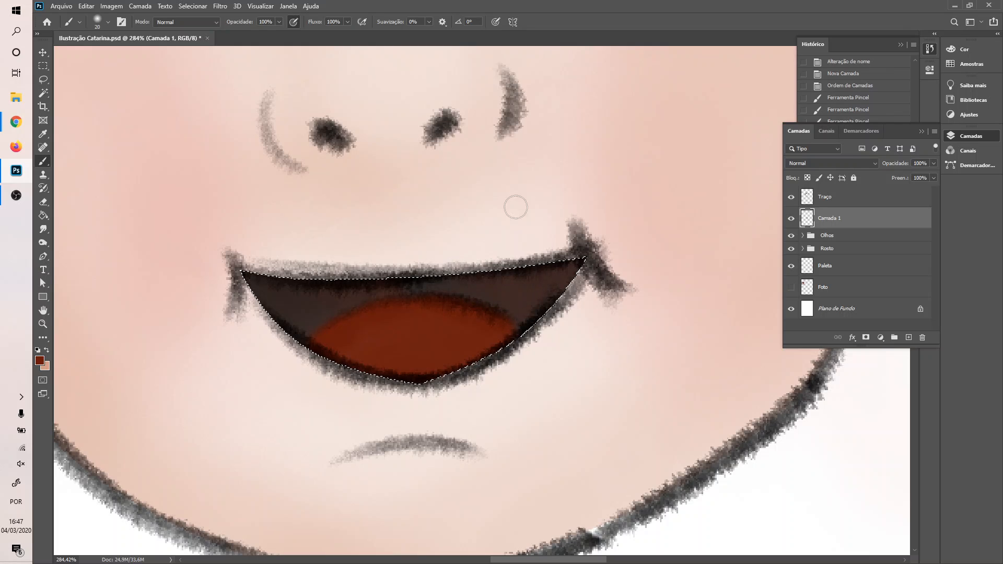
pyautogui.moveTo(372, 295)
pyautogui.mouseDown()
pyautogui.moveTo(305, 268)
pyautogui.moveTo(334, 300)
pyautogui.moveTo(291, 283)
pyautogui.moveTo(305, 302)
pyautogui.moveTo(286, 317)
pyautogui.moveTo(252, 291)
pyautogui.mouseUp()
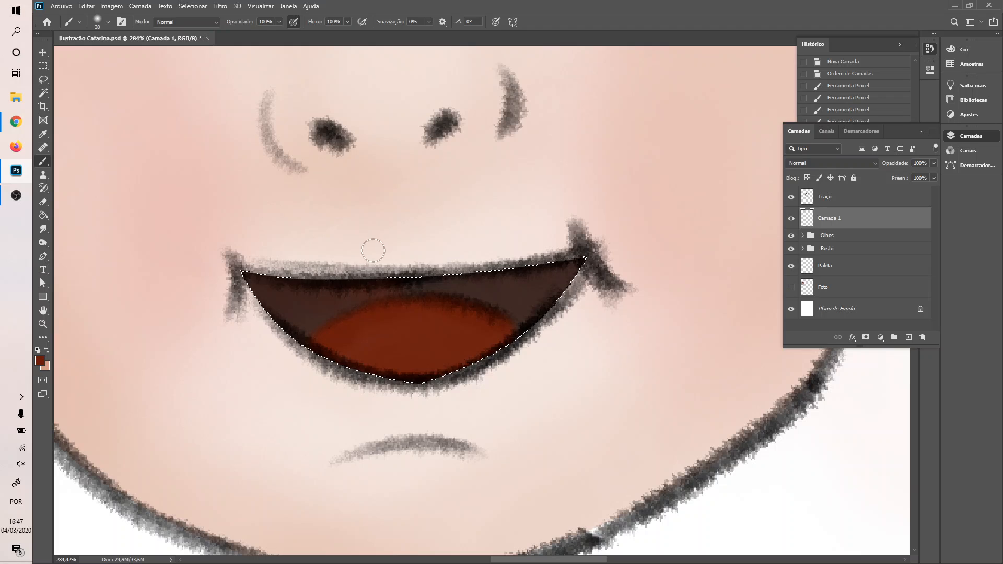
pyautogui.click(603, 177)
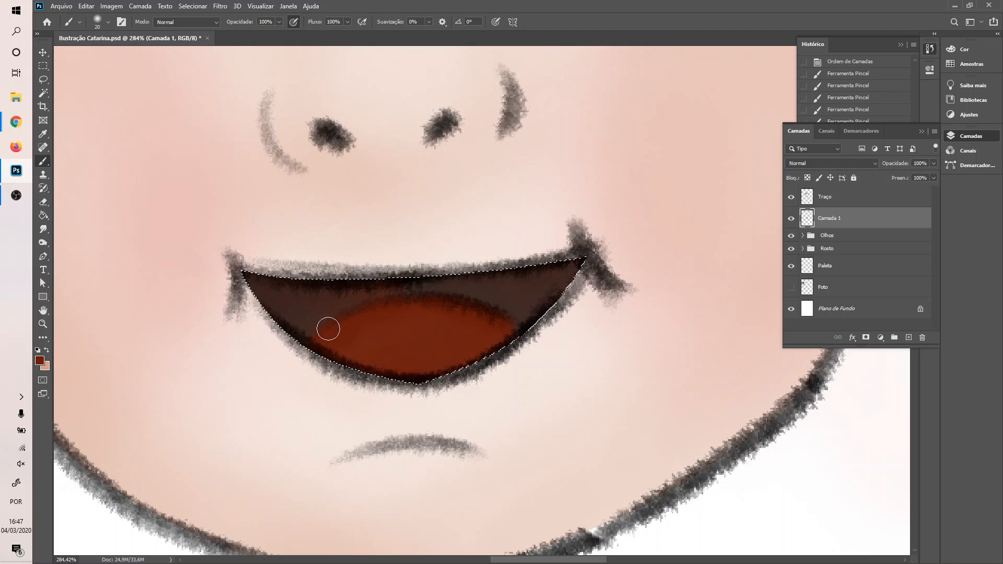
# - Paint dark red strokes along the tongue's upper edge and undo the last stroke
pyautogui.moveTo(328, 328)
pyautogui.mouseDown()
pyautogui.moveTo(362, 309)
pyautogui.moveTo(347, 318)
pyautogui.moveTo(378, 316)
pyautogui.mouseUp()
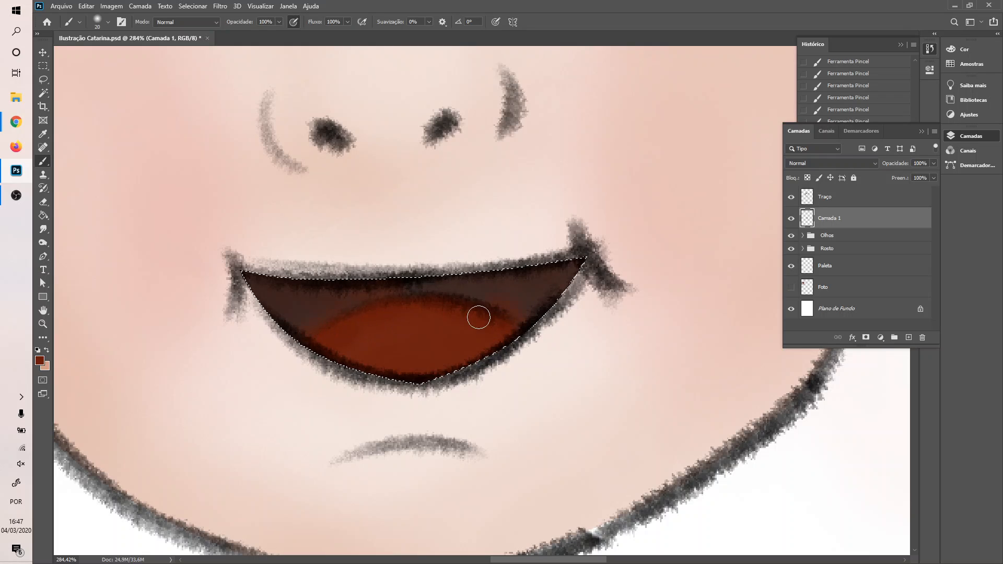
pyautogui.moveTo(479, 317); pyautogui.dragTo(548, 369)
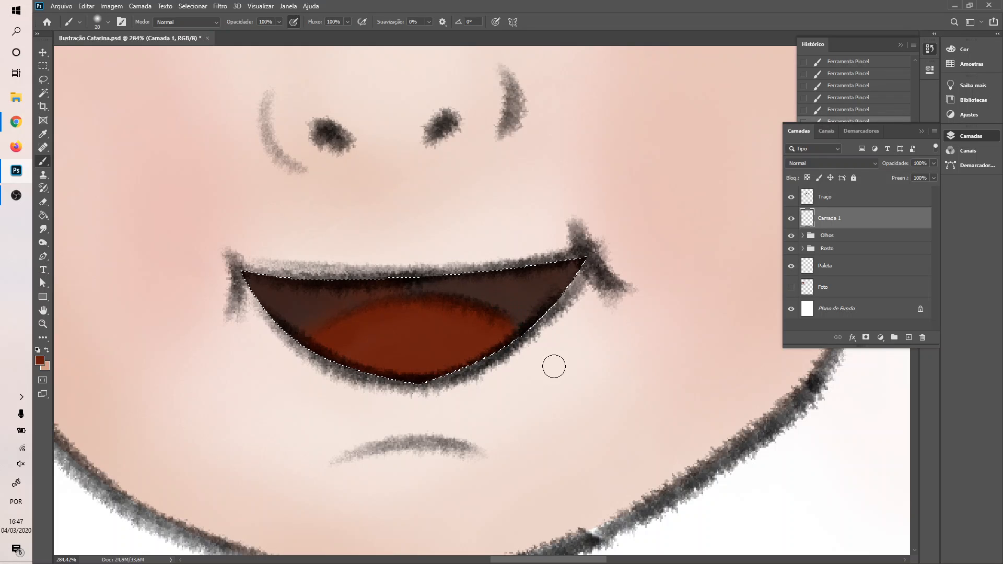
pyautogui.hotkey('ctrl', 'z')
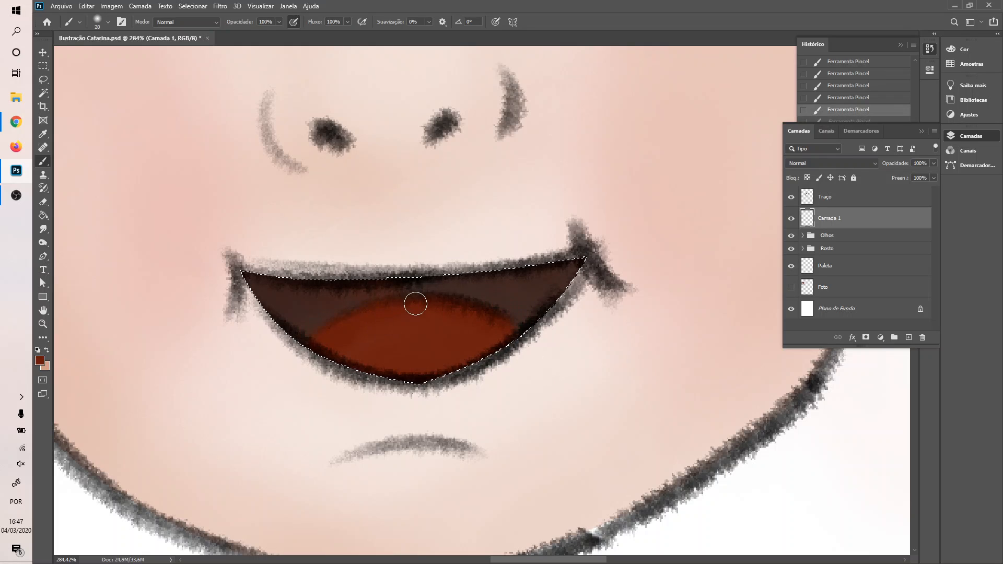
# - Set the foreground colour to the dark brown #37231f and softly shade the outer sides of the tongue
pyautogui.click(41, 363)
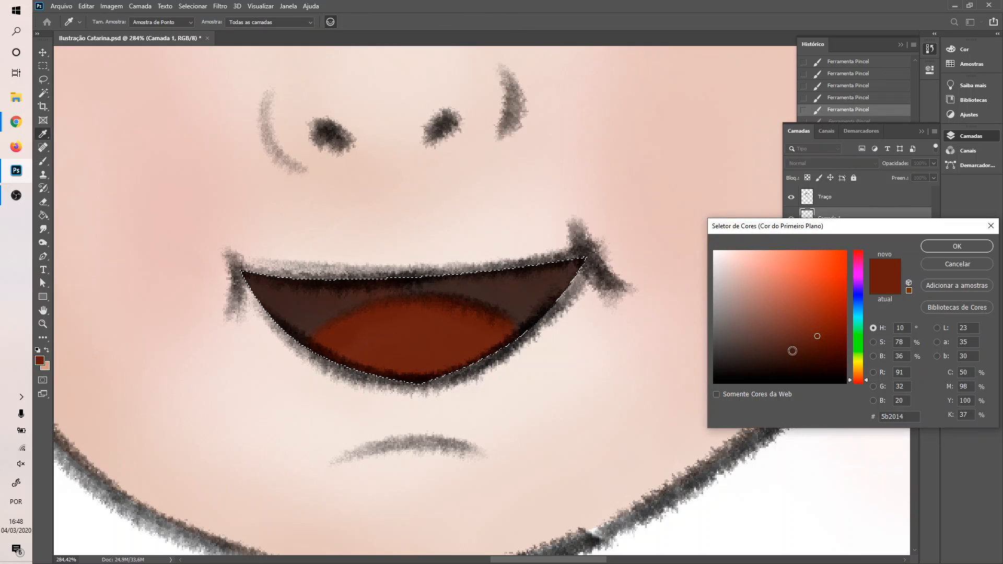
pyautogui.moveTo(792, 350); pyautogui.dragTo(770, 354)
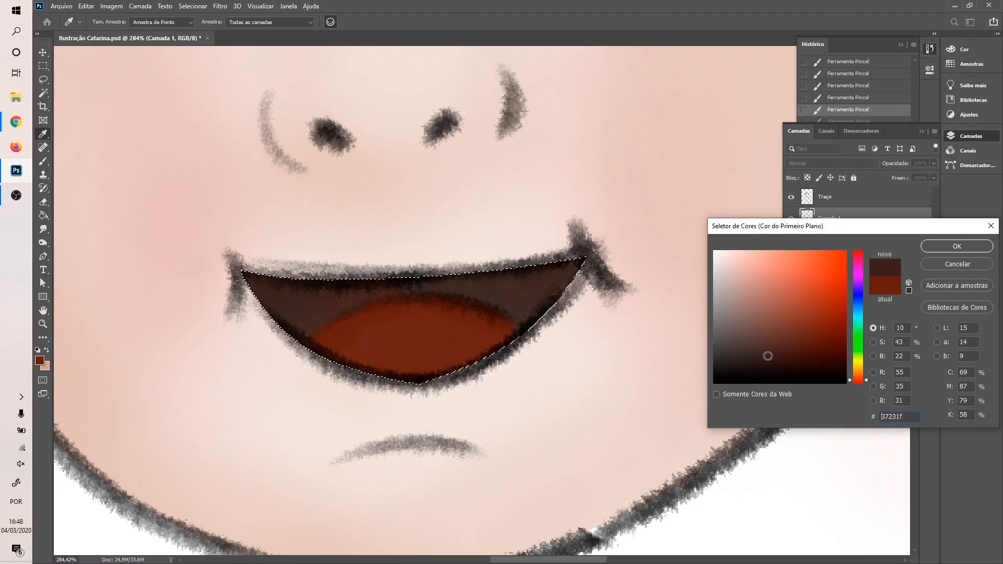
pyautogui.click(960, 247)
pyautogui.moveTo(324, 340); pyautogui.dragTo(334, 327)
pyautogui.hotkey('ctrl', 'z')
pyautogui.hotkey('ctrl', 'z')
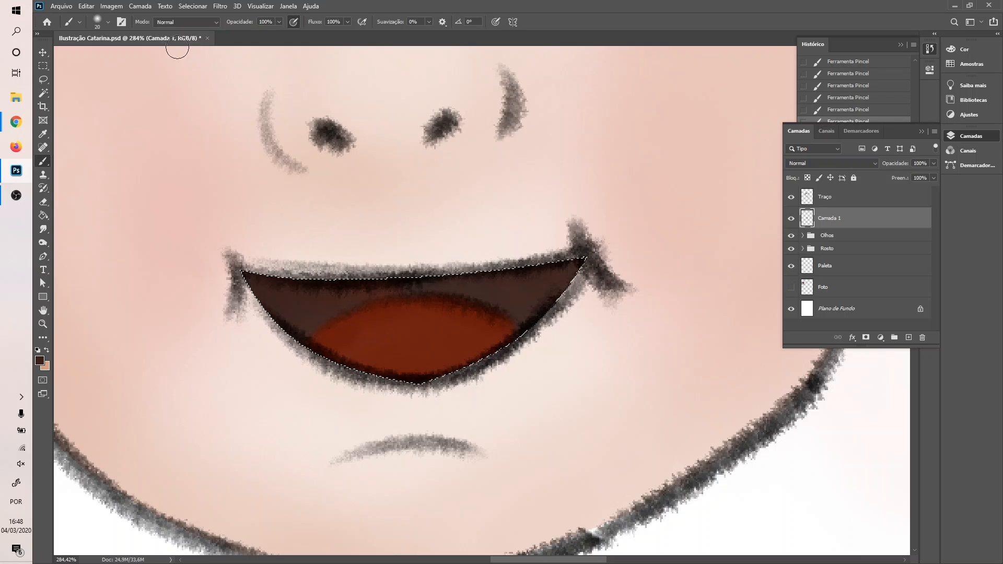
pyautogui.moveTo(523, 354); pyautogui.dragTo(549, 398)
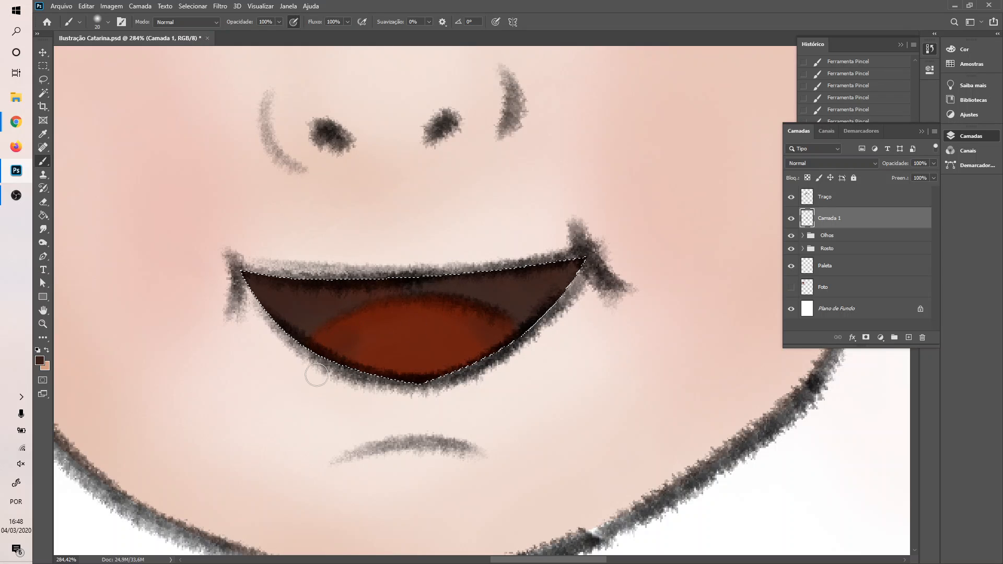
pyautogui.moveTo(337, 352); pyautogui.dragTo(361, 382)
pyautogui.moveTo(502, 338); pyautogui.dragTo(483, 336)
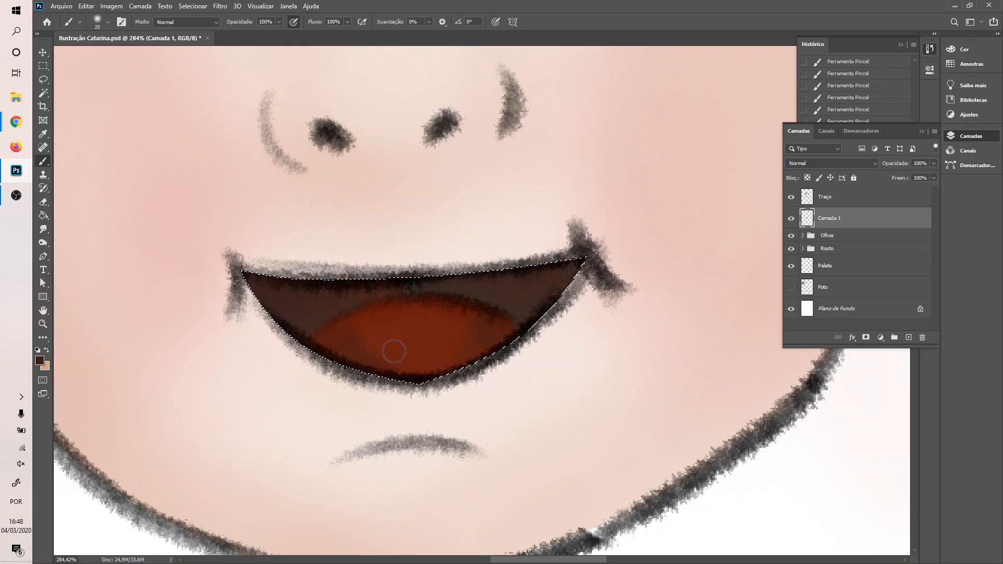
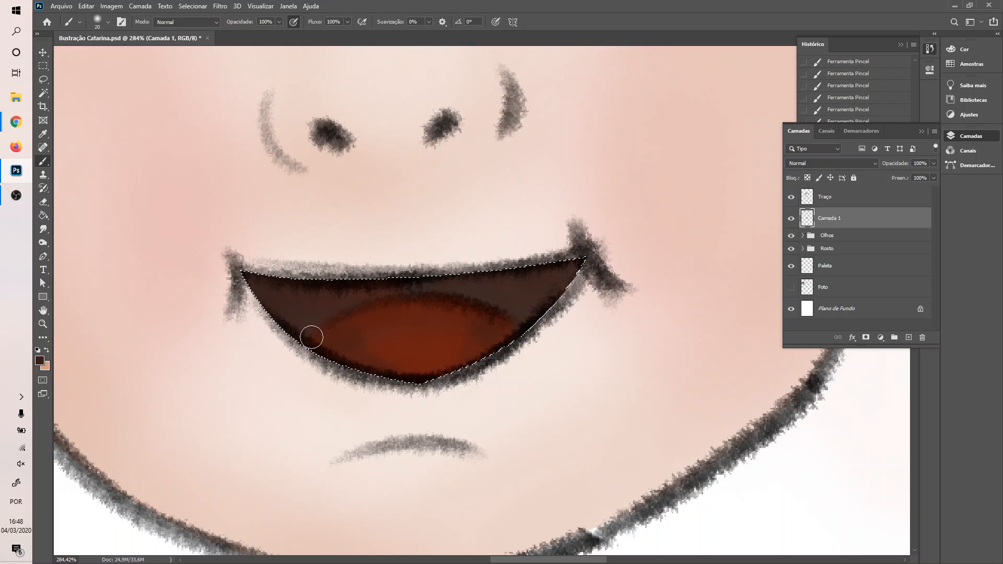
# - Set the foreground colour to #704840 and deselect the mouth area
pyautogui.click(41, 360)
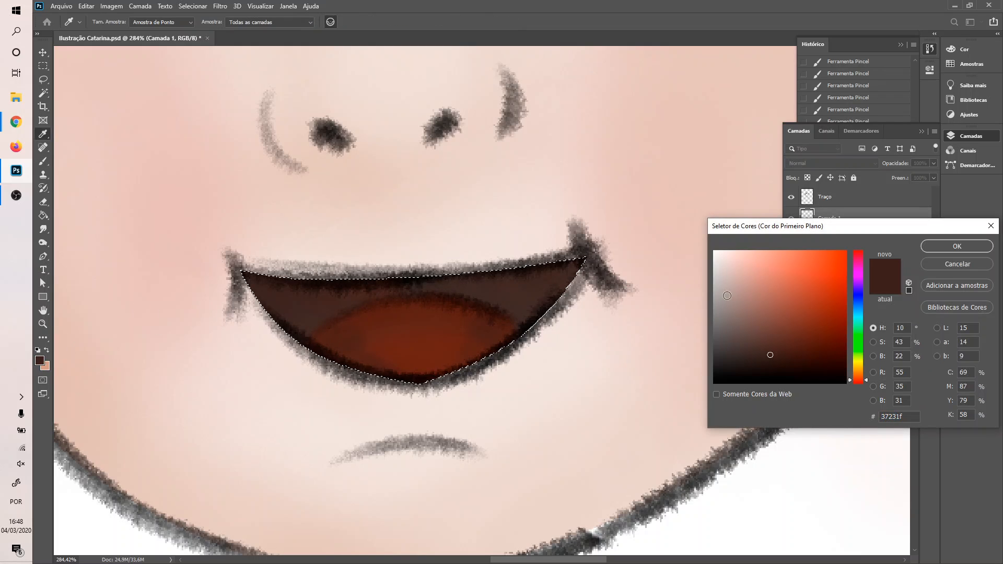
pyautogui.click(771, 325)
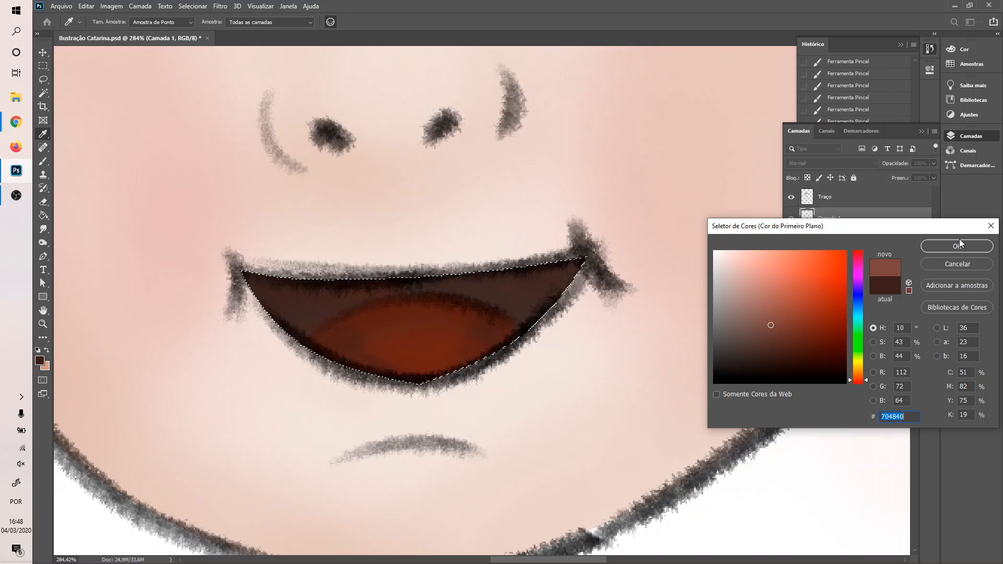
pyautogui.click(955, 245)
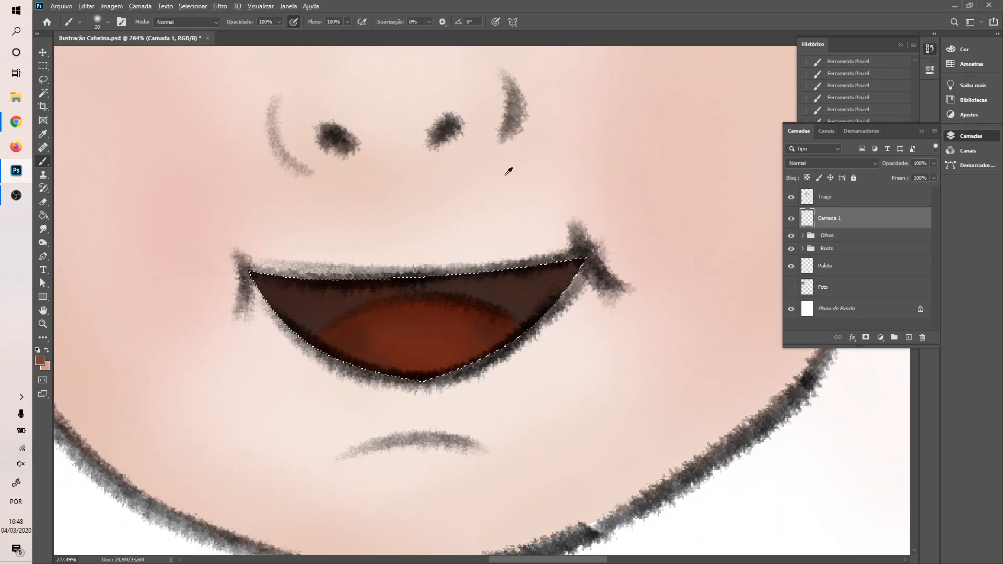
pyautogui.scroll(-5, 510, 172)
pyautogui.scroll(-2, 510, 174)
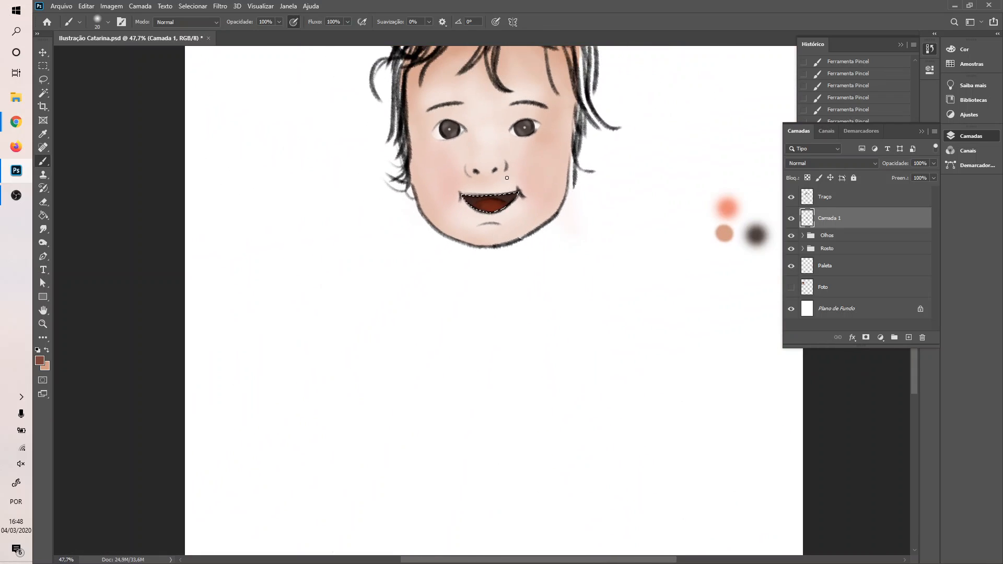
pyautogui.scroll(4, 560, 196)
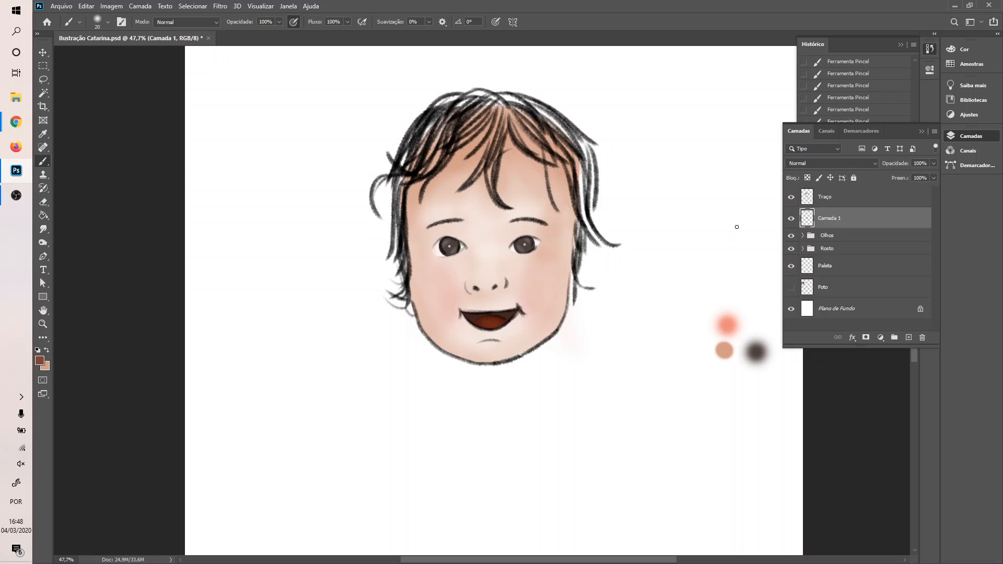
pyautogui.scroll(2, 736, 226)
pyautogui.scroll(3, 424, 164)
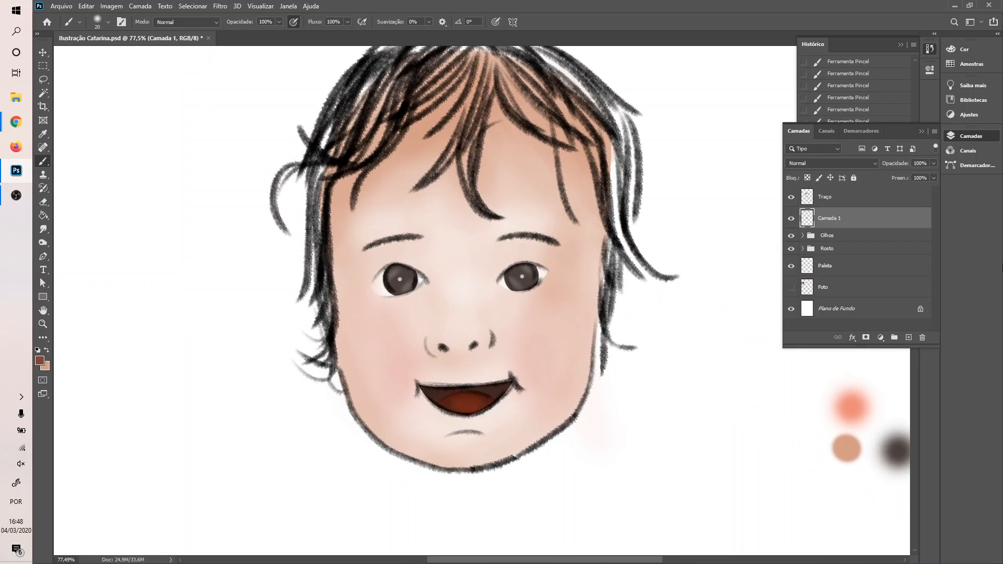
# - Rename the mouth layer as Boca
pyautogui.doubleClick(832, 220)
pyautogui.write('Boca')
pyautogui.press('Return')
# - Create a layer group named Boca, place the Boca layer inside it and collapse the group
pyautogui.click(894, 337)
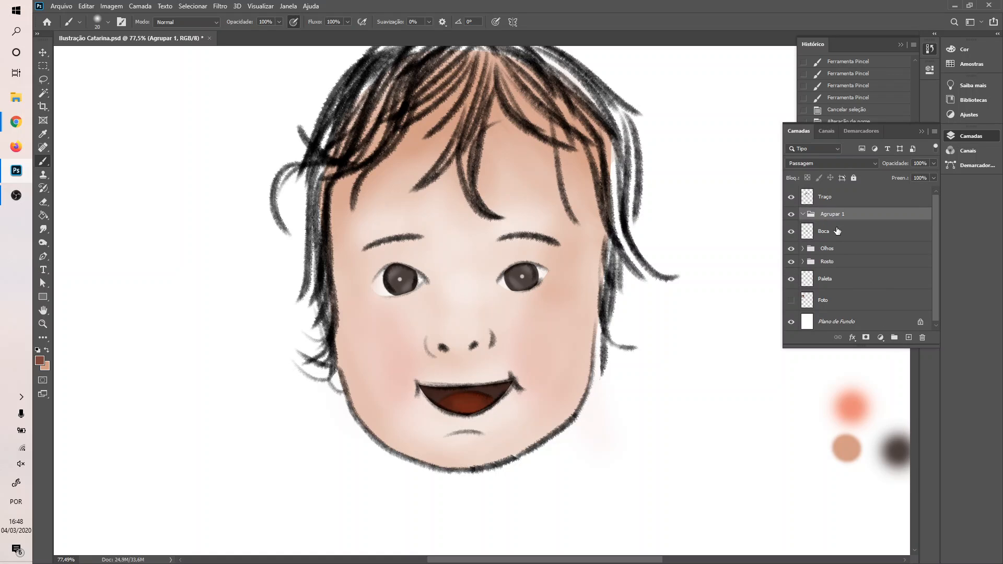
pyautogui.moveTo(825, 232); pyautogui.dragTo(838, 219)
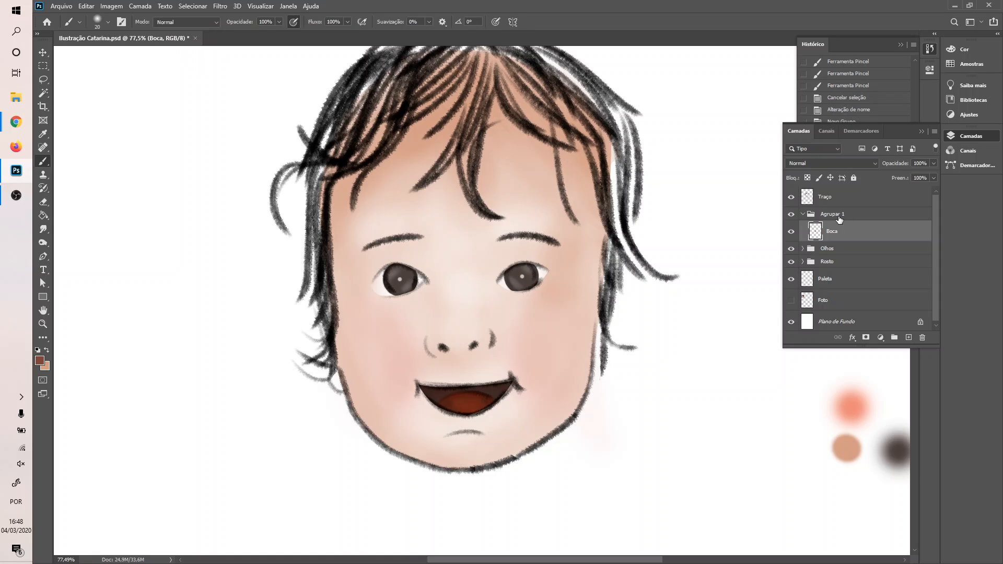
pyautogui.doubleClick(839, 219)
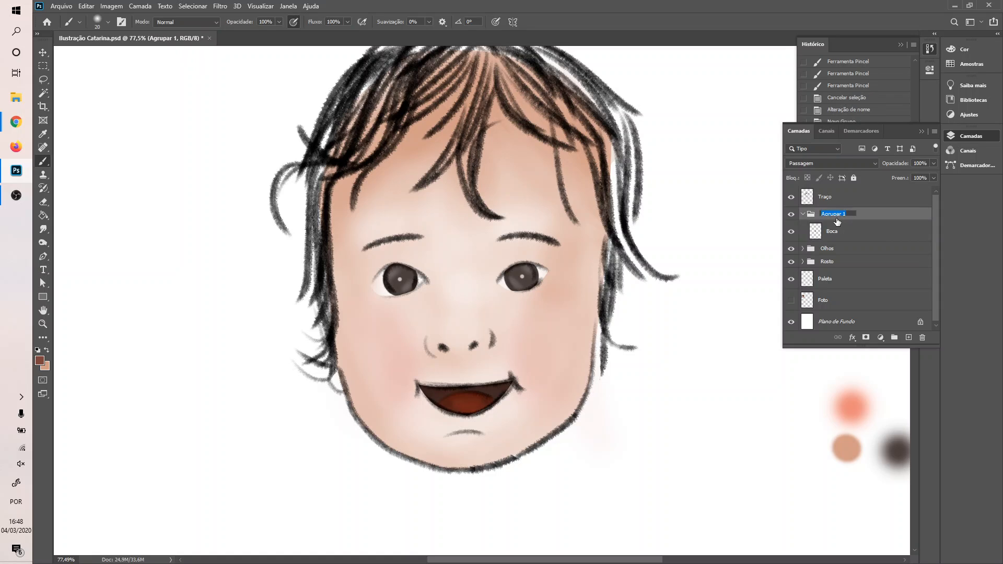
pyautogui.write('Boca')
pyautogui.press('Return')
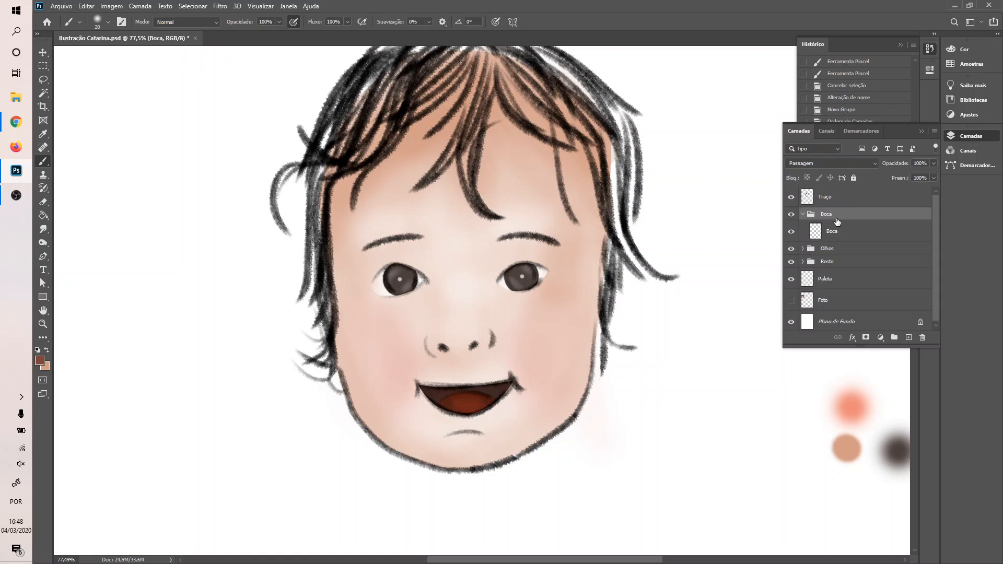
pyautogui.click(836, 231)
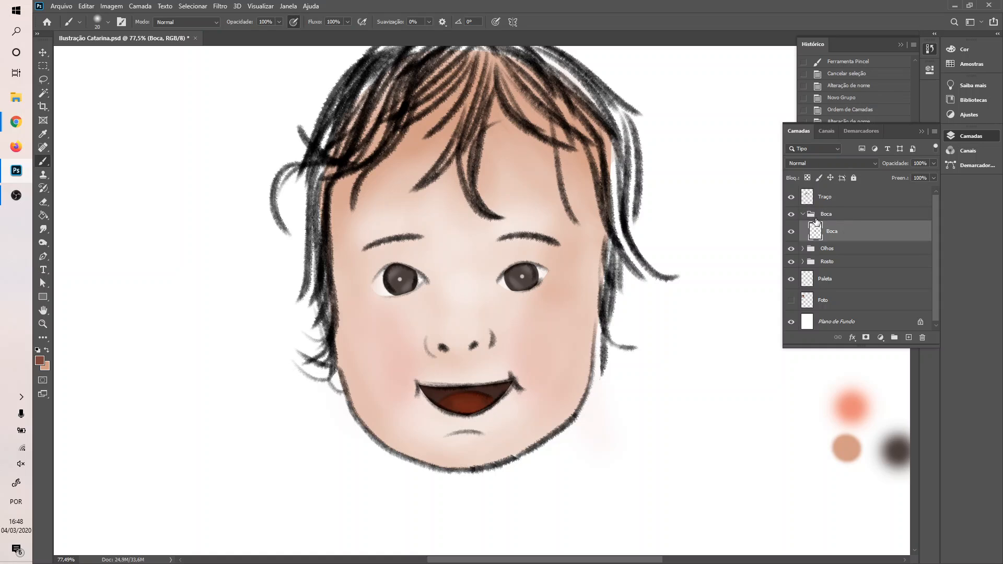
pyautogui.click(805, 216)
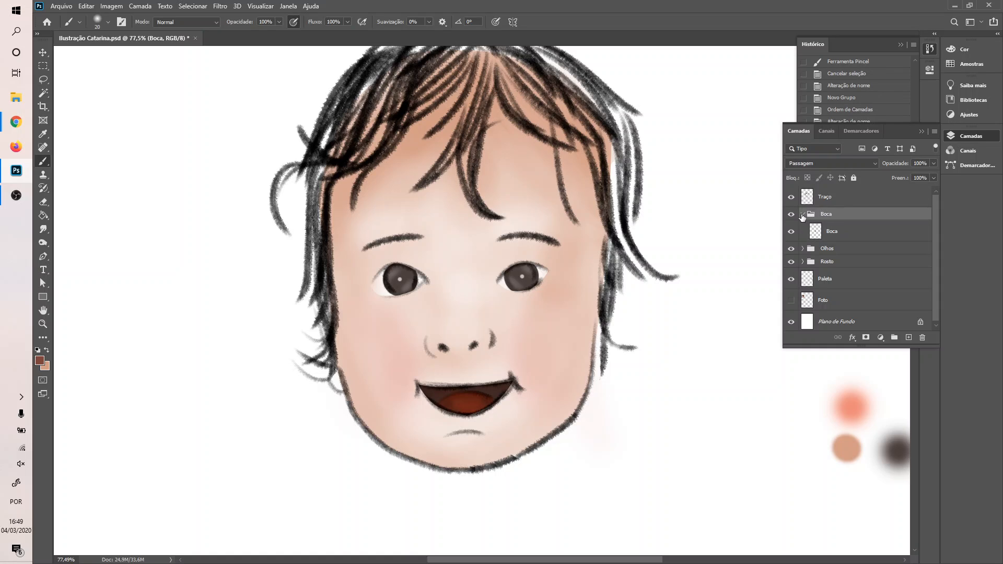
pyautogui.click(802, 214)
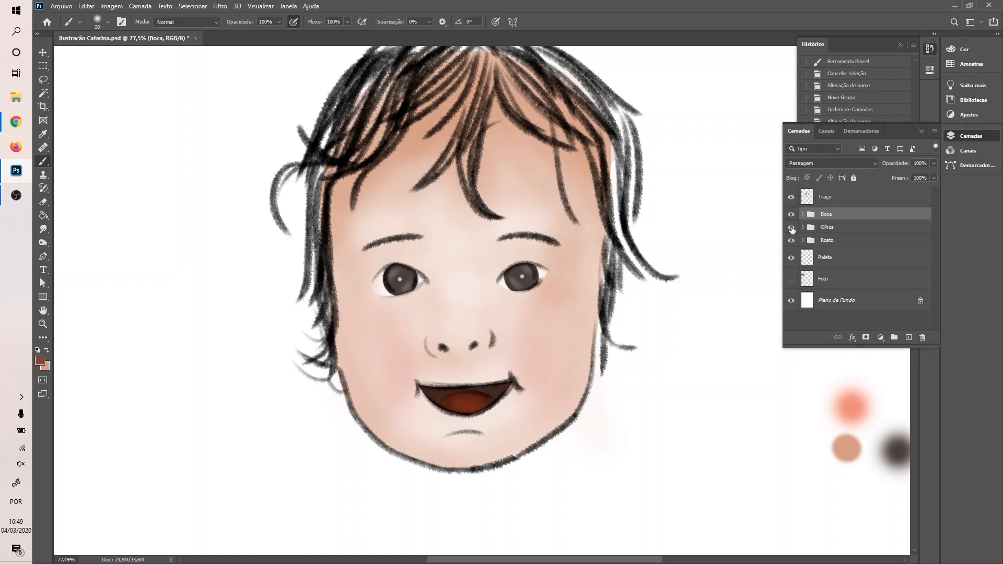
# - Check what the Olhos, Rosto and Boca groups contain by hiding and showing each one
pyautogui.click(791, 228)
pyautogui.click(792, 228)
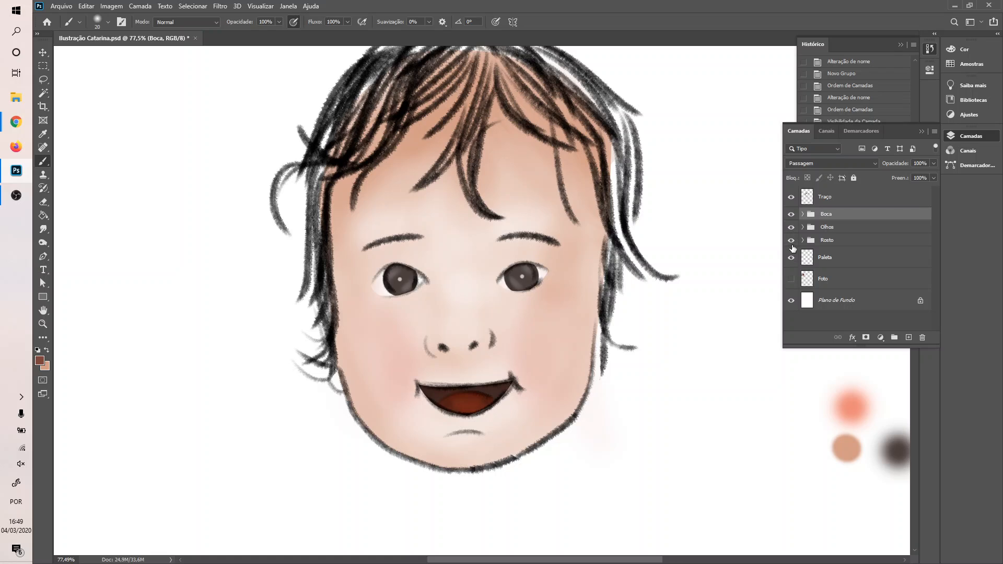
pyautogui.click(791, 241)
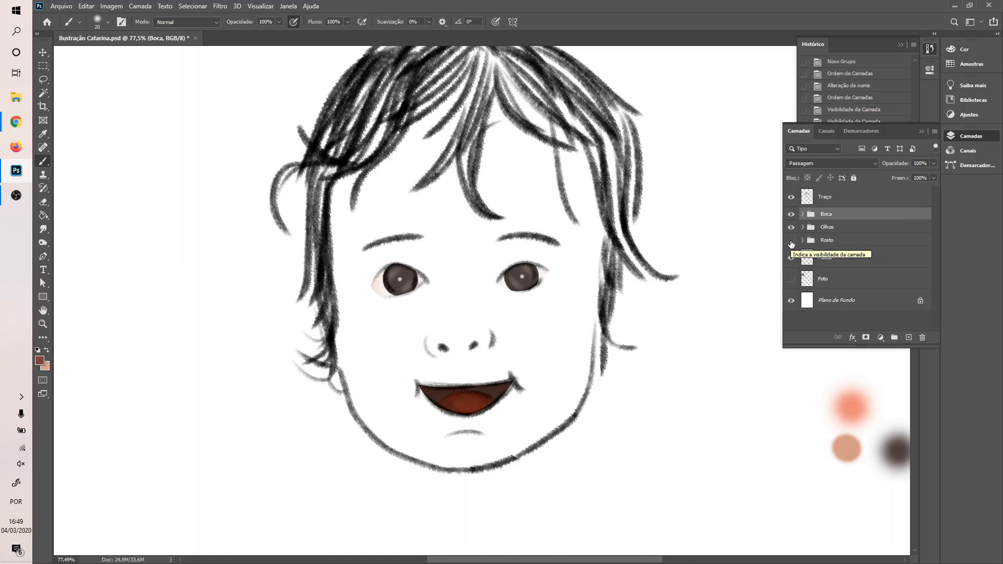
pyautogui.click(791, 242)
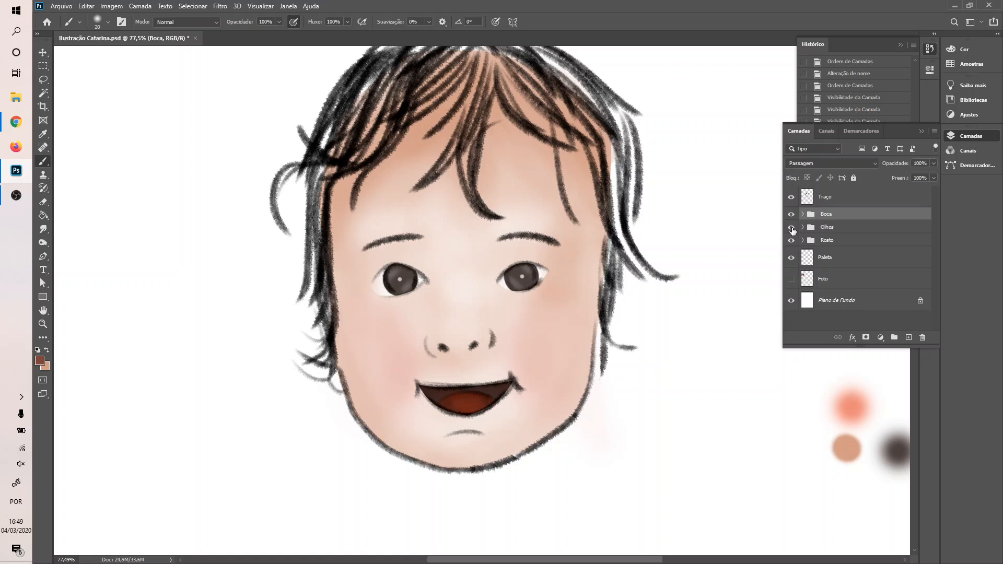
pyautogui.click(791, 228)
pyautogui.click(790, 229)
pyautogui.click(792, 214)
pyautogui.click(791, 215)
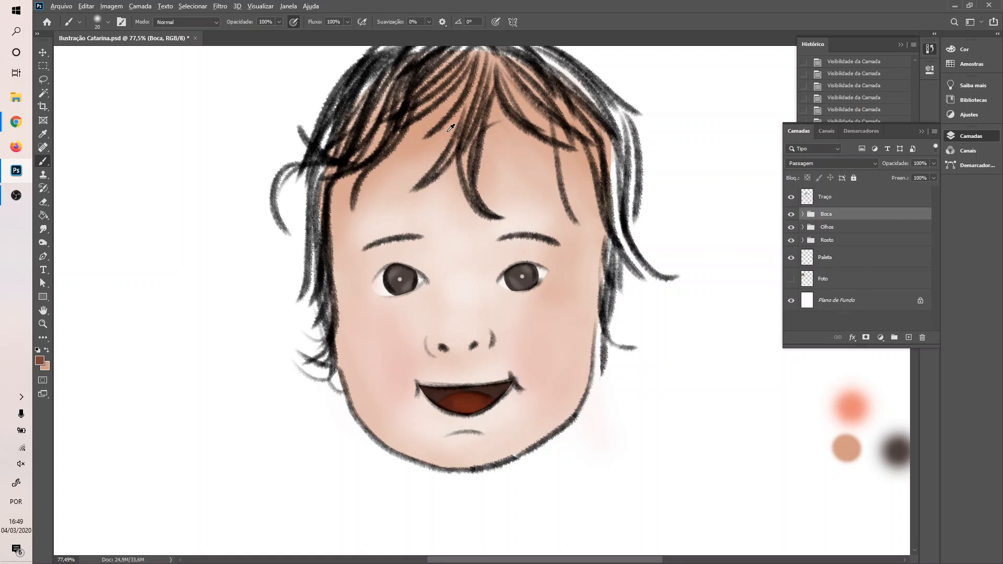
# - Create a new layer for the hair above the Boca group and set a dark brown foreground colour for the brush
pyautogui.scroll(-4, 444, 135)
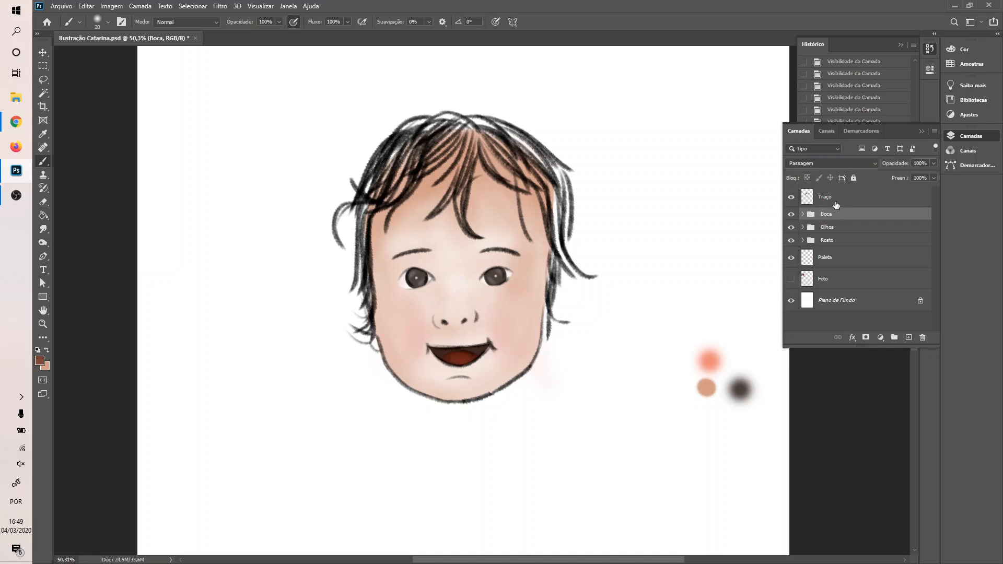
pyautogui.click(907, 337)
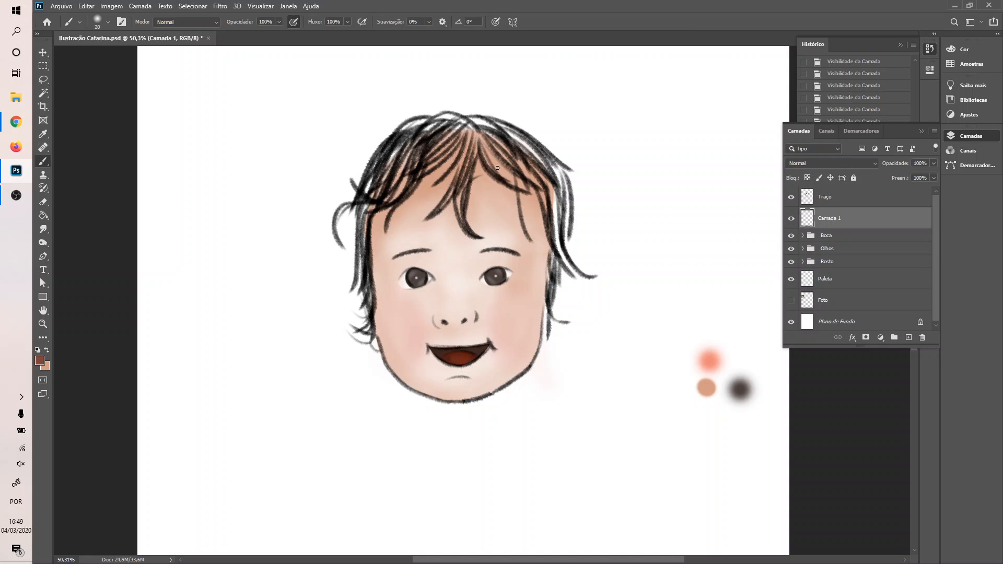
pyautogui.click(40, 361)
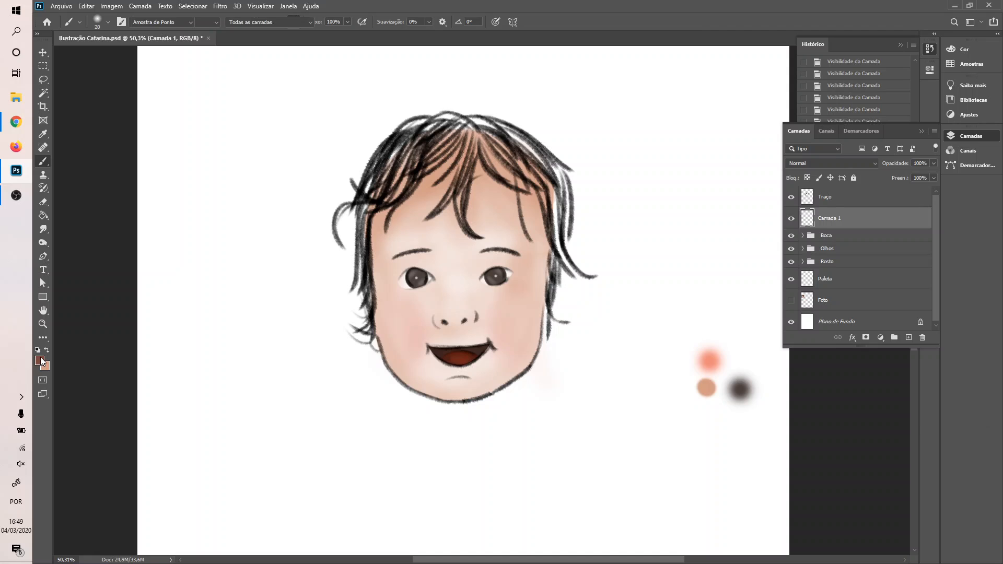
pyautogui.click(746, 355)
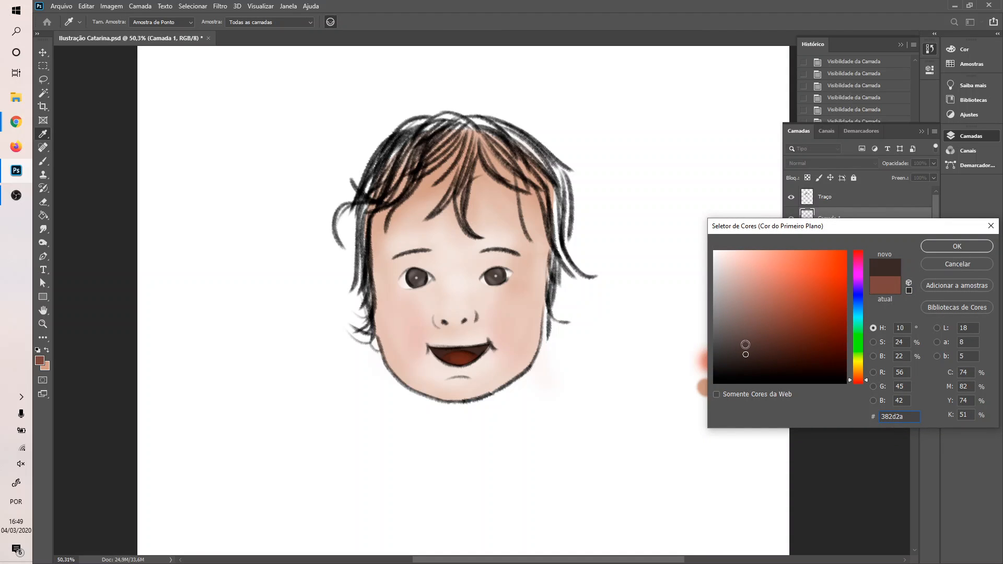
pyautogui.click(752, 339)
pyautogui.click(941, 240)
pyautogui.press('b')
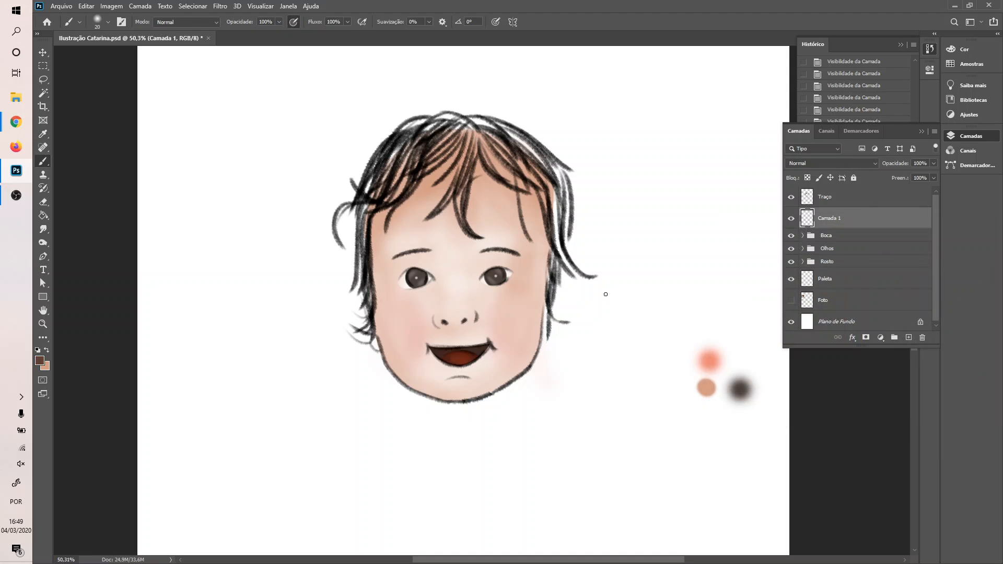
# - Paint the first dark brown hair strands from the parting down over the left side of the forehead on Camada 1
pyautogui.moveTo(272, 350)
pyautogui.mouseDown()
pyautogui.moveTo(290, 436)
pyautogui.moveTo(328, 473)
pyautogui.mouseUp()
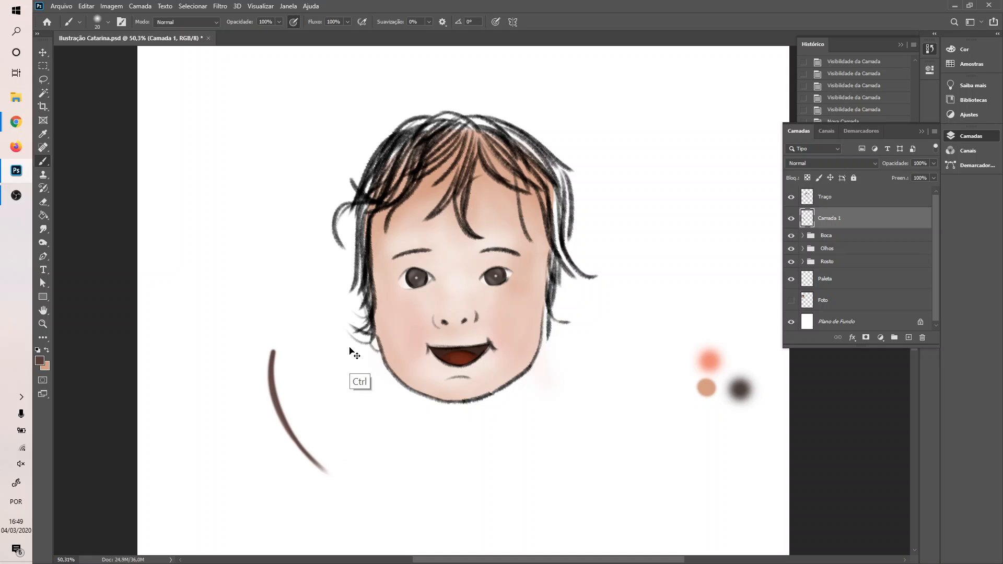
pyautogui.hotkey('ctrl', 'z')
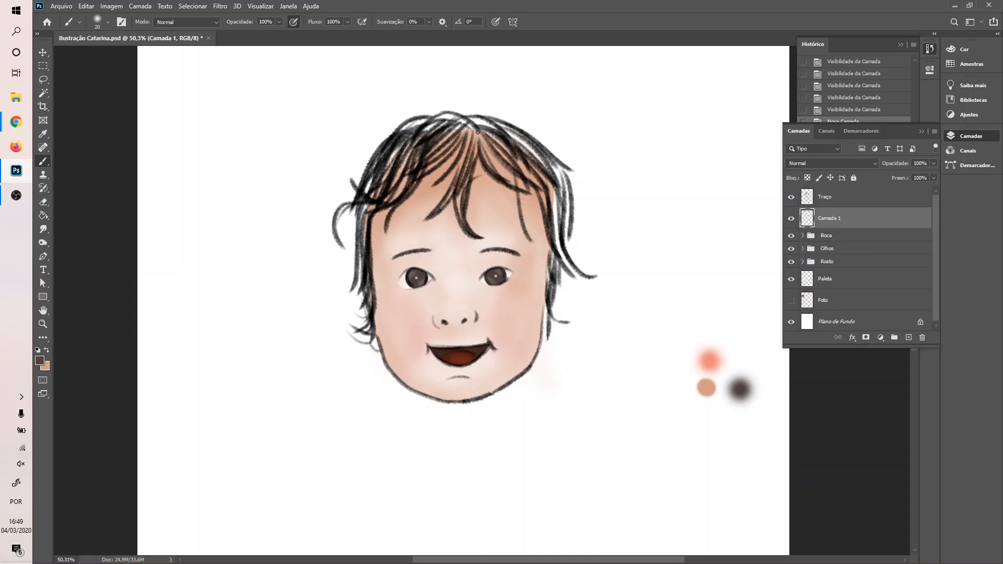
pyautogui.moveTo(470, 123); pyautogui.dragTo(432, 219)
pyautogui.moveTo(468, 134); pyautogui.dragTo(460, 243)
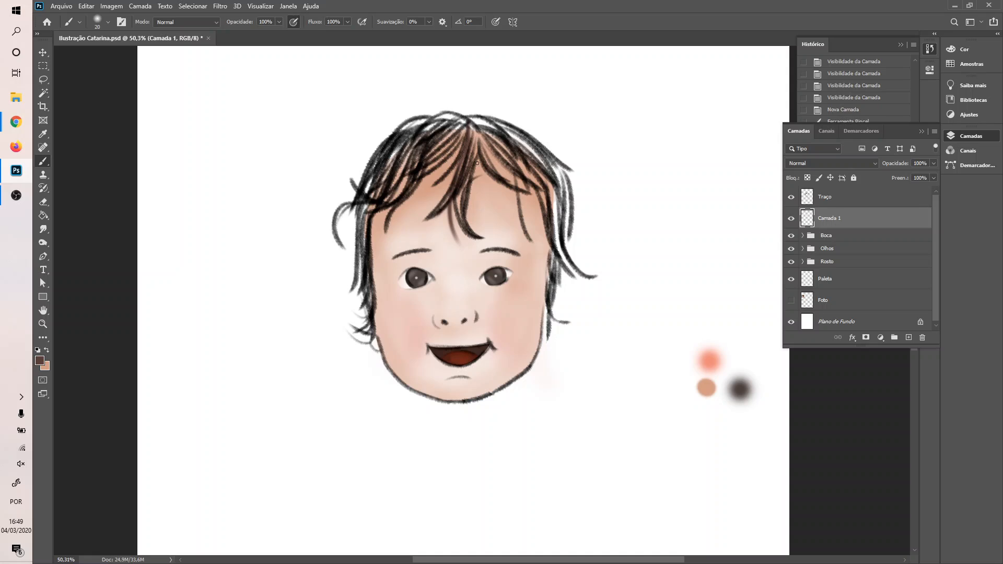
pyautogui.hotkey('ctrl', 'z')
pyautogui.moveTo(472, 133)
pyautogui.mouseDown()
pyautogui.moveTo(447, 194)
pyautogui.moveTo(452, 231)
pyautogui.mouseUp()
pyautogui.moveTo(466, 128); pyautogui.dragTo(436, 185)
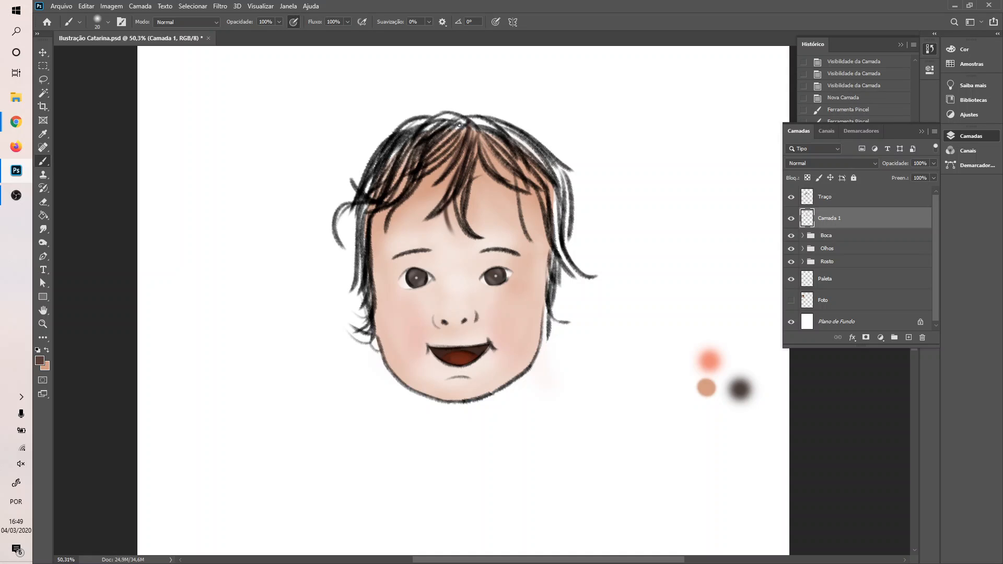
pyautogui.moveTo(385, 138); pyautogui.dragTo(369, 180)
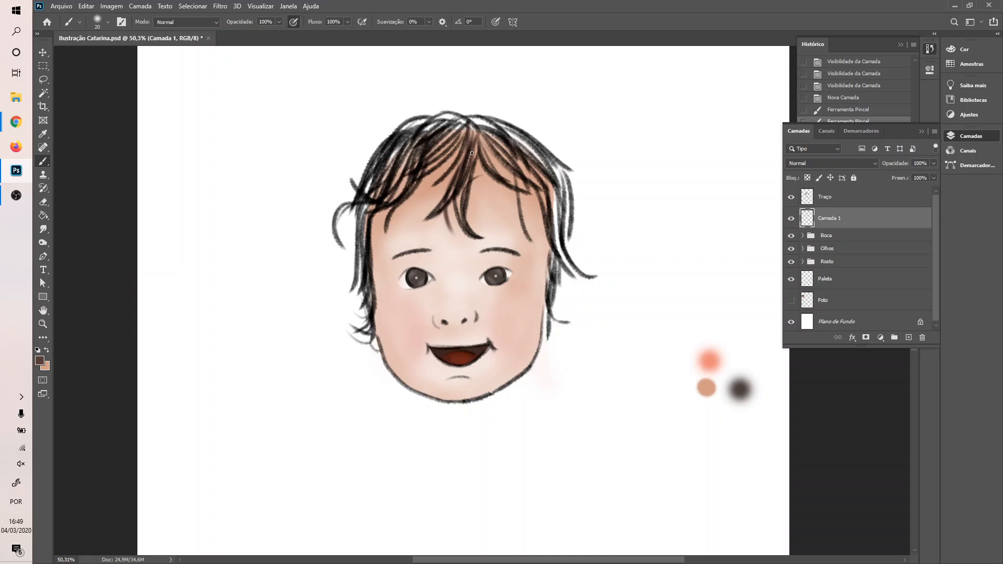
pyautogui.moveTo(471, 129); pyautogui.dragTo(434, 189)
pyautogui.moveTo(462, 128); pyautogui.dragTo(421, 171)
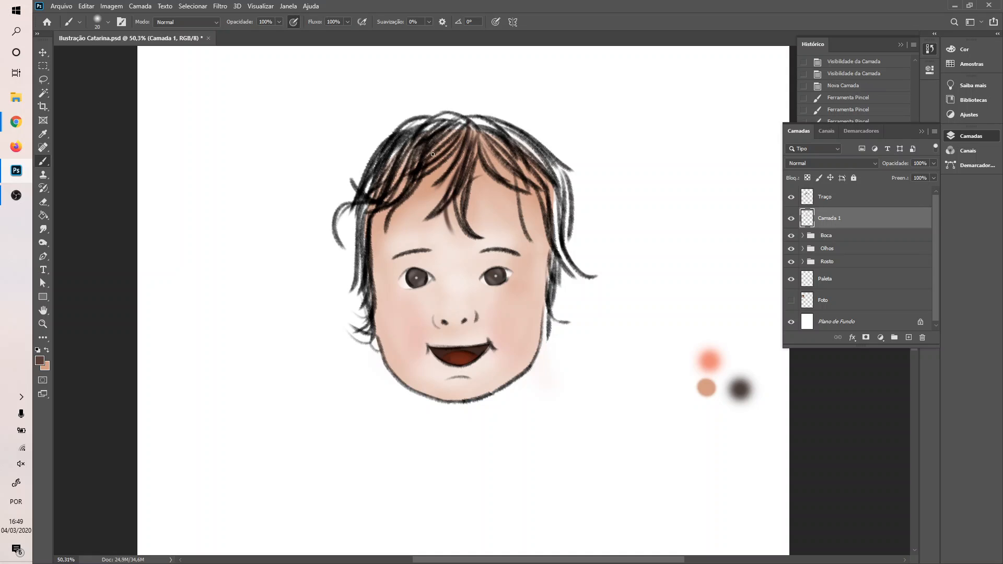
# - Lower the opacity of the Traço layer to 33%
pyautogui.click(809, 199)
pyautogui.click(933, 163)
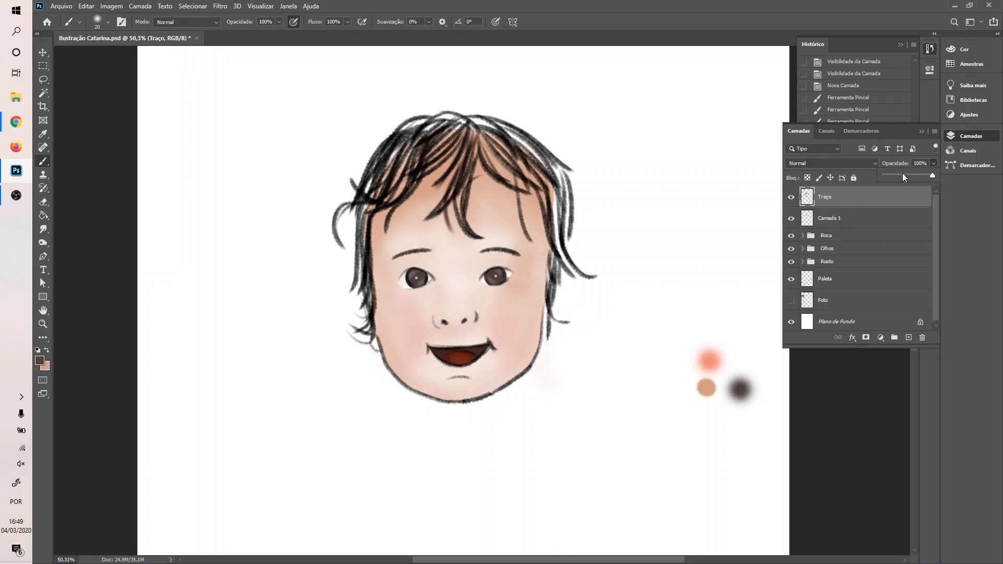
pyautogui.moveTo(903, 177); pyautogui.dragTo(898, 176)
pyautogui.click(835, 224)
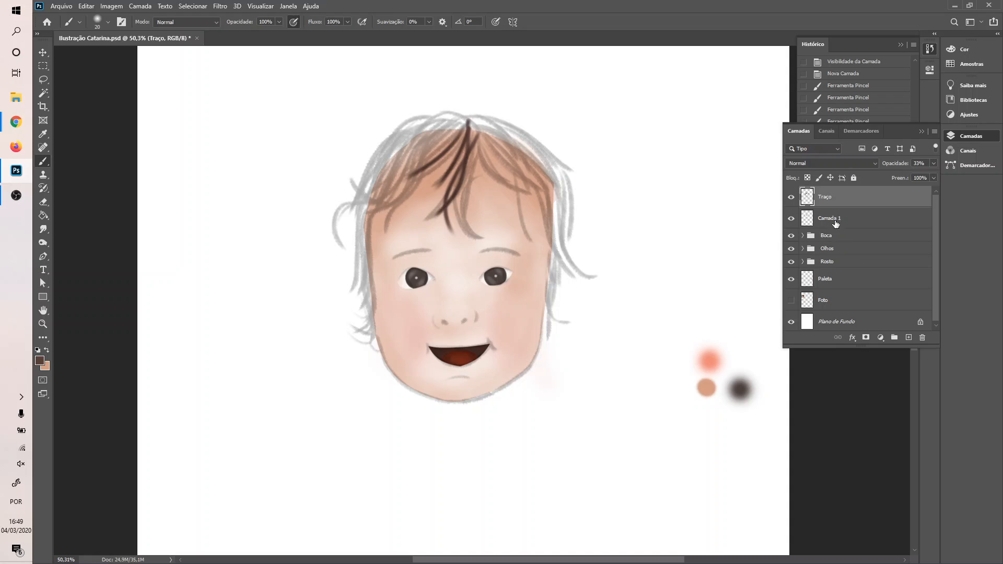
# - Paint dark brown strands on Camada 1 from the parting across the left half of the crown to the temple
pyautogui.click(836, 224)
pyautogui.moveTo(466, 130)
pyautogui.mouseDown()
pyautogui.moveTo(392, 179)
pyautogui.moveTo(432, 162)
pyautogui.moveTo(453, 128)
pyautogui.moveTo(412, 134)
pyautogui.moveTo(401, 200)
pyautogui.mouseUp()
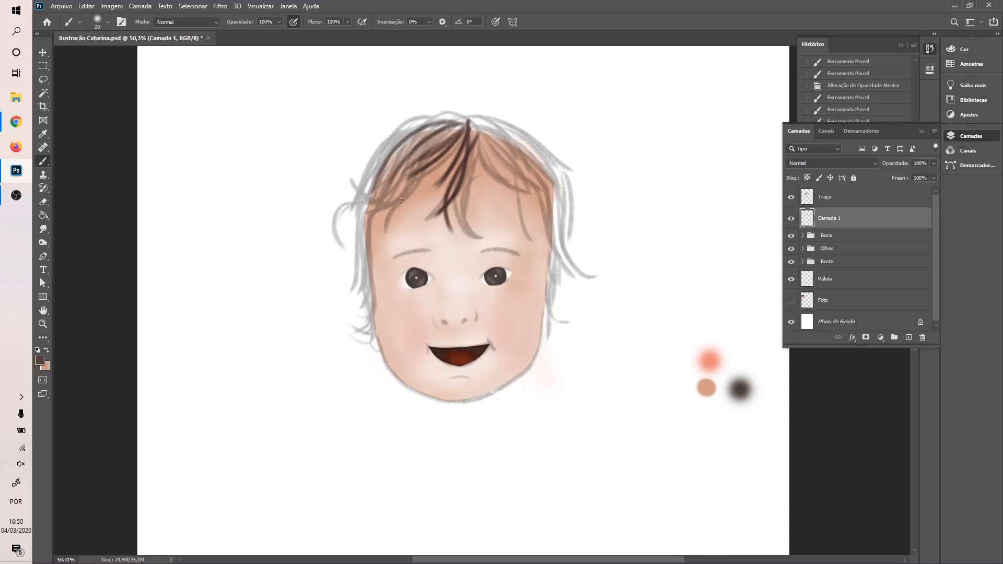
pyautogui.moveTo(440, 130); pyautogui.dragTo(356, 222)
pyautogui.moveTo(449, 122)
pyautogui.mouseDown()
pyautogui.moveTo(383, 169)
pyautogui.moveTo(367, 255)
pyautogui.mouseUp()
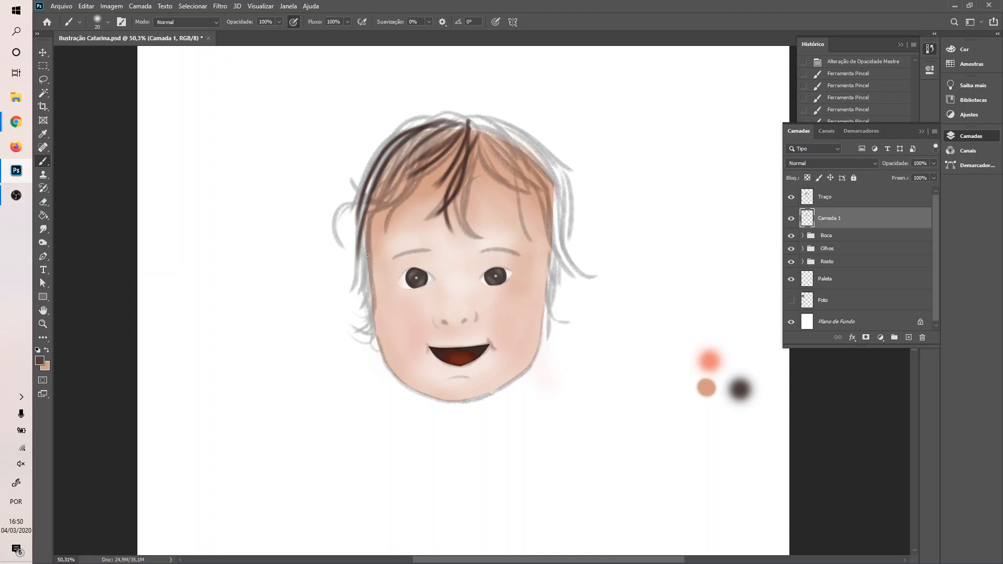
pyautogui.moveTo(443, 134); pyautogui.dragTo(374, 207)
pyautogui.moveTo(449, 130)
pyautogui.mouseDown()
pyautogui.moveTo(372, 202)
pyautogui.moveTo(376, 213)
pyautogui.mouseUp()
pyautogui.moveTo(441, 137); pyautogui.dragTo(366, 224)
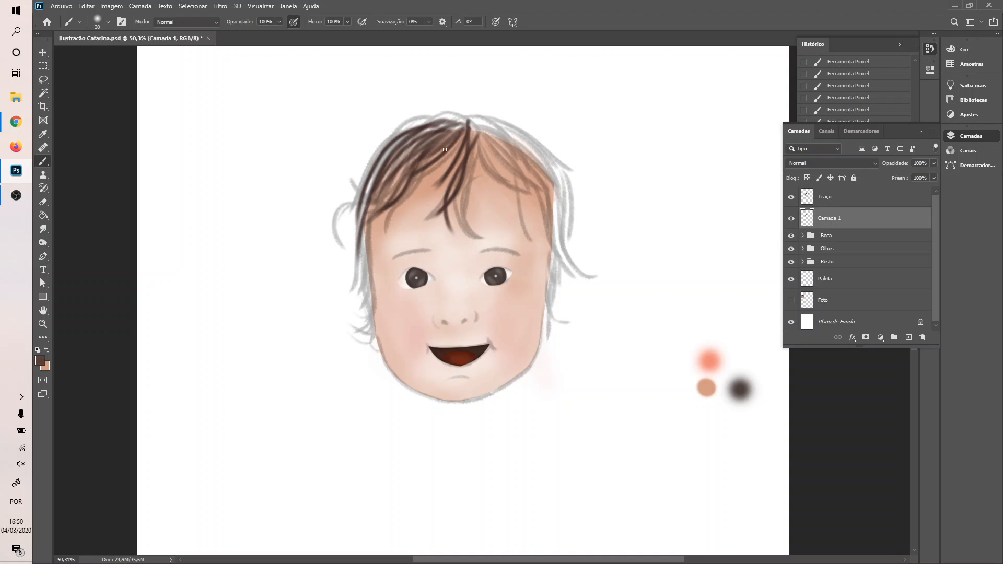
# - Paint the outward-curling lock at the left temple and the long strands running down the left side of the face
pyautogui.moveTo(454, 121); pyautogui.dragTo(330, 240)
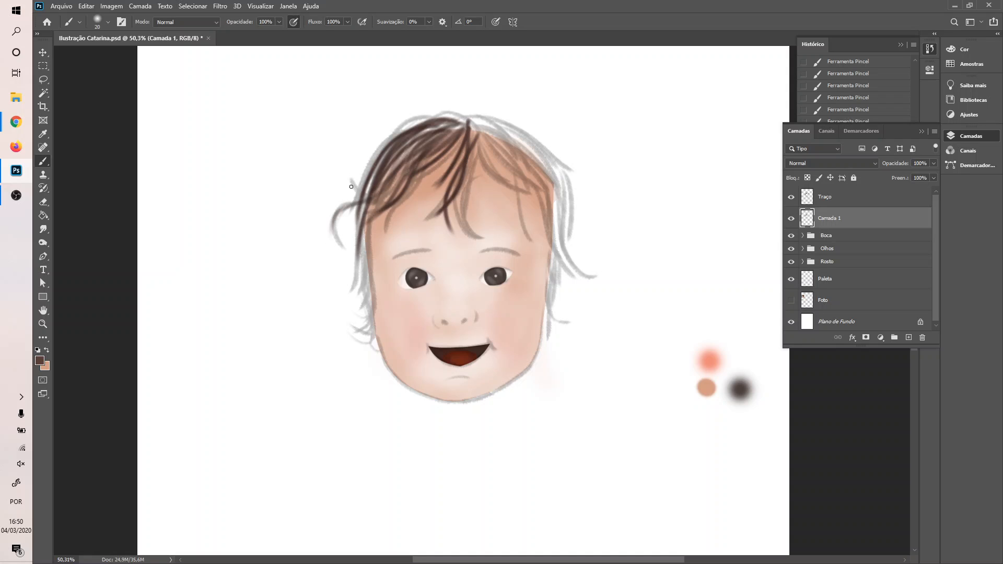
pyautogui.moveTo(398, 176)
pyautogui.mouseDown()
pyautogui.moveTo(427, 149)
pyautogui.moveTo(412, 178)
pyautogui.moveTo(427, 142)
pyautogui.moveTo(348, 228)
pyautogui.mouseUp()
pyautogui.moveTo(389, 175); pyautogui.dragTo(348, 311)
pyautogui.moveTo(375, 204); pyautogui.dragTo(364, 347)
pyautogui.moveTo(363, 231); pyautogui.dragTo(357, 333)
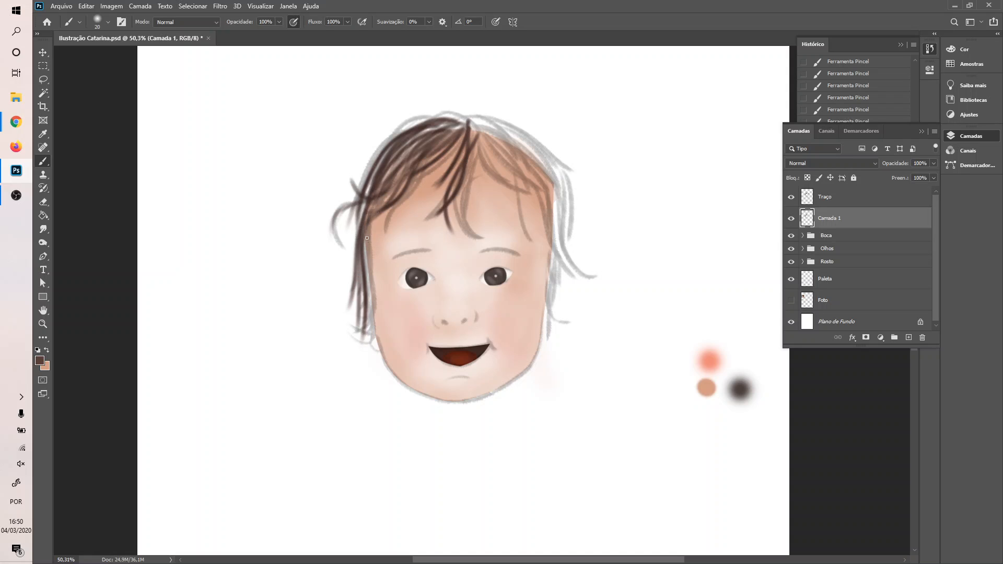
pyautogui.moveTo(367, 237); pyautogui.dragTo(363, 327)
pyautogui.moveTo(371, 216)
pyautogui.mouseDown()
pyautogui.moveTo(373, 299)
pyautogui.moveTo(356, 338)
pyautogui.mouseUp()
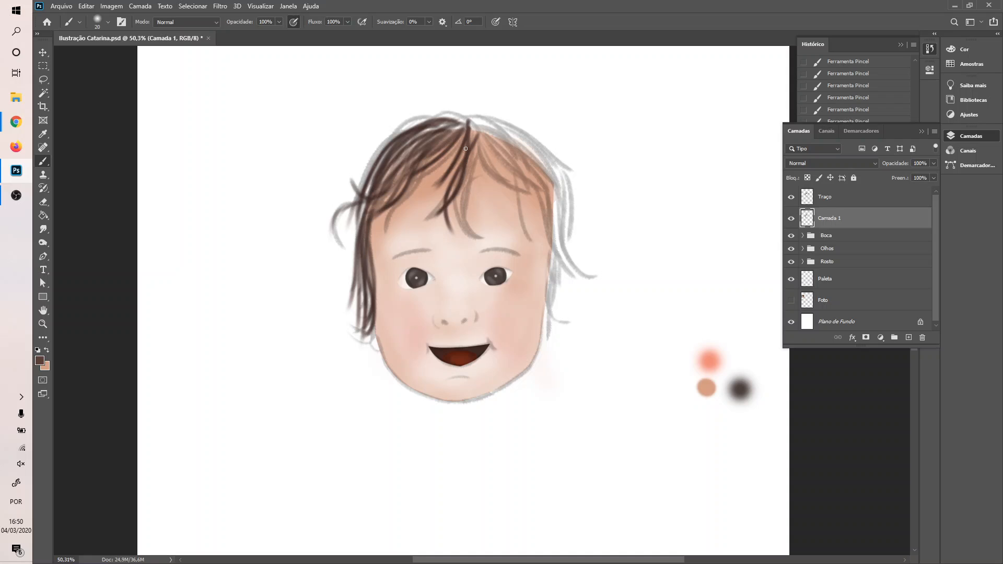
# - Paint the curved forelock strand at the centre of the forehead on Camada 1, redoing the first stroke
pyautogui.moveTo(465, 149); pyautogui.dragTo(481, 230)
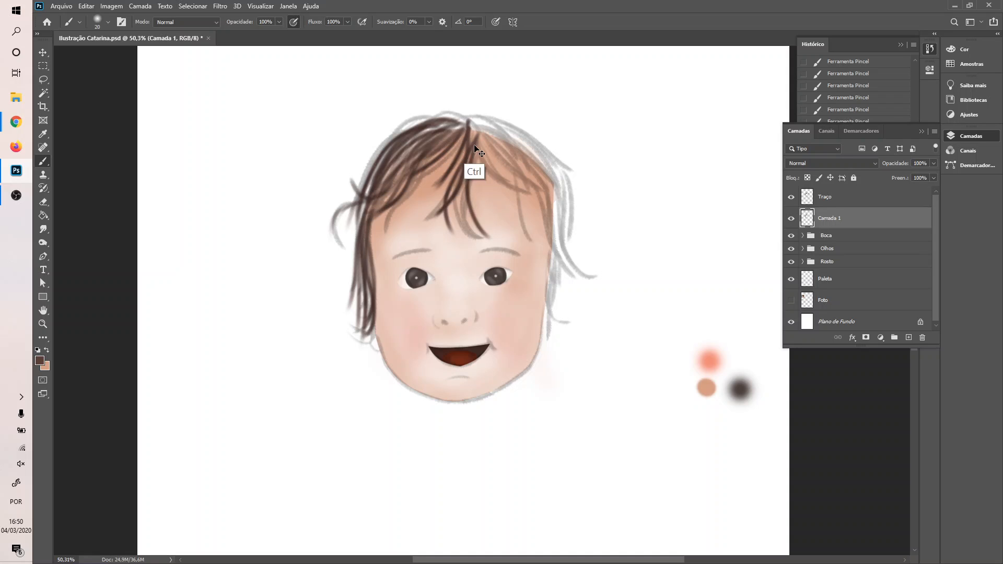
pyautogui.hotkey('alt', ']')
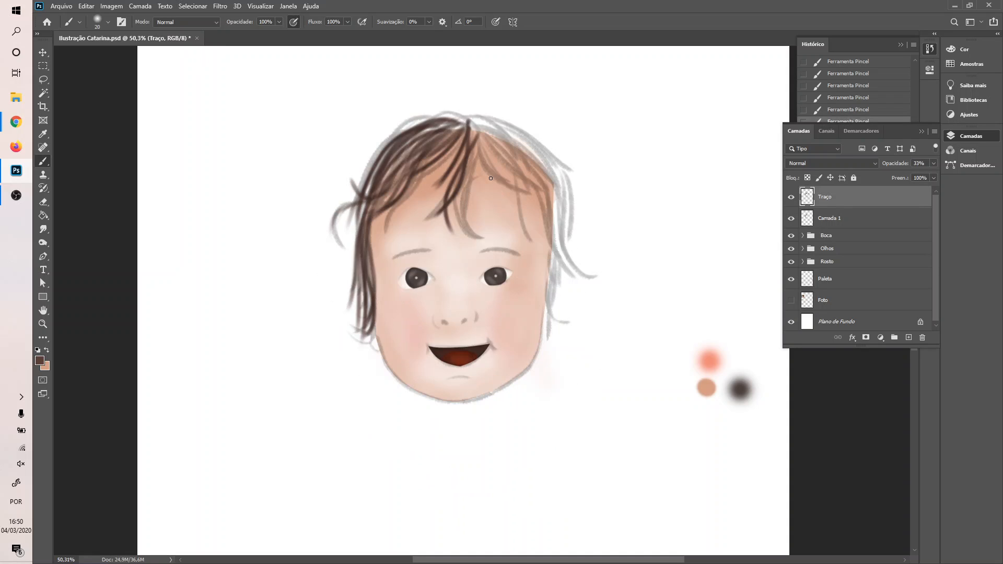
pyautogui.click(842, 217)
pyautogui.moveTo(476, 149); pyautogui.dragTo(461, 239)
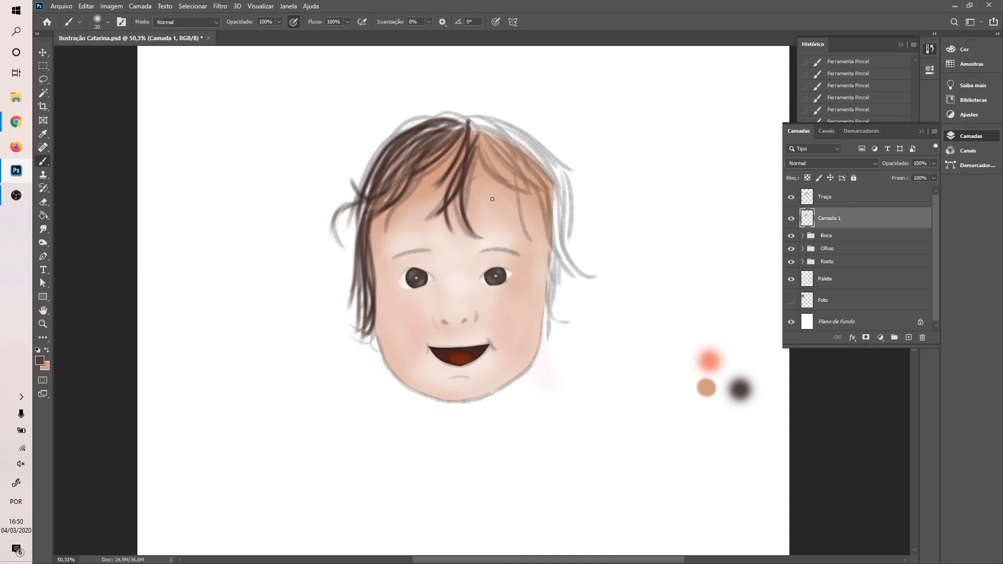
# - Lock the Traço layer completely and make Camada 1 the active layer
pyautogui.click(862, 198)
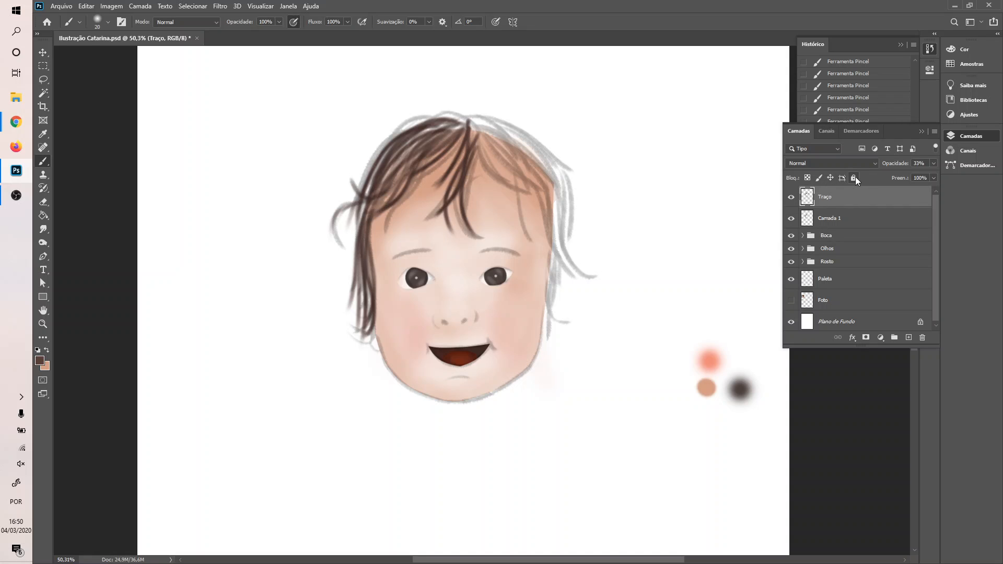
pyautogui.click(853, 177)
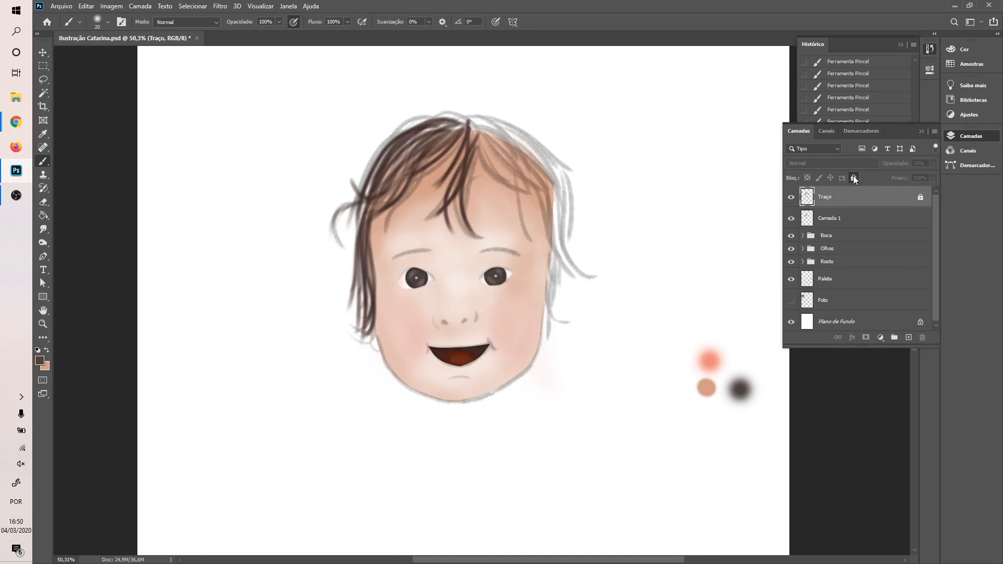
pyautogui.click(856, 220)
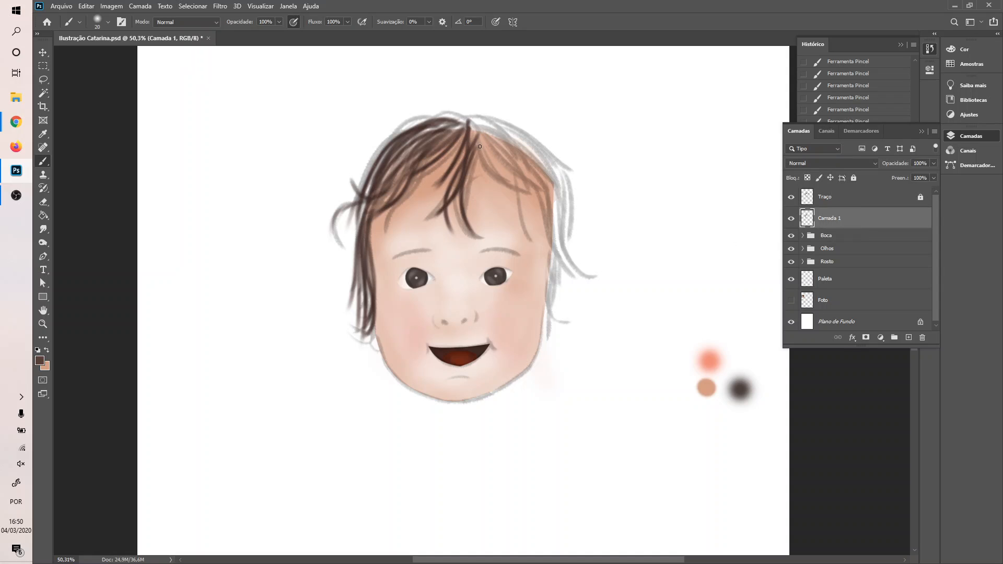
# - Paint dark brown fringe strands from the parting down over the right side of the forehead, following the sketch lines
pyautogui.moveTo(473, 134); pyautogui.dragTo(517, 195)
pyautogui.moveTo(470, 131)
pyautogui.mouseDown()
pyautogui.moveTo(485, 158)
pyautogui.moveTo(519, 183)
pyautogui.moveTo(485, 139)
pyautogui.moveTo(562, 208)
pyautogui.mouseUp()
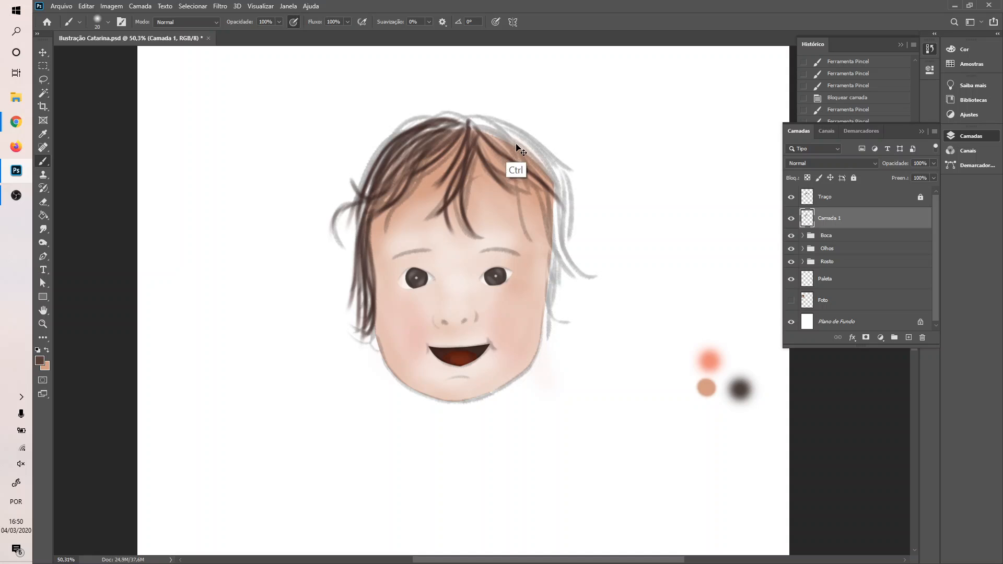
pyautogui.hotkey('ctrl', 'z')
pyautogui.moveTo(481, 127)
pyautogui.mouseDown()
pyautogui.moveTo(525, 195)
pyautogui.moveTo(527, 246)
pyautogui.mouseUp()
pyautogui.moveTo(477, 125); pyautogui.dragTo(517, 176)
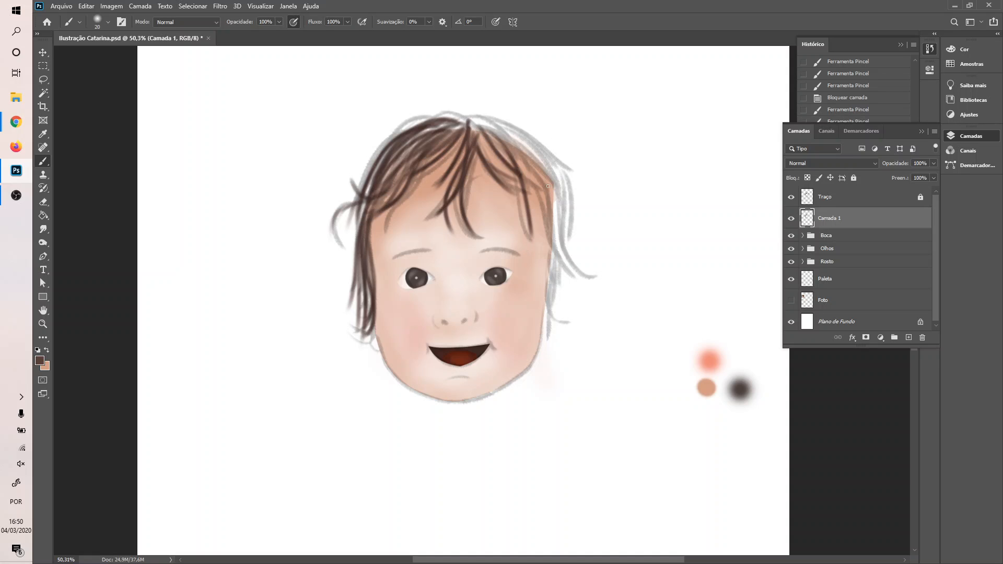
pyautogui.moveTo(475, 124); pyautogui.dragTo(545, 195)
pyautogui.moveTo(478, 124); pyautogui.dragTo(548, 222)
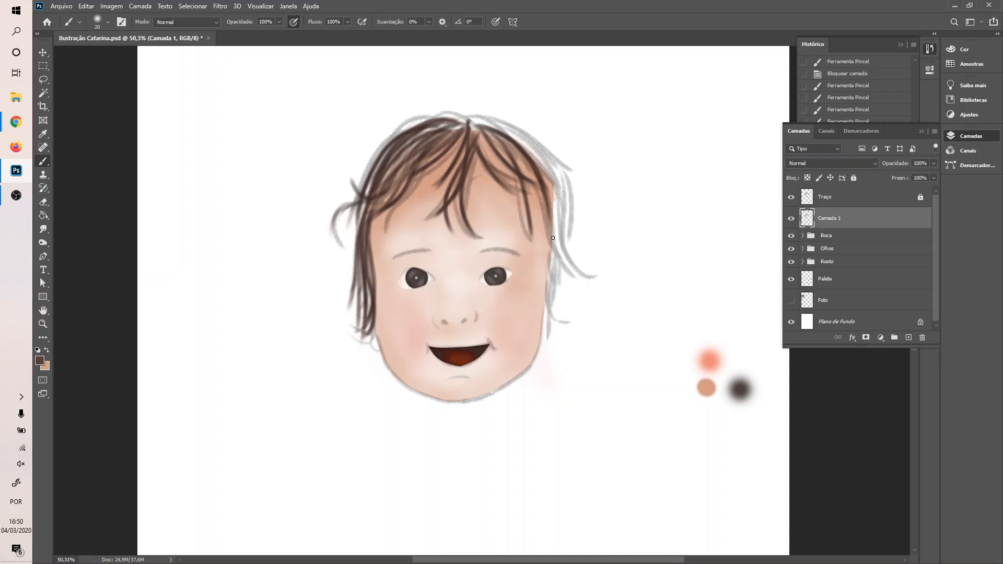
pyautogui.moveTo(485, 125); pyautogui.dragTo(535, 244)
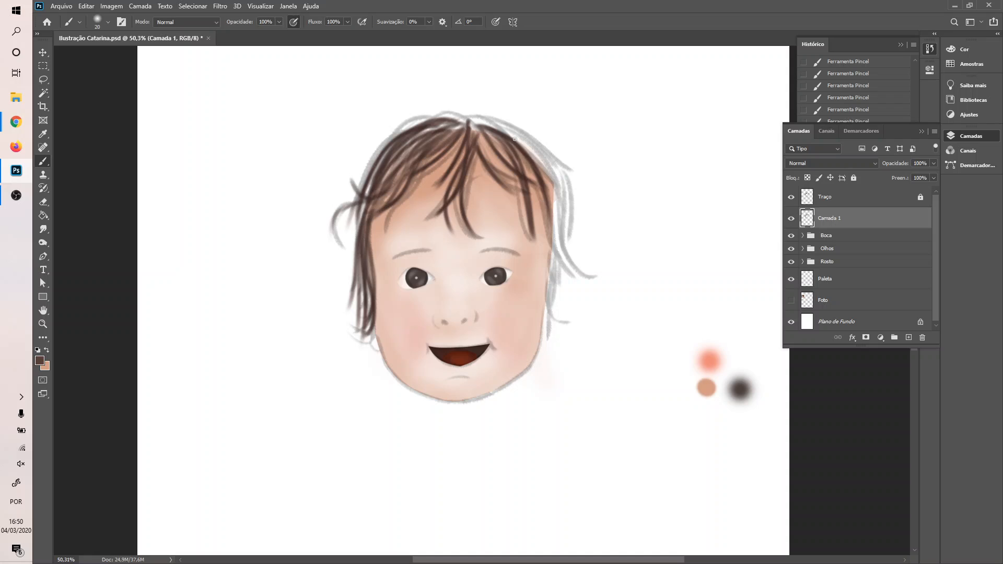
# - Paint the outer strands on the right side of the head, including the lock flicking outward beside the face
pyautogui.moveTo(514, 139); pyautogui.dragTo(593, 275)
pyautogui.moveTo(524, 170)
pyautogui.mouseDown()
pyautogui.moveTo(553, 232)
pyautogui.moveTo(598, 265)
pyautogui.mouseUp()
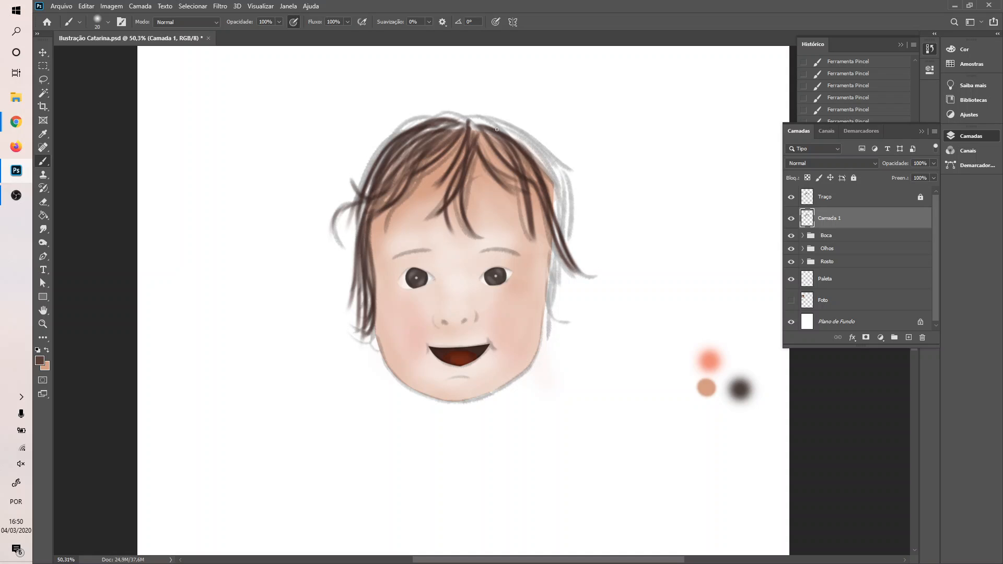
pyautogui.moveTo(463, 120)
pyautogui.mouseDown()
pyautogui.moveTo(545, 172)
pyautogui.moveTo(557, 201)
pyautogui.moveTo(555, 168)
pyautogui.moveTo(566, 193)
pyautogui.mouseUp()
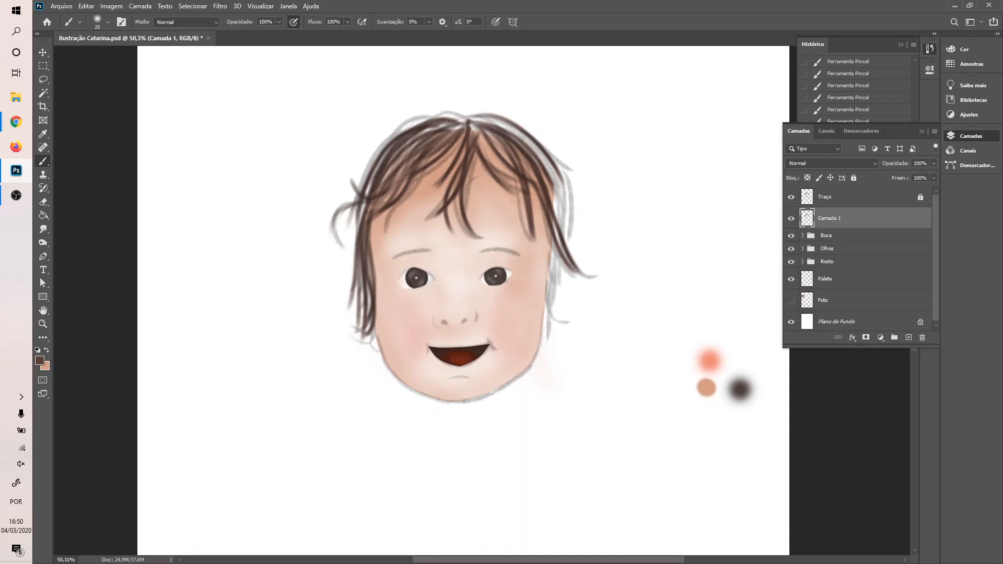
pyautogui.moveTo(508, 134); pyautogui.dragTo(564, 224)
pyautogui.moveTo(534, 158)
pyautogui.mouseDown()
pyautogui.moveTo(554, 197)
pyautogui.moveTo(551, 214)
pyautogui.moveTo(526, 157)
pyautogui.moveTo(566, 239)
pyautogui.moveTo(526, 141)
pyautogui.moveTo(571, 242)
pyautogui.mouseUp()
pyautogui.moveTo(553, 171); pyautogui.dragTo(577, 285)
pyautogui.moveTo(559, 186)
pyautogui.mouseDown()
pyautogui.moveTo(553, 274)
pyautogui.moveTo(577, 274)
pyautogui.mouseUp()
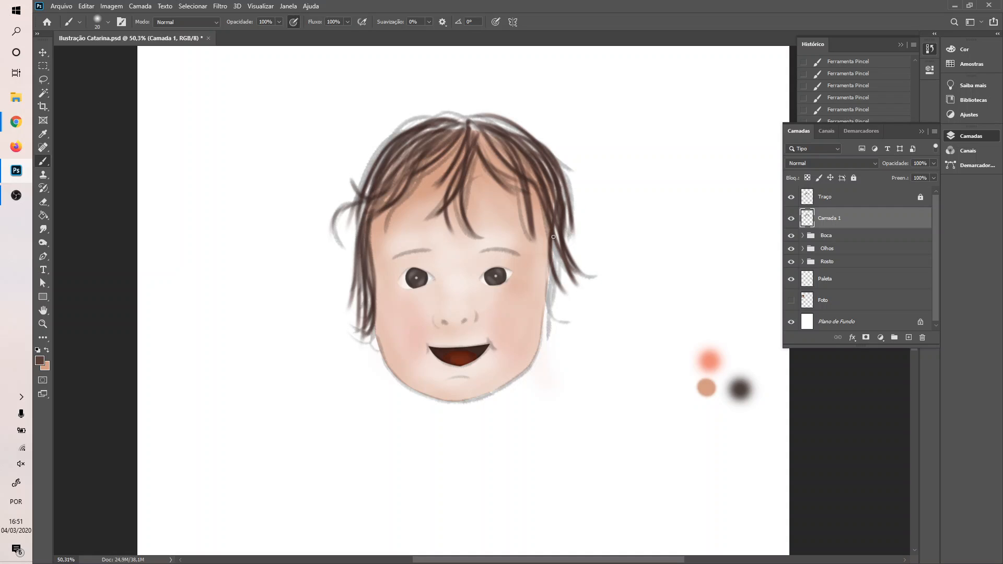
# - Paint the lower strands beside the right cheek, with one tip curving outward
pyautogui.moveTo(553, 236); pyautogui.dragTo(548, 326)
pyautogui.moveTo(556, 238); pyautogui.dragTo(573, 320)
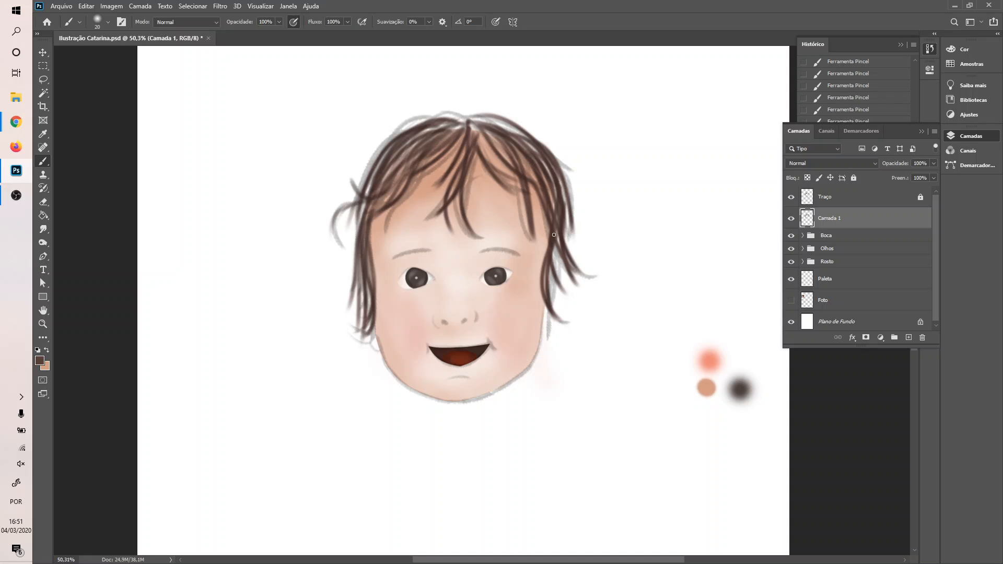
pyautogui.moveTo(553, 235); pyautogui.dragTo(572, 282)
# - Thicken the hair on the right half of the crown with more dark brown strands from the parting
pyautogui.moveTo(473, 129)
pyautogui.mouseDown()
pyautogui.moveTo(539, 200)
pyautogui.moveTo(557, 236)
pyautogui.mouseUp()
pyautogui.moveTo(511, 149)
pyautogui.mouseDown()
pyautogui.moveTo(558, 225)
pyautogui.moveTo(570, 203)
pyautogui.mouseUp()
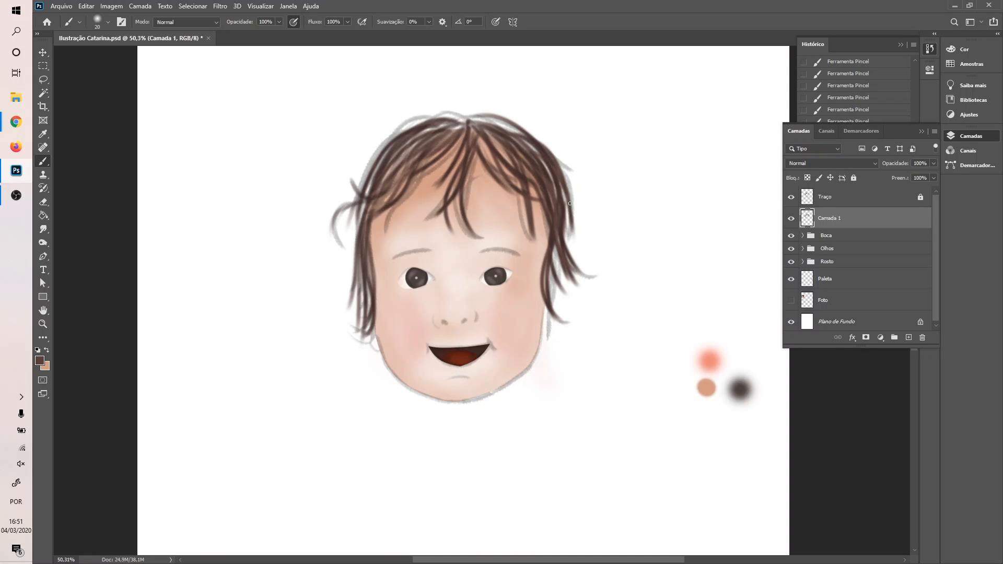
pyautogui.moveTo(484, 116); pyautogui.dragTo(529, 157)
pyautogui.moveTo(471, 123); pyautogui.dragTo(559, 192)
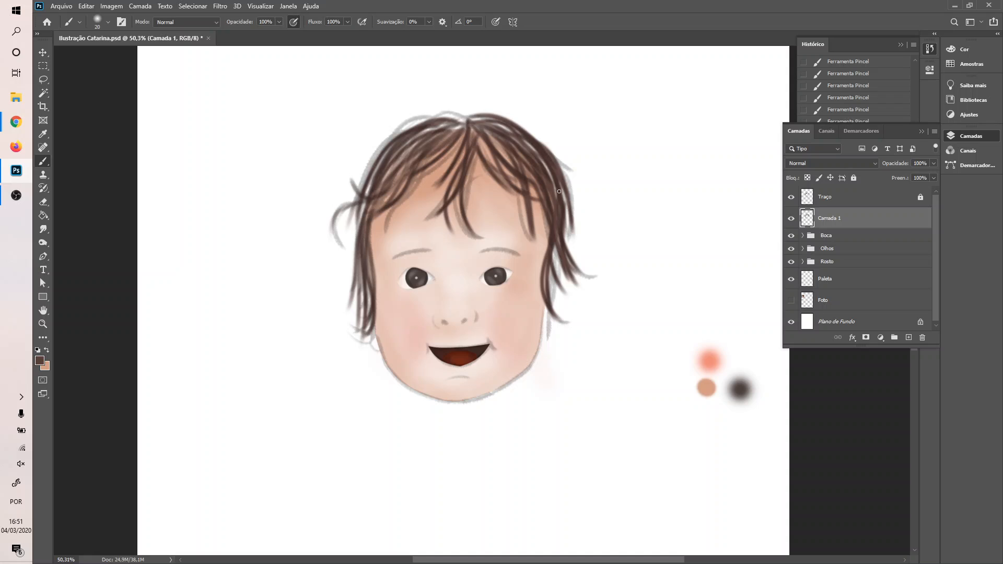
# - Thicken the left half of the crown with overlapping dark brown strands from the parting towards the temple
pyautogui.moveTo(463, 127); pyautogui.dragTo(389, 156)
pyautogui.moveTo(444, 134); pyautogui.dragTo(379, 200)
pyautogui.moveTo(459, 132)
pyautogui.mouseDown()
pyautogui.moveTo(393, 135)
pyautogui.moveTo(366, 215)
pyautogui.mouseUp()
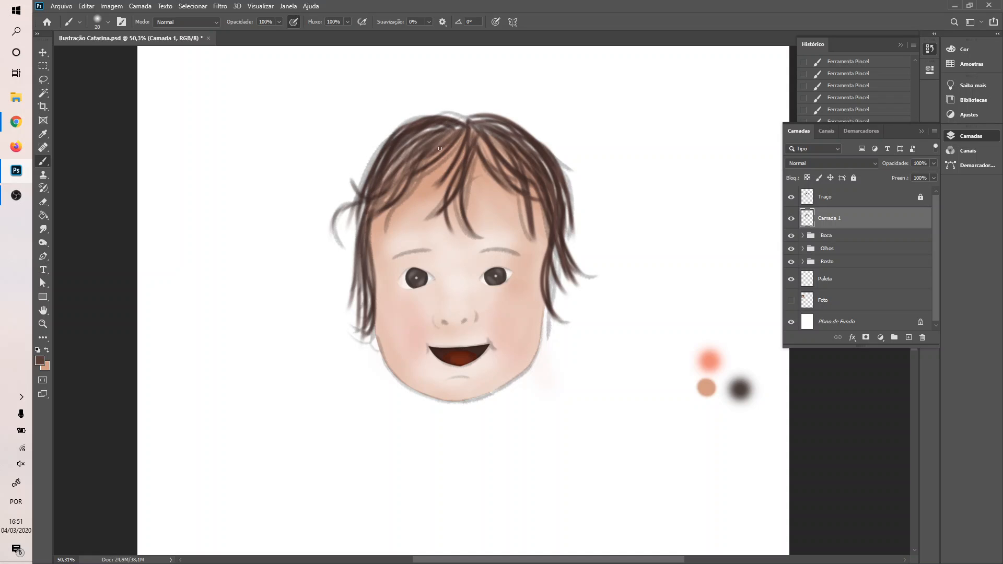
pyautogui.moveTo(461, 128); pyautogui.dragTo(414, 179)
pyautogui.moveTo(467, 131); pyautogui.dragTo(408, 189)
# - Fill remaining gaps with extra dark brown strands on both sides of the parting and beside the right cheek
pyautogui.moveTo(457, 130)
pyautogui.mouseDown()
pyautogui.moveTo(501, 121)
pyautogui.moveTo(517, 182)
pyautogui.mouseUp()
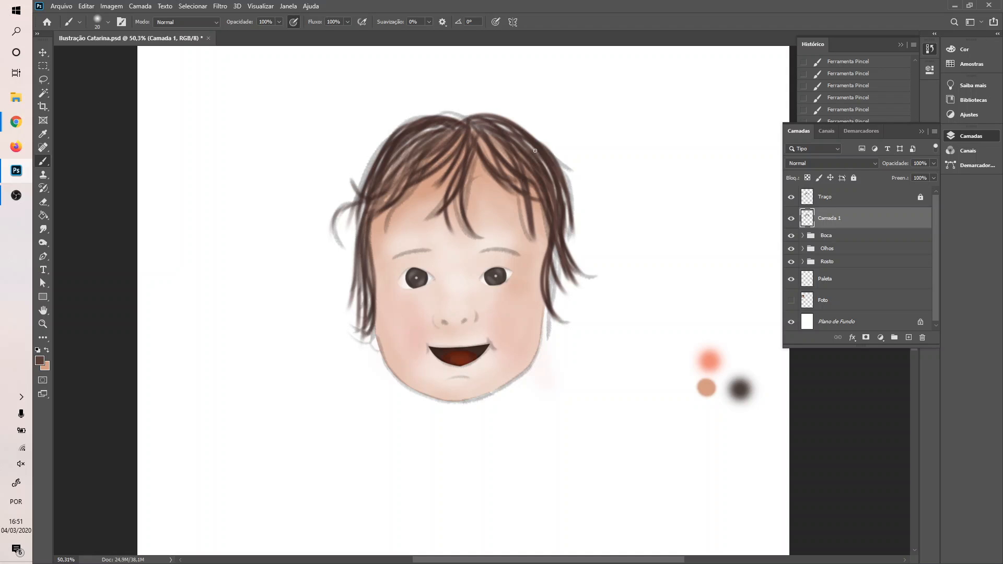
pyautogui.moveTo(479, 121)
pyautogui.mouseDown()
pyautogui.moveTo(517, 185)
pyautogui.moveTo(481, 167)
pyautogui.moveTo(494, 179)
pyautogui.moveTo(508, 163)
pyautogui.moveTo(497, 168)
pyautogui.moveTo(543, 198)
pyautogui.moveTo(550, 217)
pyautogui.moveTo(546, 322)
pyautogui.mouseUp()
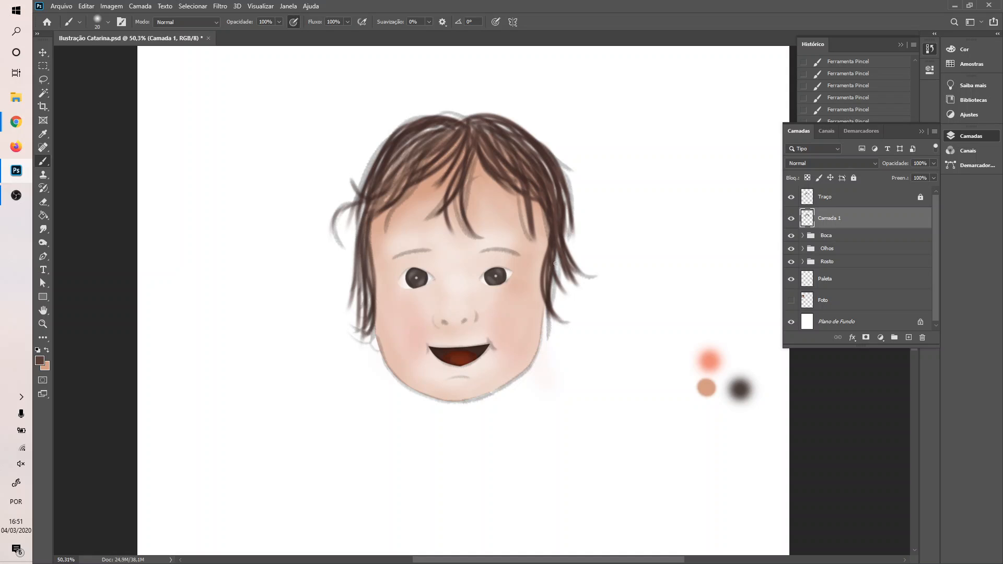
pyautogui.moveTo(554, 250); pyautogui.dragTo(552, 319)
pyautogui.moveTo(468, 124)
pyautogui.mouseDown()
pyautogui.moveTo(413, 142)
pyautogui.moveTo(458, 154)
pyautogui.moveTo(465, 133)
pyautogui.moveTo(390, 198)
pyautogui.moveTo(447, 159)
pyautogui.moveTo(457, 132)
pyautogui.moveTo(413, 147)
pyautogui.moveTo(437, 161)
pyautogui.moveTo(446, 127)
pyautogui.moveTo(387, 179)
pyautogui.mouseUp()
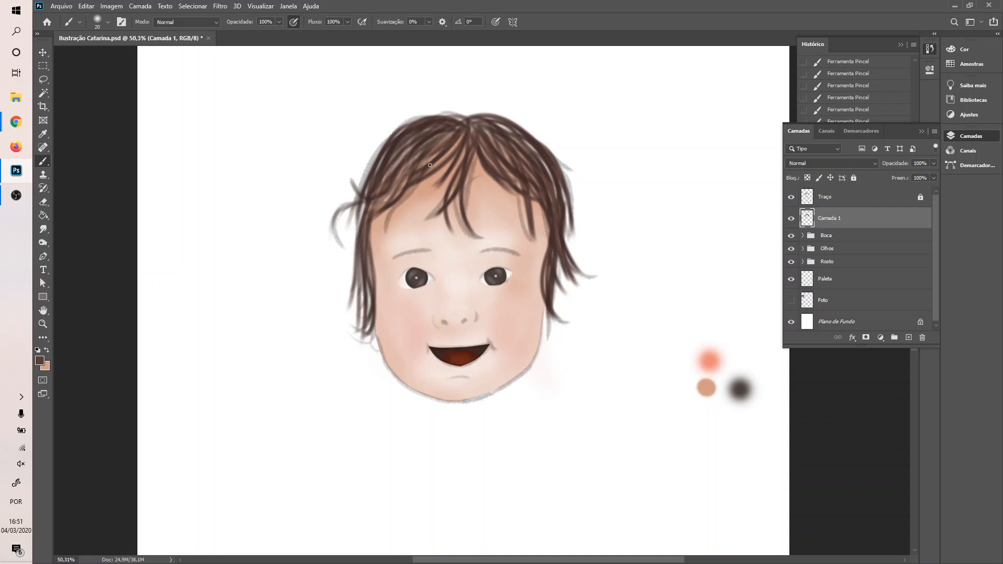
pyautogui.moveTo(463, 129)
pyautogui.mouseDown()
pyautogui.moveTo(388, 187)
pyautogui.moveTo(422, 174)
pyautogui.moveTo(442, 137)
pyautogui.moveTo(389, 203)
pyautogui.moveTo(399, 235)
pyautogui.moveTo(403, 210)
pyautogui.moveTo(386, 219)
pyautogui.moveTo(434, 177)
pyautogui.mouseUp()
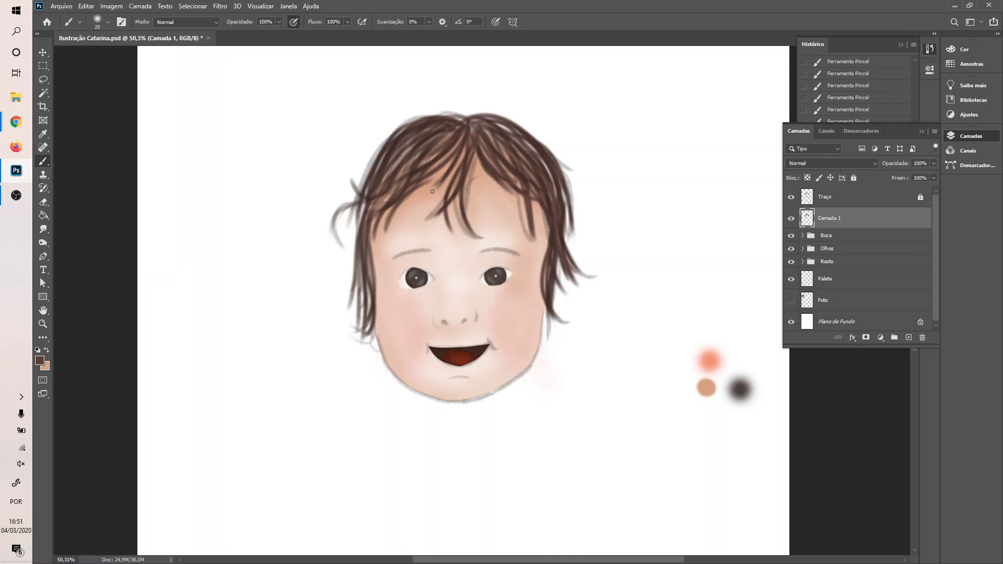
# - Undo the last strand and paint dark brown strands over the left temple, one curving outward past the sketched hairline
pyautogui.hotkey('ctrl', 'z')
pyautogui.moveTo(388, 226)
pyautogui.mouseDown()
pyautogui.moveTo(440, 161)
pyautogui.moveTo(432, 166)
pyautogui.mouseUp()
pyautogui.moveTo(338, 236); pyautogui.dragTo(410, 170)
pyautogui.hotkey('ctrl', 'z')
pyautogui.moveTo(334, 233); pyautogui.dragTo(446, 138)
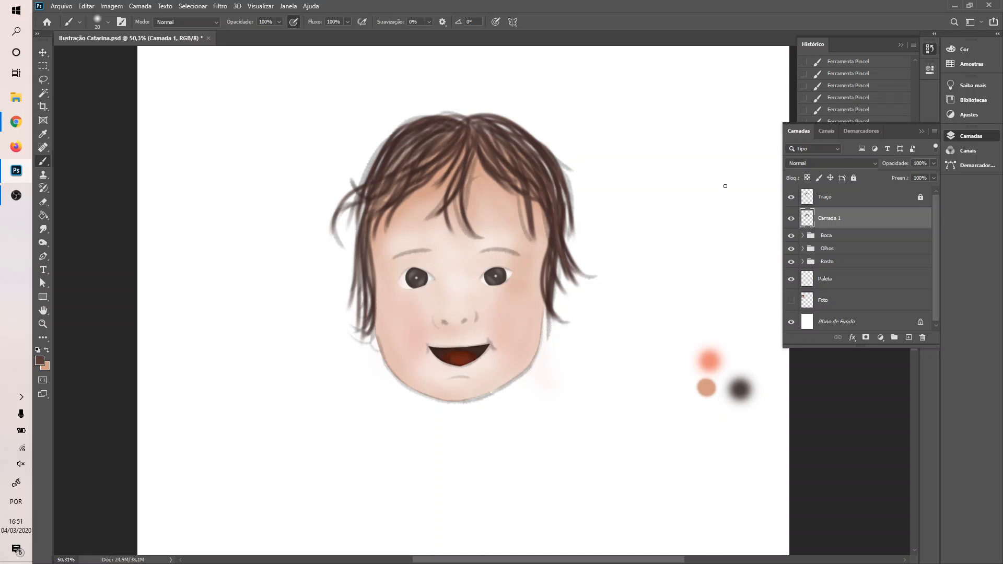
# - Hide the Traço line-art layer and pick a slightly different brown as the foreground colour for the hair
pyautogui.click(791, 196)
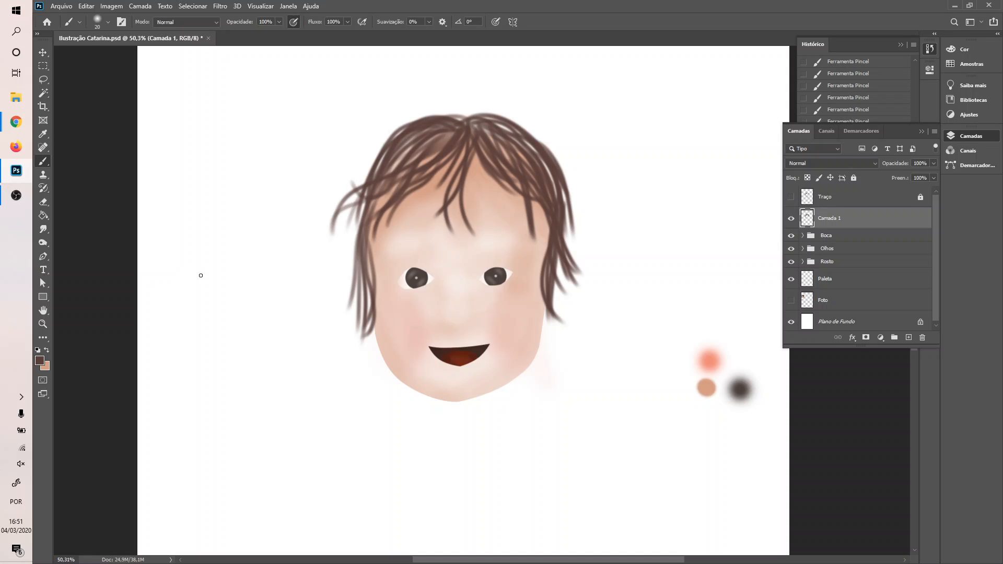
pyautogui.click(39, 360)
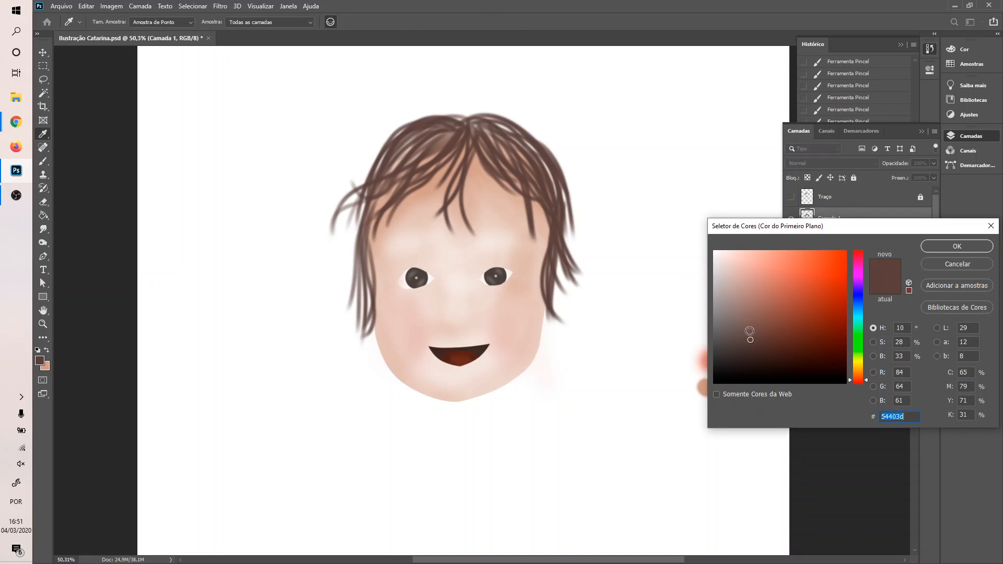
pyautogui.click(747, 332)
pyautogui.click(955, 246)
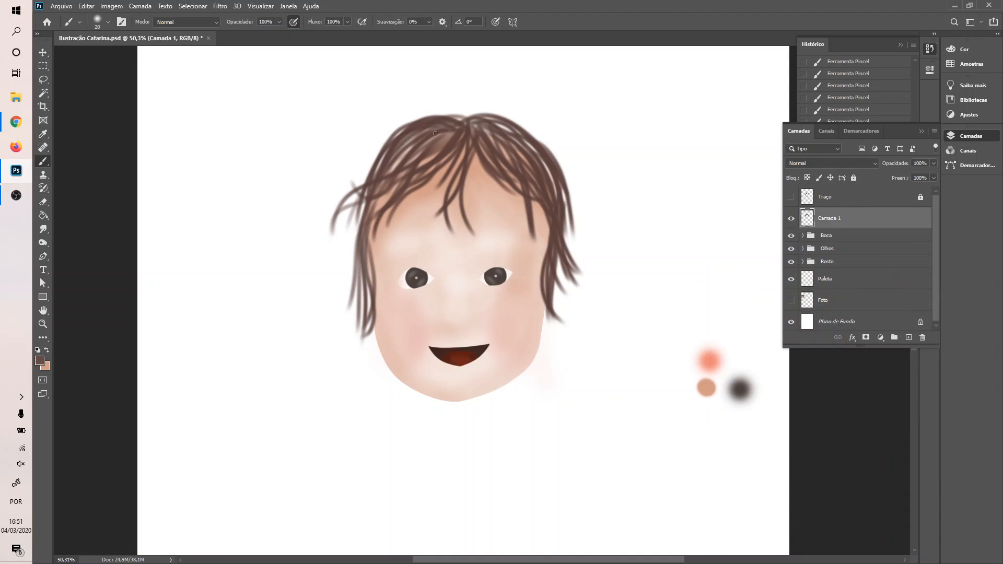
# - Paint brown strands from the parting down both sides of the crown and along the left temple
pyautogui.moveTo(458, 131); pyautogui.dragTo(390, 173)
pyautogui.moveTo(460, 128)
pyautogui.mouseDown()
pyautogui.moveTo(424, 164)
pyautogui.moveTo(440, 149)
pyautogui.moveTo(501, 177)
pyautogui.moveTo(525, 172)
pyautogui.moveTo(537, 188)
pyautogui.mouseUp()
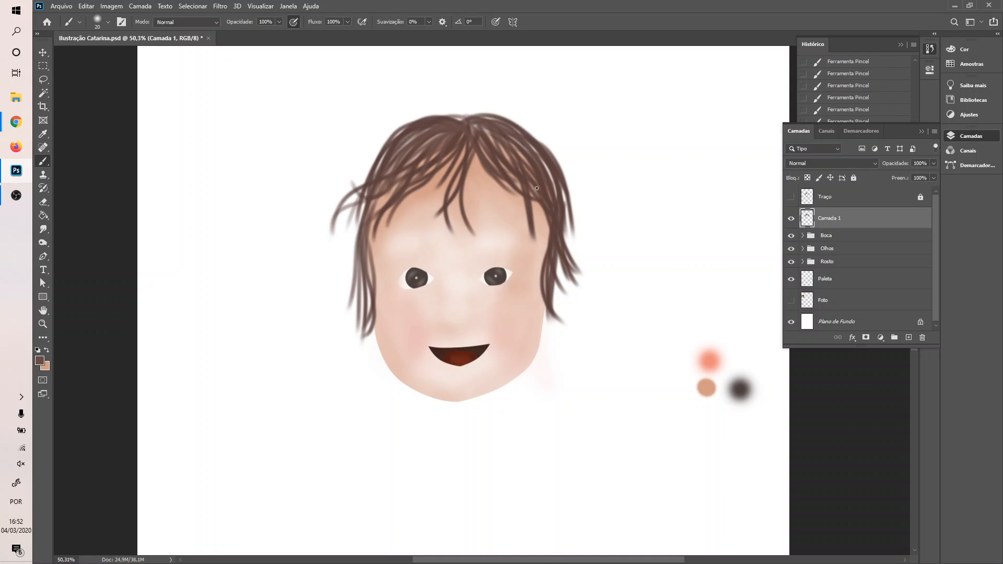
pyautogui.moveTo(415, 129)
pyautogui.mouseDown()
pyautogui.moveTo(376, 176)
pyautogui.moveTo(394, 193)
pyautogui.mouseUp()
pyautogui.moveTo(465, 125)
pyautogui.mouseDown()
pyautogui.moveTo(456, 154)
pyautogui.moveTo(472, 129)
pyautogui.moveTo(492, 167)
pyautogui.moveTo(508, 164)
pyautogui.moveTo(485, 133)
pyautogui.moveTo(545, 194)
pyautogui.moveTo(536, 159)
pyautogui.moveTo(488, 136)
pyautogui.moveTo(549, 170)
pyautogui.moveTo(528, 171)
pyautogui.moveTo(506, 137)
pyautogui.moveTo(552, 190)
pyautogui.mouseUp()
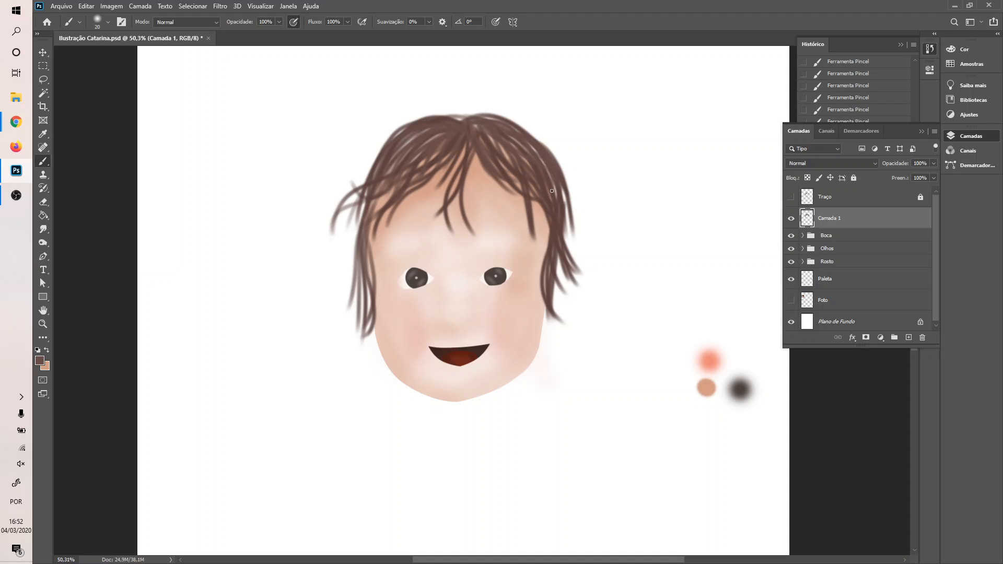
pyautogui.moveTo(397, 159)
pyautogui.mouseDown()
pyautogui.moveTo(368, 232)
pyautogui.moveTo(383, 183)
pyautogui.moveTo(366, 237)
pyautogui.moveTo(338, 224)
pyautogui.moveTo(397, 177)
pyautogui.moveTo(354, 216)
pyautogui.moveTo(363, 255)
pyautogui.mouseUp()
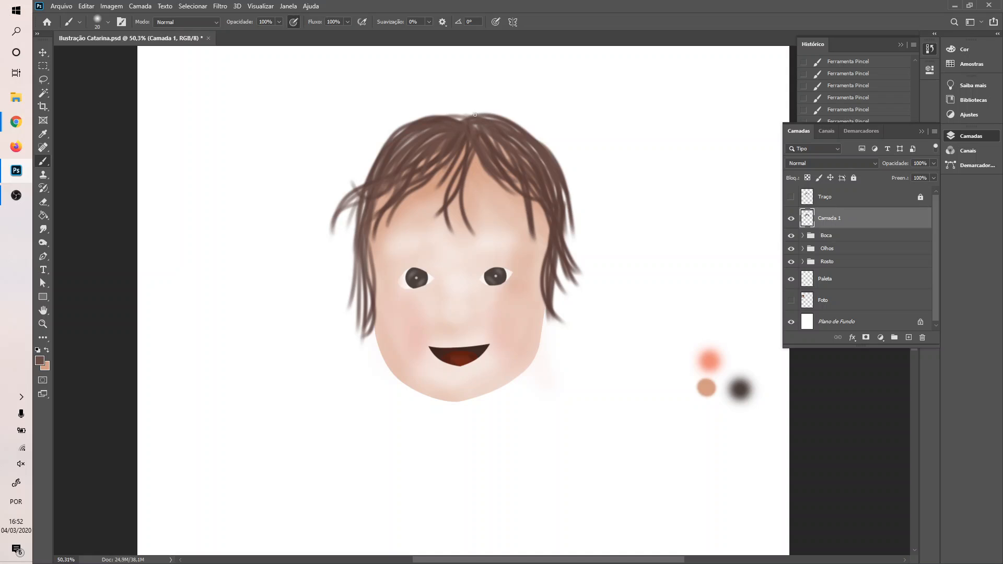
# - Fill the top edge of the hair at the parting and try a thin strand falling over the forehead
pyautogui.moveTo(474, 114)
pyautogui.mouseDown()
pyautogui.moveTo(494, 118)
pyautogui.moveTo(402, 131)
pyautogui.moveTo(417, 120)
pyautogui.mouseUp()
pyautogui.hotkey('ctrl', 'z')
pyautogui.hotkey('ctrl', 'z')
pyautogui.moveTo(469, 140)
pyautogui.mouseDown()
pyautogui.moveTo(429, 181)
pyautogui.moveTo(512, 222)
pyautogui.mouseUp()
pyautogui.hotkey('ctrl', 'z')
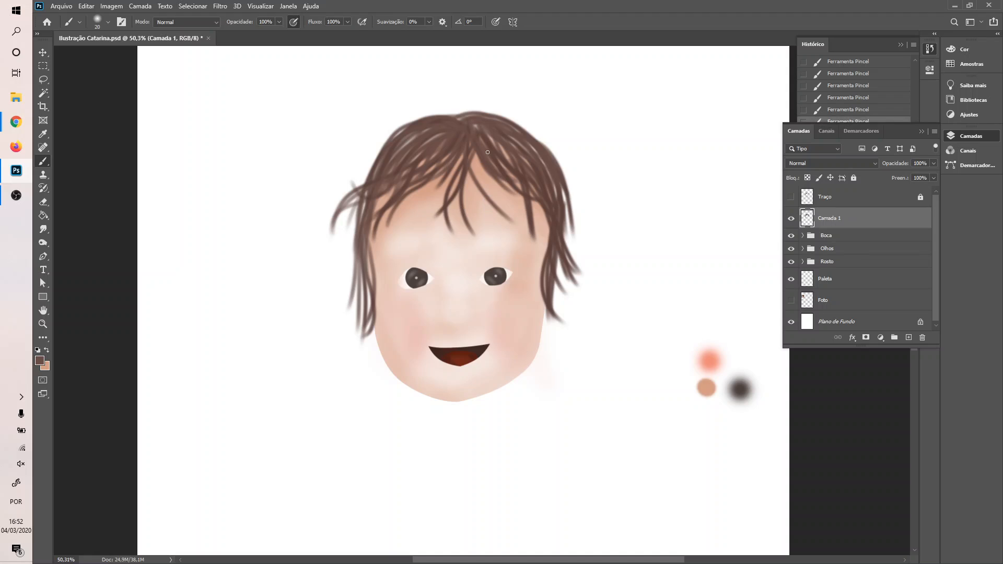
# - Thicken the right side of the fringe and the hair at the left temple with more brown strands
pyautogui.moveTo(474, 148)
pyautogui.mouseDown()
pyautogui.moveTo(534, 203)
pyautogui.moveTo(558, 170)
pyautogui.moveTo(511, 175)
pyautogui.moveTo(543, 238)
pyautogui.mouseUp()
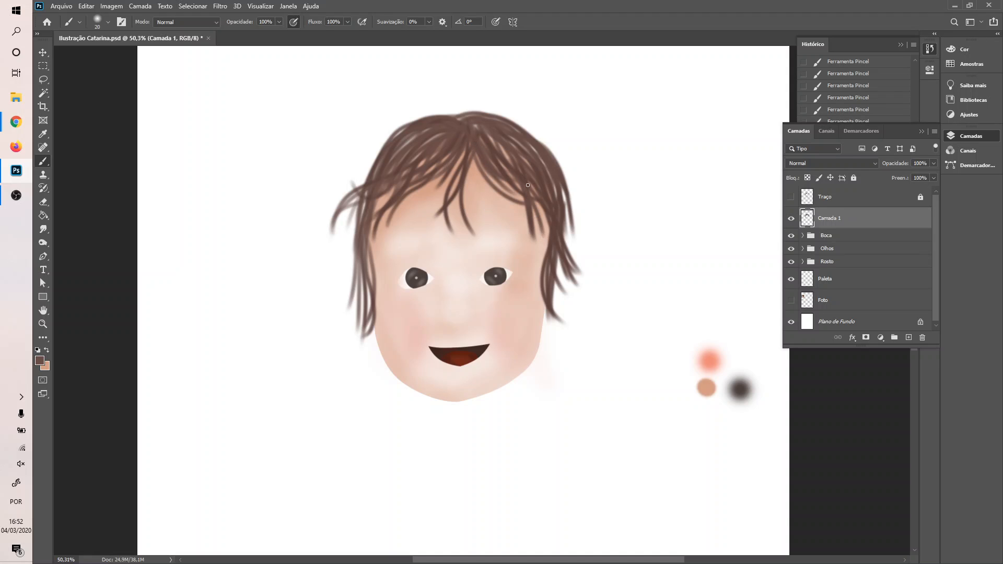
pyautogui.moveTo(535, 201); pyautogui.dragTo(552, 238)
pyautogui.moveTo(396, 183); pyautogui.dragTo(371, 220)
pyautogui.moveTo(382, 160); pyautogui.dragTo(359, 229)
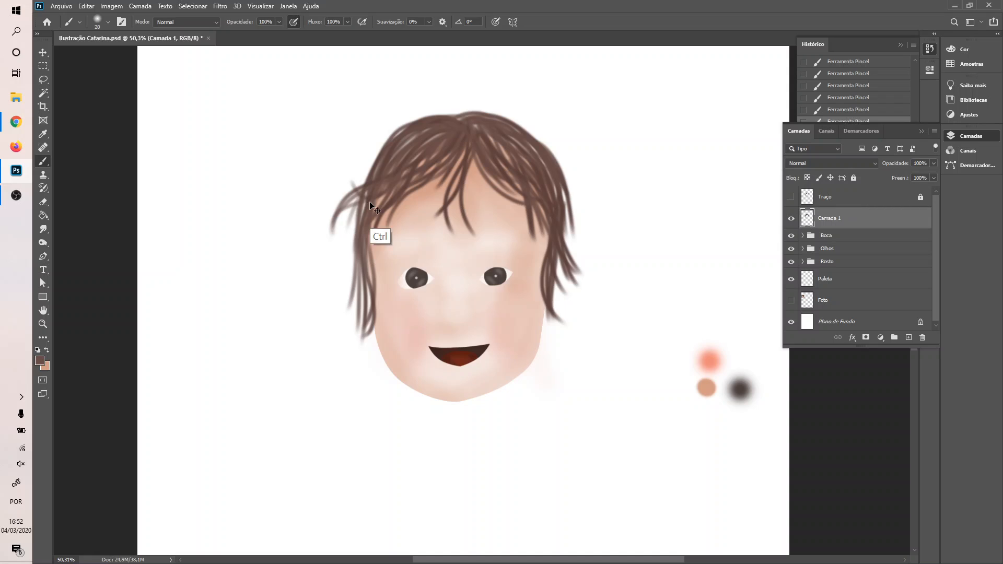
pyautogui.hotkey('ctrl', 'z')
pyautogui.moveTo(393, 185)
pyautogui.mouseDown()
pyautogui.moveTo(383, 217)
pyautogui.moveTo(375, 207)
pyautogui.mouseUp()
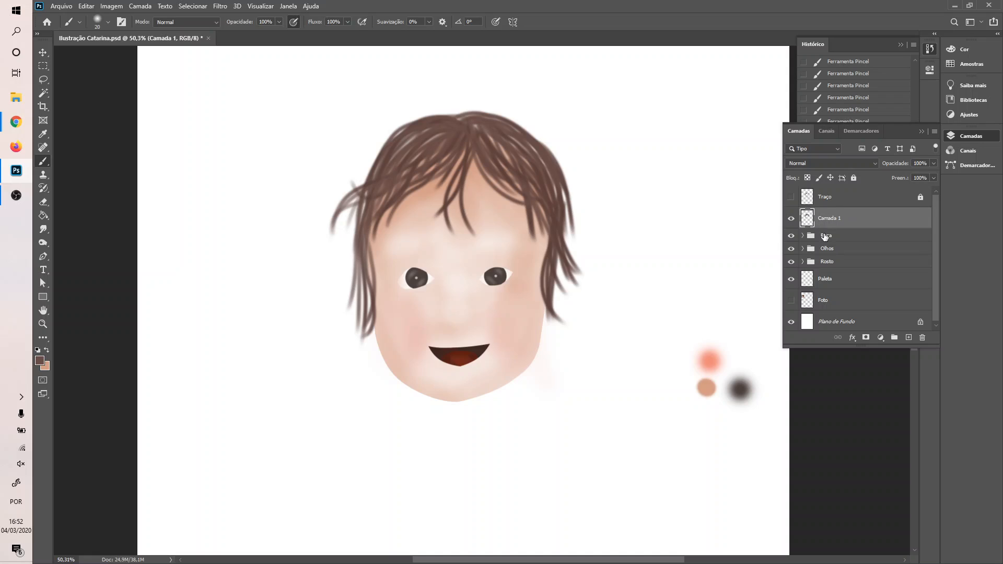
# - Show the Traço layer again and add a new layer above Camada 1
pyautogui.click(791, 197)
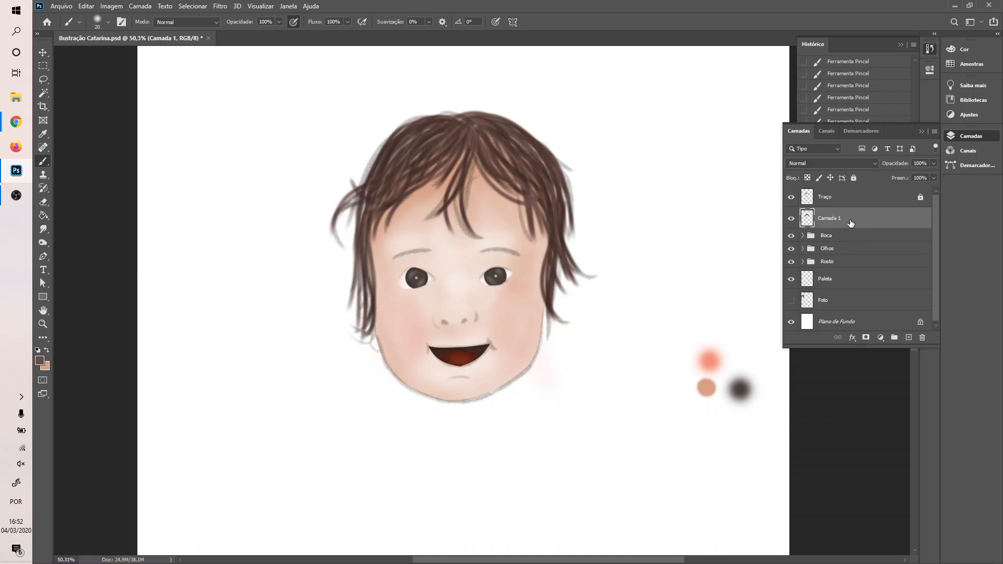
pyautogui.click(908, 337)
# - Rename the hair layer Camada 1 as Cabelo
pyautogui.click(828, 242)
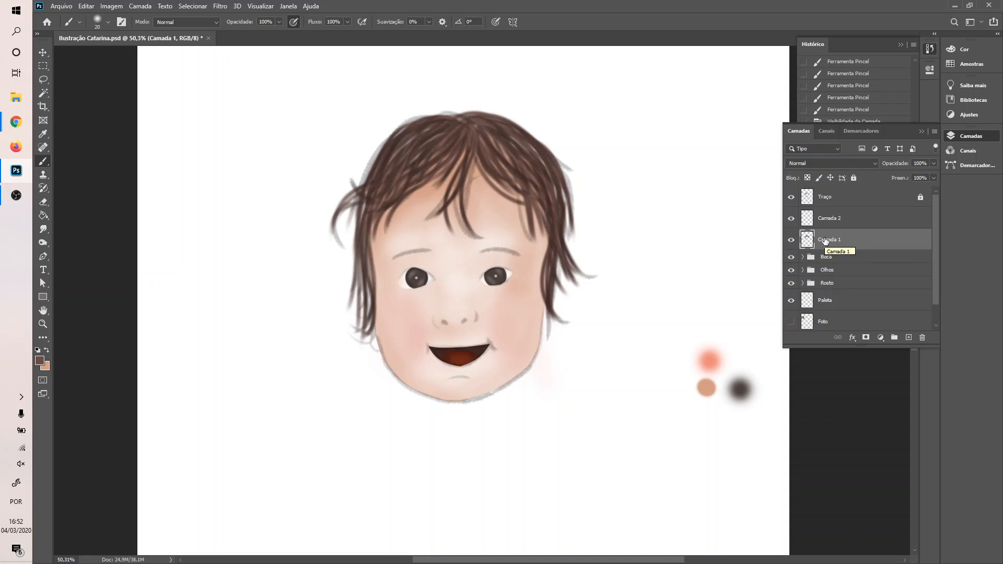
pyautogui.doubleClick(825, 241)
pyautogui.write('Cabelo')
pyautogui.press('Return')
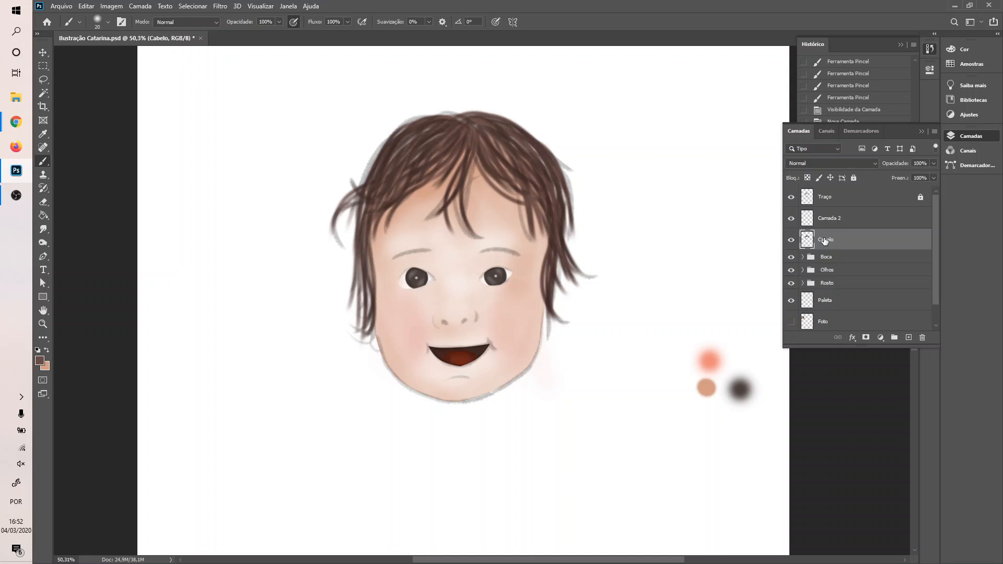
# - Make the empty layer Camada 2 active and set the background colour to black (000000)
pyautogui.click(835, 223)
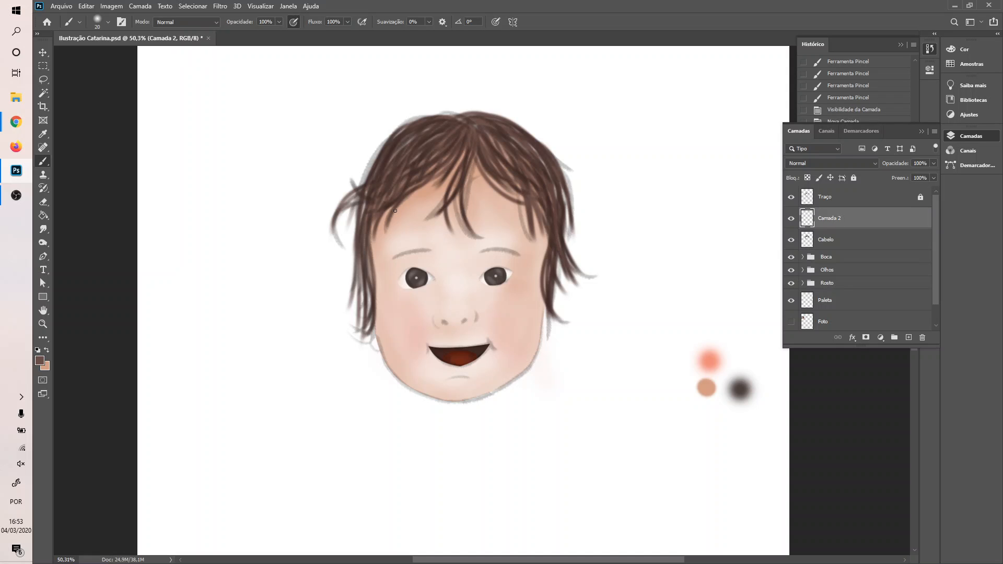
pyautogui.scroll(8, 449, 250)
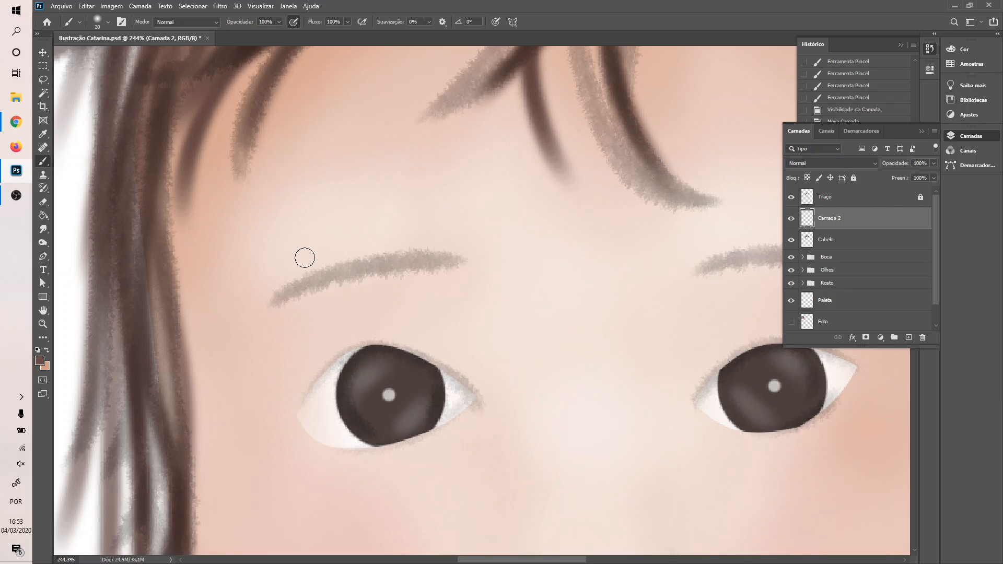
pyautogui.click(45, 363)
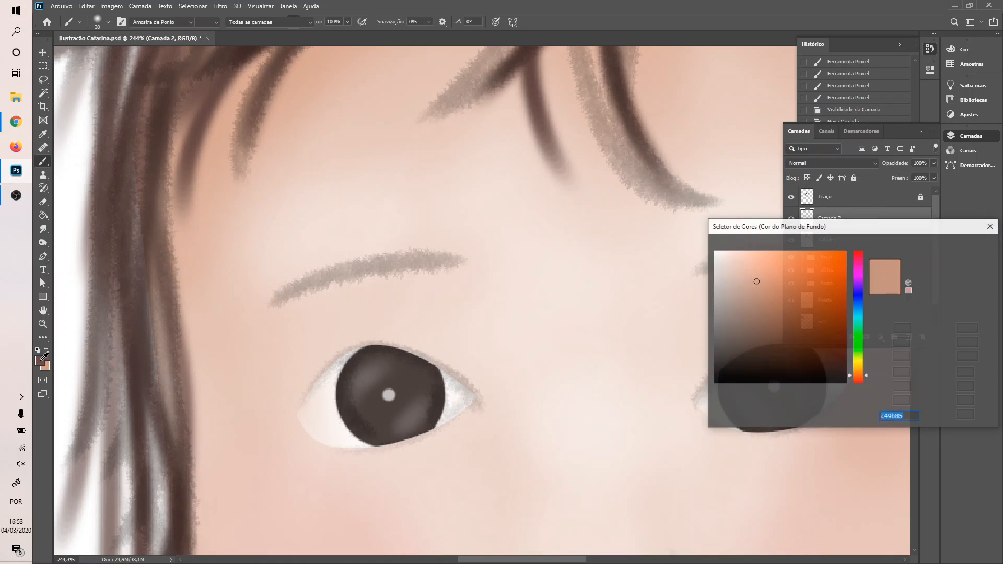
pyautogui.click(43, 359)
pyautogui.moveTo(732, 342); pyautogui.dragTo(704, 400)
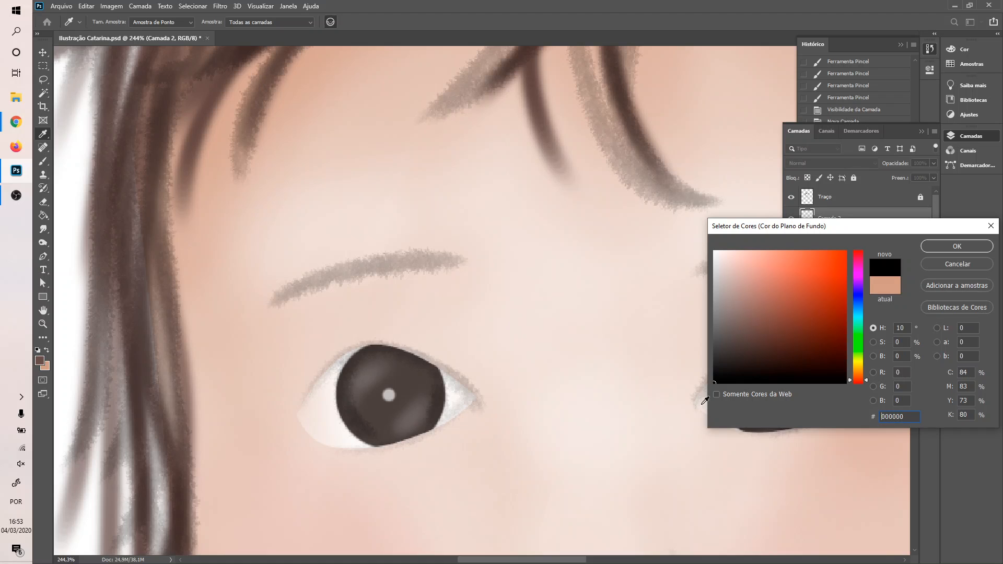
pyautogui.click(954, 245)
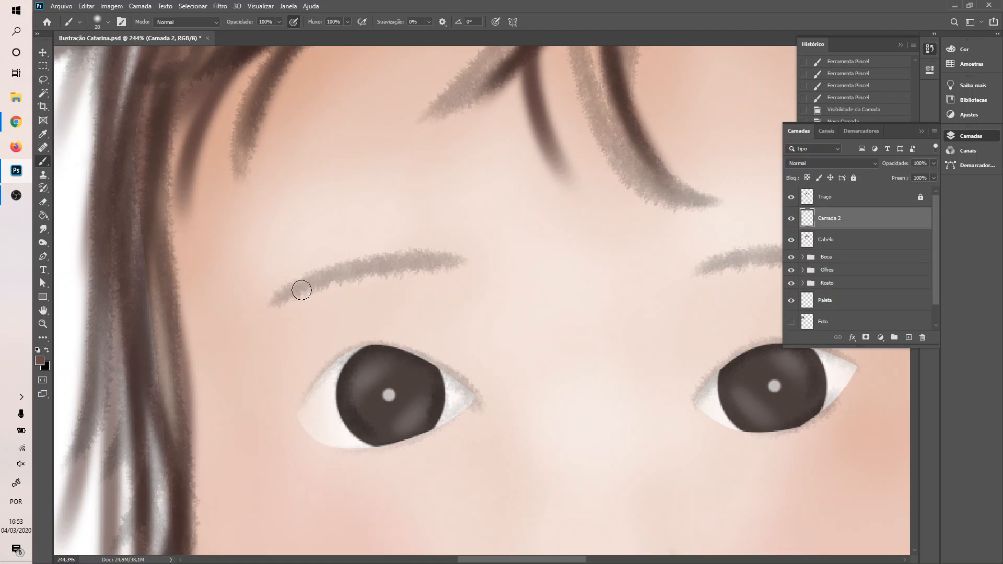
# - Try painting the left eyebrow along its sketched line on Camada 2, first in brown and again in black
pyautogui.moveTo(276, 301)
pyautogui.mouseDown()
pyautogui.moveTo(320, 272)
pyautogui.moveTo(474, 250)
pyautogui.mouseUp()
pyautogui.hotkey('ctrl', 'z')
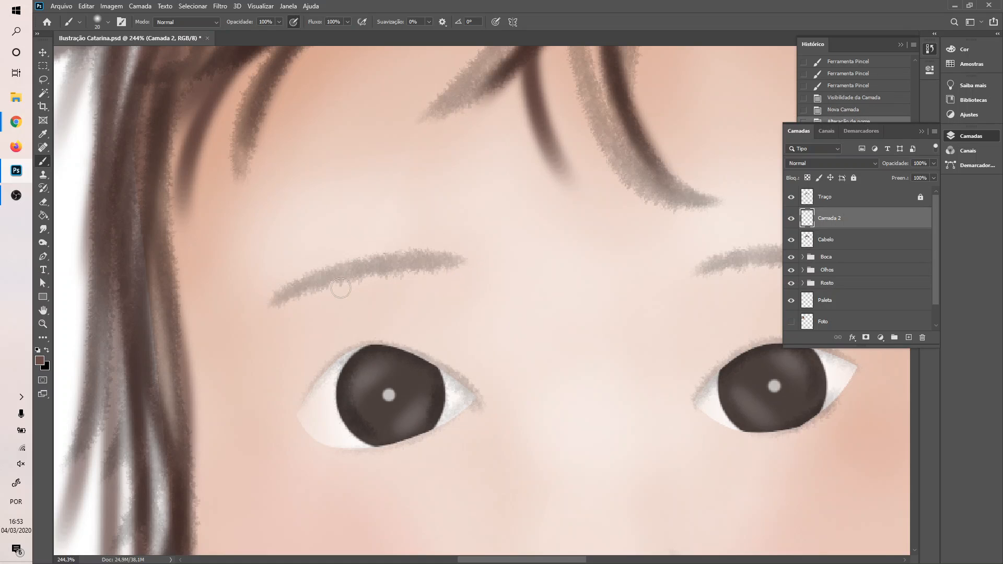
pyautogui.press('x')
pyautogui.moveTo(271, 303); pyautogui.dragTo(464, 256)
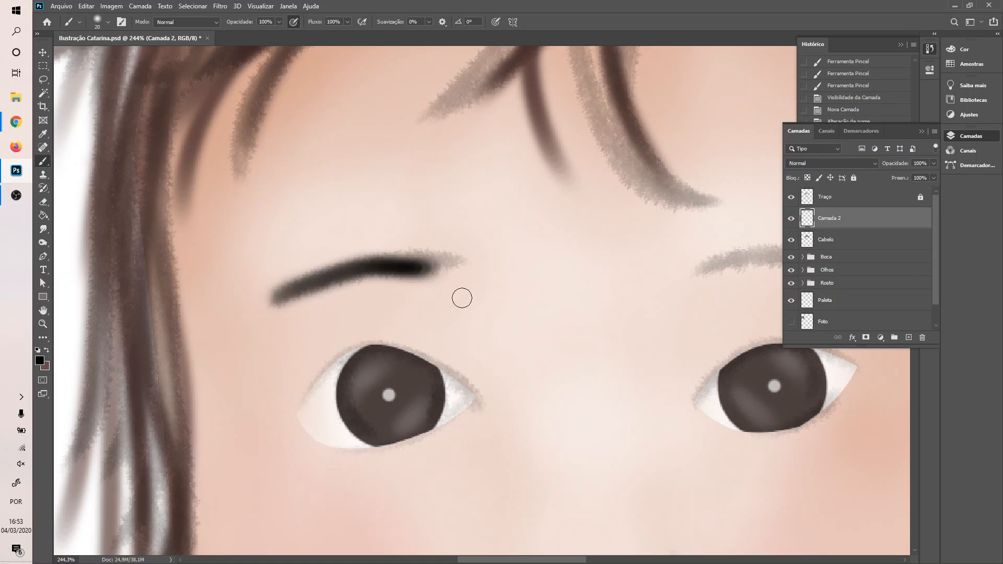
pyautogui.hotkey('ctrl', 'z')
pyautogui.moveTo(271, 302)
pyautogui.mouseDown()
pyautogui.moveTo(347, 262)
pyautogui.moveTo(462, 261)
pyautogui.mouseUp()
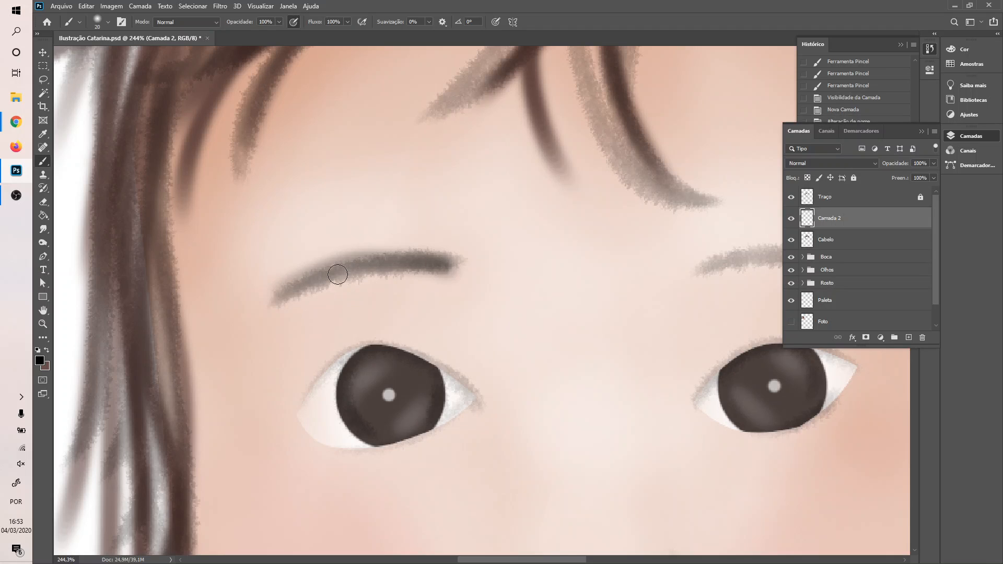
# - Check the eyebrow stroke with the Traço layer hidden and shown, and undo the stroke
pyautogui.click(790, 197)
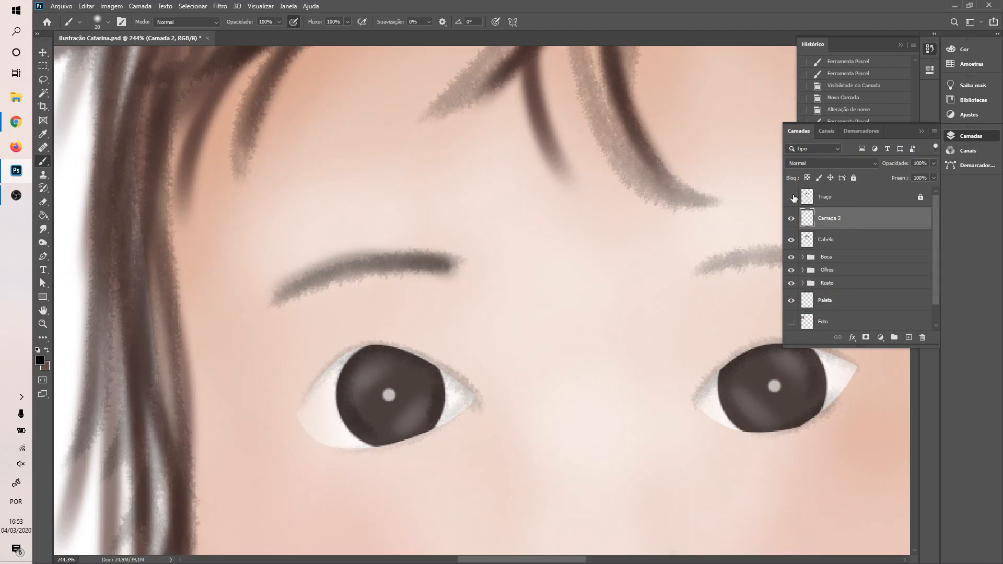
pyautogui.click(791, 197)
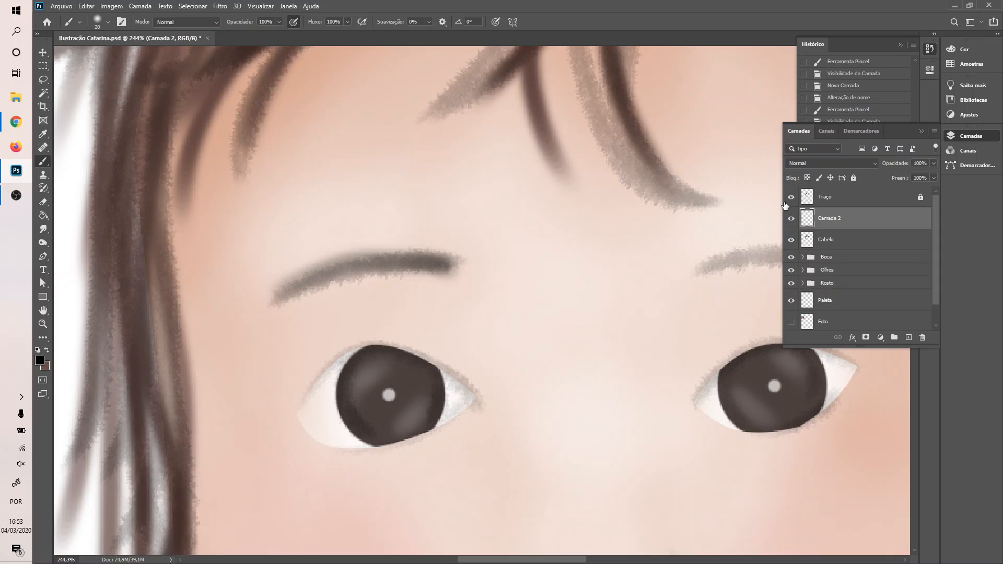
pyautogui.hotkey('ctrl', 'z')
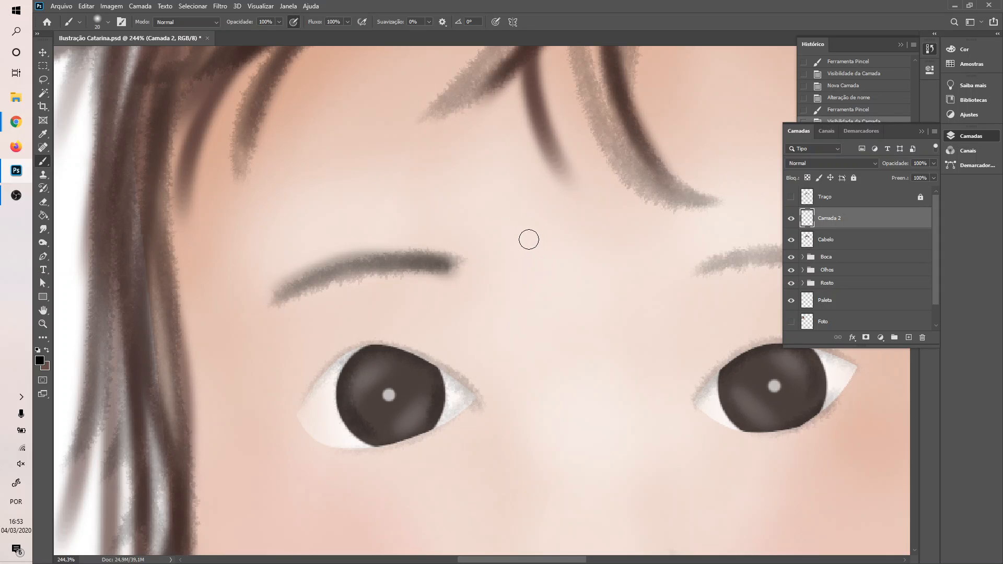
pyautogui.hotkey('ctrl', 'z')
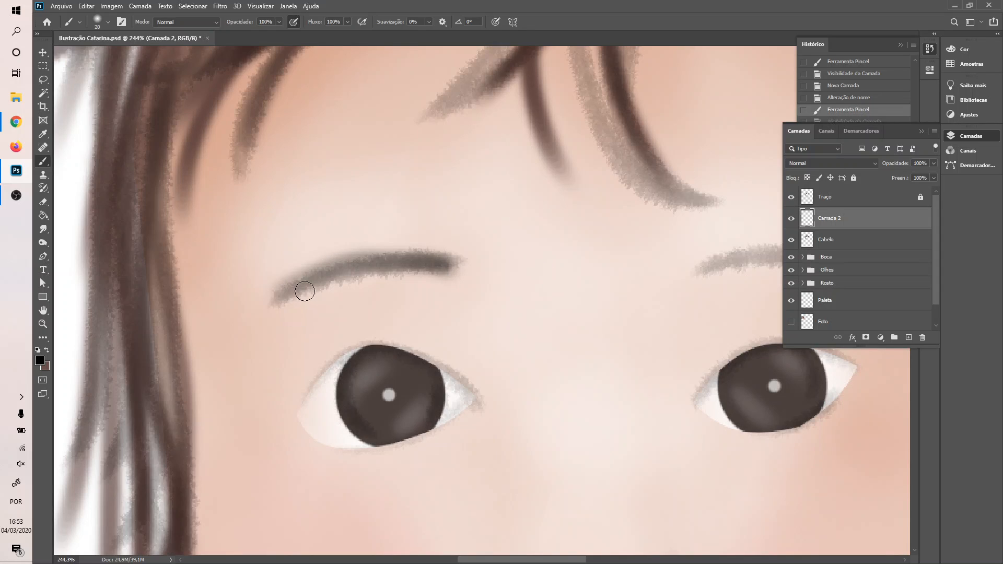
pyautogui.hotkey('ctrl', 'z')
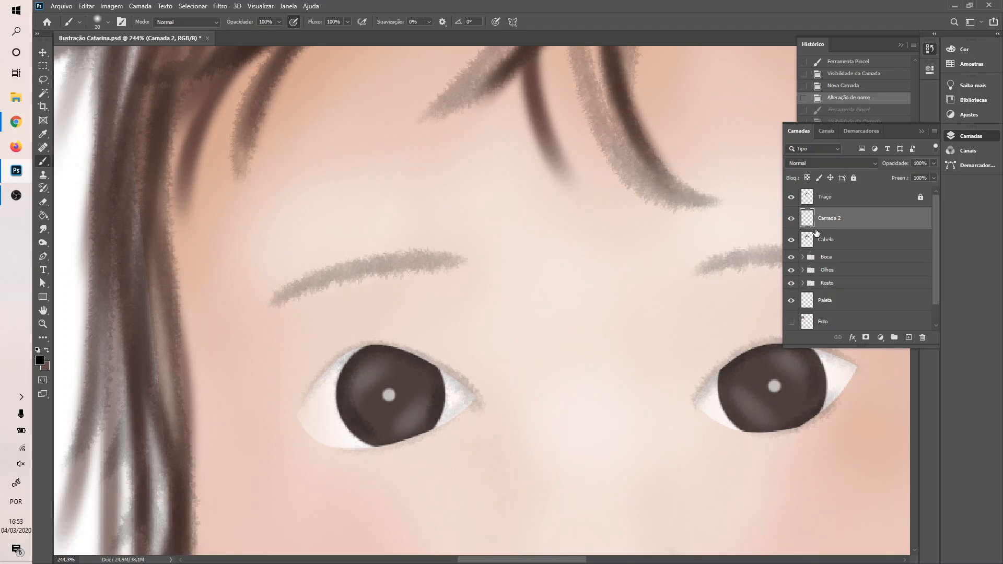
# - Fill the gaps between the strands beside the left temple with brown strokes on the Cabelo layer
pyautogui.click(830, 241)
pyautogui.press('x')
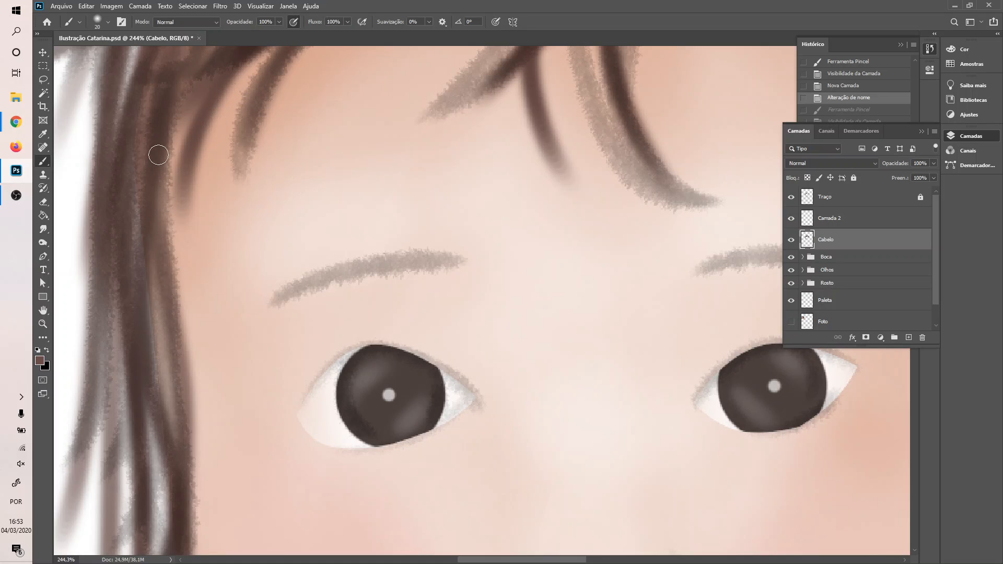
pyautogui.moveTo(156, 157); pyautogui.dragTo(193, 334)
pyautogui.hotkey('ctrl', 'z')
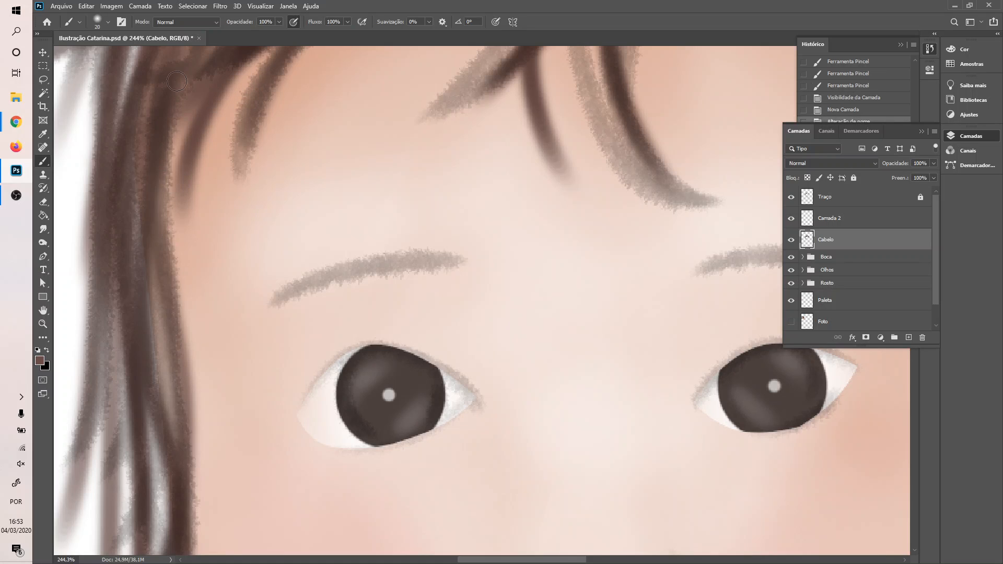
pyautogui.moveTo(140, 151); pyautogui.dragTo(174, 333)
pyautogui.hotkey('ctrl', 'z')
pyautogui.moveTo(148, 152)
pyautogui.mouseDown()
pyautogui.moveTo(143, 304)
pyautogui.moveTo(159, 397)
pyautogui.mouseUp()
pyautogui.hotkey('ctrl', 'z')
pyautogui.moveTo(133, 186)
pyautogui.mouseDown()
pyautogui.moveTo(174, 365)
pyautogui.moveTo(167, 379)
pyautogui.mouseUp()
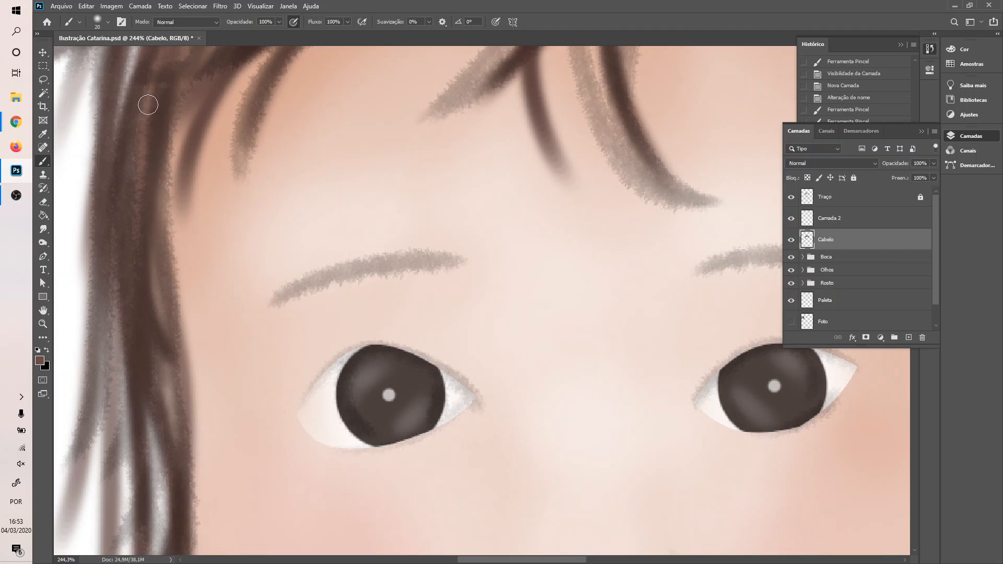
pyautogui.moveTo(148, 104); pyautogui.dragTo(141, 130)
pyautogui.moveTo(122, 232); pyautogui.dragTo(118, 361)
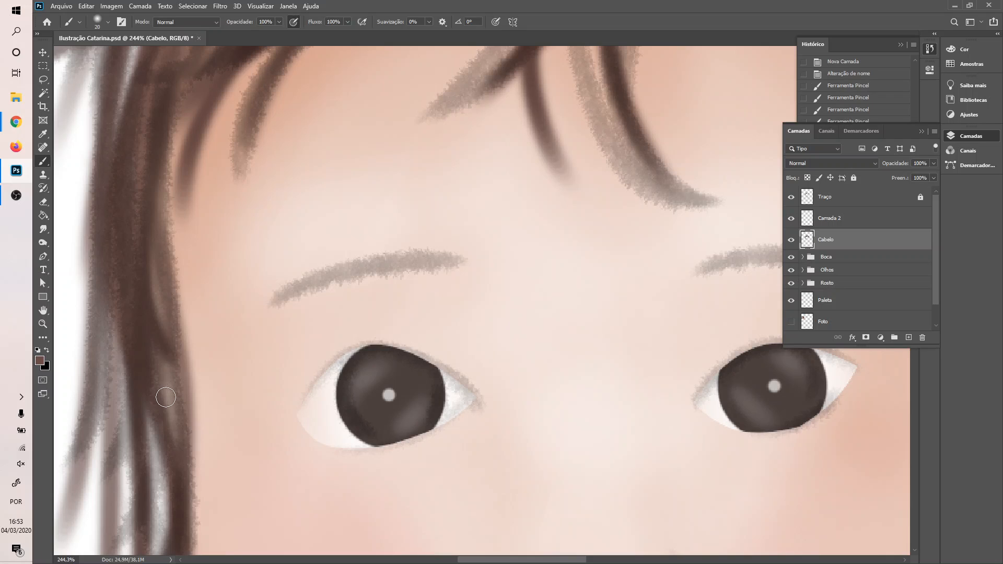
# - Fill the gaps between strands across the right half of the crown with brown strokes on the Cabelo layer
pyautogui.keyDown('alt'); pyautogui.scroll(-2, 209, 271); pyautogui.keyUp('alt')
pyautogui.keyDown('alt'); pyautogui.scroll(-2, 209, 271); pyautogui.keyUp('alt')
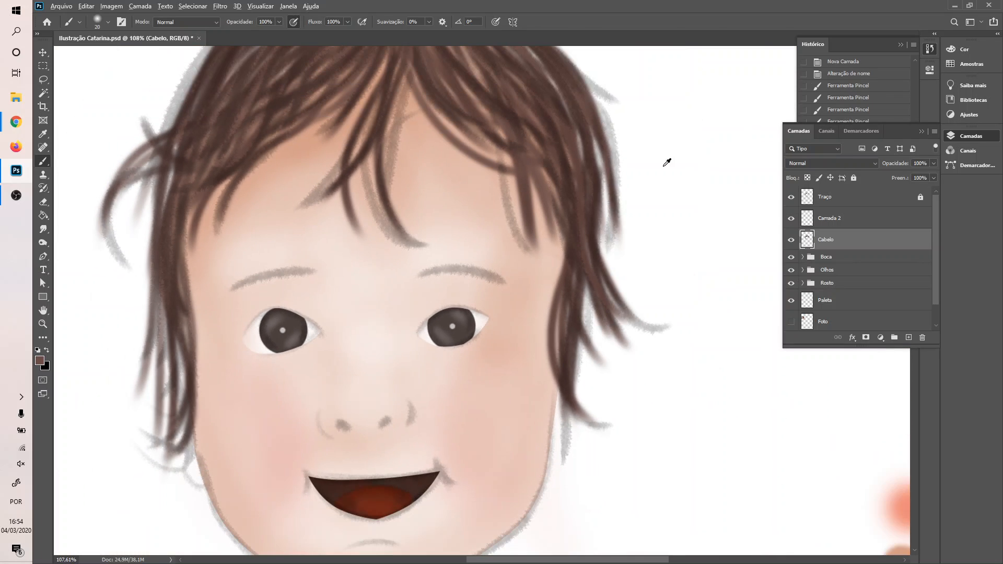
pyautogui.keyDown('alt'); pyautogui.scroll(3, 616, 120); pyautogui.keyUp('alt')
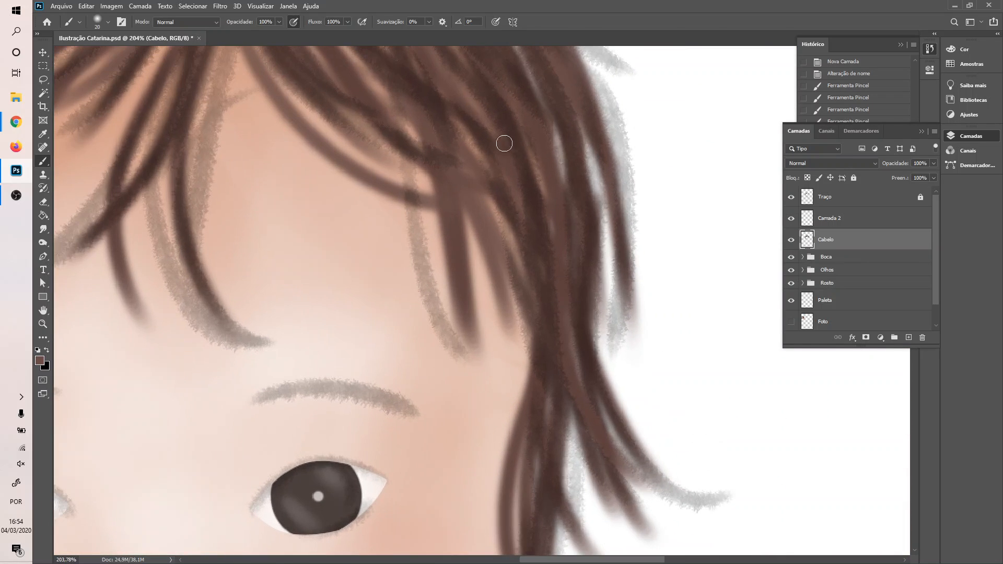
pyautogui.moveTo(544, 116); pyautogui.dragTo(565, 189)
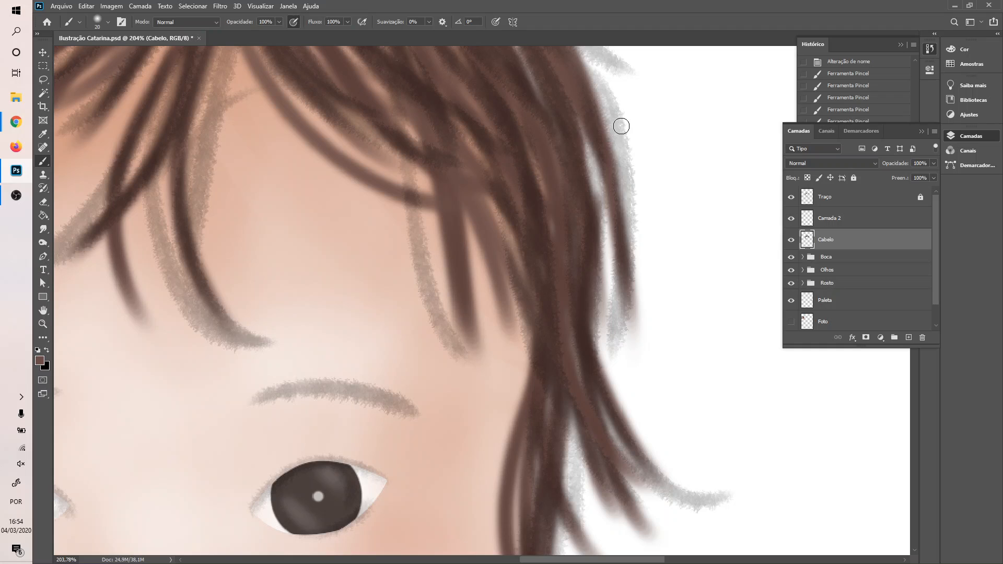
pyautogui.scroll(5, 619, 110)
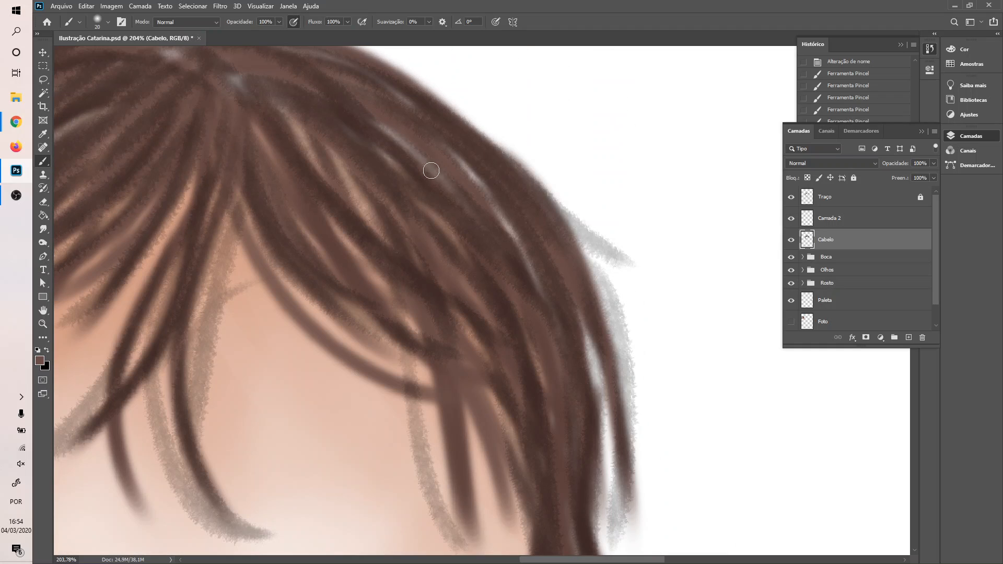
pyautogui.moveTo(429, 140); pyautogui.dragTo(538, 277)
pyautogui.moveTo(249, 78); pyautogui.dragTo(312, 131)
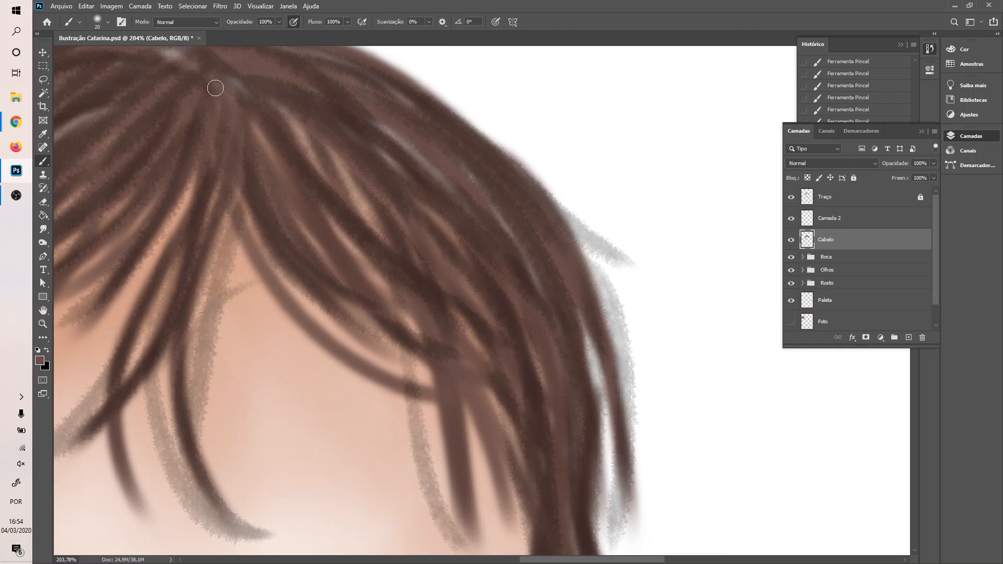
pyautogui.scroll(2, 339, 150)
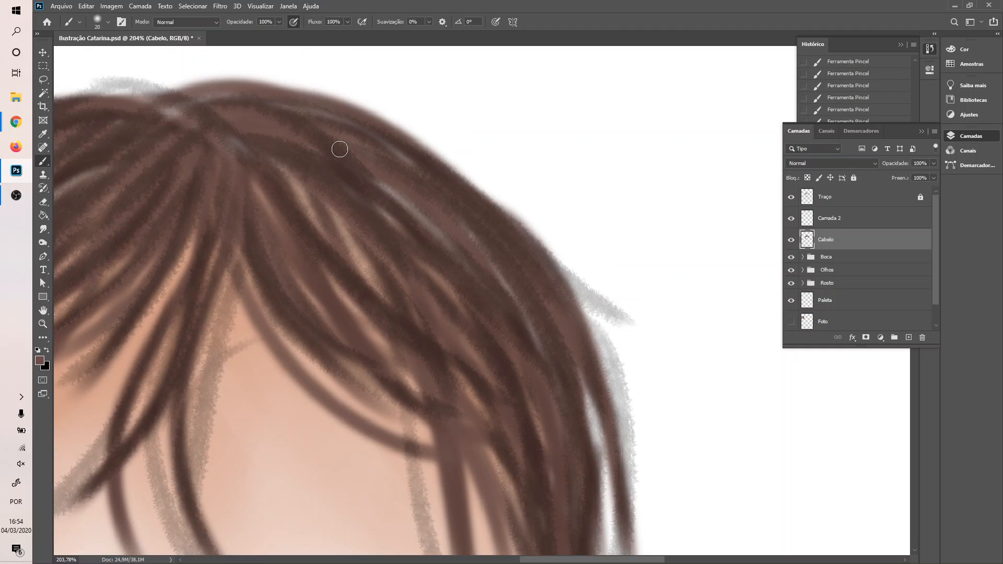
pyautogui.moveTo(171, 124); pyautogui.dragTo(336, 115)
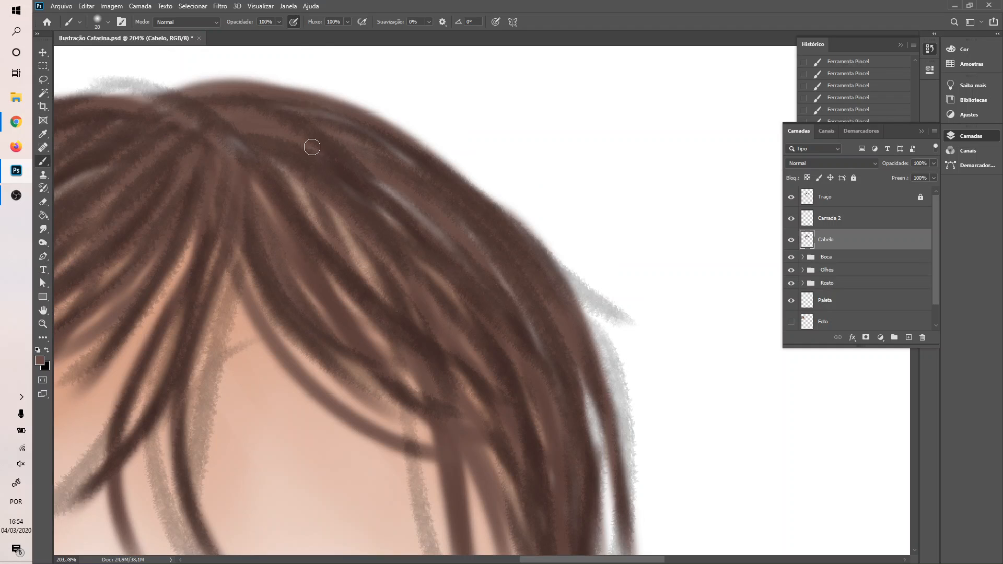
pyautogui.moveTo(211, 136); pyautogui.dragTo(453, 253)
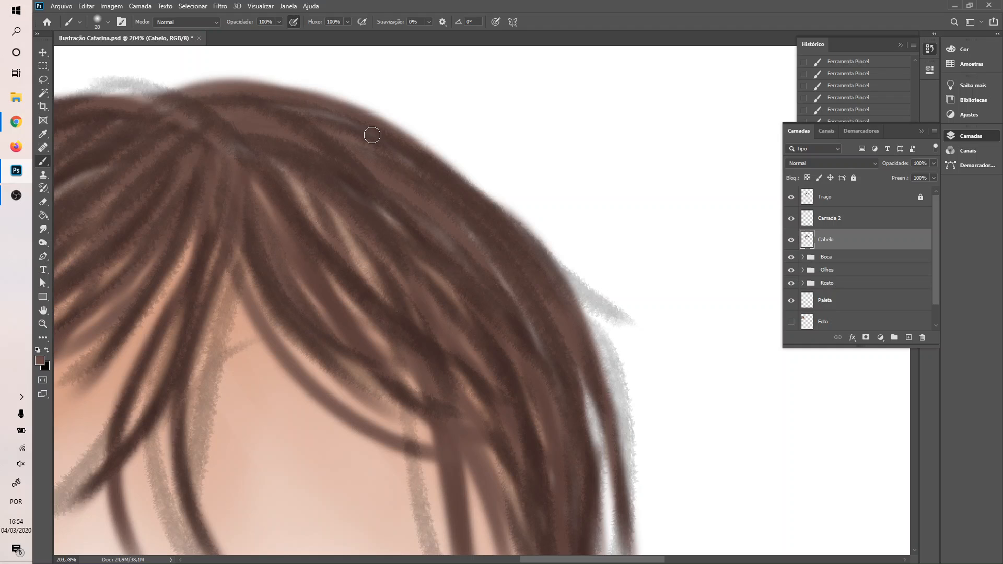
# - Paint a brown flicked strand and the outer locks along the right edge of the hair, covering the grey sketch
pyautogui.moveTo(520, 247); pyautogui.dragTo(633, 332)
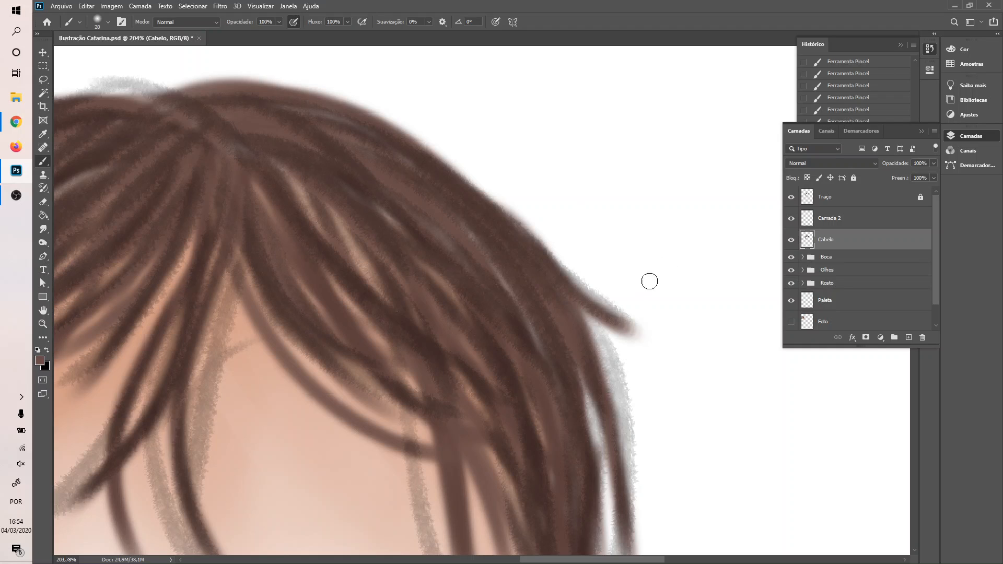
pyautogui.moveTo(580, 309)
pyautogui.mouseDown()
pyautogui.moveTo(626, 384)
pyautogui.moveTo(585, 450)
pyautogui.mouseUp()
pyautogui.moveTo(577, 353); pyautogui.dragTo(616, 524)
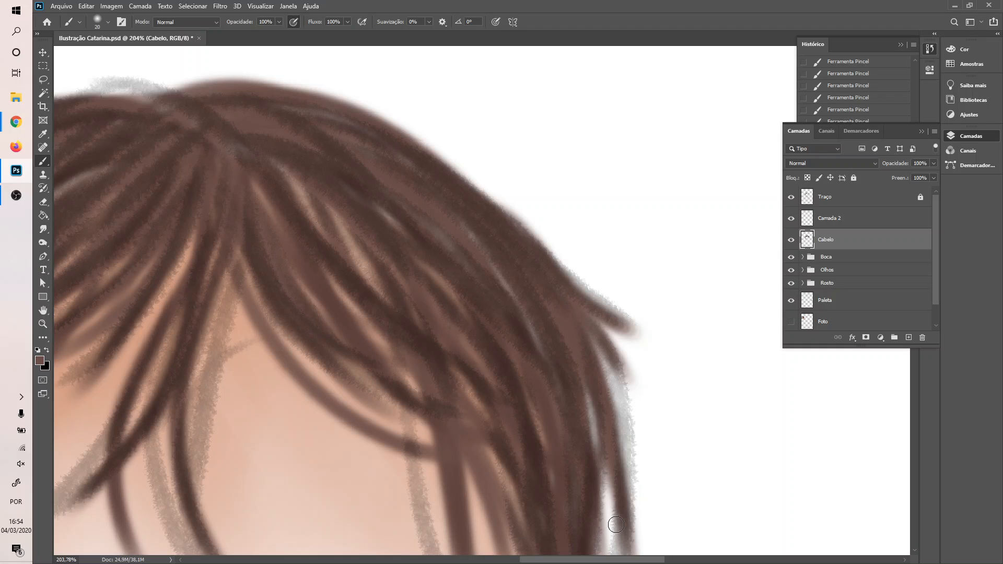
pyautogui.scroll(-5, 637, 460)
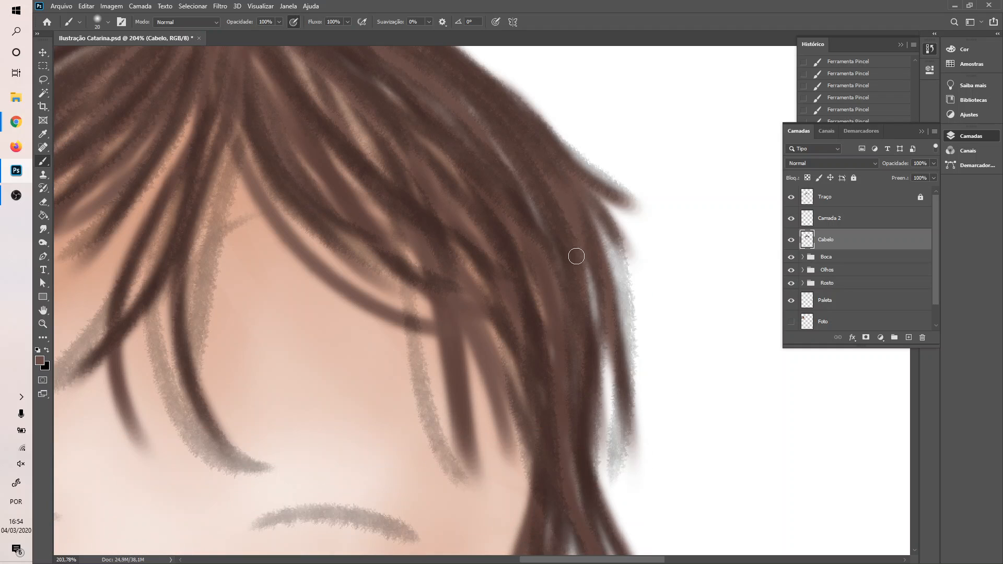
pyautogui.moveTo(591, 222); pyautogui.dragTo(618, 376)
pyautogui.moveTo(579, 250); pyautogui.dragTo(598, 441)
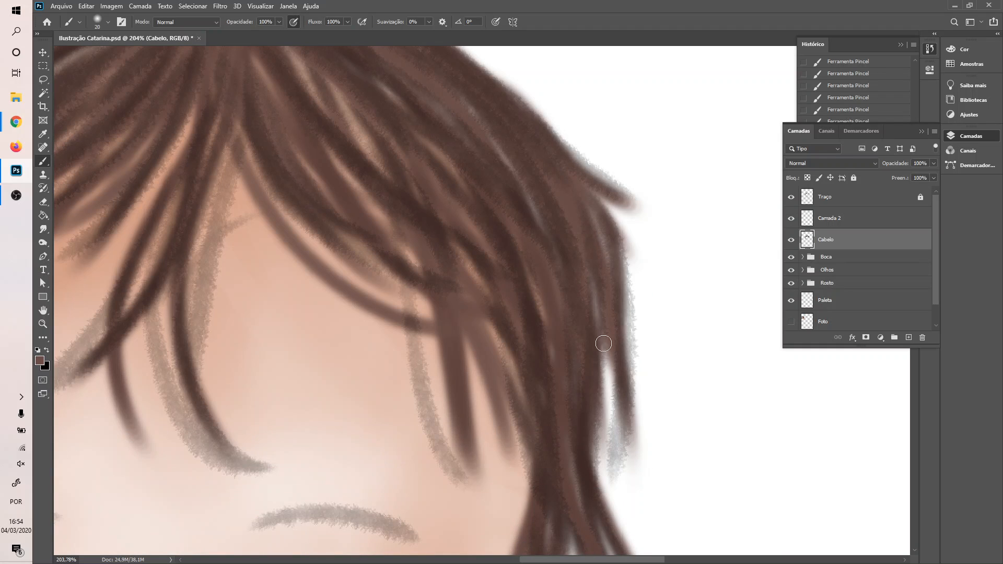
pyautogui.moveTo(600, 340); pyautogui.dragTo(611, 488)
pyautogui.moveTo(589, 398); pyautogui.dragTo(606, 438)
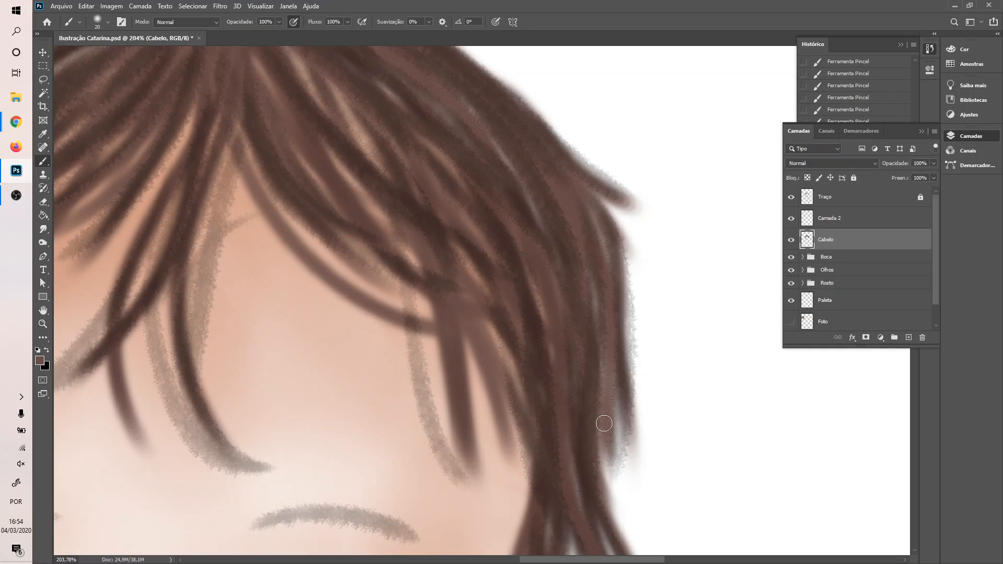
# - Thicken the upper-left edge of the hair with brown strands reaching the sketched outline, undoing strokes that miss it
pyautogui.scroll(-5, 590, 360)
pyautogui.scroll(3, 360, 270)
pyautogui.scroll(2, 360, 271)
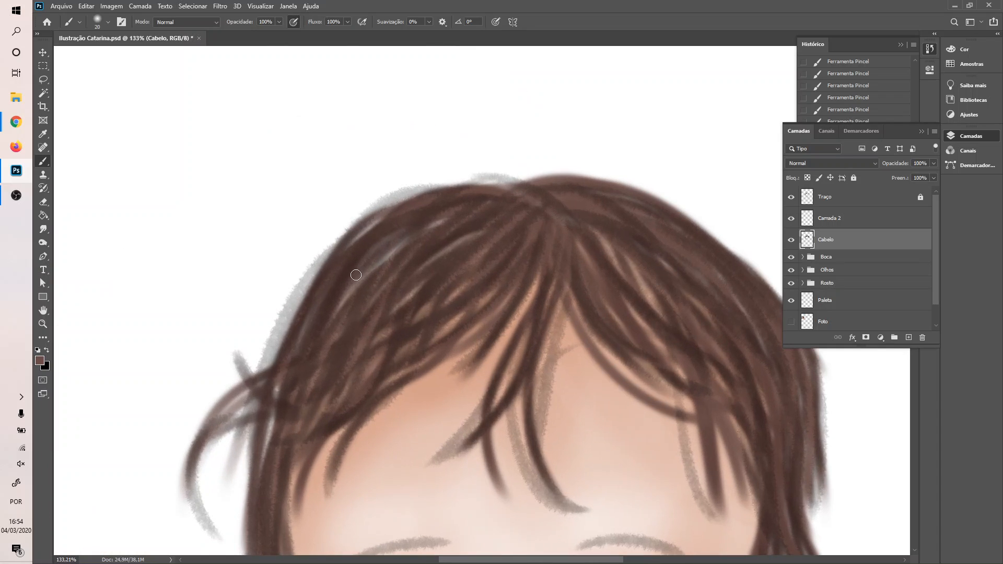
pyautogui.moveTo(352, 241); pyautogui.dragTo(253, 374)
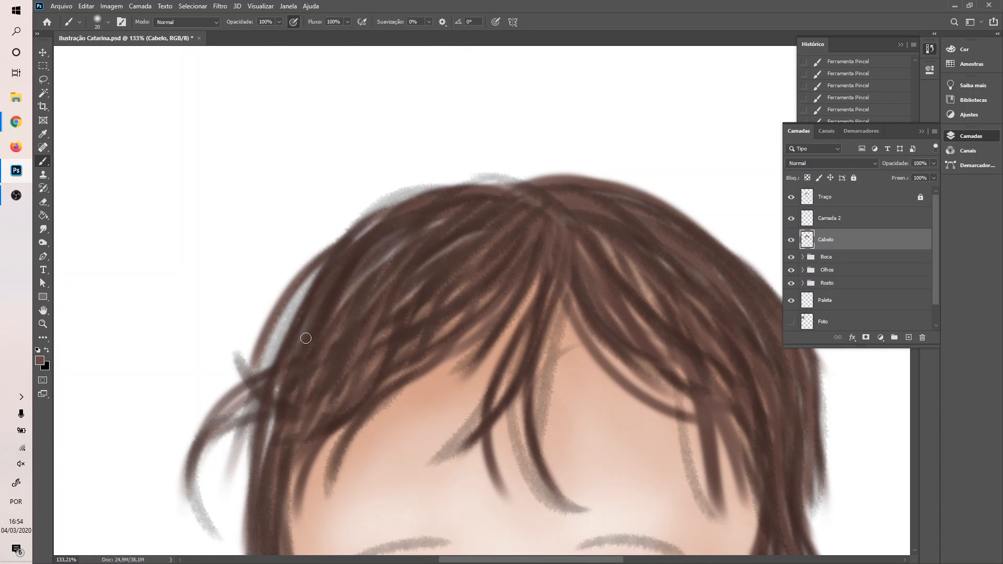
pyautogui.hotkey('ctrl', 'z')
pyautogui.moveTo(330, 261)
pyautogui.mouseDown()
pyautogui.moveTo(269, 366)
pyautogui.moveTo(305, 368)
pyautogui.moveTo(328, 333)
pyautogui.moveTo(288, 365)
pyautogui.moveTo(271, 444)
pyautogui.mouseUp()
pyautogui.moveTo(282, 376); pyautogui.dragTo(266, 462)
pyautogui.moveTo(407, 240); pyautogui.dragTo(347, 293)
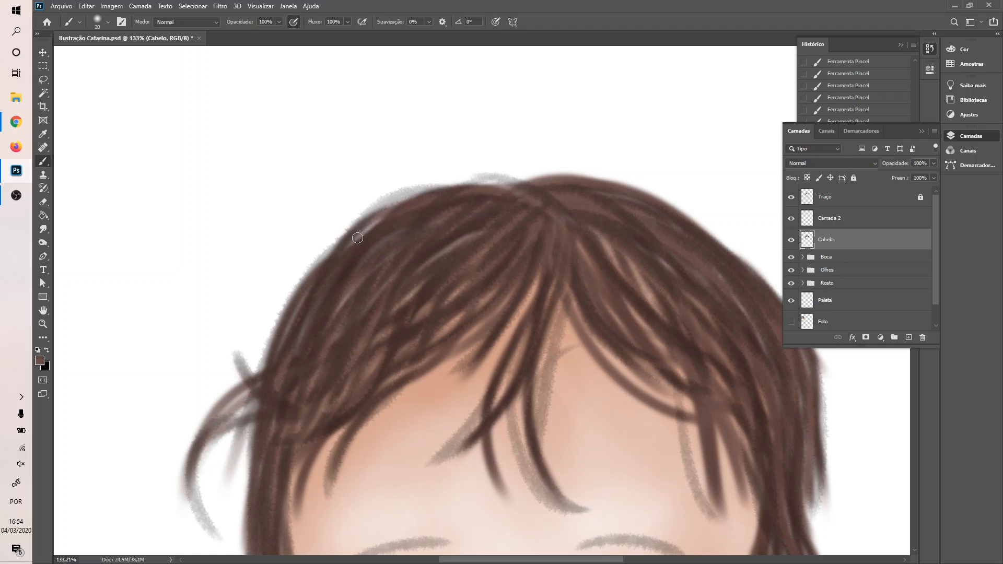
pyautogui.moveTo(369, 202)
pyautogui.mouseDown()
pyautogui.moveTo(455, 184)
pyautogui.moveTo(347, 248)
pyautogui.mouseUp()
pyautogui.hotkey('ctrl', 'z')
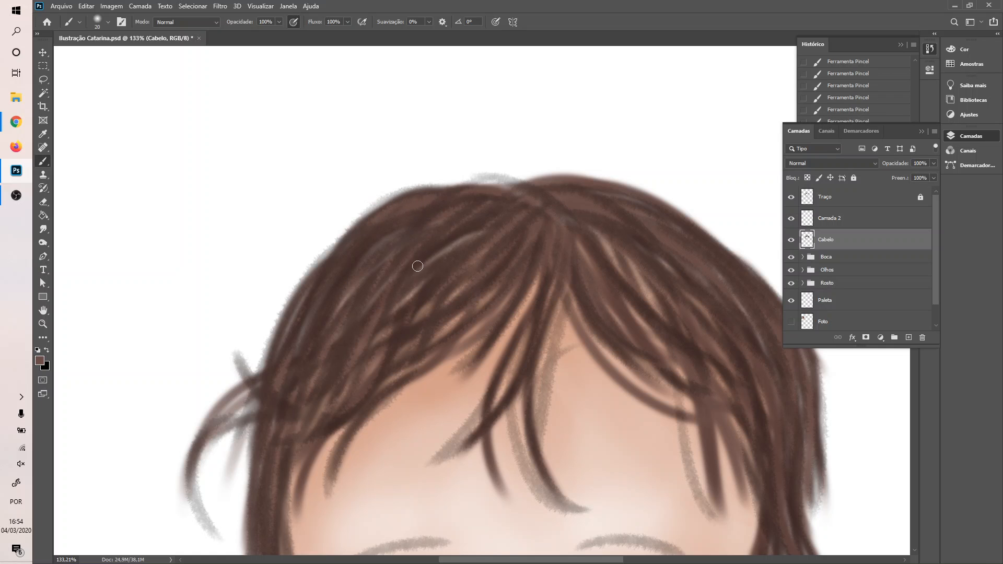
# - Round off the hair outline at the top of the parting in brown and undo the accidental layer move
pyautogui.moveTo(488, 183); pyautogui.dragTo(577, 166)
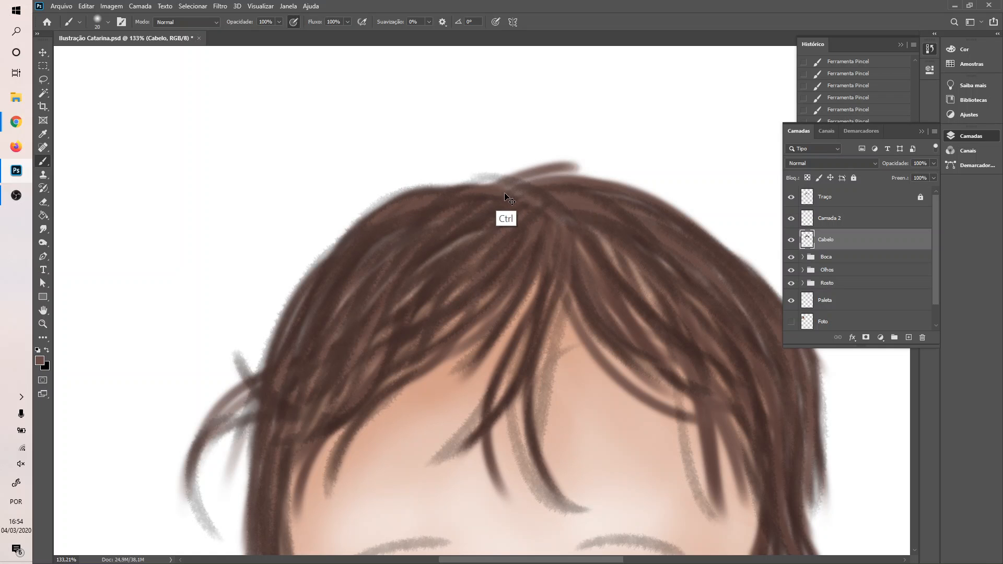
pyautogui.moveTo(504, 198)
pyautogui.mouseDown()
pyautogui.moveTo(592, 187)
pyautogui.moveTo(580, 219)
pyautogui.mouseUp()
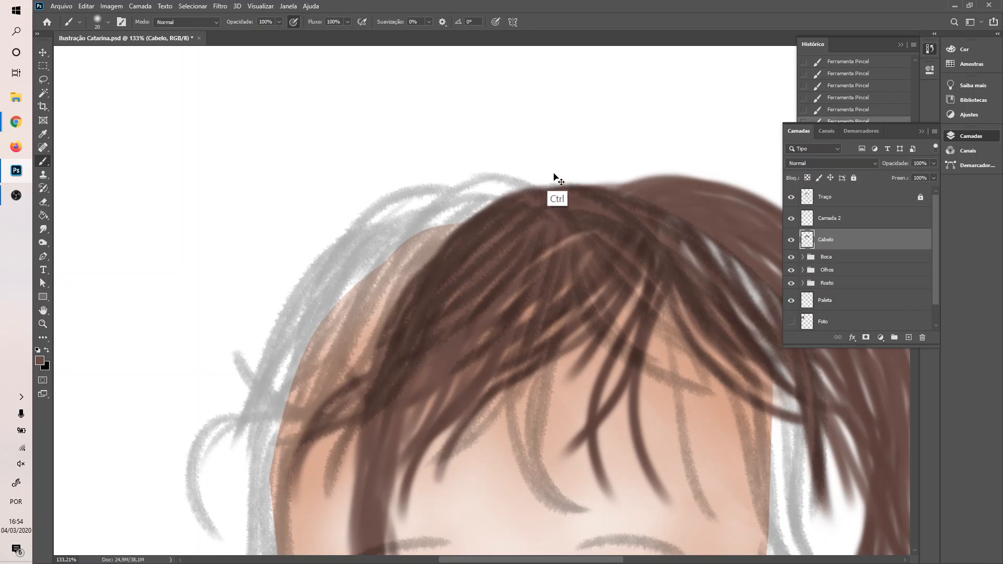
pyautogui.hotkey('ctrl', 'z')
pyautogui.hotkey('ctrl', 'shift', 'z')
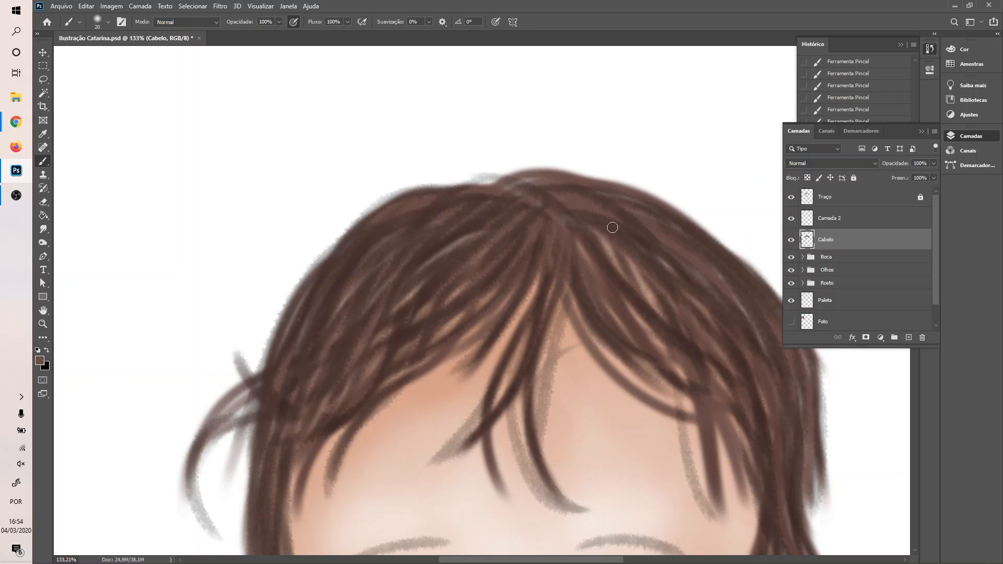
# - Fill the root of the loose curl beside the left temple with short brown strokes
pyautogui.scroll(-5, 366, 339)
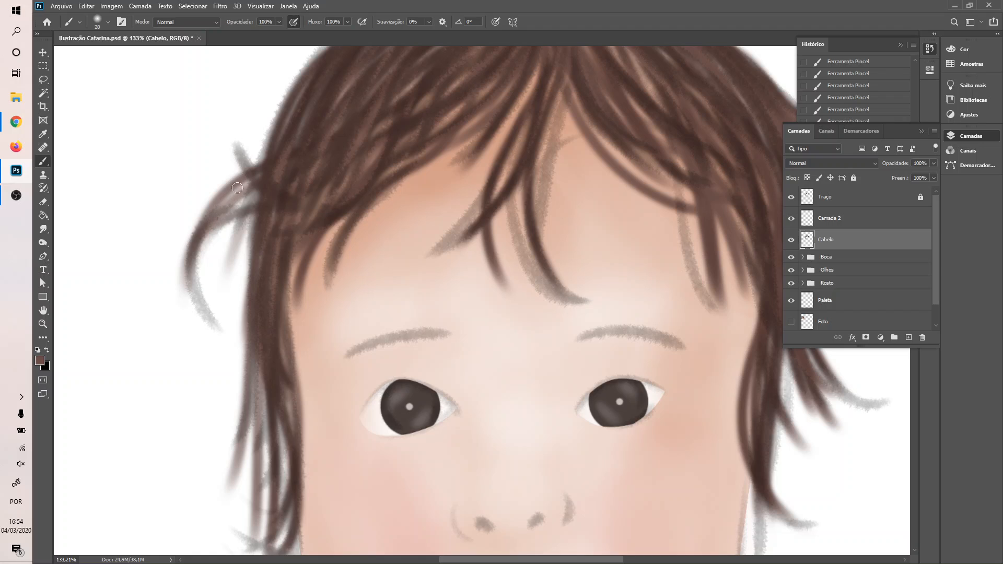
pyautogui.moveTo(237, 187); pyautogui.dragTo(263, 171)
pyautogui.moveTo(243, 210)
pyautogui.mouseDown()
pyautogui.moveTo(260, 200)
pyautogui.moveTo(260, 186)
pyautogui.mouseUp()
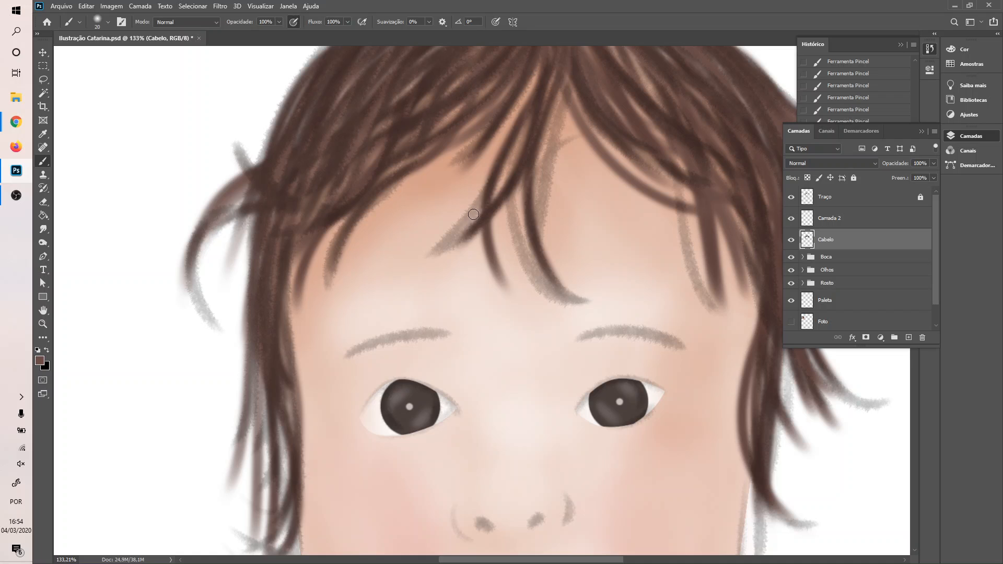
# - Hide the Traço layer and check the whole hair without the sketch lines
pyautogui.scroll(-4, 474, 214)
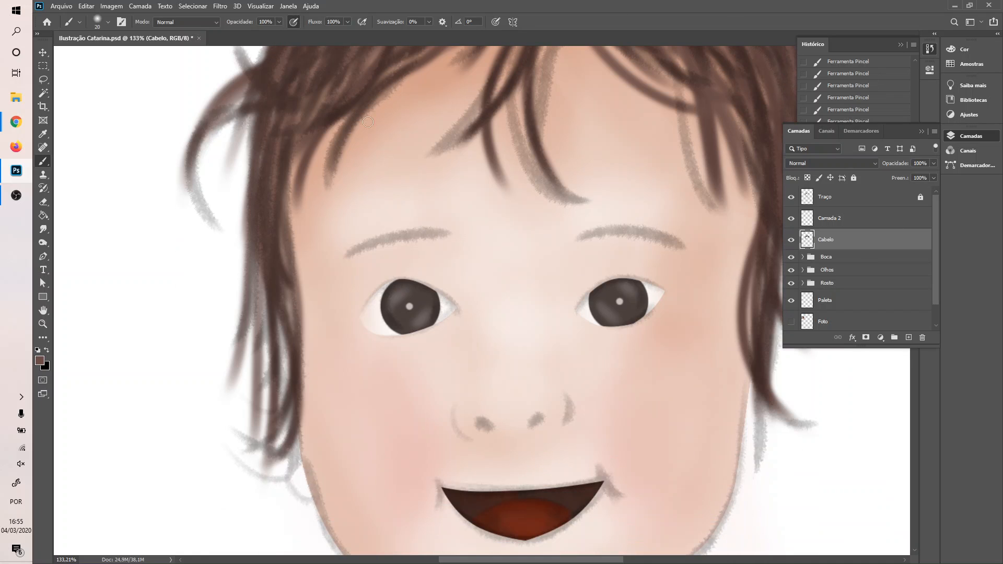
pyautogui.scroll(-5, 579, 262)
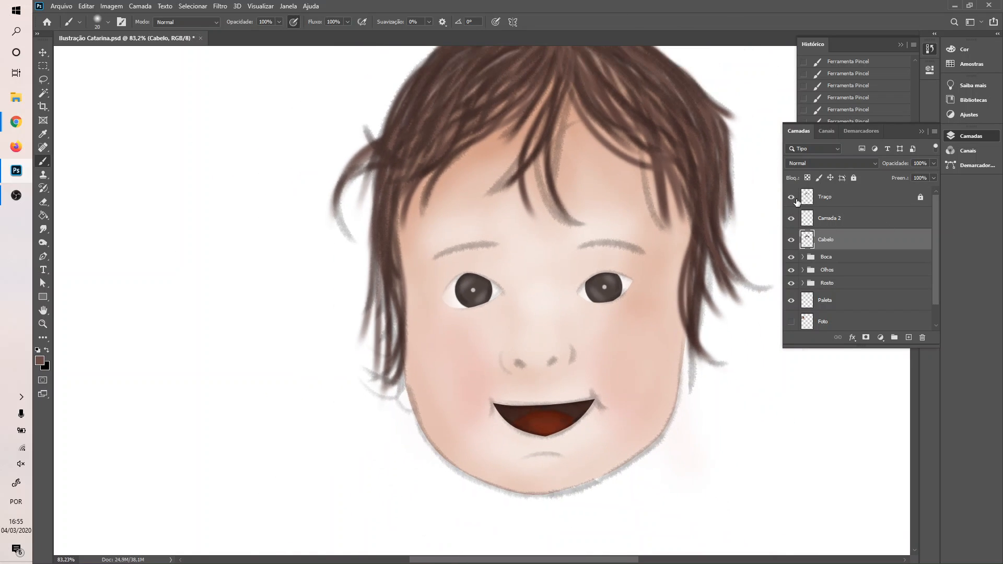
pyautogui.click(790, 197)
pyautogui.scroll(4, 570, 219)
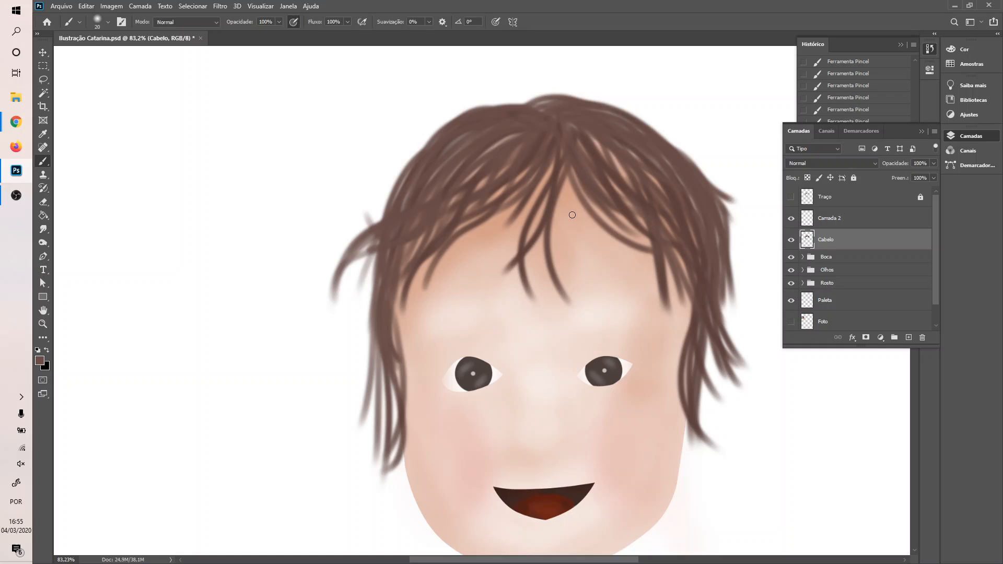
# - Create a new layer and place it directly below the Cabelo layer
pyautogui.click(823, 220)
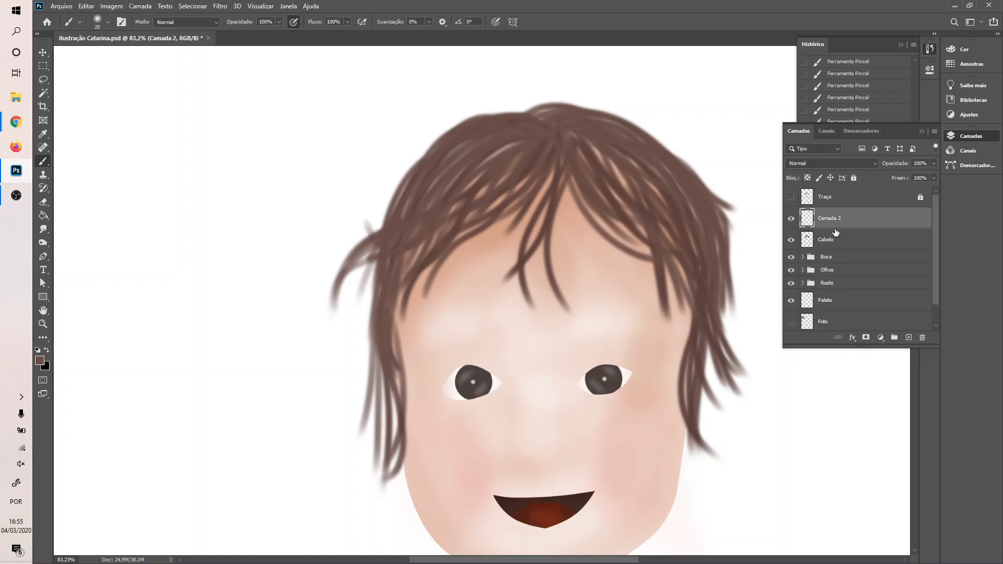
pyautogui.click(836, 241)
pyautogui.click(836, 257)
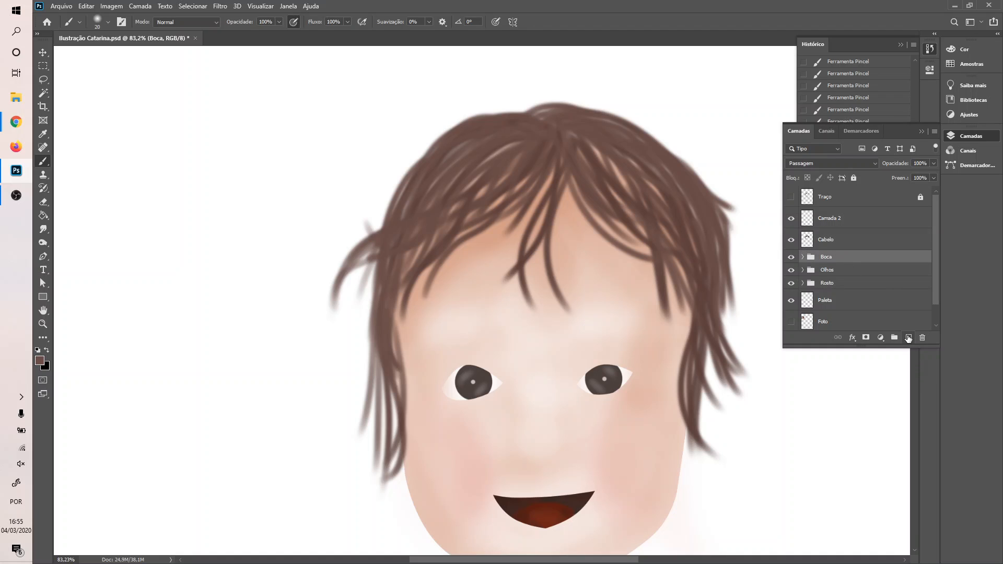
pyautogui.click(818, 245)
pyautogui.click(908, 338)
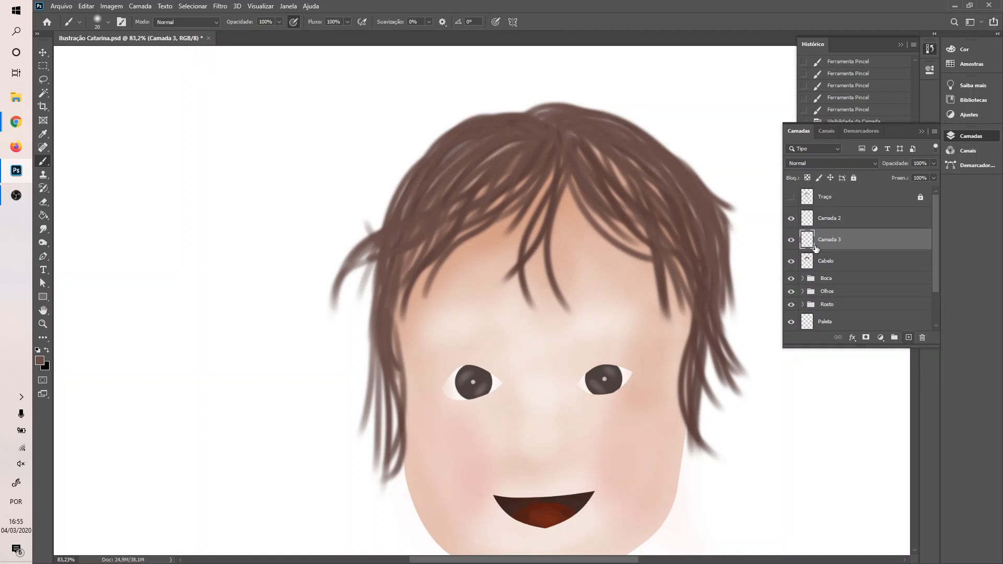
pyautogui.moveTo(816, 247); pyautogui.dragTo(830, 264)
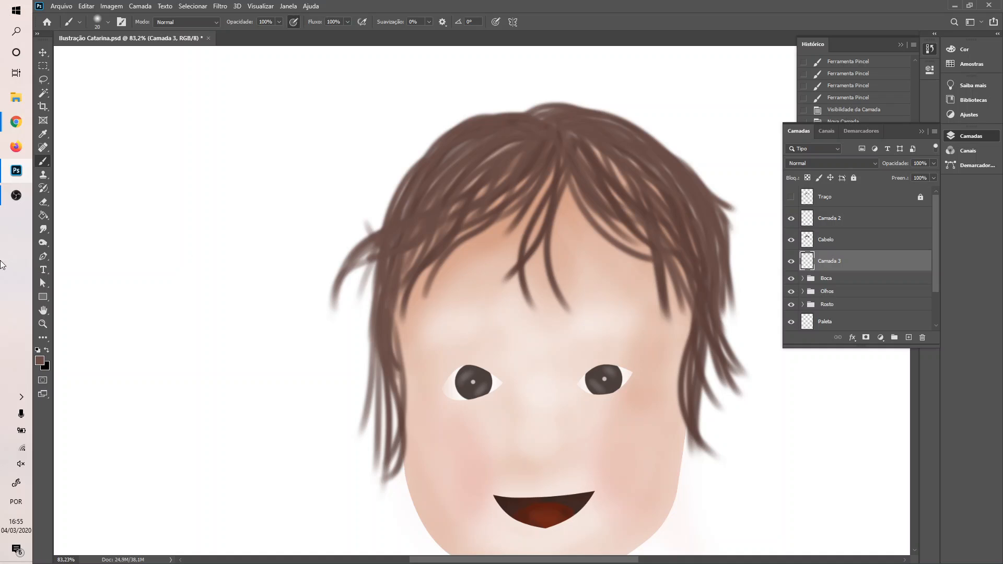
# - Set the foreground colour to dark brown (342825) and paint strokes behind the hair near the parting on the new layer
pyautogui.click(39, 359)
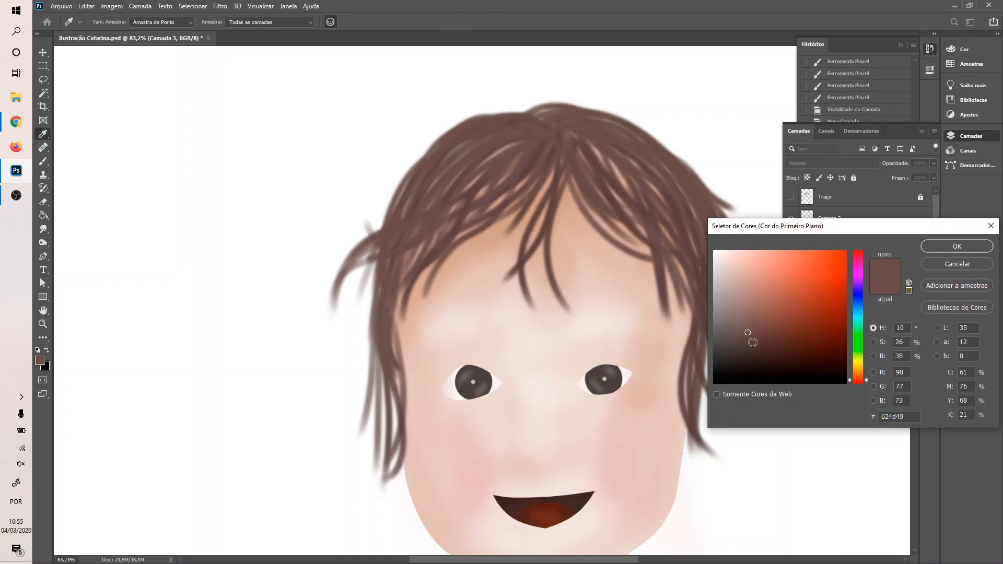
pyautogui.click(752, 345)
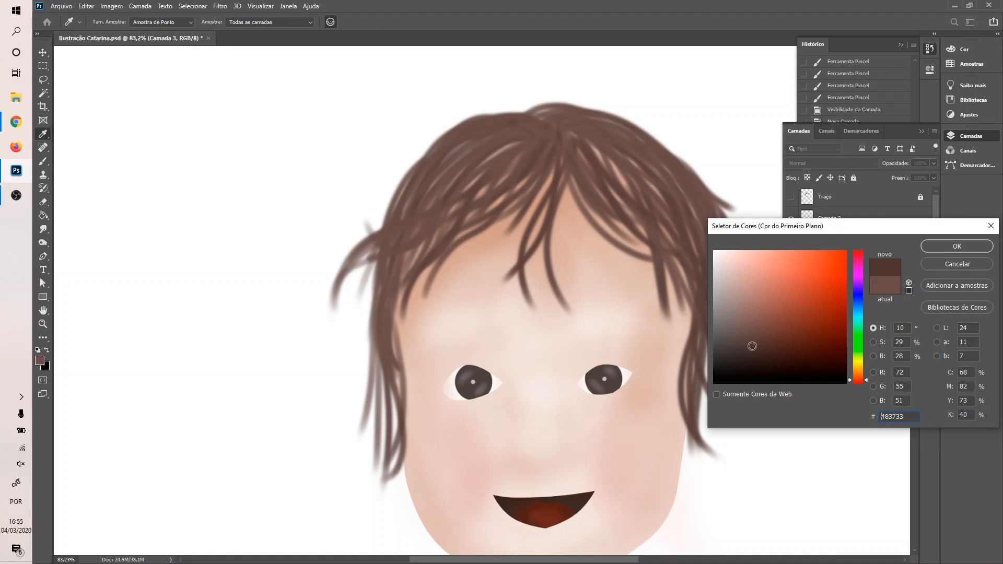
pyautogui.click(752, 356)
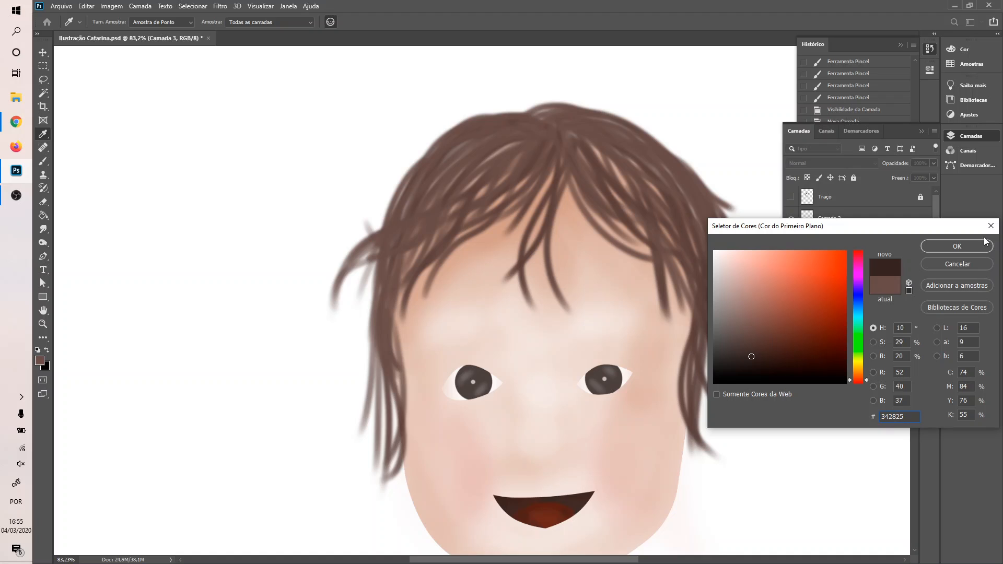
pyautogui.click(964, 248)
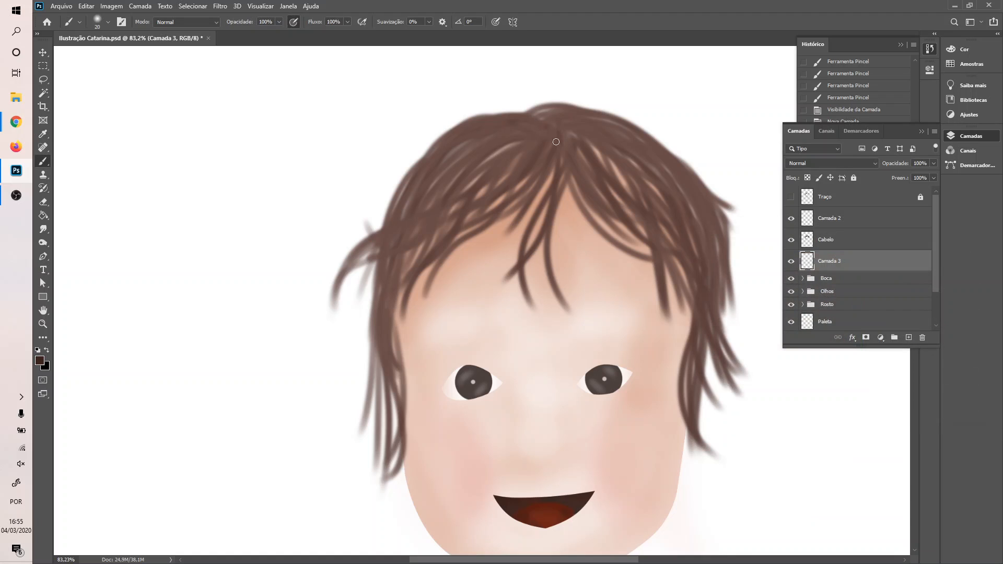
pyautogui.moveTo(556, 142); pyautogui.dragTo(653, 173)
pyautogui.moveTo(534, 127); pyautogui.dragTo(581, 147)
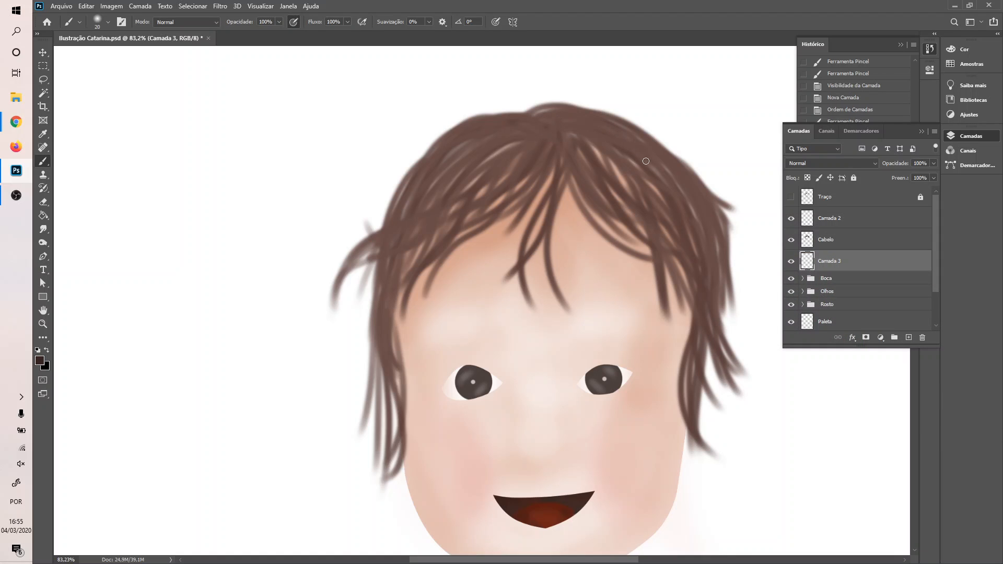
pyautogui.click(846, 241)
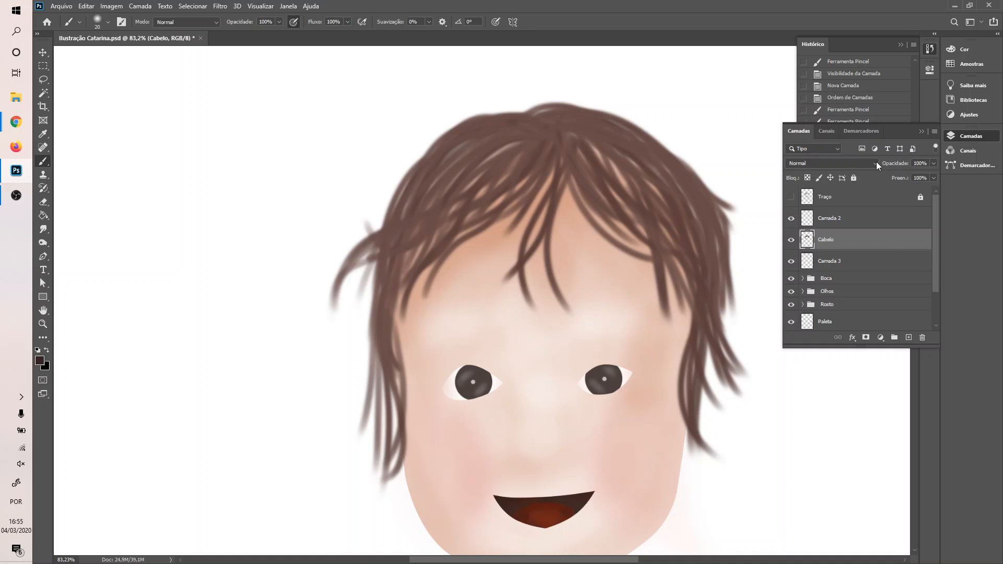
pyautogui.click(876, 163)
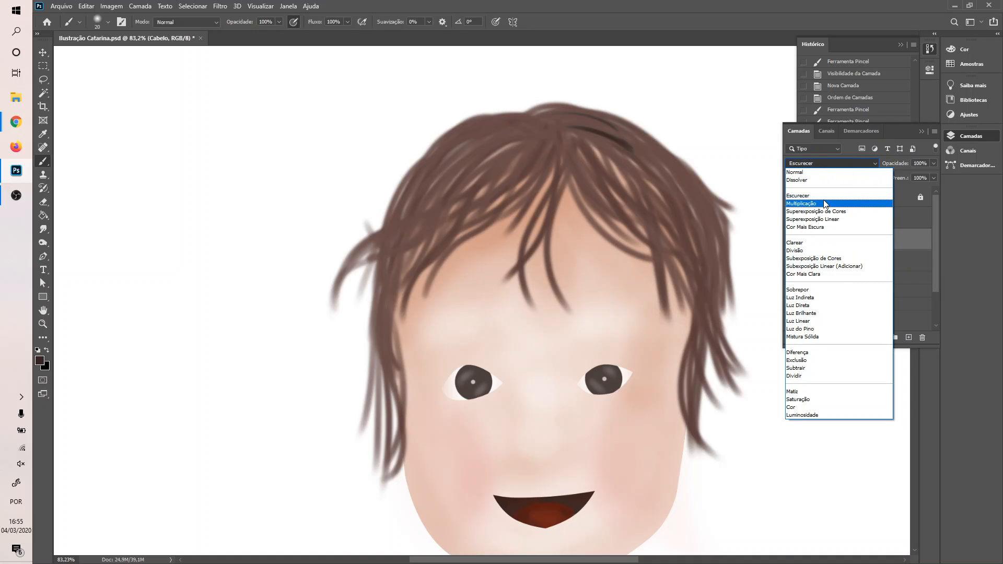
pyautogui.press('Escape')
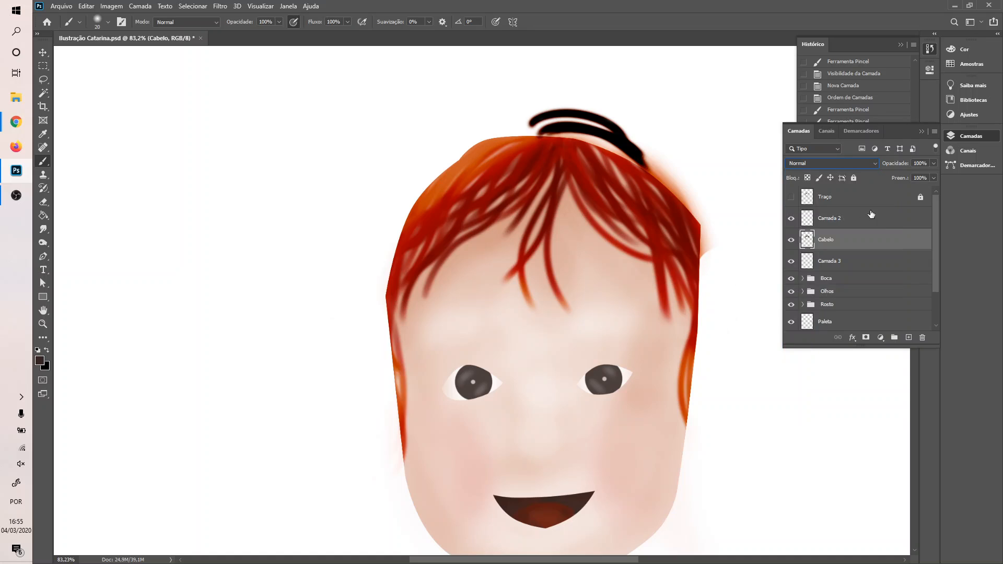
# - Paint dark brown strokes on the Camada 3 layer, from the parting across the upper right part of the hair
pyautogui.click(836, 262)
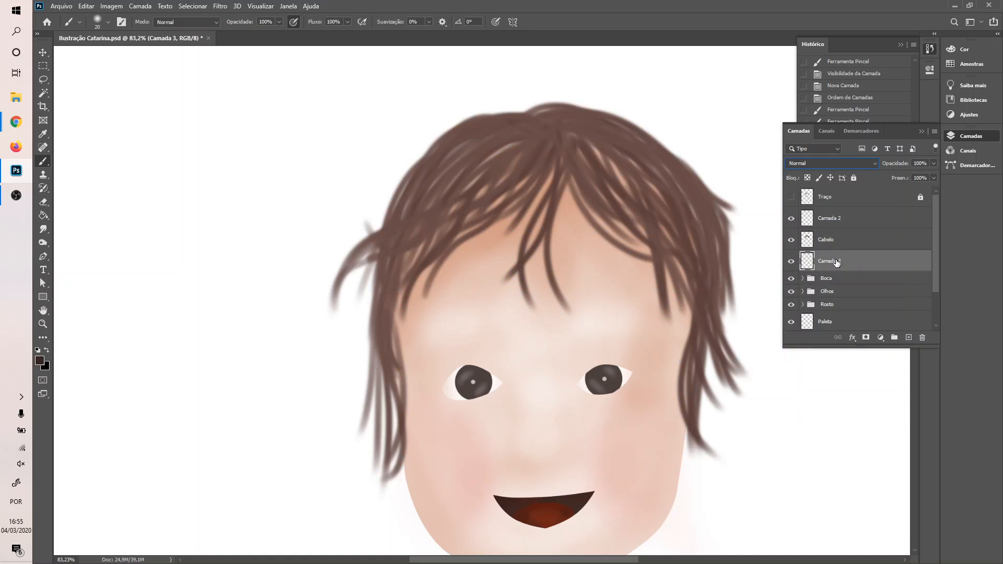
pyautogui.moveTo(557, 141)
pyautogui.mouseDown()
pyautogui.moveTo(647, 176)
pyautogui.moveTo(617, 184)
pyautogui.moveTo(567, 151)
pyautogui.moveTo(680, 203)
pyautogui.moveTo(633, 188)
pyautogui.moveTo(546, 133)
pyautogui.moveTo(663, 167)
pyautogui.mouseUp()
pyautogui.moveTo(550, 134)
pyautogui.mouseDown()
pyautogui.moveTo(652, 193)
pyautogui.moveTo(577, 133)
pyautogui.moveTo(661, 177)
pyautogui.mouseUp()
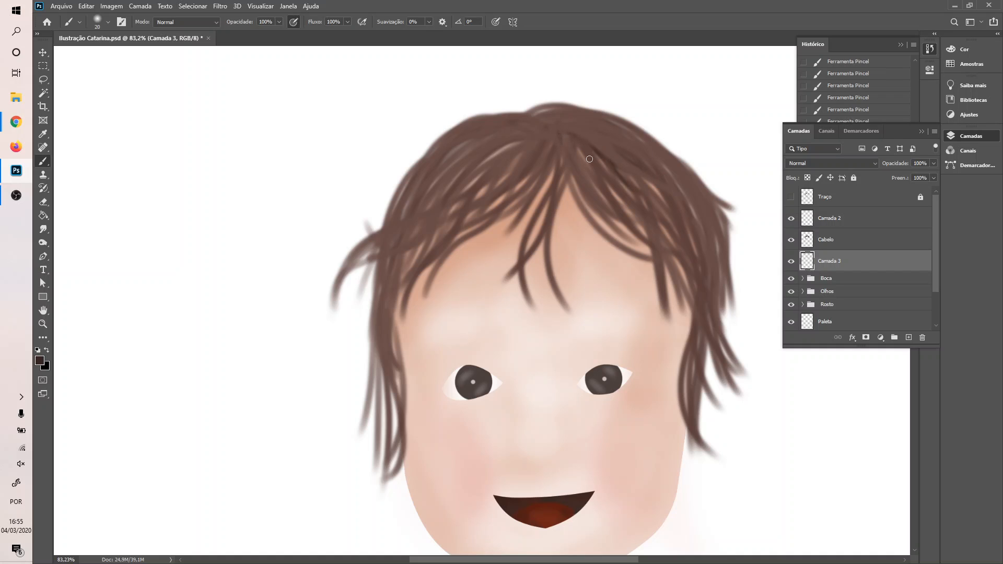
pyautogui.moveTo(589, 159); pyautogui.dragTo(669, 212)
pyautogui.moveTo(568, 130)
pyautogui.mouseDown()
pyautogui.moveTo(610, 170)
pyautogui.moveTo(638, 163)
pyautogui.moveTo(569, 133)
pyautogui.moveTo(649, 192)
pyautogui.mouseUp()
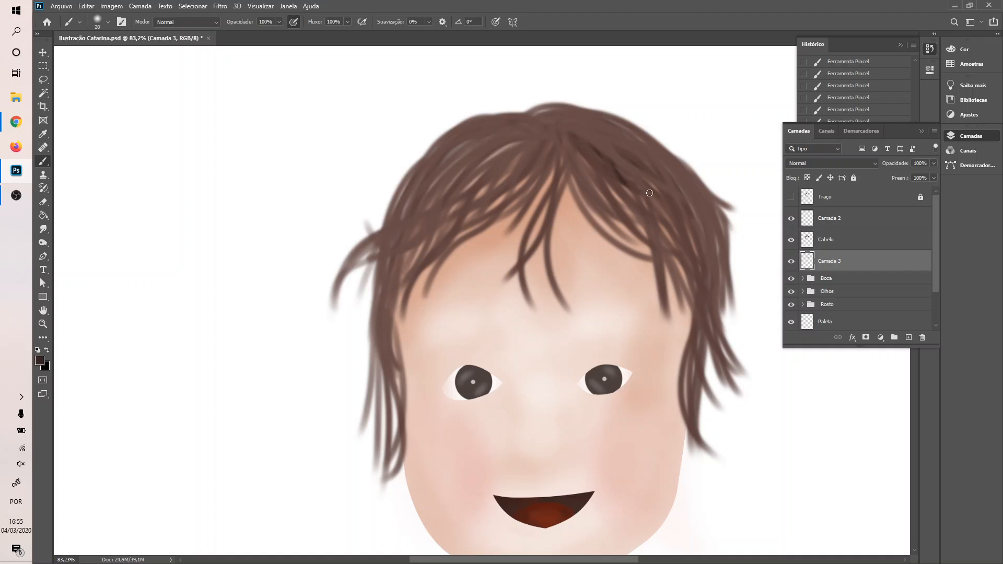
# - Paint matching dark strokes behind the hair on the left of the parting, sweeping down over the forehead
pyautogui.moveTo(515, 142); pyautogui.dragTo(461, 192)
pyautogui.moveTo(533, 140)
pyautogui.mouseDown()
pyautogui.moveTo(462, 198)
pyautogui.moveTo(493, 203)
pyautogui.moveTo(489, 221)
pyautogui.moveTo(509, 162)
pyautogui.moveTo(484, 172)
pyautogui.moveTo(454, 218)
pyautogui.mouseUp()
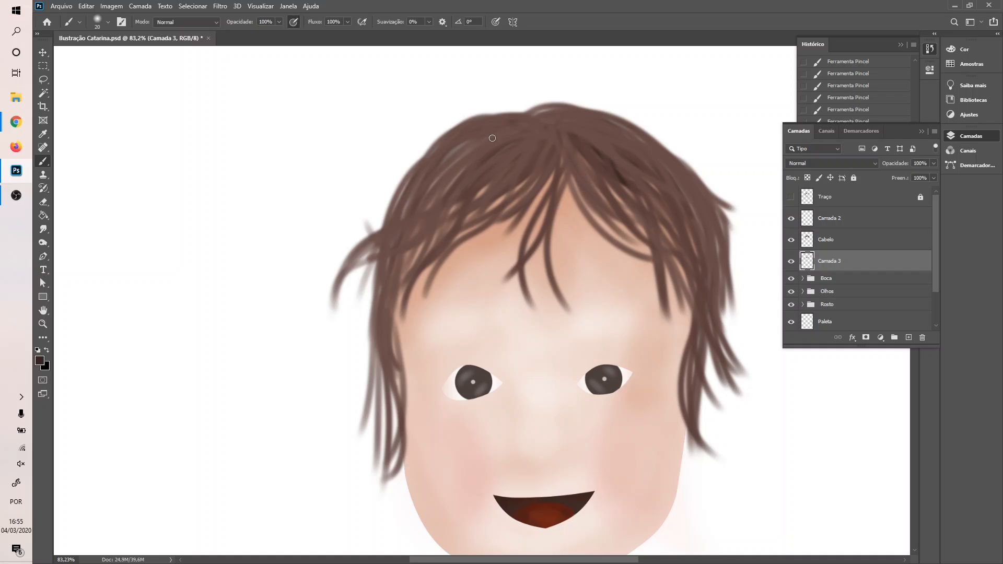
pyautogui.moveTo(492, 139)
pyautogui.mouseDown()
pyautogui.moveTo(403, 236)
pyautogui.moveTo(418, 232)
pyautogui.mouseUp()
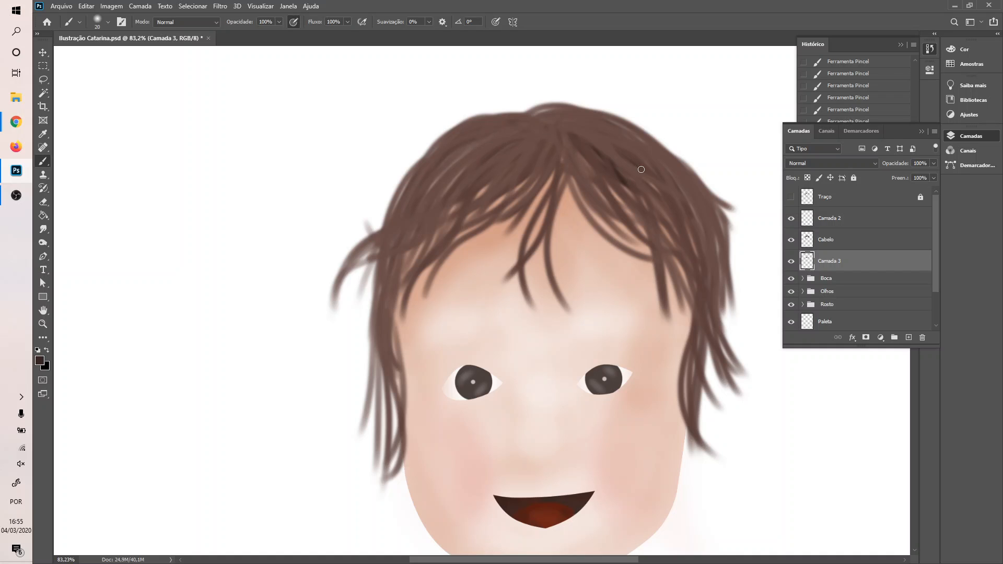
# - Extend the dark strands behind the right half of the hair from the parting down towards the temple
pyautogui.moveTo(573, 179); pyautogui.dragTo(580, 189)
pyautogui.moveTo(573, 134); pyautogui.dragTo(629, 198)
pyautogui.moveTo(604, 144); pyautogui.dragTo(669, 234)
pyautogui.moveTo(629, 173); pyautogui.dragTo(689, 259)
pyautogui.moveTo(659, 168); pyautogui.dragTo(694, 292)
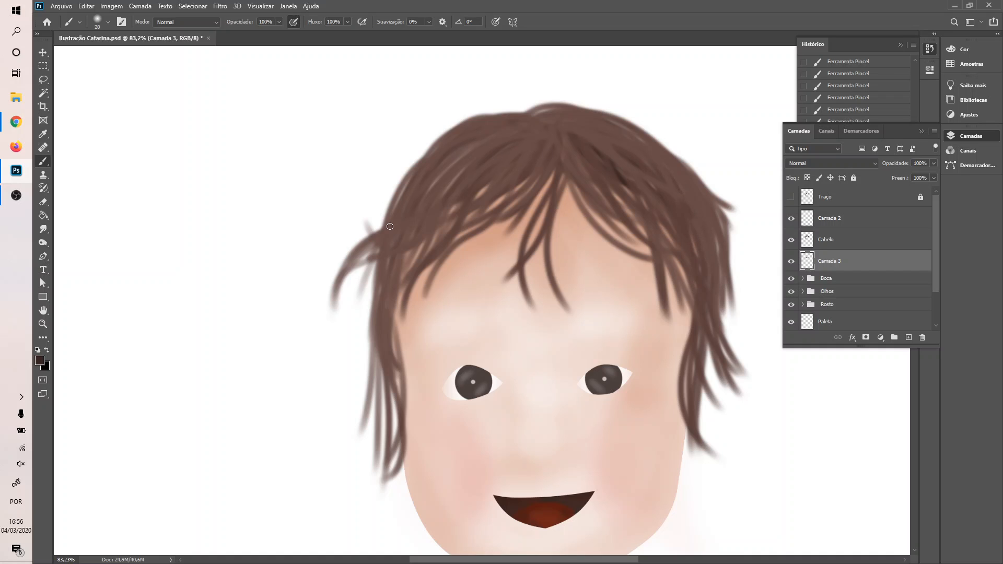
# - Fill the outer left side of the hair with dark strands down to the temple and swap the foreground and background colours
pyautogui.moveTo(417, 172); pyautogui.dragTo(398, 242)
pyautogui.moveTo(477, 154)
pyautogui.mouseDown()
pyautogui.moveTo(399, 242)
pyautogui.moveTo(417, 241)
pyautogui.mouseUp()
pyautogui.moveTo(472, 168); pyautogui.dragTo(396, 264)
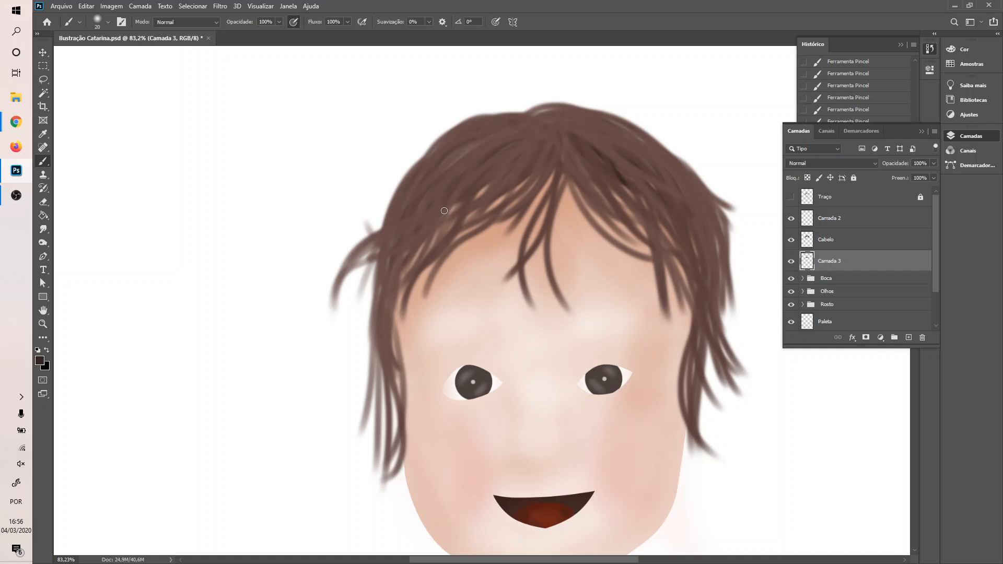
pyautogui.moveTo(444, 210); pyautogui.dragTo(388, 249)
pyautogui.press('x')
# - Preview the blend modes one by one on the Cabelo layer, from Normal through to Luminosidade
pyautogui.click(835, 243)
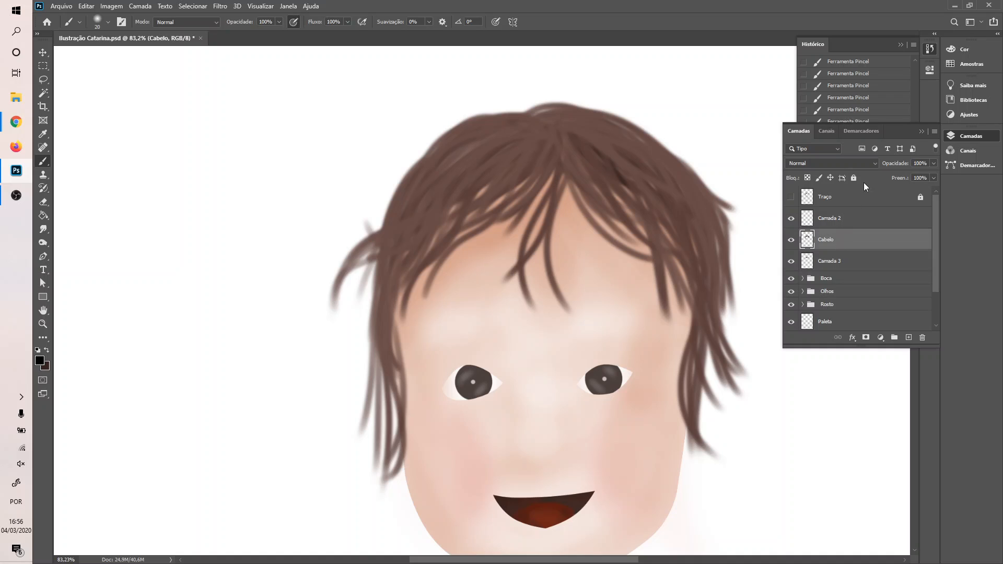
pyautogui.click(876, 163)
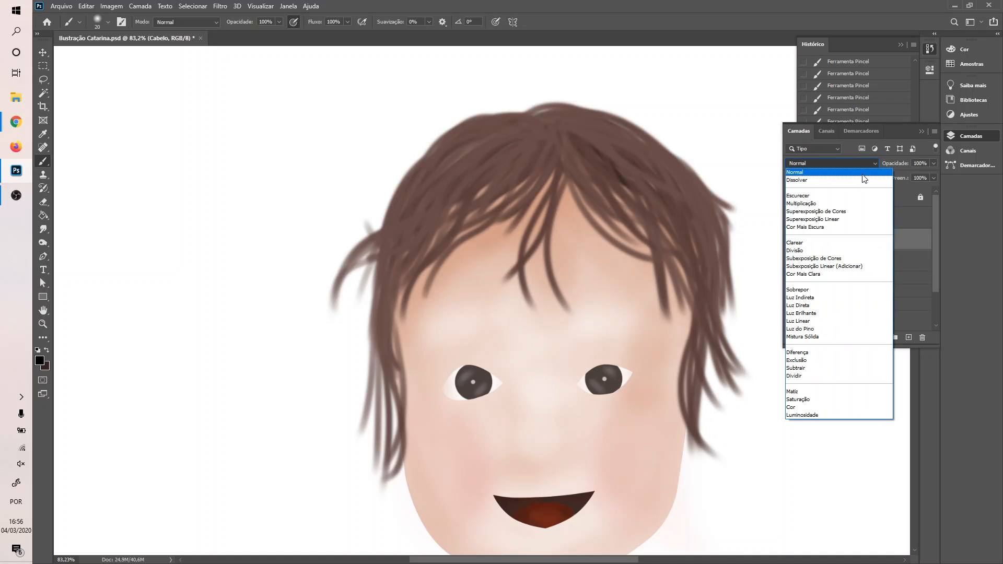
pyautogui.click(863, 172)
pyautogui.press('Down')
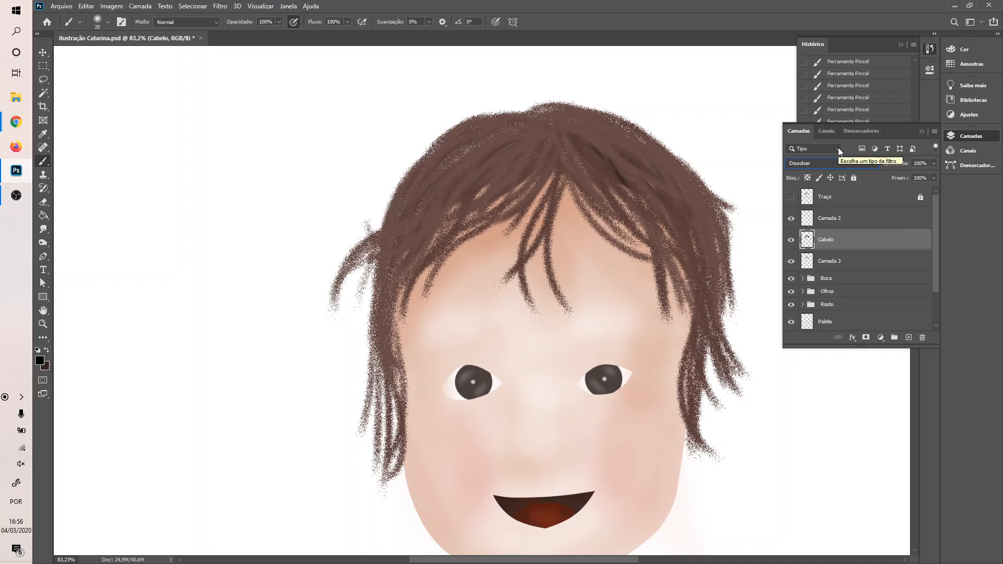
pyautogui.press('Down')
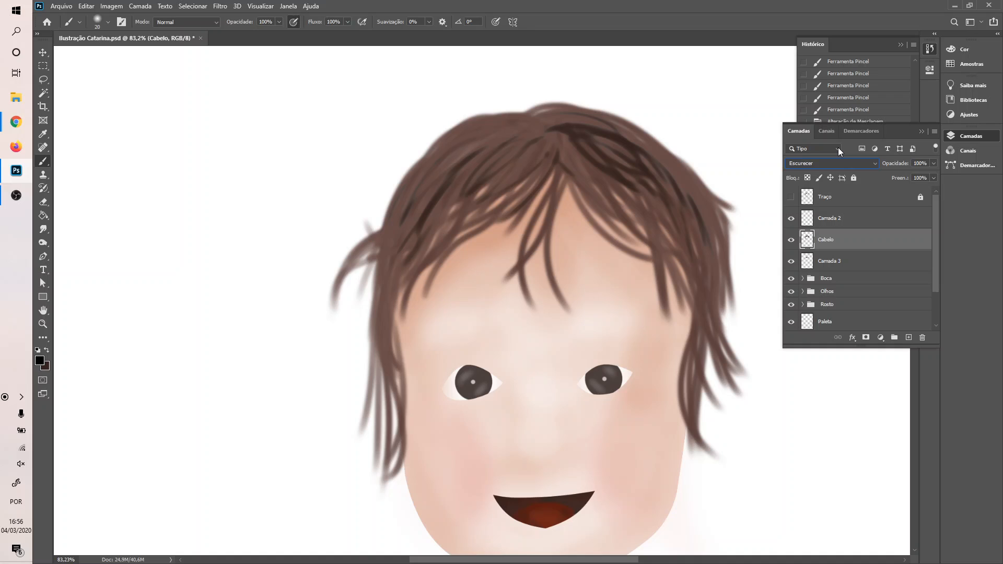
pyautogui.press('Up')
pyautogui.press('Down')
pyautogui.press('Down')
pyautogui.press('Down')
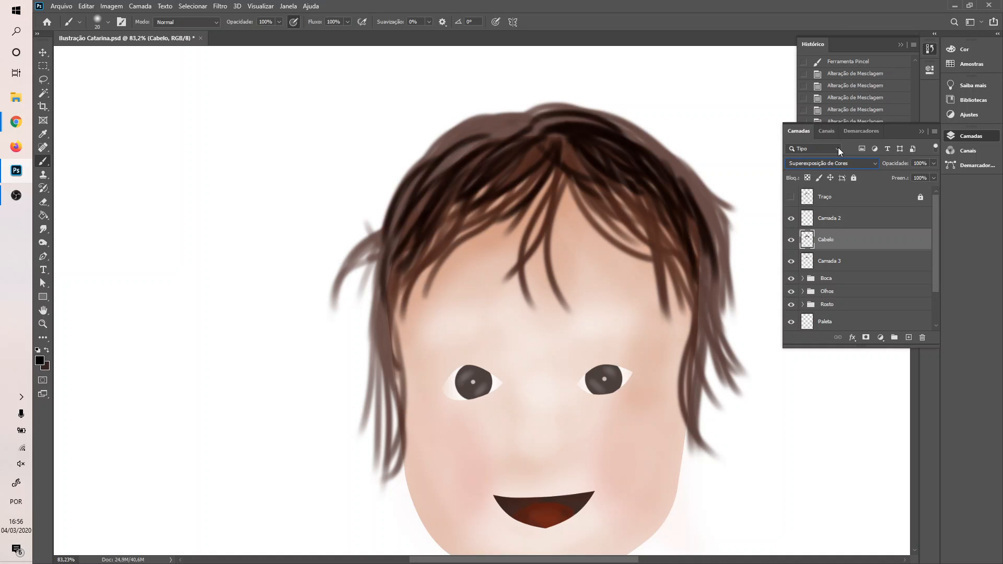
pyautogui.press('Down')
pyautogui.press('Down')
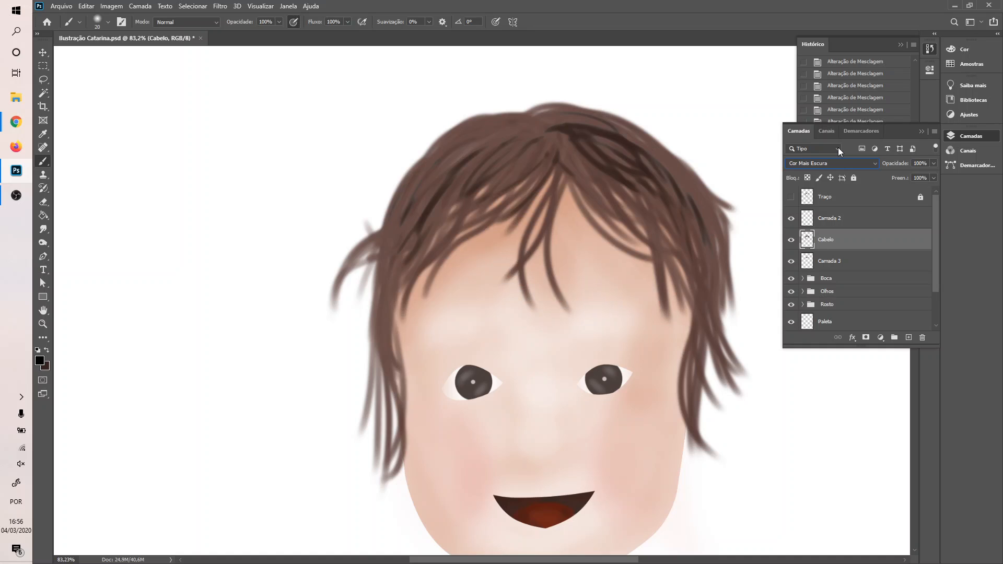
pyautogui.press('Up')
pyautogui.press('Down')
pyautogui.press('Down')
pyautogui.press('Down')
pyautogui.press('Down')
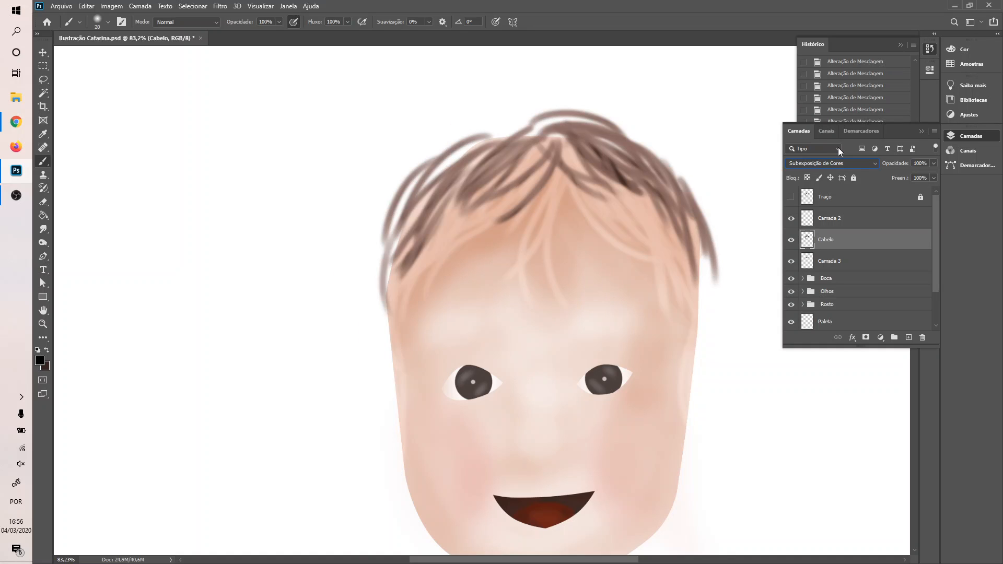
pyautogui.press('Down')
pyautogui.press('Down')
pyautogui.press('Down')
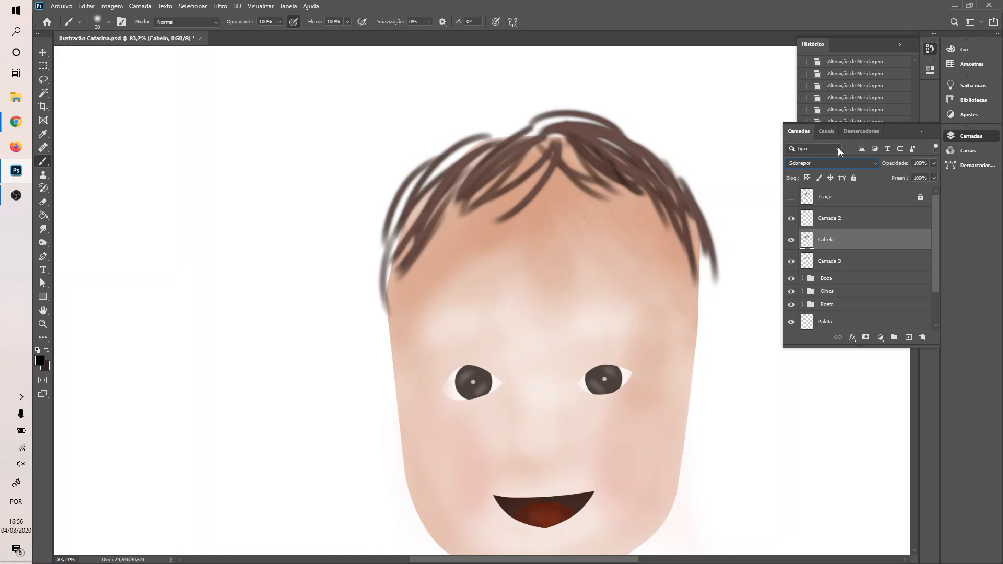
pyautogui.press('Down')
pyautogui.press('Down')
pyautogui.press('Down')
pyautogui.press('Down')
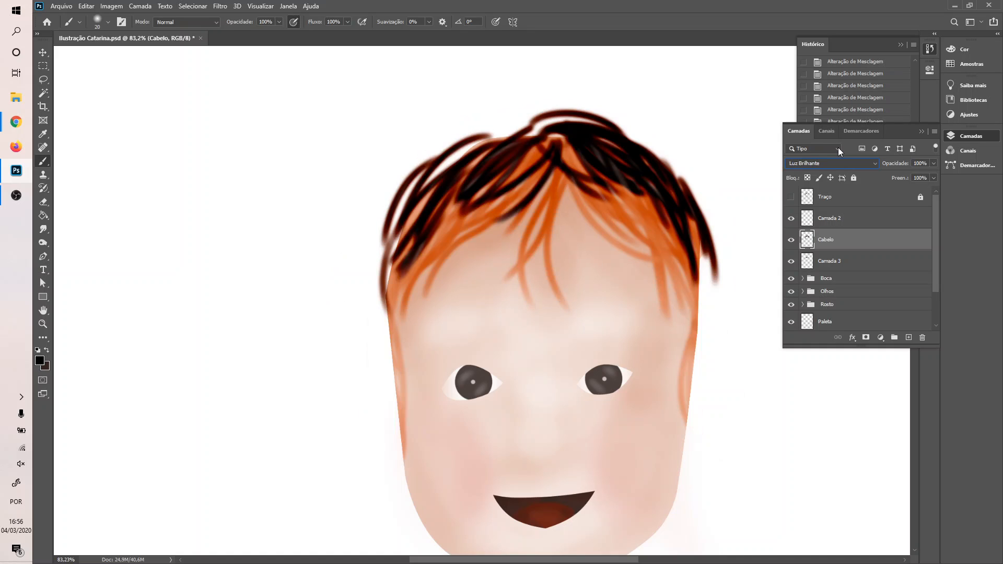
pyautogui.press('Down')
pyautogui.press('Down')
pyautogui.press('Down')
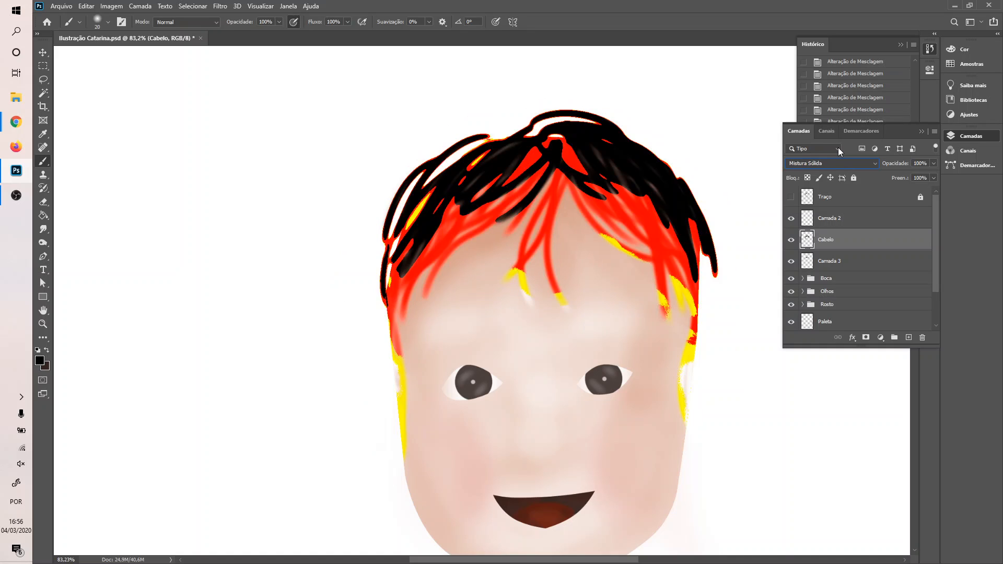
pyautogui.press('Down')
pyautogui.press('Down')
pyautogui.press('Up')
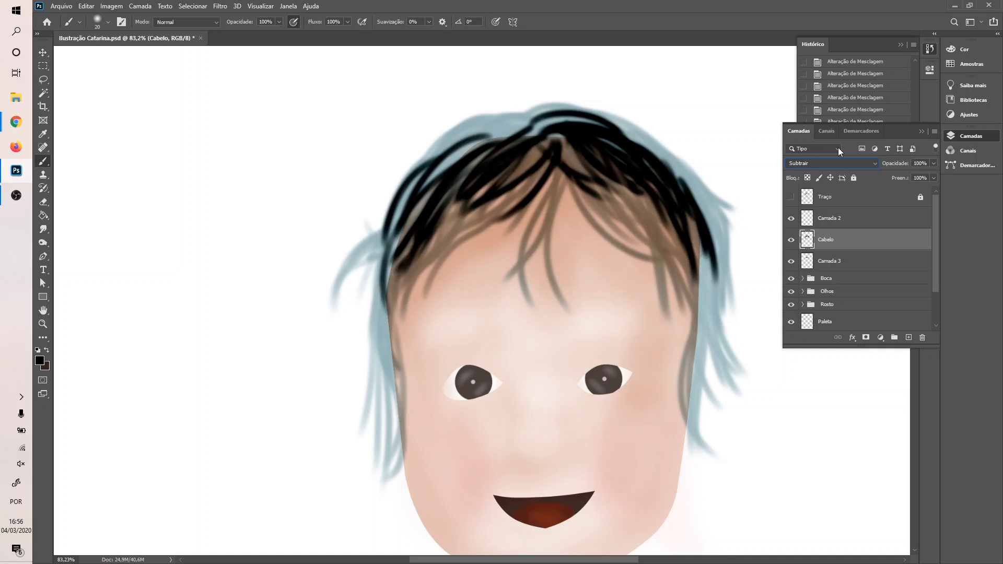
pyautogui.press('Down')
pyautogui.press('Down')
pyautogui.press('Down')
pyautogui.press('Down')
pyautogui.press('Down')
pyautogui.press('Down')
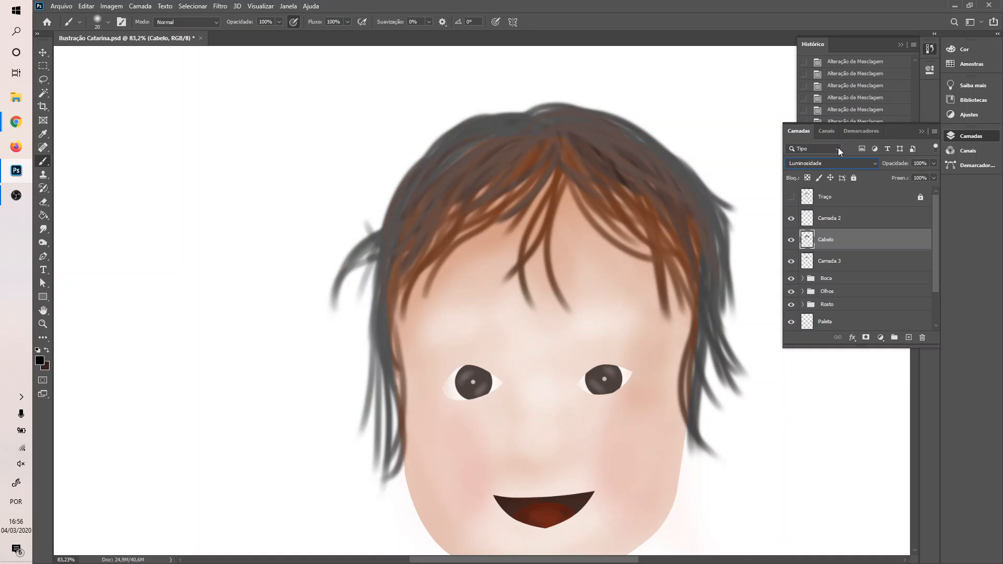
# - Go back through the blend modes on the Cabelo layer and set it to Escurecer
pyautogui.press('Up')
pyautogui.press('Up')
pyautogui.press('Up')
pyautogui.press('Up')
pyautogui.press('Up')
pyautogui.press('Up')
pyautogui.press('Up')
pyautogui.press('Up')
pyautogui.press('Up')
pyautogui.press('Up')
pyautogui.press('Up')
pyautogui.press('Up')
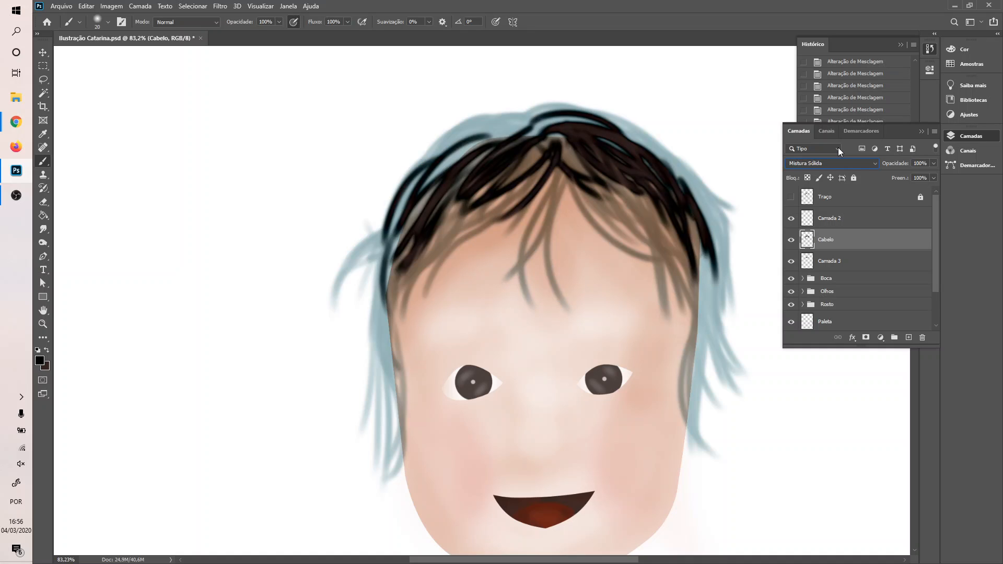
pyautogui.press('Up')
pyautogui.press('Up')
pyautogui.press('Up')
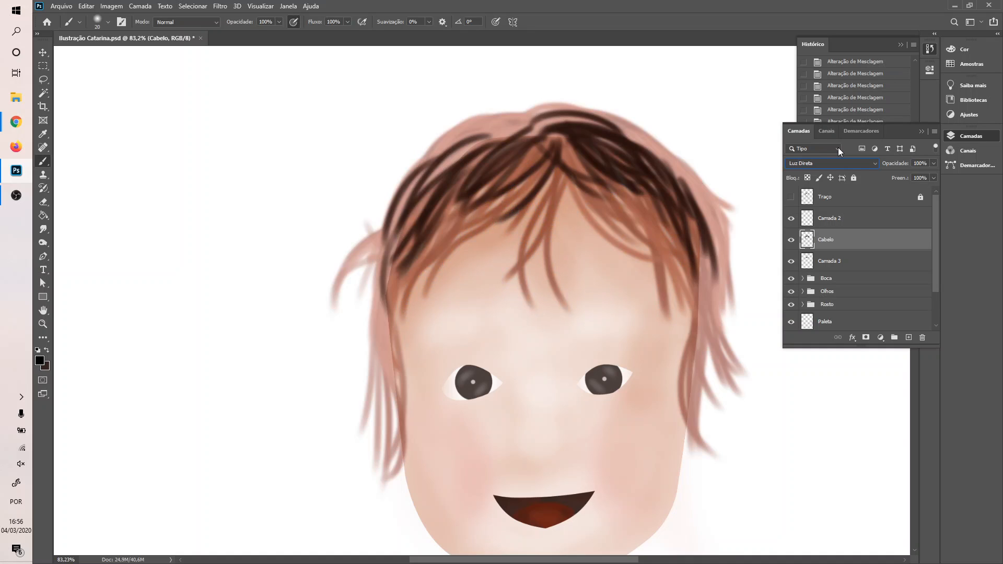
pyautogui.press('Up')
pyautogui.press('Up')
pyautogui.press('Up')
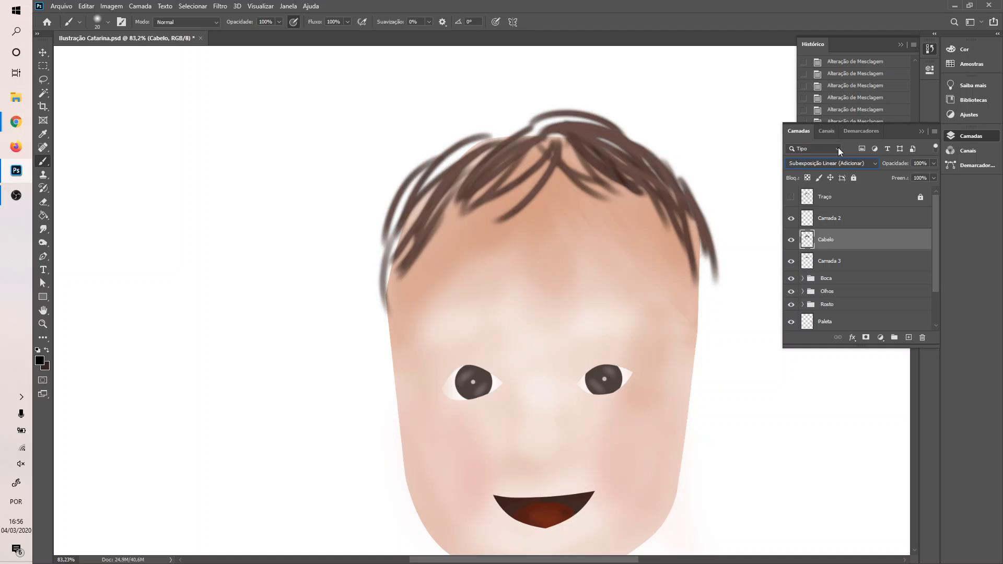
pyautogui.press('Up')
pyautogui.press('Up')
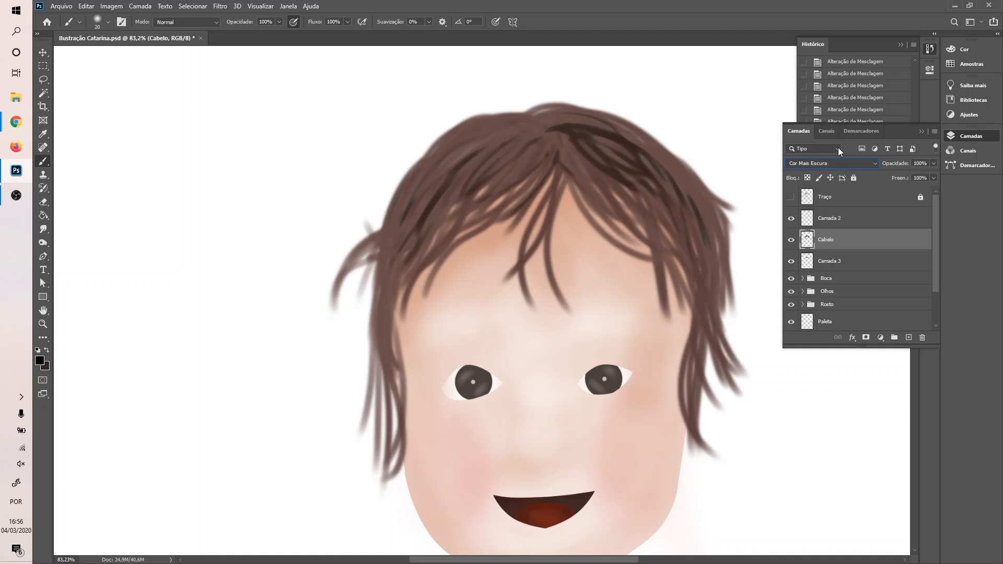
pyautogui.press('Up')
pyautogui.press('Up')
pyautogui.press('Up')
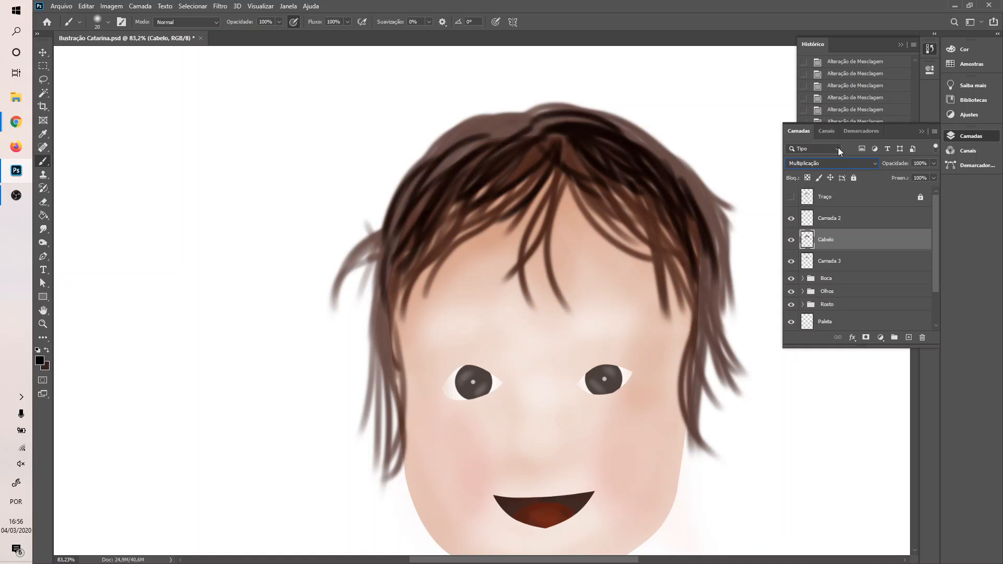
pyautogui.press('Up')
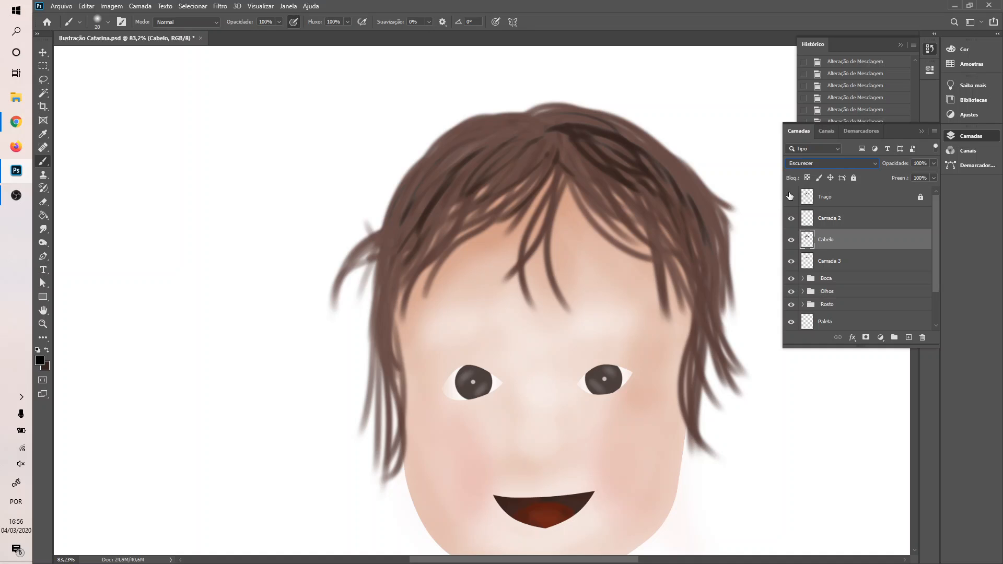
# - Try a lower opacity on the Cabelo layer in Escurecer mode and return it to 100%
pyautogui.click(932, 166)
pyautogui.moveTo(919, 174); pyautogui.dragTo(916, 172)
pyautogui.press('Up')
pyautogui.press('Up')
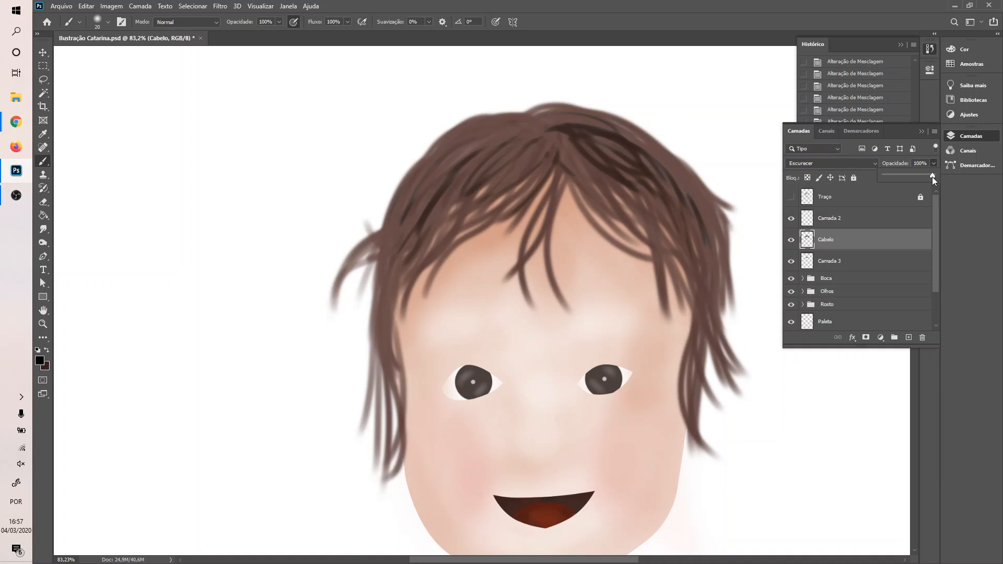
# - Rename the Camada 3 layer as Cabelo escuro and try a lower opacity on it
pyautogui.click(837, 267)
pyautogui.click(836, 264)
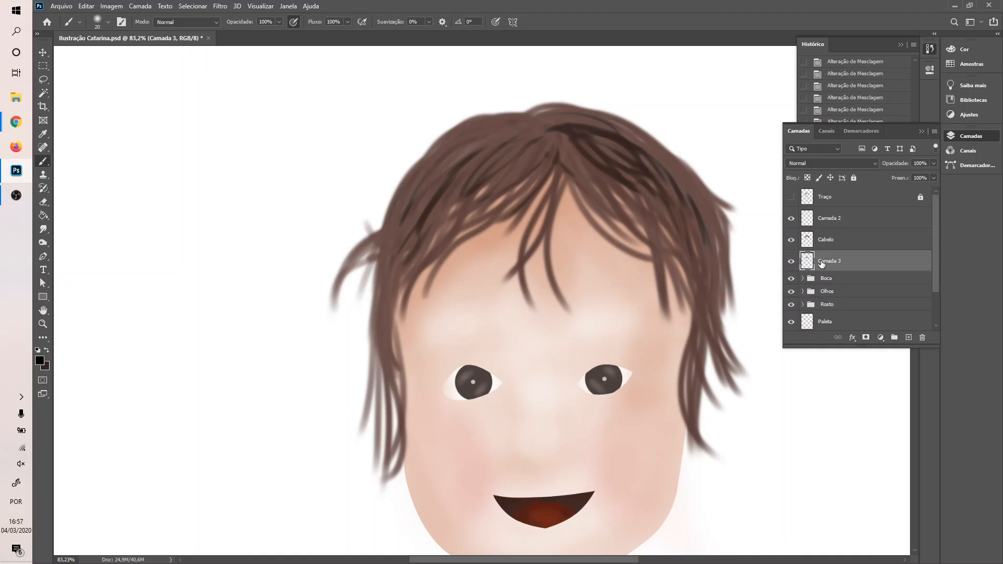
pyautogui.doubleClick(821, 263)
pyautogui.write('Cabelo escuro')
pyautogui.press('Return')
pyautogui.moveTo(929, 166); pyautogui.dragTo(922, 175)
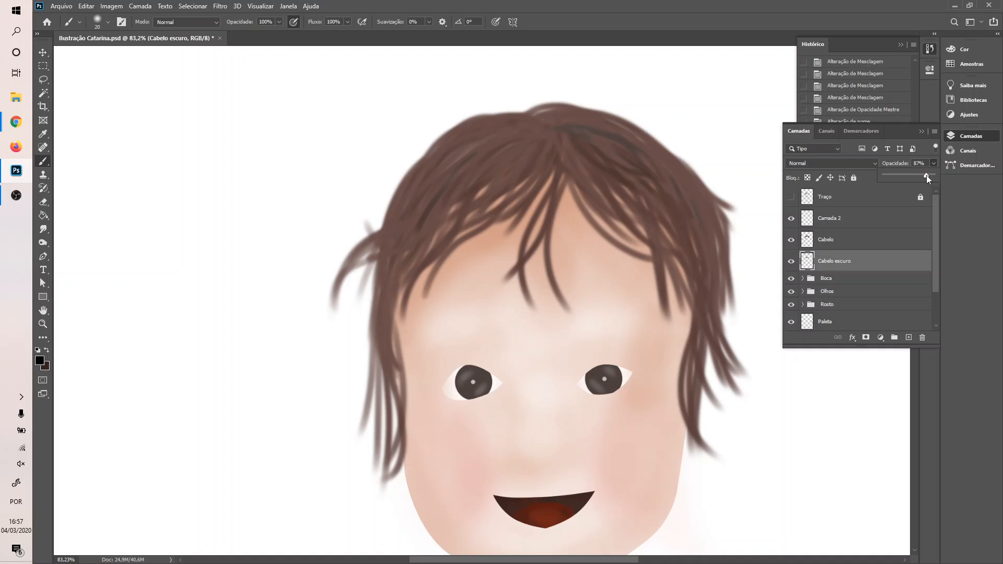
# - Set the Cabelo layer's blend mode to Normal, test a slightly lower opacity and return it to 100%
pyautogui.click(840, 241)
pyautogui.click(872, 163)
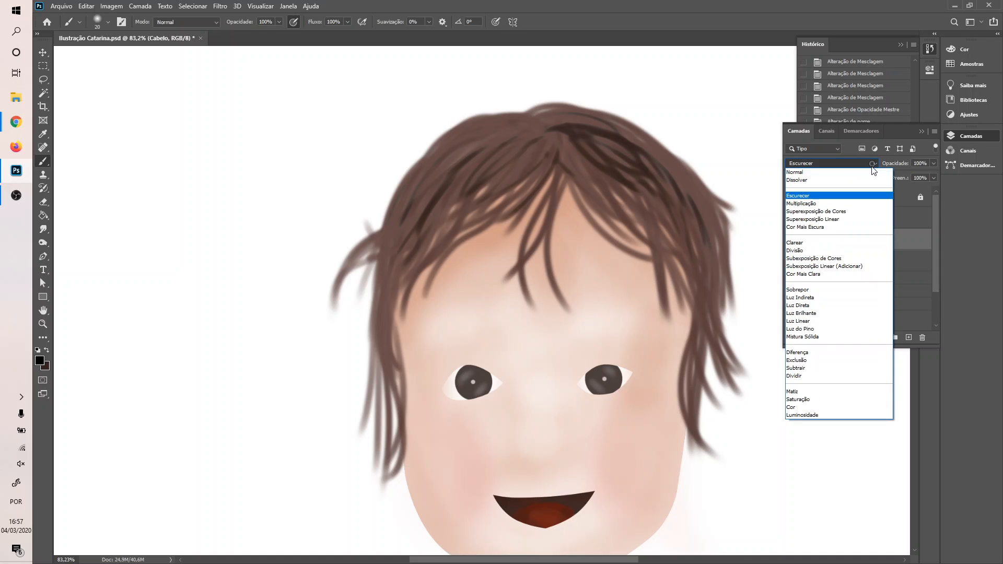
pyautogui.click(867, 171)
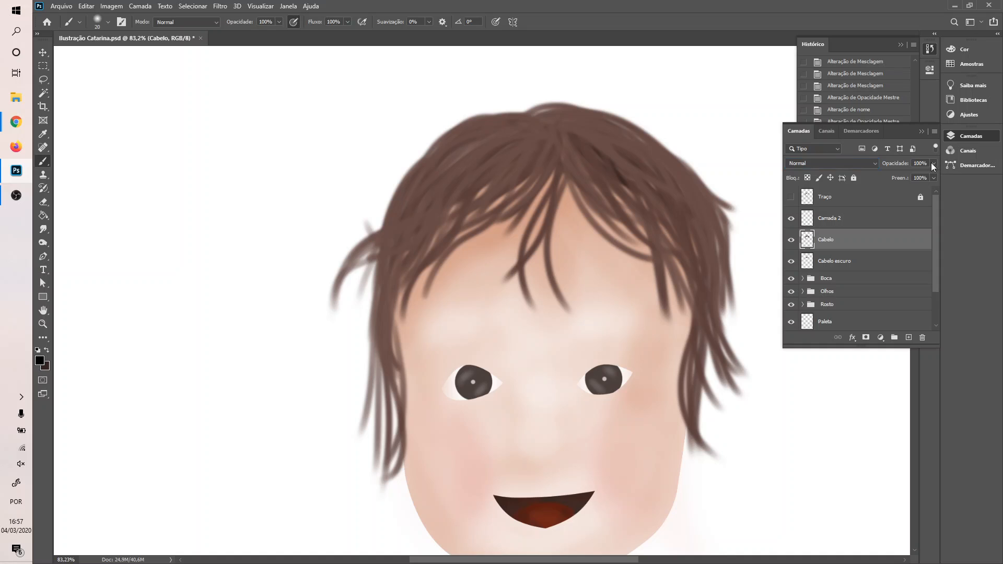
pyautogui.moveTo(928, 173); pyautogui.dragTo(925, 173)
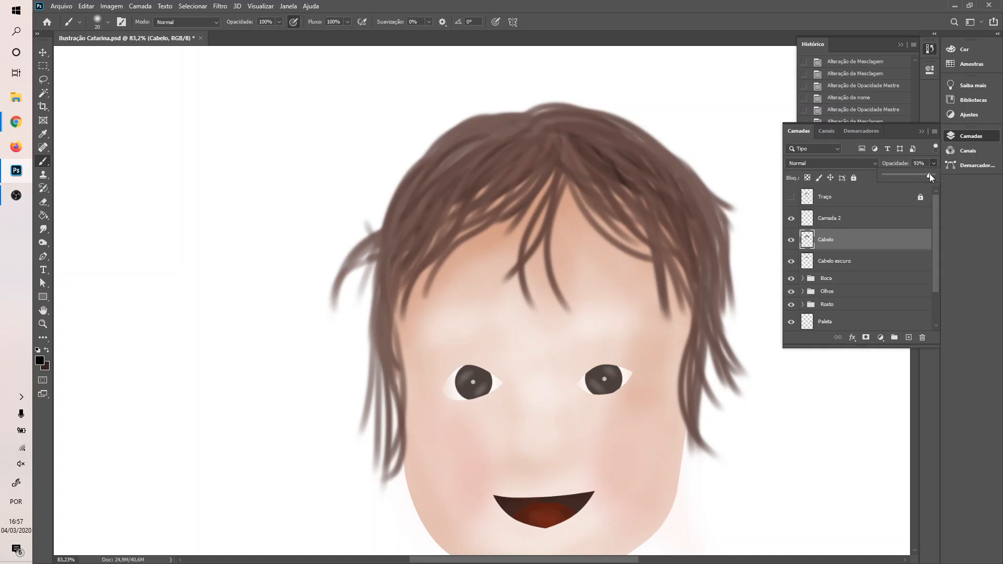
pyautogui.moveTo(919, 174); pyautogui.dragTo(933, 175)
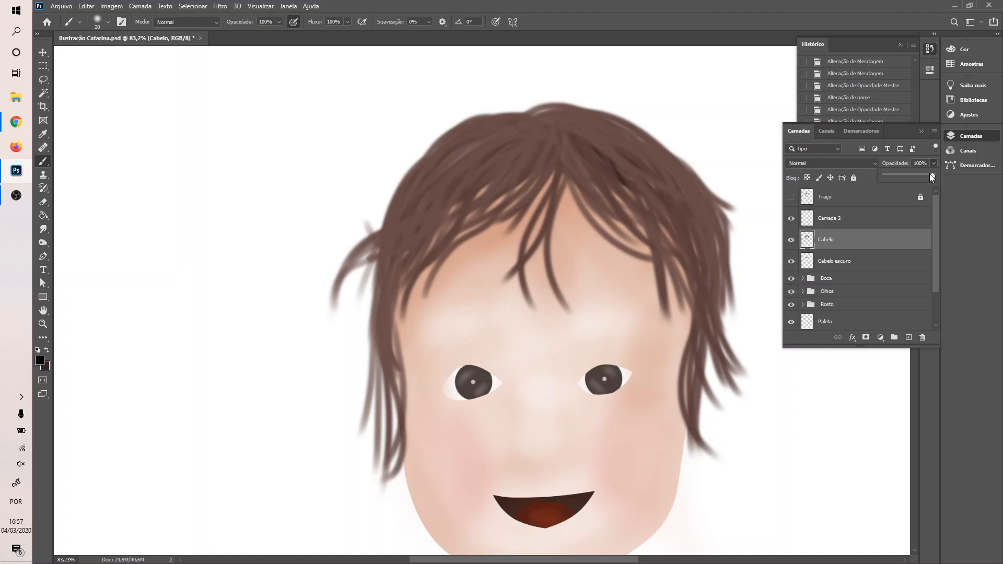
# - Set the Cabelo layer's opacity to 93% and group it with Cabelo escuro in a group named Cabelo
pyautogui.moveTo(930, 174); pyautogui.dragTo(928, 175)
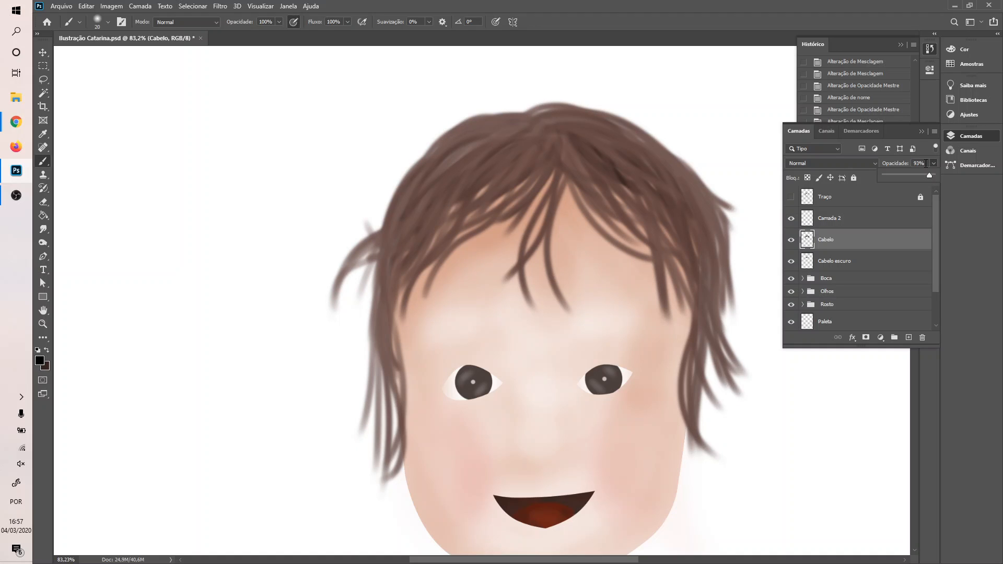
pyautogui.keyDown('shift'); pyautogui.click(847, 260); pyautogui.keyUp('shift')
pyautogui.click(899, 337)
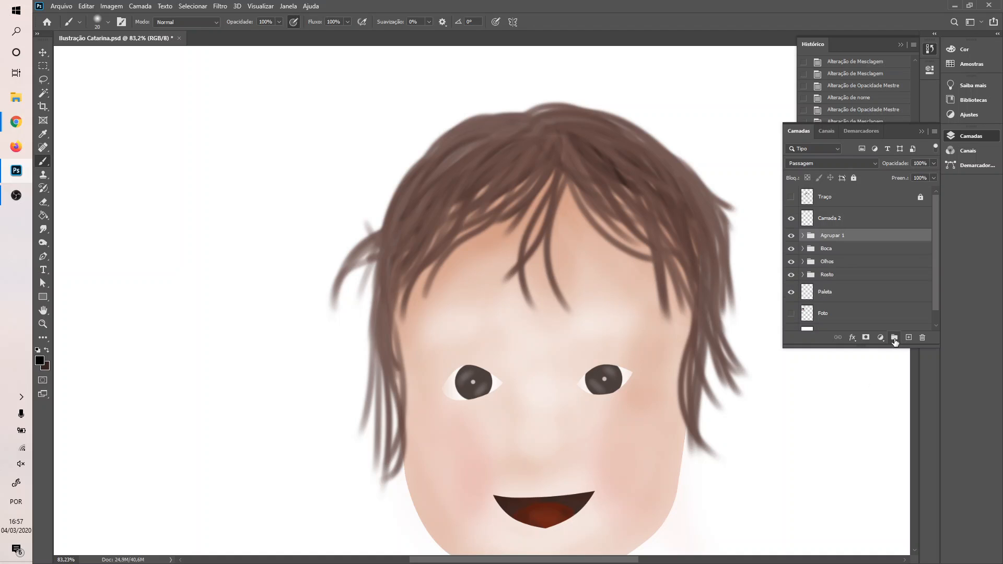
pyautogui.doubleClick(831, 236)
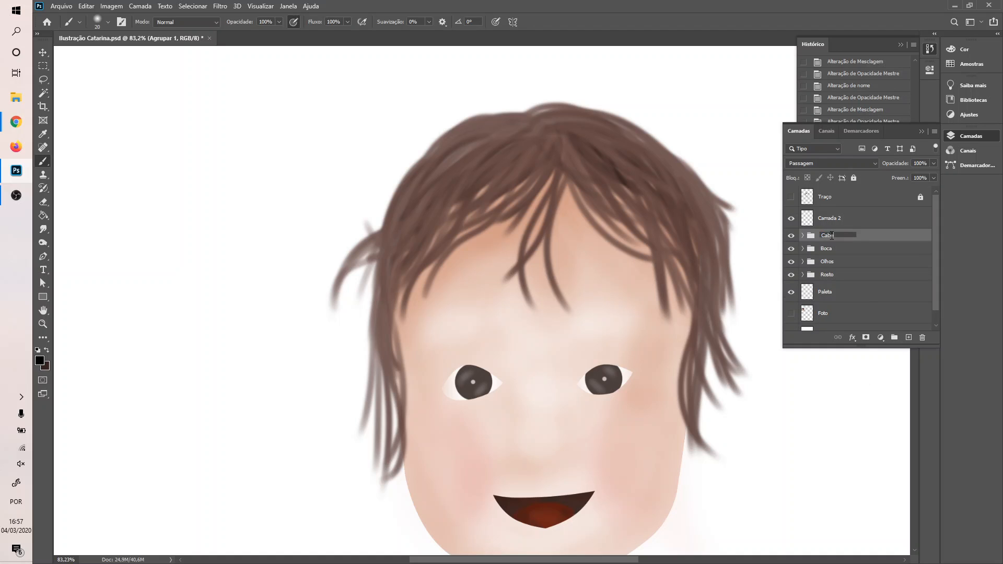
pyautogui.press('Return')
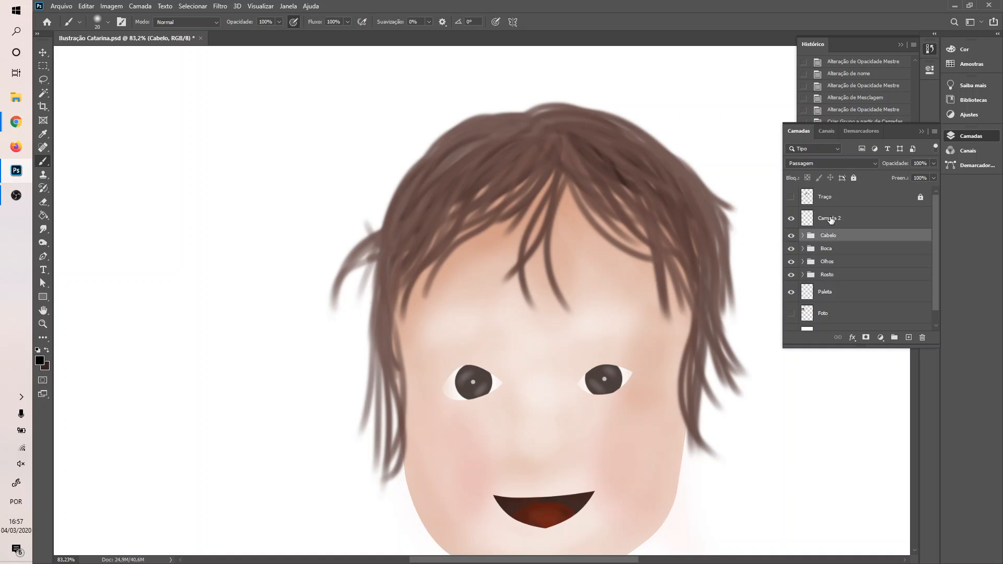
# - Make the Traço sketch visible and try a black brush stroke over the left-hand eyebrow on Camada 2
pyautogui.click(831, 218)
pyautogui.click(791, 198)
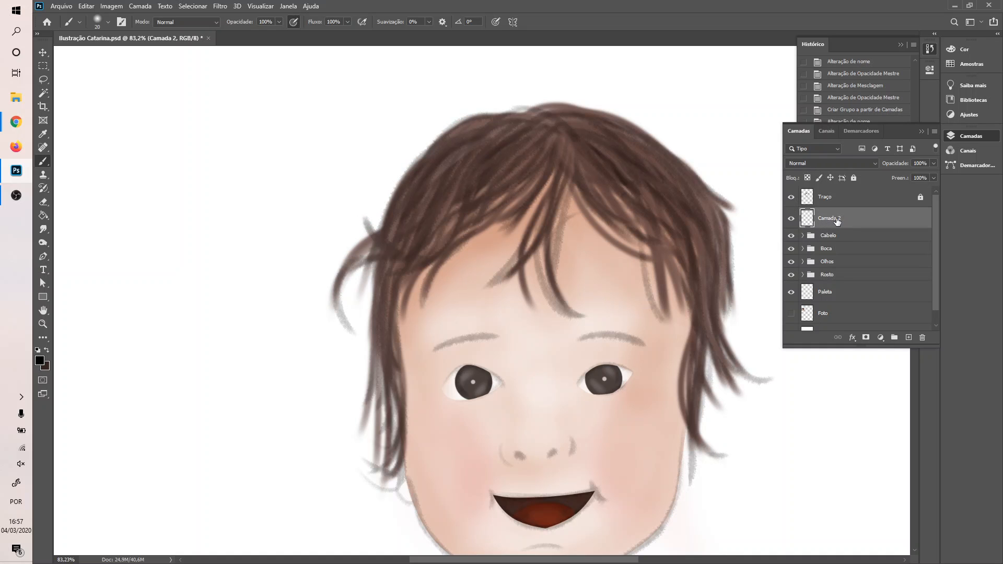
pyautogui.scroll(10, 459, 352)
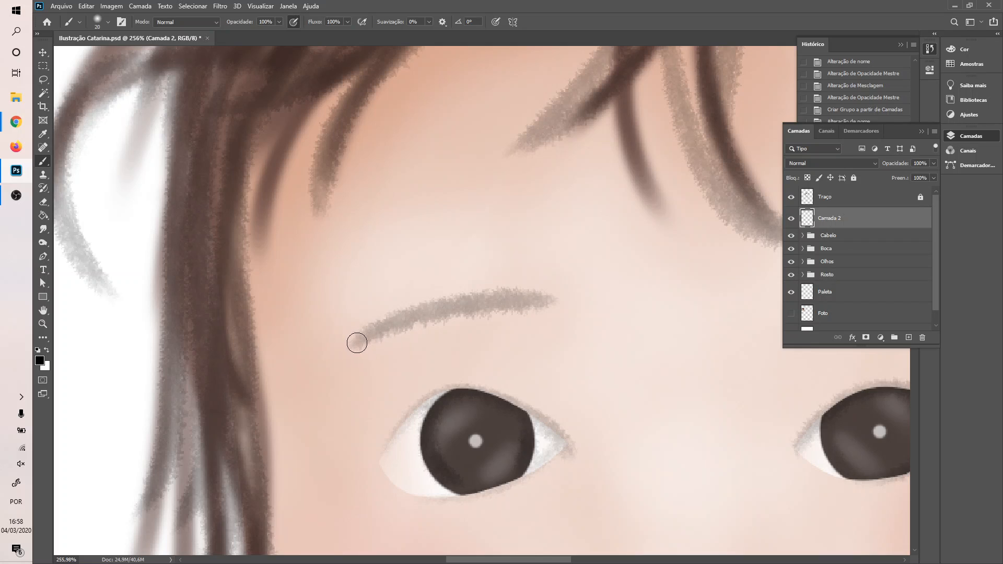
pyautogui.moveTo(357, 342); pyautogui.dragTo(533, 302)
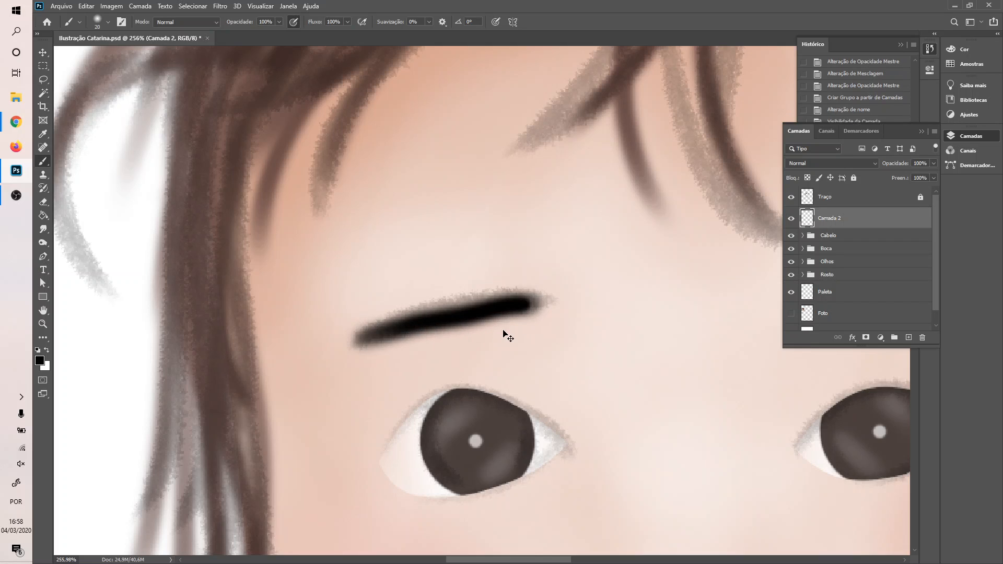
pyautogui.hotkey('ctrl', 'z')
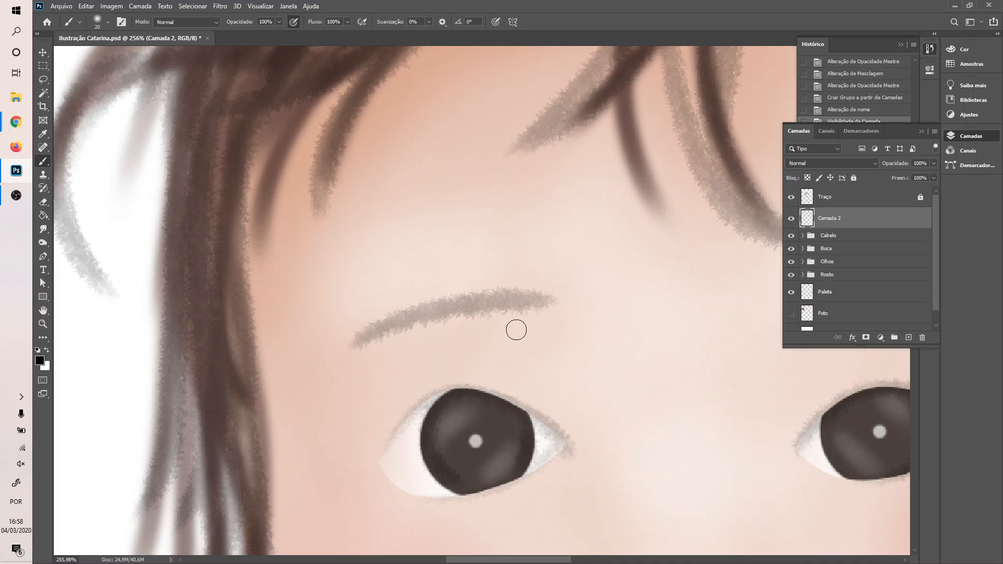
# - Rotate the canvas and paint the left-hand eyebrow over the sketch with the soft black brush, redoing the stroke until it follows the line
pyautogui.press('r')
pyautogui.moveTo(569, 253)
pyautogui.mouseDown()
pyautogui.moveTo(531, 206)
pyautogui.moveTo(557, 245)
pyautogui.moveTo(538, 320)
pyautogui.moveTo(557, 251)
pyautogui.moveTo(530, 224)
pyautogui.moveTo(546, 246)
pyautogui.moveTo(530, 219)
pyautogui.moveTo(538, 214)
pyautogui.mouseUp()
pyautogui.press('b')
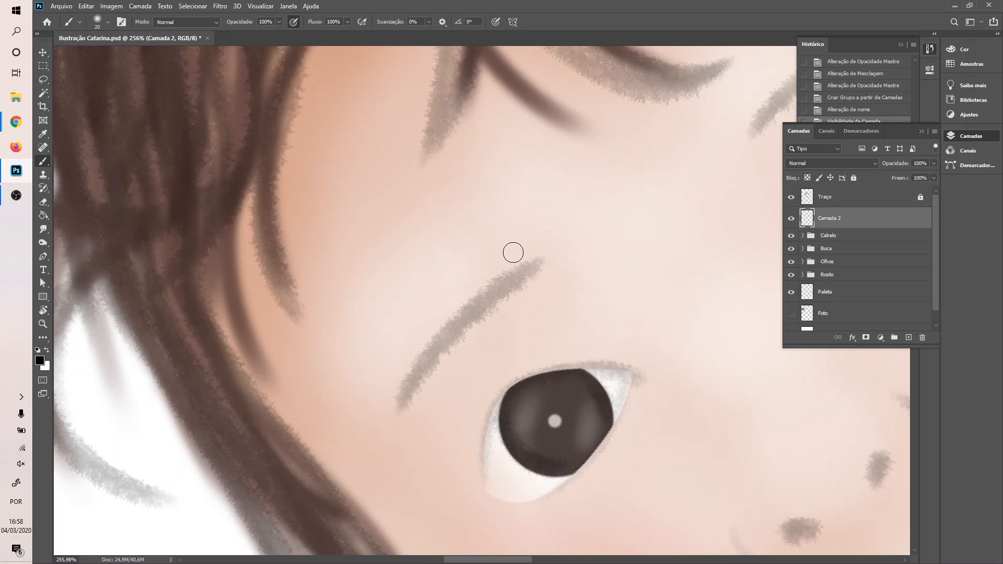
pyautogui.press('Tab')
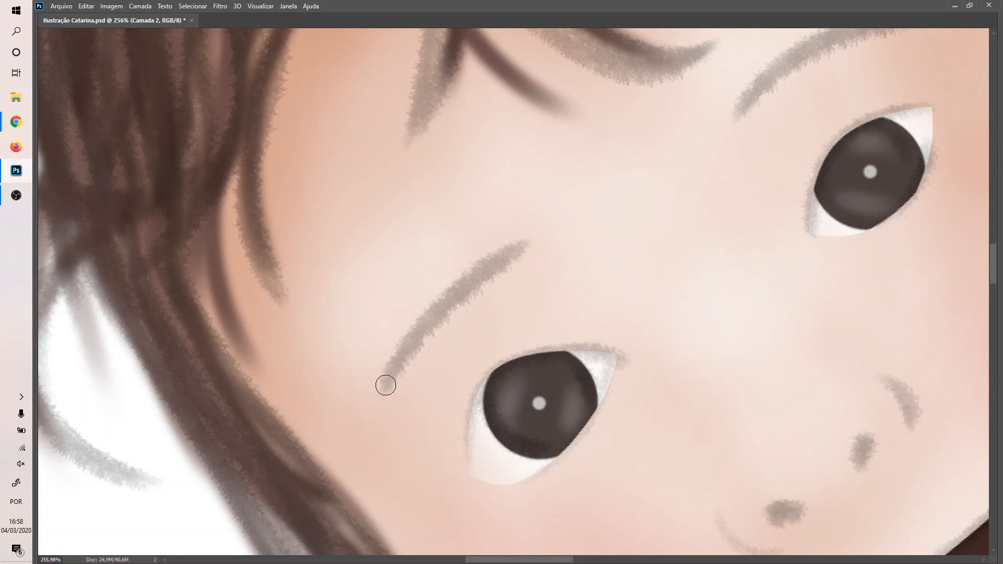
pyautogui.moveTo(386, 385); pyautogui.dragTo(514, 256)
pyautogui.hotkey('ctrl', 'z')
pyautogui.moveTo(389, 371); pyautogui.dragTo(526, 253)
pyautogui.hotkey('ctrl', 'z')
pyautogui.moveTo(381, 387)
pyautogui.mouseDown()
pyautogui.moveTo(468, 284)
pyautogui.moveTo(527, 248)
pyautogui.mouseUp()
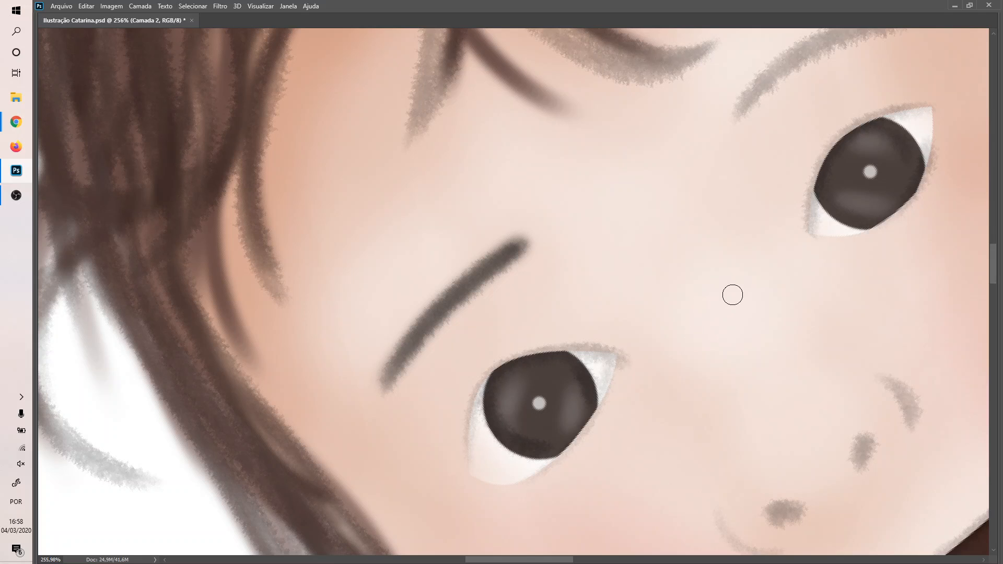
# - Paint the right-hand eyebrow over the sketch with the soft black brush, redoing the stroke until it reaches the sketch's outer end
pyautogui.scroll(4, 825, 215)
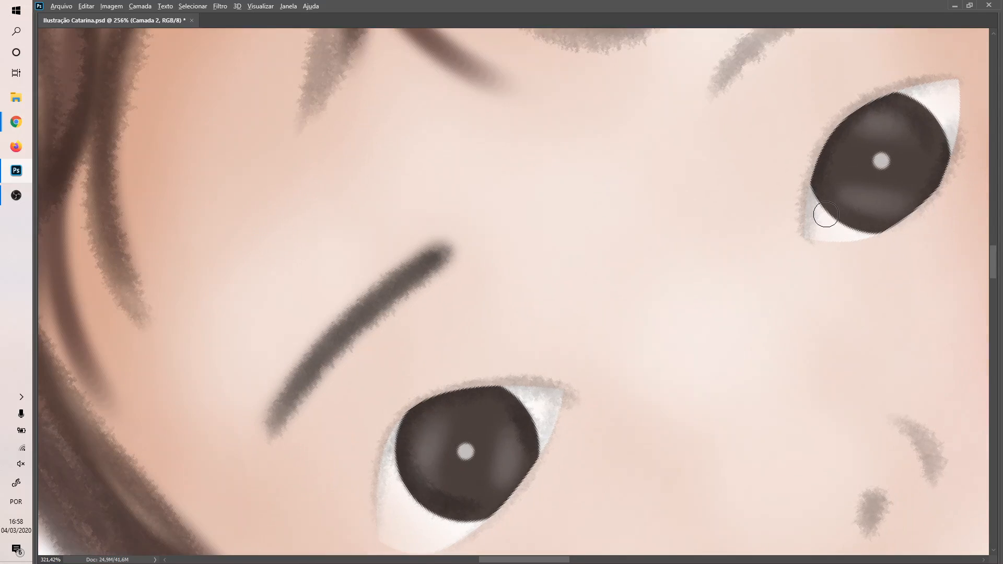
pyautogui.scroll(-2, 825, 215)
pyautogui.hscroll(2, 857, 160)
pyautogui.hscroll(3, 856, 167)
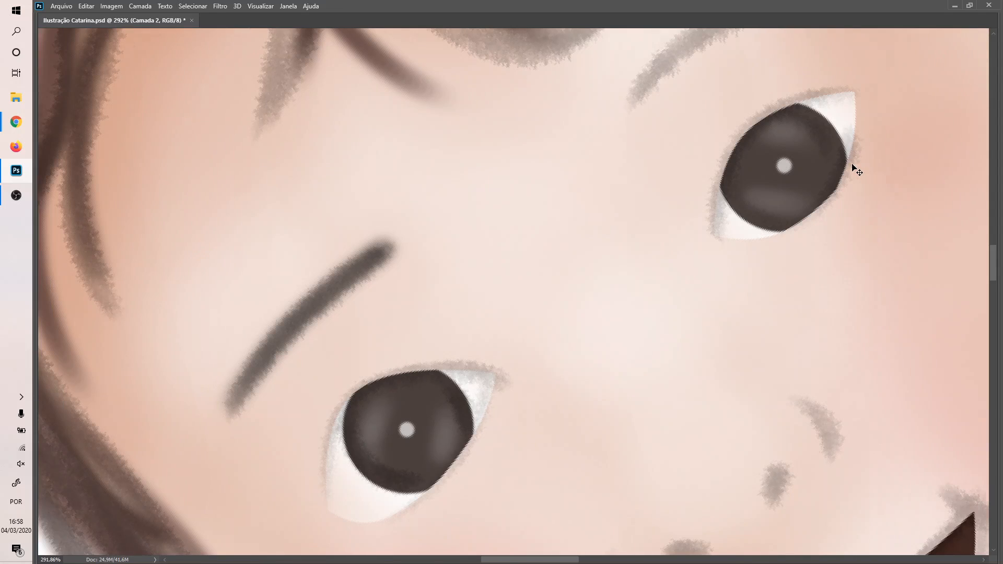
pyautogui.scroll(6, 851, 170)
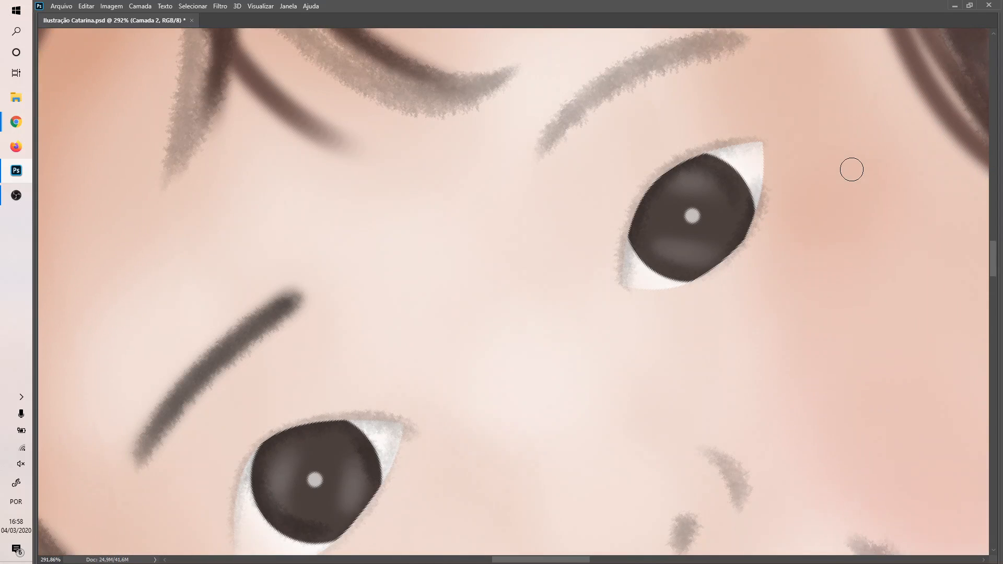
pyautogui.scroll(-1, 851, 169)
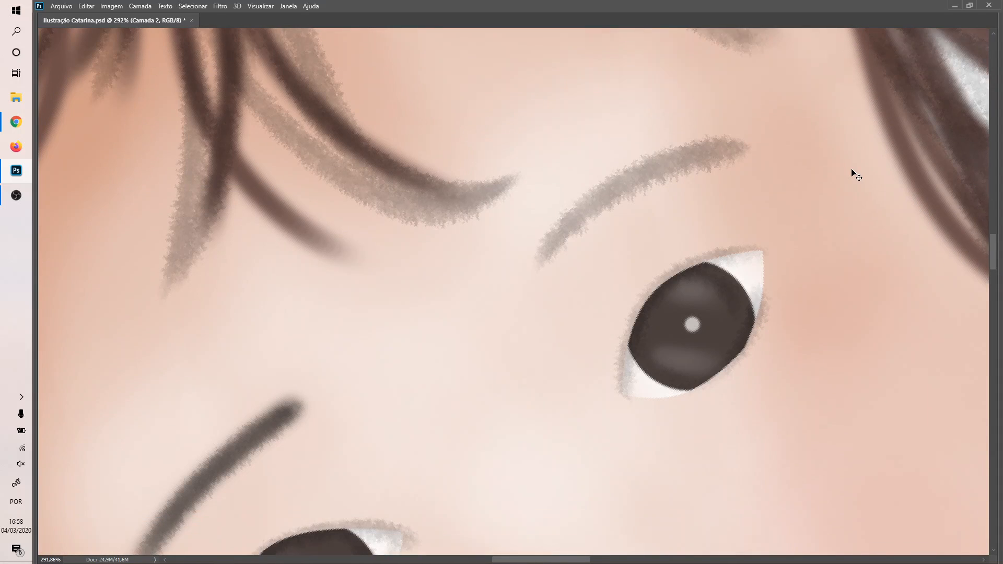
pyautogui.hscroll(-1, 851, 170)
pyautogui.hscroll(2, 851, 170)
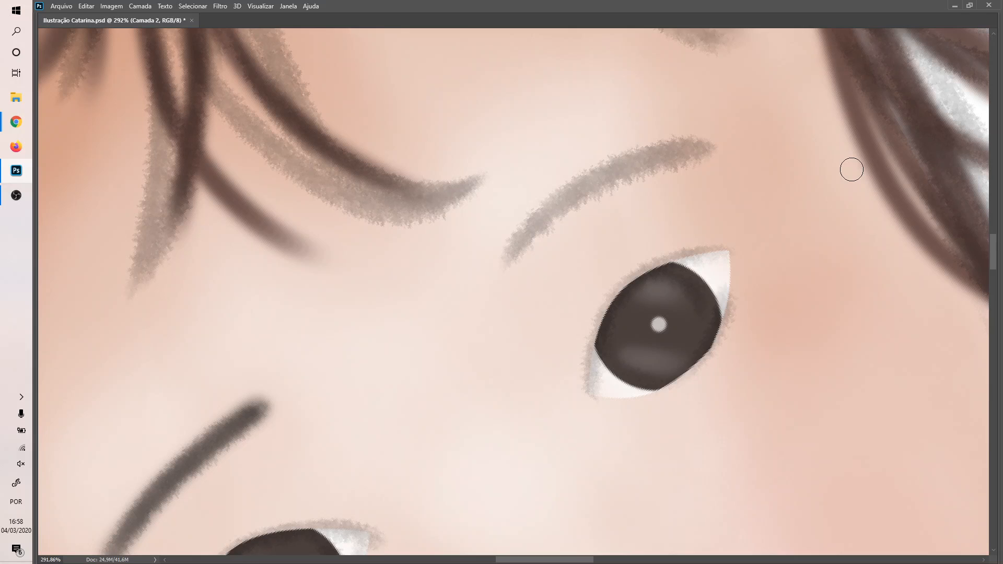
pyautogui.moveTo(506, 253)
pyautogui.mouseDown()
pyautogui.moveTo(610, 188)
pyautogui.moveTo(696, 160)
pyautogui.mouseUp()
pyautogui.hotkey('ctrl', 'z')
pyautogui.moveTo(507, 254)
pyautogui.mouseDown()
pyautogui.moveTo(574, 201)
pyautogui.moveTo(696, 159)
pyautogui.mouseUp()
pyautogui.hotkey('ctrl', 'z')
pyautogui.moveTo(504, 253)
pyautogui.mouseDown()
pyautogui.moveTo(613, 171)
pyautogui.moveTo(709, 144)
pyautogui.mouseUp()
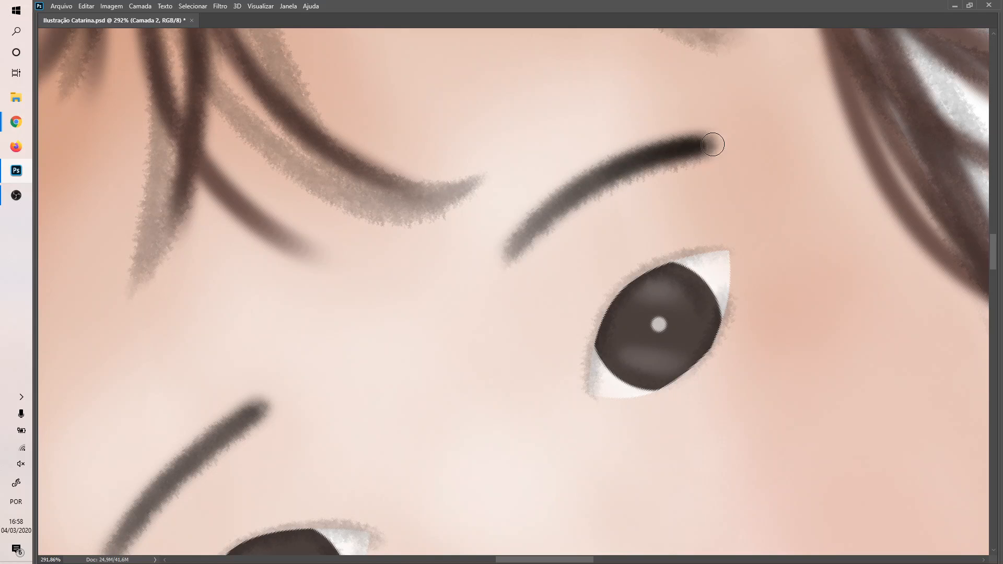
# - Hide the Traço sketch to check both eyebrows, and revert the history to before the two eyebrow strokes
pyautogui.scroll(-4, 722, 161)
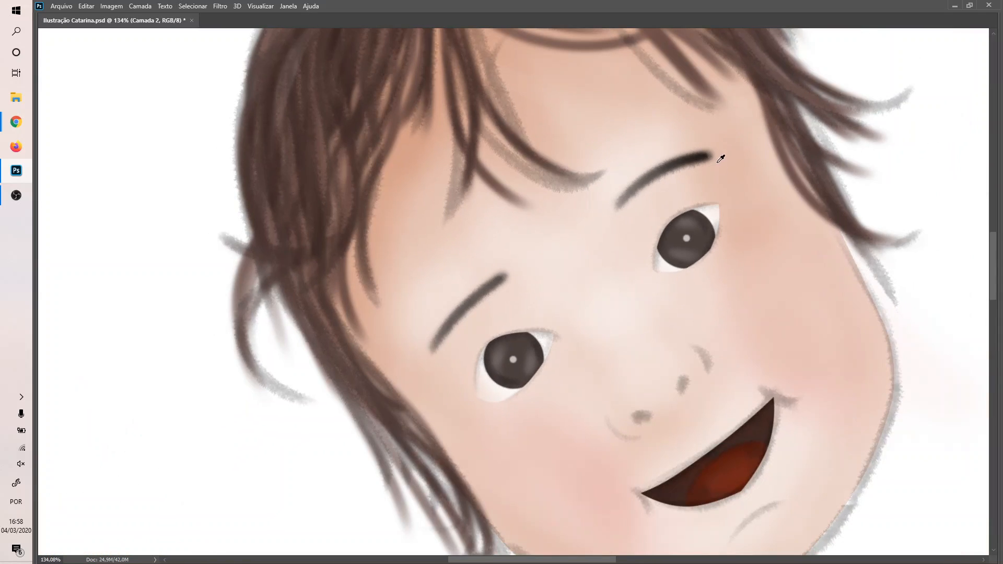
pyautogui.press('Tab')
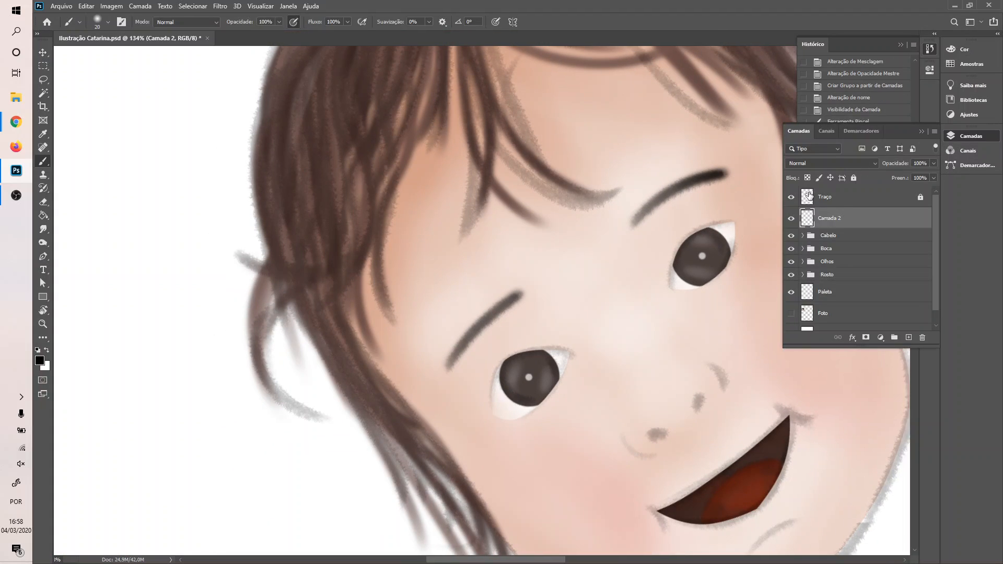
pyautogui.click(791, 197)
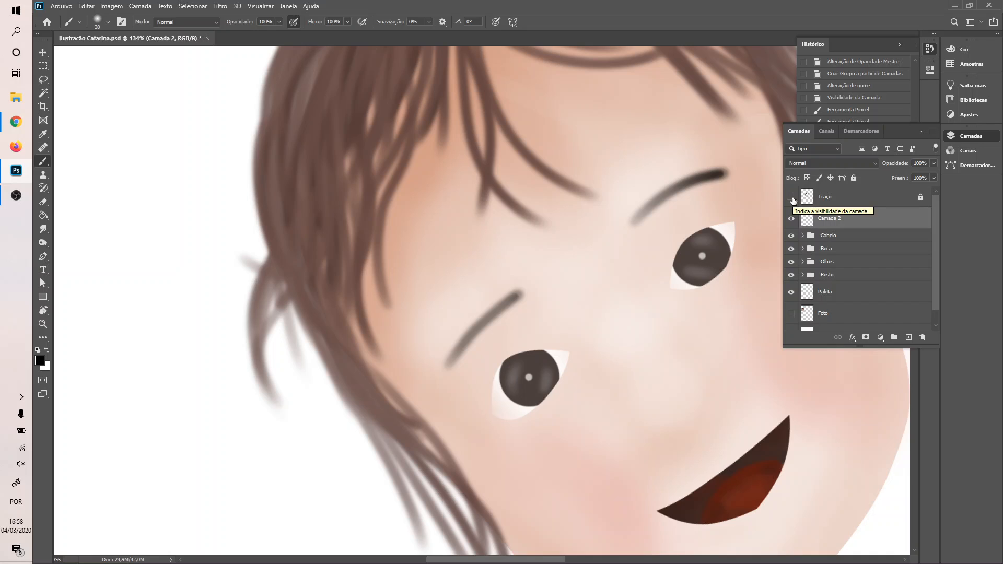
pyautogui.click(887, 47)
pyautogui.click(852, 120)
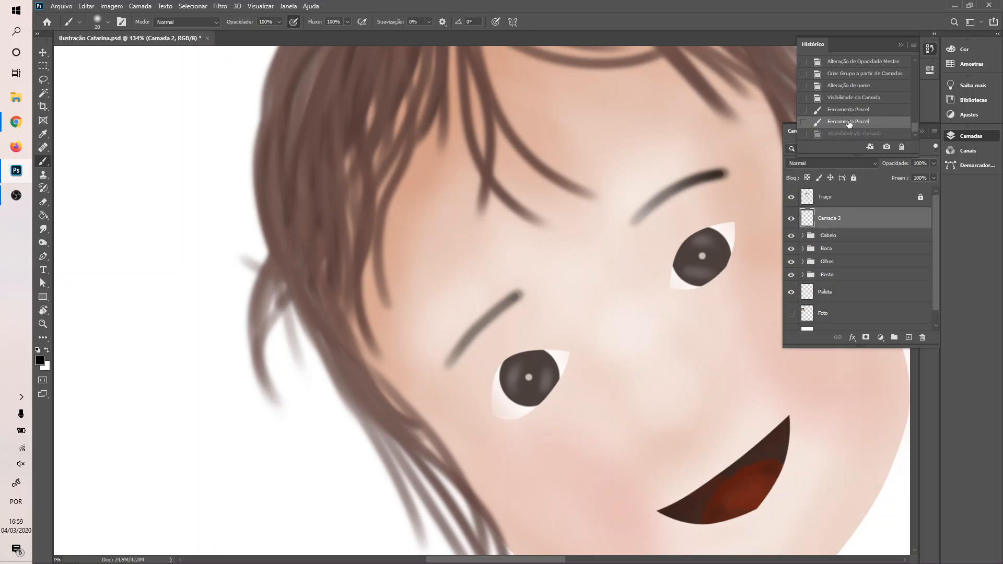
pyautogui.click(855, 111)
pyautogui.click(863, 97)
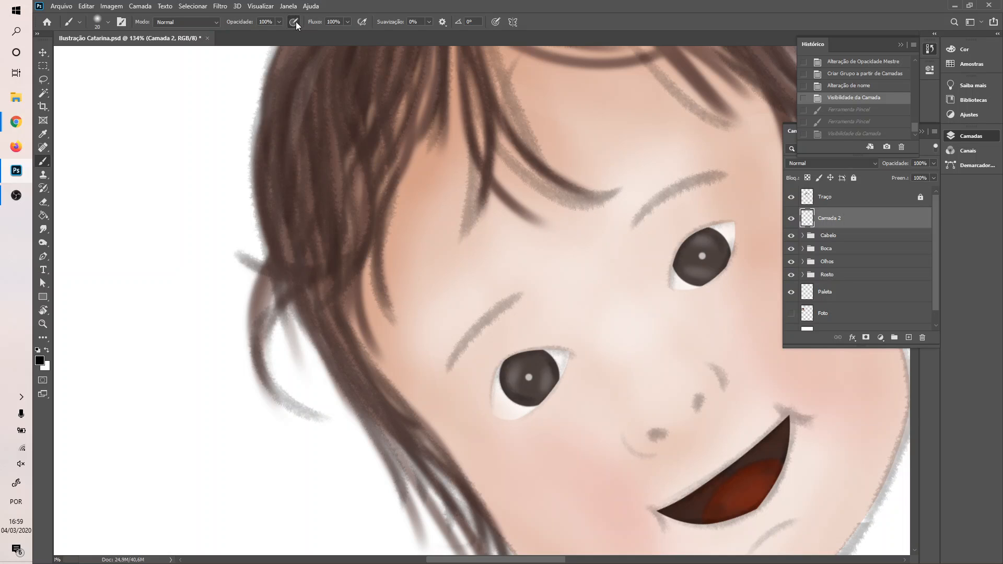
# - Select the Redondo duro - tamanho de pressão brush preset and try a test stroke near the left-hand eyebrow
pyautogui.click(100, 22)
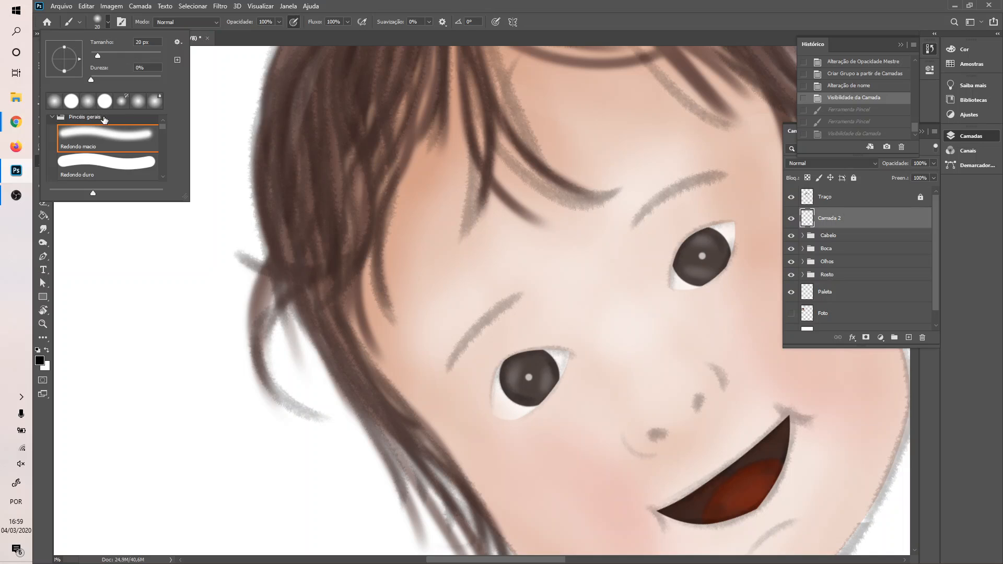
pyautogui.click(63, 118)
pyautogui.scroll(-2, 119, 135)
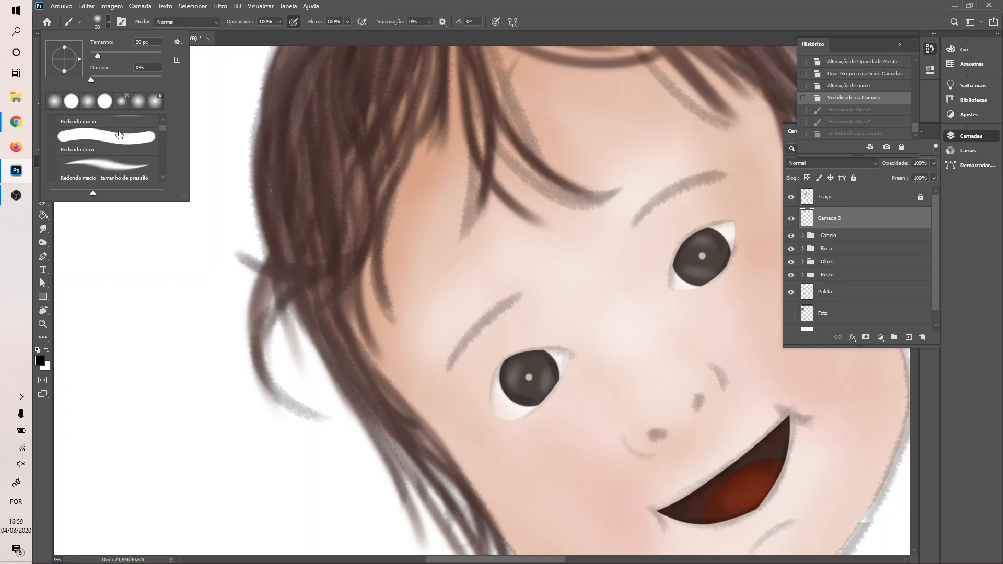
pyautogui.scroll(-3, 136, 157)
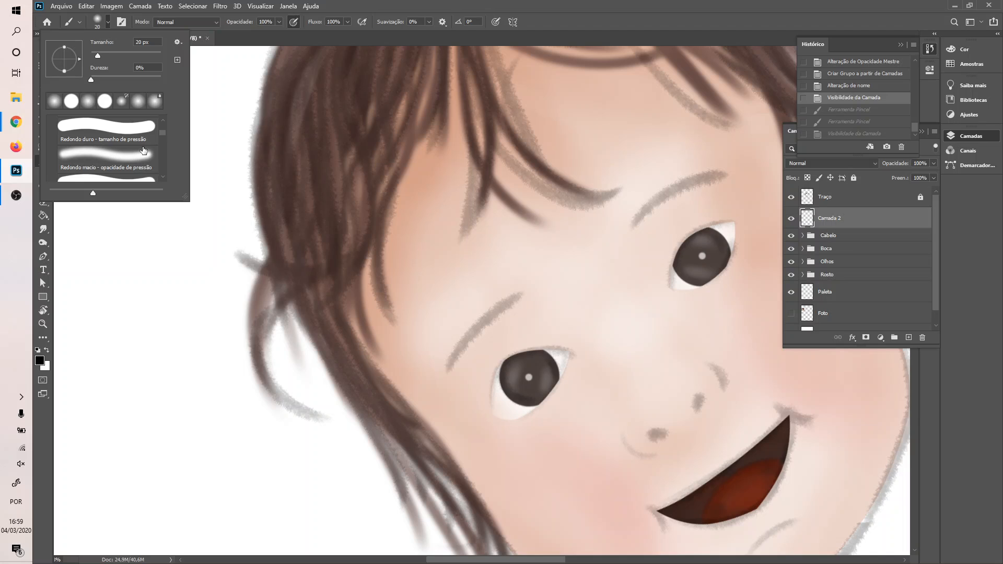
pyautogui.scroll(-1, 140, 153)
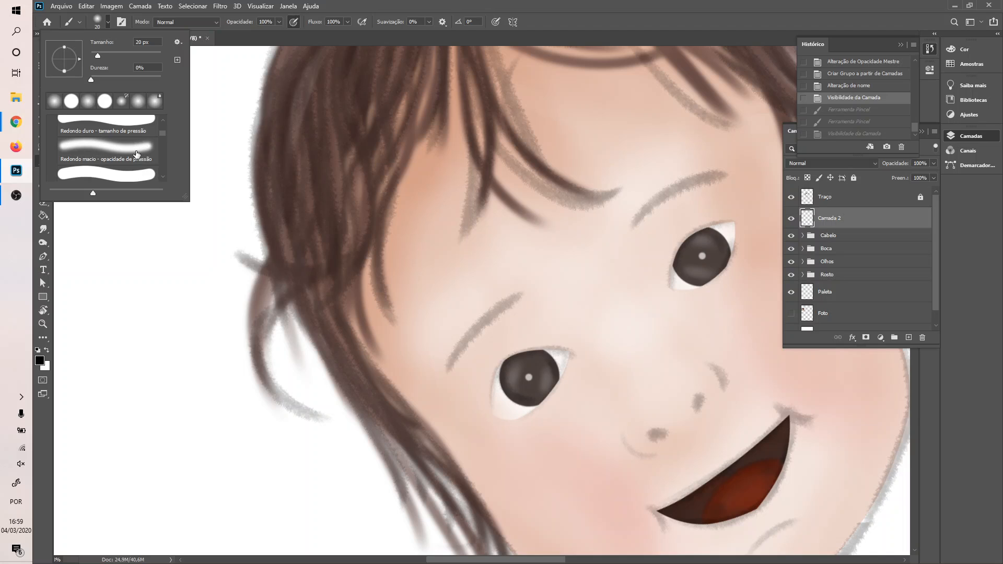
pyautogui.click(136, 124)
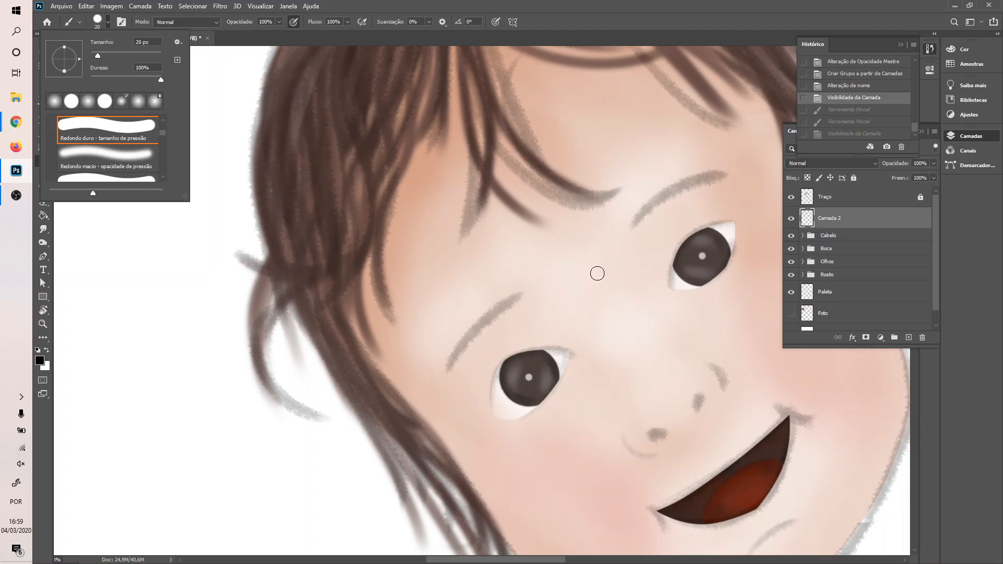
pyautogui.click(467, 322)
pyautogui.moveTo(486, 289)
pyautogui.mouseDown()
pyautogui.moveTo(546, 252)
pyautogui.moveTo(603, 244)
pyautogui.moveTo(624, 265)
pyautogui.moveTo(585, 334)
pyautogui.moveTo(598, 384)
pyautogui.moveTo(590, 408)
pyautogui.mouseUp()
pyautogui.hotkey('ctrl', 'z')
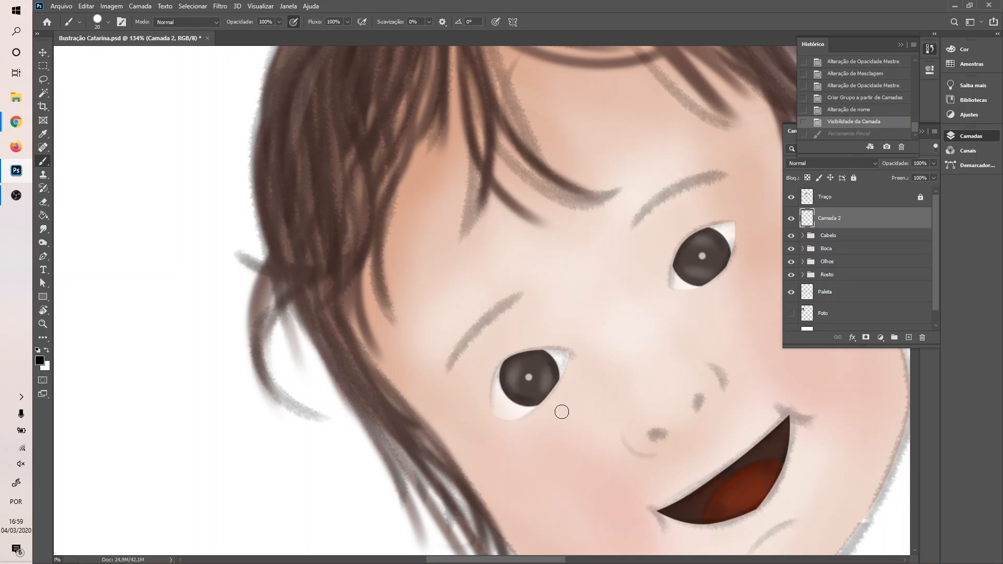
# - Paint the left-hand eyebrow on Camada 2 with one tapered black stroke along the sketch
pyautogui.scroll(5, 486, 342)
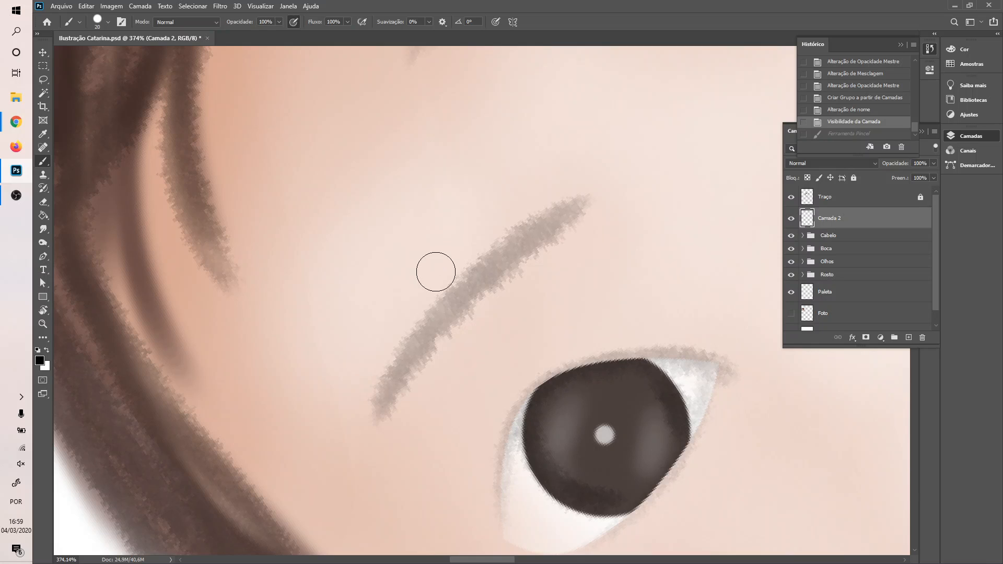
pyautogui.moveTo(375, 415)
pyautogui.mouseDown()
pyautogui.moveTo(490, 262)
pyautogui.moveTo(576, 211)
pyautogui.mouseUp()
pyautogui.hotkey('ctrl', 'z')
pyautogui.moveTo(379, 413); pyautogui.dragTo(590, 206)
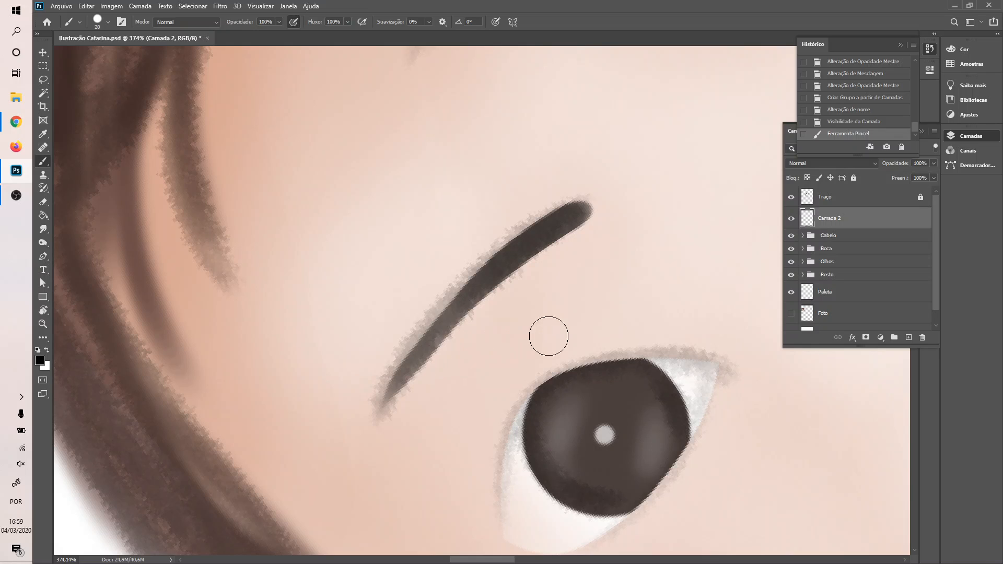
# - Paint the right-hand eyebrow on Camada 2 with one tapered black stroke from the sketch's outer end inward, redoing it until it follows the arch
pyautogui.scroll(-10, 658, 237)
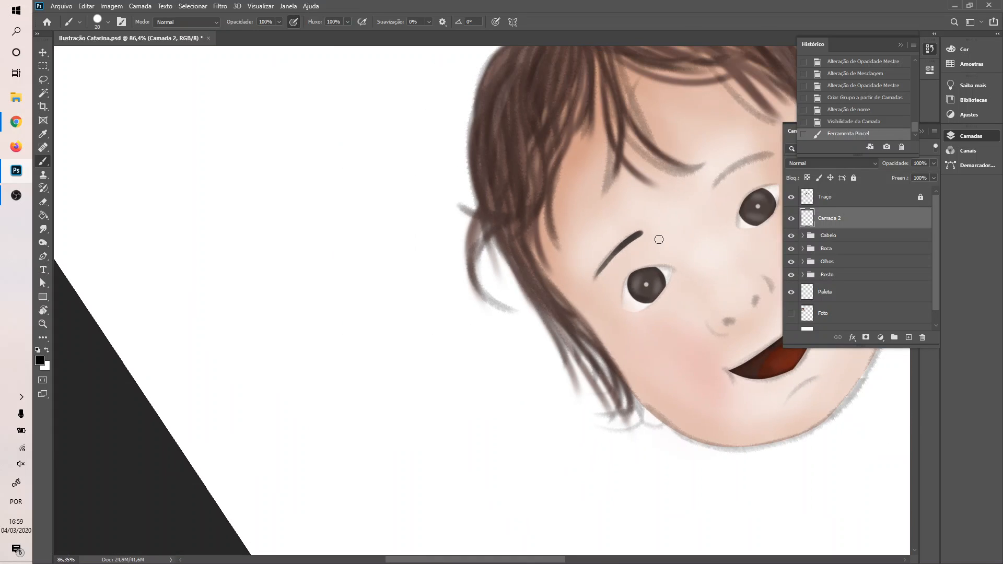
pyautogui.scroll(8, 642, 136)
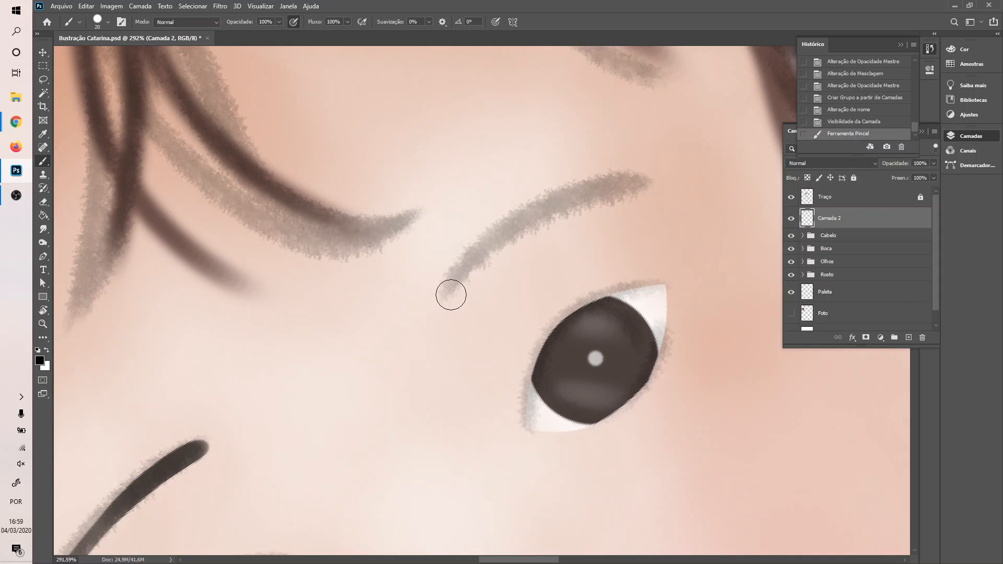
pyautogui.moveTo(450, 293); pyautogui.dragTo(586, 215)
pyautogui.hotkey('ctrl', 'z')
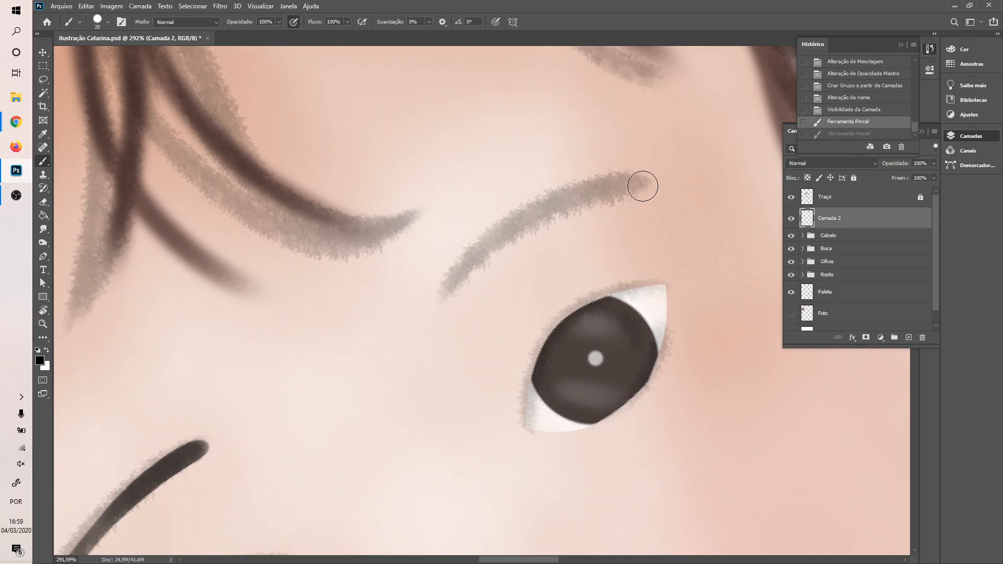
pyautogui.moveTo(585, 179)
pyautogui.mouseDown()
pyautogui.moveTo(478, 222)
pyautogui.moveTo(430, 265)
pyautogui.mouseUp()
pyautogui.hotkey('ctrl', 'z')
pyautogui.moveTo(634, 183)
pyautogui.mouseDown()
pyautogui.moveTo(525, 203)
pyautogui.moveTo(439, 264)
pyautogui.mouseUp()
pyautogui.hotkey('ctrl', 'z')
pyautogui.moveTo(645, 187)
pyautogui.mouseDown()
pyautogui.moveTo(534, 214)
pyautogui.moveTo(447, 281)
pyautogui.mouseUp()
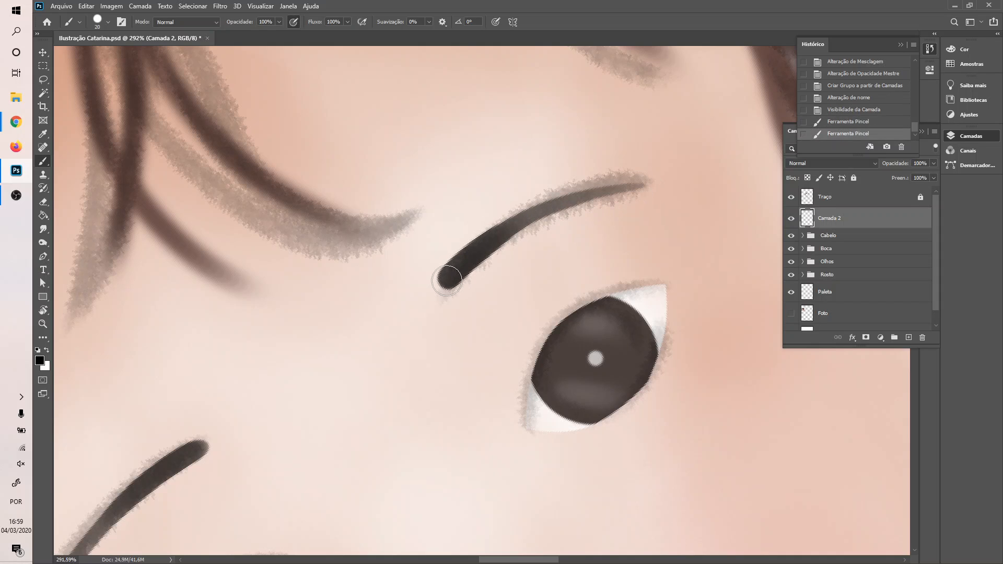
pyautogui.hotkey('ctrl', 'z')
pyautogui.moveTo(638, 180)
pyautogui.mouseDown()
pyautogui.moveTo(564, 194)
pyautogui.moveTo(494, 226)
pyautogui.mouseUp()
pyautogui.hotkey('ctrl', 'z')
pyautogui.moveTo(635, 180)
pyautogui.mouseDown()
pyautogui.moveTo(550, 194)
pyautogui.moveTo(446, 257)
pyautogui.mouseUp()
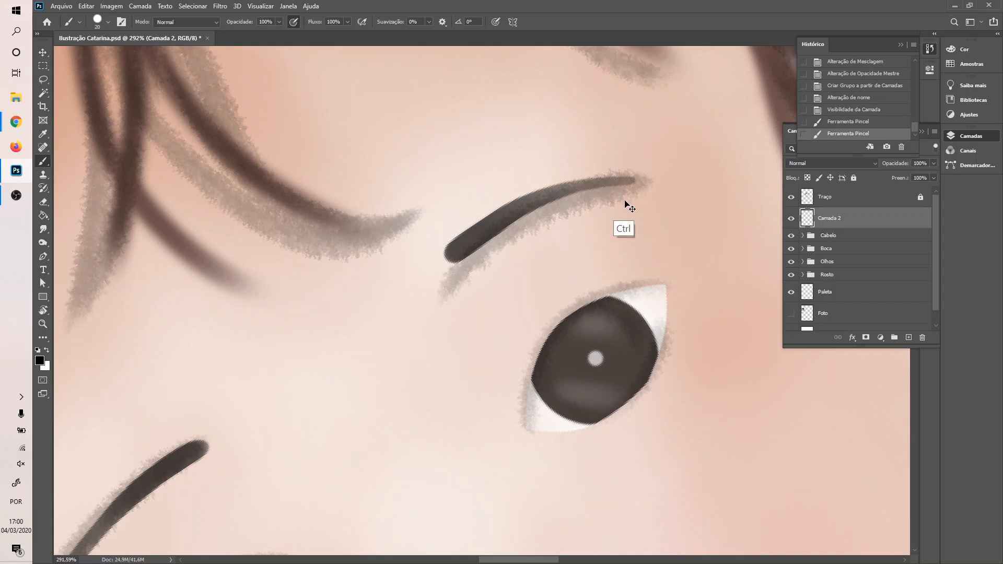
pyautogui.hotkey('ctrl', 'z')
pyautogui.moveTo(633, 173)
pyautogui.mouseDown()
pyautogui.moveTo(521, 219)
pyautogui.moveTo(454, 270)
pyautogui.mouseUp()
pyautogui.hotkey('ctrl', 'z')
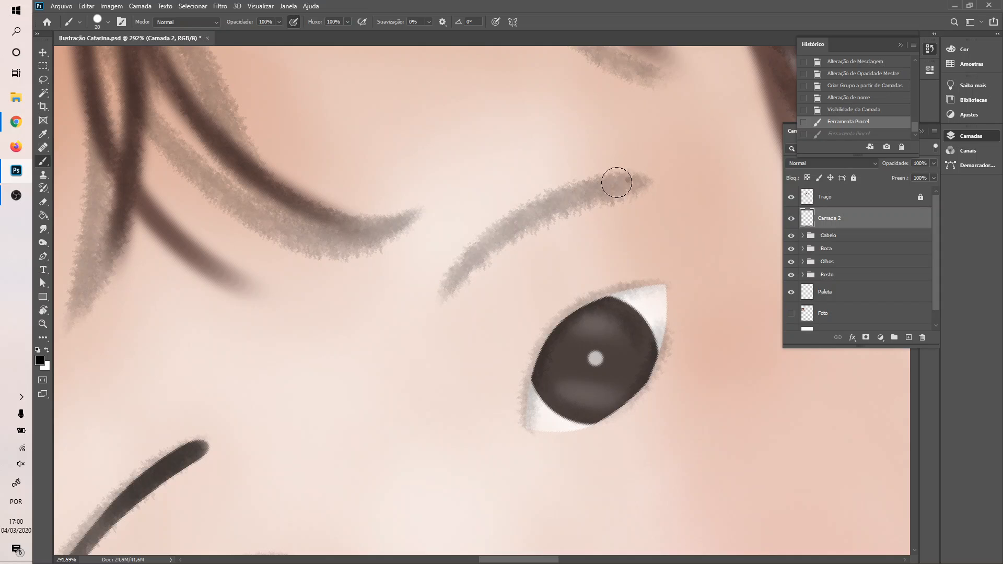
pyautogui.moveTo(630, 178)
pyautogui.mouseDown()
pyautogui.moveTo(556, 200)
pyautogui.moveTo(449, 270)
pyautogui.mouseUp()
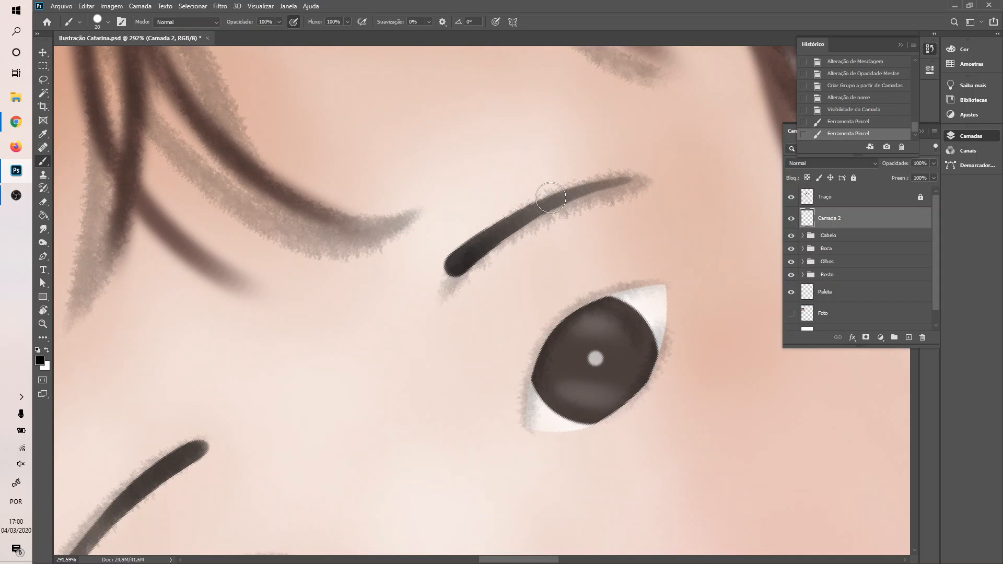
# - Hide the Traço sketch to compare both painted eyebrows on the face, and show the sketch again
pyautogui.click(791, 197)
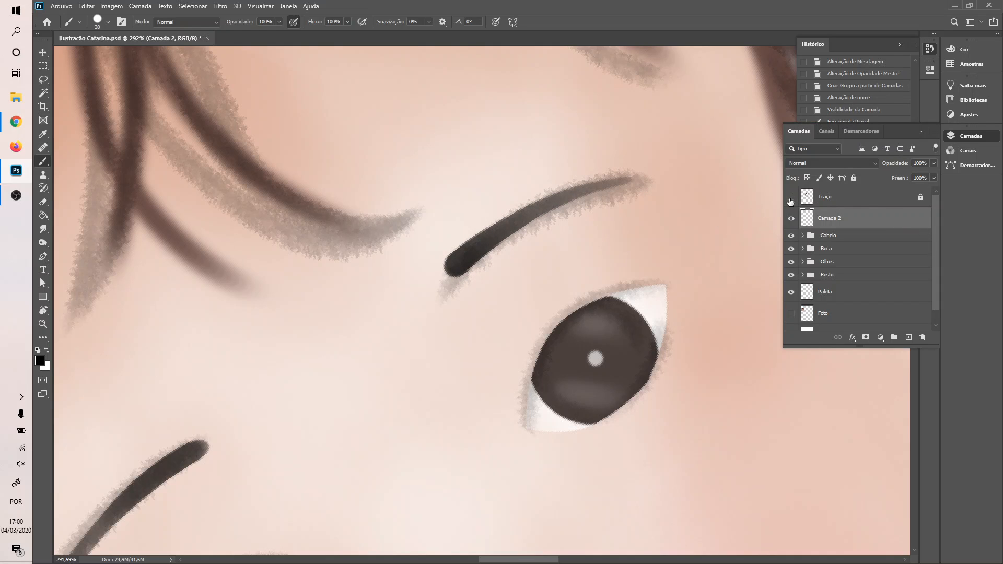
pyautogui.keyDown('alt'); pyautogui.scroll(-5, 742, 200); pyautogui.keyUp('alt')
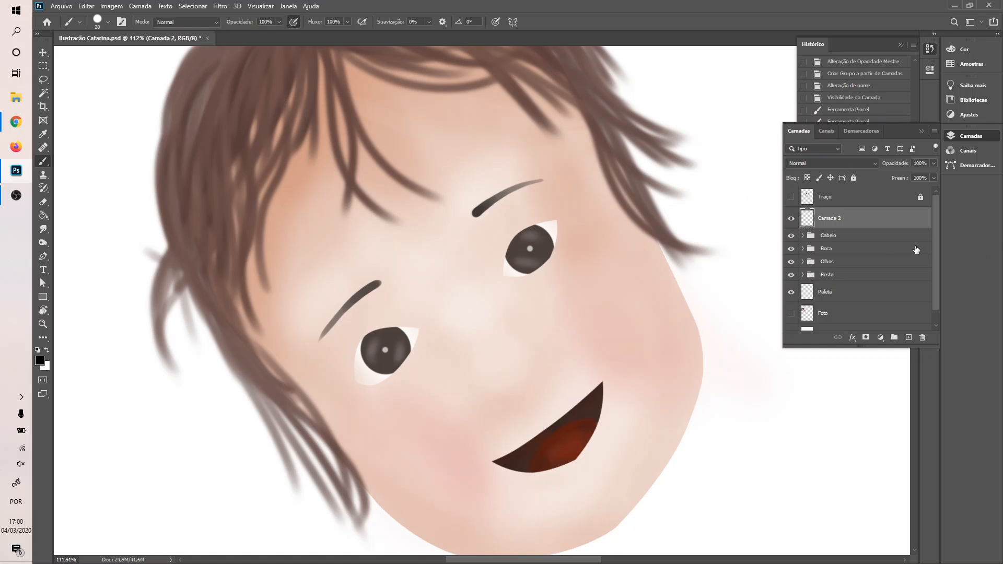
pyautogui.keyDown('alt'); pyautogui.scroll(3, 495, 243); pyautogui.keyUp('alt')
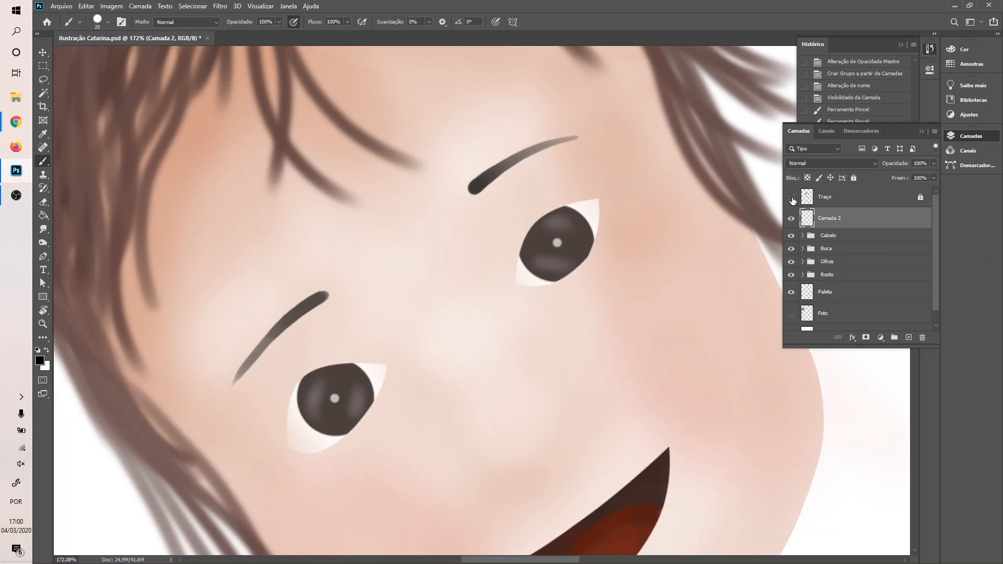
pyautogui.click(791, 197)
# - Try outlining the right-hand eye's upper and lower lids with the 20 px pressure-size brush, and undo the strokes
pyautogui.keyDown('alt'); pyautogui.scroll(4, 605, 230); pyautogui.keyUp('alt')
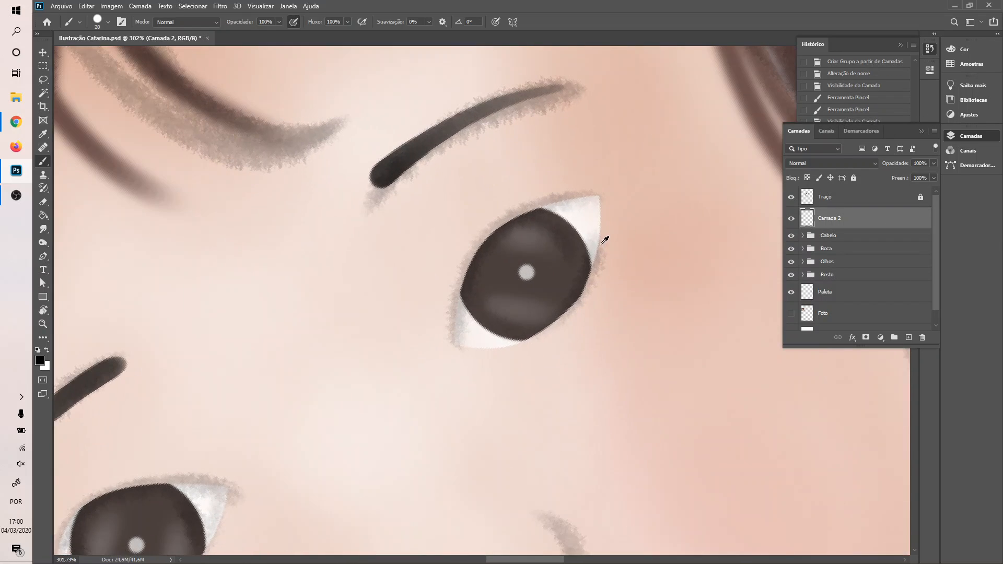
pyautogui.keyDown('alt'); pyautogui.scroll(1, 605, 240); pyautogui.keyUp('alt')
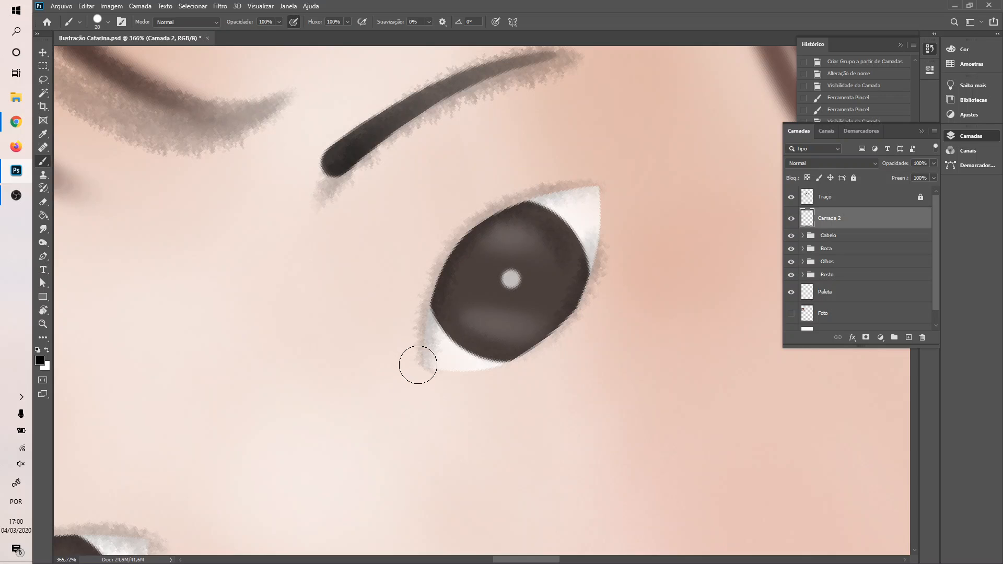
pyautogui.moveTo(421, 340)
pyautogui.mouseDown()
pyautogui.moveTo(472, 241)
pyautogui.moveTo(527, 194)
pyautogui.moveTo(593, 175)
pyautogui.mouseUp()
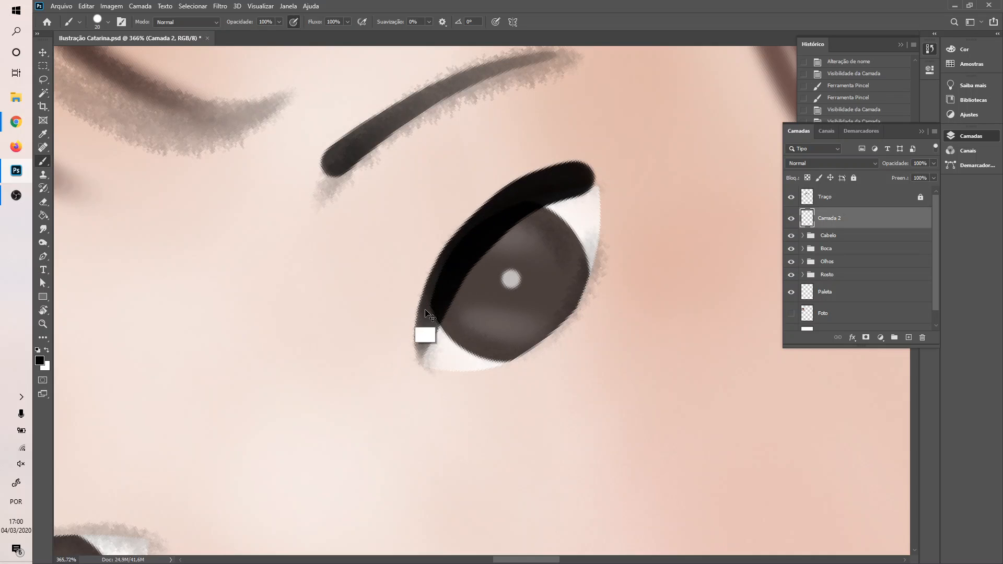
pyautogui.hotkey('ctrl', 'z')
pyautogui.moveTo(421, 320)
pyautogui.mouseDown()
pyautogui.moveTo(452, 263)
pyautogui.moveTo(499, 215)
pyautogui.moveTo(545, 188)
pyautogui.moveTo(608, 179)
pyautogui.mouseUp()
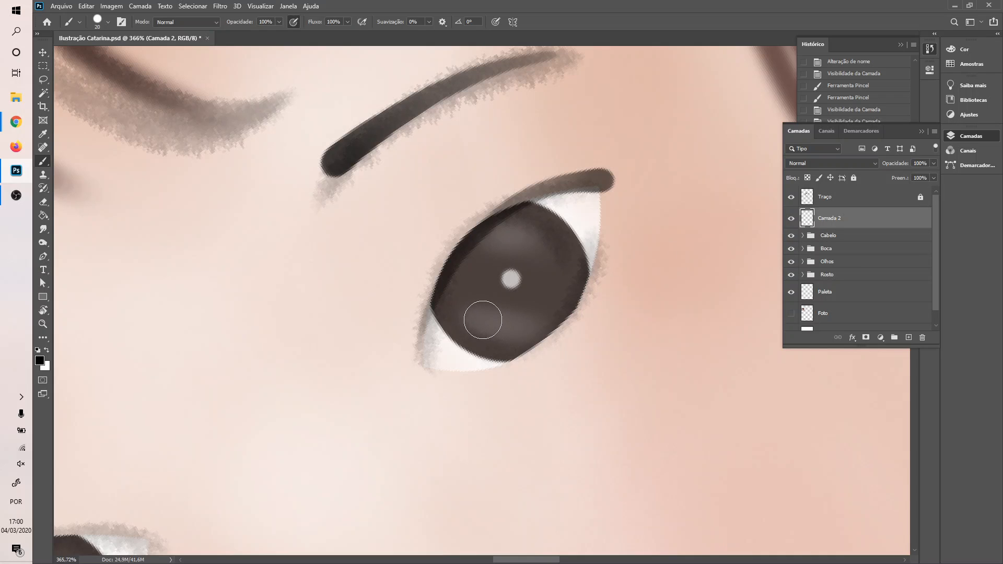
pyautogui.hotkey('ctrl', 'z')
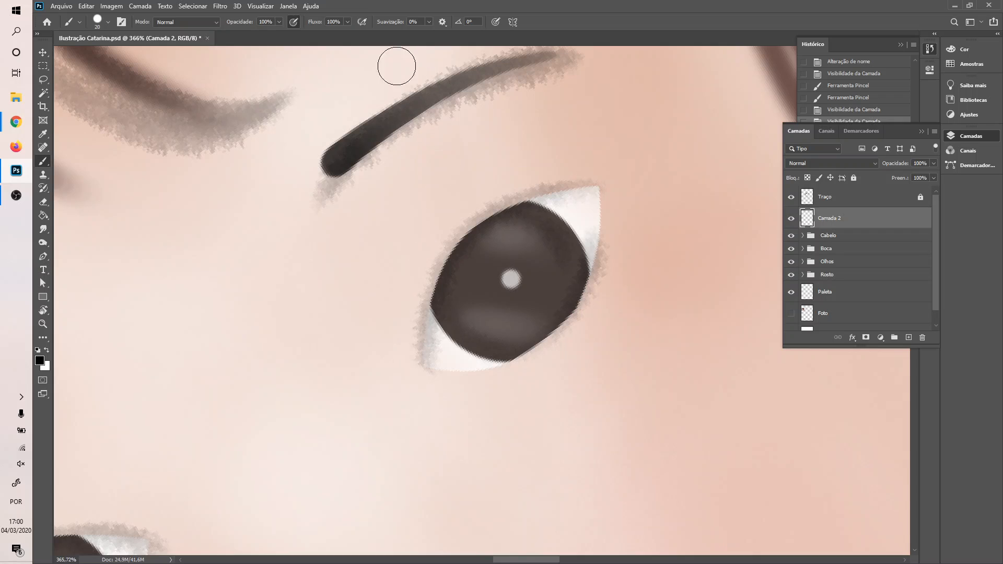
pyautogui.moveTo(412, 355)
pyautogui.mouseDown()
pyautogui.moveTo(442, 283)
pyautogui.moveTo(471, 244)
pyautogui.moveTo(515, 207)
pyautogui.moveTo(604, 189)
pyautogui.mouseUp()
pyautogui.moveTo(432, 365)
pyautogui.mouseDown()
pyautogui.moveTo(520, 348)
pyautogui.moveTo(561, 312)
pyautogui.moveTo(605, 256)
pyautogui.moveTo(624, 187)
pyautogui.mouseUp()
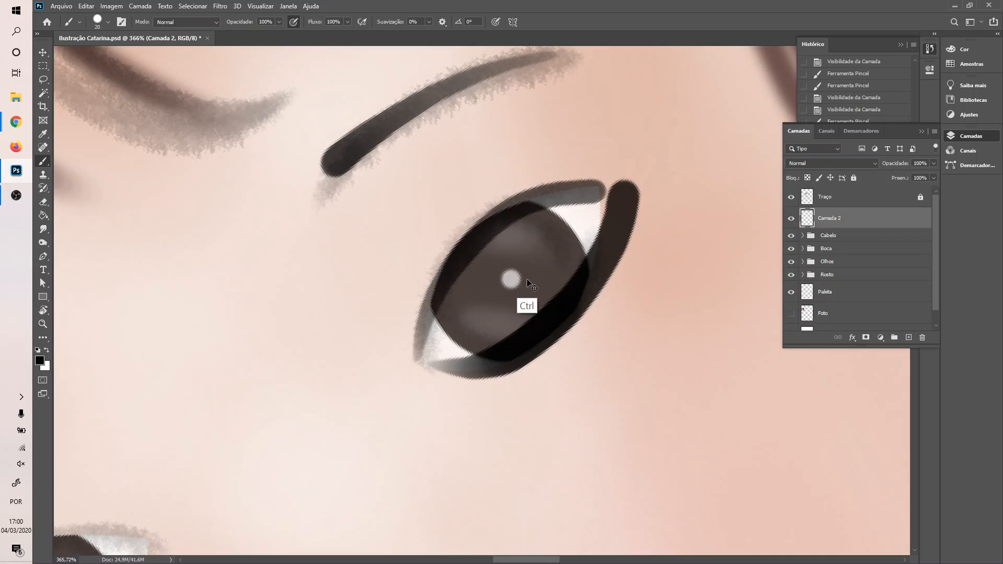
pyautogui.hotkey('ctrl', 'z')
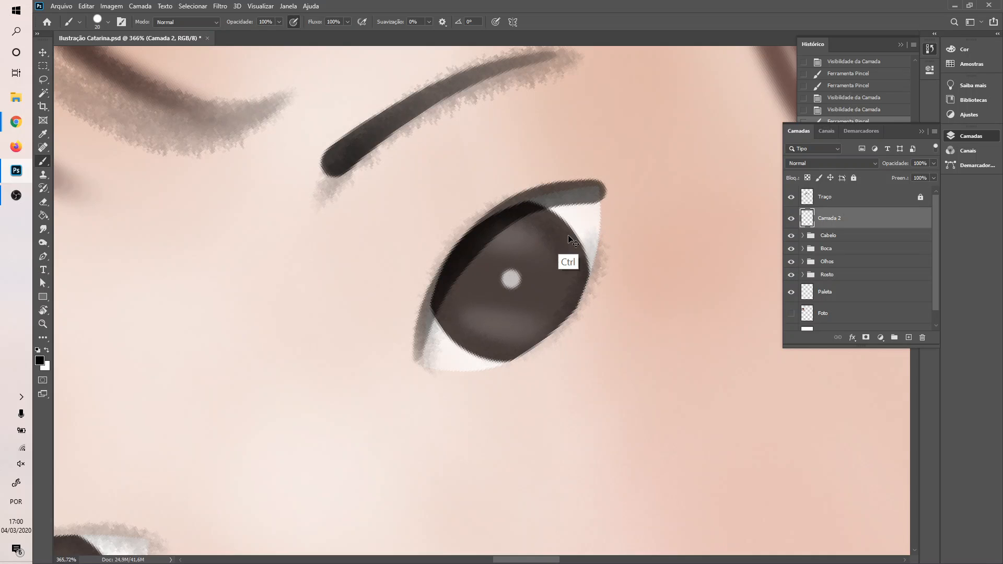
pyautogui.hotkey('ctrl', 'z')
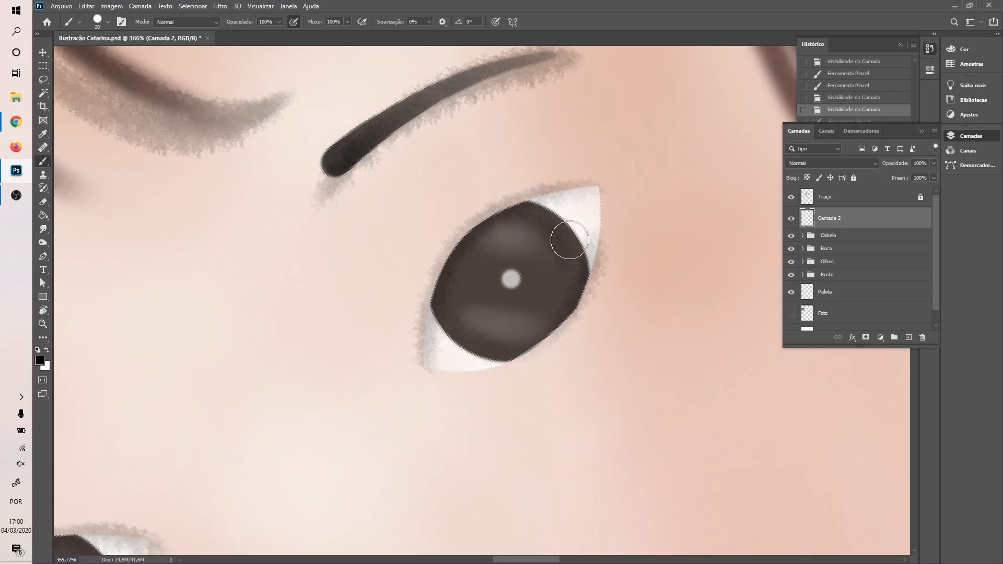
# - Browse the brush presets and select the Fluxo e opacidade de pressão redonda preset listed just before the Pincéis de Mídia a Seco folder
pyautogui.click(108, 22)
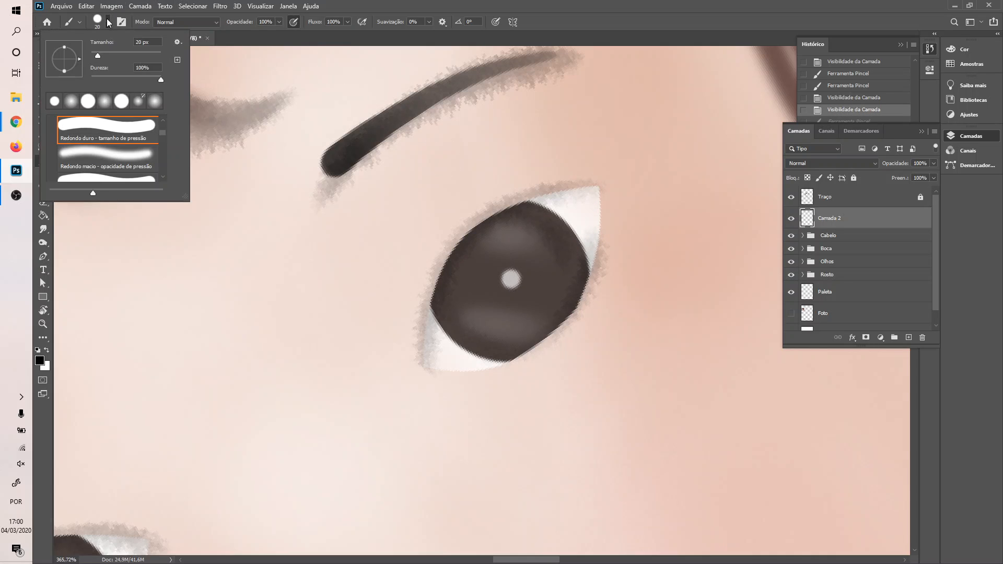
pyautogui.click(179, 43)
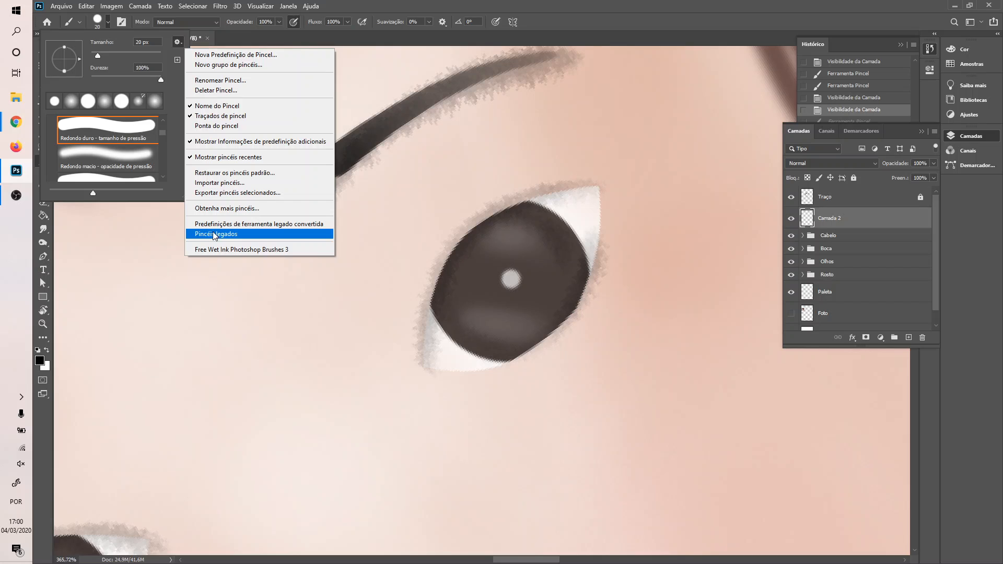
pyautogui.click(140, 131)
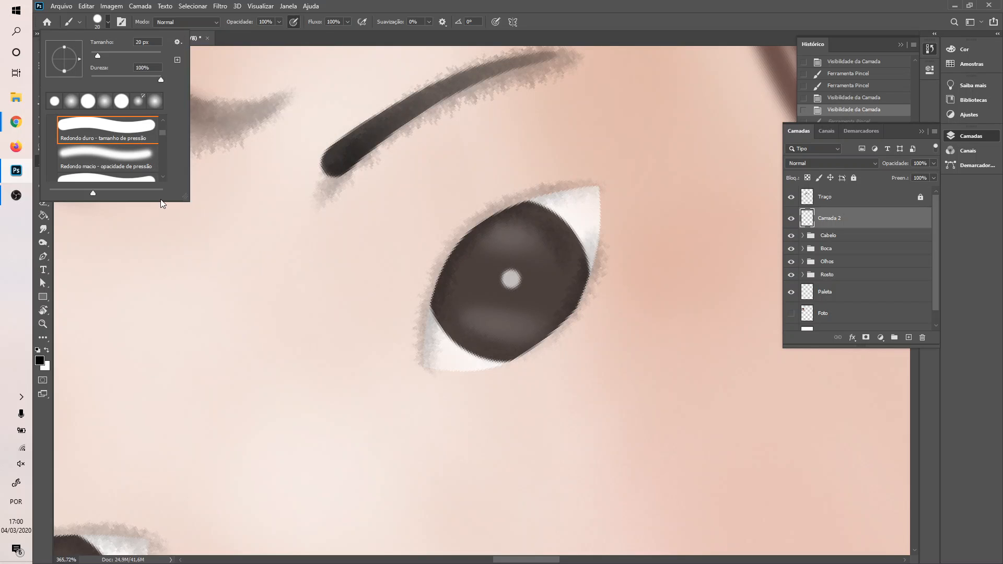
pyautogui.click(163, 178)
pyautogui.click(164, 179)
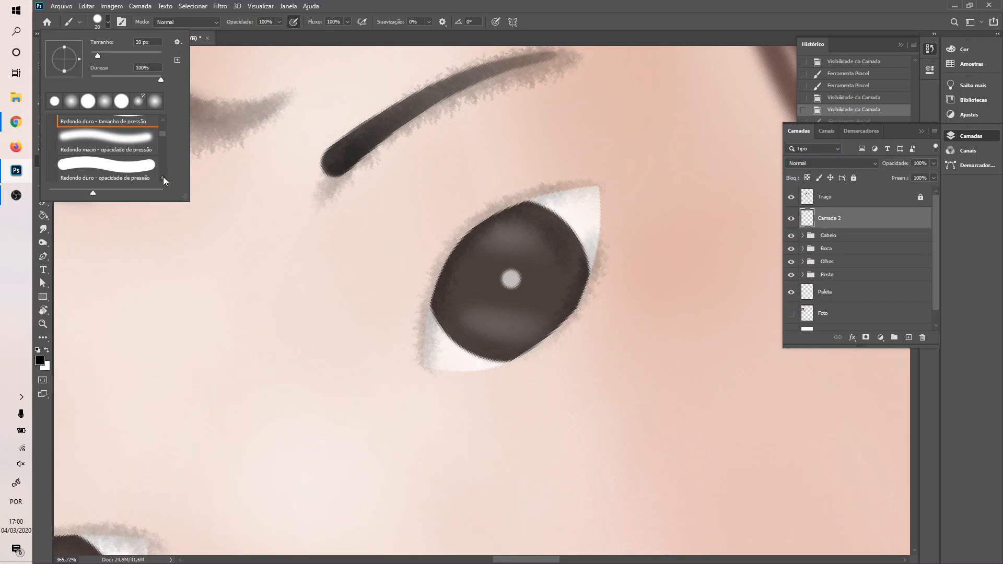
pyautogui.click(164, 178)
pyautogui.click(165, 177)
pyautogui.click(165, 178)
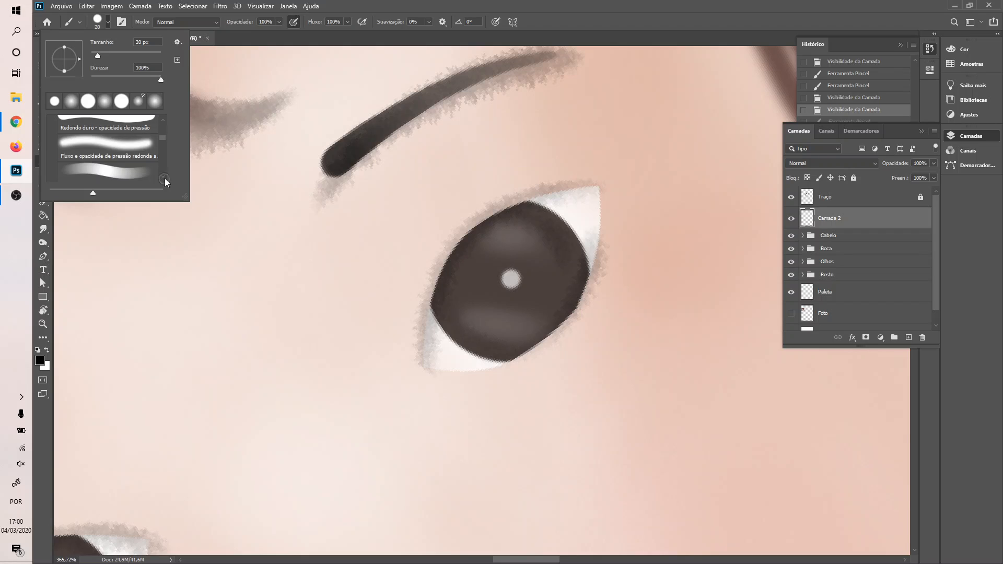
pyautogui.click(164, 178)
pyautogui.click(165, 177)
pyautogui.click(165, 177)
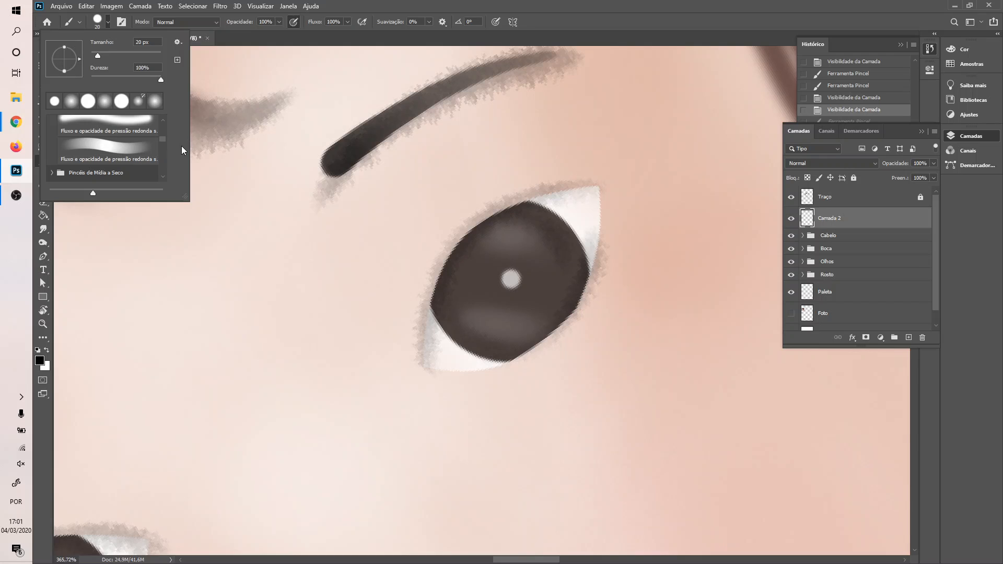
pyautogui.click(131, 150)
# - Try the round pressure opacity and flow brush along the right-hand eye's upper lid, and undo the test strokes
pyautogui.moveTo(410, 364)
pyautogui.mouseDown()
pyautogui.moveTo(453, 286)
pyautogui.moveTo(494, 237)
pyautogui.mouseUp()
pyautogui.hotkey('ctrl', 'z')
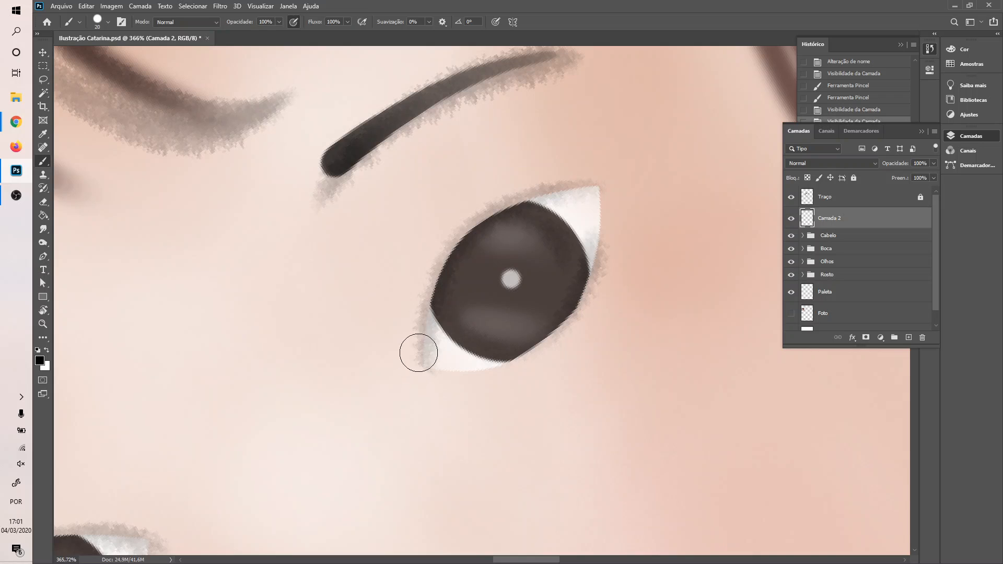
pyautogui.moveTo(416, 352)
pyautogui.mouseDown()
pyautogui.moveTo(436, 288)
pyautogui.moveTo(533, 220)
pyautogui.moveTo(595, 209)
pyautogui.mouseUp()
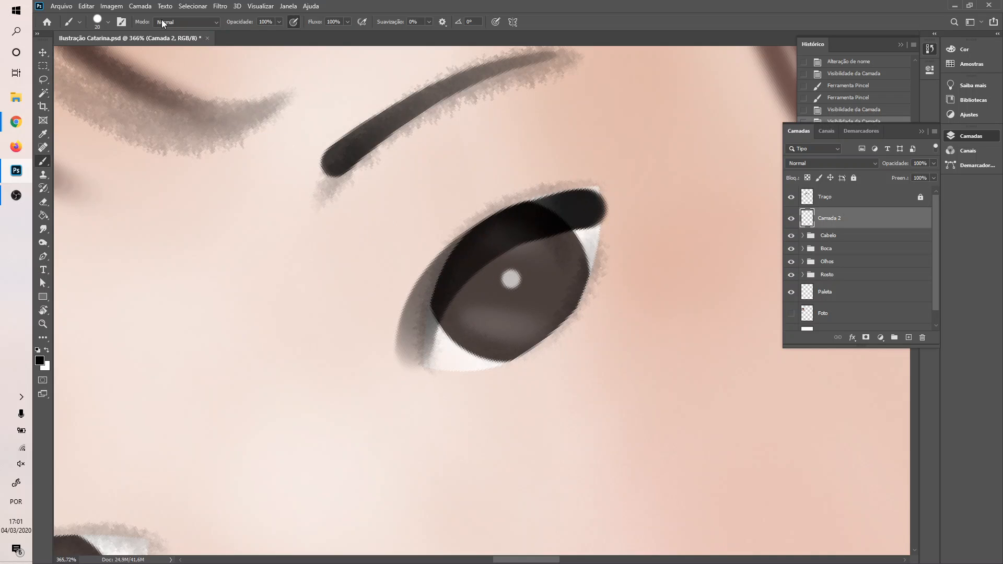
pyautogui.hotkey('ctrl', 'z')
pyautogui.hotkey('ctrl', 'z')
# - Select the Mais recente lápis de carvão 25 px brush preset from Pincéis de Mídia a Seco and set its size to 16 px
pyautogui.click(105, 23)
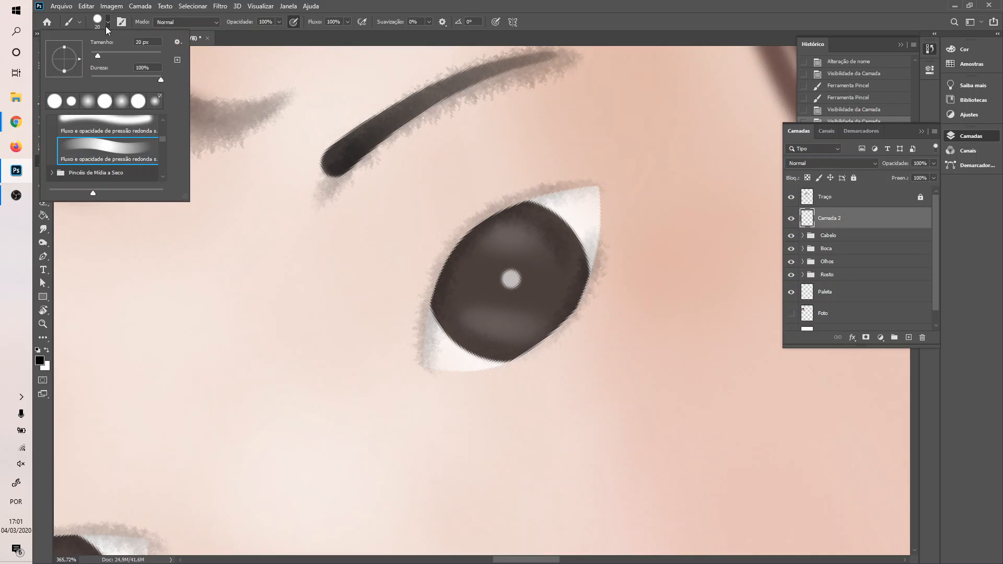
pyautogui.scroll(-1, 167, 176)
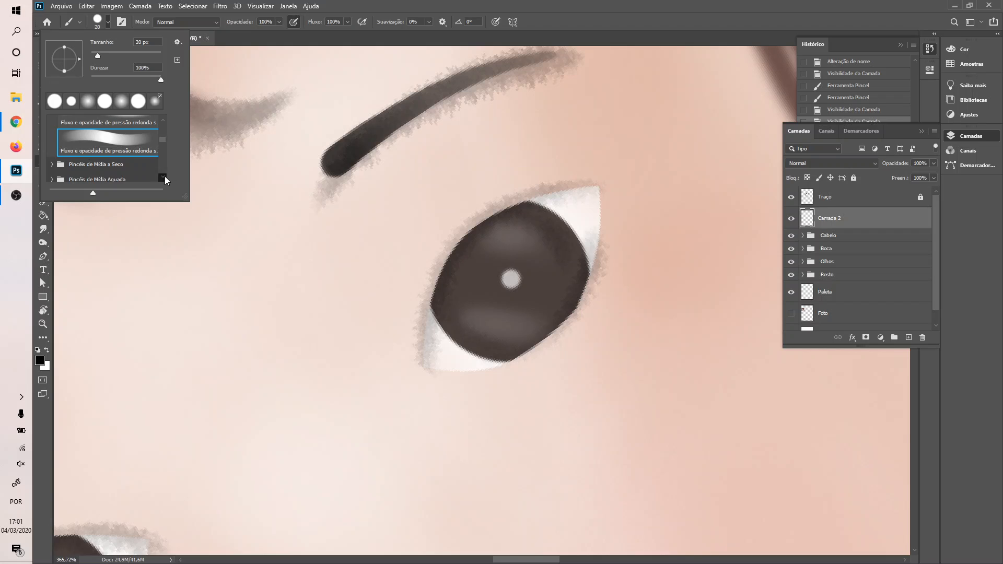
pyautogui.click(53, 164)
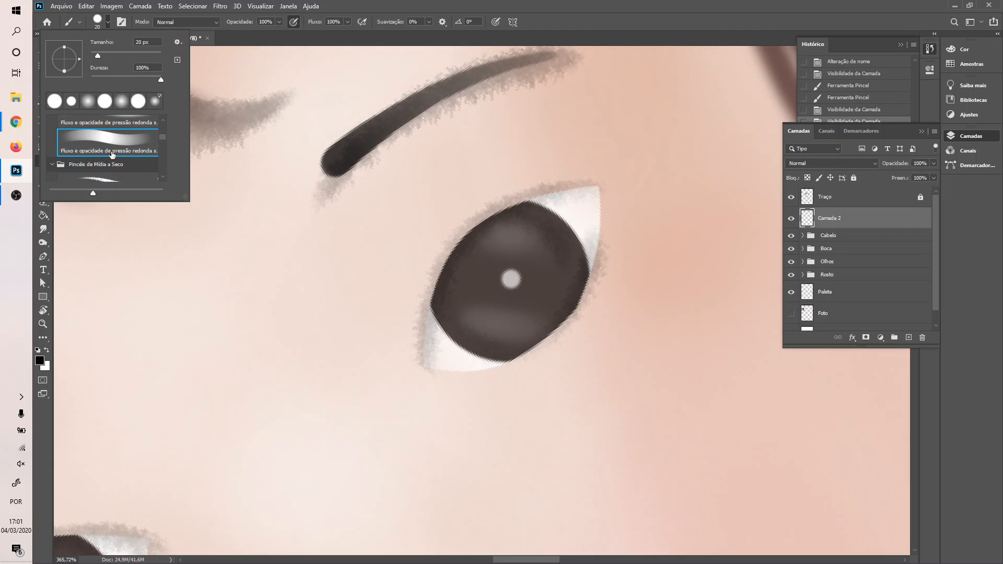
pyautogui.click(162, 178)
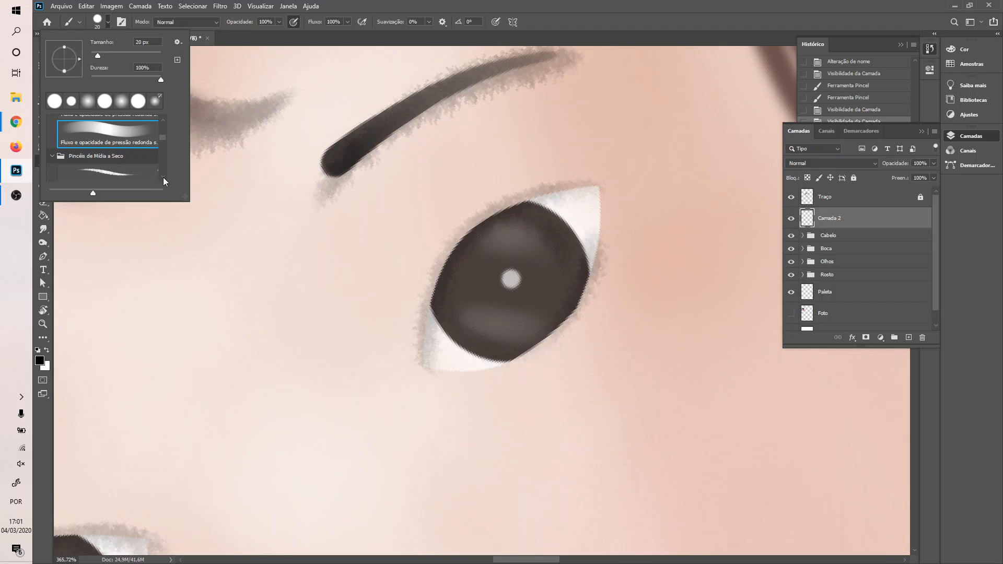
pyautogui.click(163, 177)
pyautogui.click(164, 178)
pyautogui.click(164, 178)
pyautogui.click(164, 178)
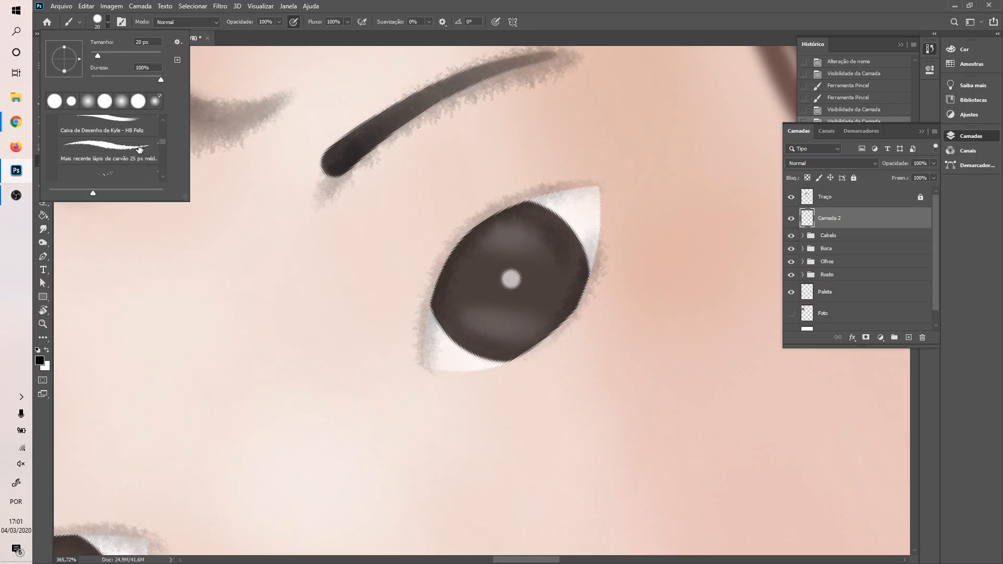
pyautogui.click(132, 150)
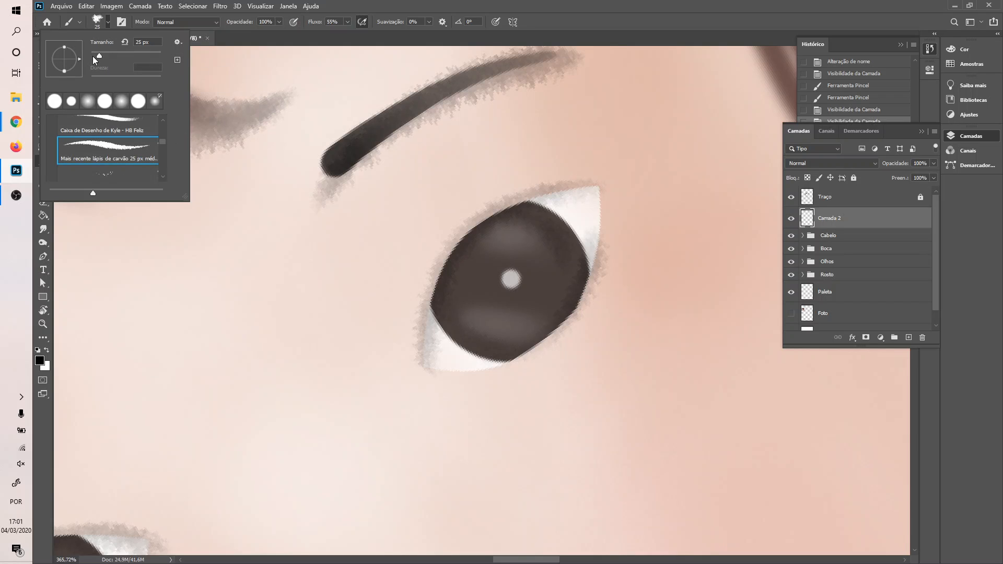
pyautogui.moveTo(96, 55); pyautogui.dragTo(94, 55)
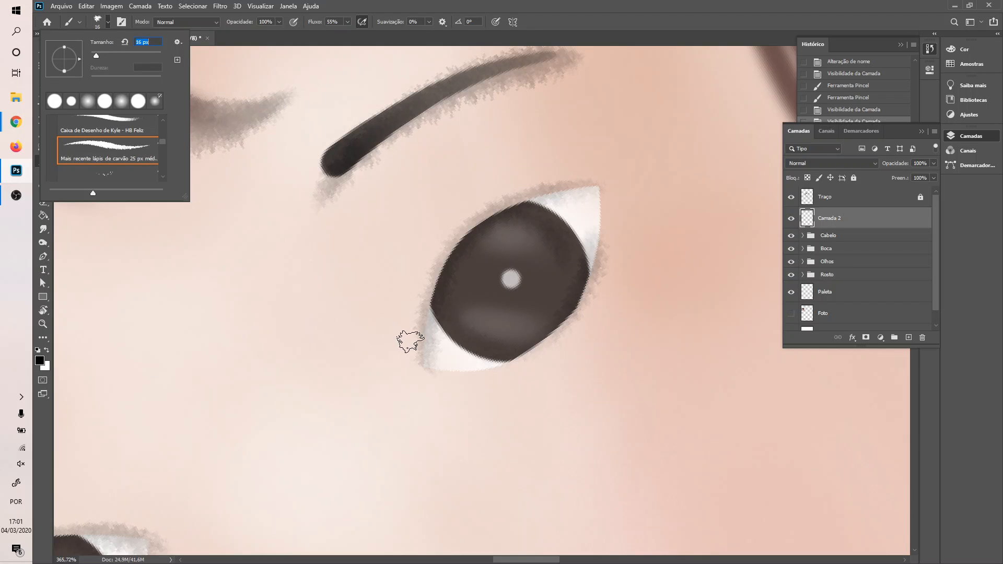
# - Paint the right-hand eye's upper lid line in black charcoal along the sketch, redoing the stroke to end at the outer corner
pyautogui.click(411, 349)
pyautogui.moveTo(412, 360)
pyautogui.mouseDown()
pyautogui.moveTo(453, 268)
pyautogui.moveTo(581, 175)
pyautogui.mouseUp()
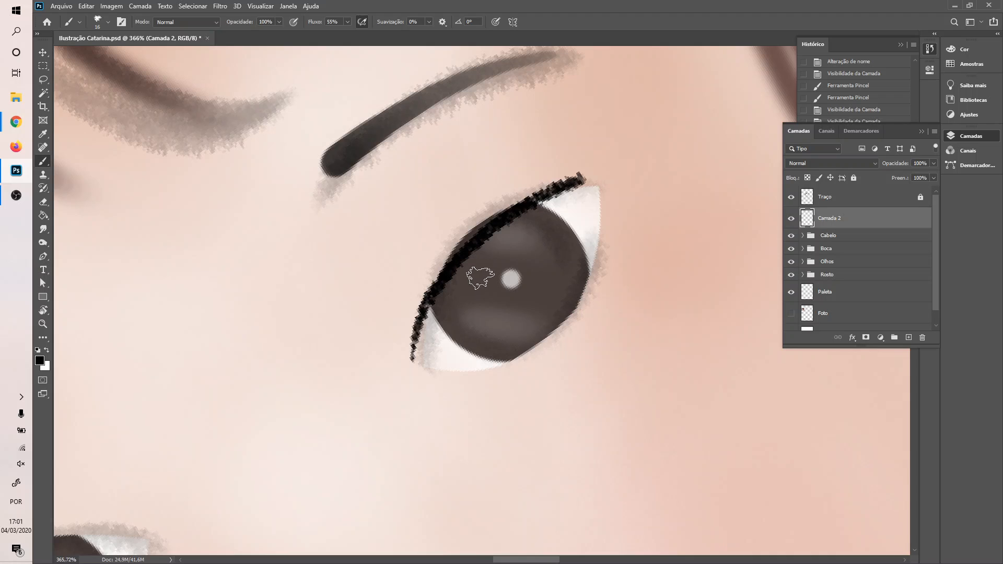
pyautogui.hotkey('ctrl', 'z')
pyautogui.moveTo(412, 360)
pyautogui.mouseDown()
pyautogui.moveTo(431, 296)
pyautogui.moveTo(478, 234)
pyautogui.moveTo(590, 186)
pyautogui.mouseUp()
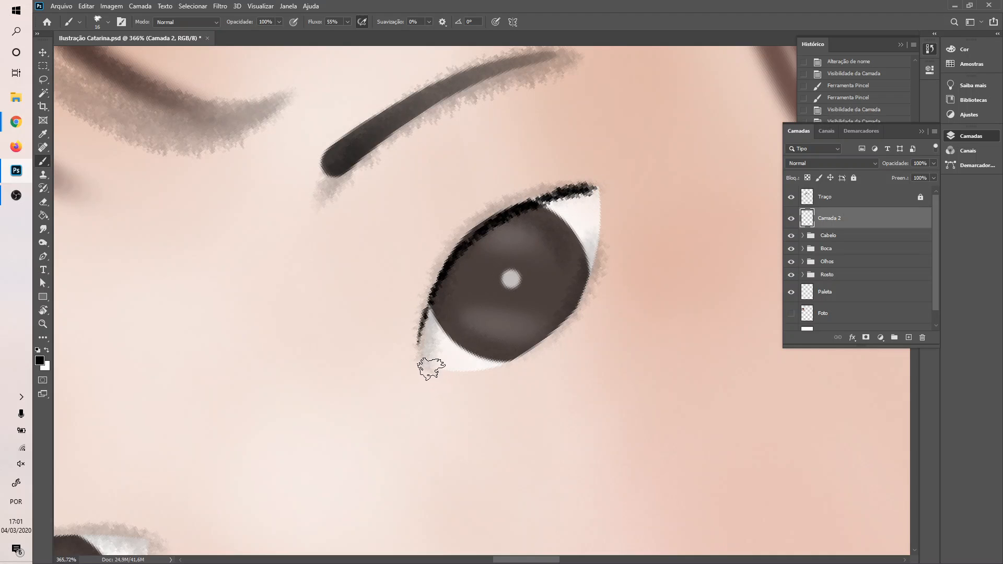
pyautogui.moveTo(434, 369)
pyautogui.mouseDown()
pyautogui.moveTo(490, 370)
pyautogui.moveTo(536, 342)
pyautogui.moveTo(594, 277)
pyautogui.moveTo(616, 206)
pyautogui.mouseUp()
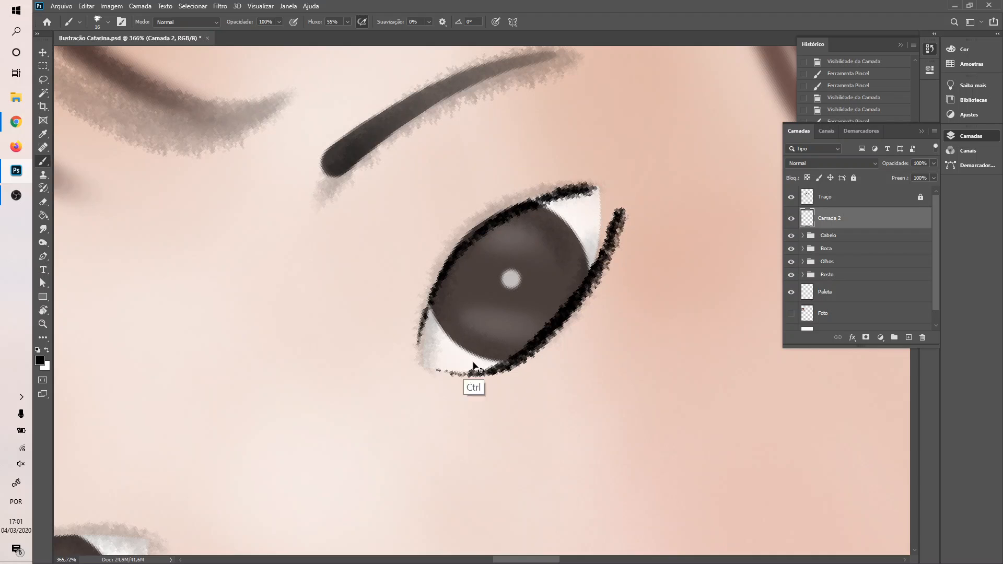
pyautogui.hotkey('ctrl', 'z')
pyautogui.moveTo(434, 369)
pyautogui.mouseDown()
pyautogui.moveTo(523, 356)
pyautogui.moveTo(575, 289)
pyautogui.moveTo(608, 201)
pyautogui.mouseUp()
pyautogui.hotkey('ctrl', 'z')
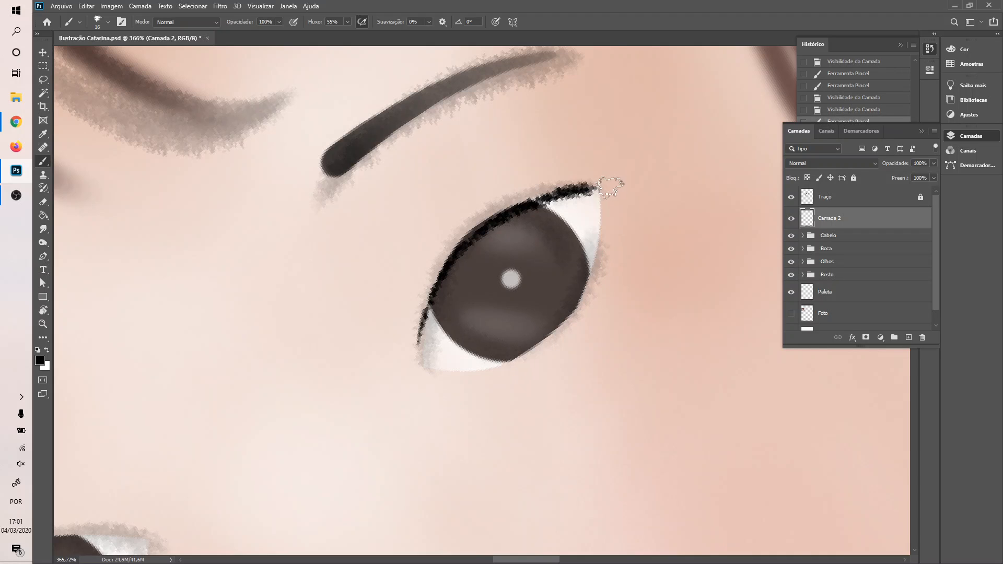
pyautogui.moveTo(451, 375)
pyautogui.mouseDown()
pyautogui.moveTo(477, 372)
pyautogui.moveTo(547, 312)
pyautogui.mouseUp()
pyautogui.hotkey('ctrl', 'z')
# - Paint the right-hand eye's lower lid line in black charcoal from near the inner corner up to the outer corner
pyautogui.press('r')
pyautogui.moveTo(600, 287); pyautogui.dragTo(618, 226)
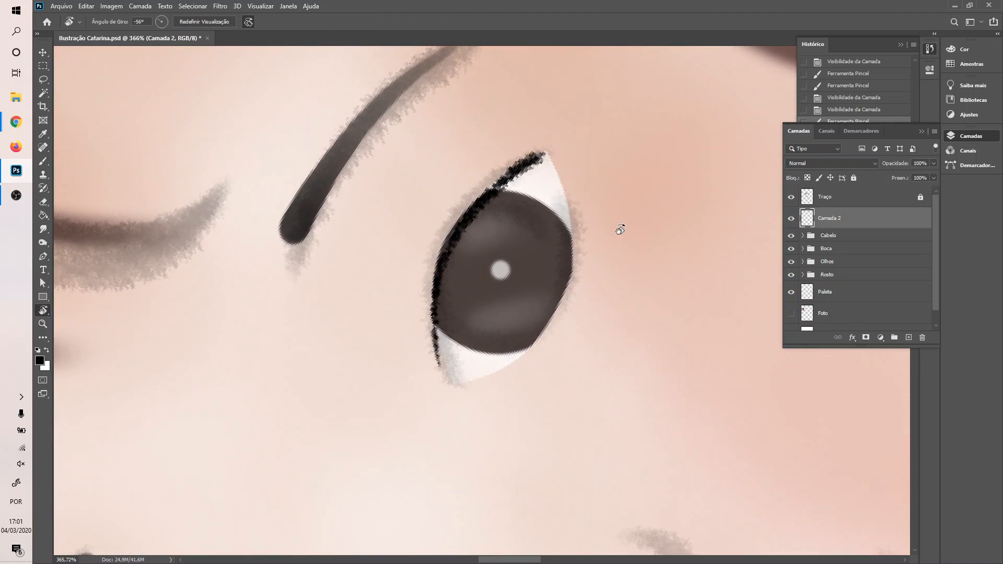
pyautogui.press('r')
pyautogui.moveTo(475, 376)
pyautogui.mouseDown()
pyautogui.moveTo(518, 359)
pyautogui.moveTo(548, 326)
pyautogui.moveTo(561, 282)
pyautogui.moveTo(569, 244)
pyautogui.moveTo(540, 151)
pyautogui.mouseUp()
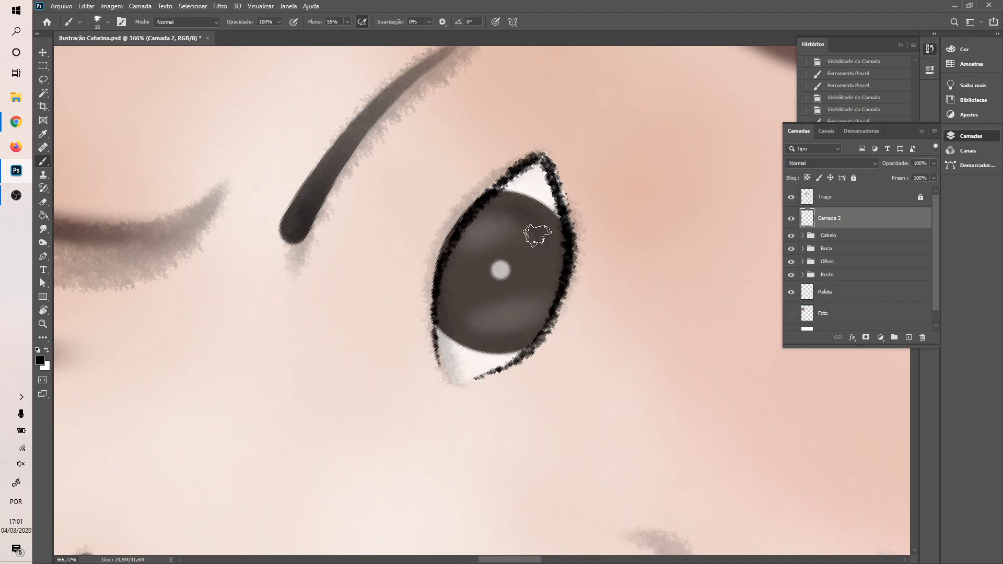
# - Paint short black charcoal lines along the right-hand iris's edges beside the white of the outer and inner corners
pyautogui.moveTo(510, 190); pyautogui.dragTo(565, 242)
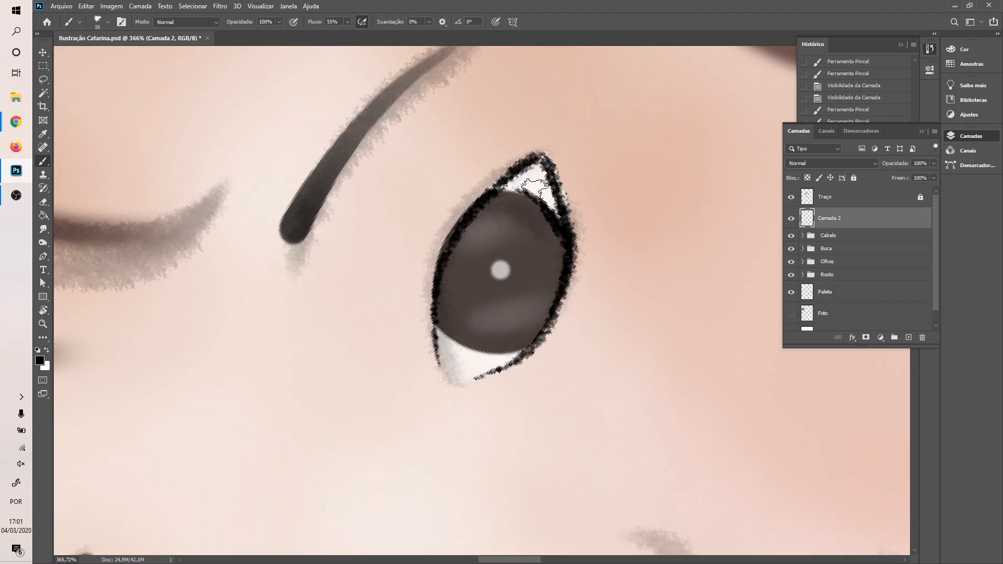
pyautogui.moveTo(455, 339); pyautogui.dragTo(540, 354)
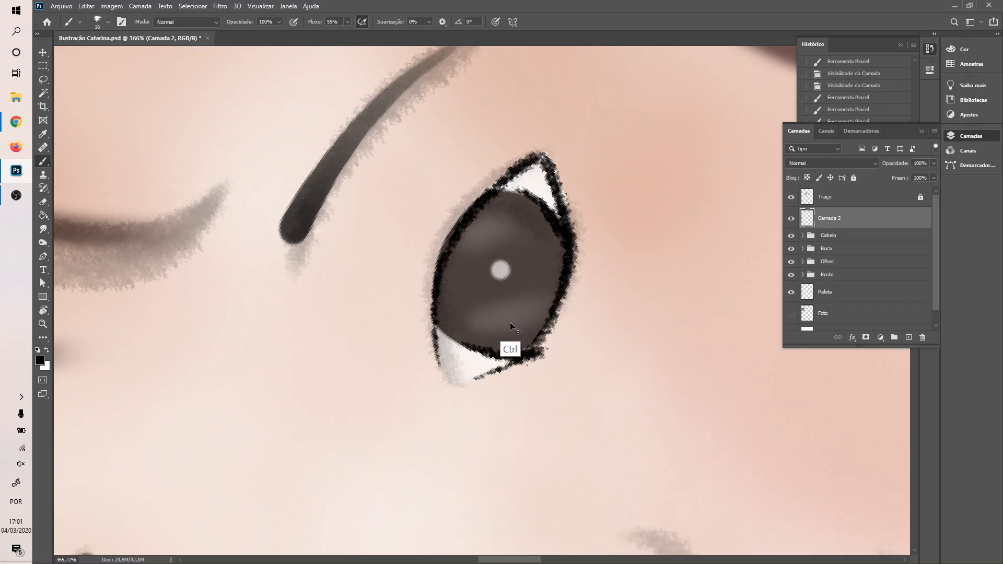
pyautogui.hotkey('ctrl', 'z')
pyautogui.moveTo(478, 351); pyautogui.dragTo(522, 356)
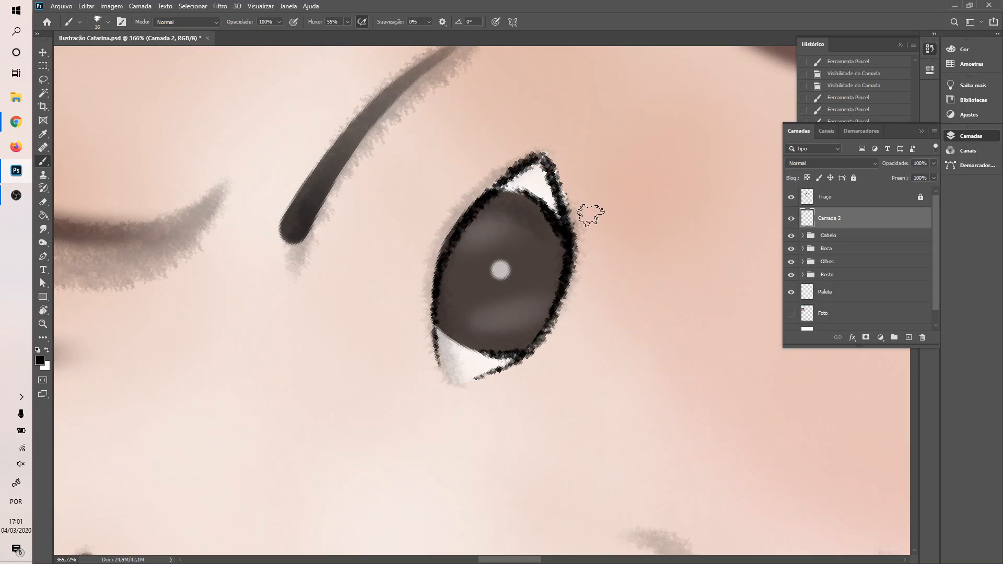
# - Hide the Traço sketch layer to work on the left-hand eye
pyautogui.scroll(-6, 560, 257)
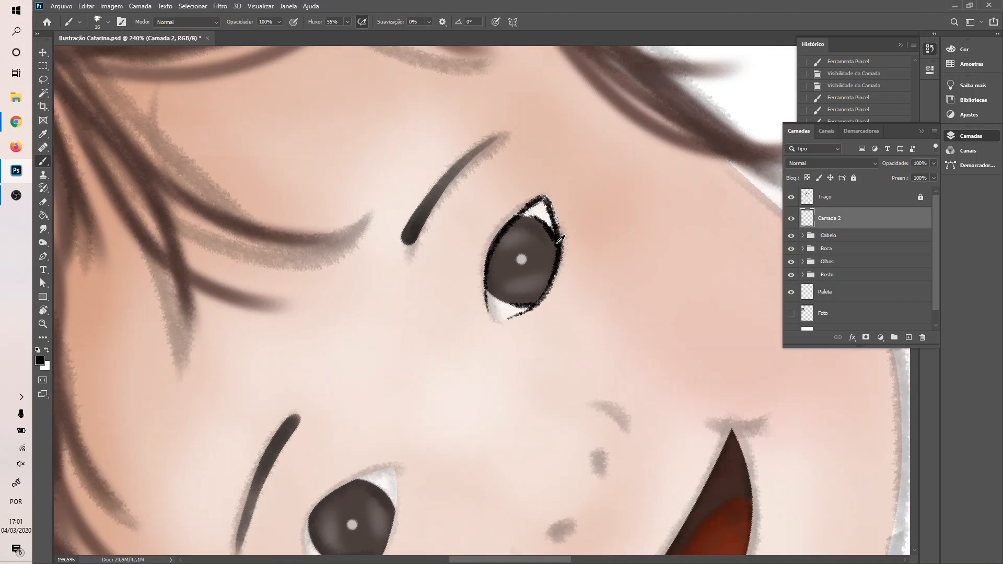
pyautogui.scroll(1, 606, 340)
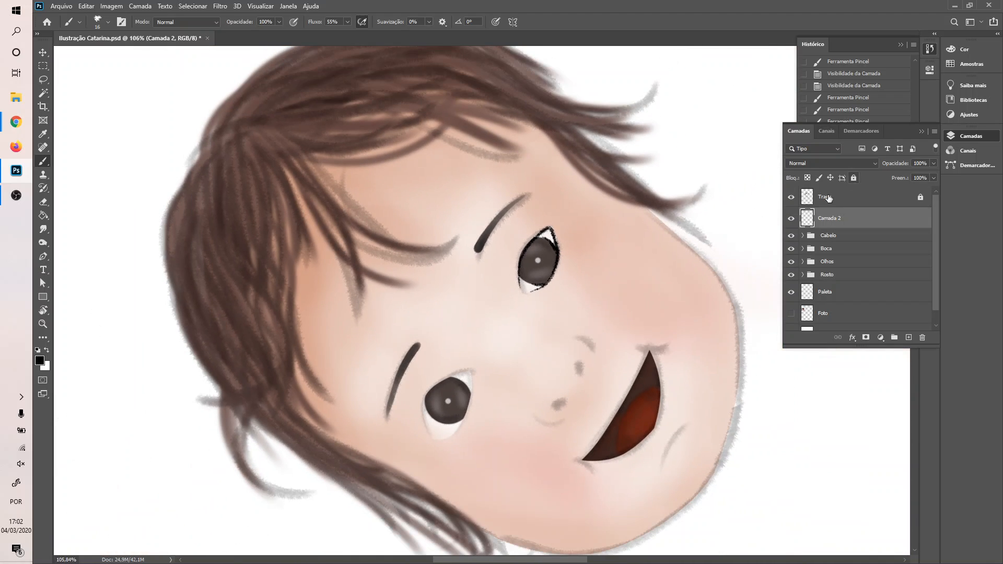
pyautogui.click(791, 197)
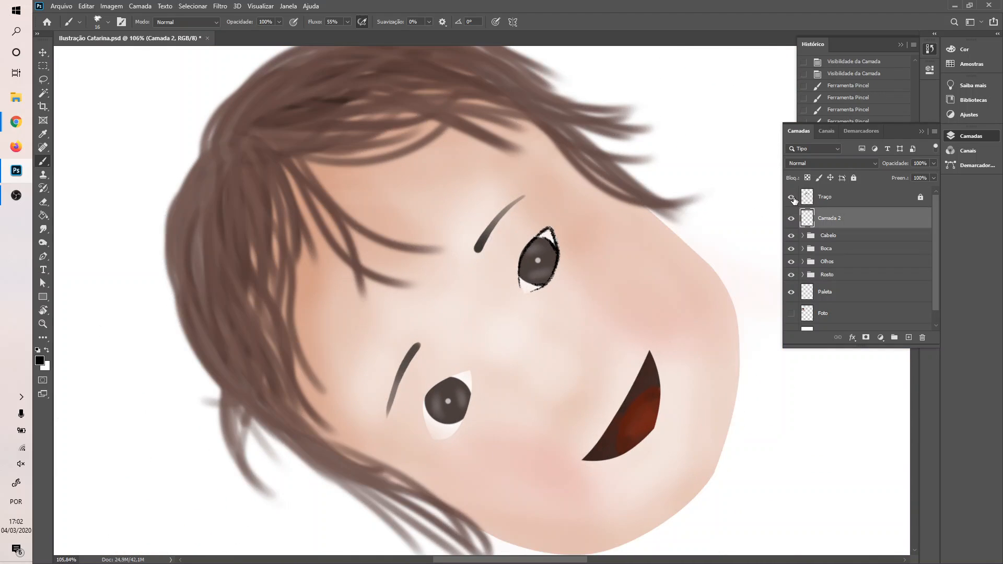
pyautogui.click(791, 197)
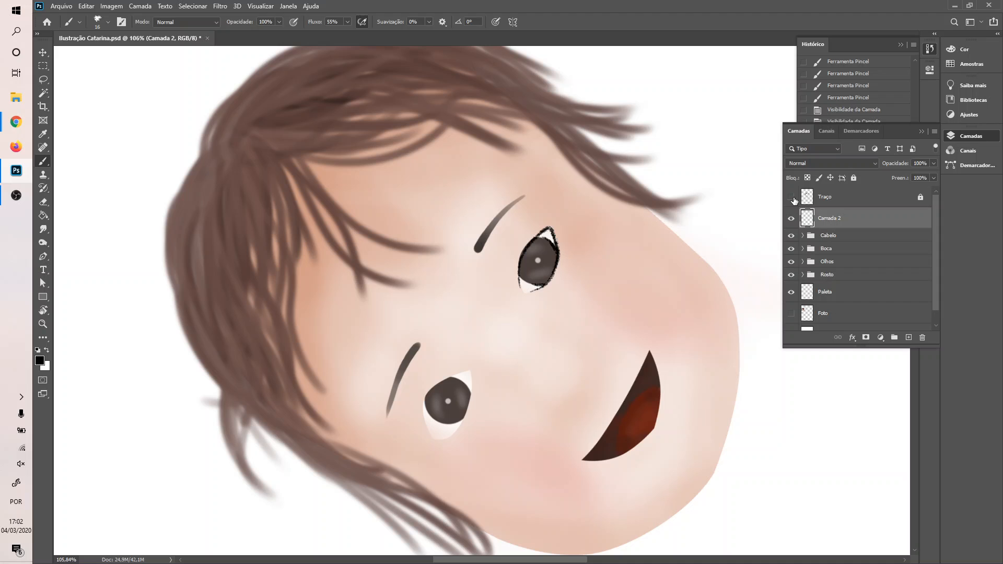
pyautogui.hscroll(-5, 369, 302)
pyautogui.scroll(-1, 426, 309)
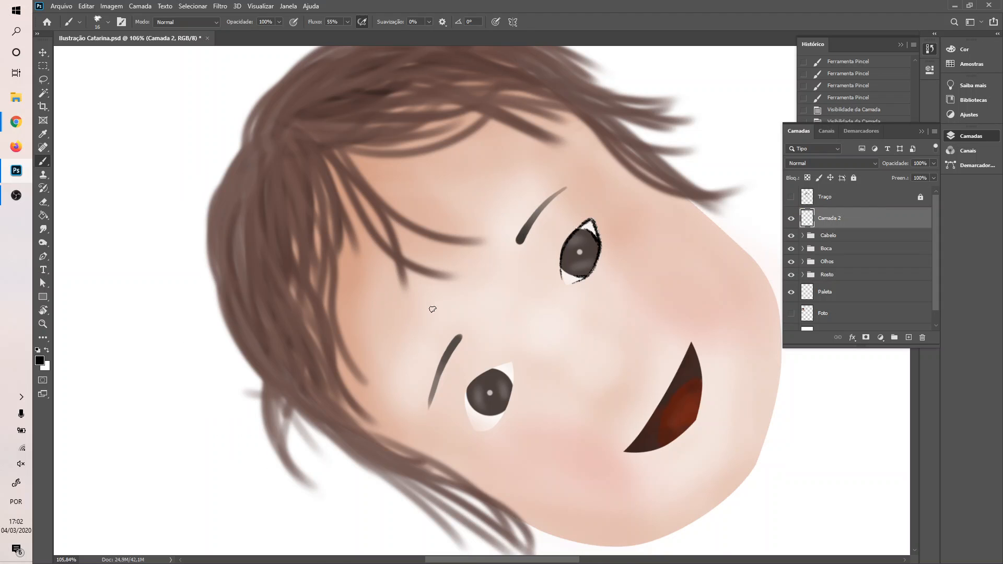
pyautogui.press('r')
pyautogui.scroll(-5, 457, 312)
pyautogui.moveTo(560, 336)
pyautogui.mouseDown()
pyautogui.moveTo(485, 372)
pyautogui.moveTo(394, 361)
pyautogui.mouseUp()
pyautogui.scroll(8, 428, 261)
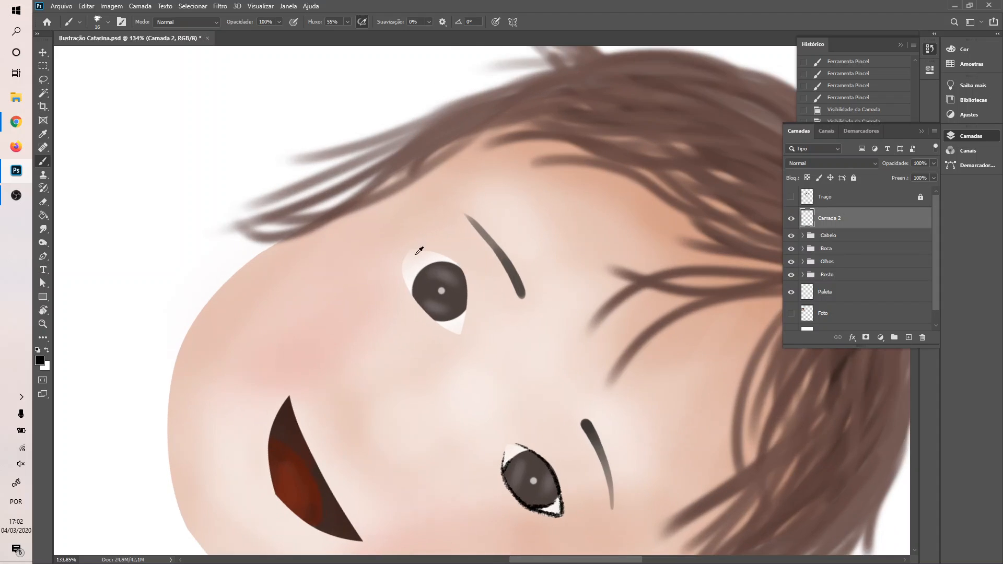
pyautogui.scroll(1, 456, 288)
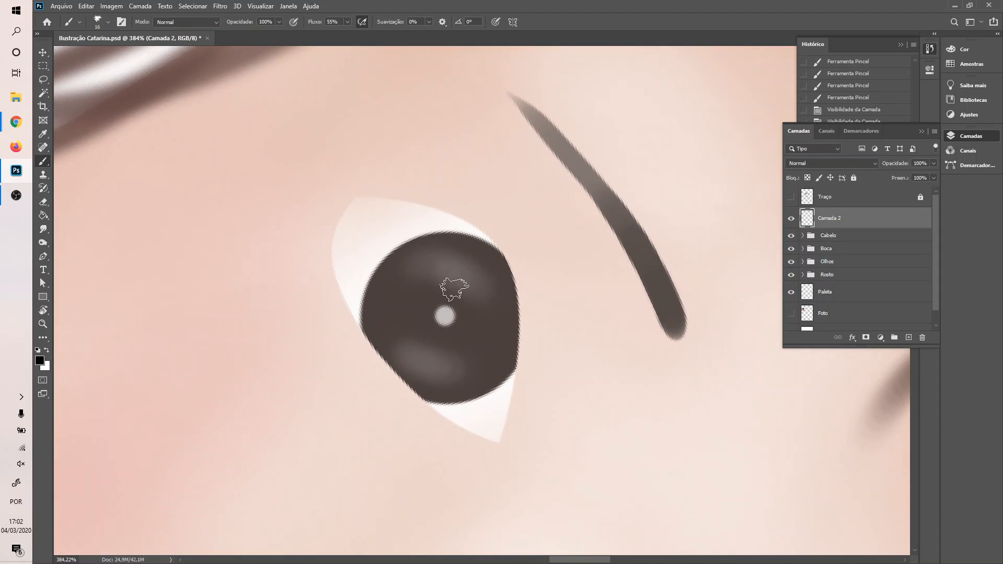
pyautogui.scroll(-6, 525, 343)
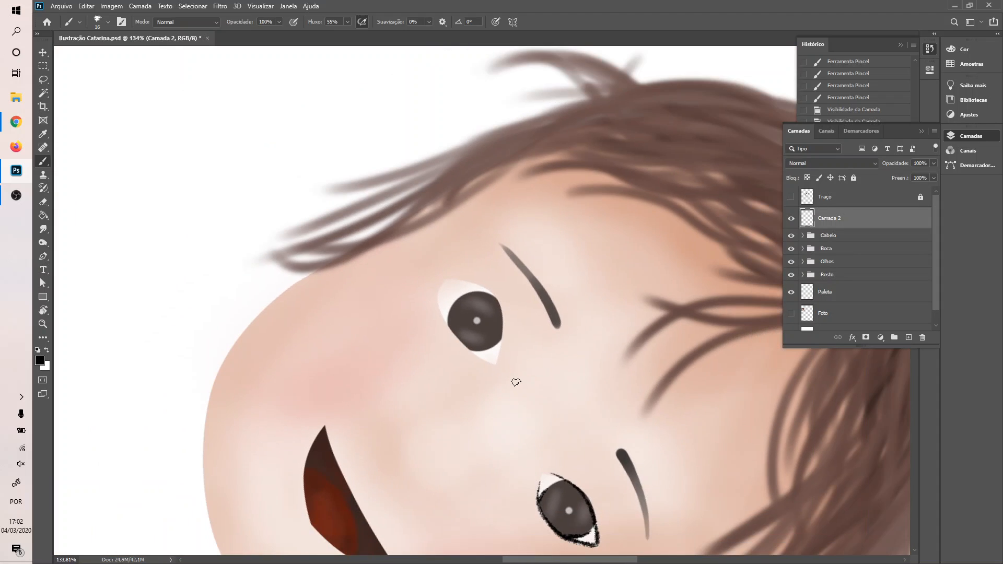
pyautogui.scroll(5, 500, 342)
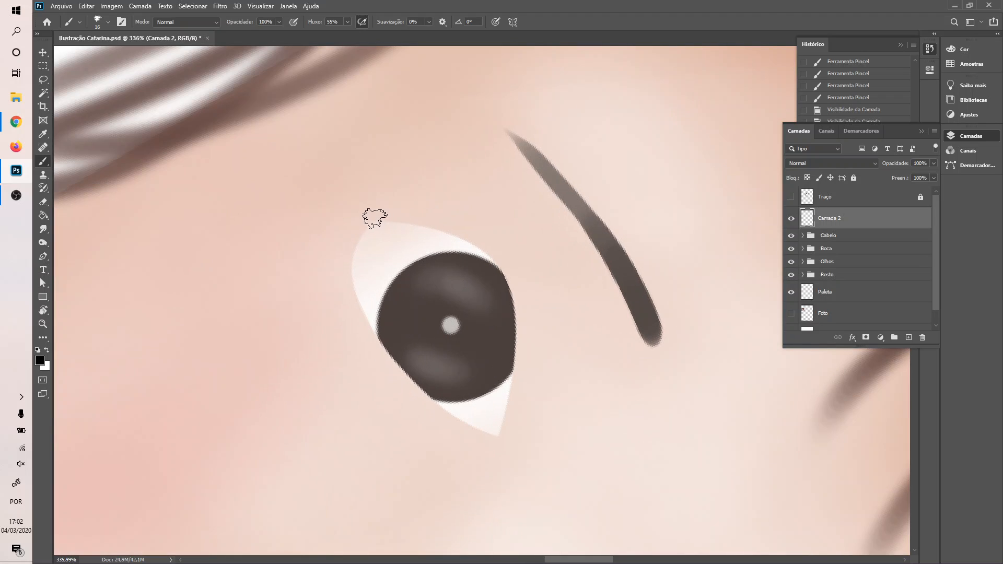
pyautogui.moveTo(378, 220); pyautogui.dragTo(455, 245)
pyautogui.hotkey('ctrl', 'z')
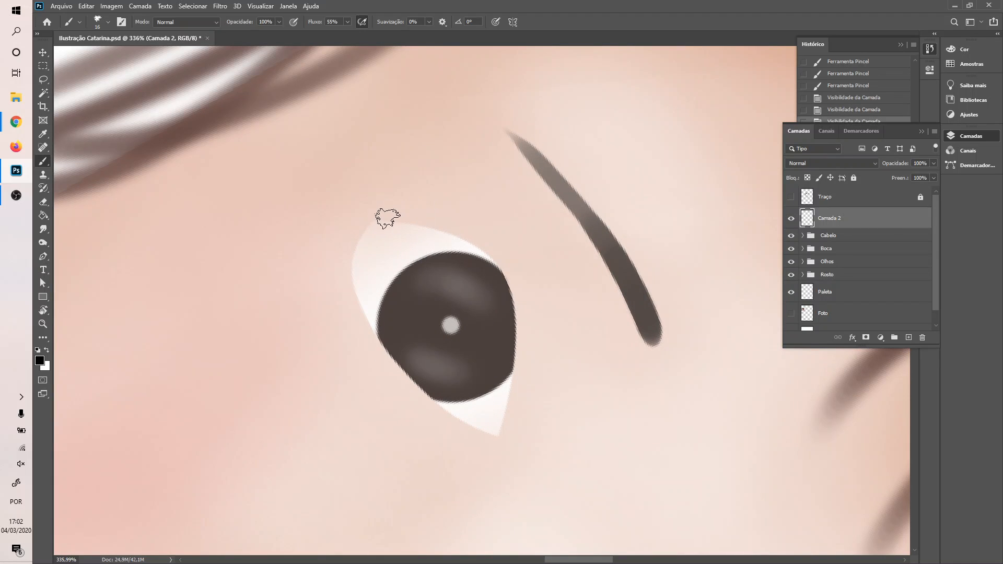
pyautogui.moveTo(379, 218); pyautogui.dragTo(459, 242)
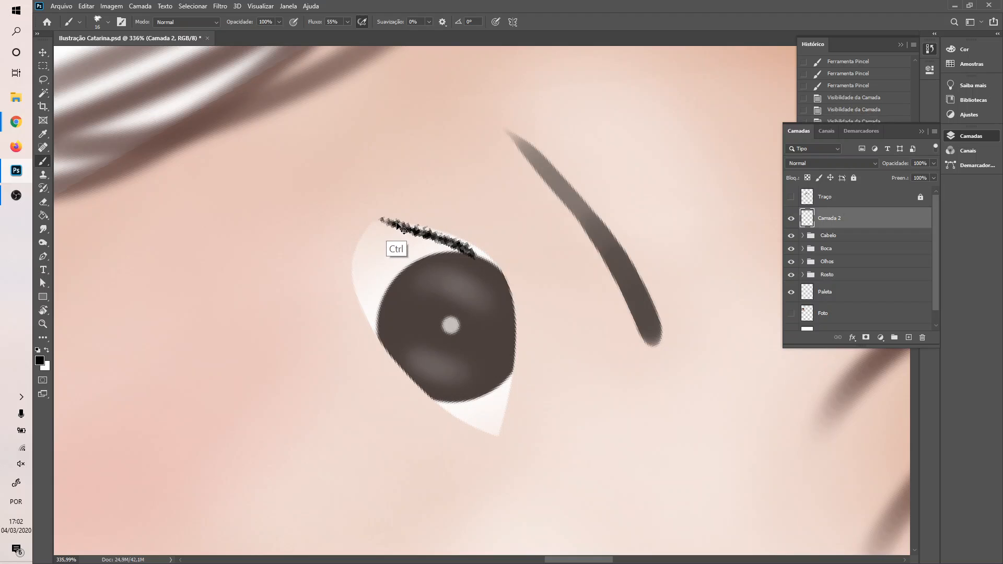
pyautogui.hotkey('ctrl', 'z')
pyautogui.moveTo(384, 215)
pyautogui.mouseDown()
pyautogui.moveTo(471, 244)
pyautogui.moveTo(499, 281)
pyautogui.moveTo(510, 342)
pyautogui.moveTo(506, 405)
pyautogui.mouseUp()
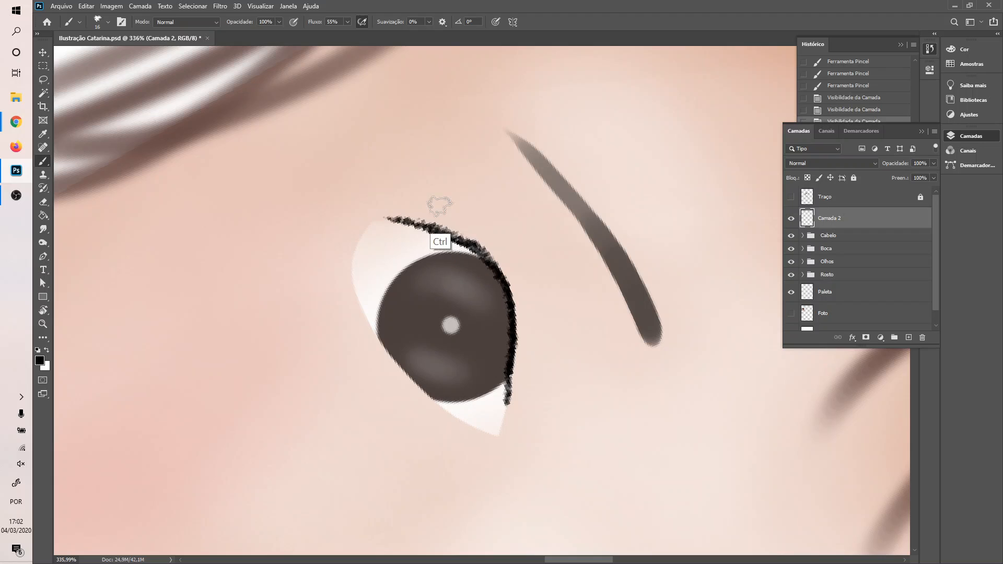
pyautogui.hotkey('ctrl', 'z')
pyautogui.hotkey('ctrl', 'z')
# - Paint the left-hand eye's lower lid line in black charcoal from the outer corner to just before the inner corner
pyautogui.moveTo(373, 226)
pyautogui.mouseDown()
pyautogui.moveTo(358, 280)
pyautogui.moveTo(381, 347)
pyautogui.moveTo(399, 366)
pyautogui.mouseUp()
pyautogui.hotkey('ctrl', 'z')
pyautogui.moveTo(369, 228)
pyautogui.mouseDown()
pyautogui.moveTo(361, 309)
pyautogui.moveTo(379, 344)
pyautogui.moveTo(475, 432)
pyautogui.mouseUp()
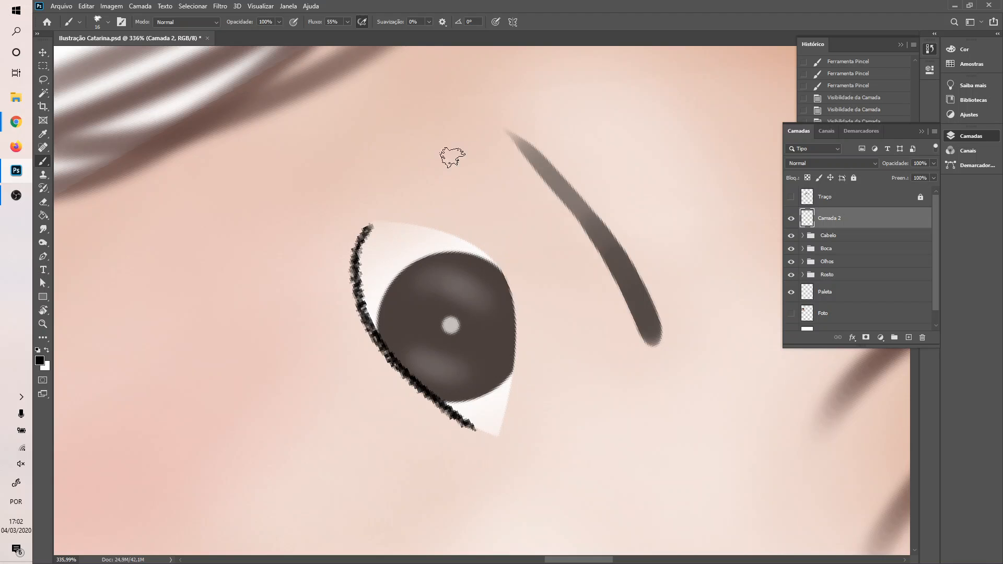
pyautogui.press('r')
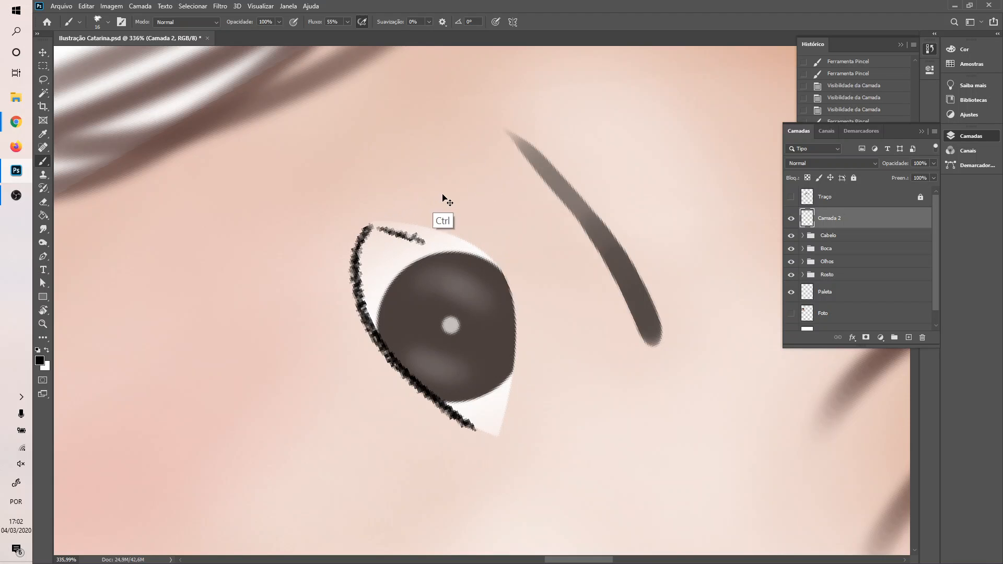
pyautogui.moveTo(477, 188)
pyautogui.mouseDown()
pyautogui.moveTo(517, 230)
pyautogui.moveTo(391, 256)
pyautogui.moveTo(522, 231)
pyautogui.moveTo(587, 262)
pyautogui.mouseUp()
pyautogui.press('b')
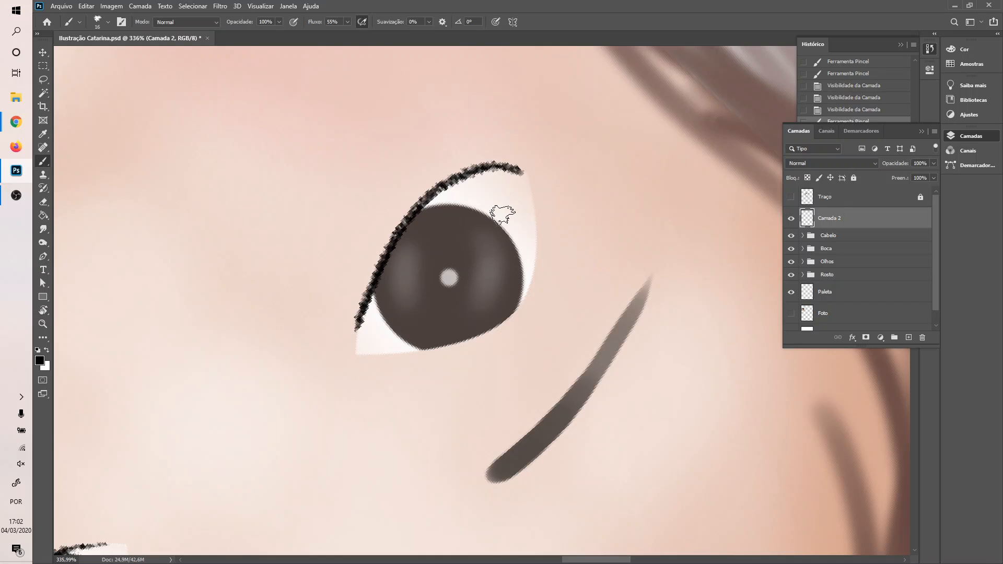
pyautogui.moveTo(529, 177); pyautogui.dragTo(530, 212)
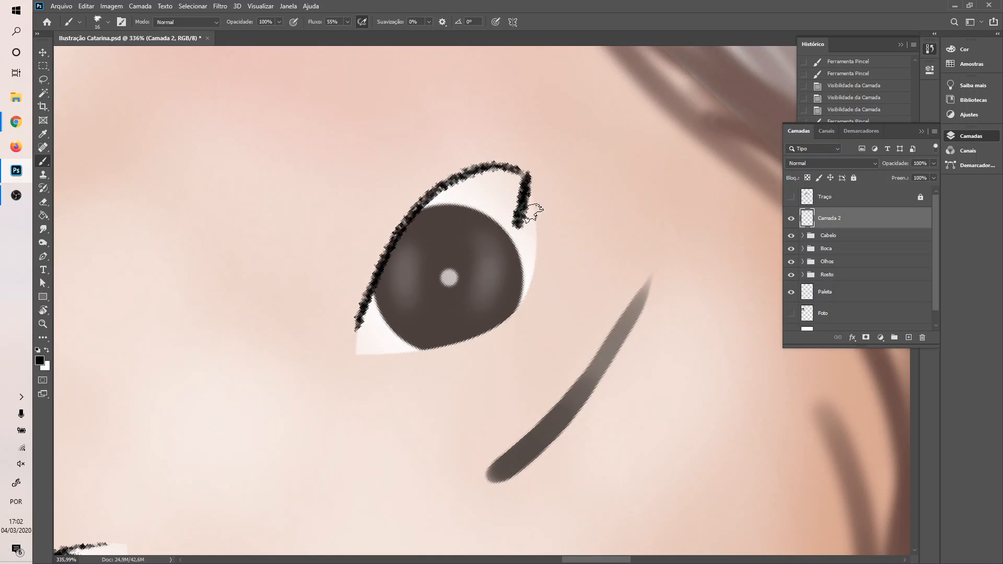
pyautogui.hotkey('ctrl', 'z')
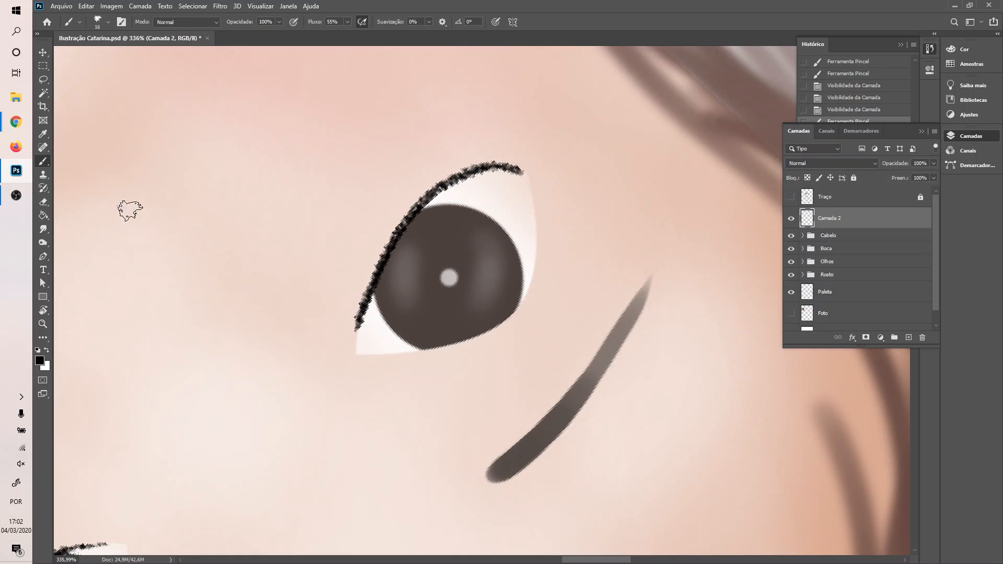
pyautogui.click(16, 195)
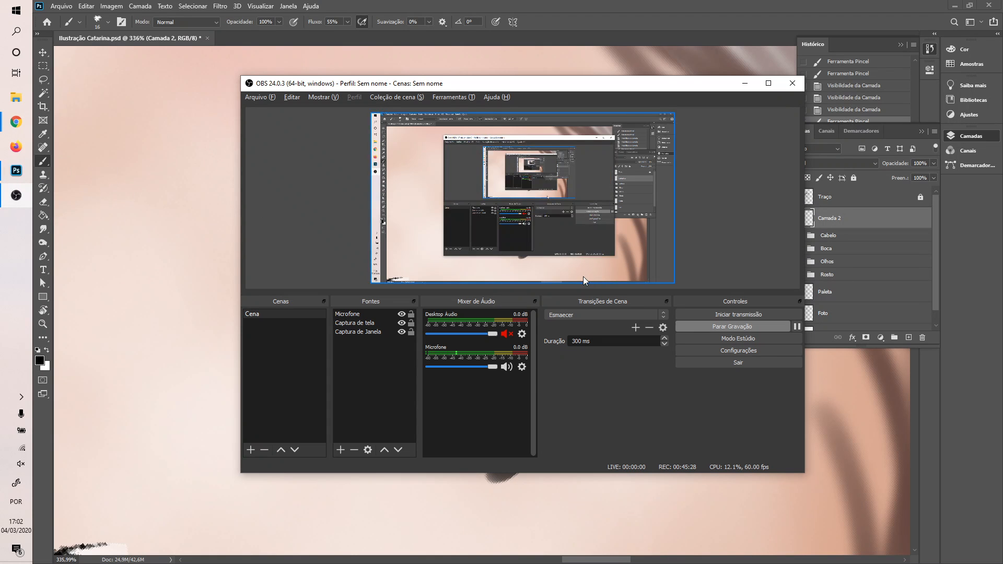
pyautogui.hotkey('alt', 'Tab')
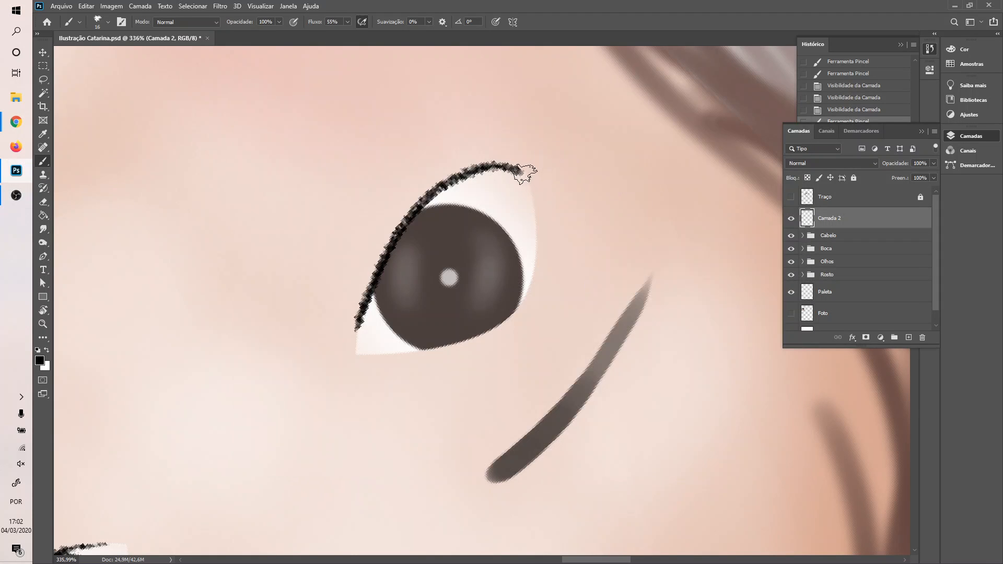
pyautogui.moveTo(523, 172); pyautogui.dragTo(516, 261)
pyautogui.hotkey('ctrl', 'z')
pyautogui.moveTo(523, 172); pyautogui.dragTo(517, 277)
pyautogui.hotkey('ctrl', 'z')
pyautogui.moveTo(527, 174); pyautogui.dragTo(520, 267)
pyautogui.hotkey('ctrl', 'z')
pyautogui.moveTo(529, 177)
pyautogui.mouseDown()
pyautogui.moveTo(524, 286)
pyautogui.moveTo(504, 311)
pyautogui.moveTo(410, 351)
pyautogui.mouseUp()
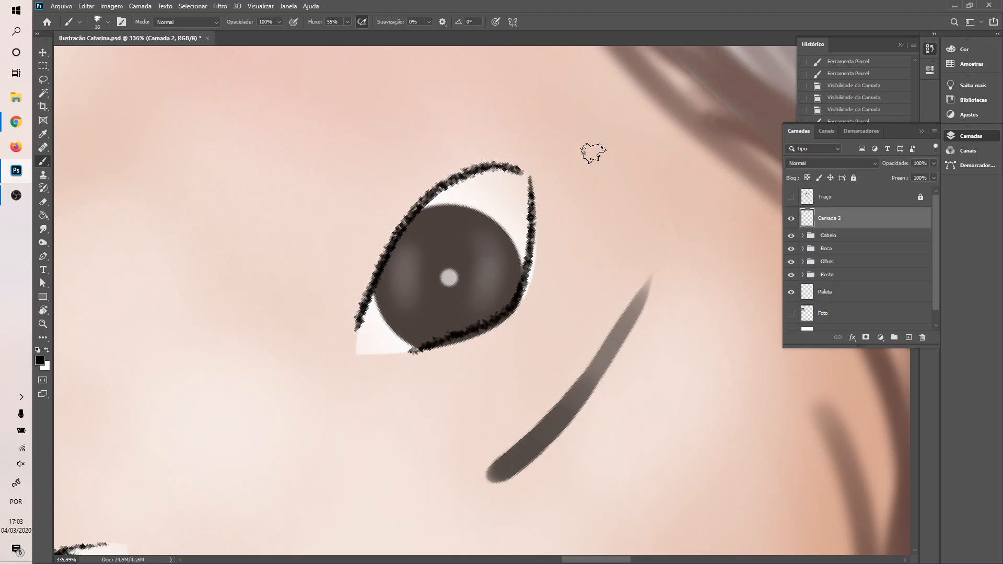
pyautogui.hotkey('ctrl', 'z')
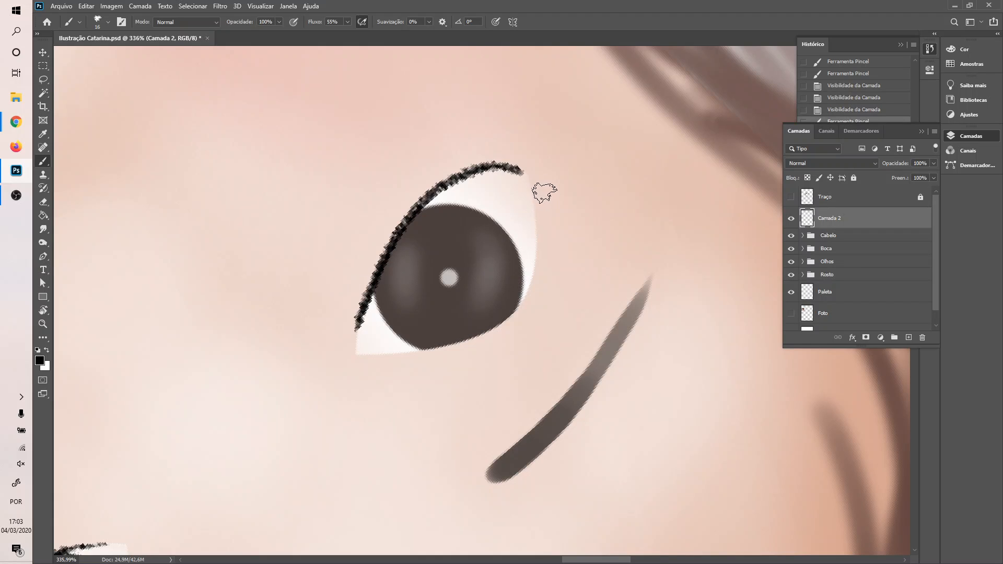
pyautogui.moveTo(522, 173)
pyautogui.mouseDown()
pyautogui.moveTo(531, 276)
pyautogui.moveTo(514, 304)
pyautogui.moveTo(466, 338)
pyautogui.moveTo(387, 350)
pyautogui.moveTo(425, 336)
pyautogui.moveTo(398, 355)
pyautogui.moveTo(434, 351)
pyautogui.moveTo(504, 316)
pyautogui.mouseUp()
pyautogui.hotkey('ctrl', 'z')
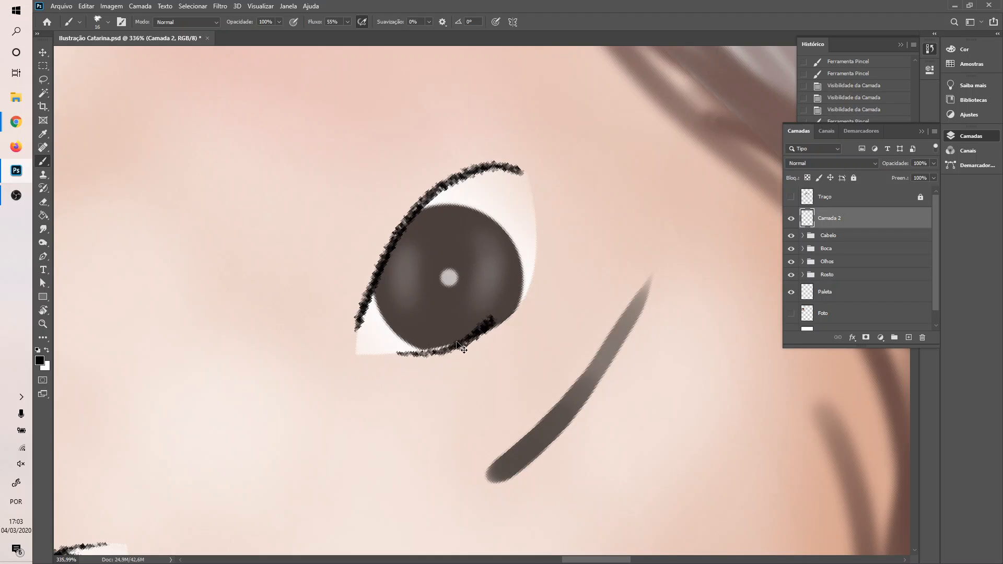
pyautogui.hotkey('ctrl', 'z')
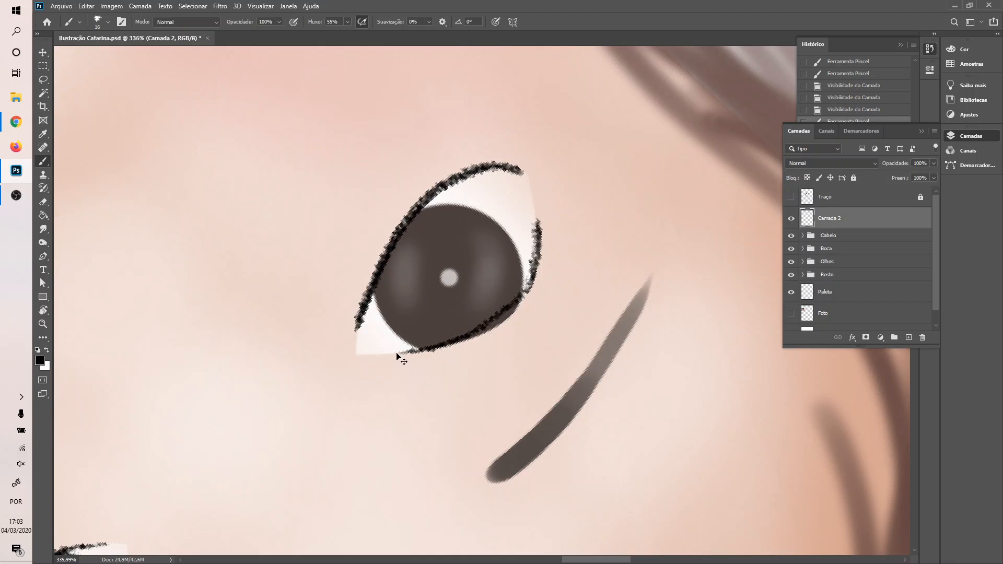
pyautogui.hotkey('ctrl', 'z')
# - Paint the left-hand eye's upper lid line in two black charcoal strokes, from near the inner corner around to the outer corner
pyautogui.moveTo(393, 353); pyautogui.dragTo(448, 342)
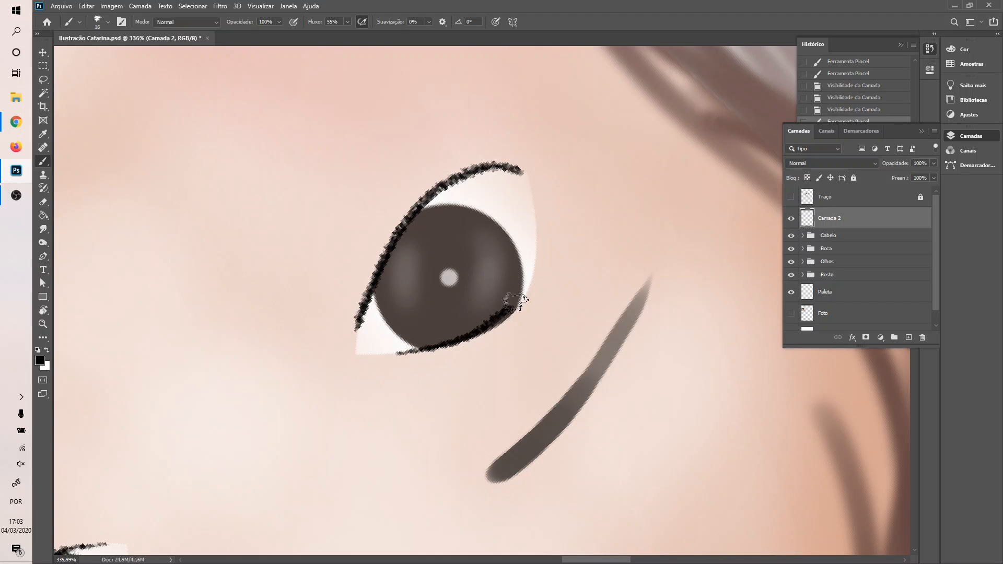
pyautogui.moveTo(515, 302)
pyautogui.mouseDown()
pyautogui.moveTo(534, 272)
pyautogui.moveTo(525, 172)
pyautogui.mouseUp()
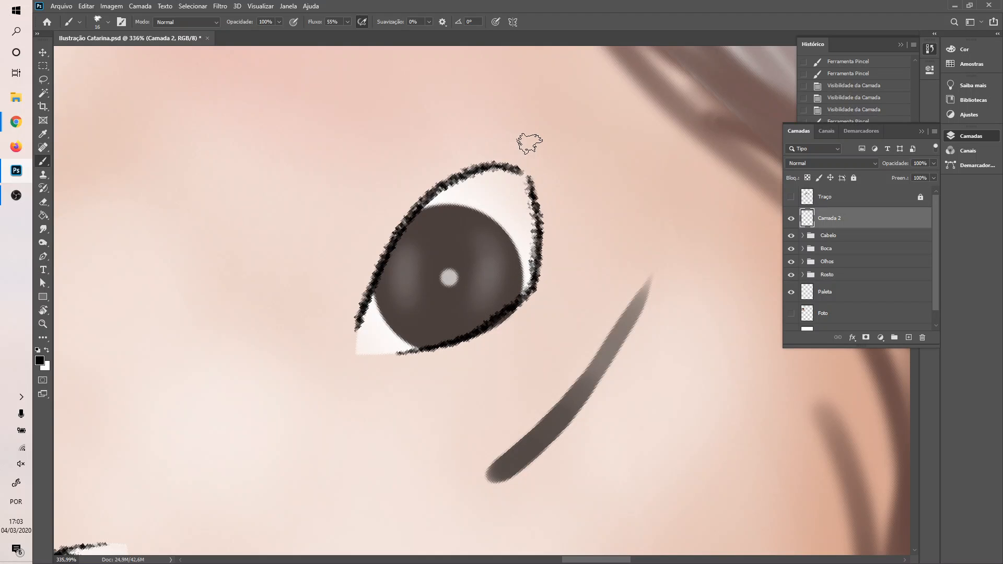
pyautogui.scroll(-5, 529, 142)
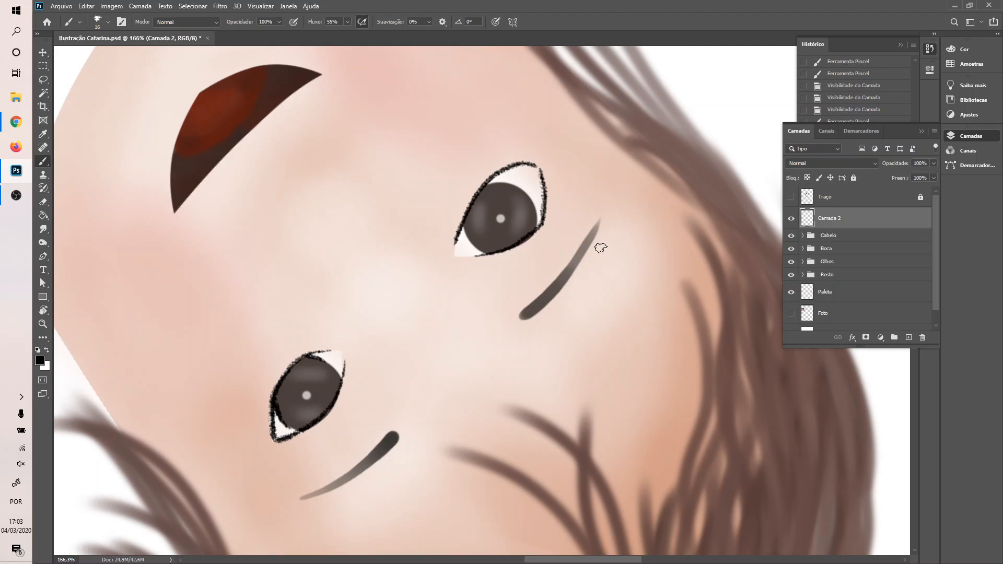
pyautogui.moveTo(549, 336); pyautogui.dragTo(555, 384)
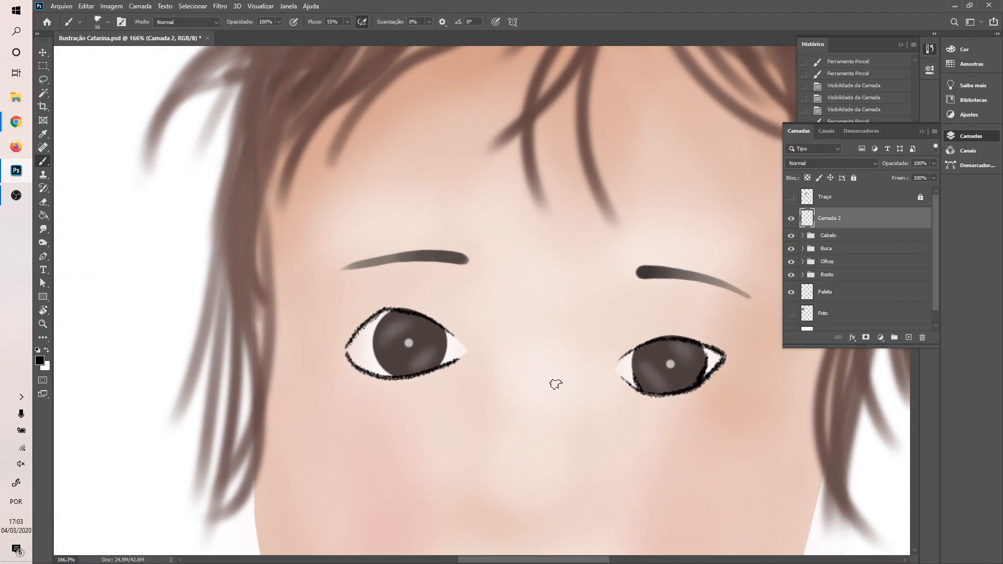
pyautogui.scroll(-4, 555, 383)
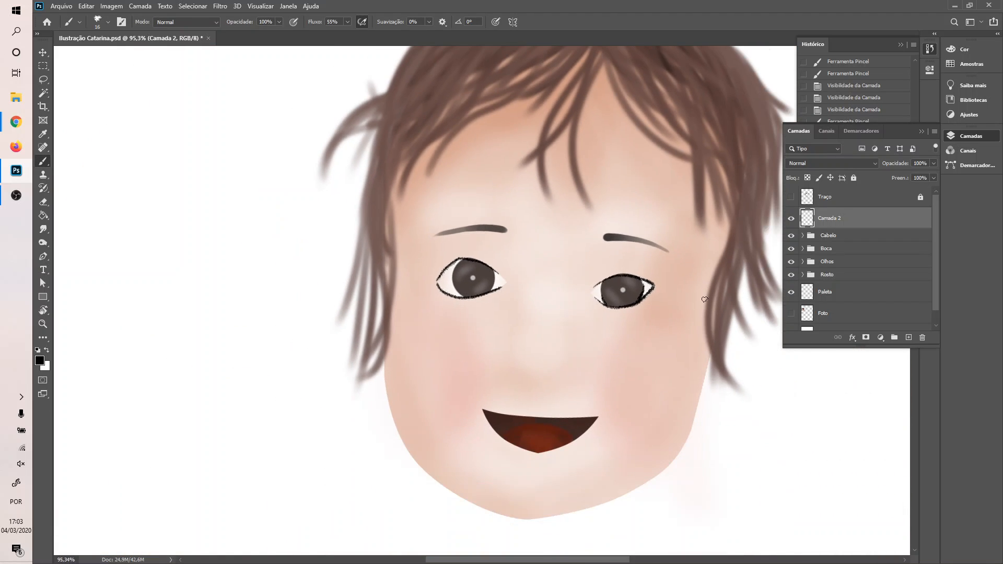
# - Try erasing the charcoal outline at the right-hand eye's outer corner with a 13 px eraser, and undo the erasing
pyautogui.scroll(7, 673, 271)
pyautogui.press('e')
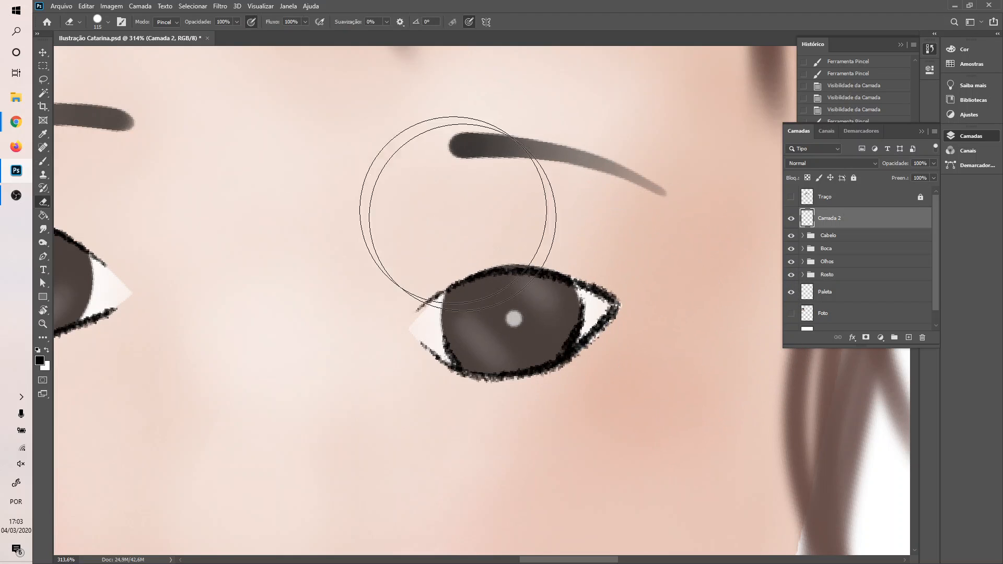
pyautogui.click(108, 22)
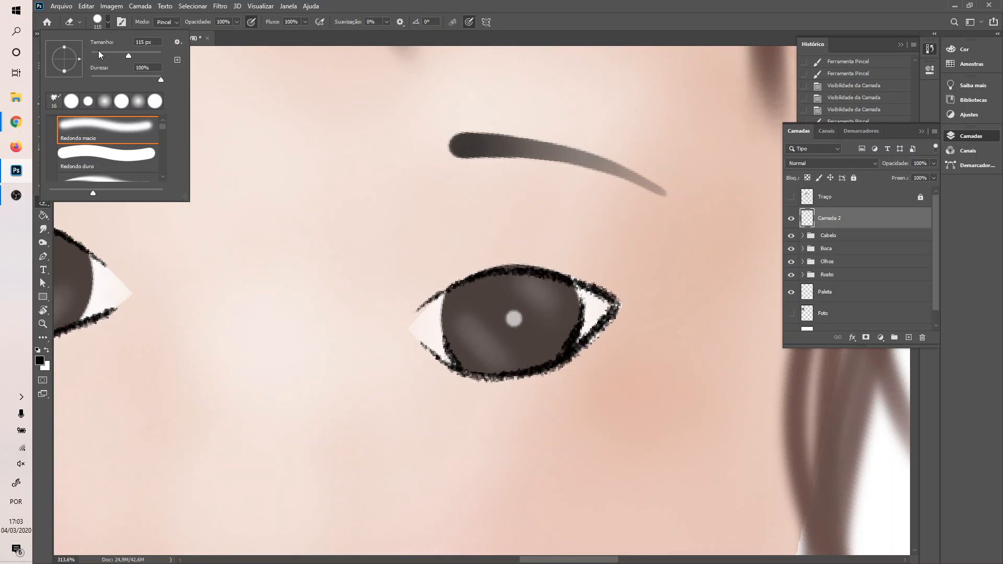
pyautogui.click(96, 52)
pyautogui.click(95, 54)
pyautogui.click(606, 310)
pyautogui.click(614, 304)
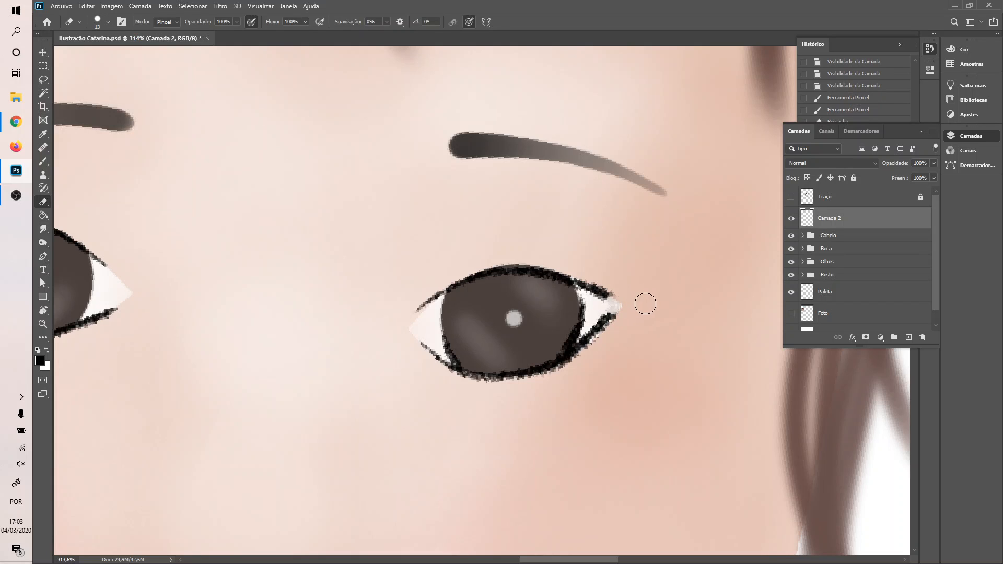
pyautogui.click(635, 303)
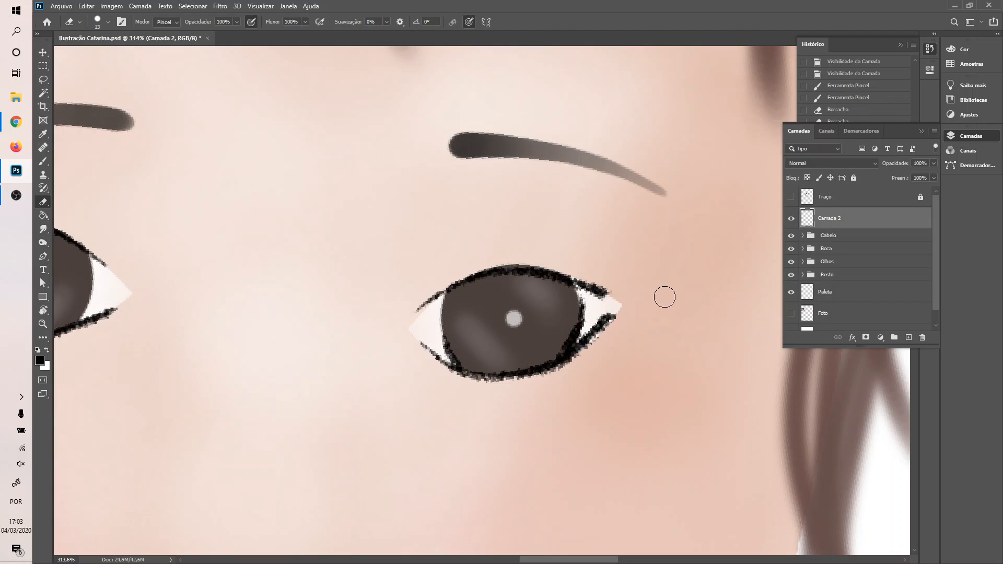
pyautogui.click(619, 306)
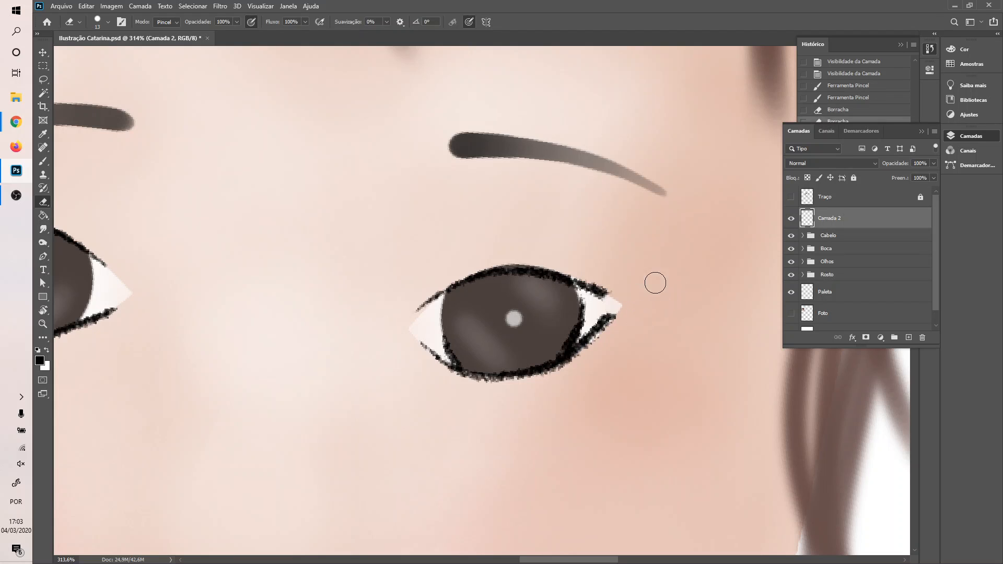
pyautogui.click(863, 109)
pyautogui.click(861, 99)
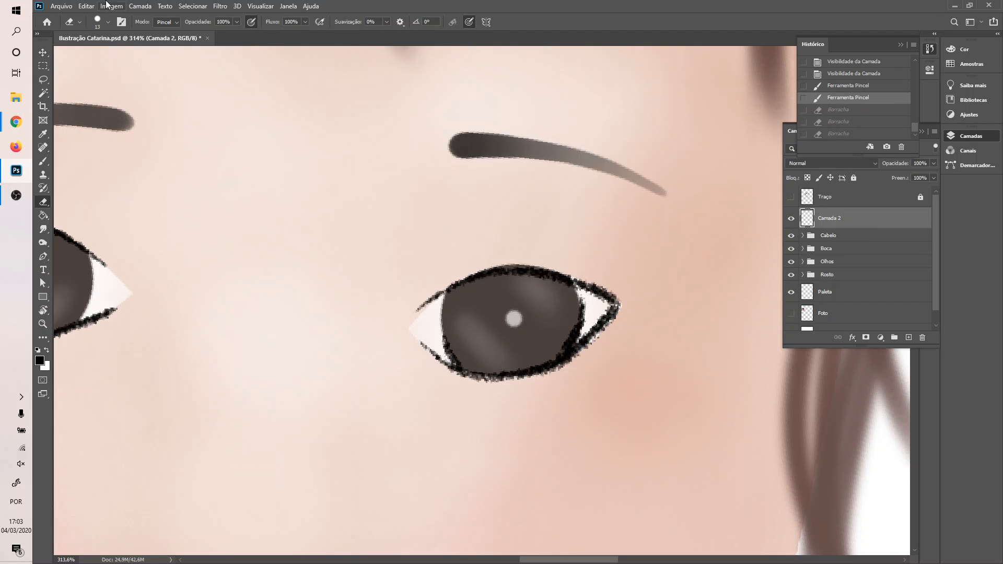
# - Set the eraser to 2 px and thin the charcoal outline at the tip of the right-hand eye's outer corner with short strokes
pyautogui.click(107, 19)
pyautogui.moveTo(93, 54); pyautogui.dragTo(92, 58)
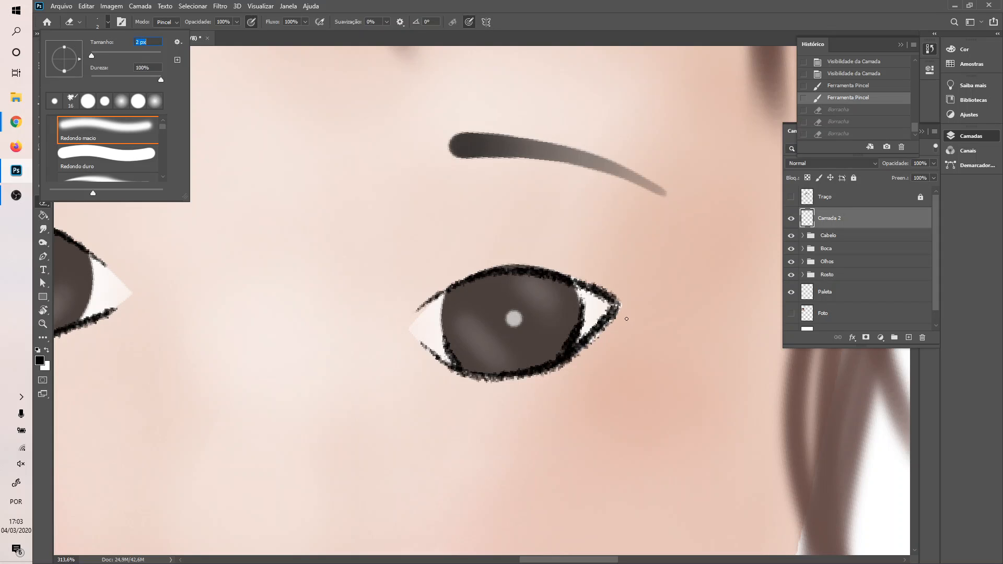
pyautogui.click(626, 319)
pyautogui.click(617, 300)
pyautogui.click(621, 300)
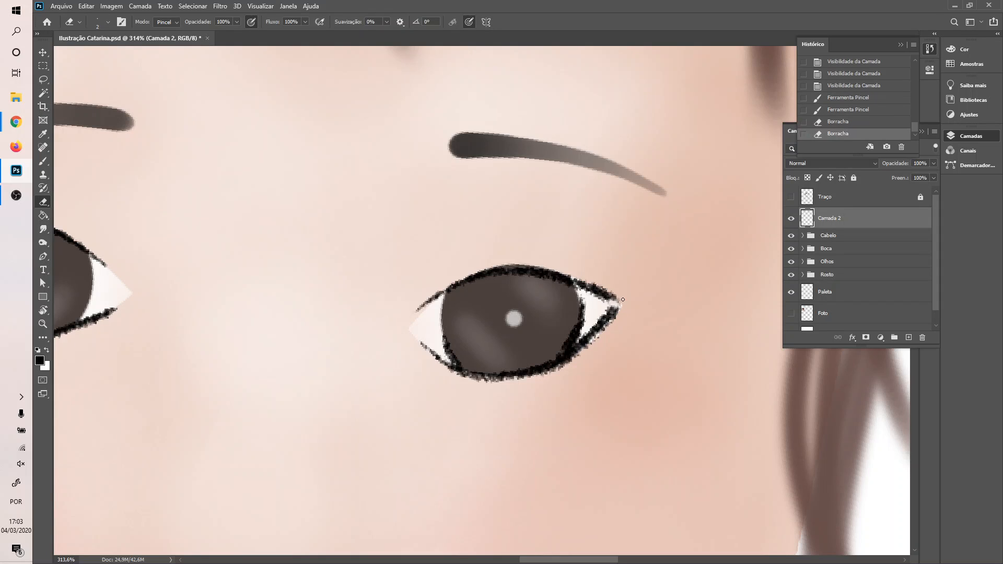
pyautogui.click(613, 311)
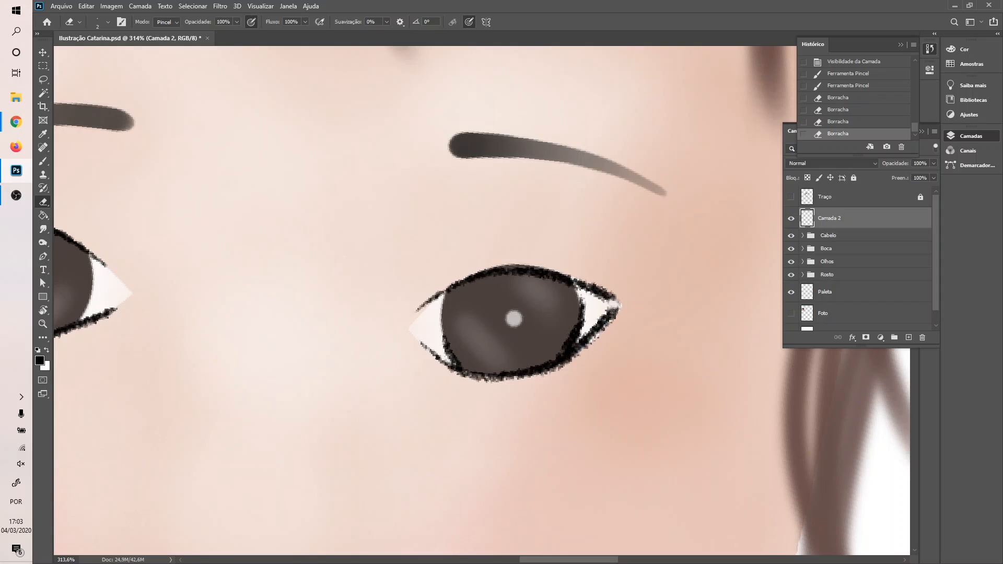
pyautogui.click(608, 310)
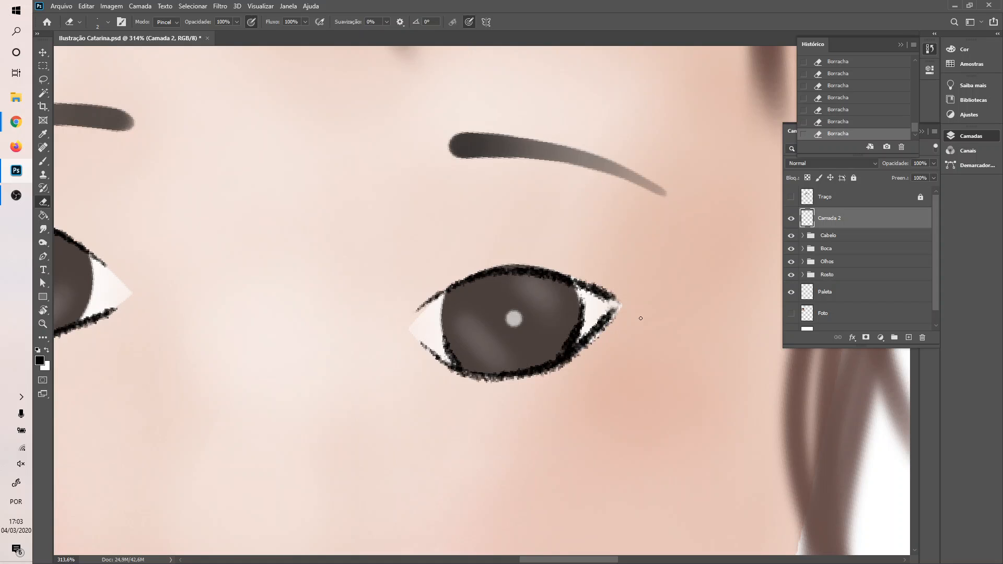
# - Rotate the canvas view slightly and make the Traço sketch layer visible as a tracing guide
pyautogui.scroll(-6, 641, 318)
pyautogui.scroll(-3, 641, 337)
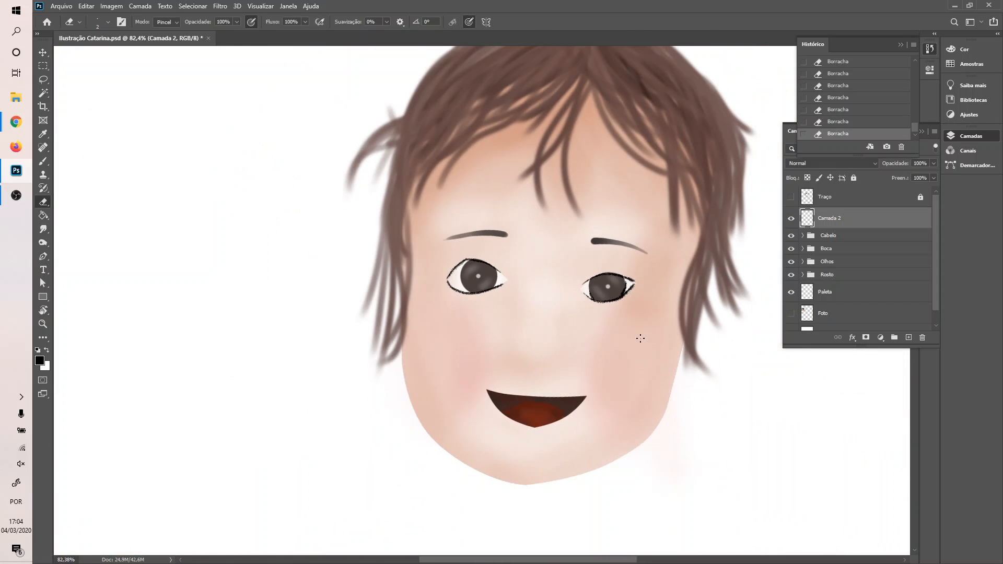
pyautogui.press('r')
pyautogui.moveTo(650, 332); pyautogui.dragTo(651, 309)
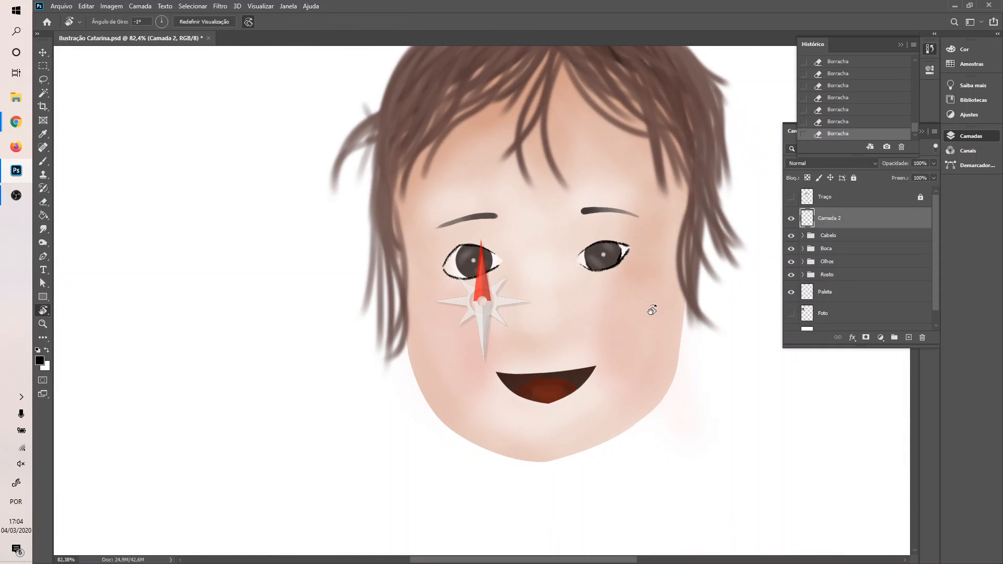
pyautogui.scroll(5, 586, 318)
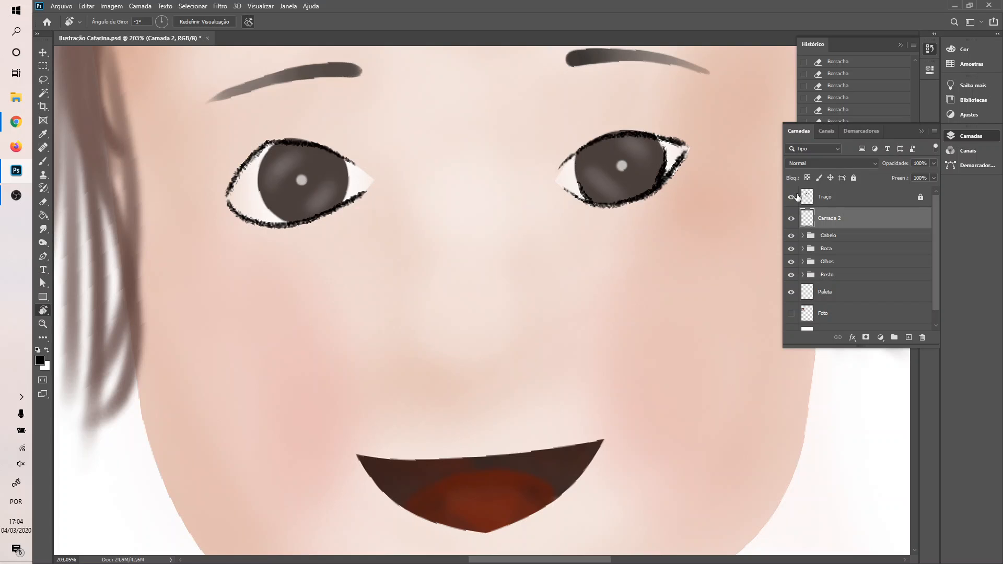
pyautogui.click(790, 196)
# - Trace the curved outline of the nose's left wing in black with the Brush tool on Camada 2, redoing the first stroke
pyautogui.scroll(3, 466, 320)
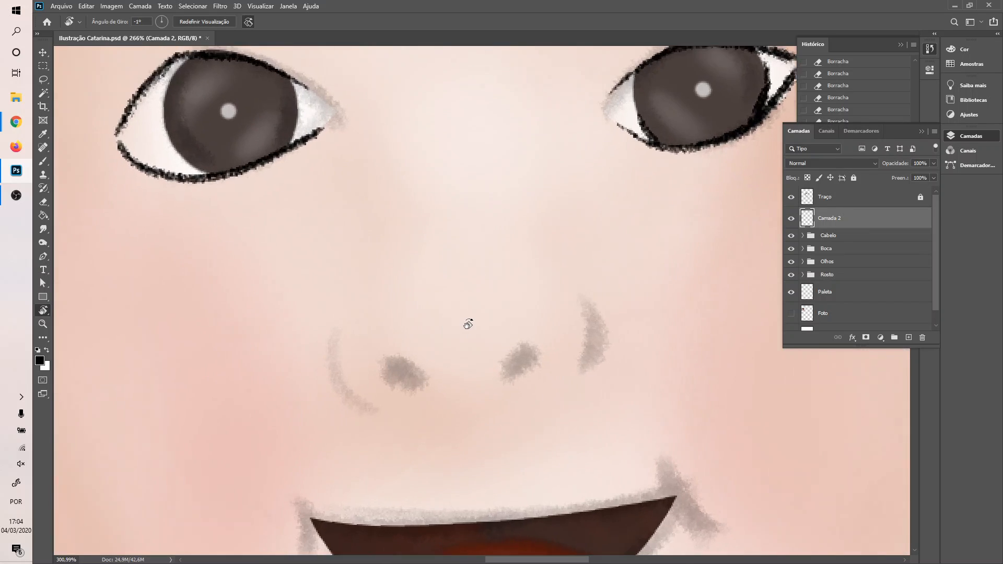
pyautogui.press('b')
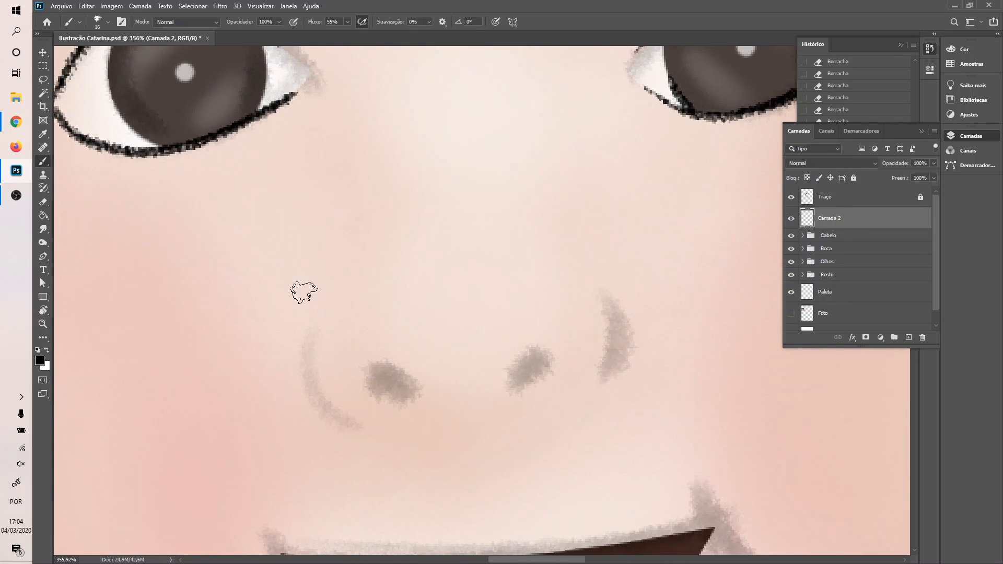
pyautogui.moveTo(318, 330); pyautogui.dragTo(330, 432)
pyautogui.hotkey('ctrl', 'z')
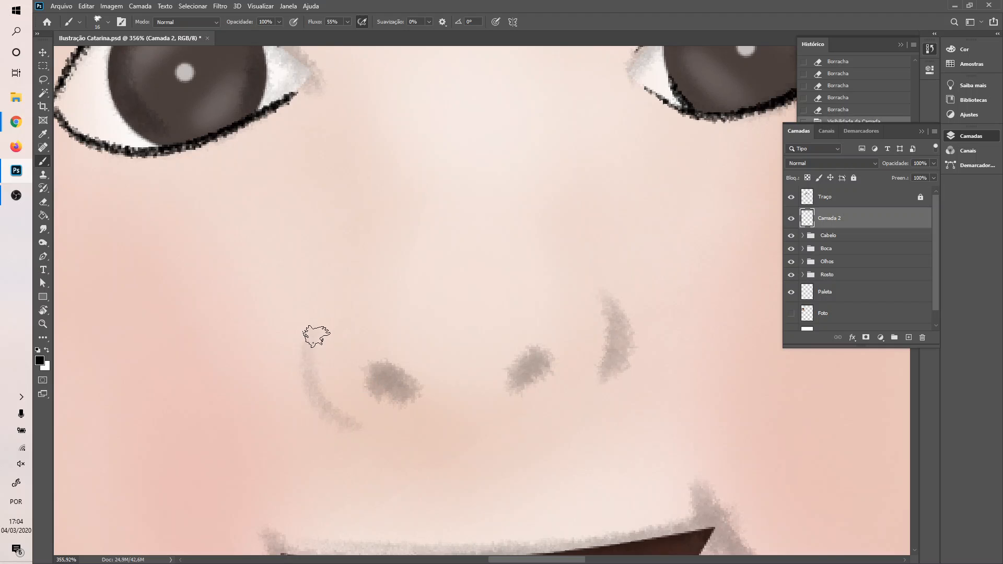
pyautogui.moveTo(324, 330); pyautogui.dragTo(349, 430)
# - Trace the nose's right wing in black, redoing the stroke until it curves well, and paint both nostrils as solid black ovals
pyautogui.moveTo(614, 296); pyautogui.dragTo(586, 386)
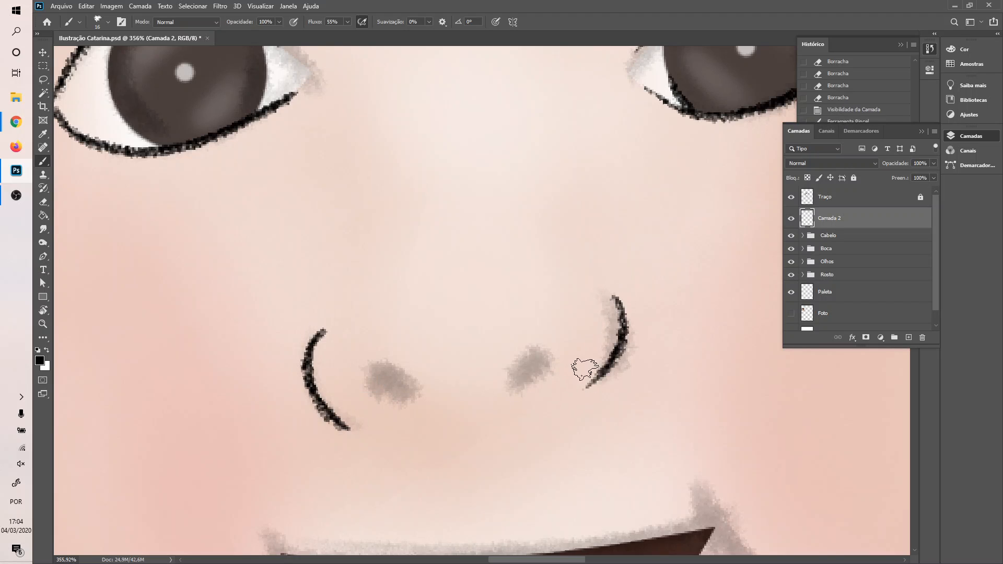
pyautogui.hotkey('ctrl', 'z')
pyautogui.moveTo(615, 296)
pyautogui.mouseDown()
pyautogui.moveTo(625, 337)
pyautogui.moveTo(587, 385)
pyautogui.mouseUp()
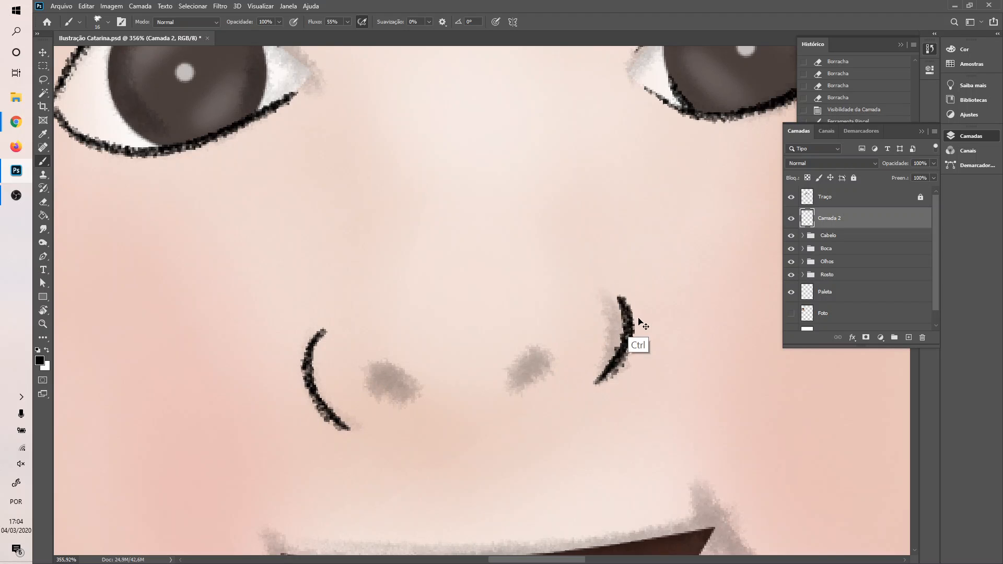
pyautogui.hotkey('ctrl', 'z')
pyautogui.moveTo(615, 298)
pyautogui.mouseDown()
pyautogui.moveTo(617, 368)
pyautogui.moveTo(596, 383)
pyautogui.mouseUp()
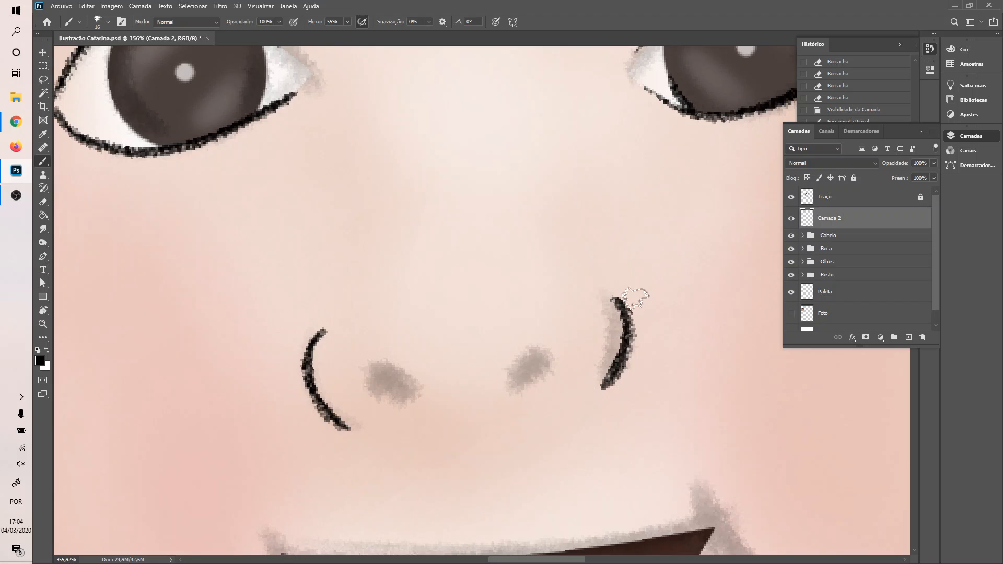
pyautogui.hotkey('ctrl', 'z')
pyautogui.moveTo(609, 291)
pyautogui.mouseDown()
pyautogui.moveTo(615, 384)
pyautogui.moveTo(591, 399)
pyautogui.mouseUp()
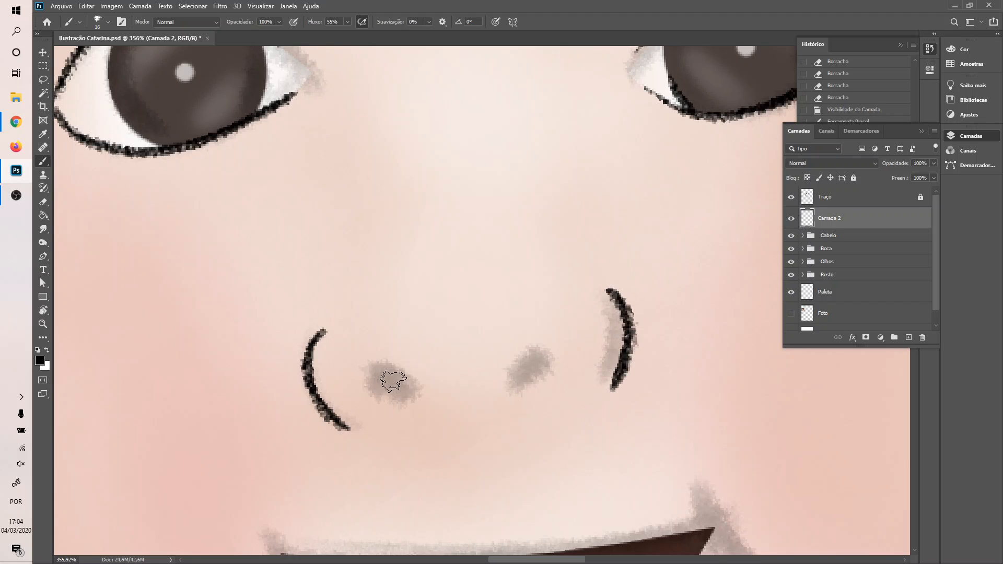
pyautogui.moveTo(393, 381); pyautogui.dragTo(397, 388)
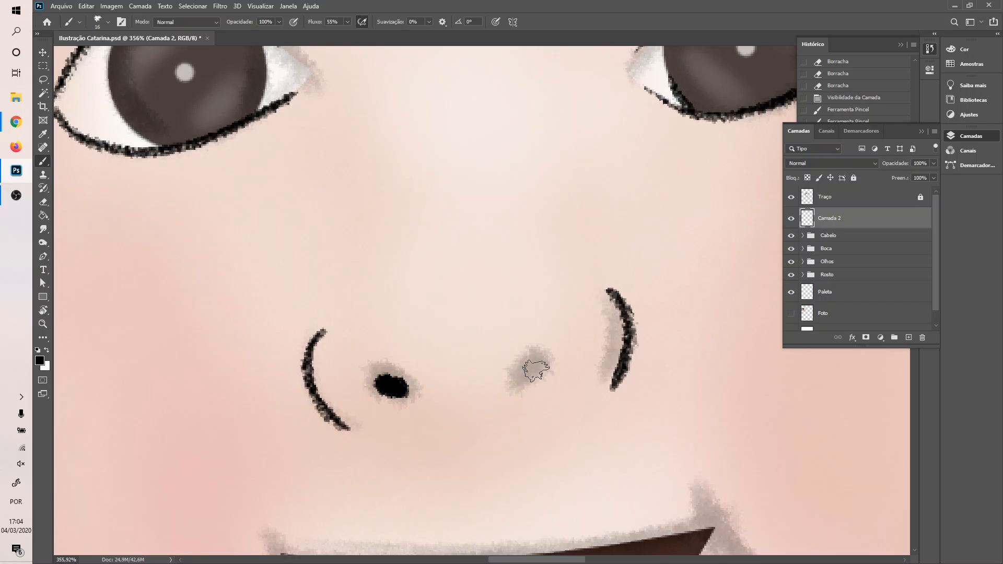
pyautogui.moveTo(535, 370); pyautogui.dragTo(538, 371)
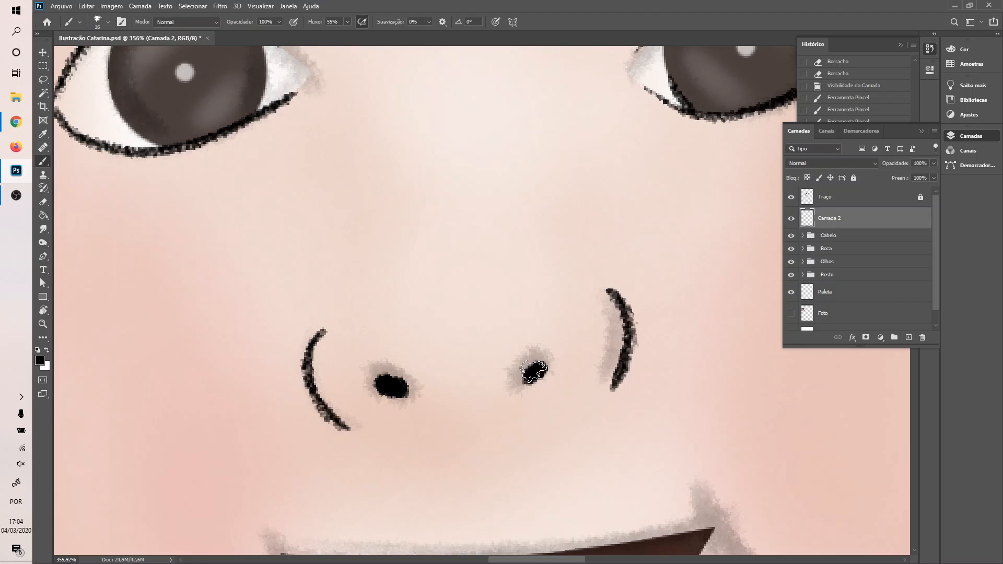
# - Draw short curved black creases at both corners of the mouth, following the sketch
pyautogui.scroll(-5, 530, 368)
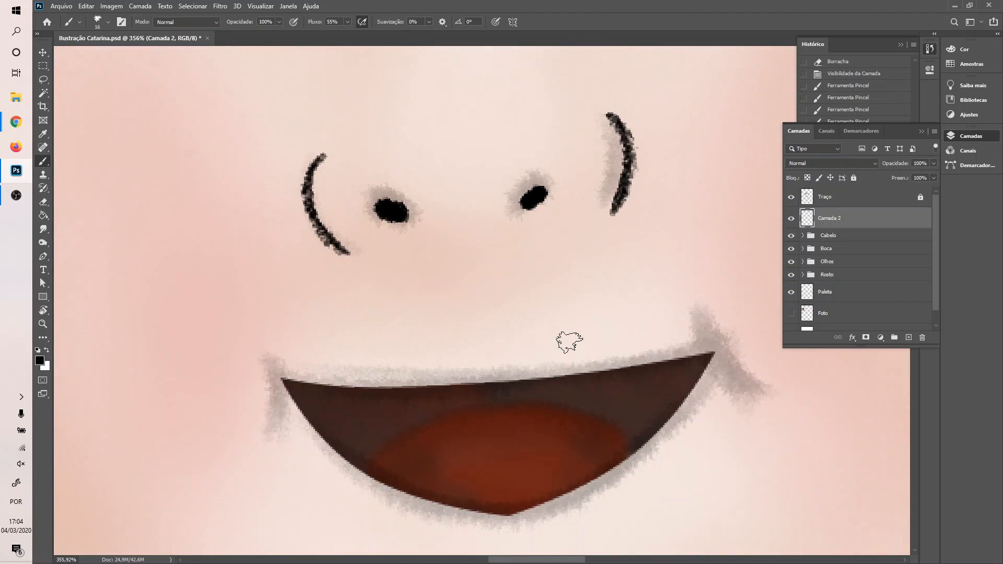
pyautogui.moveTo(270, 326); pyautogui.dragTo(273, 386)
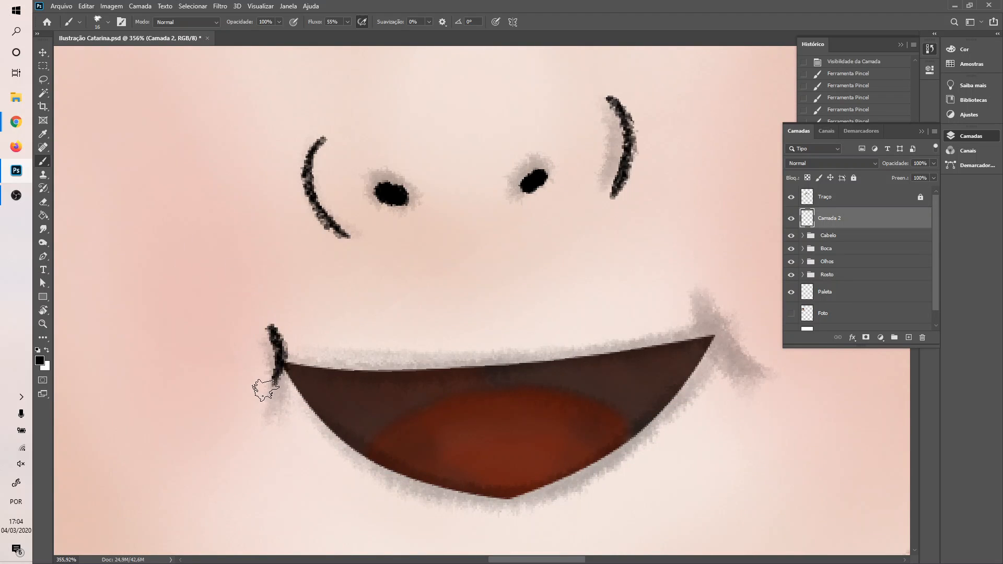
pyautogui.moveTo(723, 316); pyautogui.dragTo(738, 365)
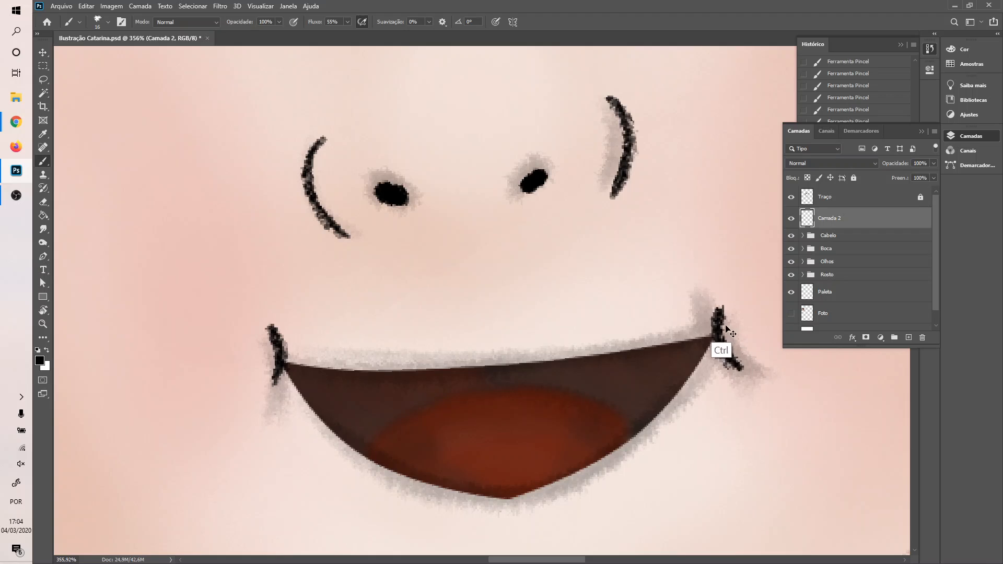
pyautogui.hotkey('ctrl', 'z')
pyautogui.moveTo(712, 309); pyautogui.dragTo(744, 362)
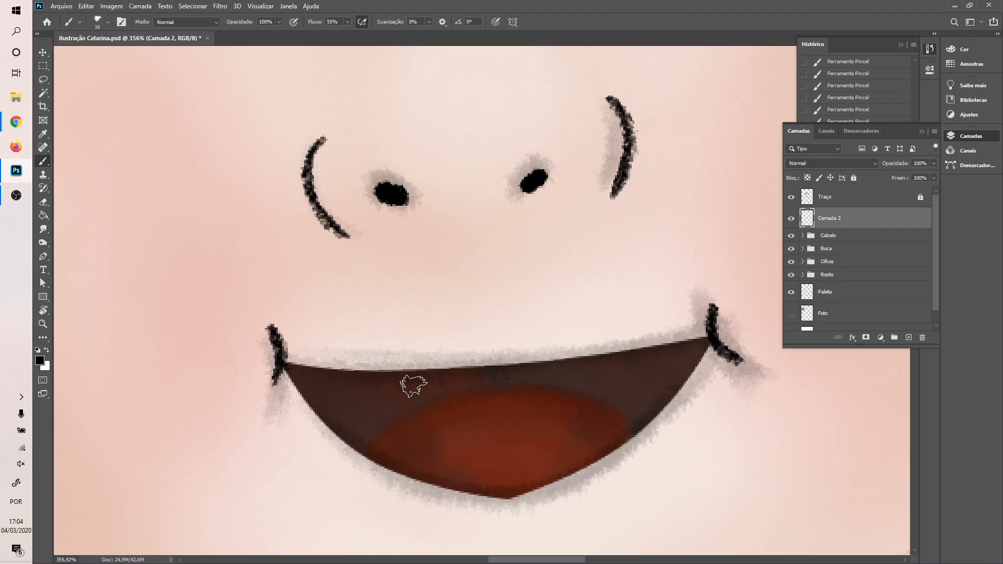
pyautogui.moveTo(366, 434)
pyautogui.mouseDown()
pyautogui.moveTo(434, 403)
pyautogui.moveTo(586, 428)
pyautogui.mouseUp()
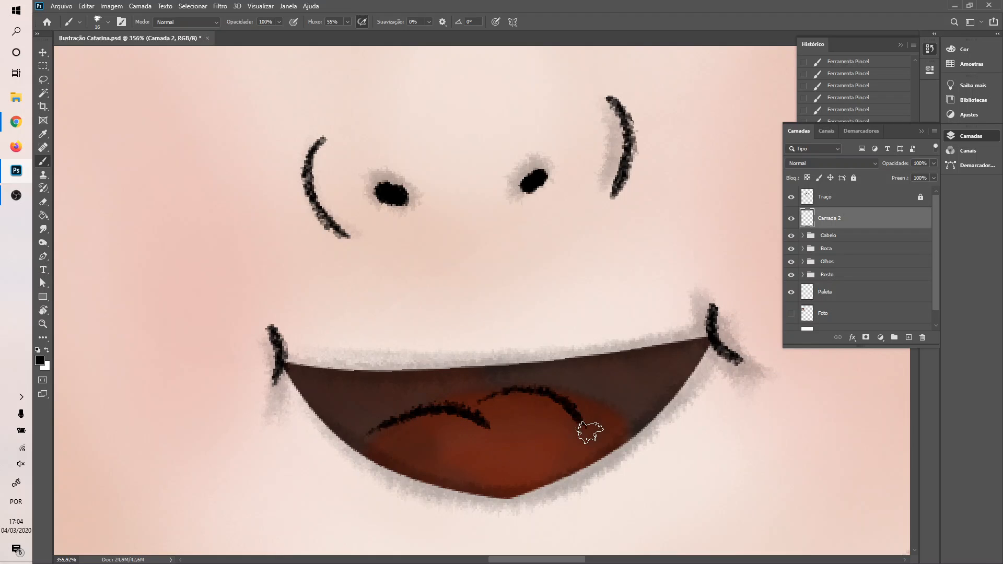
pyautogui.hotkey('ctrl', 'z')
pyautogui.hotkey('ctrl', 'z')
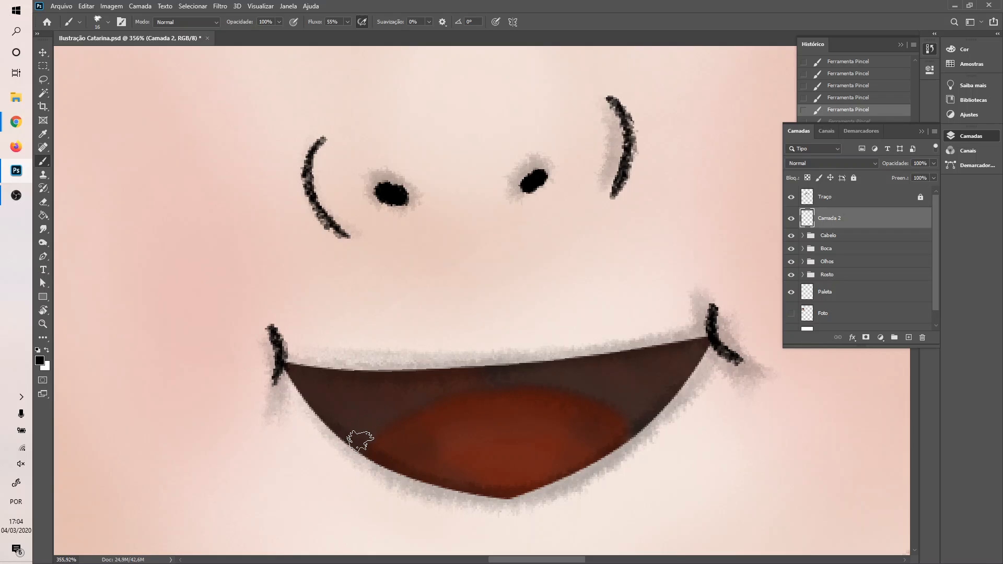
pyautogui.moveTo(360, 435)
pyautogui.mouseDown()
pyautogui.moveTo(413, 401)
pyautogui.moveTo(532, 432)
pyautogui.mouseUp()
pyautogui.moveTo(501, 393); pyautogui.dragTo(621, 418)
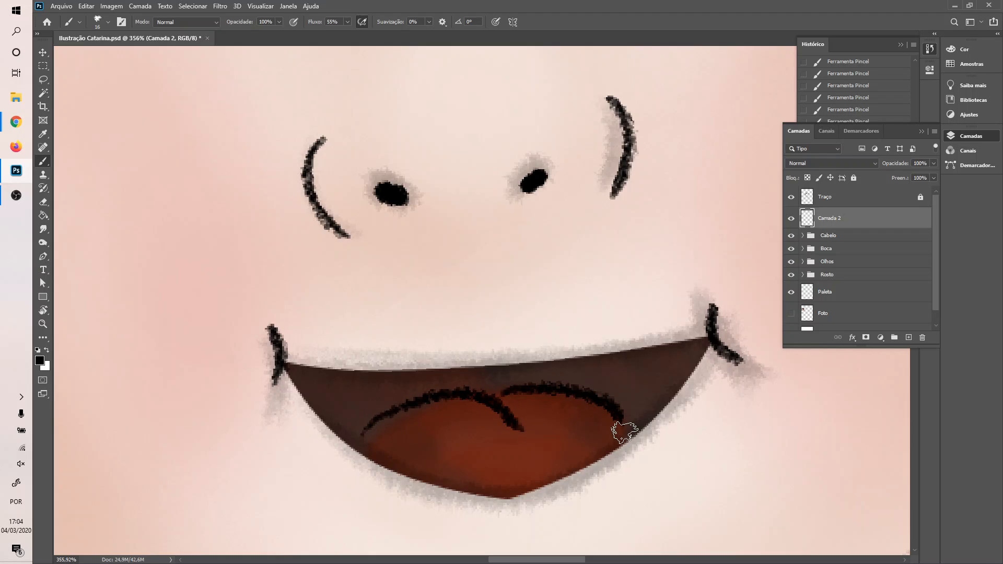
pyautogui.hotkey('ctrl', 'z')
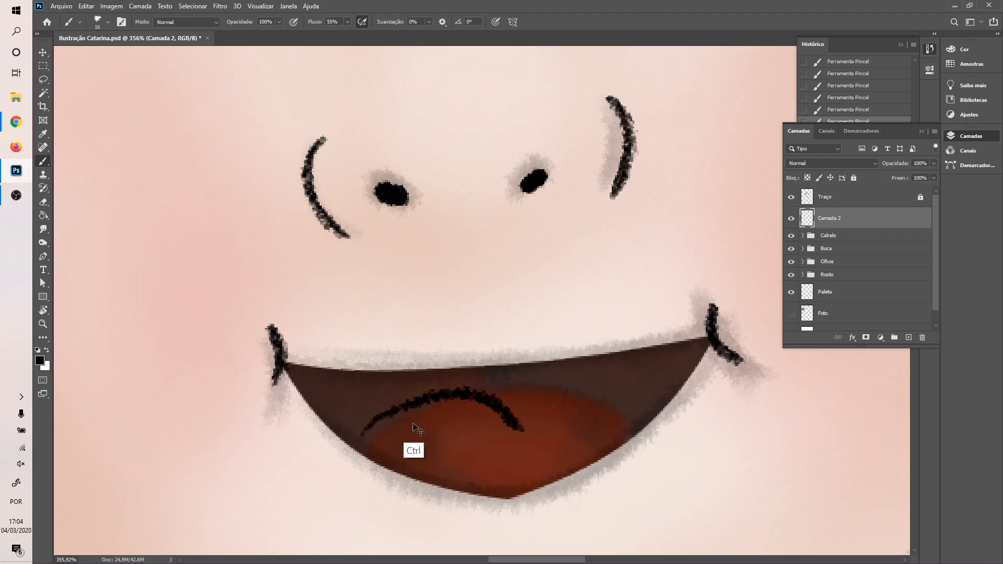
pyautogui.hotkey('ctrl', 'z')
pyautogui.moveTo(368, 443); pyautogui.dragTo(496, 448)
pyautogui.hotkey('ctrl', 'z')
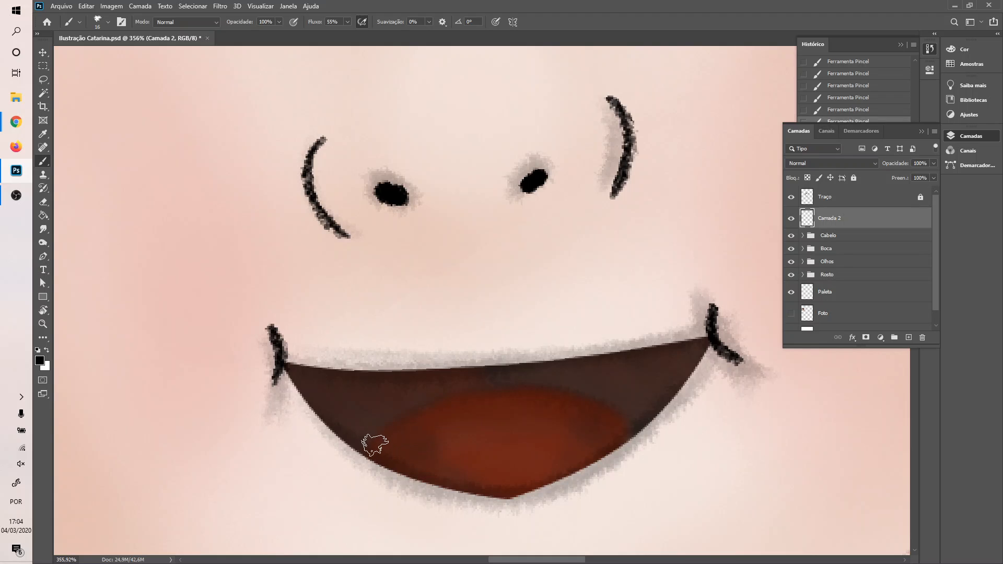
pyautogui.moveTo(369, 442); pyautogui.dragTo(521, 432)
pyautogui.moveTo(503, 396); pyautogui.dragTo(606, 432)
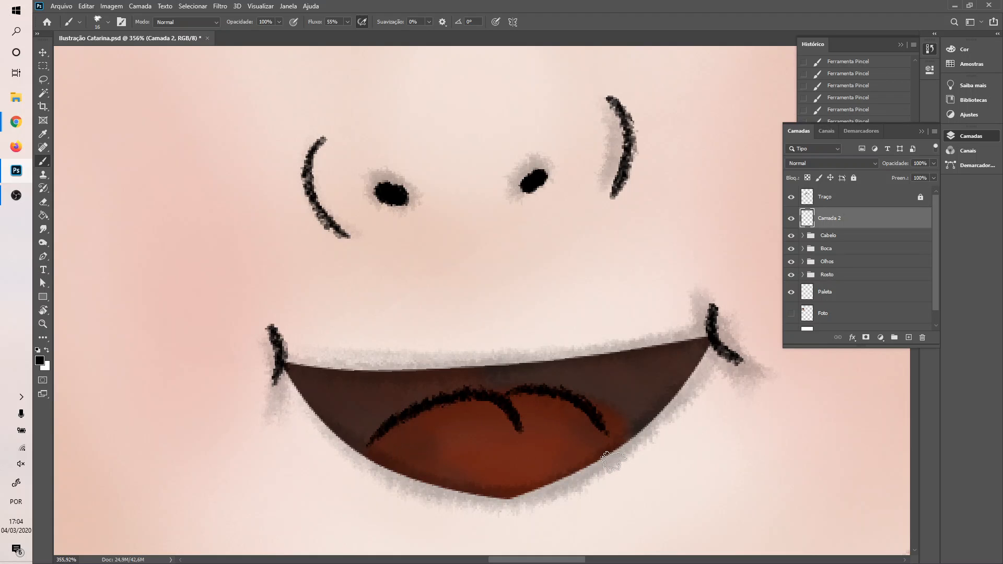
pyautogui.hotkey('ctrl', 'z')
pyautogui.hotkey('ctrl', 'z')
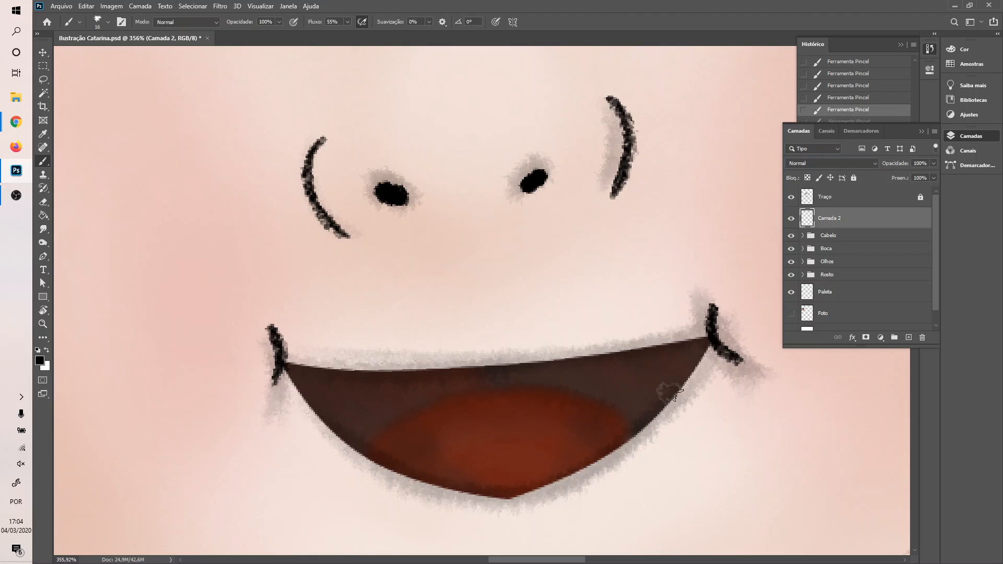
# - Rotate the canvas view to 99° and outline the mouth's lower edge in black from its left corner past the lowest point
pyautogui.press('r')
pyautogui.moveTo(635, 347); pyautogui.dragTo(426, 370)
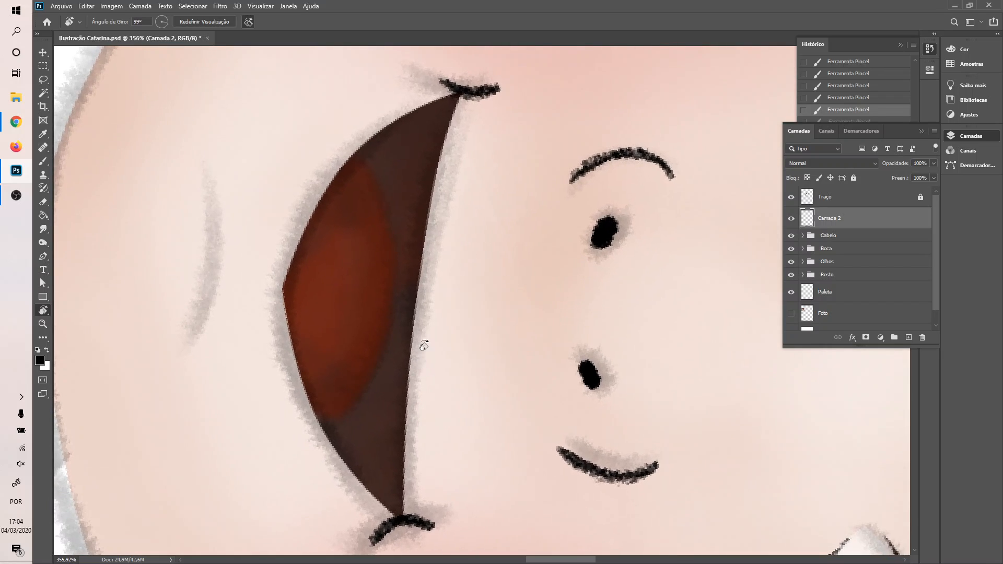
pyautogui.press('b')
pyautogui.moveTo(437, 98)
pyautogui.mouseDown()
pyautogui.moveTo(338, 183)
pyautogui.moveTo(302, 239)
pyautogui.moveTo(285, 314)
pyautogui.mouseUp()
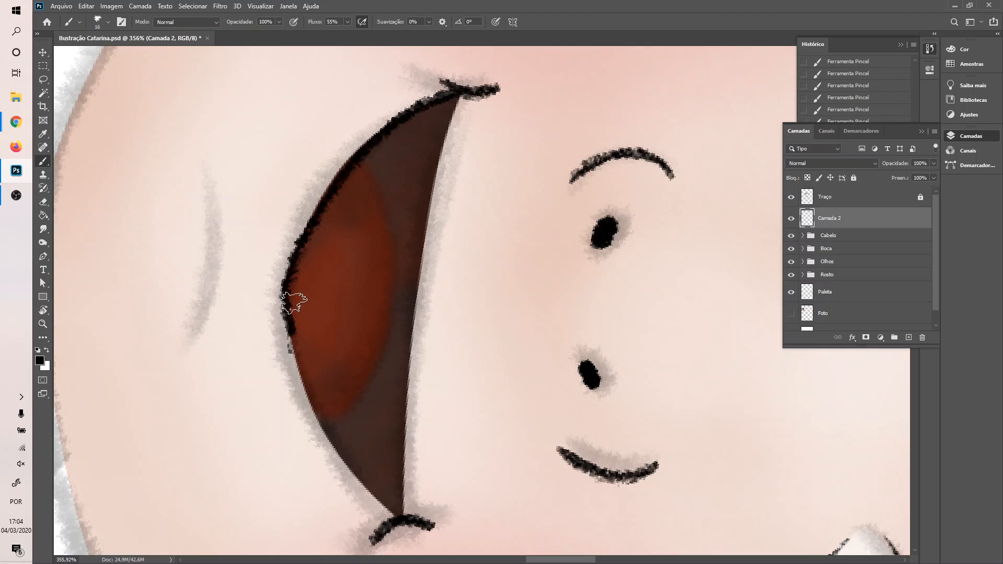
# - Continue the mouth's lower outline up to its right corner, redoing the black stroke until it follows the edge
pyautogui.moveTo(291, 324)
pyautogui.mouseDown()
pyautogui.moveTo(294, 362)
pyautogui.moveTo(336, 452)
pyautogui.moveTo(398, 521)
pyautogui.mouseUp()
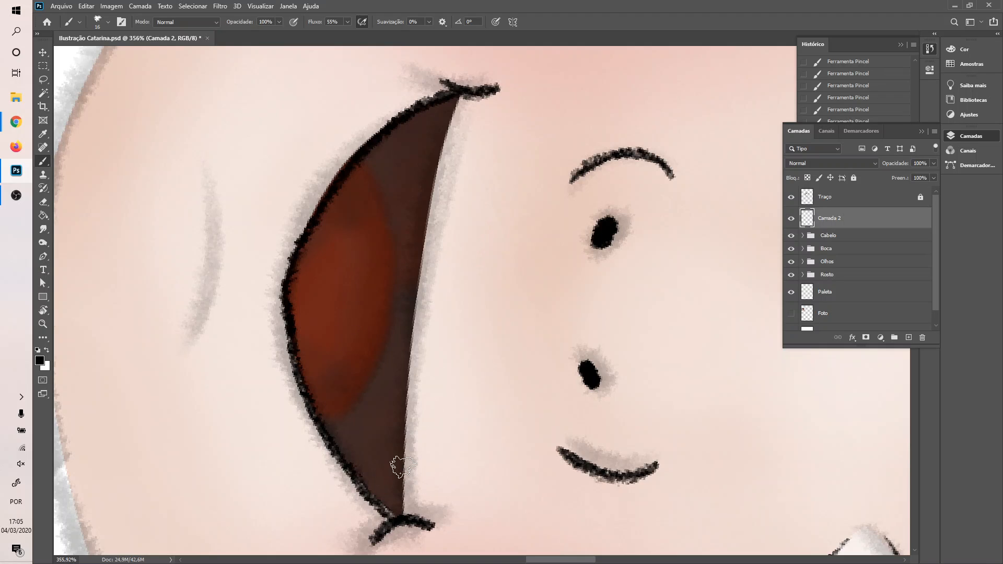
pyautogui.hotkey('ctrl', 'z')
pyautogui.moveTo(291, 330)
pyautogui.mouseDown()
pyautogui.moveTo(319, 422)
pyautogui.moveTo(348, 463)
pyautogui.moveTo(305, 362)
pyautogui.moveTo(339, 438)
pyautogui.moveTo(398, 522)
pyautogui.mouseUp()
pyautogui.hotkey('ctrl', 'z')
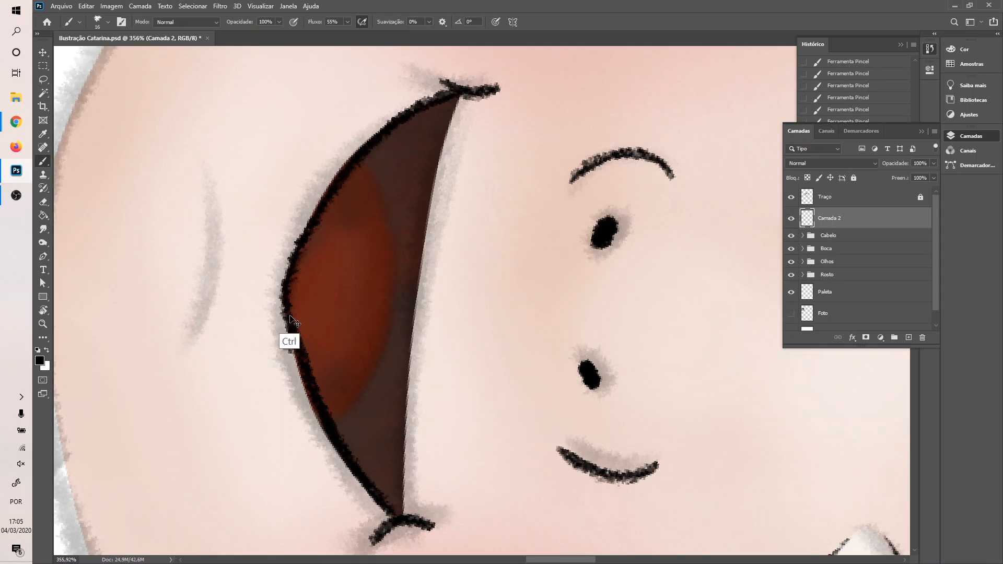
pyautogui.hotkey('ctrl', 'z')
pyautogui.moveTo(302, 369)
pyautogui.mouseDown()
pyautogui.moveTo(349, 466)
pyautogui.moveTo(404, 523)
pyautogui.mouseUp()
pyautogui.hotkey('ctrl', 'z')
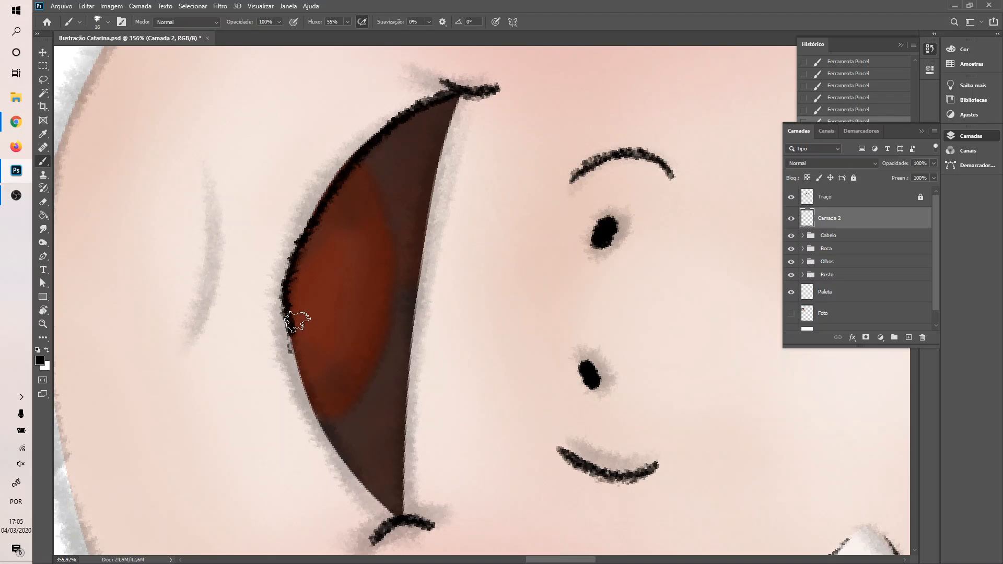
pyautogui.moveTo(295, 318)
pyautogui.mouseDown()
pyautogui.moveTo(326, 420)
pyautogui.moveTo(402, 519)
pyautogui.mouseUp()
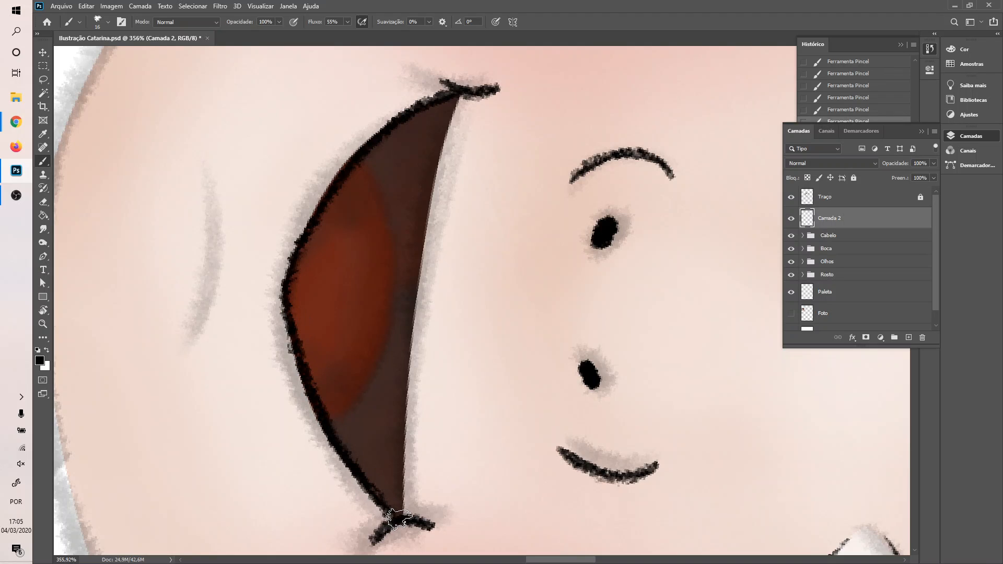
# - Outline the mouth's upper edge in black starting from its left corner, undoing and redrawing strokes that stray from the edge
pyautogui.moveTo(466, 91)
pyautogui.mouseDown()
pyautogui.moveTo(431, 173)
pyautogui.moveTo(418, 253)
pyautogui.moveTo(415, 447)
pyautogui.mouseUp()
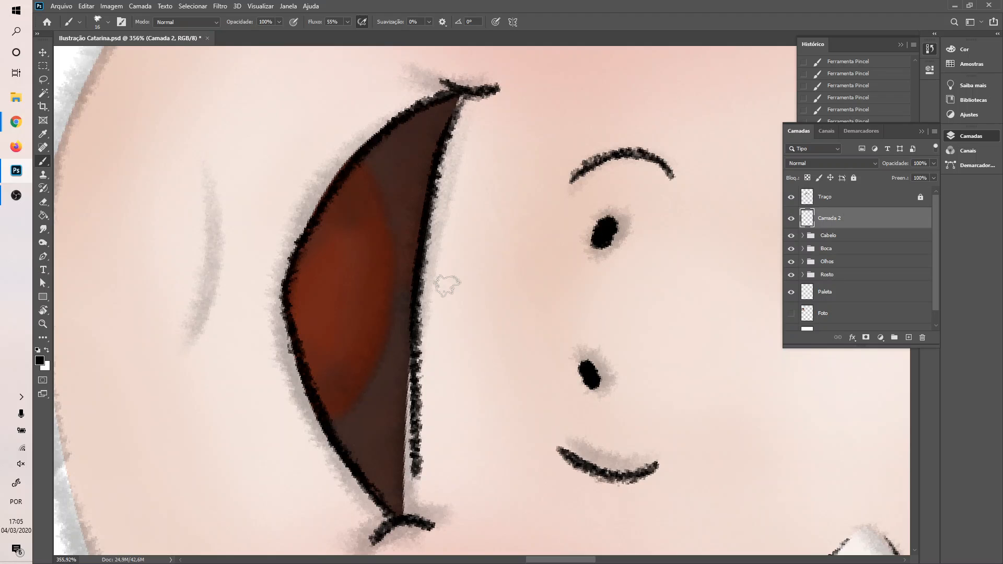
pyautogui.hotkey('ctrl', 'z')
pyautogui.moveTo(456, 102); pyautogui.dragTo(418, 222)
pyautogui.hotkey('ctrl', 'z')
pyautogui.moveTo(458, 93); pyautogui.dragTo(412, 317)
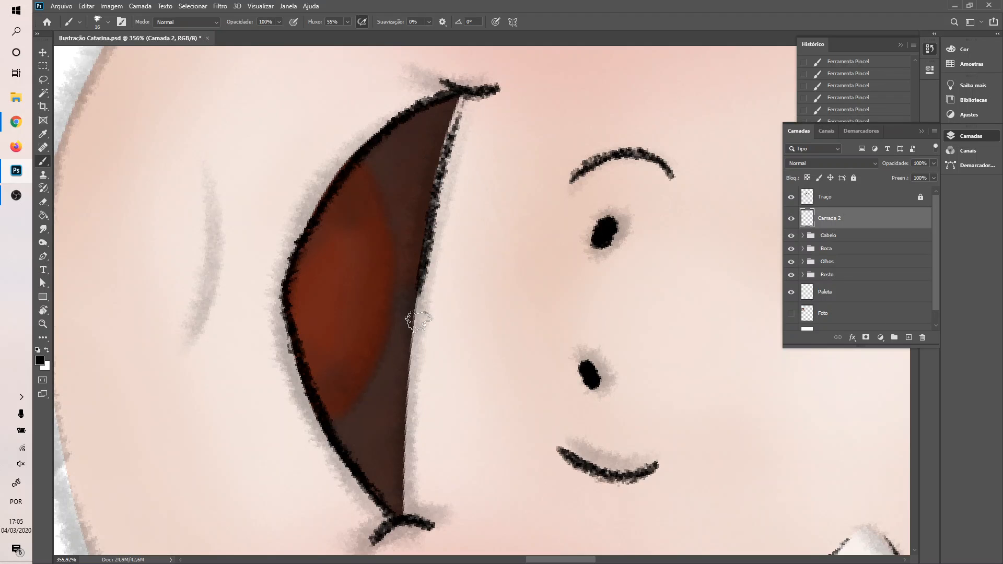
pyautogui.hotkey('ctrl', 'z')
pyautogui.moveTo(458, 94); pyautogui.dragTo(429, 267)
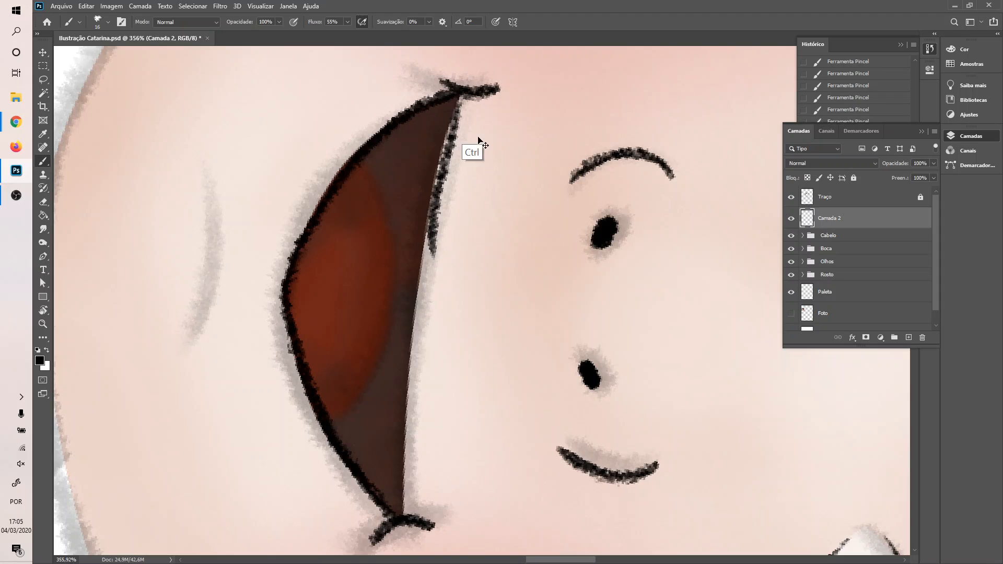
pyautogui.hotkey('ctrl', 'z')
pyautogui.moveTo(458, 94)
pyautogui.mouseDown()
pyautogui.moveTo(423, 273)
pyautogui.moveTo(436, 268)
pyautogui.moveTo(431, 278)
pyautogui.moveTo(423, 264)
pyautogui.moveTo(413, 342)
pyautogui.moveTo(404, 460)
pyautogui.mouseUp()
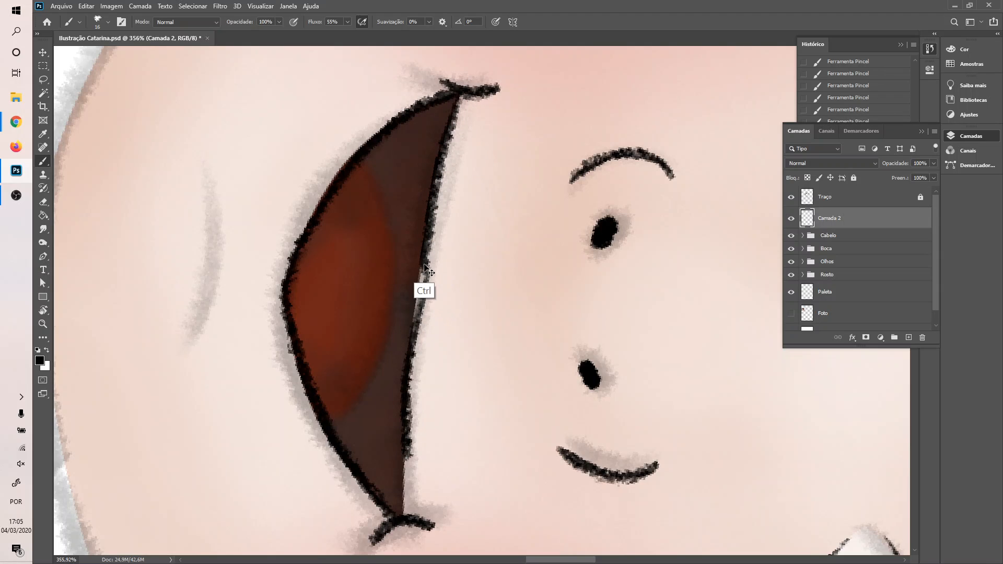
# - Extend the mouth's upper outline in black through its middle section, undoing and redrawing strokes that stray from the edge
pyautogui.hotkey('ctrl', 'z')
pyautogui.moveTo(425, 258)
pyautogui.mouseDown()
pyautogui.moveTo(407, 427)
pyautogui.moveTo(404, 517)
pyautogui.mouseUp()
pyautogui.hotkey('ctrl', 'z')
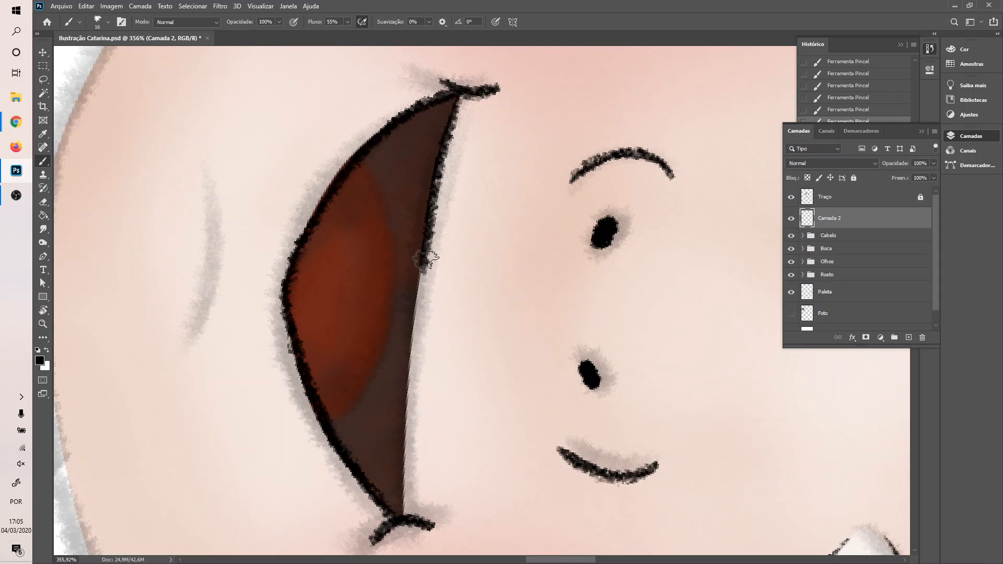
pyautogui.moveTo(425, 259)
pyautogui.mouseDown()
pyautogui.moveTo(405, 329)
pyautogui.moveTo(401, 441)
pyautogui.mouseUp()
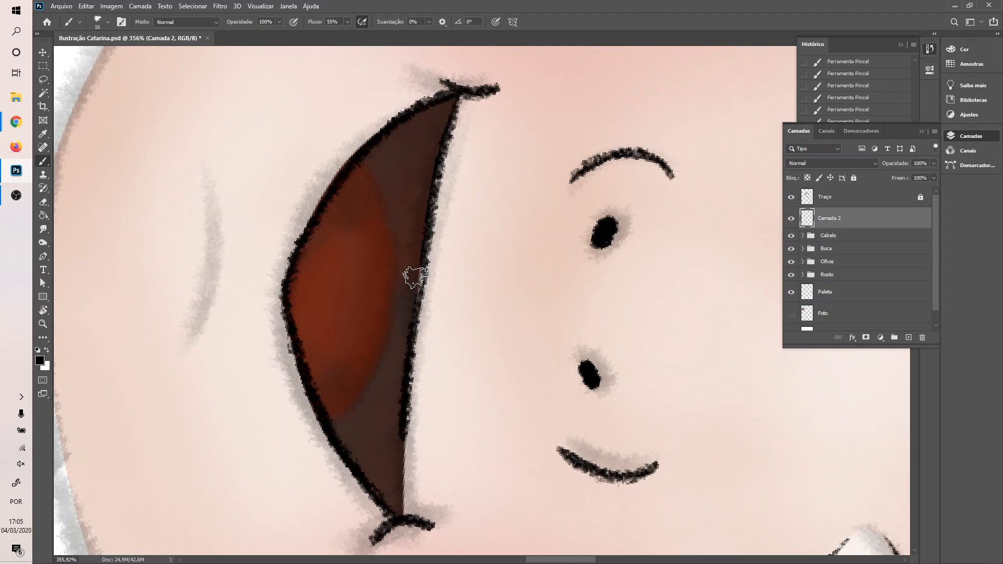
pyautogui.moveTo(423, 275); pyautogui.dragTo(422, 384)
# - Finish the mouth's upper outline in black down to its right corner, redoing the stroke until it joins the crease
pyautogui.moveTo(403, 421); pyautogui.dragTo(395, 519)
pyautogui.hotkey('ctrl', 'z')
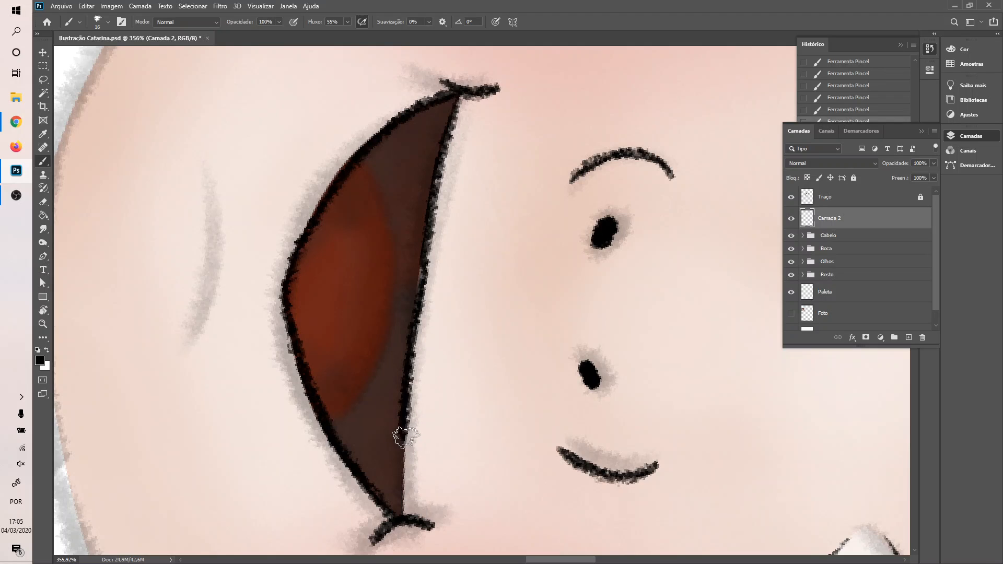
pyautogui.moveTo(407, 432); pyautogui.dragTo(407, 519)
pyautogui.hotkey('ctrl', 'z')
pyautogui.moveTo(398, 418); pyautogui.dragTo(407, 519)
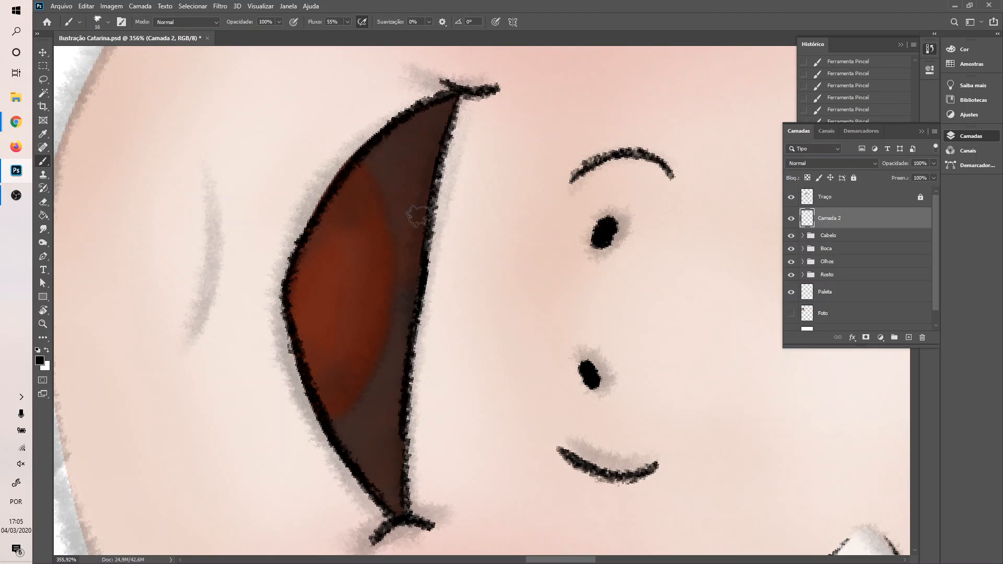
# - Rotate the canvas view back near upright and outline the tongue's upper edge with two thin overlapping black arcs, undoing the thicker attempts
pyautogui.moveTo(367, 159); pyautogui.dragTo(368, 284)
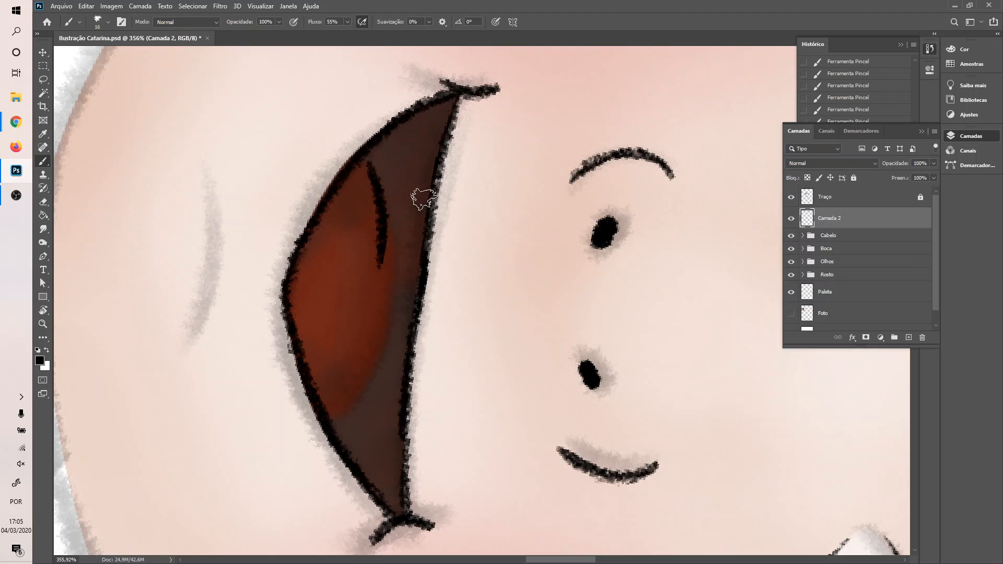
pyautogui.press('r')
pyautogui.moveTo(548, 286)
pyautogui.mouseDown()
pyautogui.moveTo(543, 127)
pyautogui.moveTo(414, 208)
pyautogui.moveTo(438, 190)
pyautogui.mouseUp()
pyautogui.press('b')
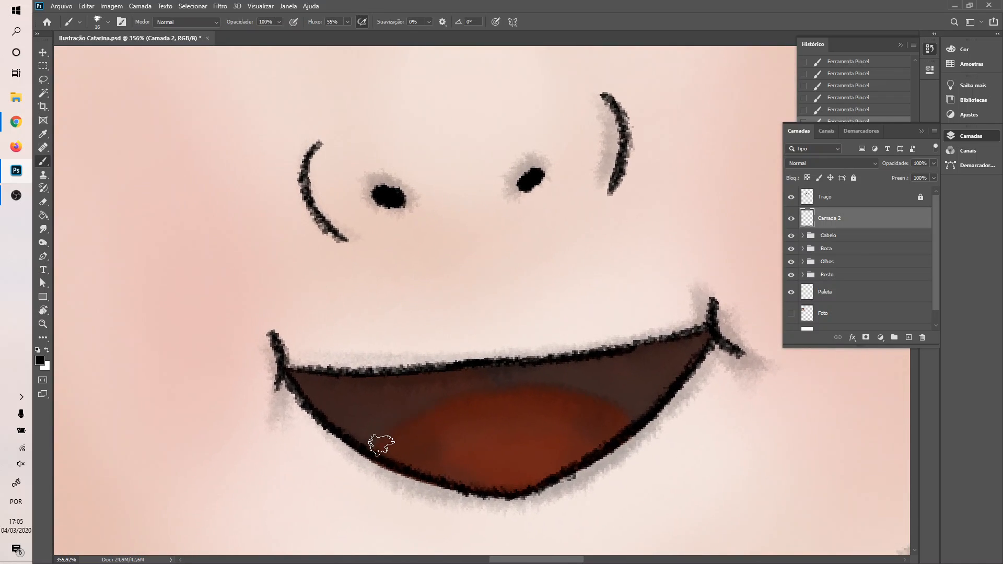
pyautogui.moveTo(379, 434); pyautogui.dragTo(602, 416)
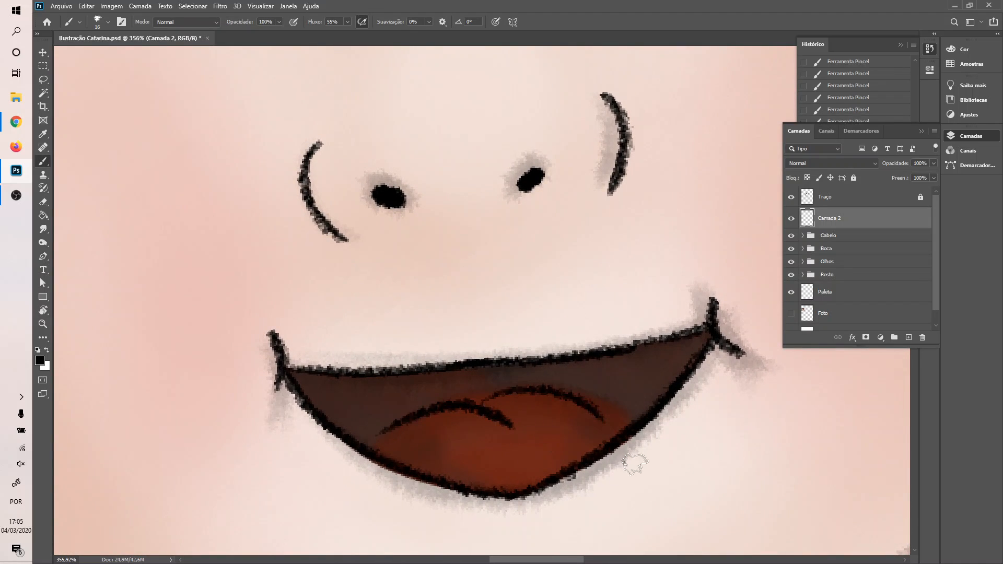
pyautogui.hotkey('ctrl', 'z')
pyautogui.hotkey('ctrl', 'z')
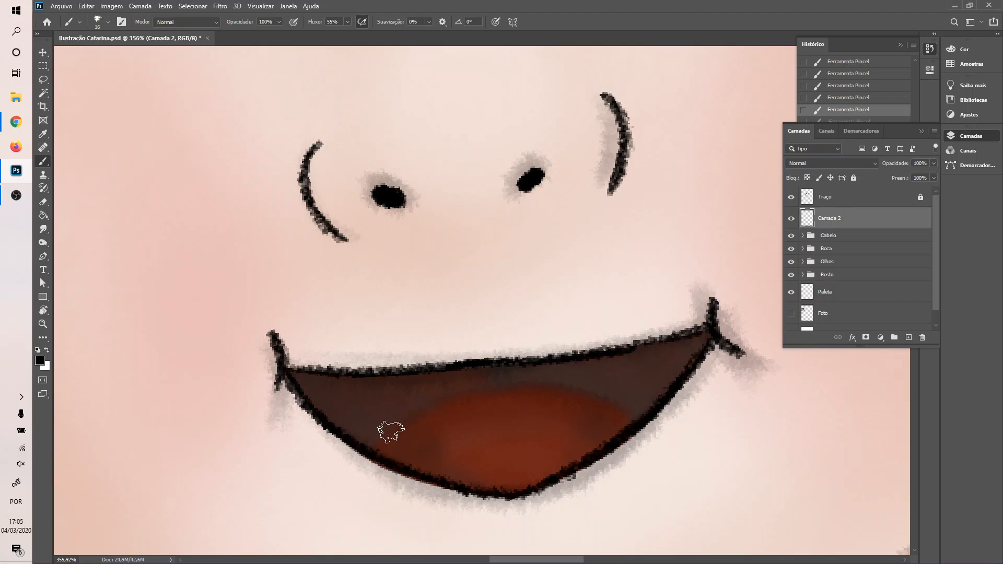
pyautogui.moveTo(420, 417); pyautogui.dragTo(548, 426)
pyautogui.hotkey('ctrl', 'z')
pyautogui.moveTo(413, 420); pyautogui.dragTo(586, 410)
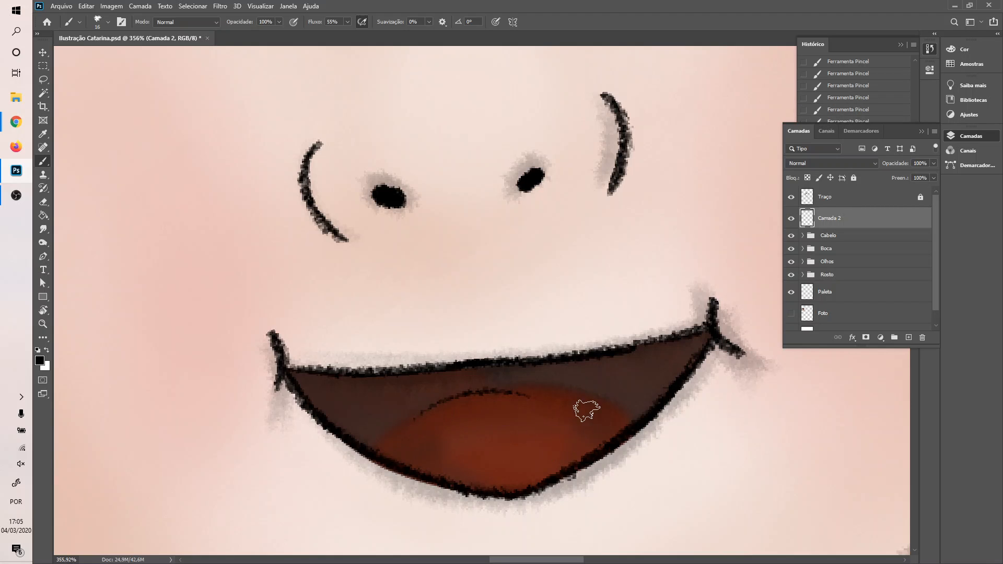
pyautogui.moveTo(508, 390); pyautogui.dragTo(630, 416)
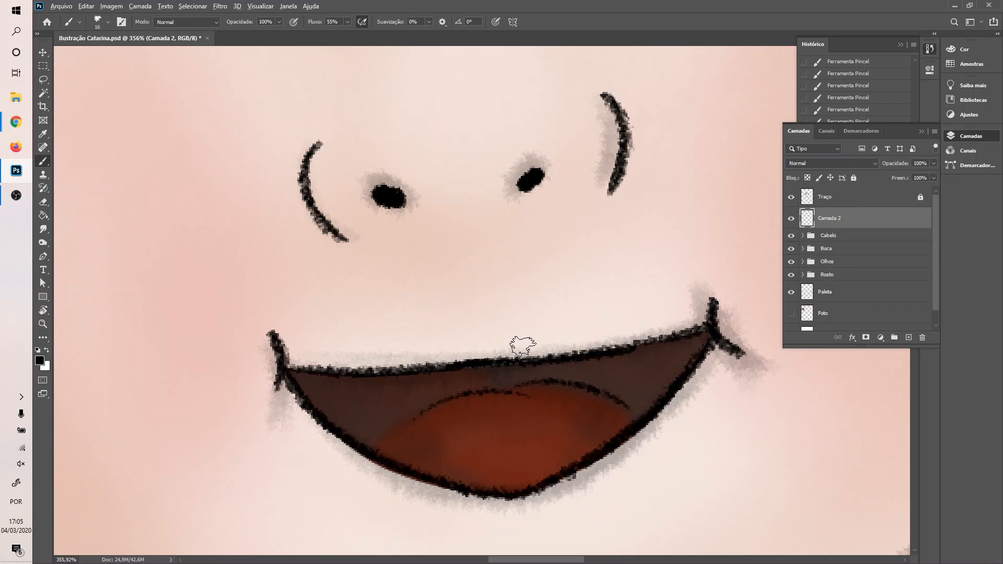
# - Try to ink the short curved chin crease below the mouth in black, undoing each attempted stroke
pyautogui.scroll(-5, 522, 346)
pyautogui.scroll(2, 569, 348)
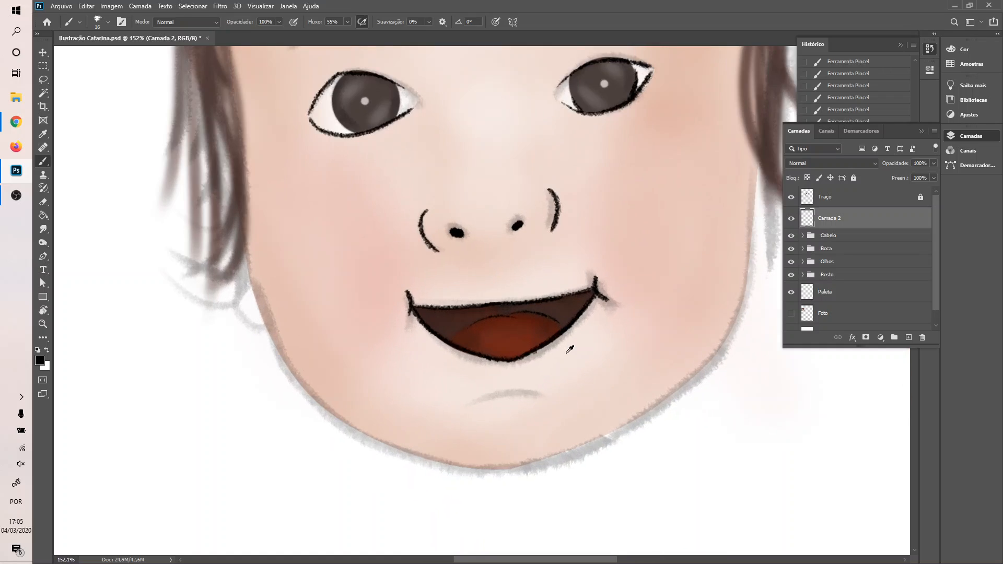
pyautogui.scroll(2, 569, 348)
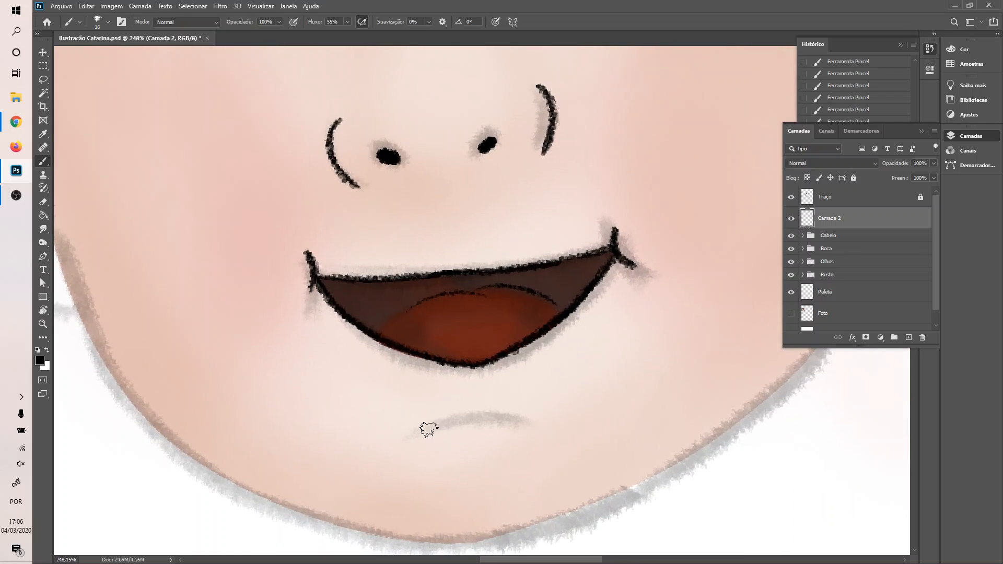
pyautogui.moveTo(428, 429); pyautogui.dragTo(528, 431)
pyautogui.hotkey('ctrl', 'z')
pyautogui.moveTo(423, 430); pyautogui.dragTo(528, 432)
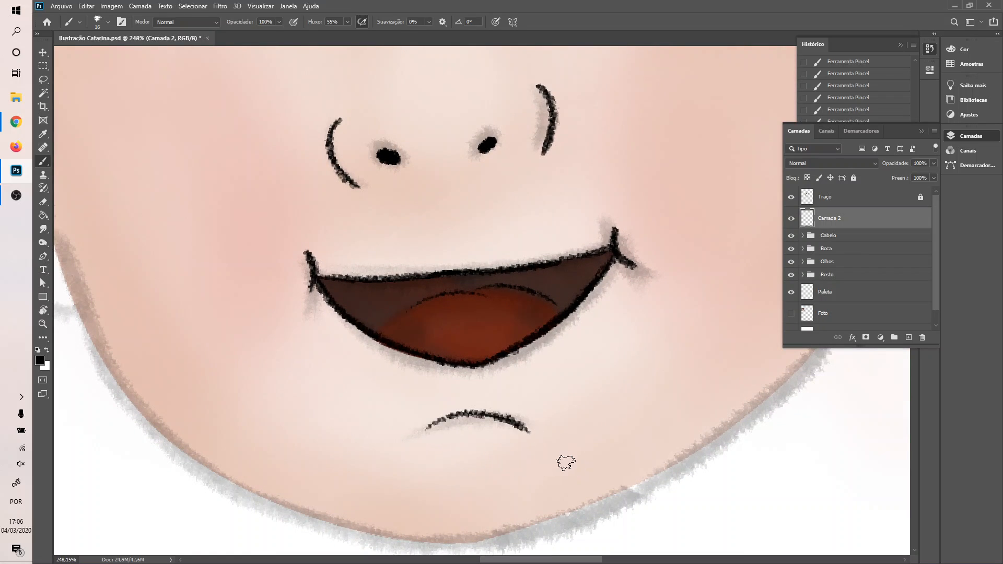
pyautogui.hotkey('ctrl', 'z')
pyautogui.moveTo(429, 431)
pyautogui.mouseDown()
pyautogui.moveTo(476, 403)
pyautogui.moveTo(565, 414)
pyautogui.mouseUp()
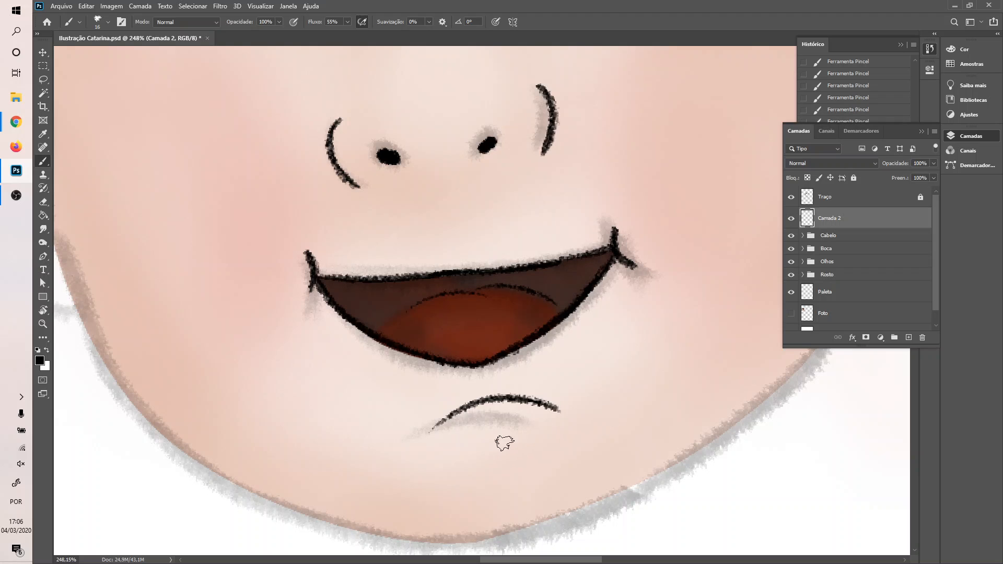
pyautogui.hotkey('ctrl', 'z')
pyautogui.moveTo(429, 433)
pyautogui.mouseDown()
pyautogui.moveTo(549, 424)
pyautogui.moveTo(586, 385)
pyautogui.moveTo(584, 307)
pyautogui.moveTo(575, 331)
pyautogui.mouseUp()
pyautogui.hotkey('ctrl', 'z')
# - Rotate the canvas view to -11° and draw the chin crease below the mouth as one short black arc
pyautogui.press('r')
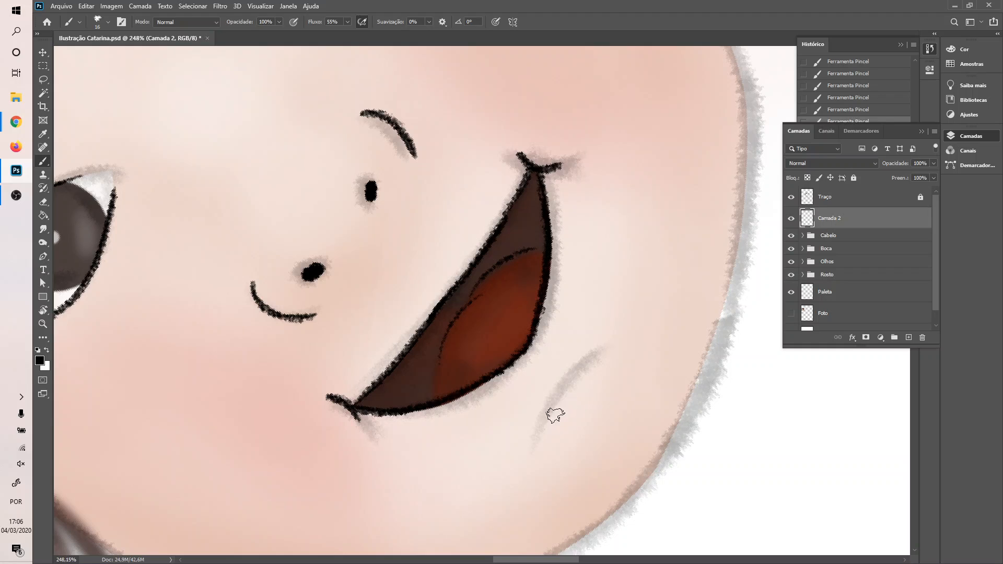
pyautogui.moveTo(543, 439); pyautogui.dragTo(621, 351)
pyautogui.hotkey('ctrl', 'z')
pyautogui.moveTo(558, 417)
pyautogui.mouseDown()
pyautogui.moveTo(595, 331)
pyautogui.moveTo(519, 359)
pyautogui.moveTo(534, 369)
pyautogui.mouseUp()
pyautogui.press('r')
pyautogui.hotkey('ctrl', 'z')
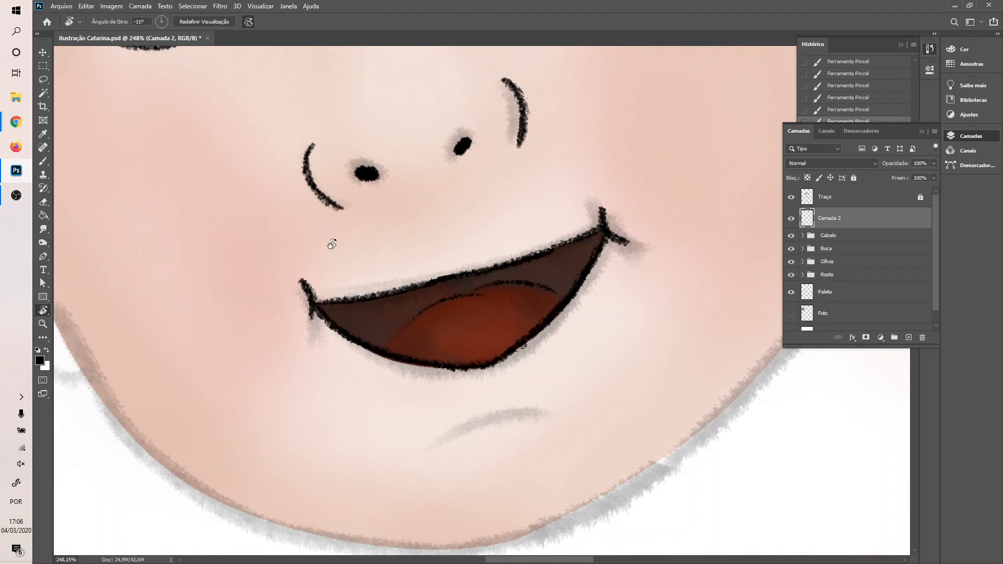
pyautogui.press('b')
pyautogui.moveTo(459, 434)
pyautogui.mouseDown()
pyautogui.moveTo(537, 396)
pyautogui.moveTo(561, 401)
pyautogui.mouseUp()
pyautogui.keyDown('alt'); pyautogui.scroll(-3, 572, 427); pyautogui.keyUp('alt')
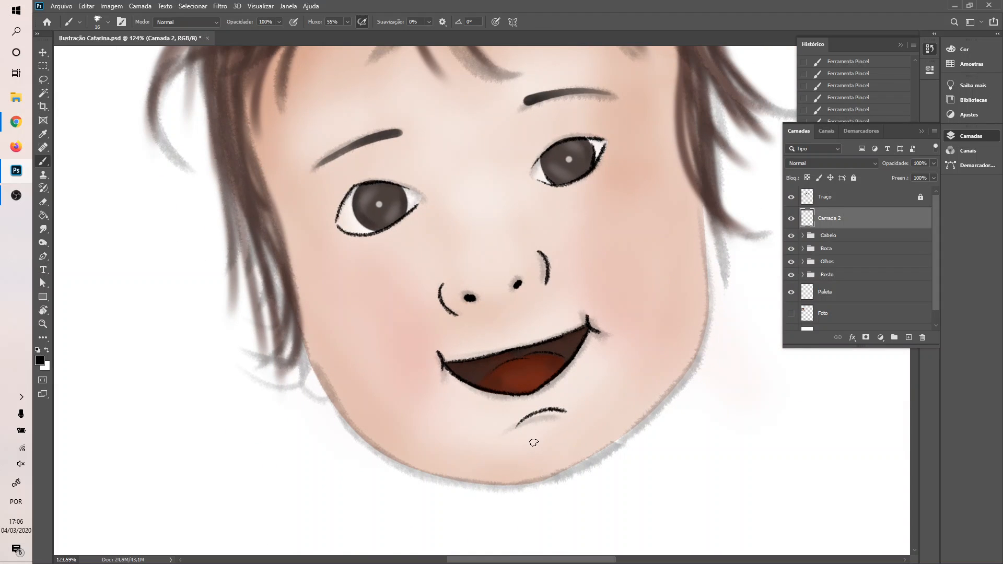
# - Rotate the canvas view to 4° and examine the inked face as a whole, toggling the Traço sketch layer's visibility off and on
pyautogui.press('r')
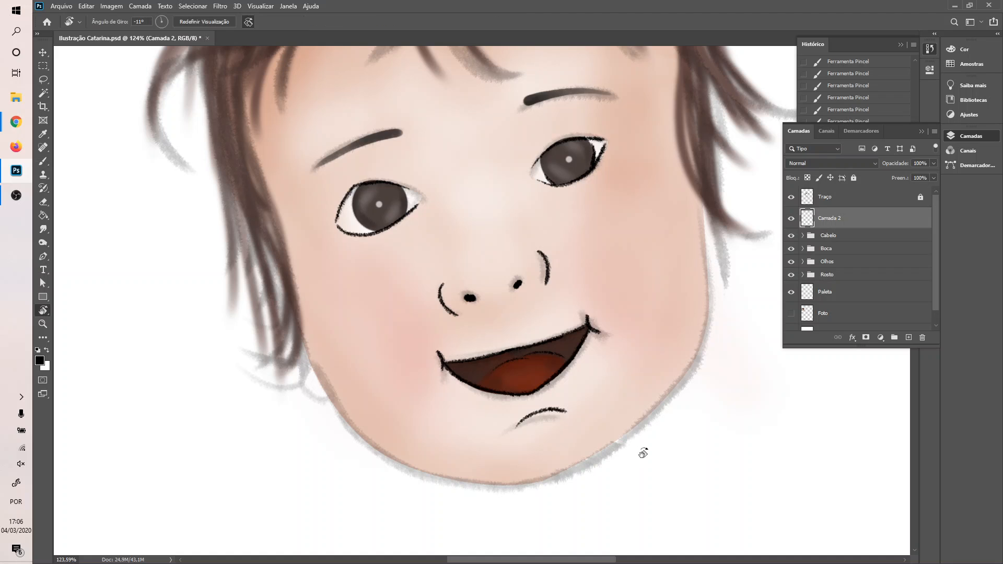
pyautogui.moveTo(644, 453); pyautogui.dragTo(582, 475)
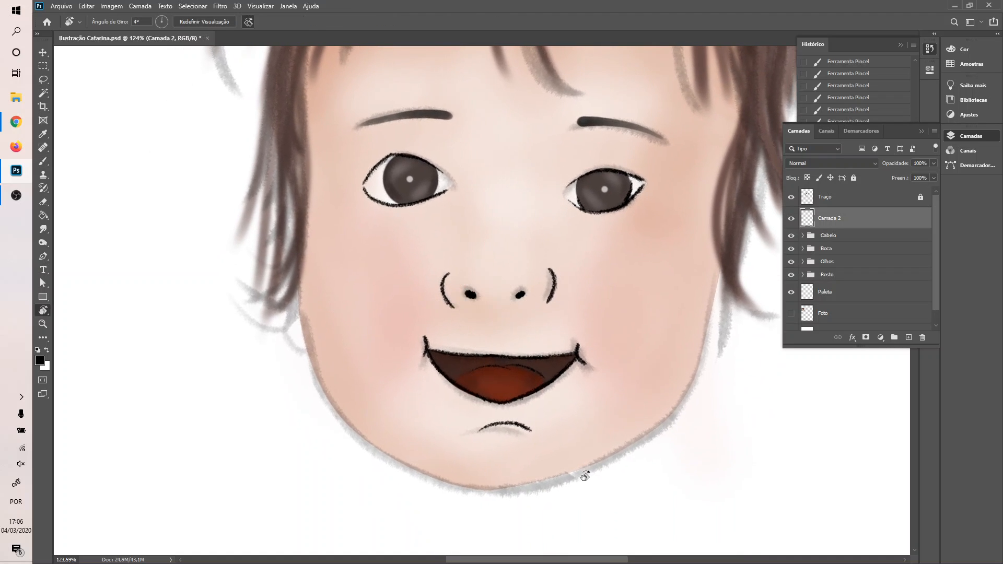
pyautogui.keyDown('alt'); pyautogui.scroll(-1, 584, 450); pyautogui.keyUp('alt')
pyautogui.keyDown('alt'); pyautogui.scroll(-2, 584, 450); pyautogui.keyUp('alt')
pyautogui.scroll(-1, 600, 465)
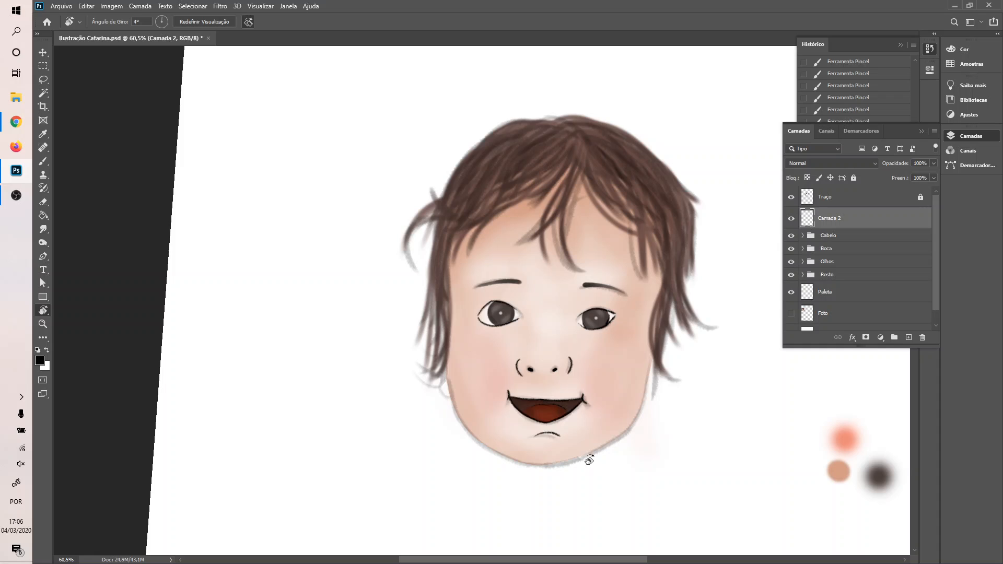
pyautogui.click(791, 197)
pyautogui.scroll(6, 543, 351)
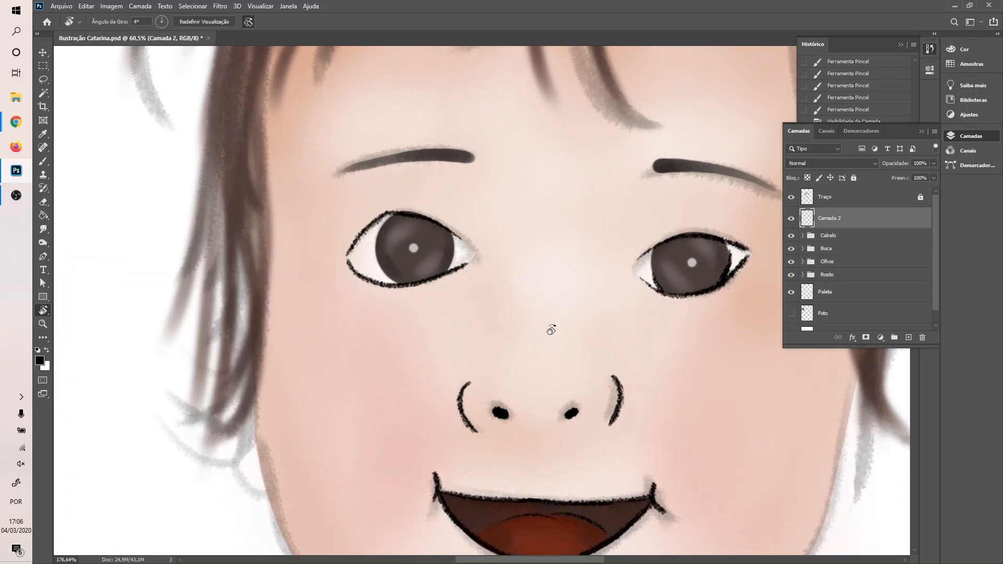
pyautogui.scroll(-6, 347, 363)
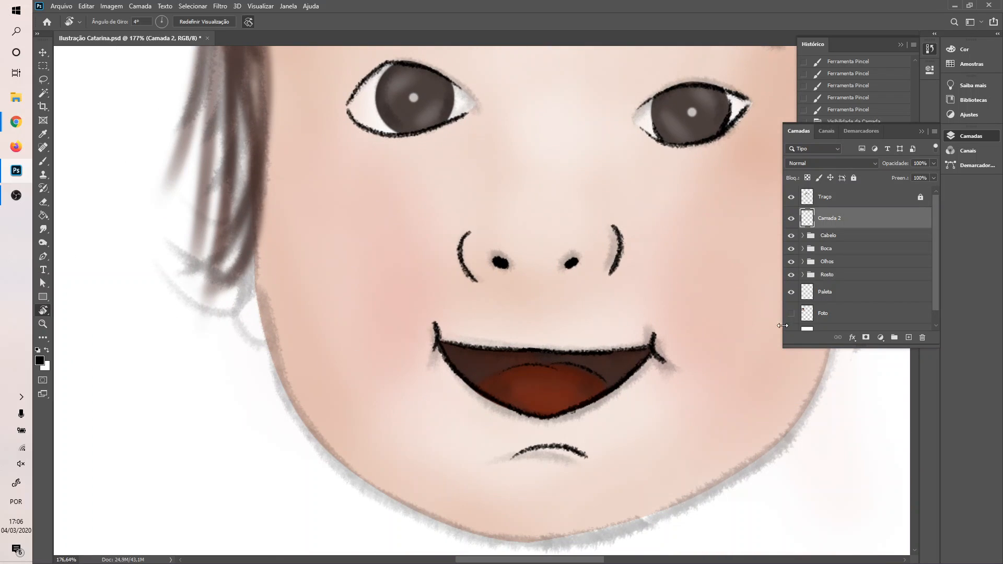
# - Move Camada 2 below the Cabelo group and outline the face's left side in black from the hair down to the lower jaw
pyautogui.moveTo(872, 221); pyautogui.dragTo(873, 239)
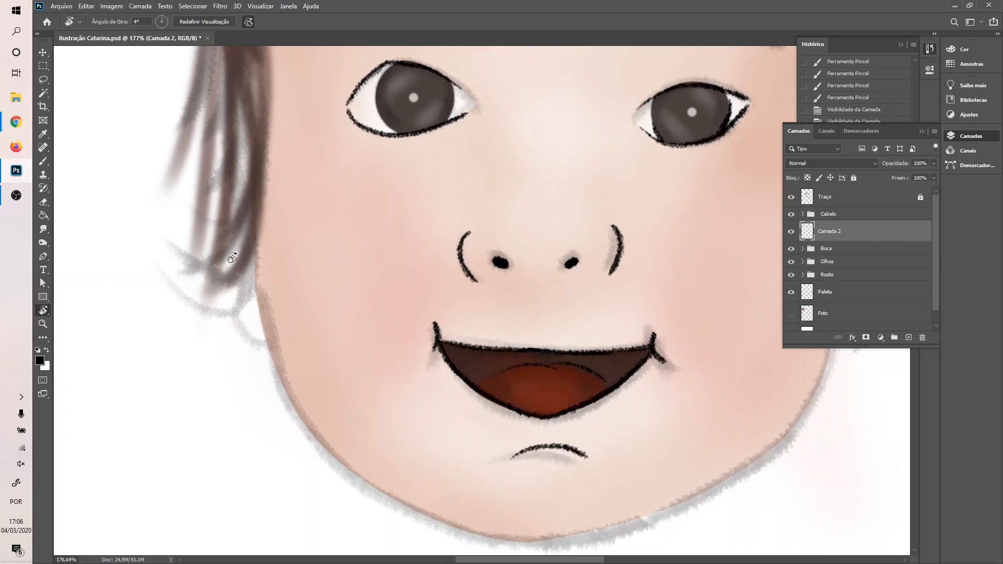
pyautogui.moveTo(257, 225)
pyautogui.mouseDown()
pyautogui.moveTo(254, 208)
pyautogui.moveTo(259, 261)
pyautogui.moveTo(260, 207)
pyautogui.mouseUp()
pyautogui.press('b')
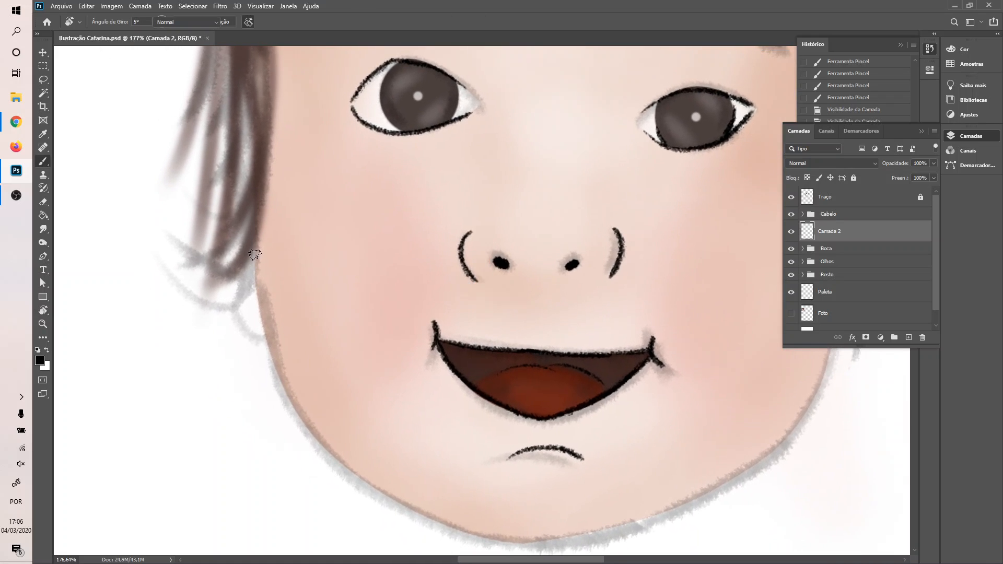
pyautogui.moveTo(261, 268); pyautogui.dragTo(260, 320)
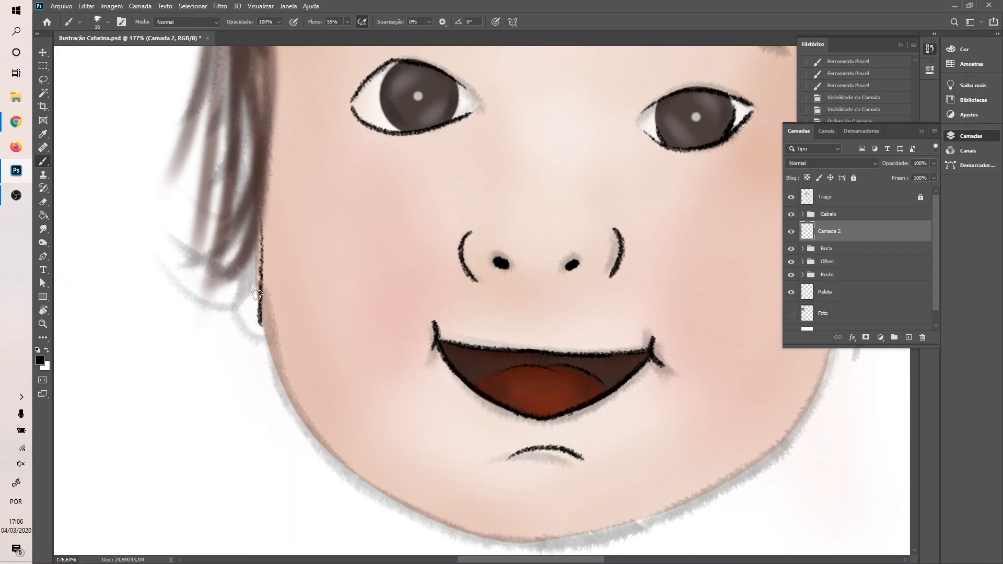
pyautogui.hotkey('ctrl', 'z')
pyautogui.moveTo(256, 220); pyautogui.dragTo(263, 333)
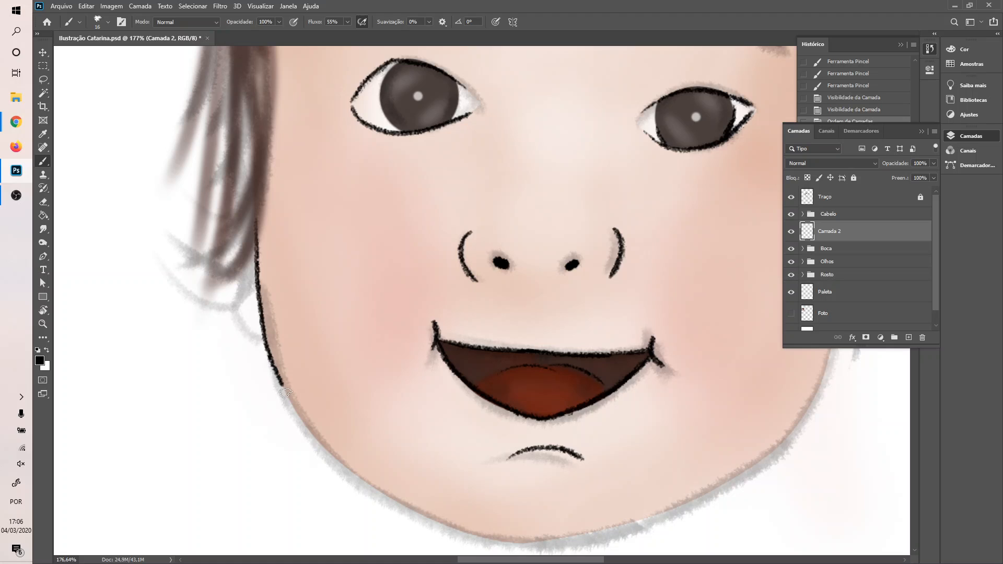
pyautogui.moveTo(310, 433); pyautogui.dragTo(333, 458)
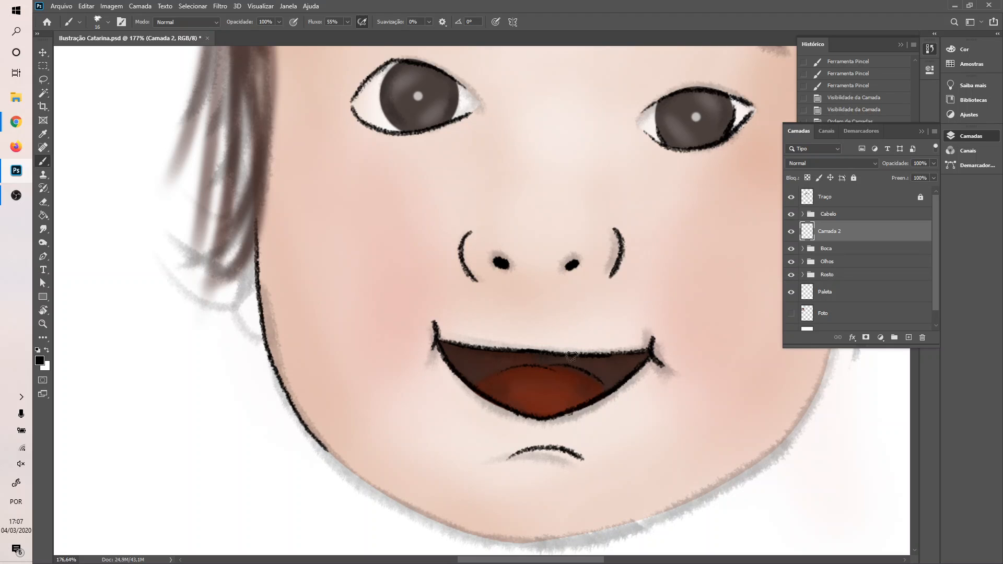
pyautogui.moveTo(546, 349); pyautogui.dragTo(503, 285)
pyautogui.hotkey('ctrl', 'z')
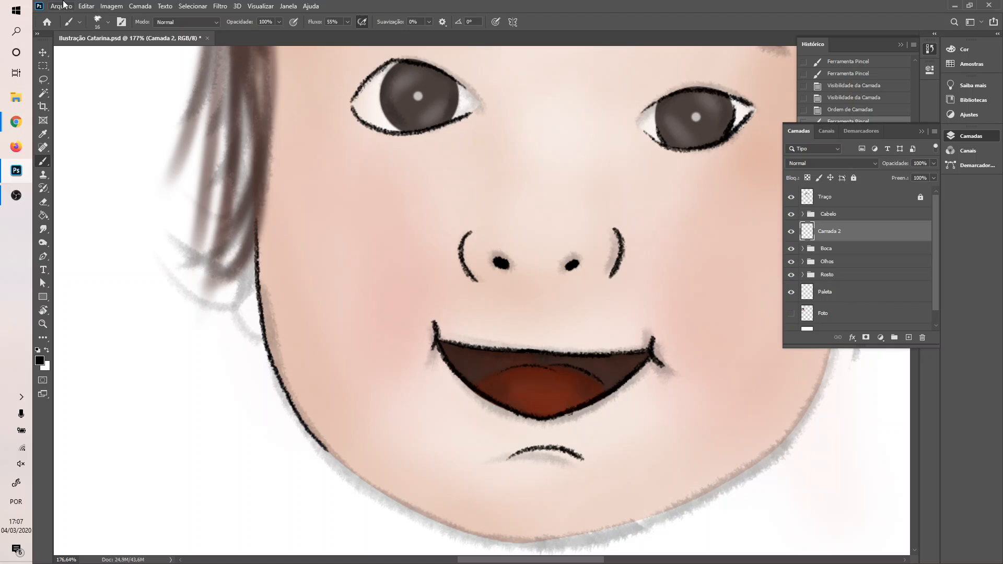
# - Switch to the Move tool (Ferramenta Mover) and select the layers beneath the jaw area, including Camada 2, Bochechas and Detalhes
pyautogui.click(43, 52)
pyautogui.moveTo(383, 420); pyautogui.dragTo(296, 243)
pyautogui.hotkey('ctrl', 'z')
pyautogui.moveTo(282, 504); pyautogui.dragTo(226, 419)
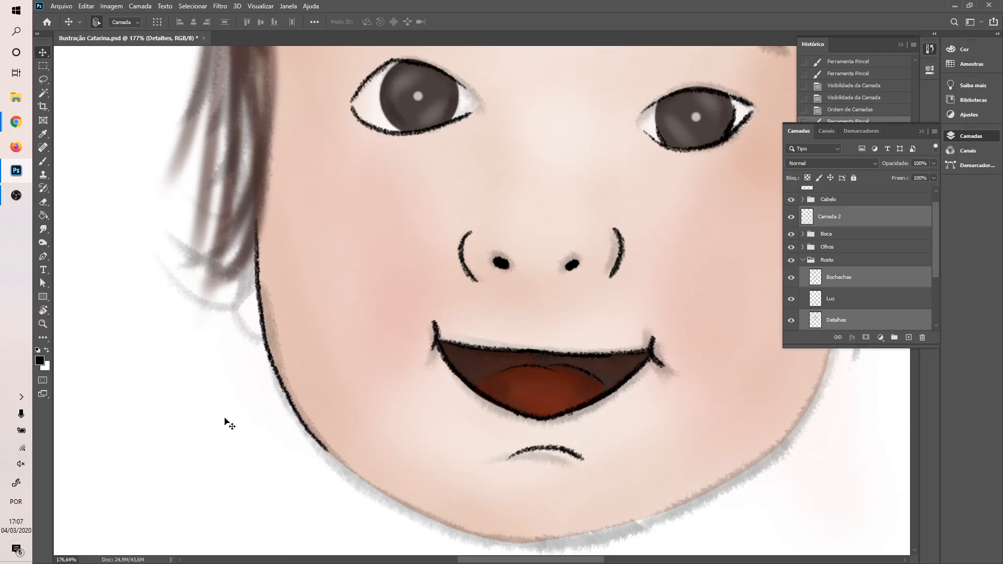
pyautogui.rightClick(46, 52)
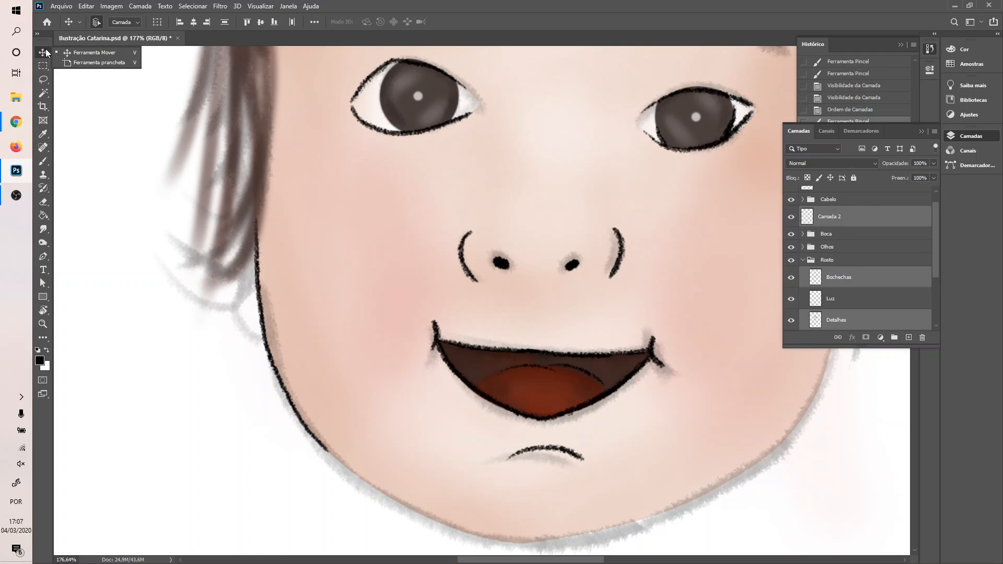
pyautogui.click(79, 52)
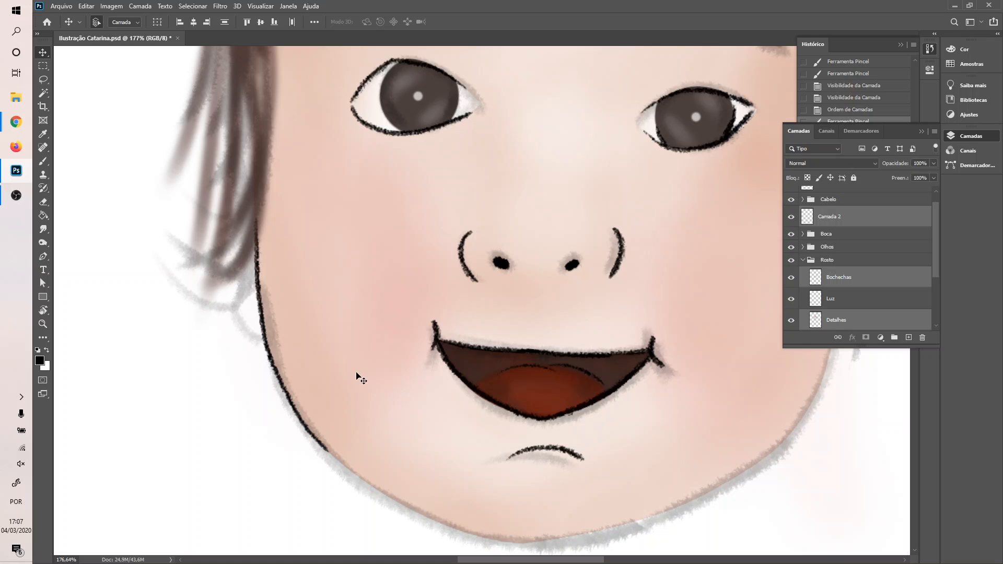
pyautogui.scroll(-4, 585, 353)
pyautogui.scroll(5, 677, 393)
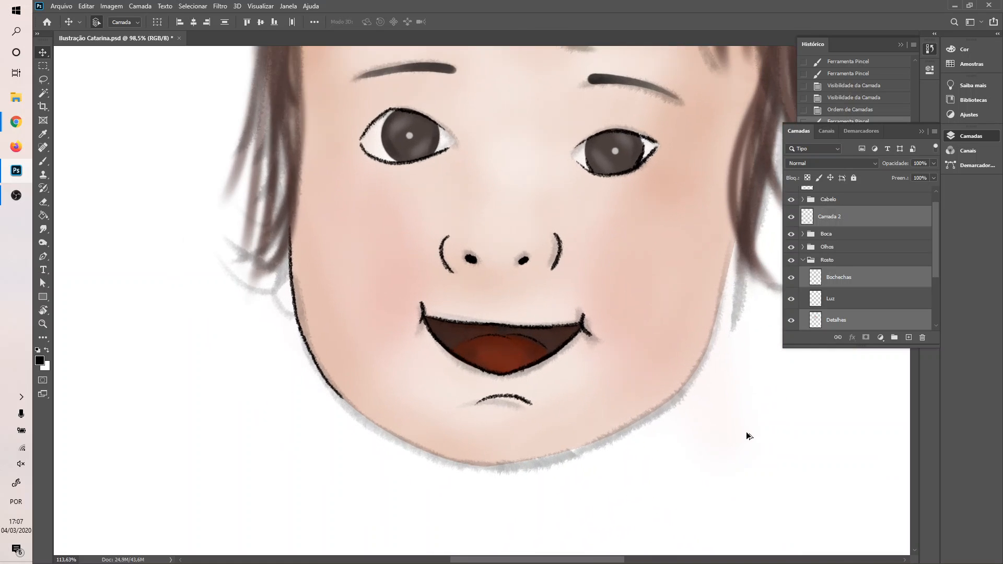
pyautogui.scroll(-4, 673, 392)
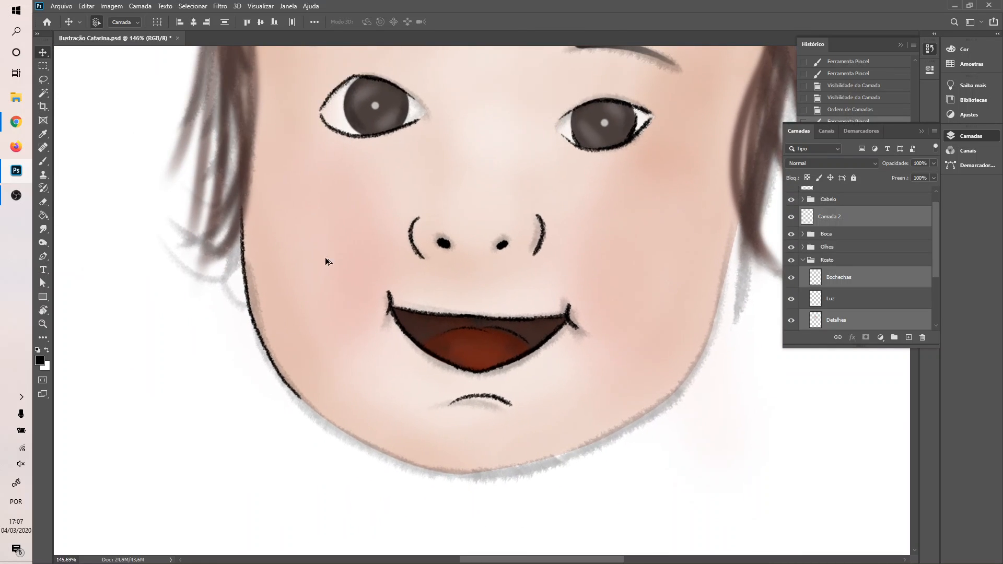
pyautogui.scroll(4, 299, 392)
pyautogui.scroll(-2, 299, 392)
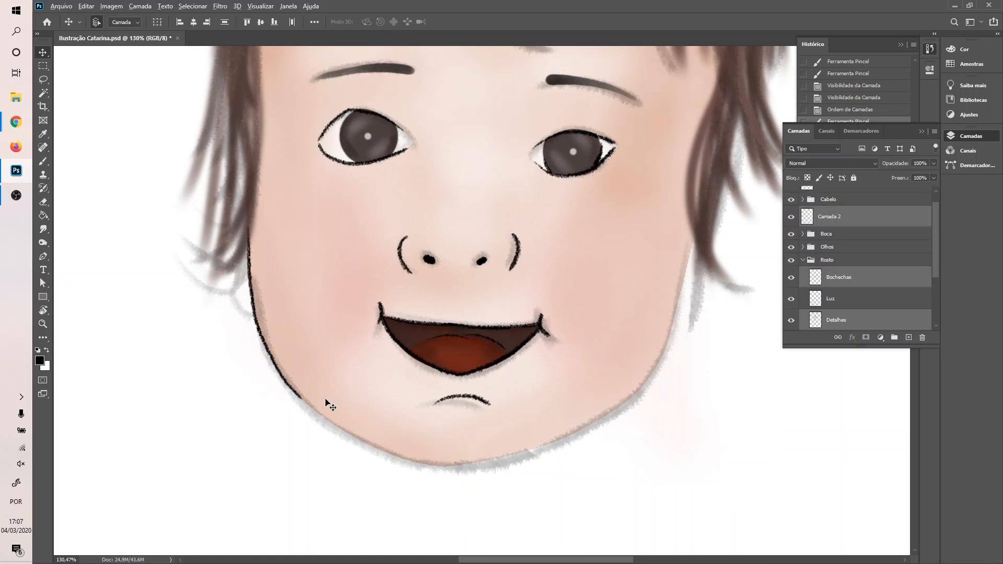
pyautogui.scroll(6, 324, 398)
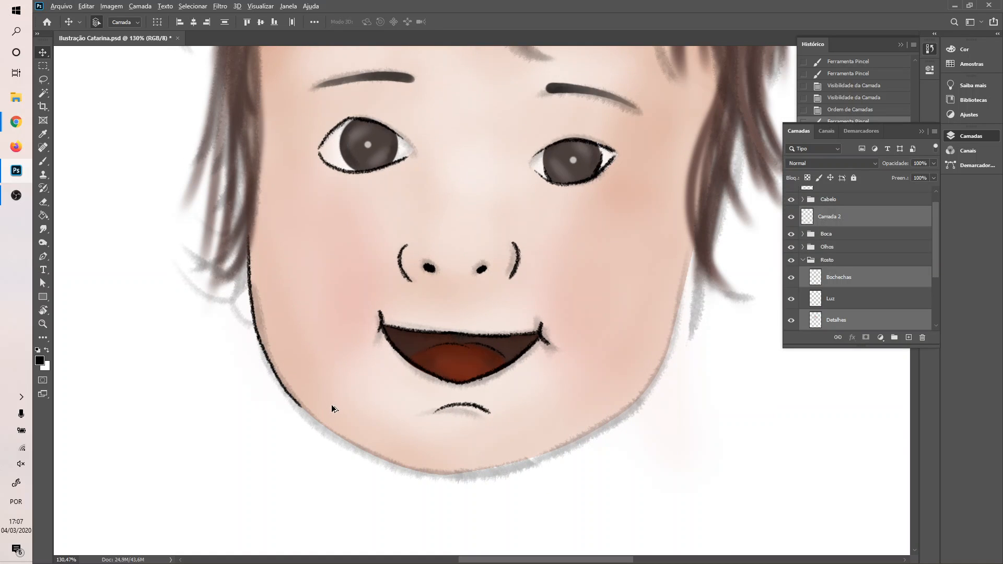
# - Return to the Brush tool and make Camada 2 the only selected layer
pyautogui.scroll(-15, 332, 406)
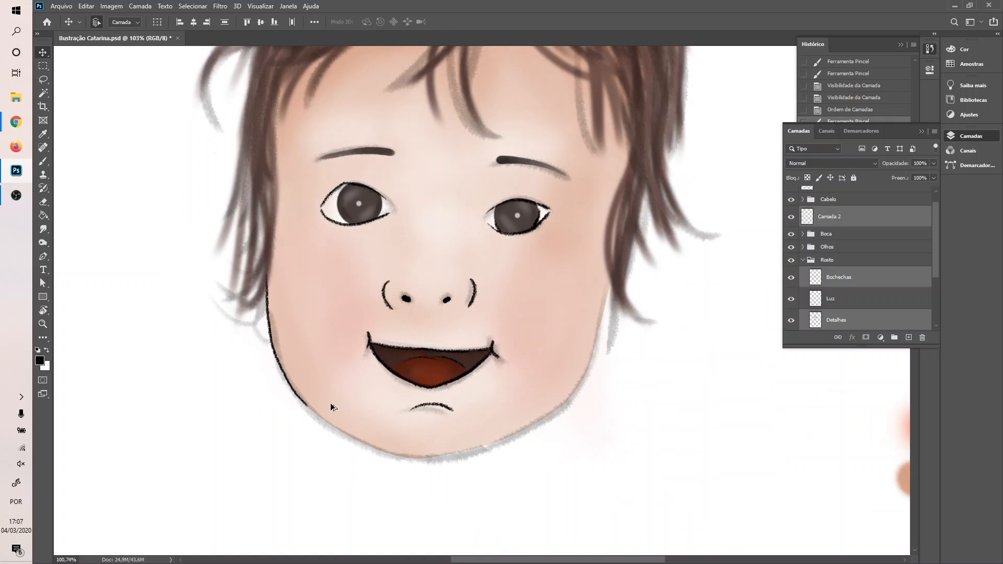
pyautogui.scroll(15, 364, 396)
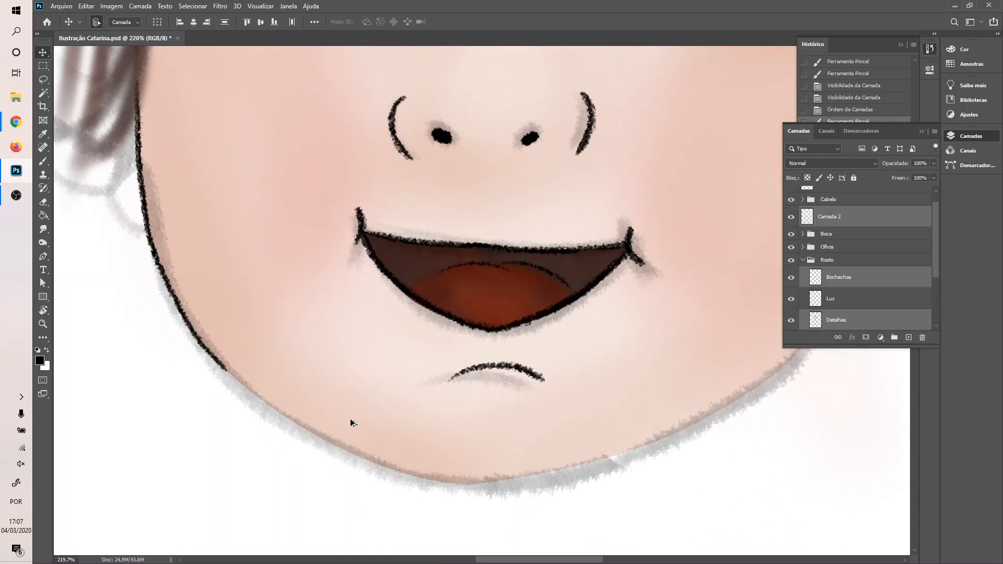
pyautogui.scroll(2, 352, 422)
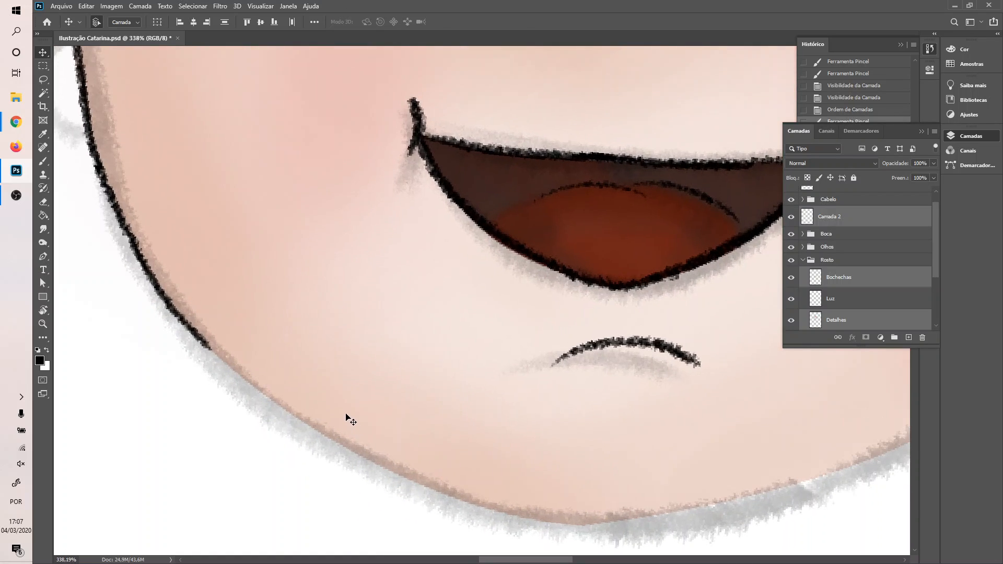
pyautogui.hscroll(2, 343, 413)
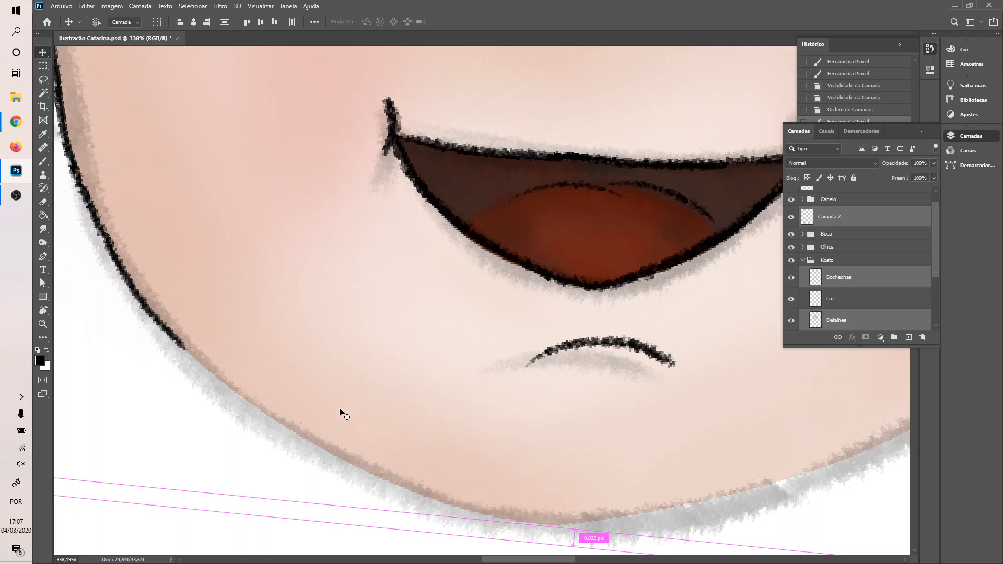
pyautogui.hscroll(3, 344, 415)
pyautogui.scroll(-4, 324, 389)
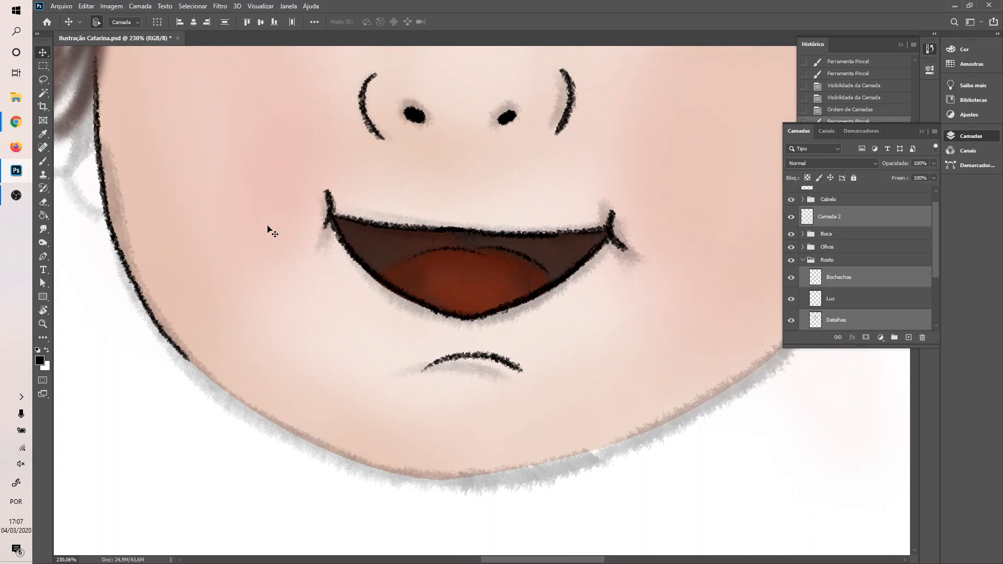
pyautogui.press('b')
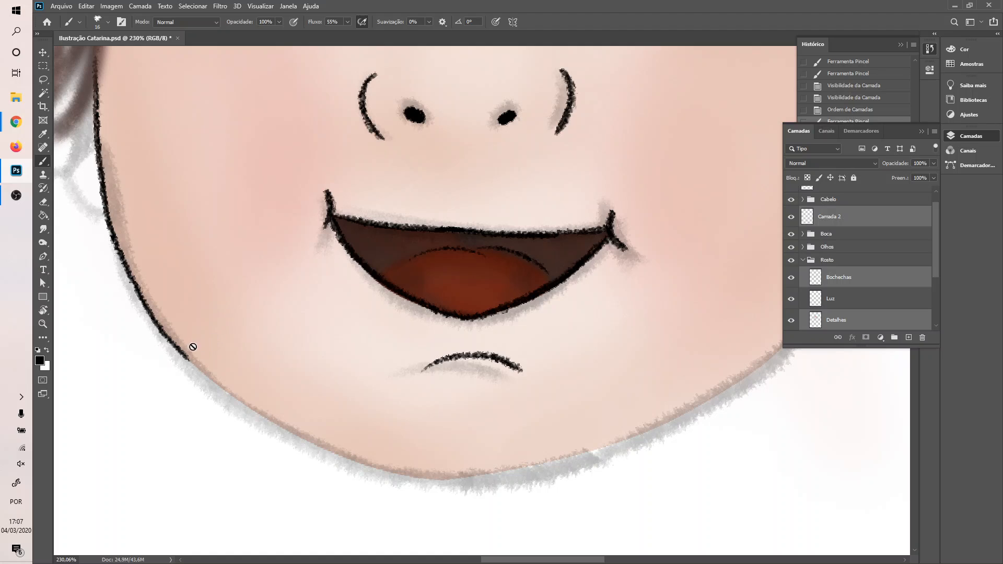
pyautogui.click(846, 221)
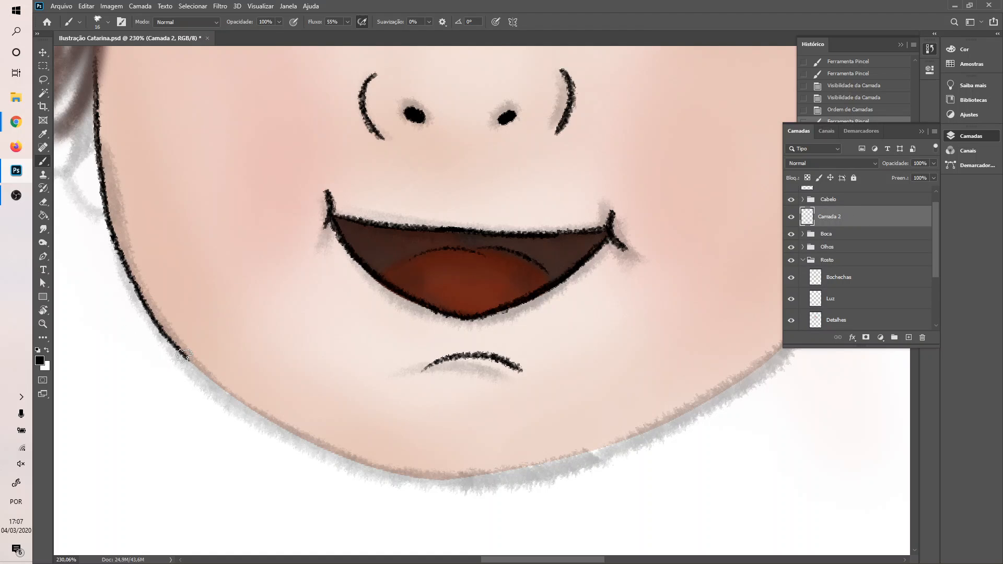
# - Rotate the canvas view clockwise so the uninked lower-left jaw edge runs nearly upright for brushing
pyautogui.moveTo(183, 356); pyautogui.dragTo(275, 442)
pyautogui.hotkey('ctrl', 'z')
pyautogui.press('r')
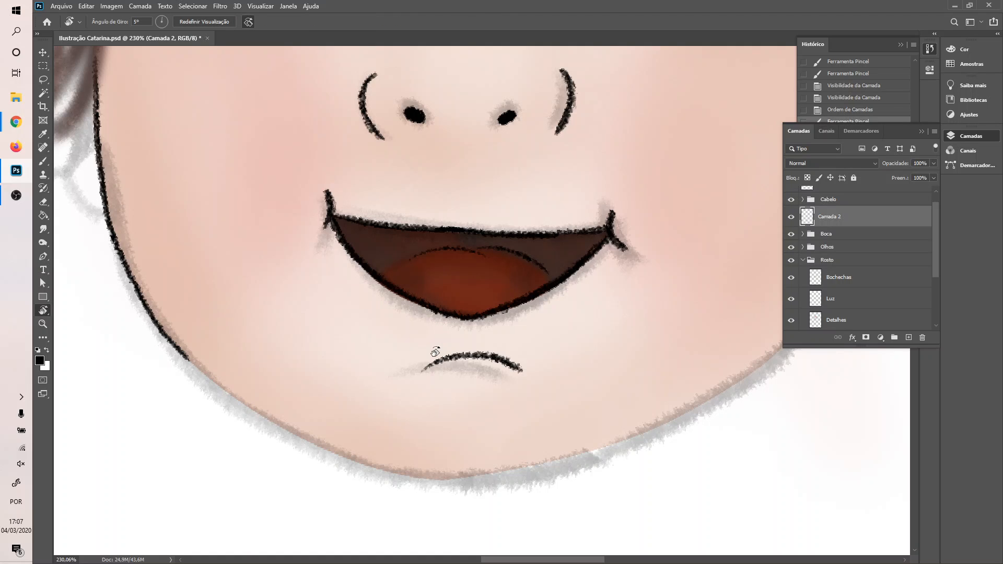
pyautogui.moveTo(356, 347); pyautogui.dragTo(231, 240)
pyautogui.press('b')
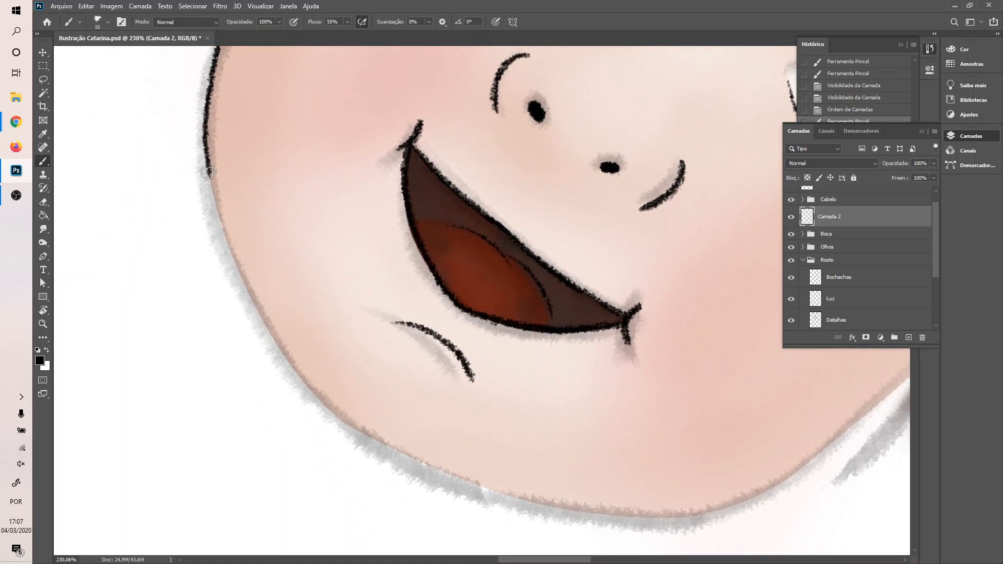
# - Extend the black face outline from the left lower jaw toward the chin, undoing and redrawing the stroke until it follows the skin edge
pyautogui.moveTo(208, 175); pyautogui.dragTo(222, 237)
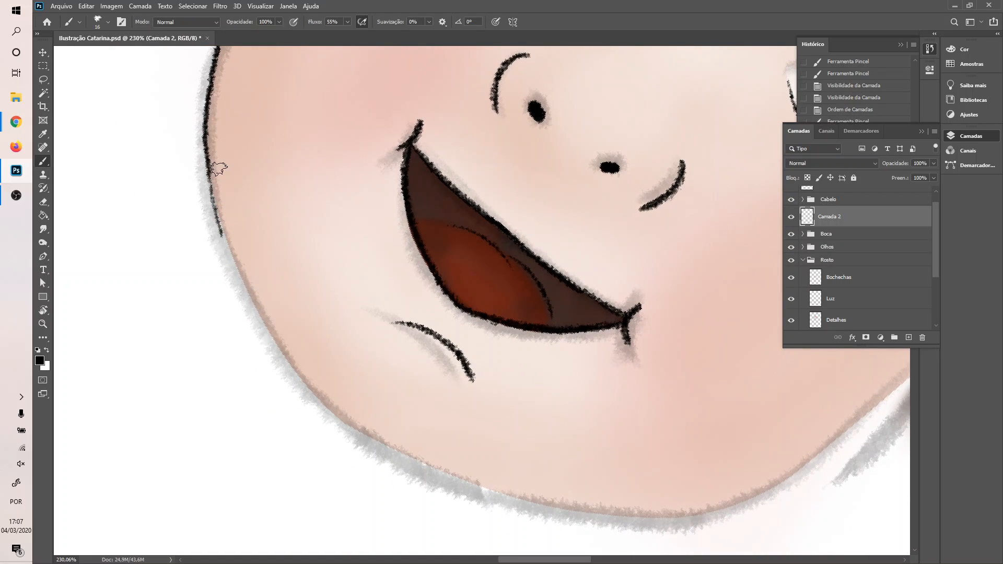
pyautogui.hotkey('ctrl', 'z')
pyautogui.moveTo(211, 192); pyautogui.dragTo(221, 235)
pyautogui.hotkey('ctrl', 'z')
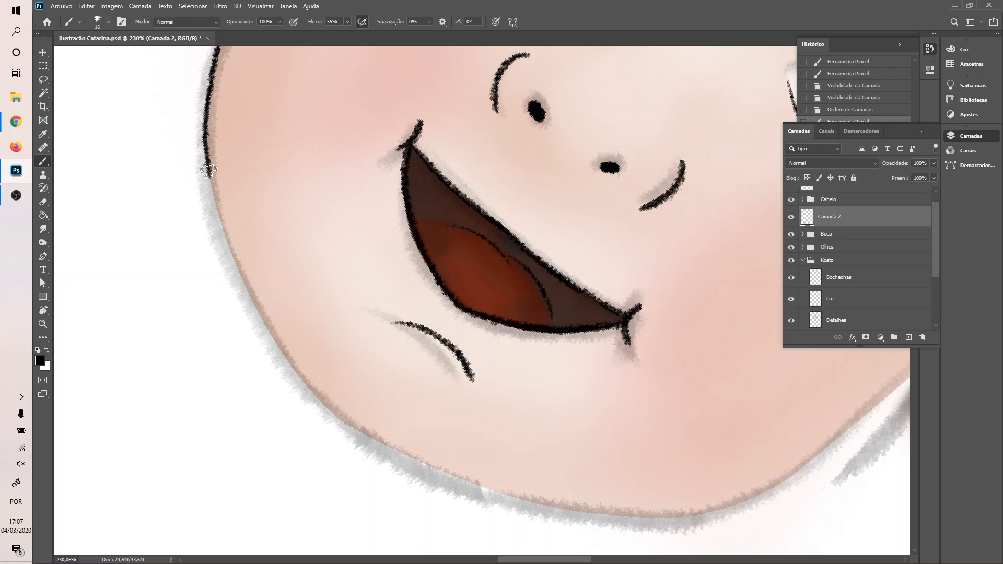
pyautogui.moveTo(212, 184); pyautogui.dragTo(265, 318)
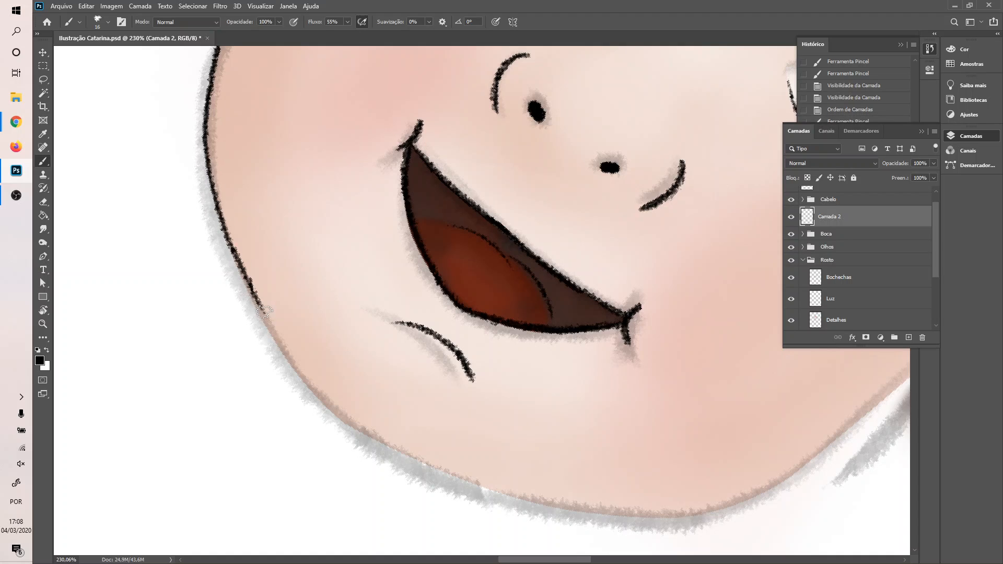
pyautogui.hotkey('ctrl', 'z')
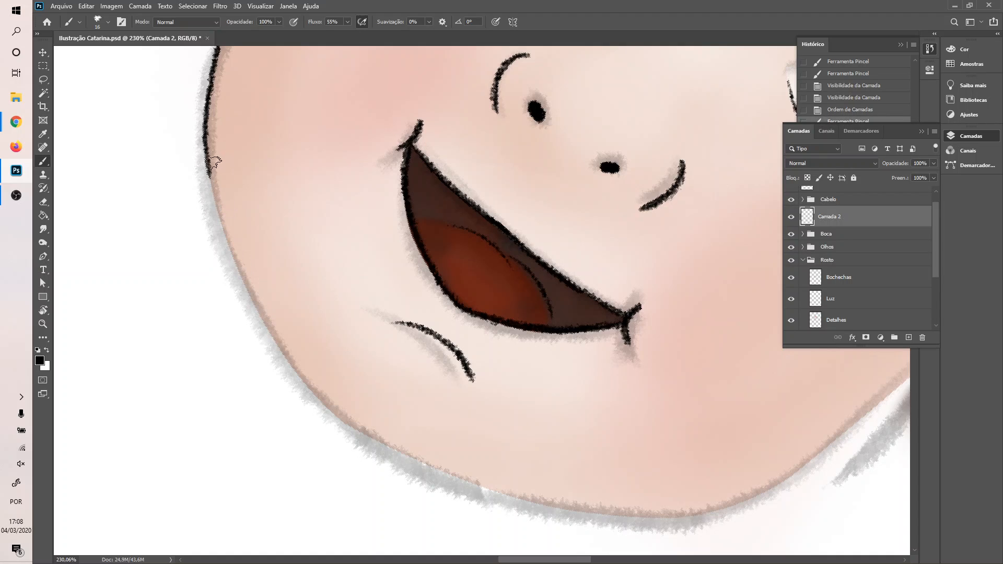
pyautogui.moveTo(209, 174); pyautogui.dragTo(224, 270)
pyautogui.hotkey('ctrl', 'z')
pyautogui.moveTo(222, 200); pyautogui.dragTo(237, 249)
pyautogui.hotkey('ctrl', 'z')
pyautogui.moveTo(209, 171); pyautogui.dragTo(254, 316)
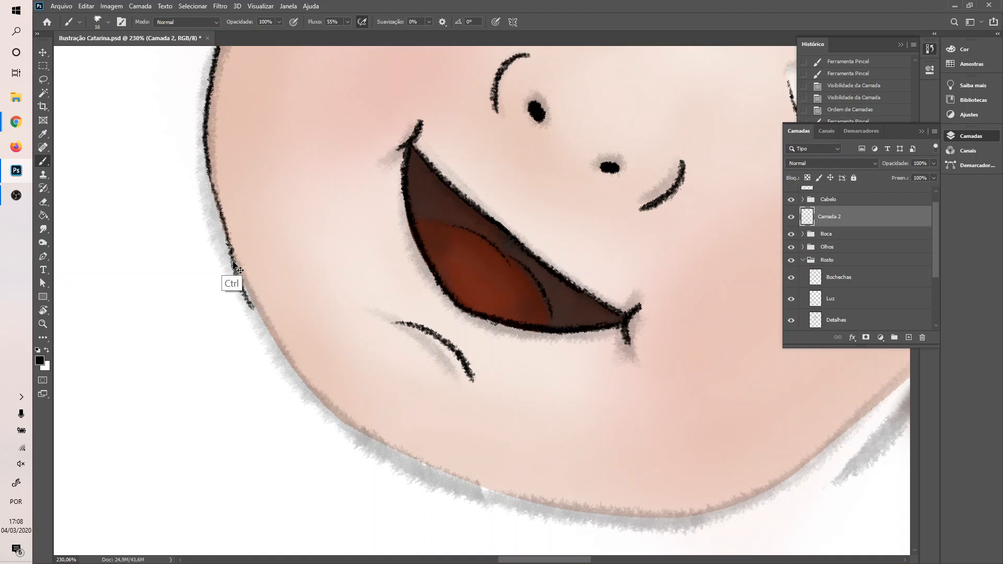
pyautogui.hotkey('ctrl', 'z')
pyautogui.moveTo(208, 167); pyautogui.dragTo(244, 264)
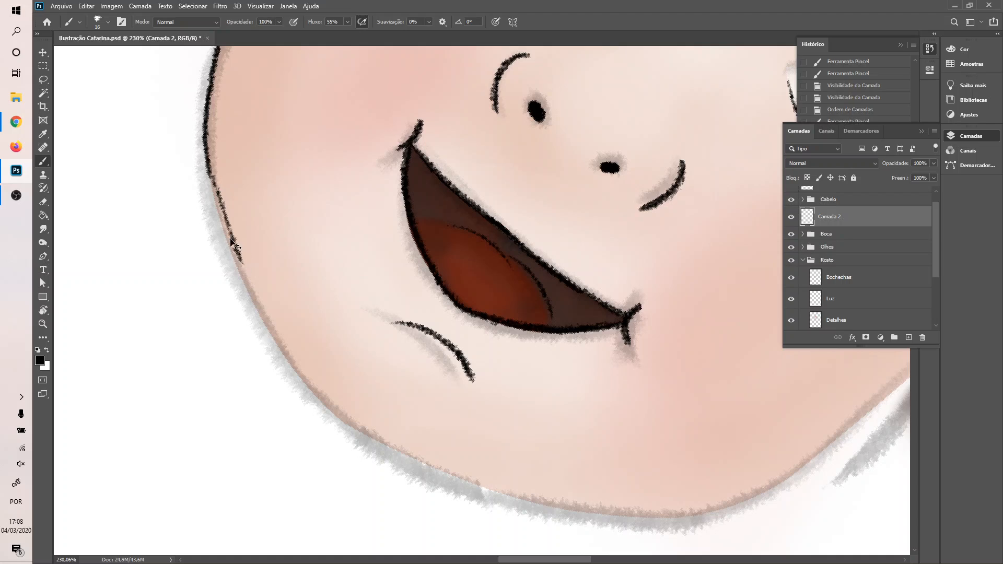
pyautogui.hotkey('ctrl', 'z')
pyautogui.moveTo(208, 168); pyautogui.dragTo(256, 310)
pyautogui.hotkey('ctrl', 'z')
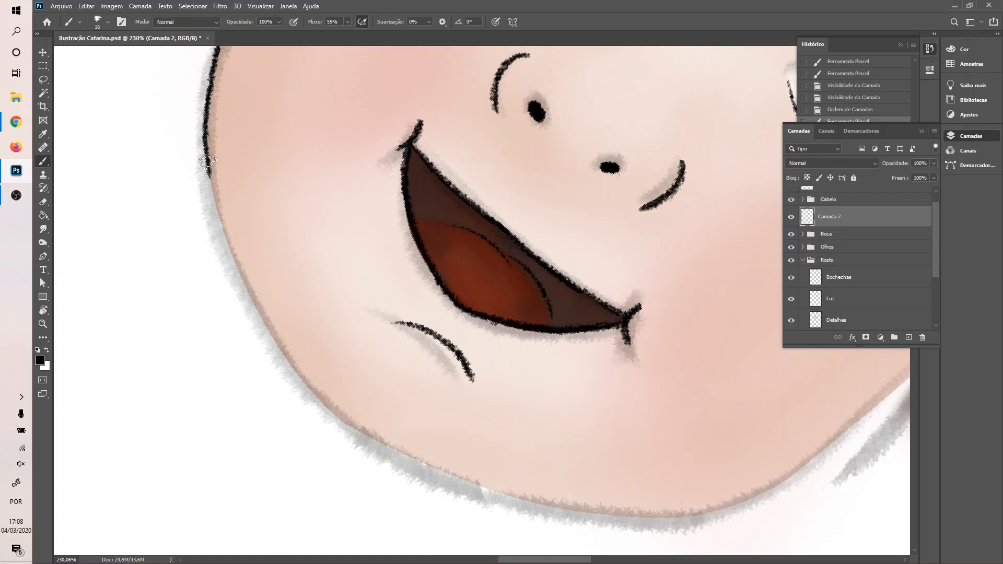
pyautogui.moveTo(207, 162)
pyautogui.mouseDown()
pyautogui.moveTo(233, 247)
pyautogui.moveTo(293, 350)
pyautogui.mouseUp()
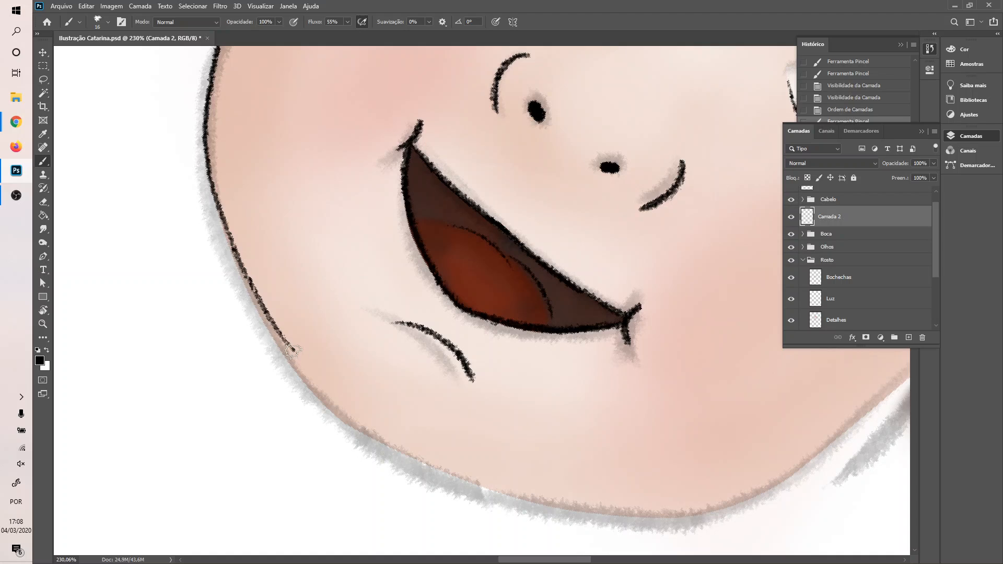
pyautogui.hotkey('ctrl', 'z')
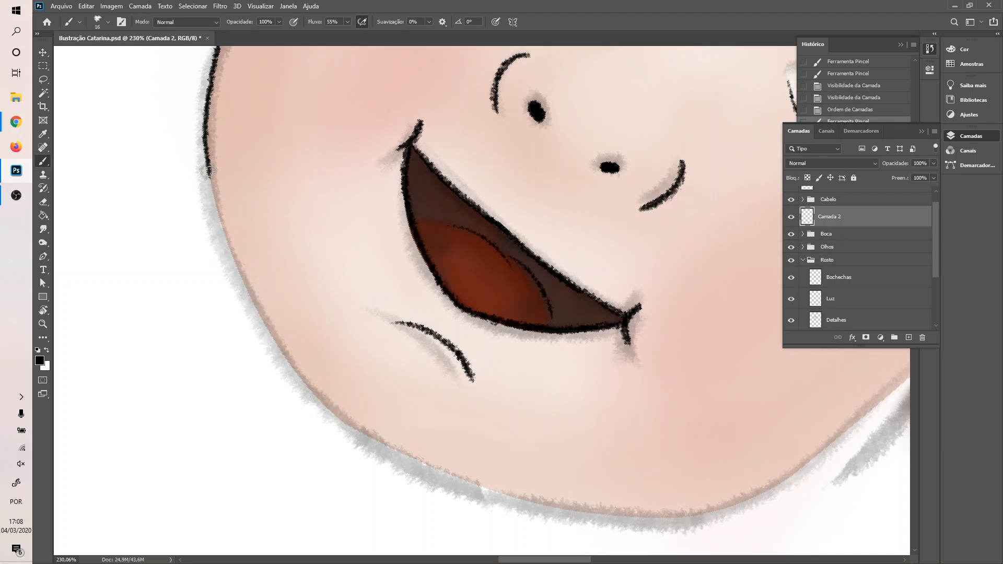
pyautogui.moveTo(207, 171)
pyautogui.mouseDown()
pyautogui.moveTo(247, 293)
pyautogui.moveTo(302, 377)
pyautogui.mouseUp()
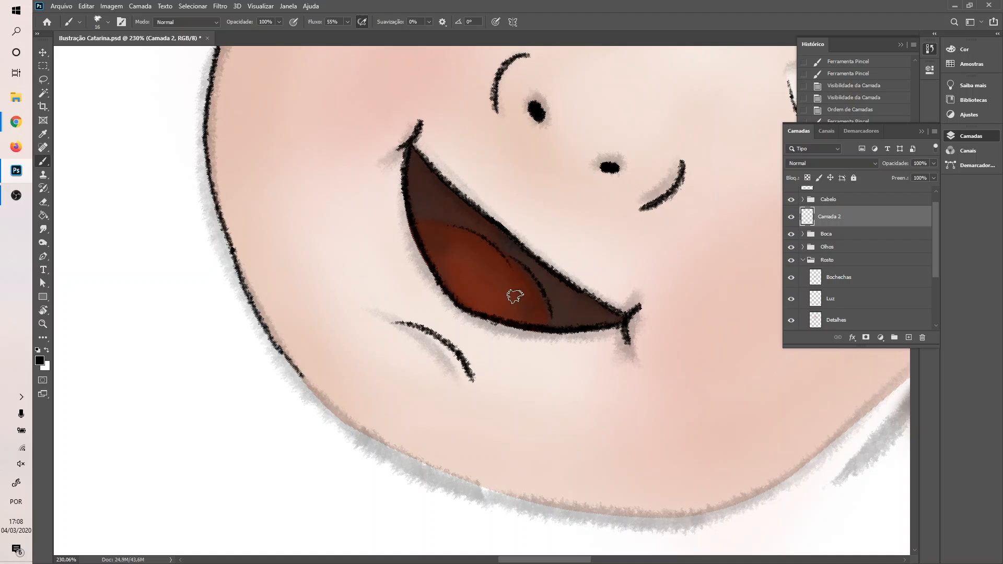
# - Rotate the canvas view counter-clockwise until the chin faces sideways and outline the chin in black, joining the left jaw line
pyautogui.press('r')
pyautogui.moveTo(546, 320); pyautogui.dragTo(573, 199)
pyautogui.press('b')
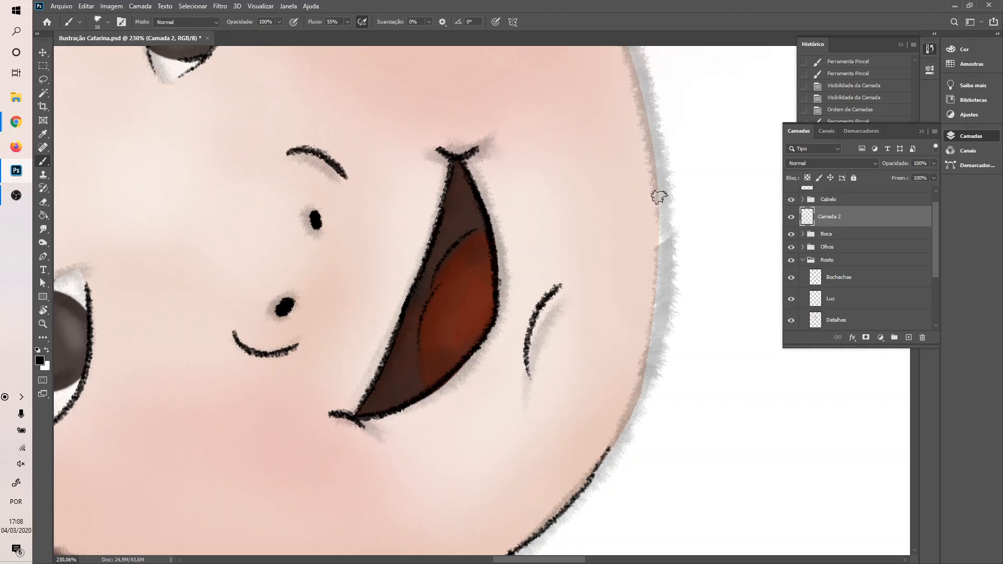
pyautogui.moveTo(659, 197)
pyautogui.mouseDown()
pyautogui.moveTo(647, 251)
pyautogui.moveTo(661, 222)
pyautogui.moveTo(653, 209)
pyautogui.moveTo(638, 246)
pyautogui.moveTo(640, 272)
pyautogui.mouseUp()
pyautogui.press('r')
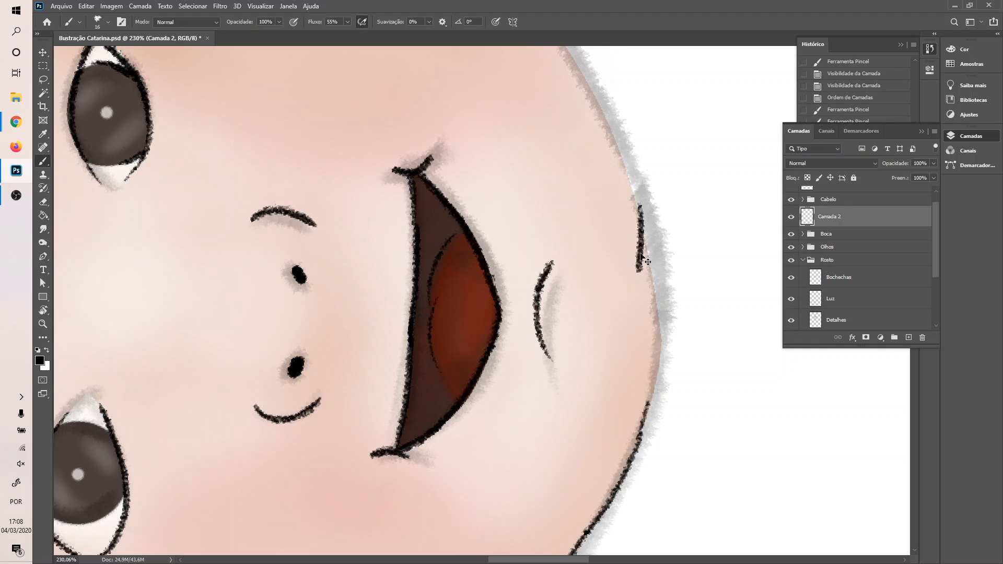
pyautogui.hotkey('ctrl', 'z')
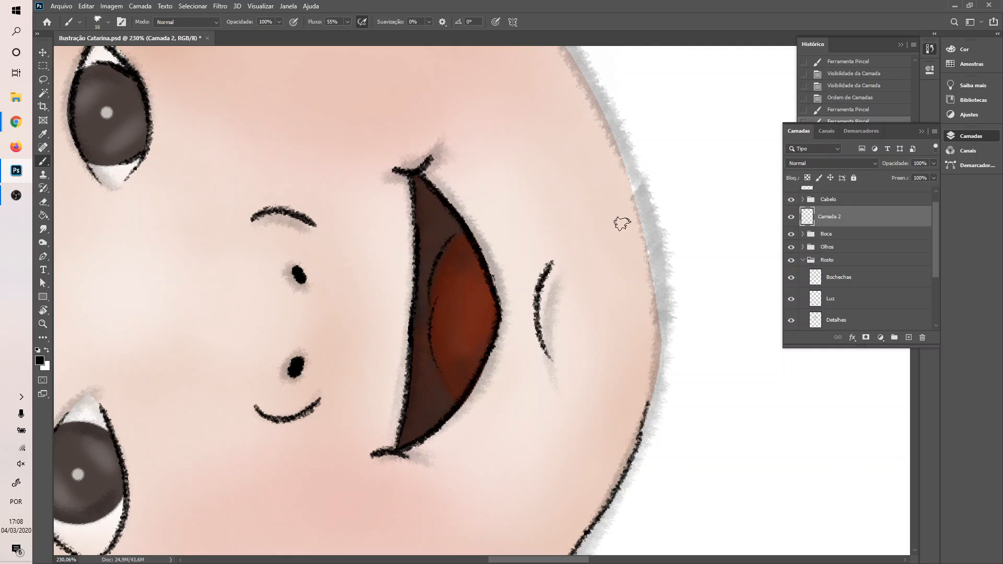
pyautogui.moveTo(631, 181); pyautogui.dragTo(640, 222)
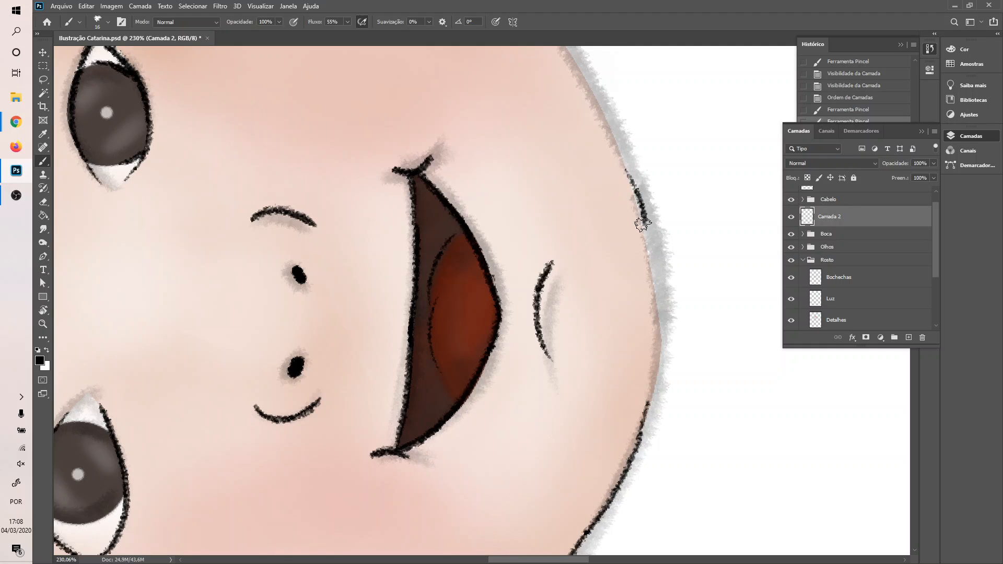
pyautogui.hotkey('ctrl', 'z')
pyautogui.moveTo(632, 186)
pyautogui.mouseDown()
pyautogui.moveTo(657, 309)
pyautogui.moveTo(646, 420)
pyautogui.mouseUp()
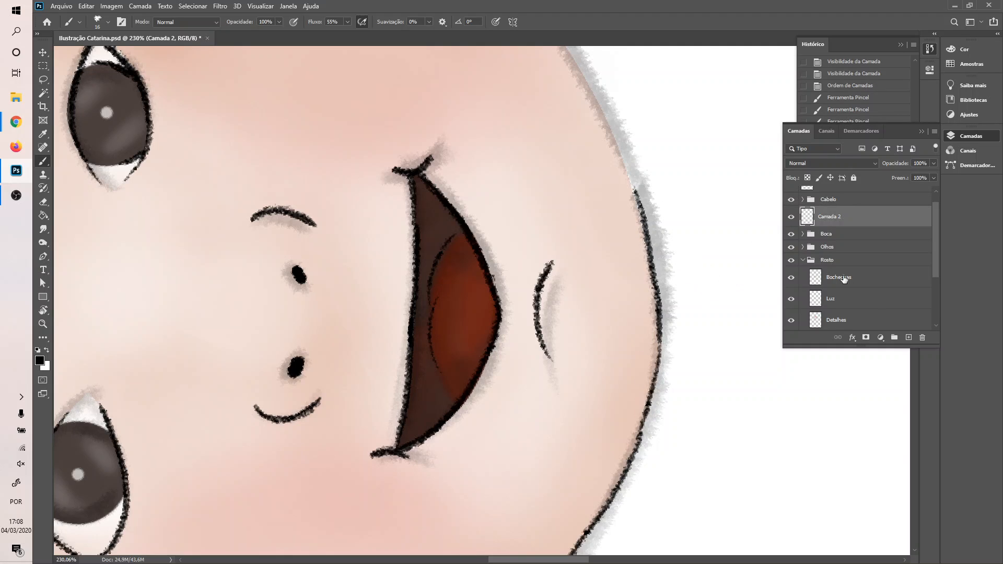
# - Ink the jaw edge in black from the end of the chin line toward the cheek, undoing and redrawing until the strokes follow the skin edge
pyautogui.scroll(5, 728, 221)
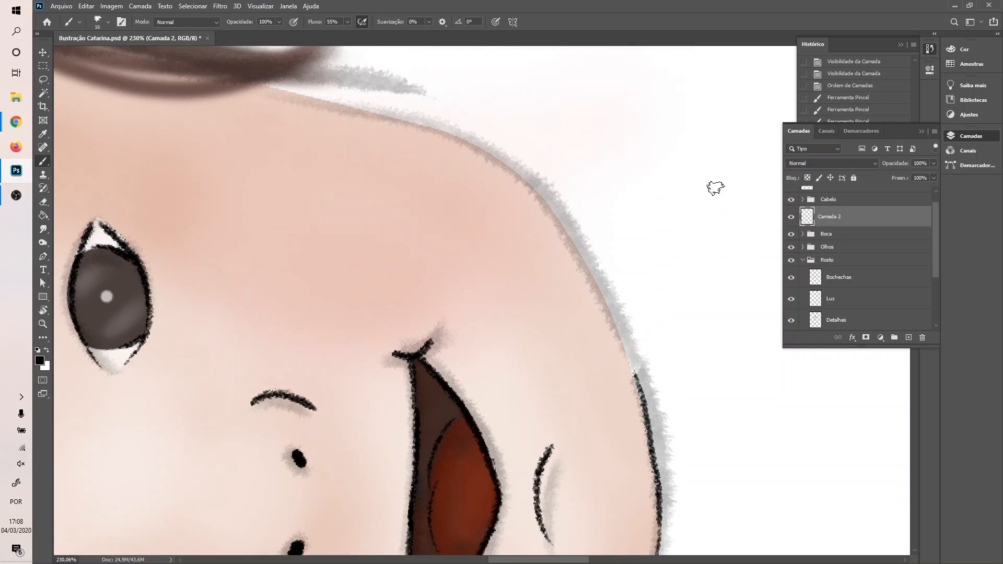
pyautogui.moveTo(539, 211); pyautogui.dragTo(635, 389)
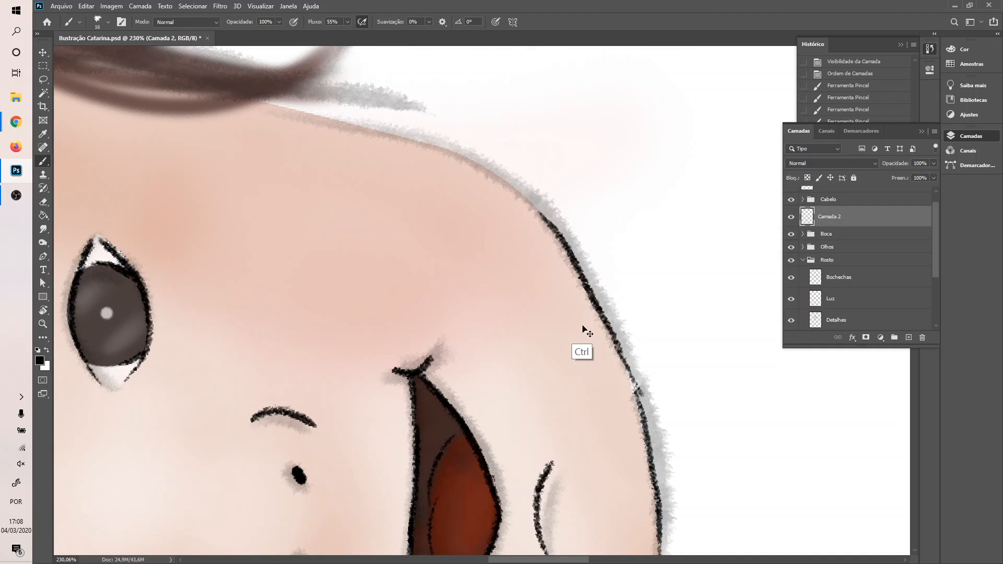
pyautogui.hotkey('ctrl', 'z')
pyautogui.moveTo(572, 259); pyautogui.dragTo(604, 342)
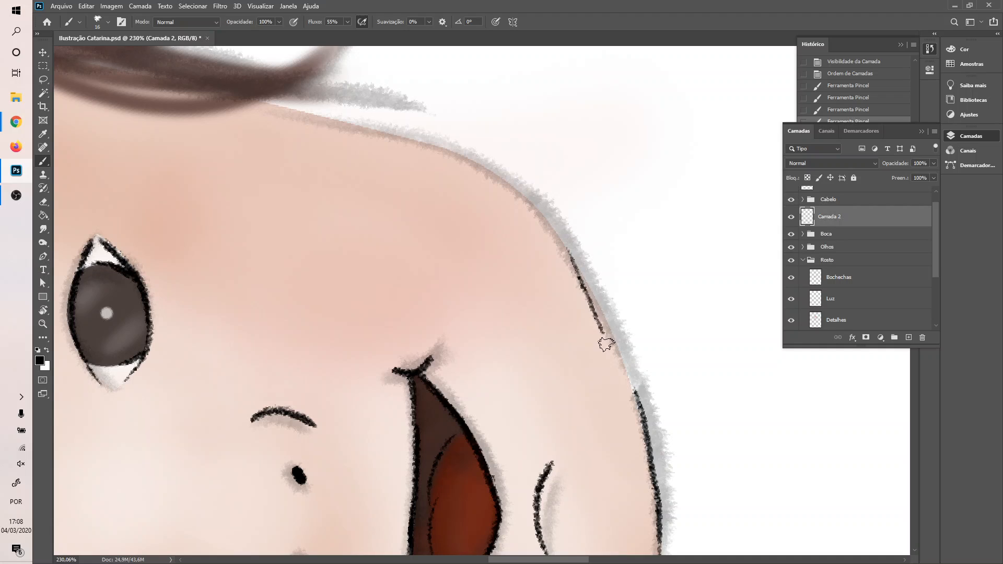
pyautogui.hotkey('ctrl', 'z')
pyautogui.moveTo(572, 260); pyautogui.dragTo(626, 392)
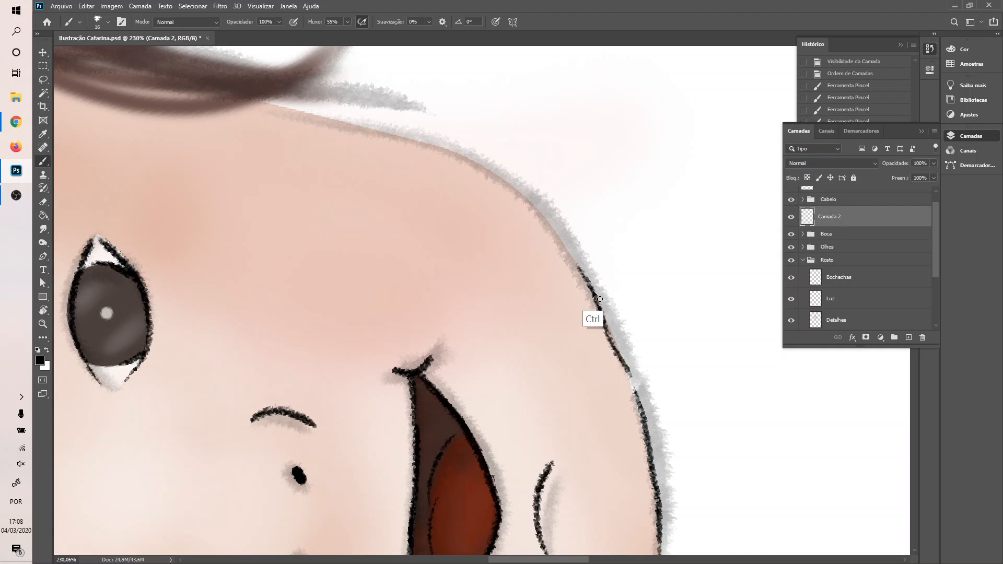
pyautogui.hotkey('ctrl', 'z')
pyautogui.moveTo(576, 258); pyautogui.dragTo(626, 376)
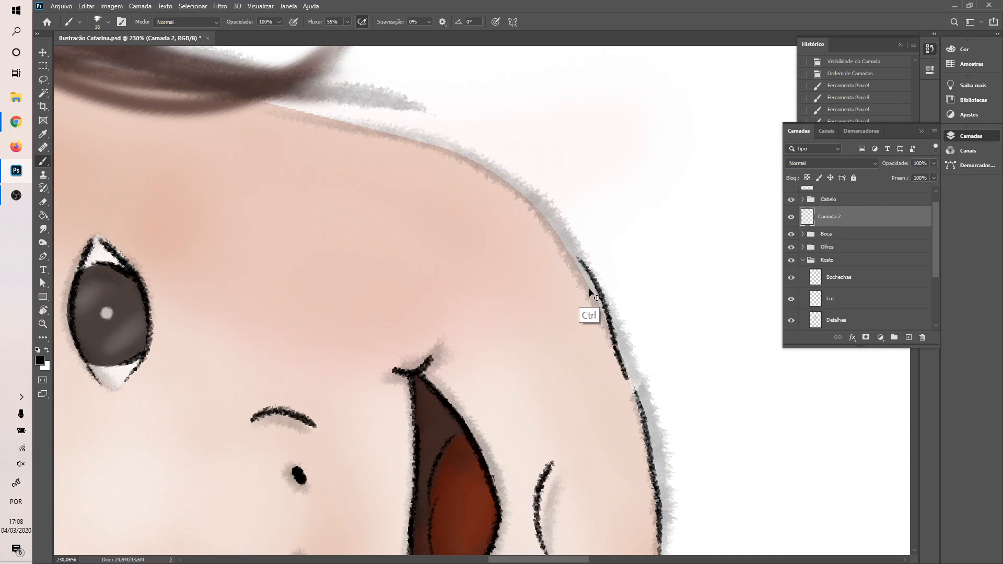
pyautogui.hotkey('ctrl', 'z')
pyautogui.moveTo(589, 273); pyautogui.dragTo(639, 402)
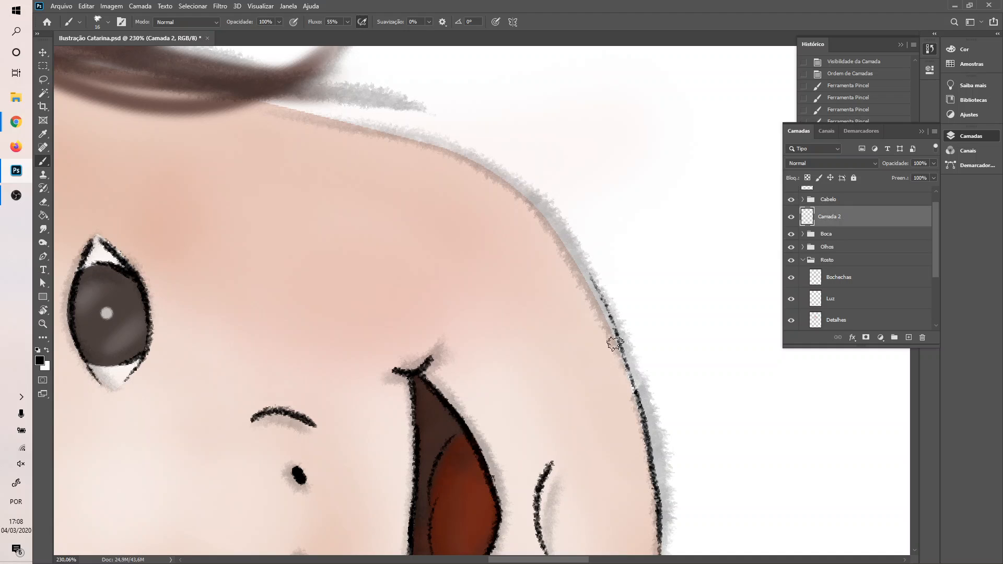
pyautogui.hotkey('ctrl', 'z')
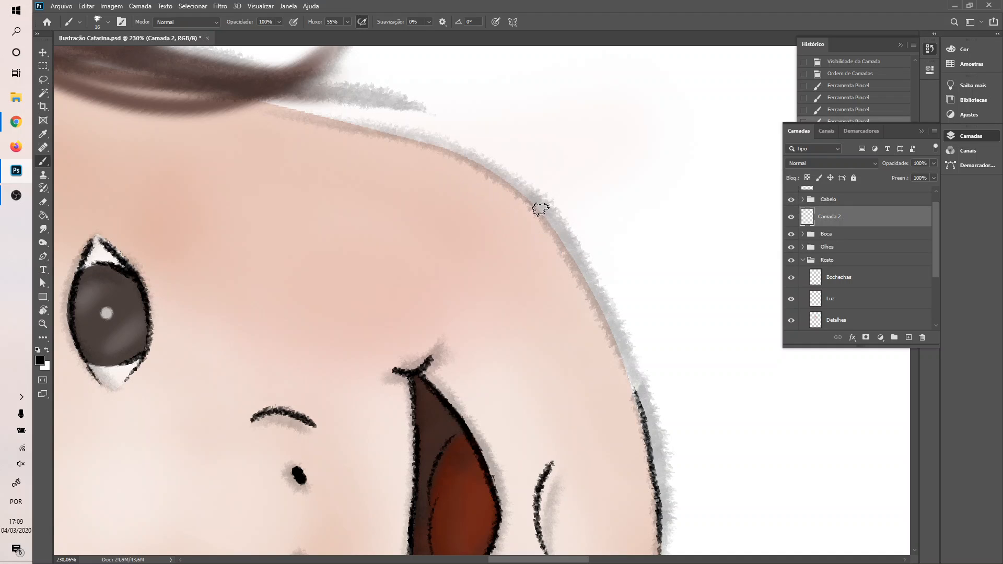
pyautogui.moveTo(546, 211)
pyautogui.mouseDown()
pyautogui.moveTo(592, 271)
pyautogui.moveTo(582, 264)
pyautogui.moveTo(639, 405)
pyautogui.mouseUp()
pyautogui.hotkey('ctrl', 'z')
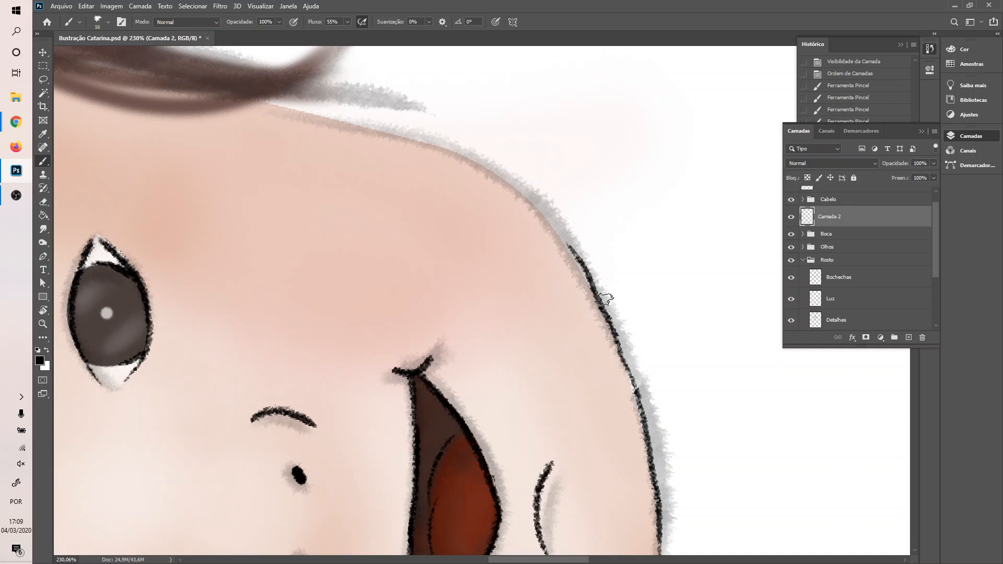
pyautogui.hotkey('ctrl', 'z')
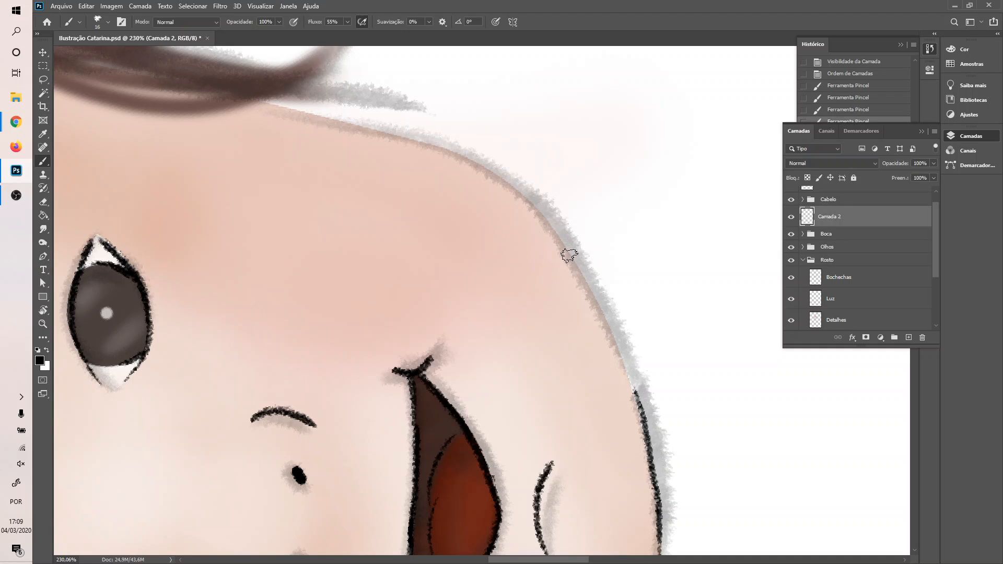
pyautogui.moveTo(569, 254); pyautogui.dragTo(641, 405)
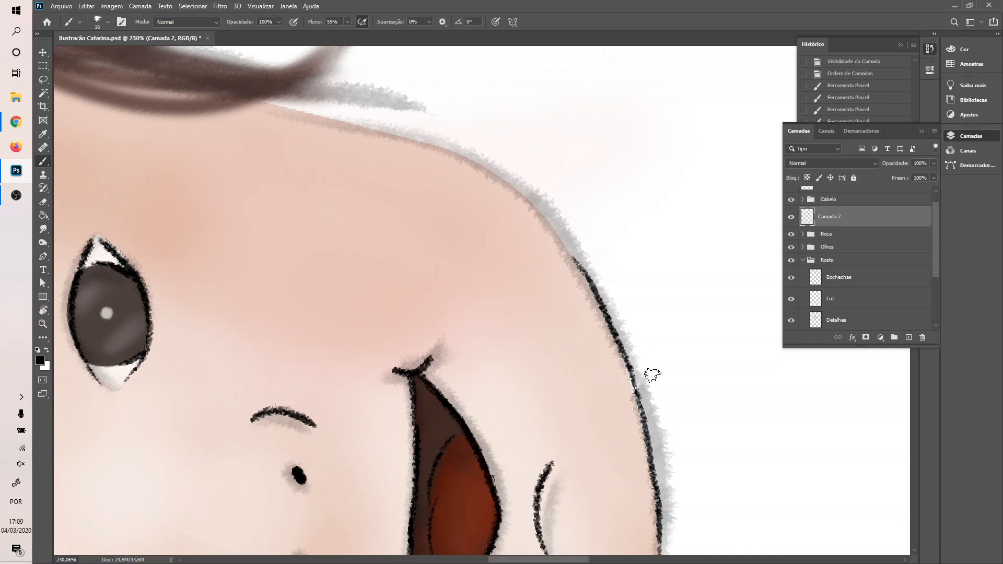
pyautogui.hotkey('ctrl', 'z')
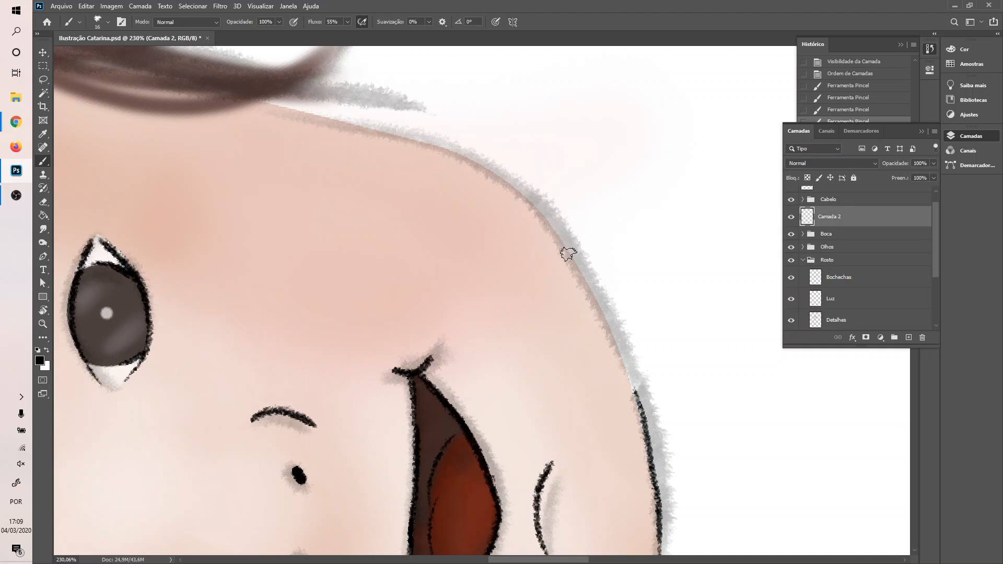
pyautogui.moveTo(561, 239); pyautogui.dragTo(643, 404)
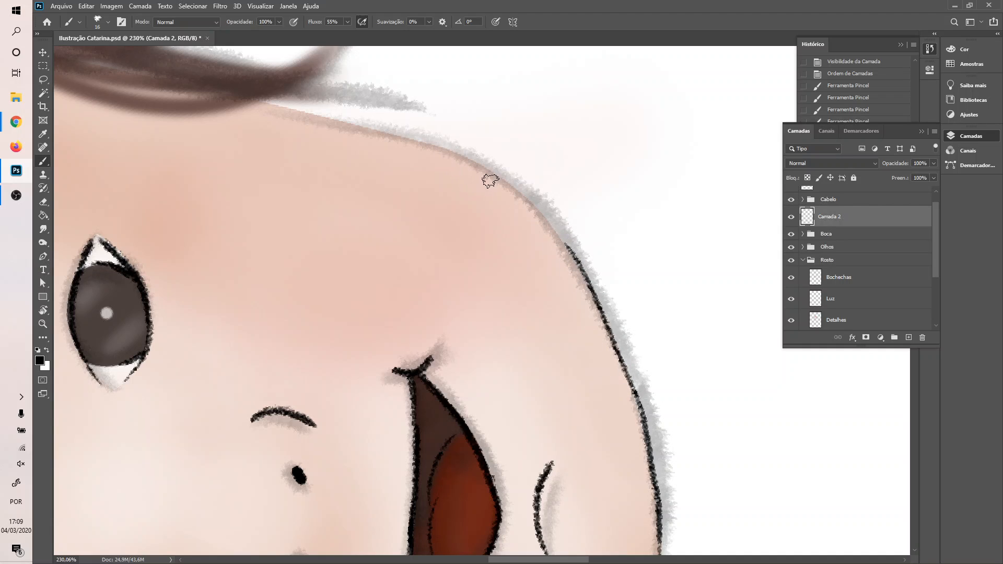
pyautogui.moveTo(475, 162)
pyautogui.mouseDown()
pyautogui.moveTo(509, 184)
pyautogui.moveTo(568, 253)
pyautogui.mouseUp()
# - Outline the upper cheek edge with a thin black stroke from the hair strand downward, redrawing it until it follows the skin edge
pyautogui.press('r')
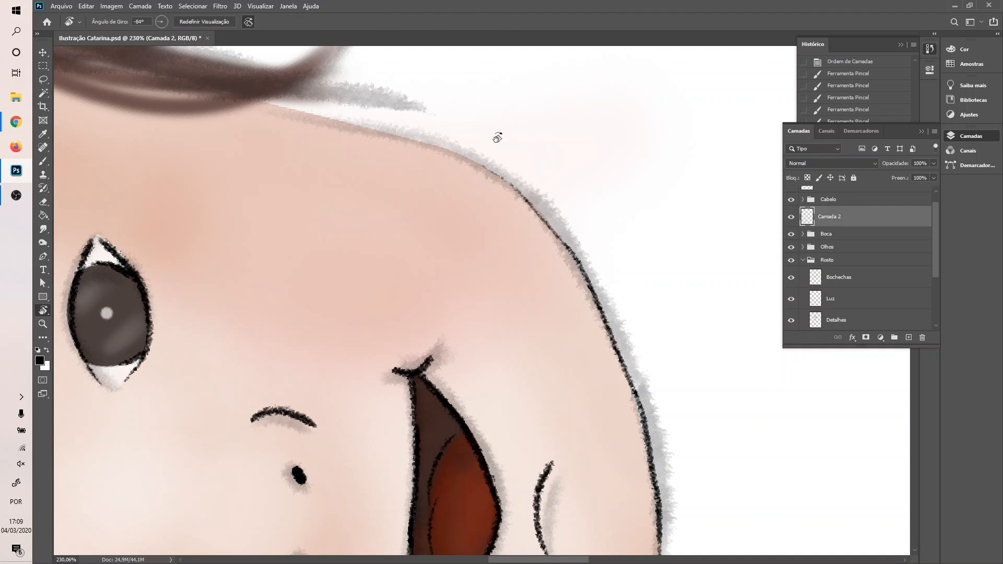
pyautogui.moveTo(496, 134); pyautogui.dragTo(681, 139)
pyautogui.press('Escape')
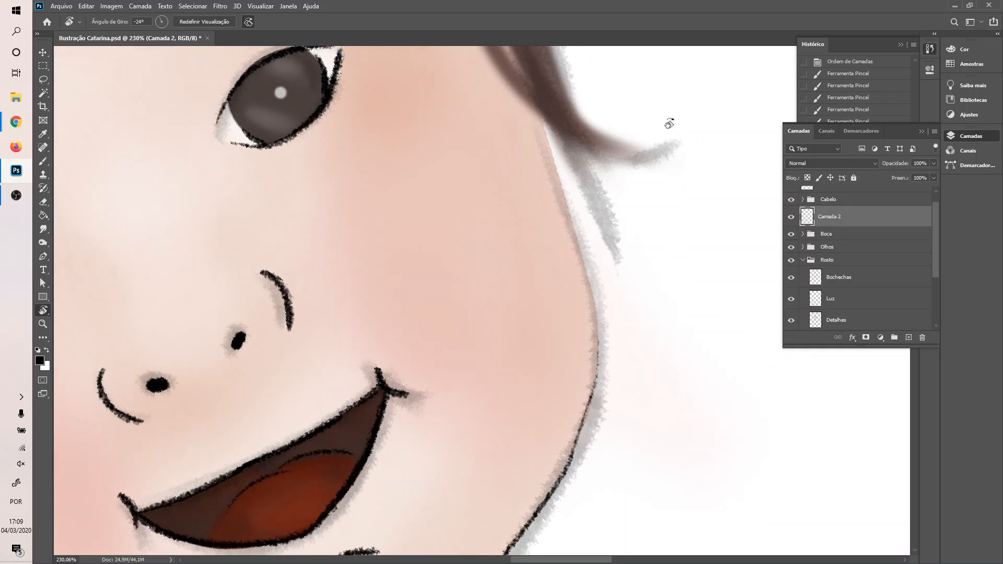
pyautogui.press('b')
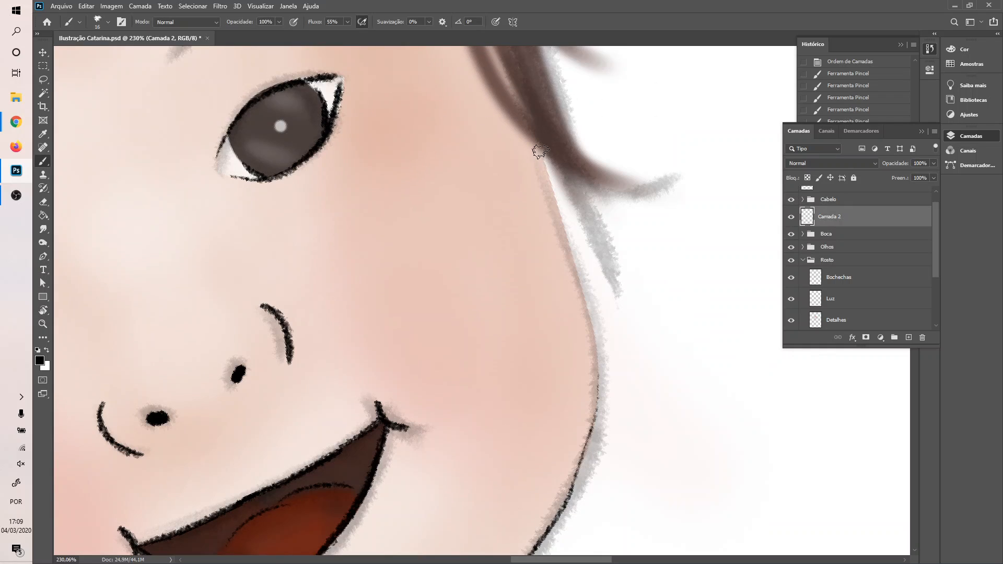
pyautogui.moveTo(540, 151); pyautogui.dragTo(576, 254)
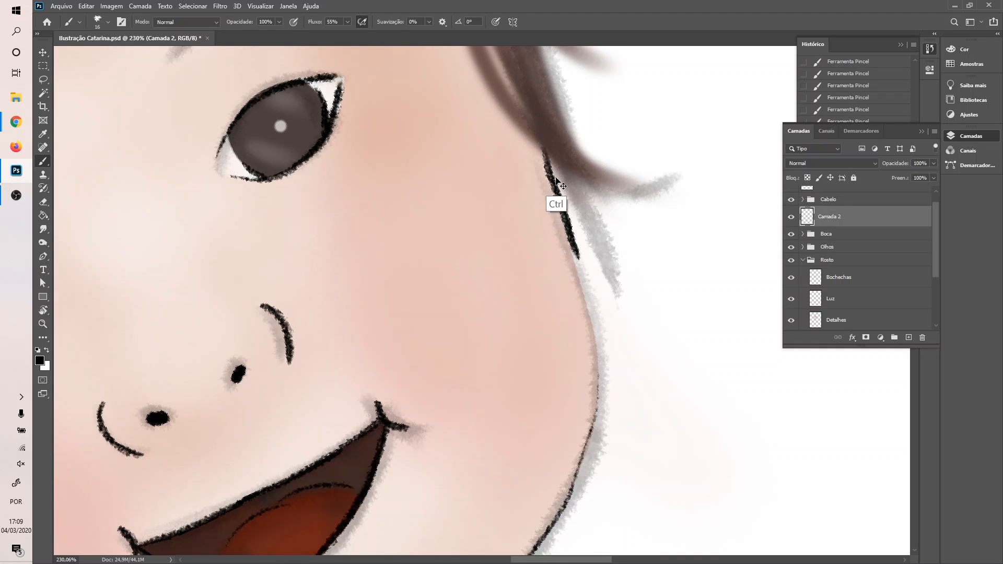
pyautogui.hotkey('ctrl', 'z')
pyautogui.moveTo(544, 151); pyautogui.dragTo(600, 403)
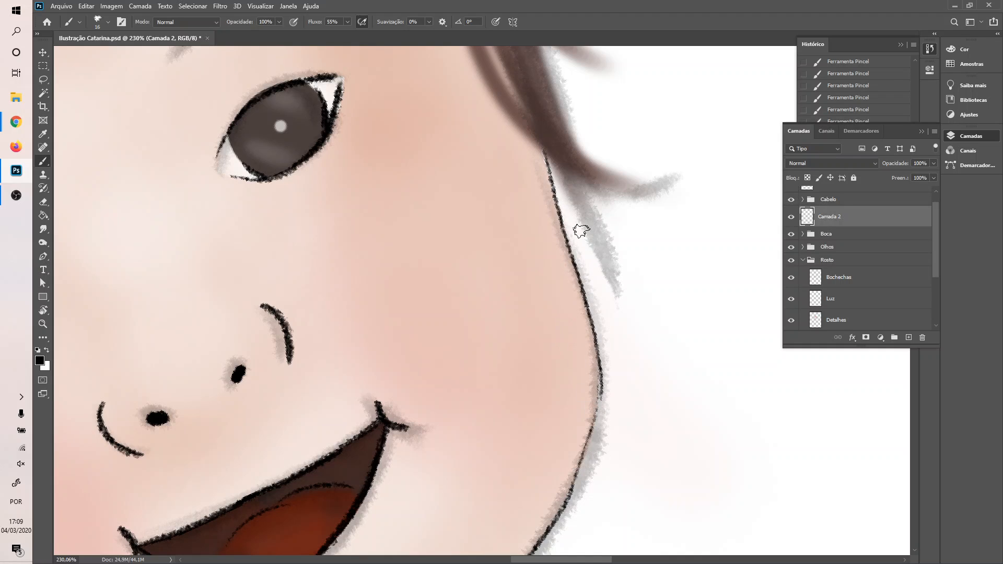
pyautogui.hotkey('ctrl', 'z')
pyautogui.moveTo(539, 143); pyautogui.dragTo(598, 334)
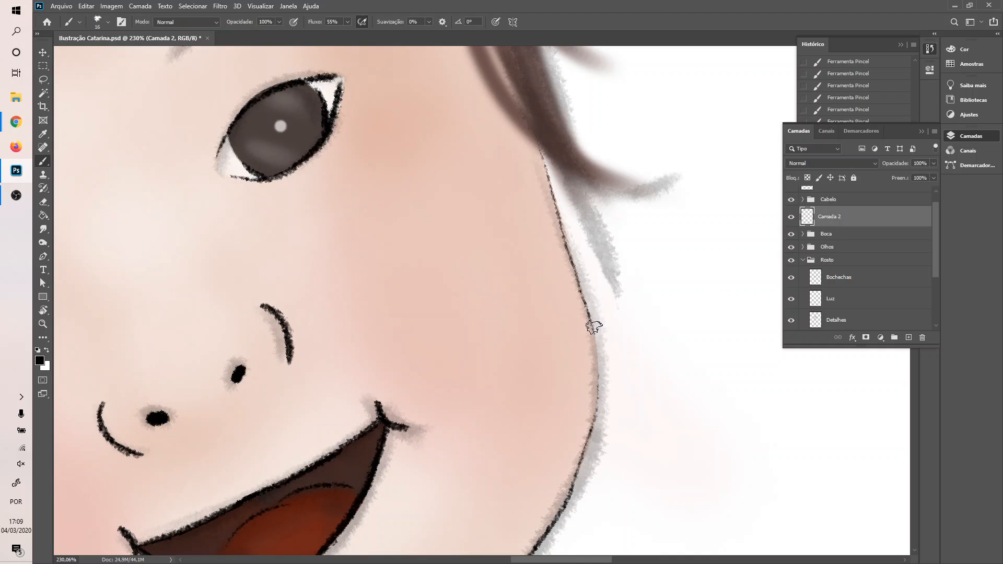
# - Close the remaining gap in the lower cheek outline down to the jaw line, undoing and redrawing the joining stroke
pyautogui.moveTo(599, 386); pyautogui.dragTo(597, 423)
pyautogui.hotkey('ctrl', 'z')
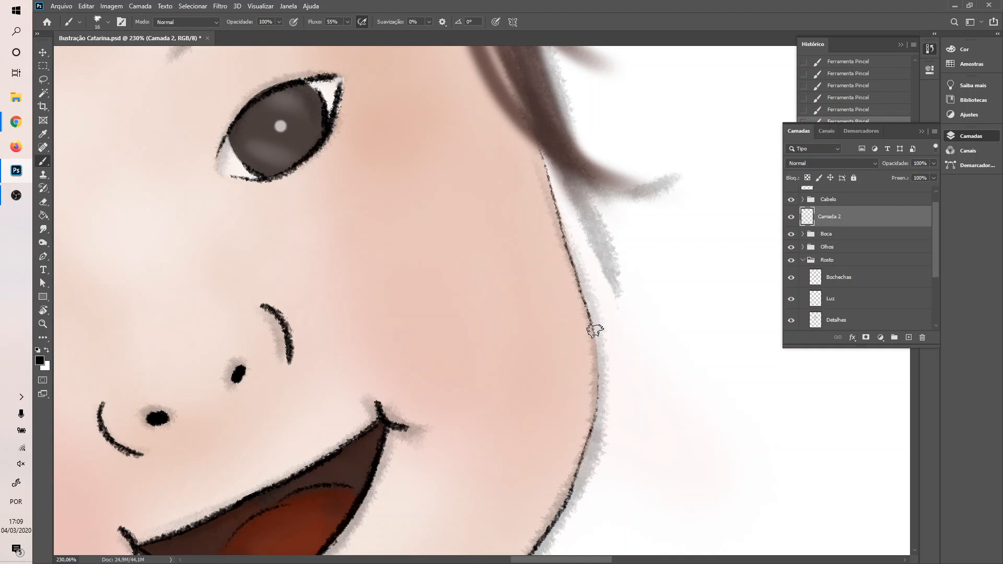
pyautogui.moveTo(593, 330); pyautogui.dragTo(593, 449)
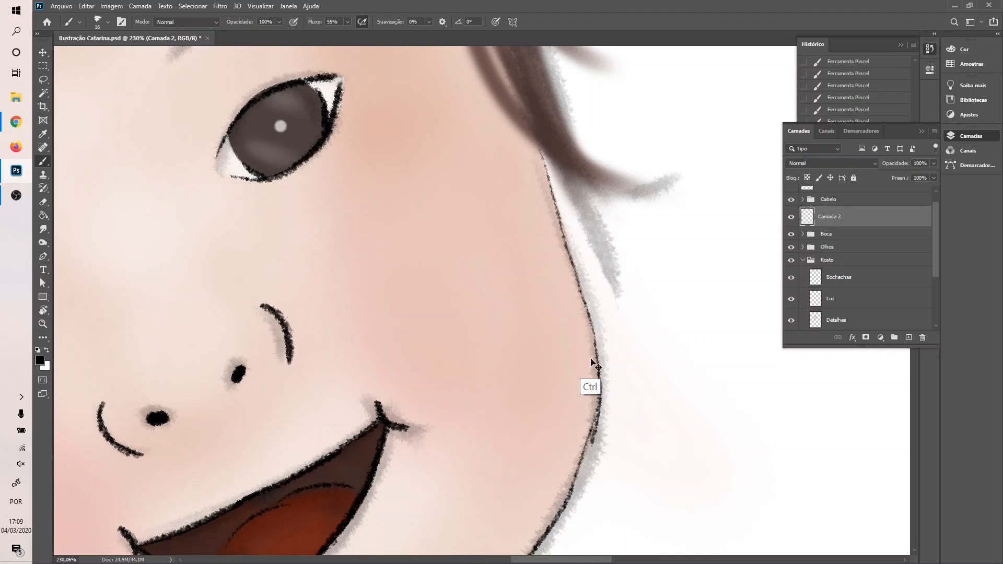
pyautogui.hotkey('ctrl', 'z')
pyautogui.moveTo(593, 337); pyautogui.dragTo(597, 422)
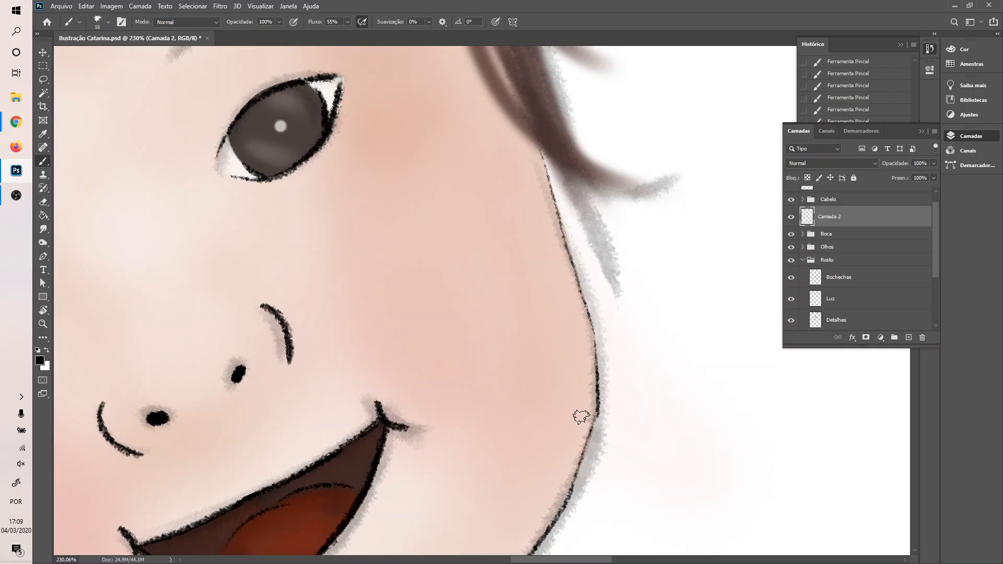
# - Rotate the canvas back to 1° and hide the Traço layer to review the inked face without the sketch
pyautogui.scroll(-5, 631, 171)
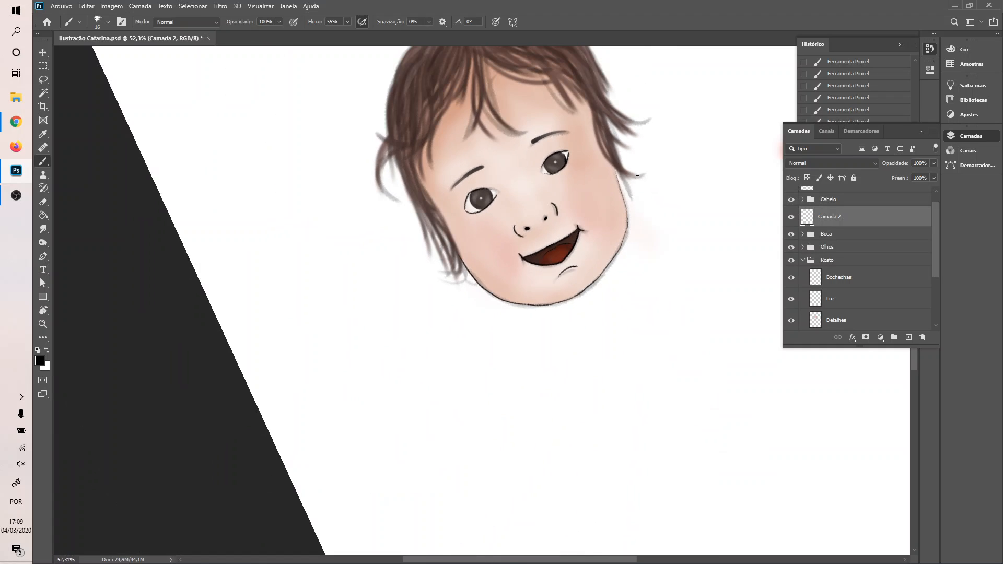
pyautogui.press('r')
pyautogui.moveTo(664, 221); pyautogui.dragTo(705, 295)
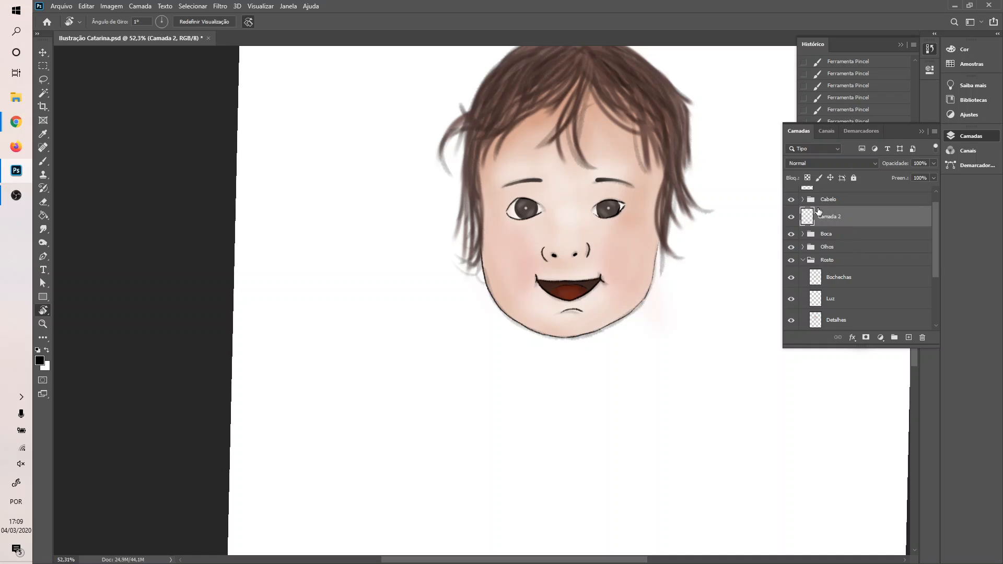
pyautogui.scroll(1, 826, 209)
pyautogui.click(792, 197)
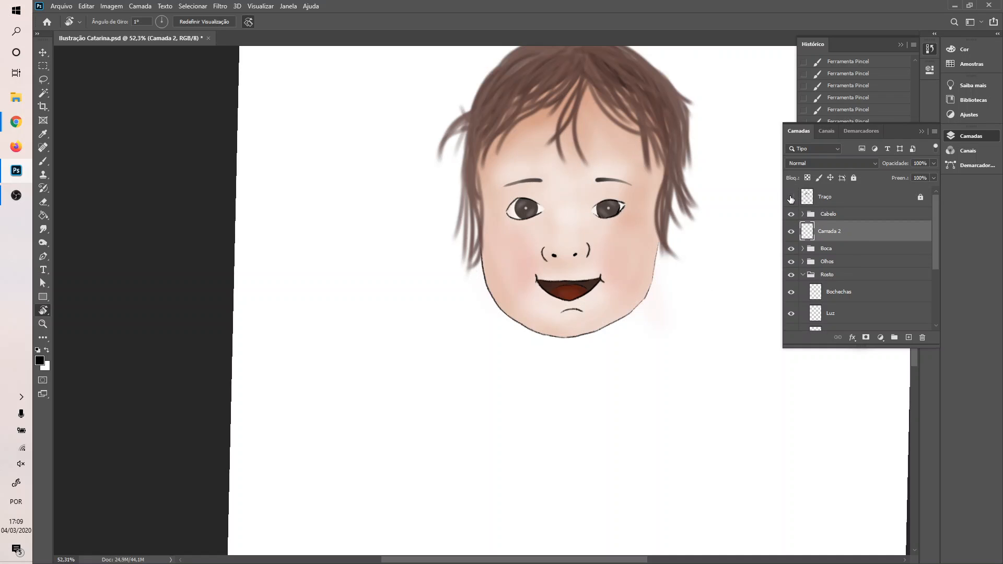
pyautogui.scroll(3, 708, 201)
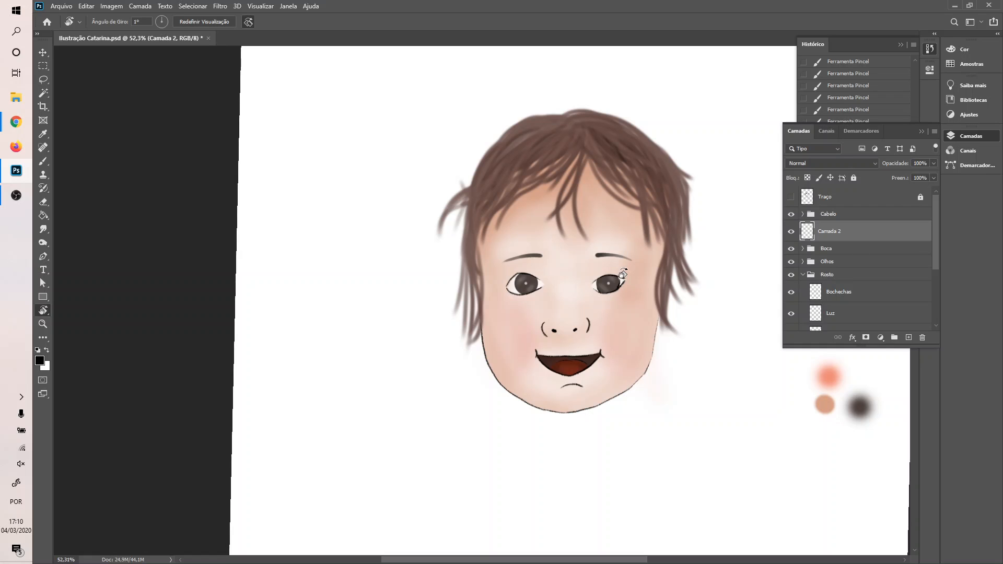
pyautogui.scroll(3, 623, 273)
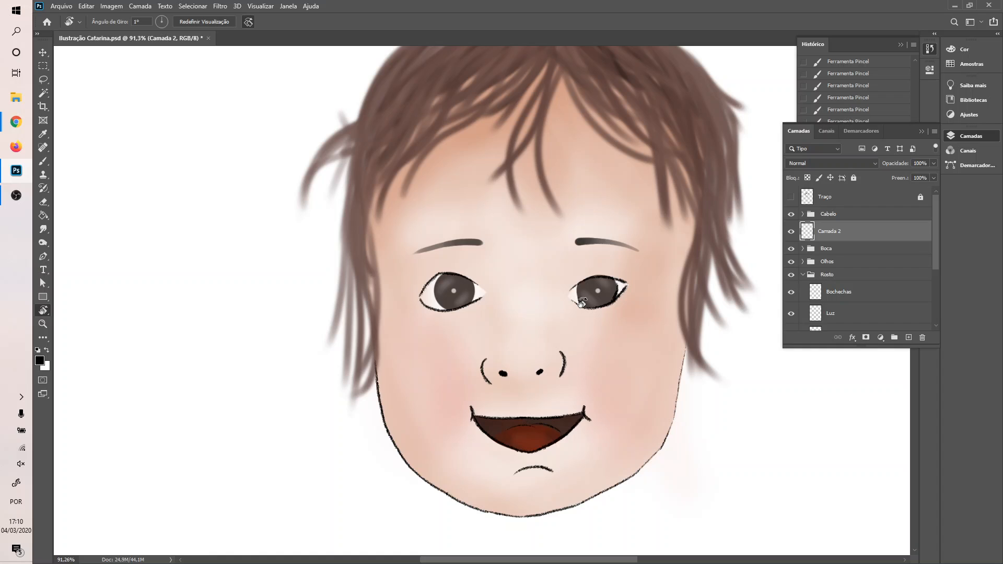
pyautogui.hotkey('alt', 'Tab')
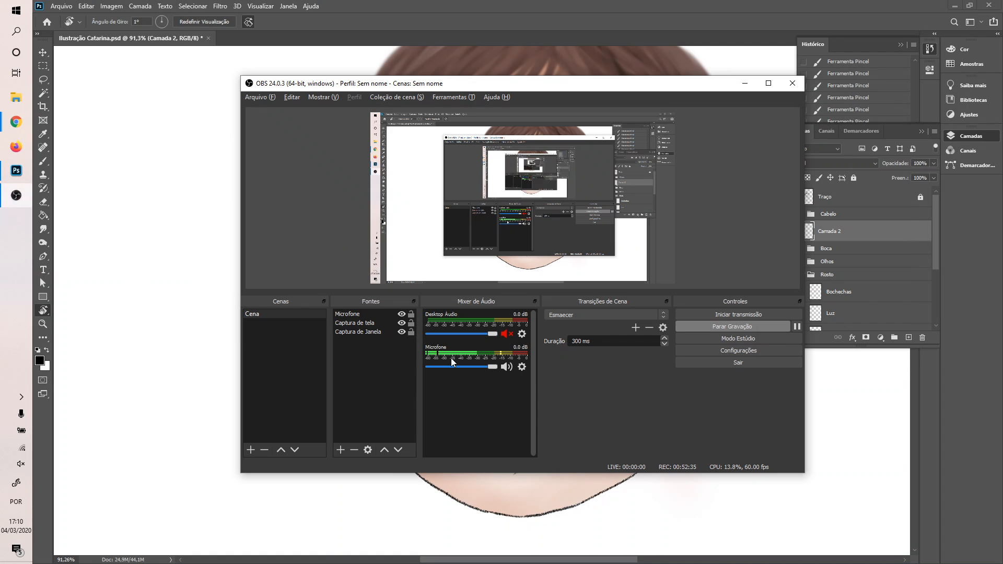
pyautogui.hotkey('alt', 'Tab')
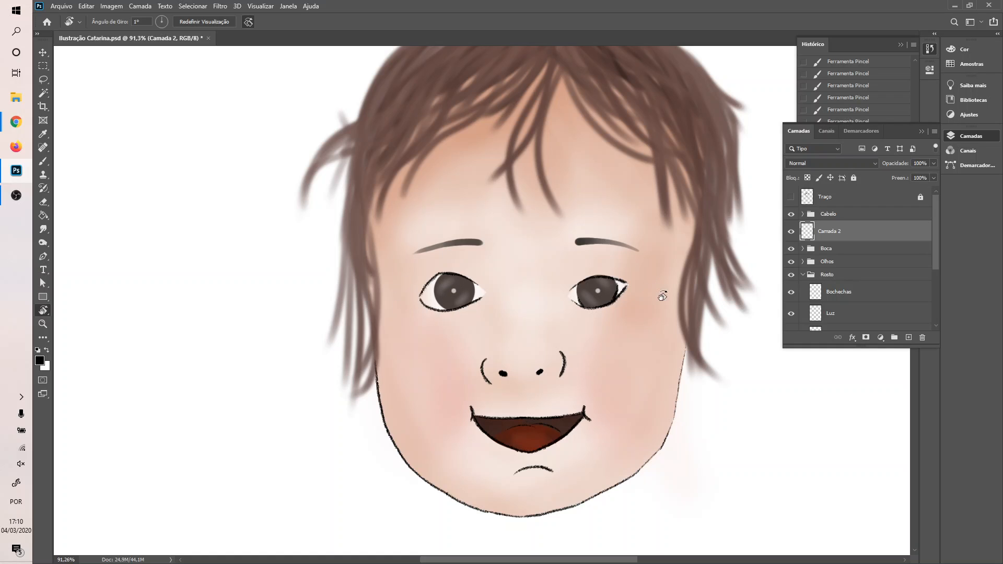
# - Hide the Rosto group and enclose the eye on the canvas's left side in a rectangular marquee selection
pyautogui.click(791, 275)
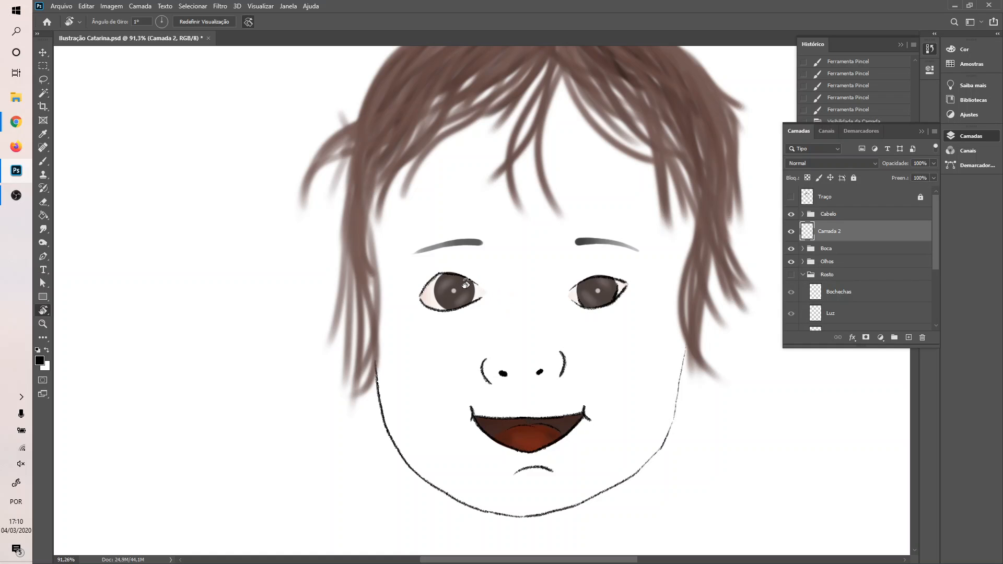
pyautogui.press('m')
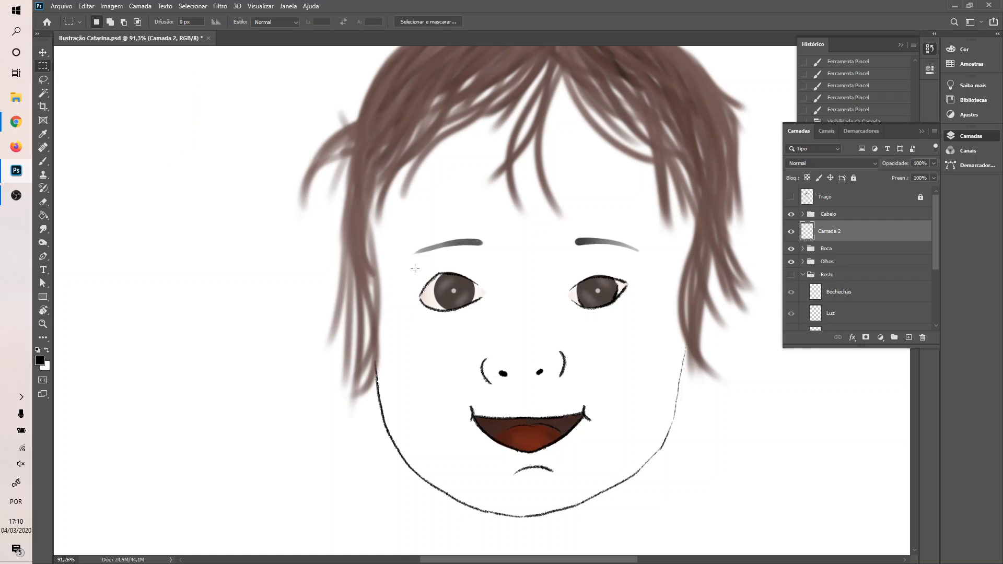
pyautogui.moveTo(407, 264); pyautogui.dragTo(493, 317)
pyautogui.moveTo(406, 264); pyautogui.dragTo(493, 317)
# - Briefly hide the Plano de Fundo layer to examine the transparency around the eyes, and show it again
pyautogui.scroll(-5, 819, 271)
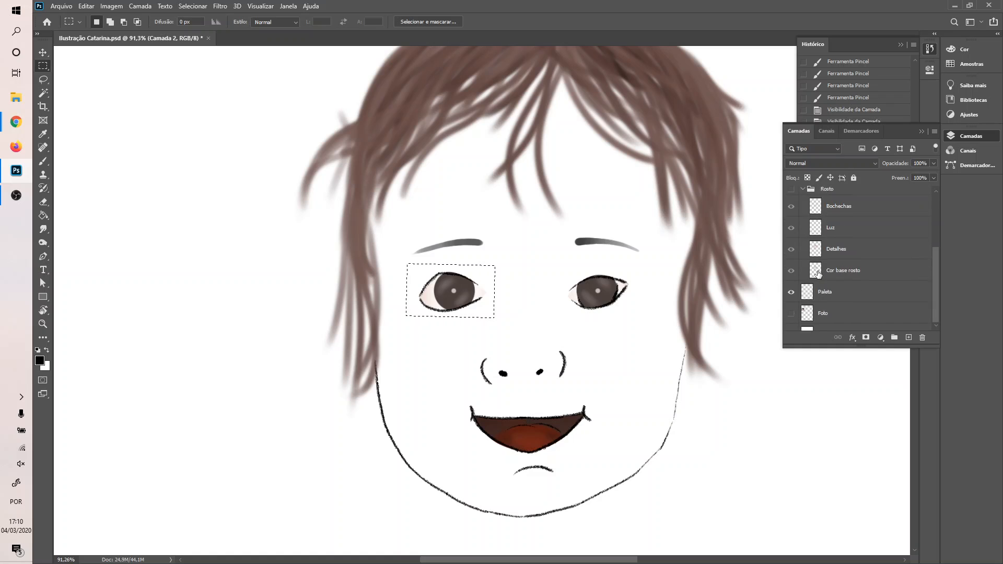
pyautogui.click(790, 321)
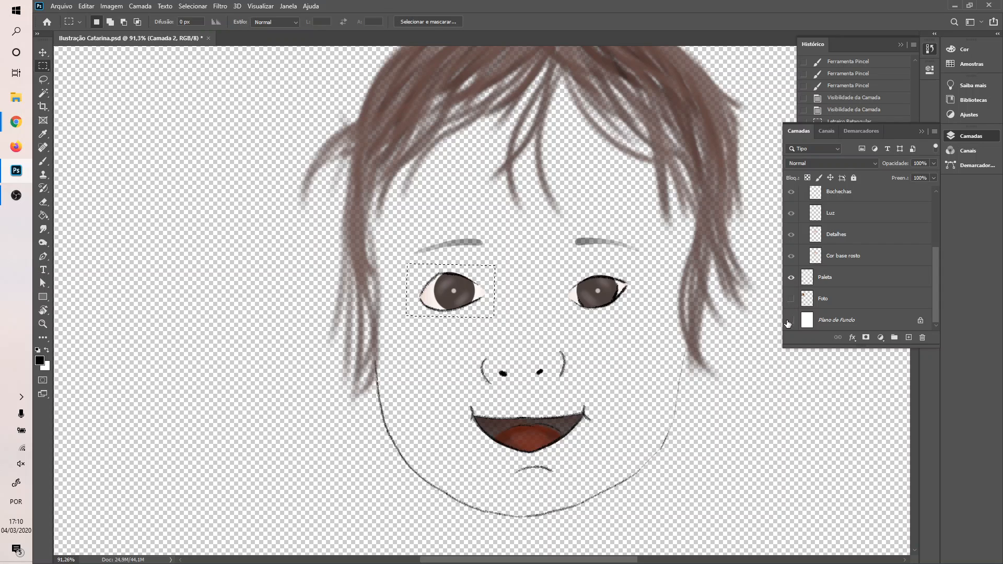
pyautogui.click(790, 322)
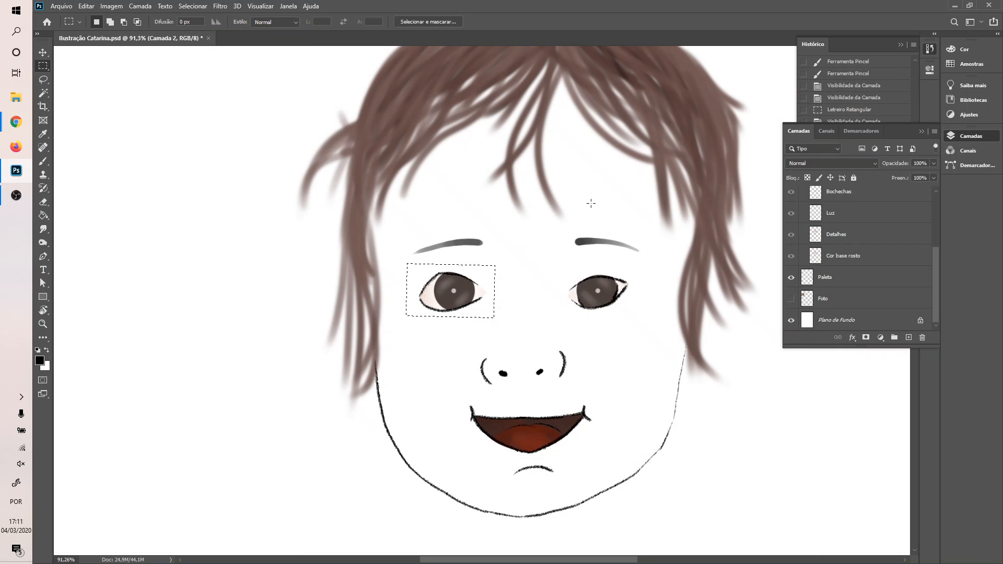
# - Expand the Olhos group to reach its individual eye layers
pyautogui.scroll(1, 662, 263)
pyautogui.scroll(3, 824, 244)
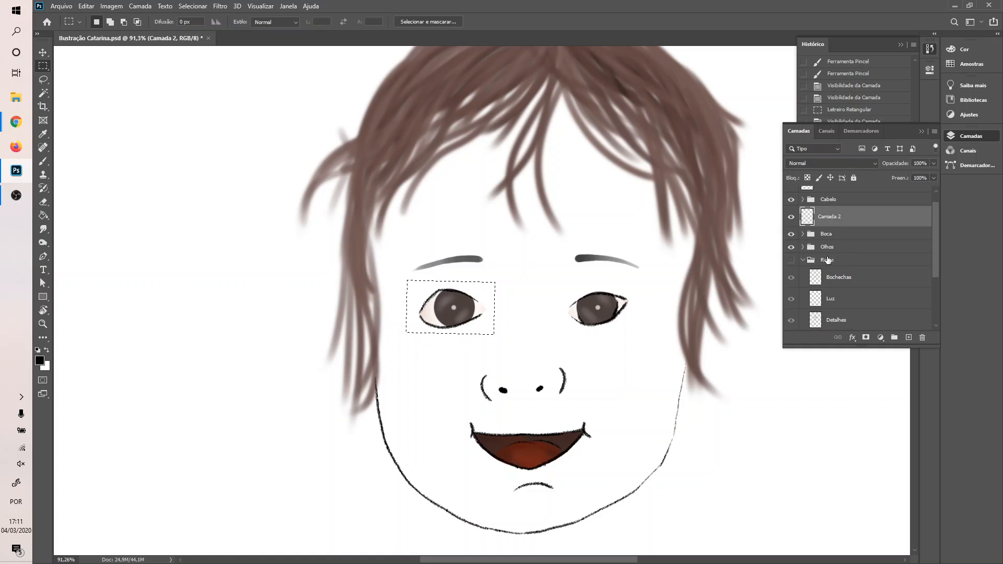
pyautogui.scroll(1, 802, 249)
pyautogui.click(802, 261)
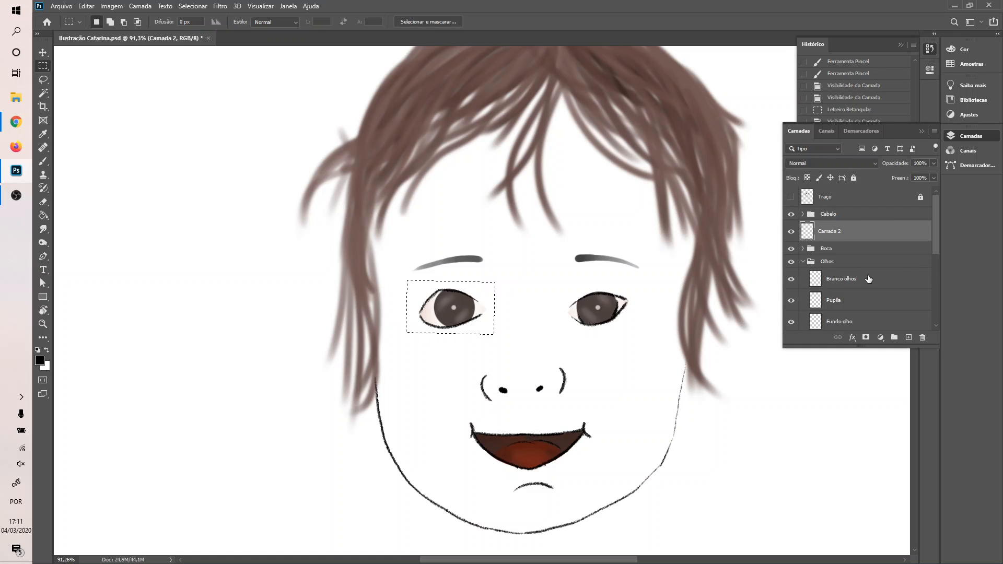
# - Paste a merged copy of the selected eye onto a new layer above Branco olhos and move it between the two eyes
pyautogui.scroll(-1, 847, 287)
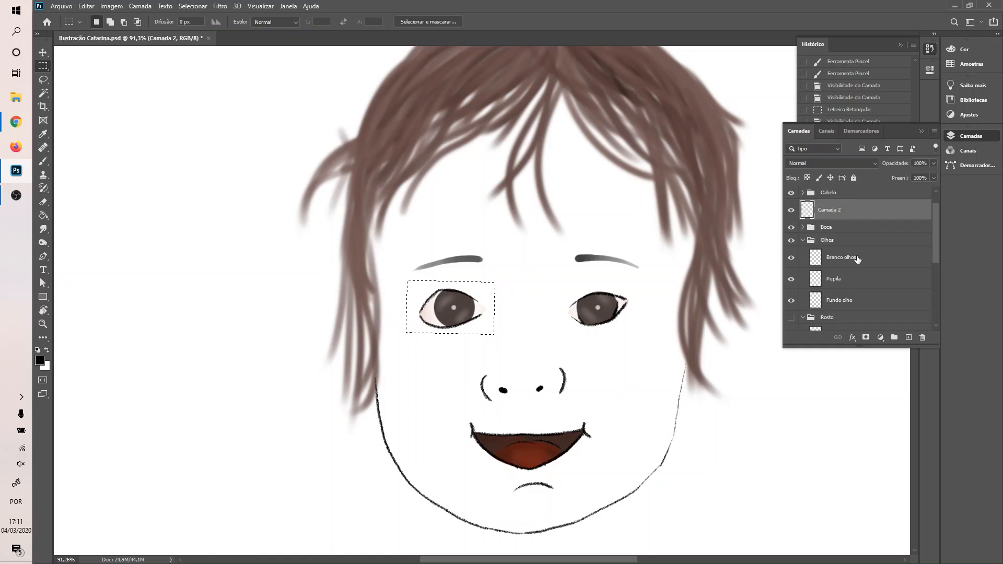
pyautogui.click(857, 258)
pyautogui.hotkey('ctrl', 'j')
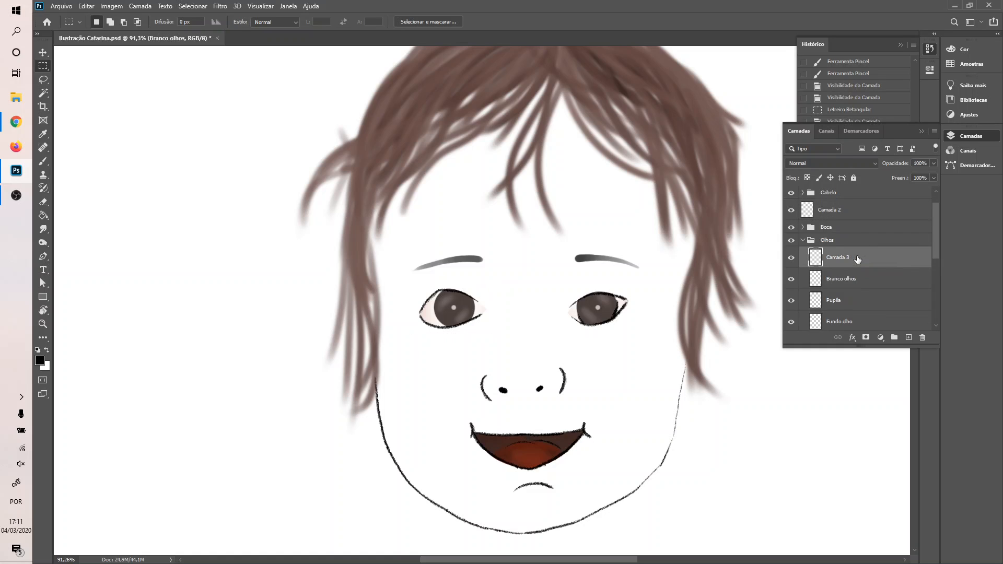
pyautogui.press('v')
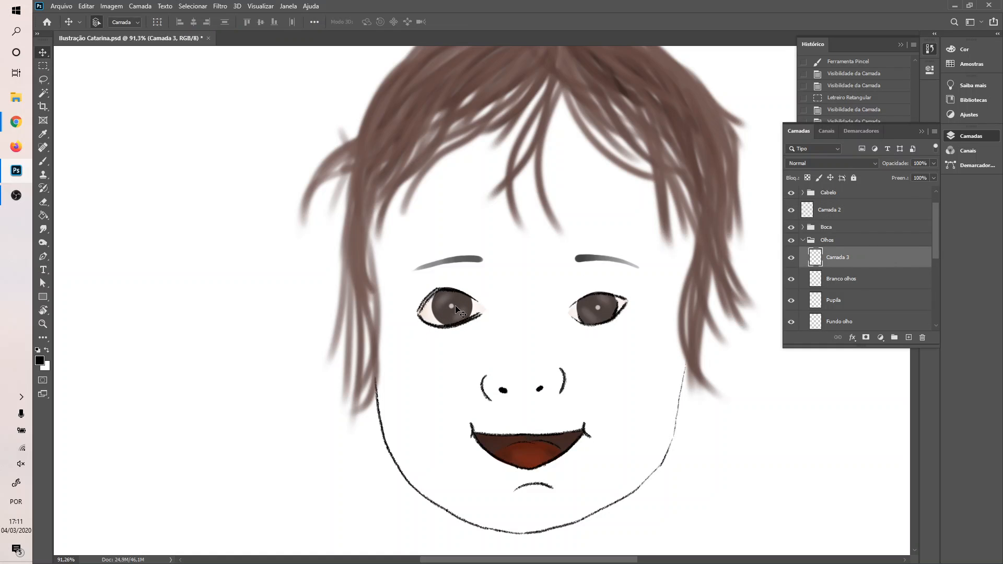
pyautogui.moveTo(457, 308); pyautogui.dragTo(528, 310)
pyautogui.rightClick(527, 310)
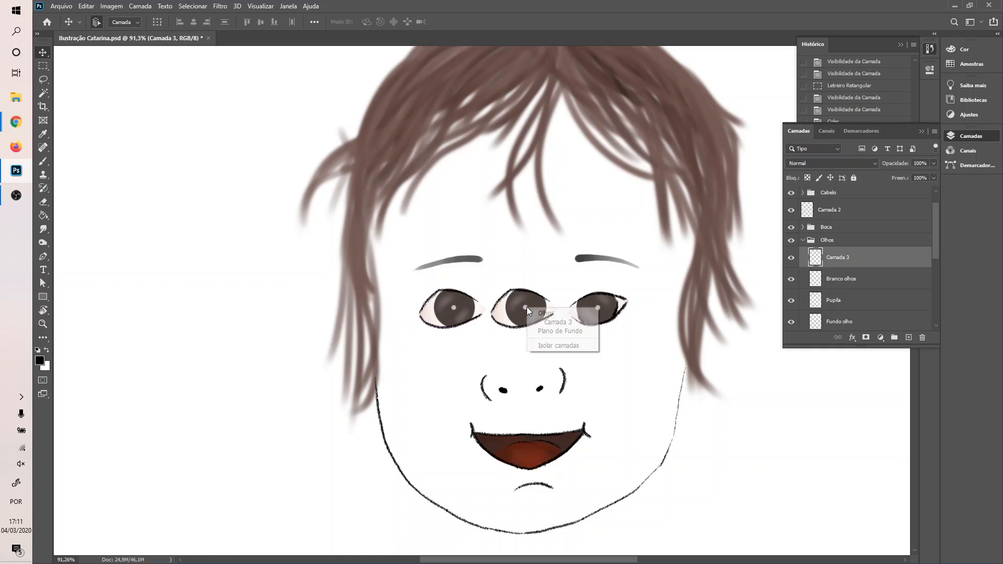
pyautogui.click(516, 312)
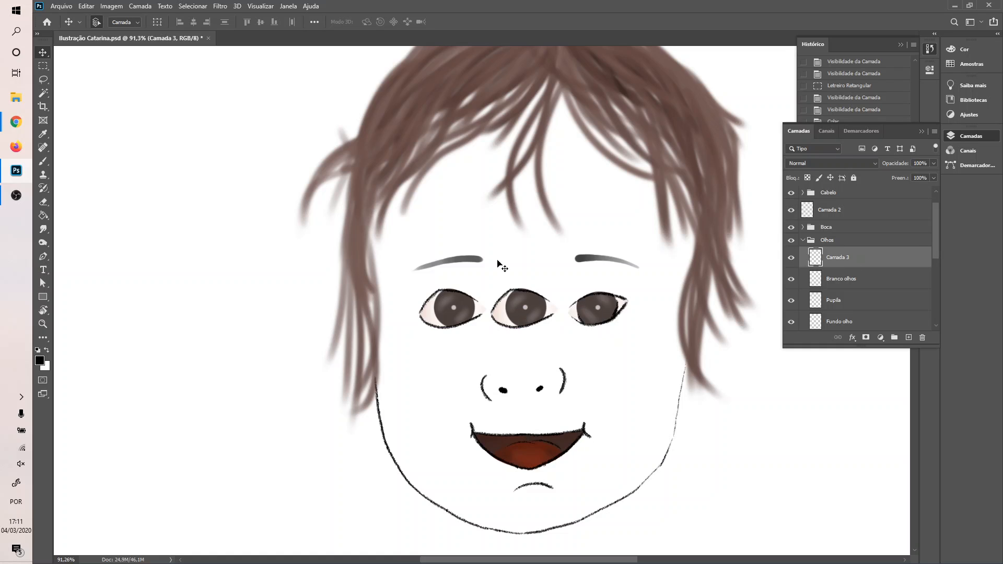
pyautogui.moveTo(511, 301); pyautogui.dragTo(524, 299)
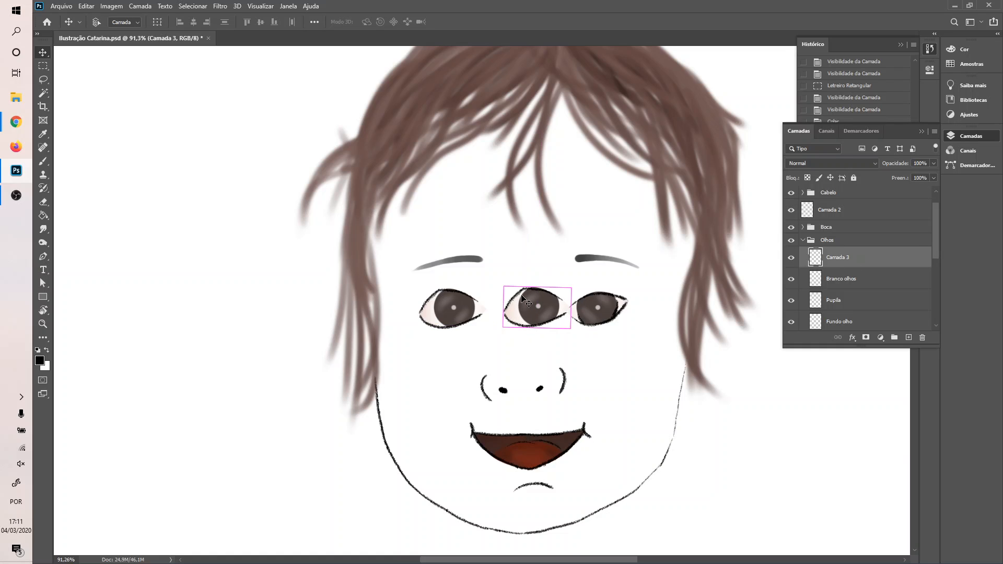
# - Flip the copied eye horizontally and move it onto the cheek below the eye on the canvas's right side
pyautogui.hotkey('ctrl', 't')
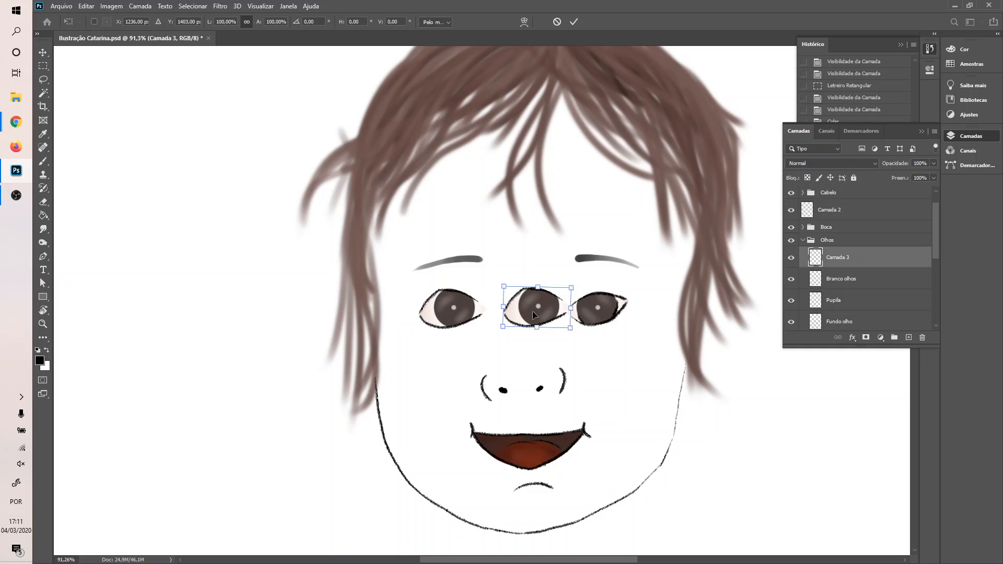
pyautogui.rightClick(532, 313)
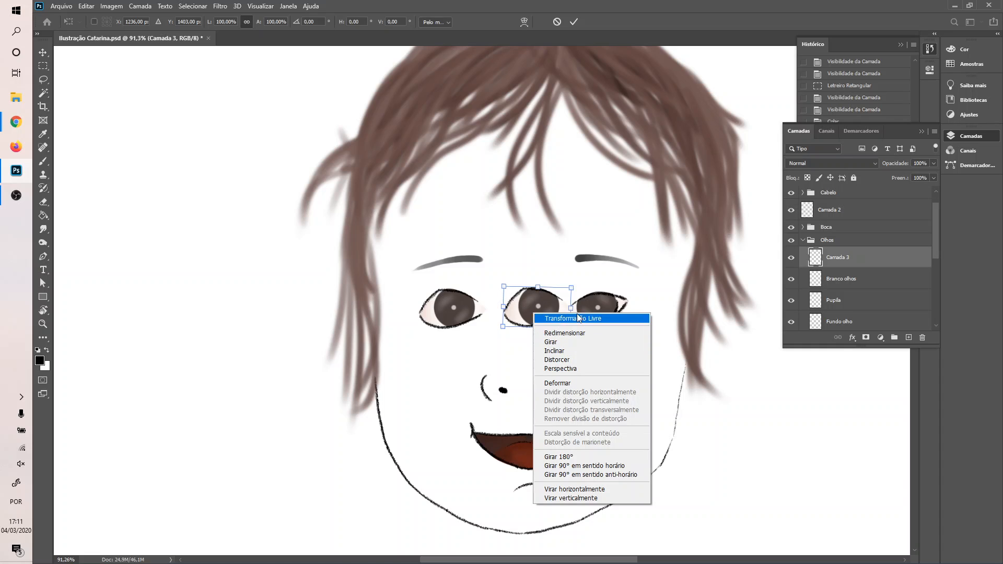
pyautogui.click(619, 491)
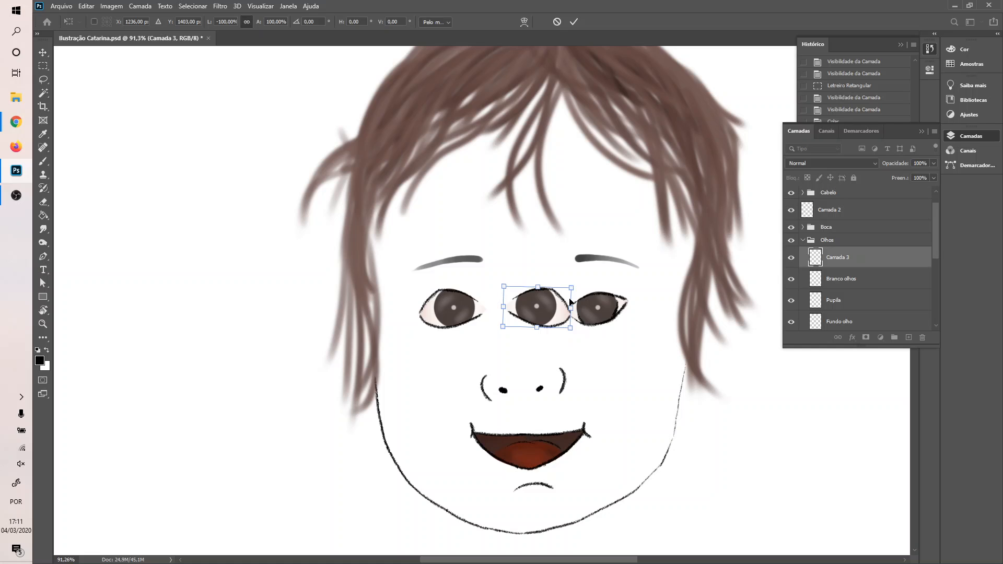
pyautogui.press('Return')
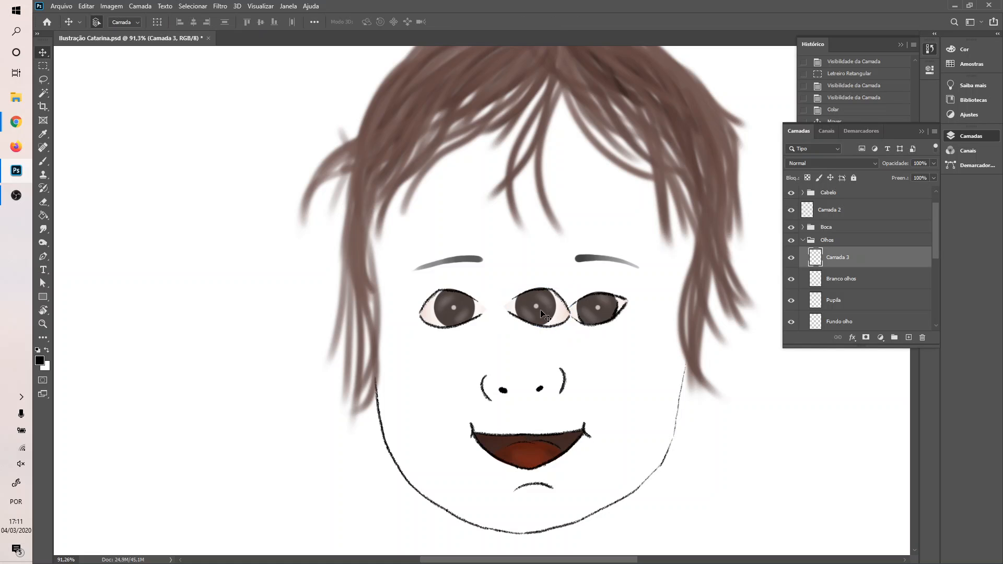
pyautogui.moveTo(551, 312)
pyautogui.mouseDown()
pyautogui.moveTo(603, 312)
pyautogui.moveTo(592, 361)
pyautogui.moveTo(599, 384)
pyautogui.mouseUp()
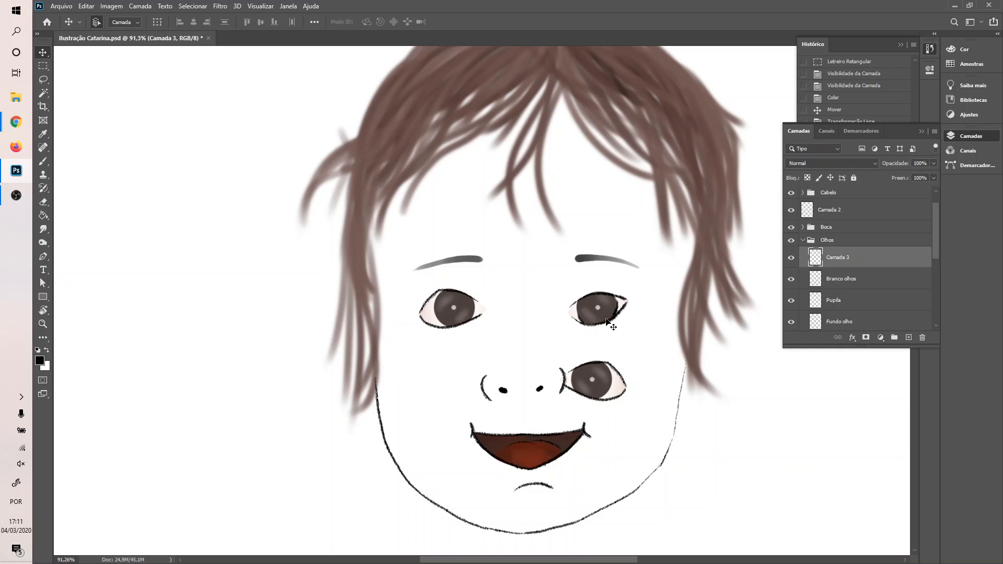
# - Enclose the original eye on the canvas's right side in a rectangular marquee and hide the Plano de Fundo layer
pyautogui.click(43, 66)
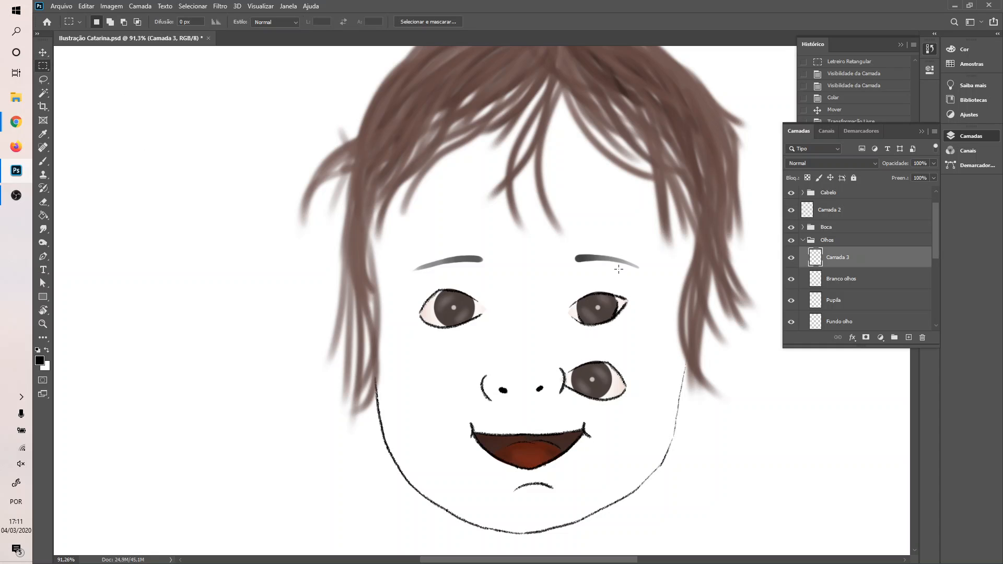
pyautogui.moveTo(560, 280); pyautogui.dragTo(642, 332)
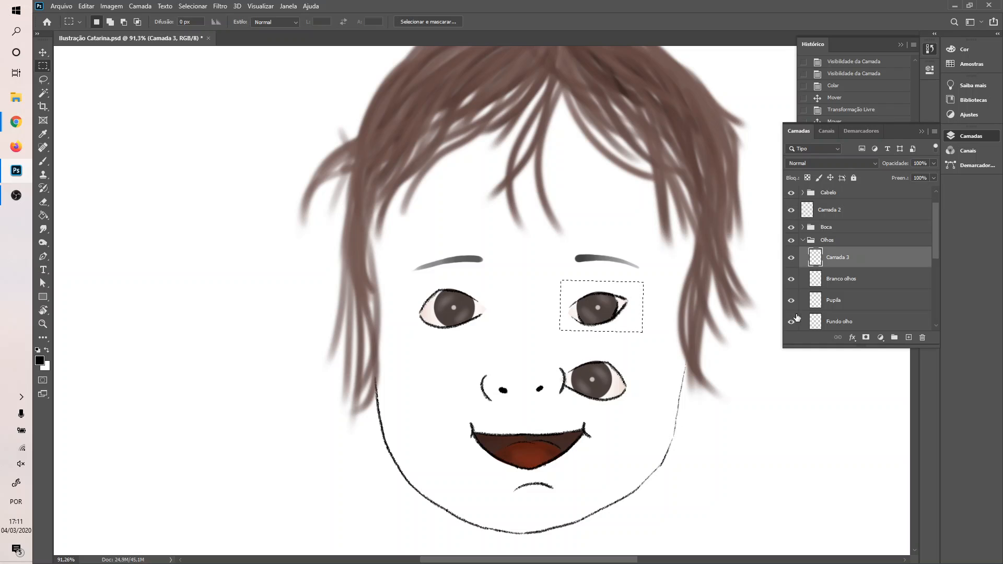
pyautogui.scroll(-5, 793, 320)
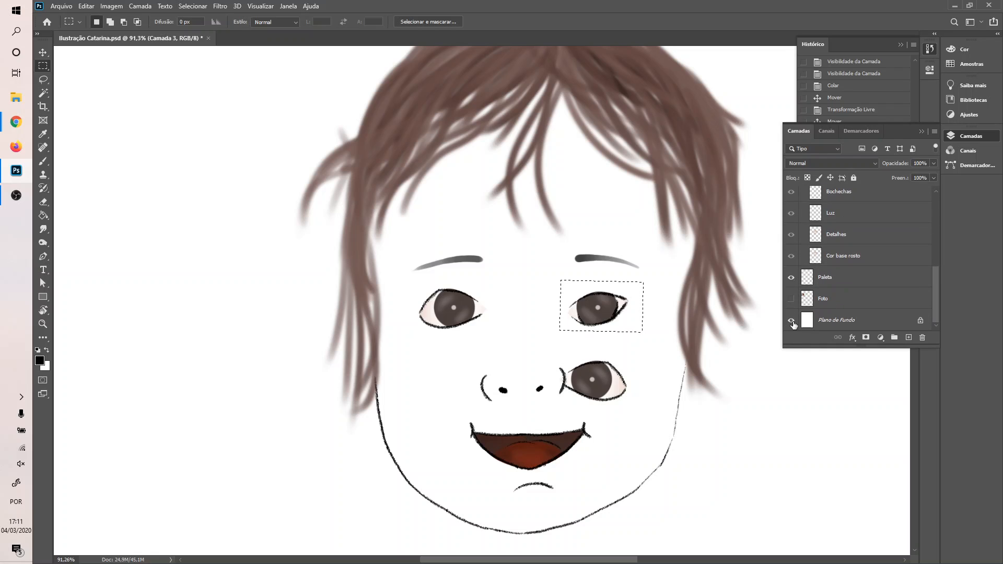
pyautogui.click(792, 322)
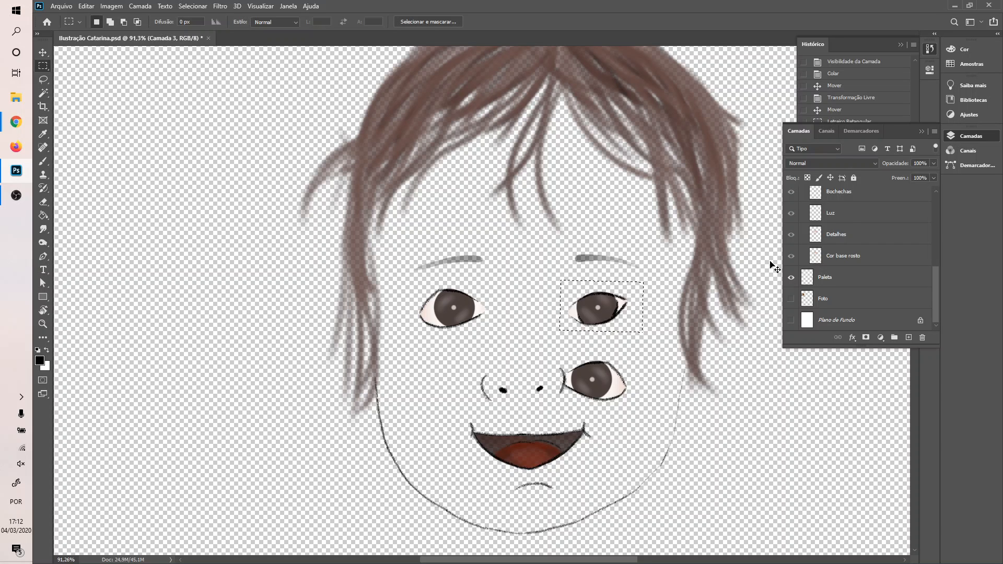
# - Paste a merged copy of the selected eye onto a new layer and align it over the original eye
pyautogui.hotkey('ctrl', 'j')
pyautogui.press('v')
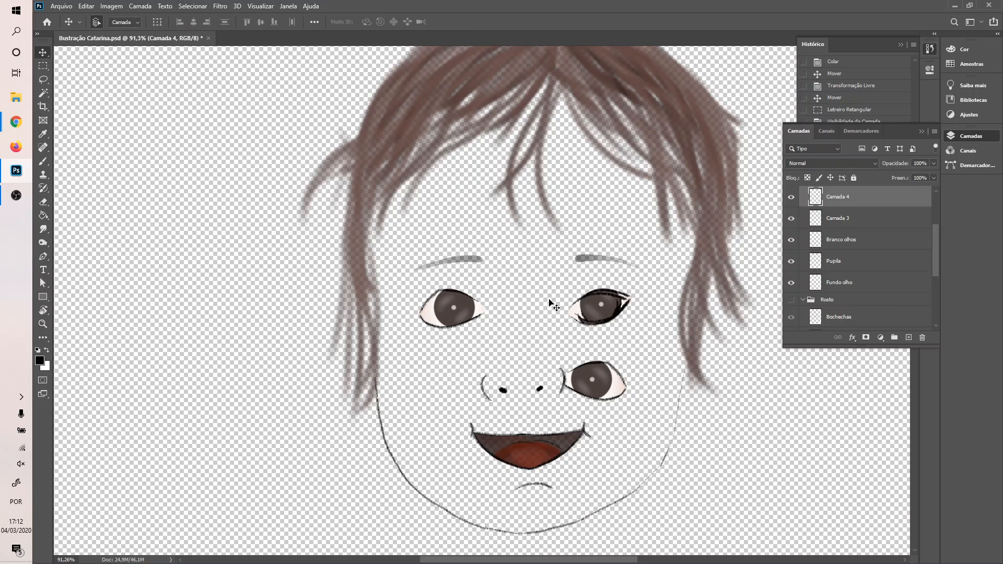
pyautogui.moveTo(599, 307); pyautogui.dragTo(596, 310)
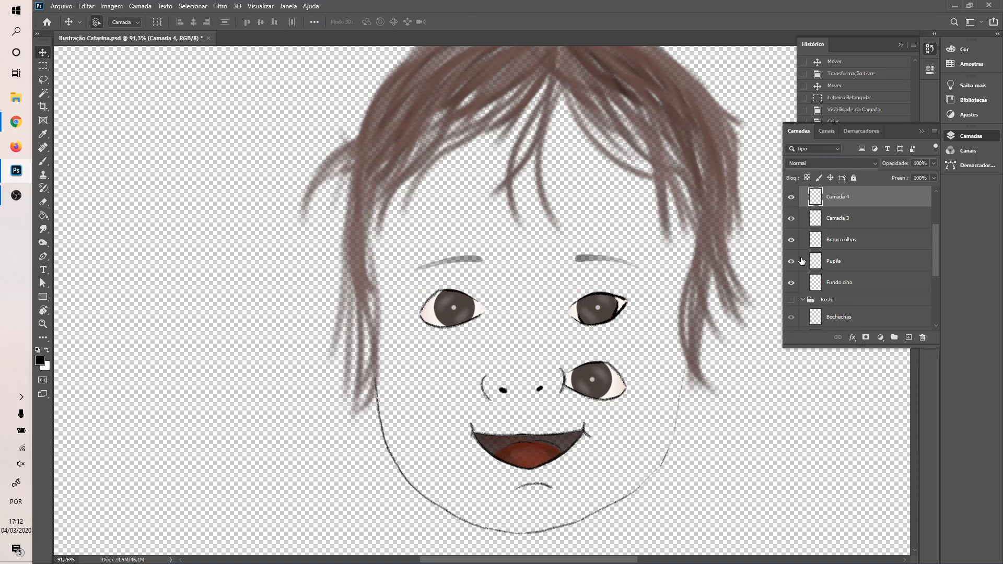
# - Rename the new eye copy's layer as BKP olho and hide it as a backup
pyautogui.doubleClick(837, 197)
pyautogui.write('NKP olho')
pyautogui.press('Return')
pyautogui.doubleClick(836, 197)
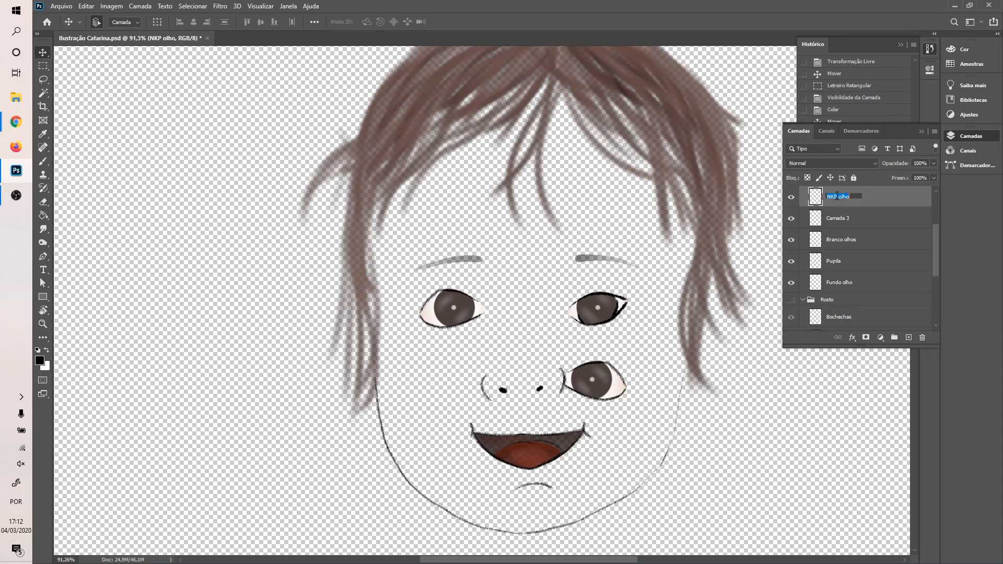
pyautogui.click(837, 196)
pyautogui.write('B')
pyautogui.press('Return')
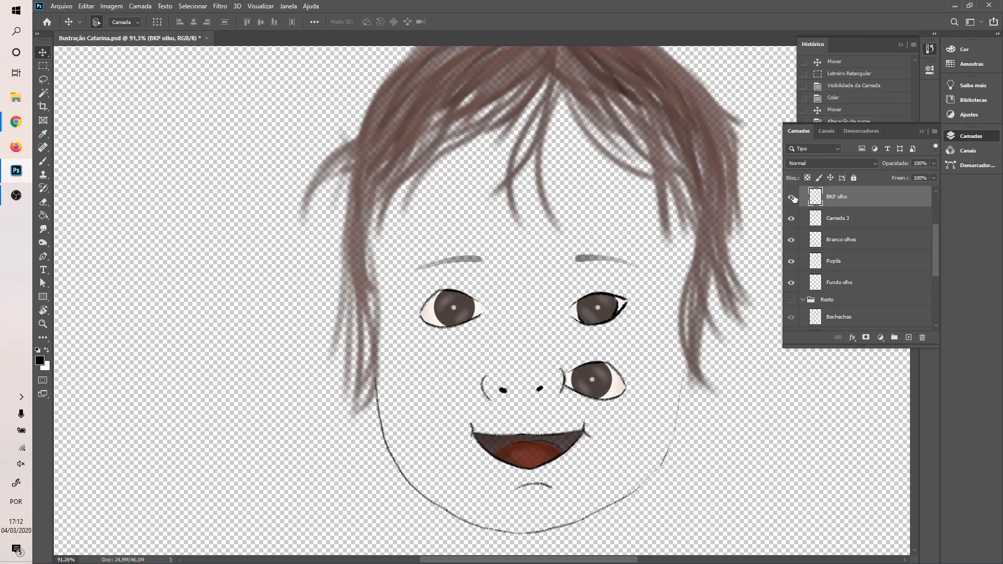
pyautogui.click(790, 197)
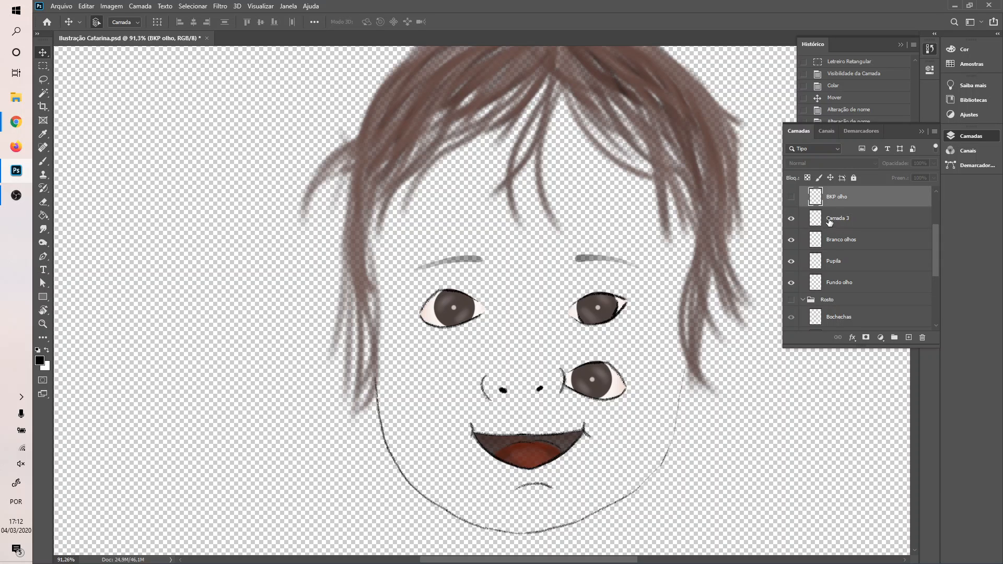
# - Briefly hide Camada 3 to check which eye it contains, and show it again
pyautogui.click(829, 221)
pyautogui.click(792, 222)
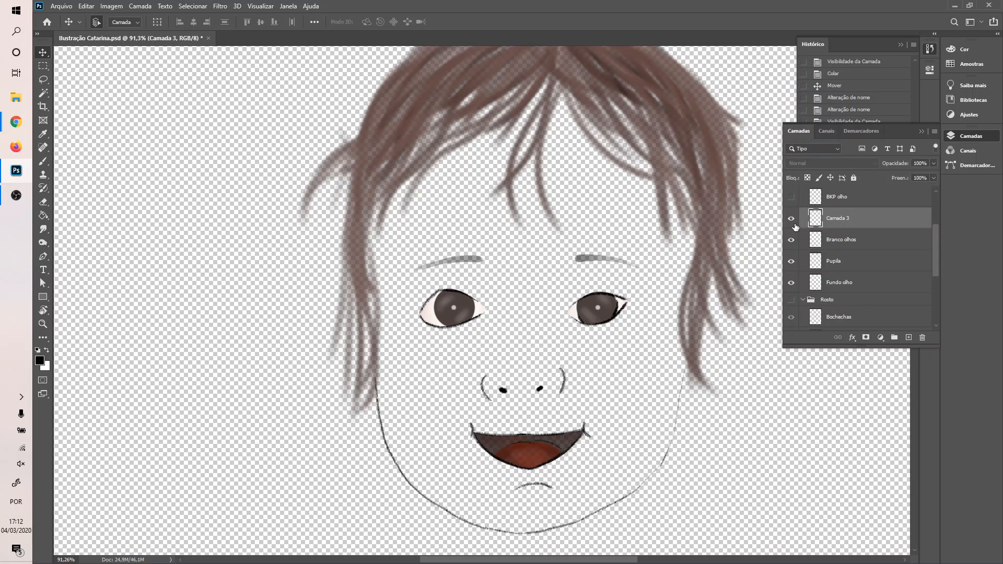
pyautogui.click(792, 221)
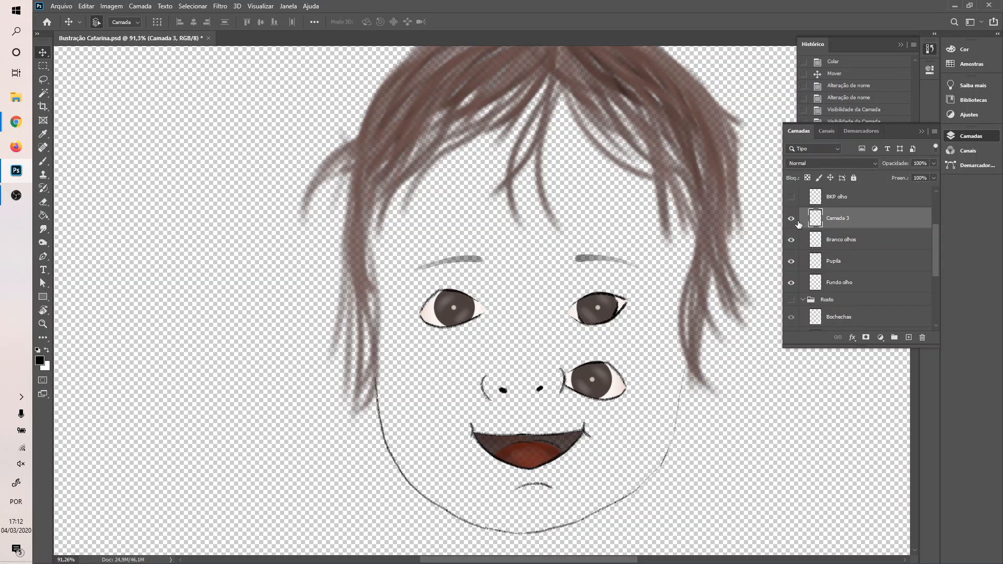
# - Erase the original right-hand eye's colouring from Branco olhos, Pupila and Fundo olho with a 73 px Redondo duro eraser
pyautogui.click(825, 241)
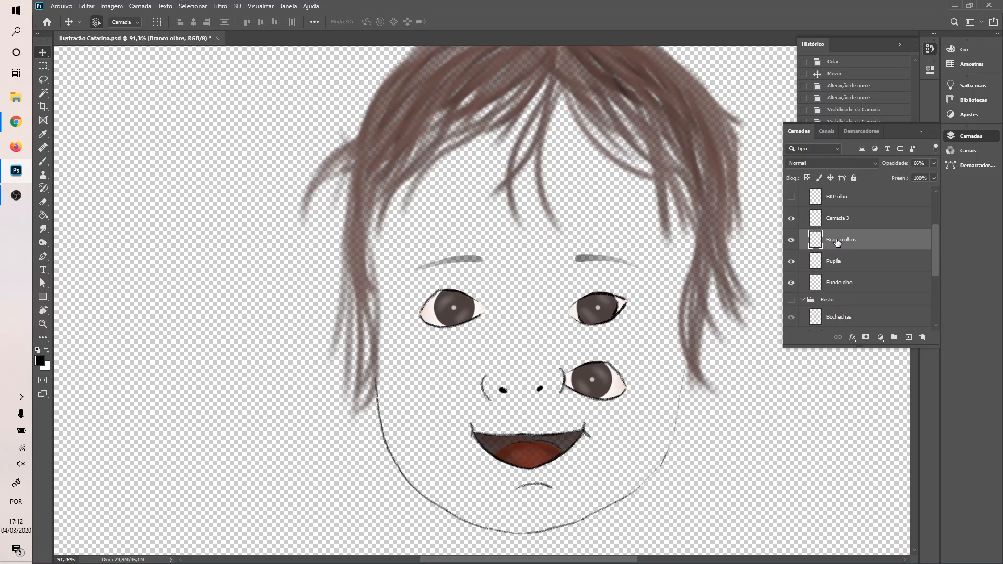
pyautogui.press('e')
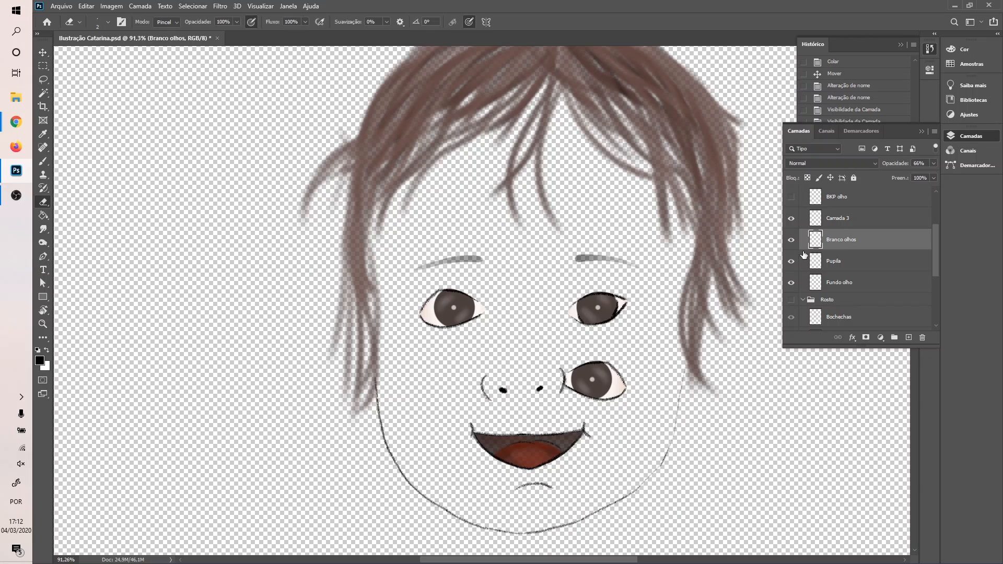
pyautogui.rightClick(509, 294)
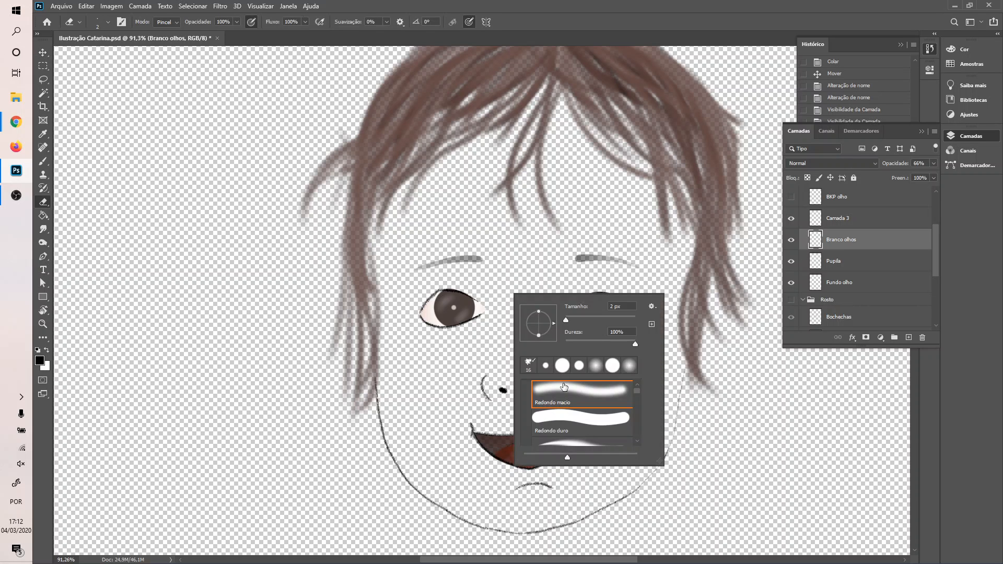
pyautogui.click(576, 418)
pyautogui.moveTo(566, 316); pyautogui.dragTo(578, 315)
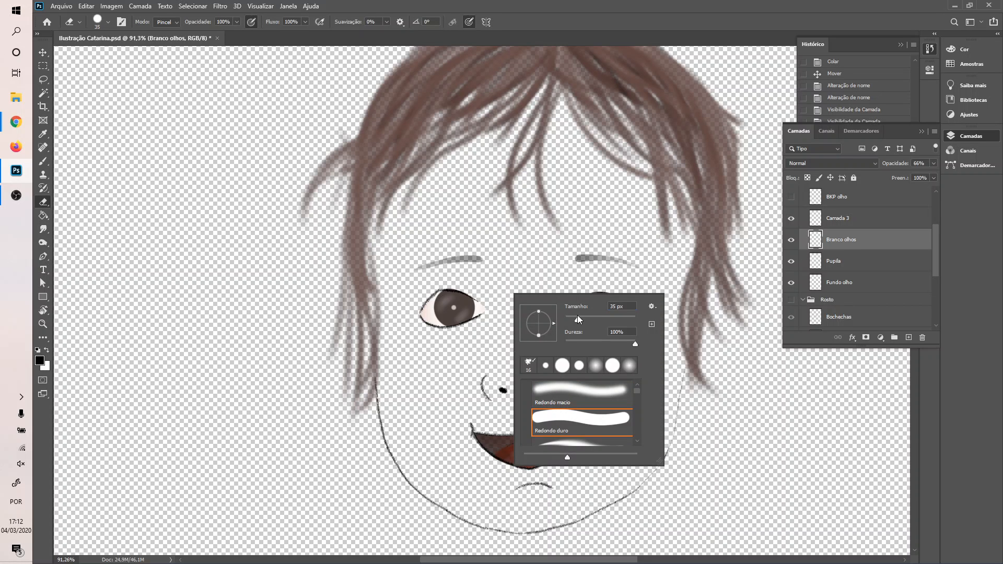
pyautogui.rightClick(619, 344)
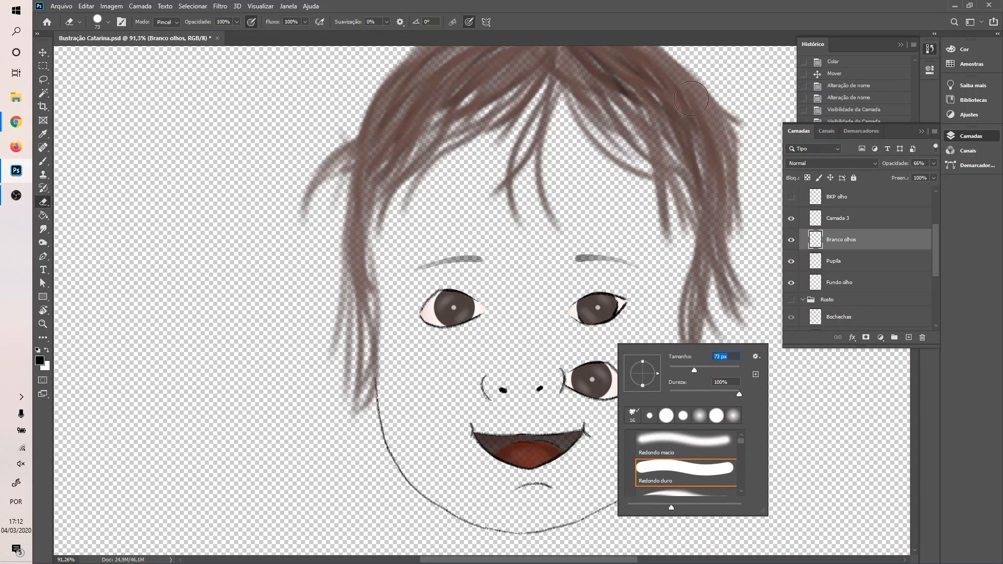
pyautogui.moveTo(597, 310)
pyautogui.mouseDown()
pyautogui.moveTo(629, 301)
pyautogui.moveTo(618, 317)
pyautogui.moveTo(624, 300)
pyautogui.moveTo(602, 298)
pyautogui.moveTo(665, 298)
pyautogui.moveTo(609, 302)
pyautogui.moveTo(610, 317)
pyautogui.moveTo(579, 310)
pyautogui.mouseUp()
pyautogui.click(840, 268)
pyautogui.click(845, 282)
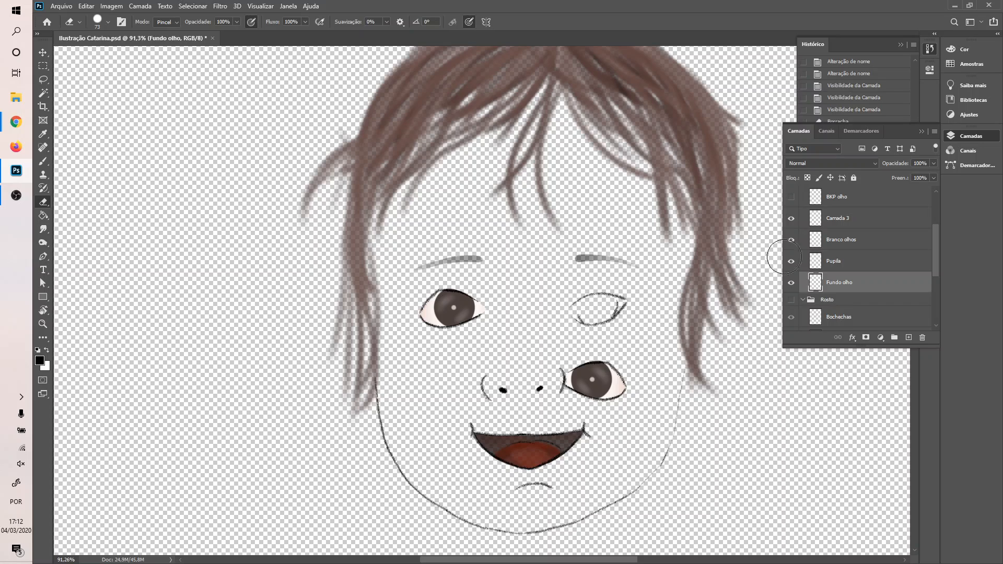
# - Erase the remaining outline of the right-hand eye from Camada 2
pyautogui.scroll(3, 798, 225)
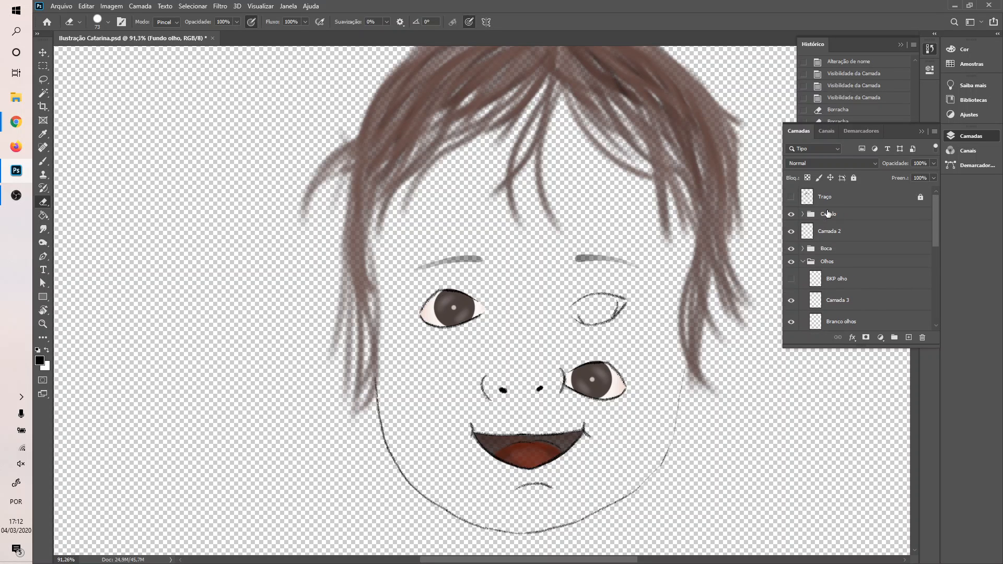
pyautogui.click(835, 232)
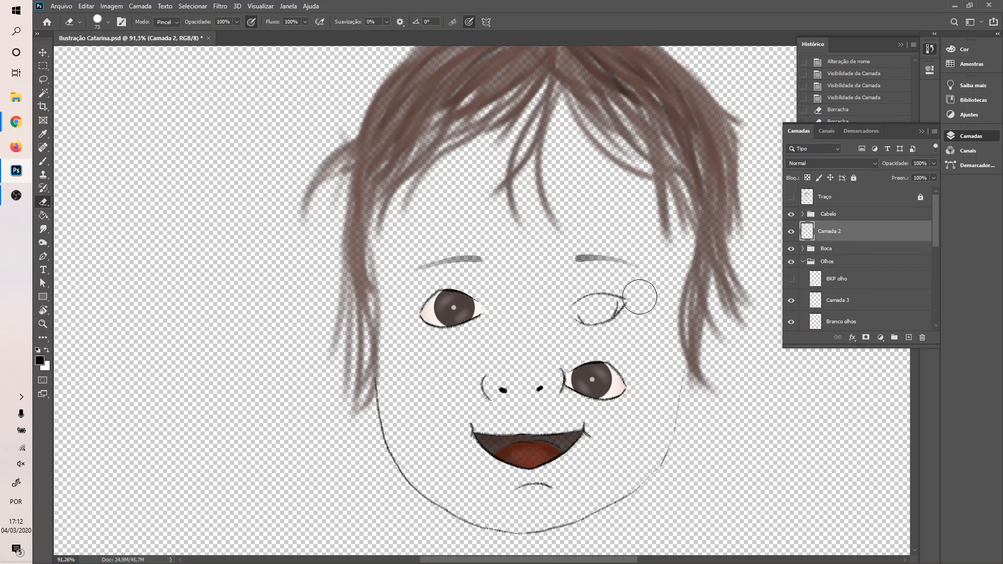
pyautogui.moveTo(618, 308)
pyautogui.mouseDown()
pyautogui.moveTo(588, 316)
pyautogui.moveTo(604, 297)
pyautogui.mouseUp()
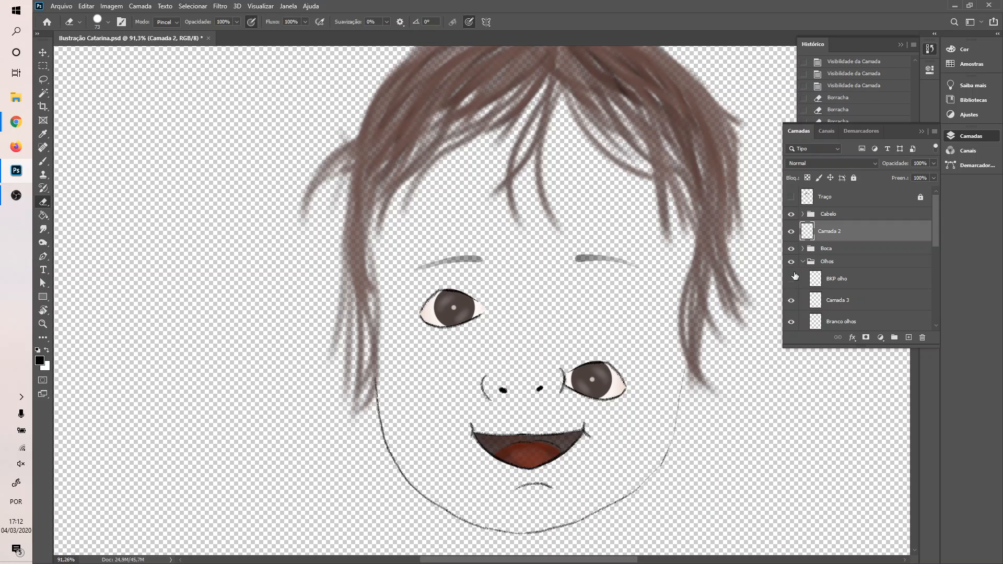
# - Rename Camada 3 as Olho copia and move its flipped eye up into the place of the erased eye
pyautogui.doubleClick(839, 301)
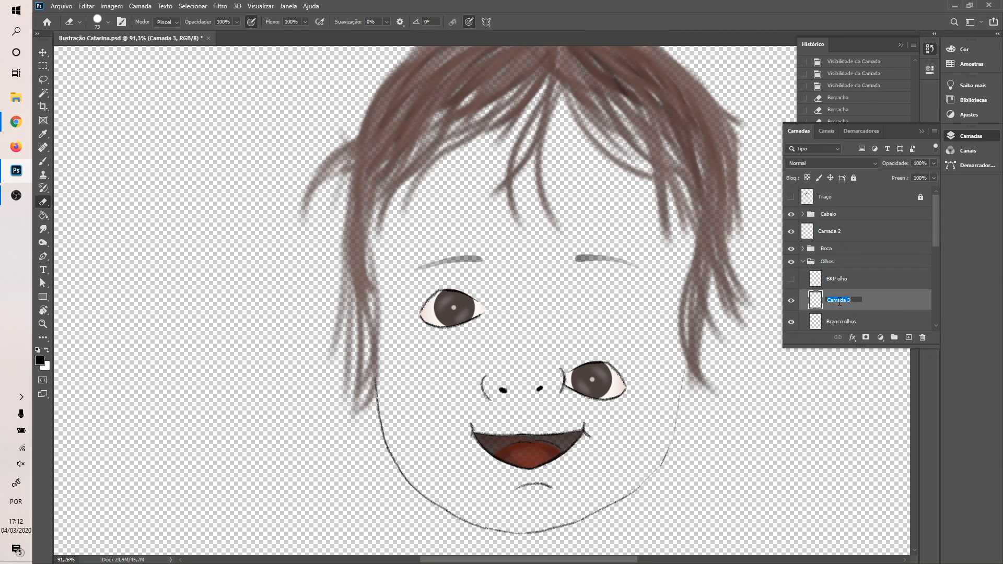
pyautogui.write('Olho copia')
pyautogui.press('Return')
pyautogui.press('v')
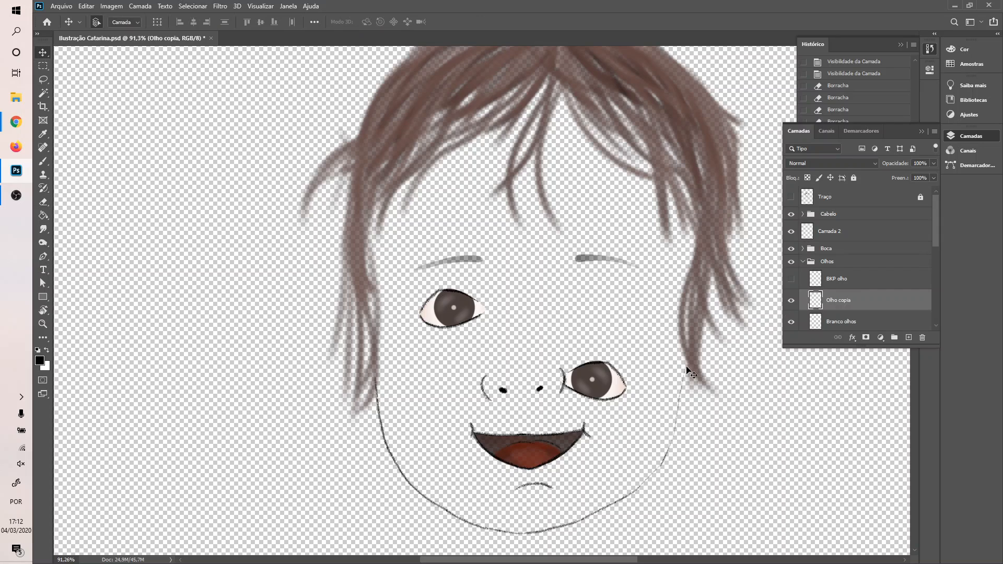
pyautogui.moveTo(602, 381)
pyautogui.mouseDown()
pyautogui.moveTo(602, 303)
pyautogui.moveTo(615, 300)
pyautogui.moveTo(593, 308)
pyautogui.mouseUp()
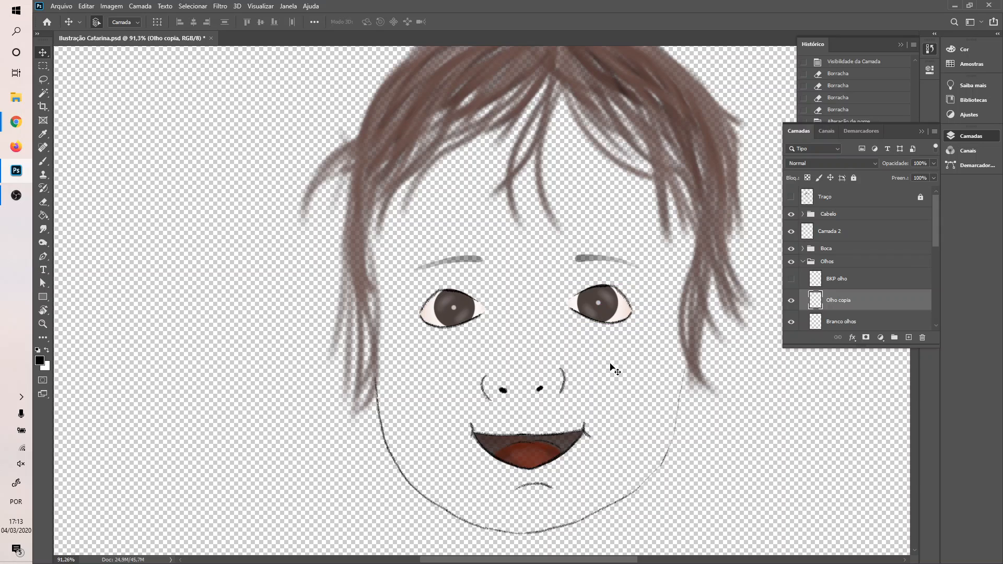
pyautogui.click(627, 360)
pyautogui.scroll(-2, 567, 381)
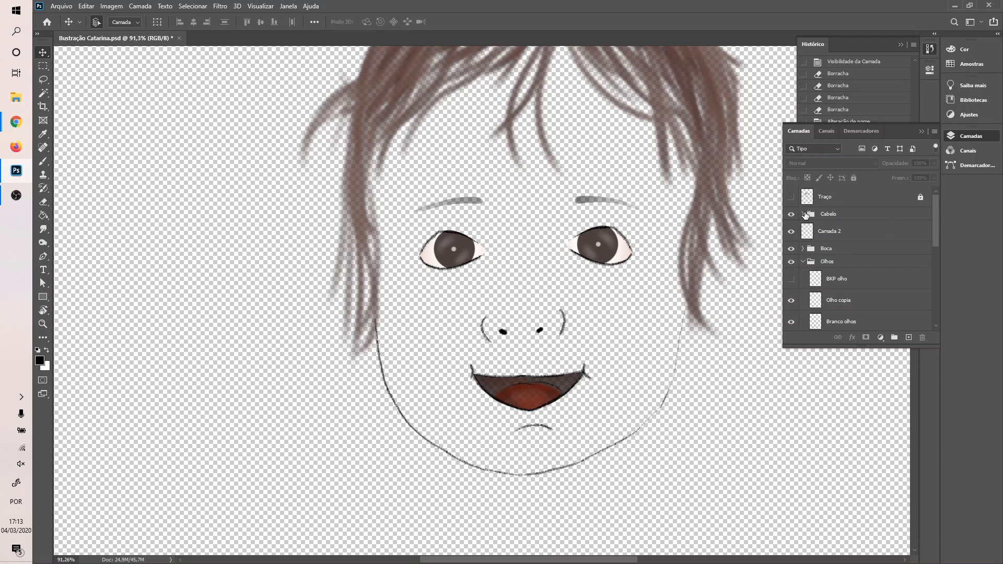
# - Briefly hide Camada 2 to check what it contains, and collapse the Olhos and Rosto layer groups
pyautogui.click(803, 214)
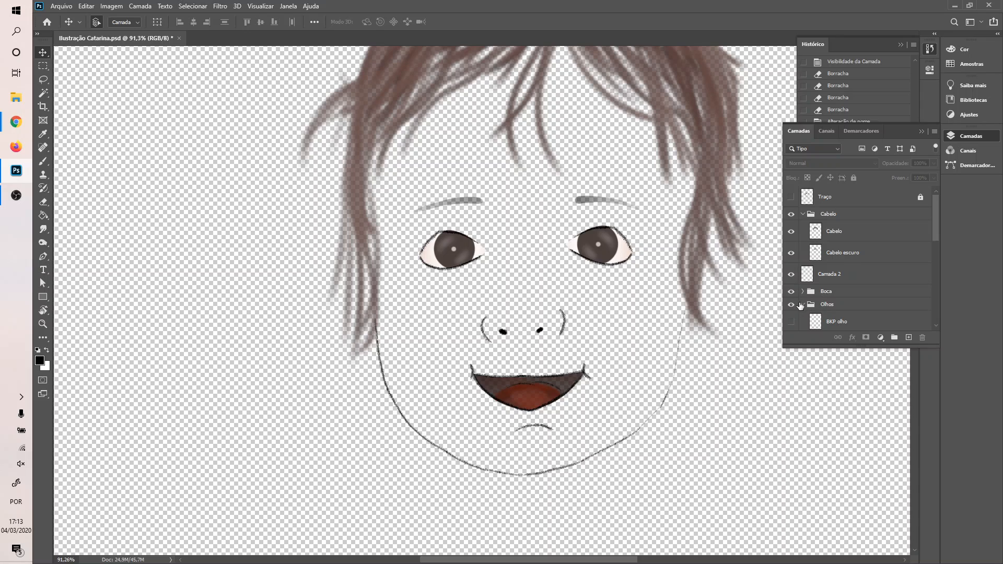
pyautogui.click(824, 200)
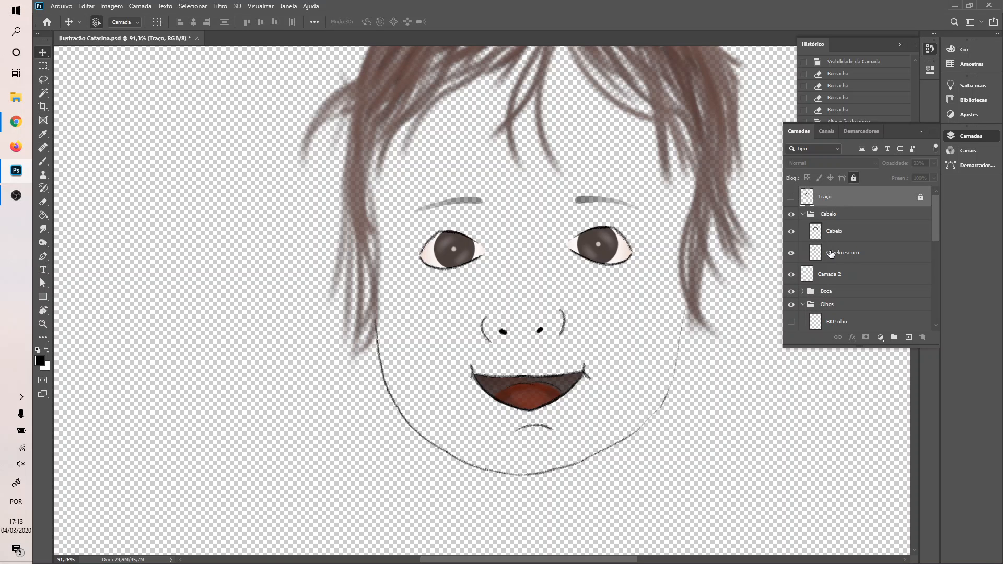
pyautogui.click(791, 275)
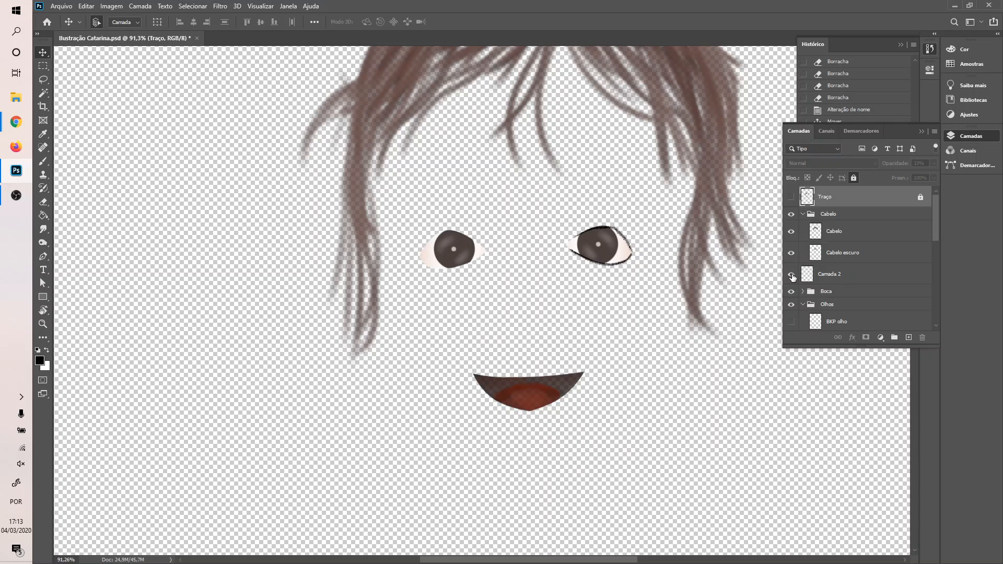
pyautogui.click(791, 274)
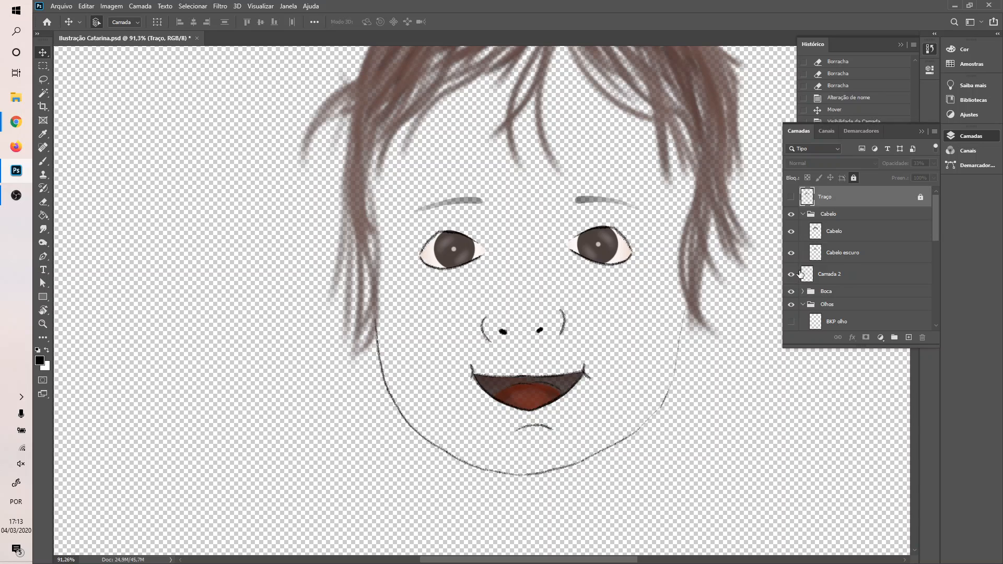
pyautogui.click(810, 218)
pyautogui.scroll(-3, 825, 228)
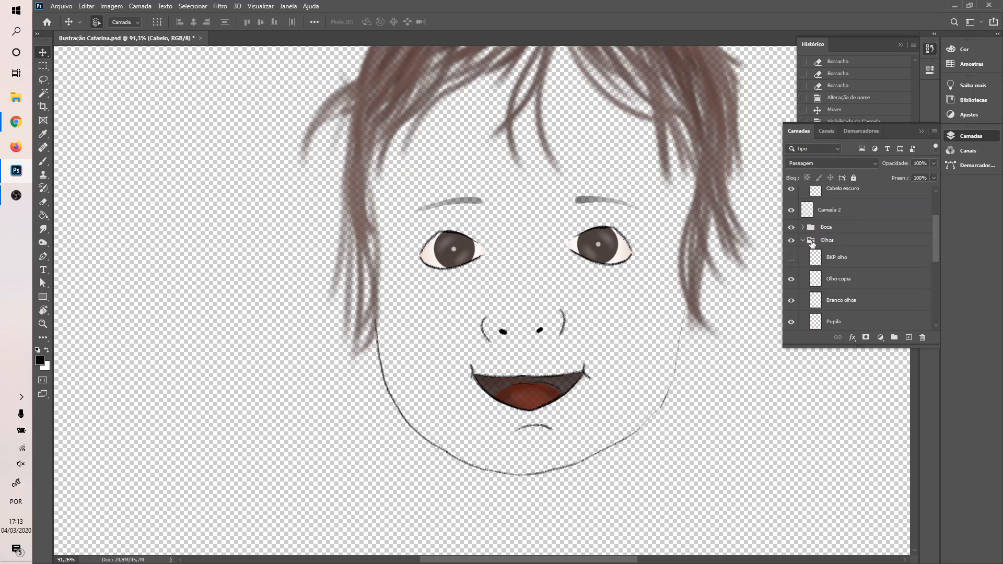
pyautogui.click(803, 241)
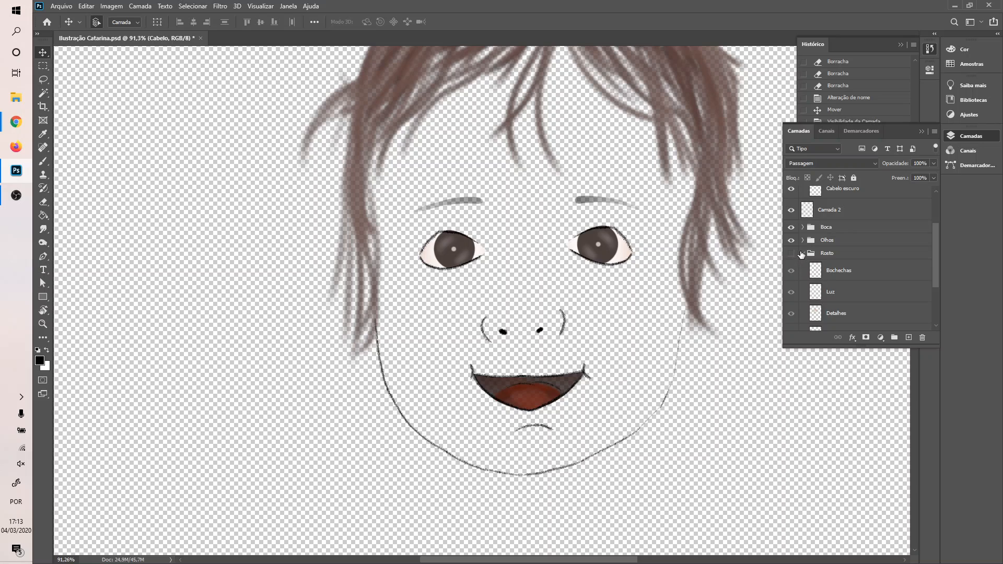
pyautogui.click(801, 254)
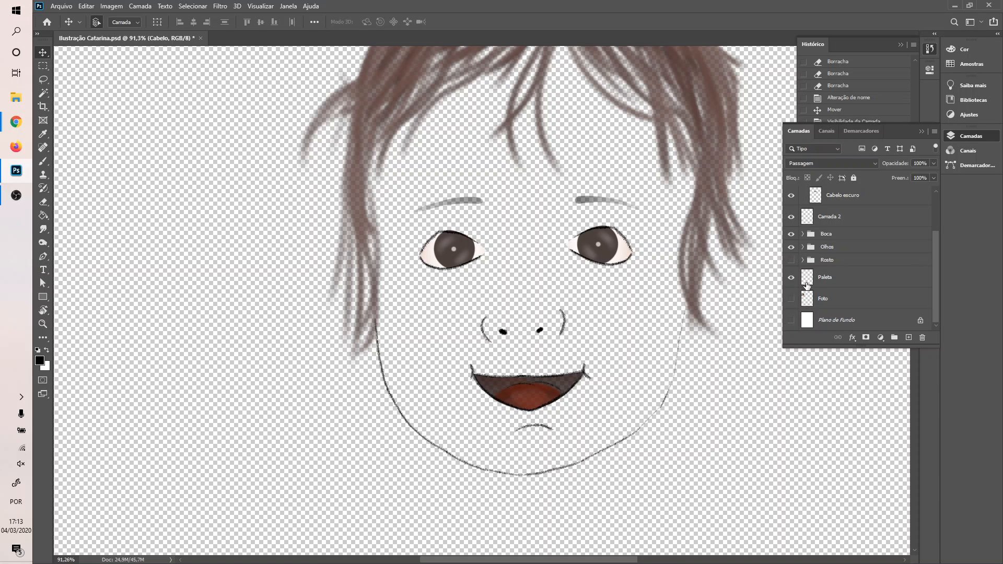
pyautogui.scroll(3, 809, 282)
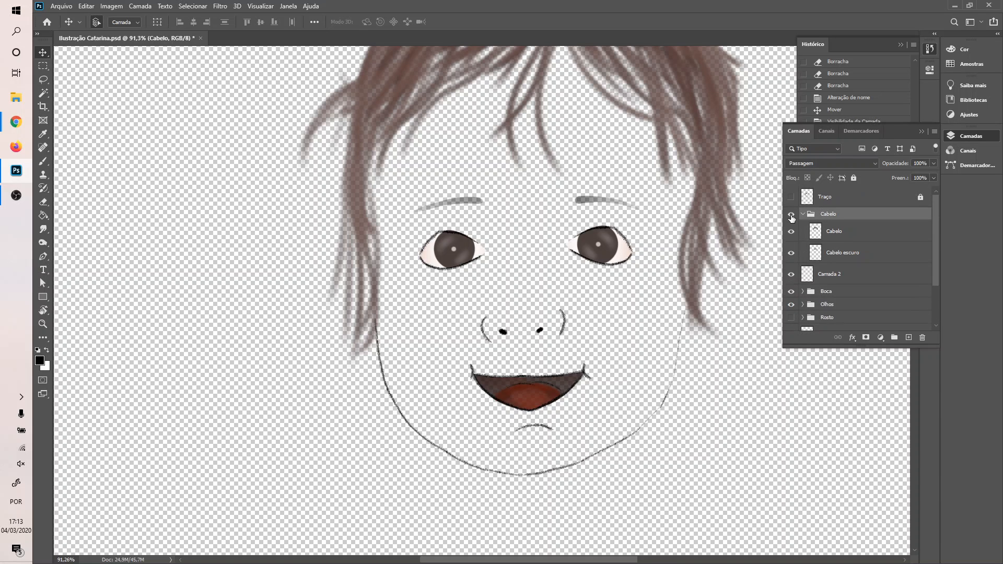
# - Recheck Camada 2 by hiding and showing it, and rename it as Traço novo
pyautogui.click(791, 274)
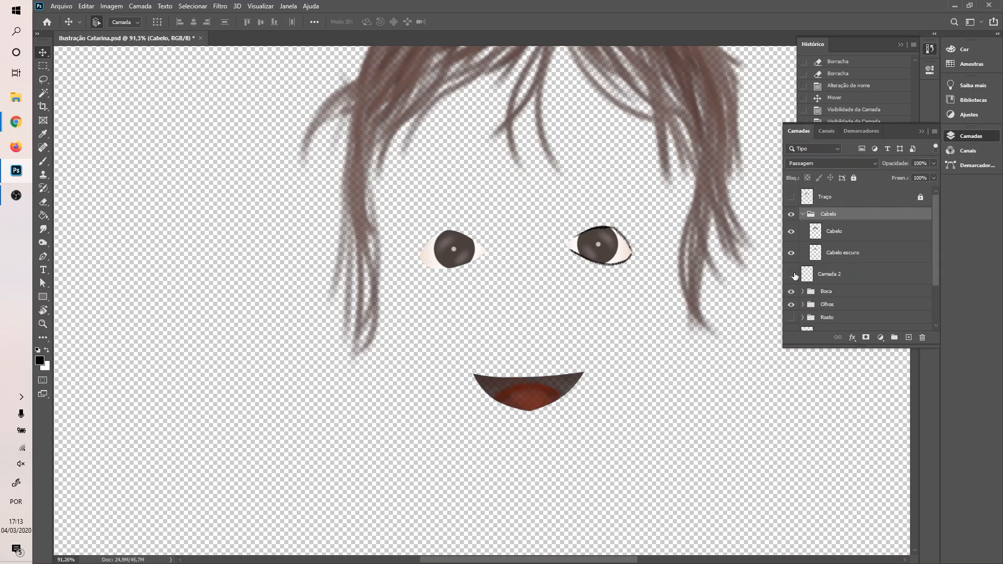
pyautogui.click(790, 275)
pyautogui.doubleClick(826, 274)
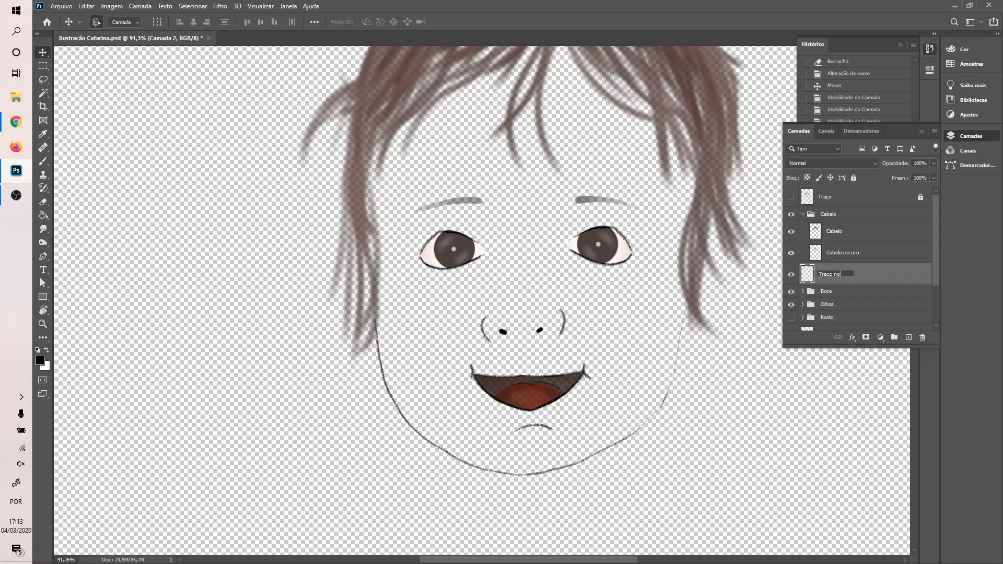
pyautogui.write('Traço novo')
pyautogui.press('Return')
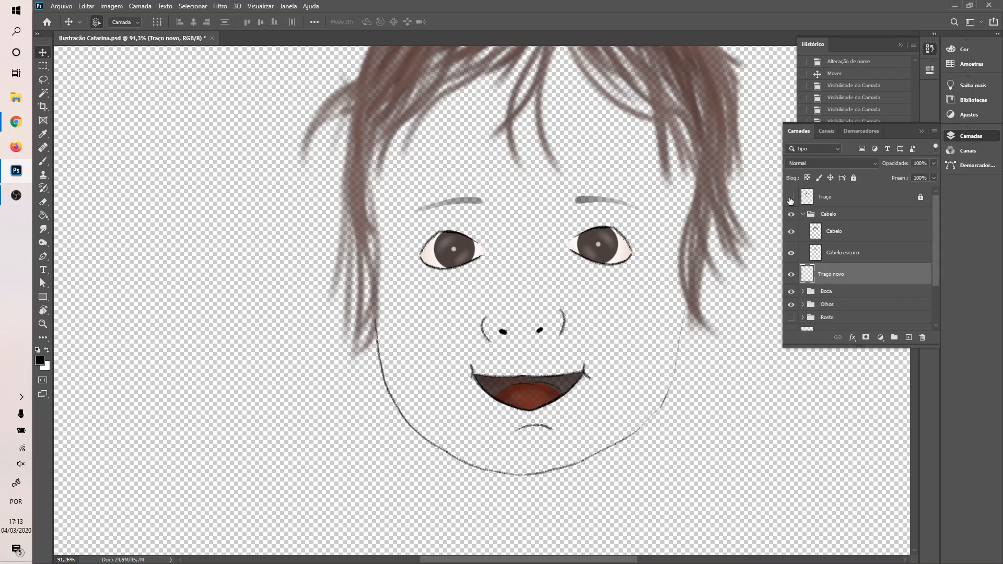
pyautogui.click(804, 215)
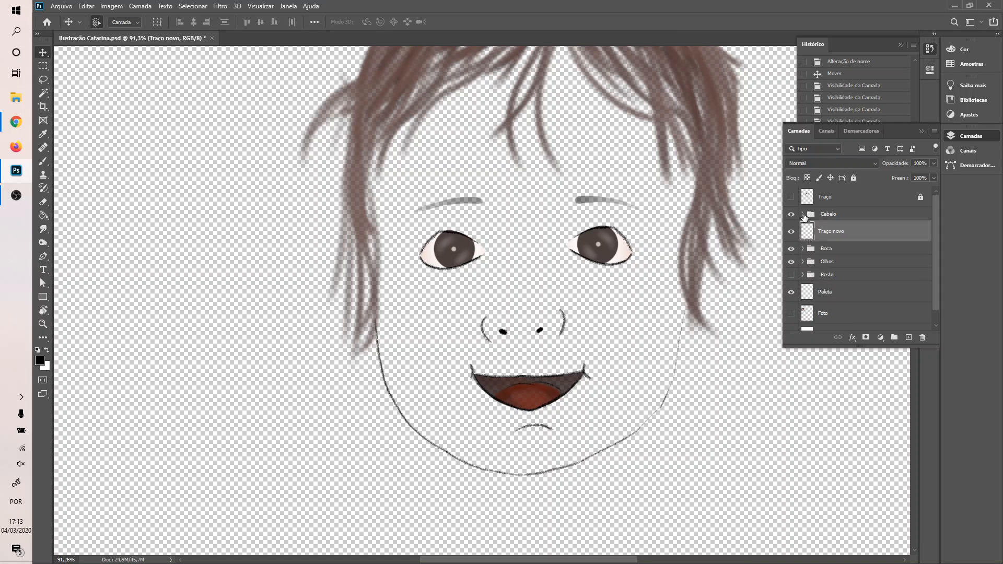
# - Copy the nostril and nose curve on the canvas's left side from Traço novo onto a new layer
pyautogui.press('m')
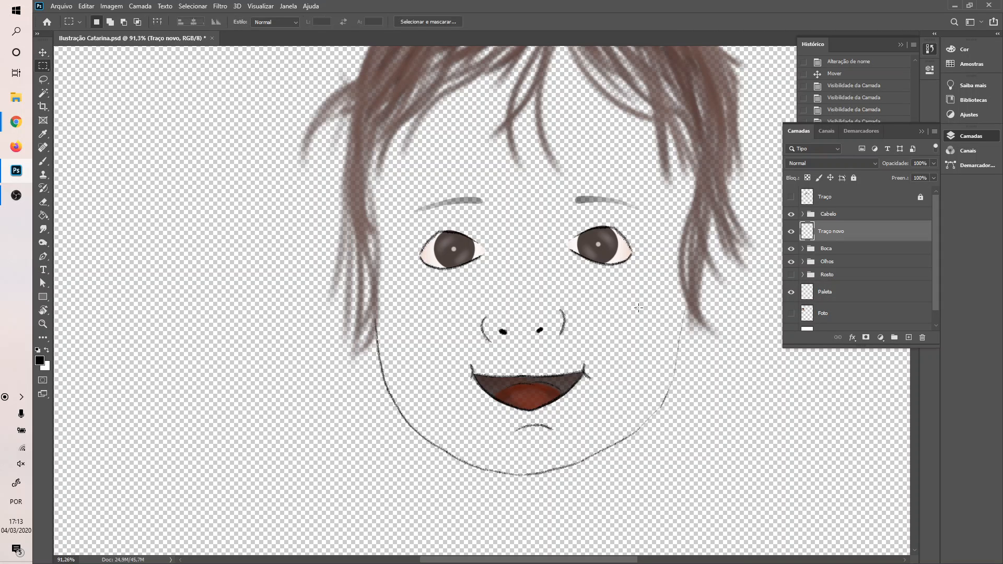
pyautogui.moveTo(473, 306); pyautogui.dragTo(512, 348)
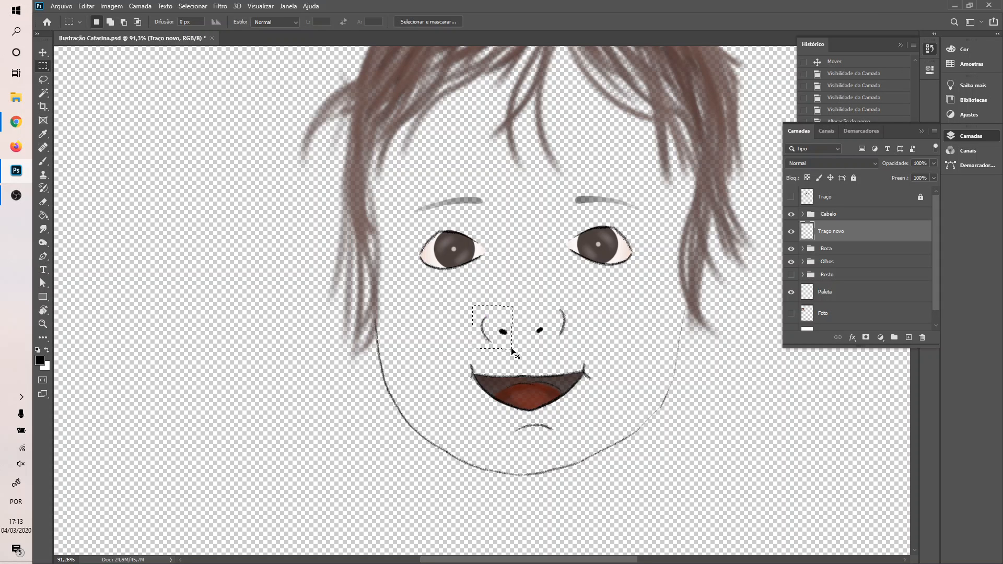
pyautogui.hotkey('ctrl', 'j')
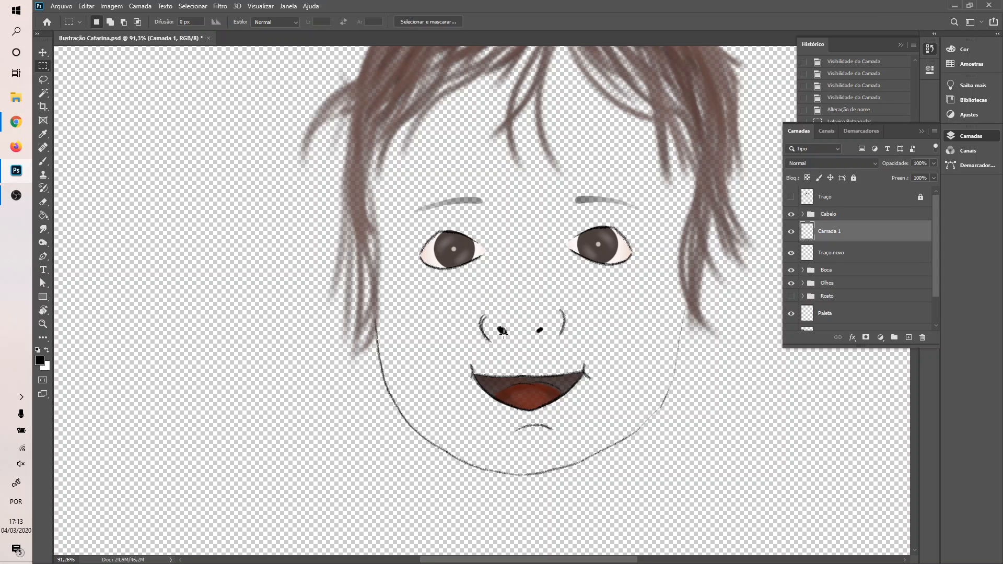
# - Flip the copied nostril and curve horizontally and place them clear of the nose, on the canvas's right side
pyautogui.press('v')
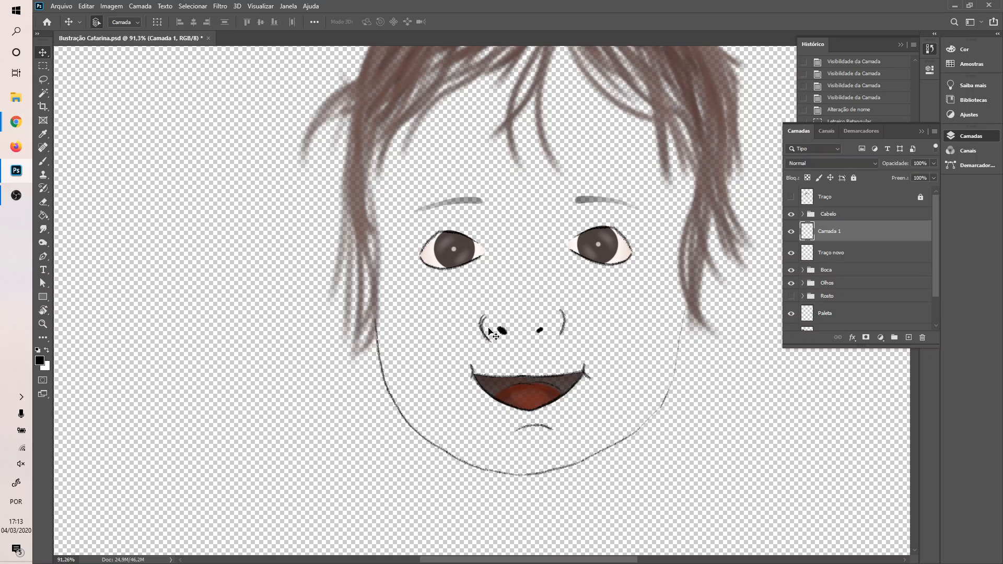
pyautogui.hotkey('ctrl', 't')
pyautogui.rightClick(490, 332)
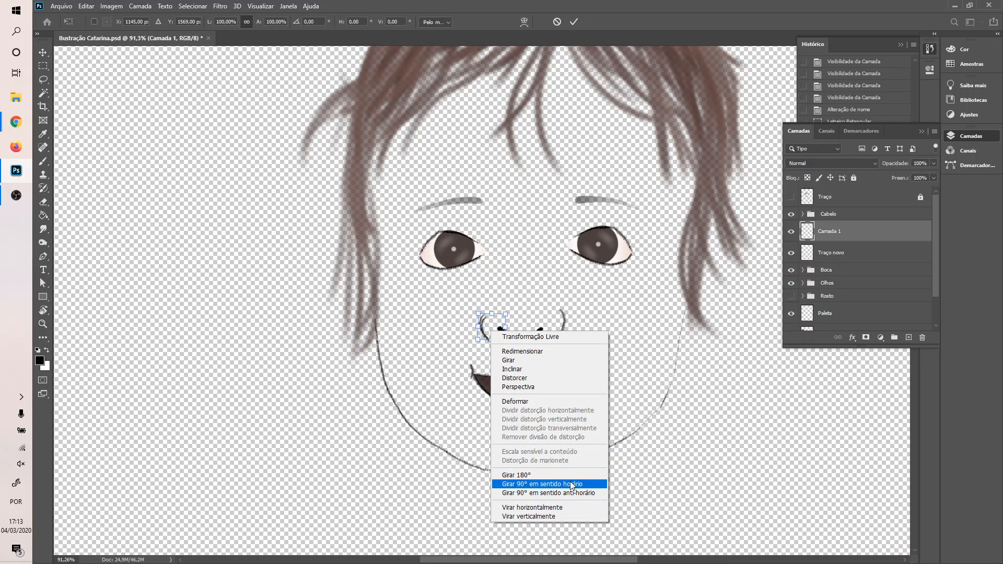
pyautogui.click(573, 506)
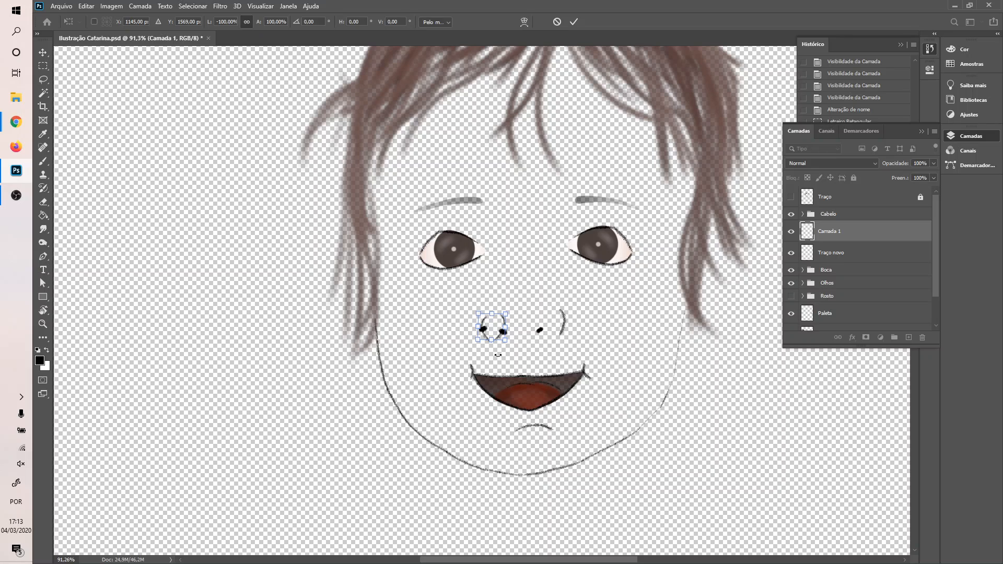
pyautogui.moveTo(493, 332); pyautogui.dragTo(541, 330)
pyautogui.moveTo(530, 334); pyautogui.dragTo(612, 333)
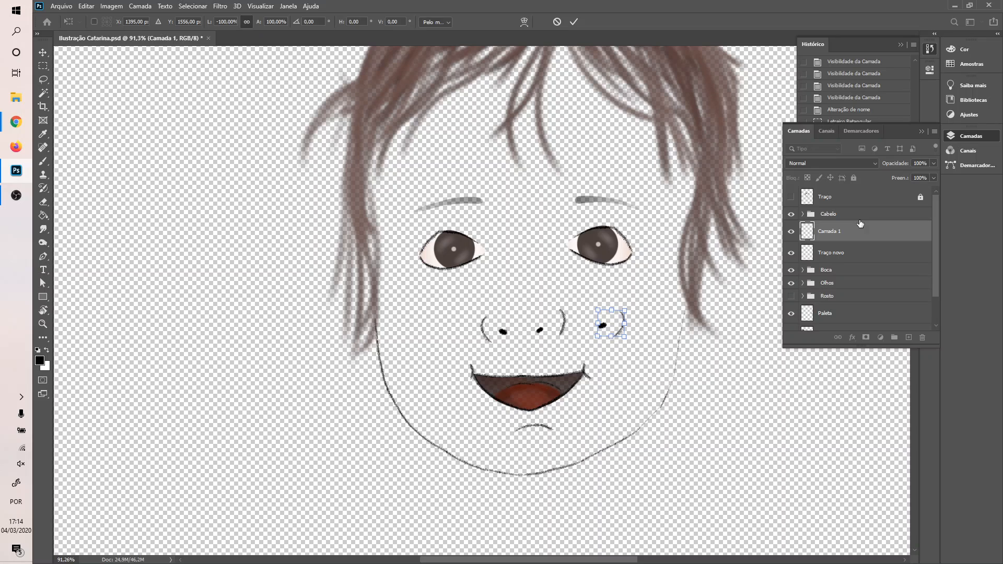
pyautogui.press('Return')
# - Erase the original right-hand nostril and nose curve from Traço novo
pyautogui.click(831, 254)
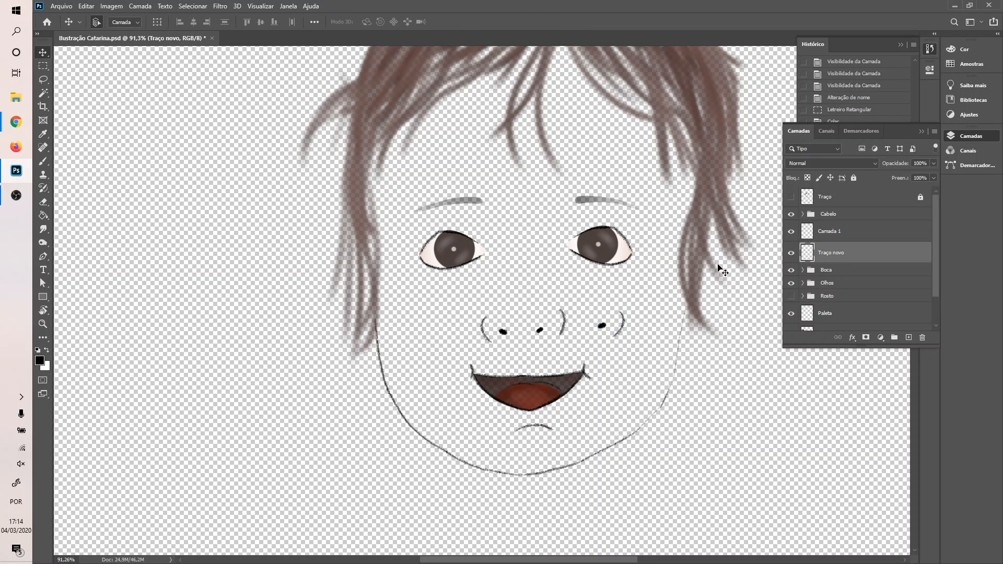
pyautogui.press('e')
pyautogui.moveTo(540, 330)
pyautogui.mouseDown()
pyautogui.moveTo(574, 315)
pyautogui.moveTo(567, 332)
pyautogui.moveTo(552, 329)
pyautogui.mouseUp()
pyautogui.click(844, 236)
pyautogui.press('v')
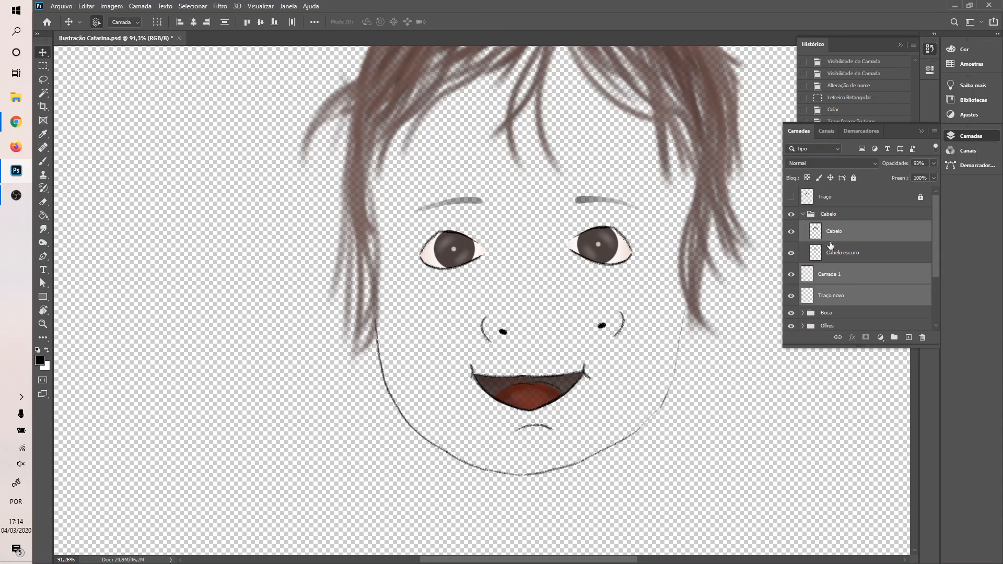
pyautogui.click(847, 239)
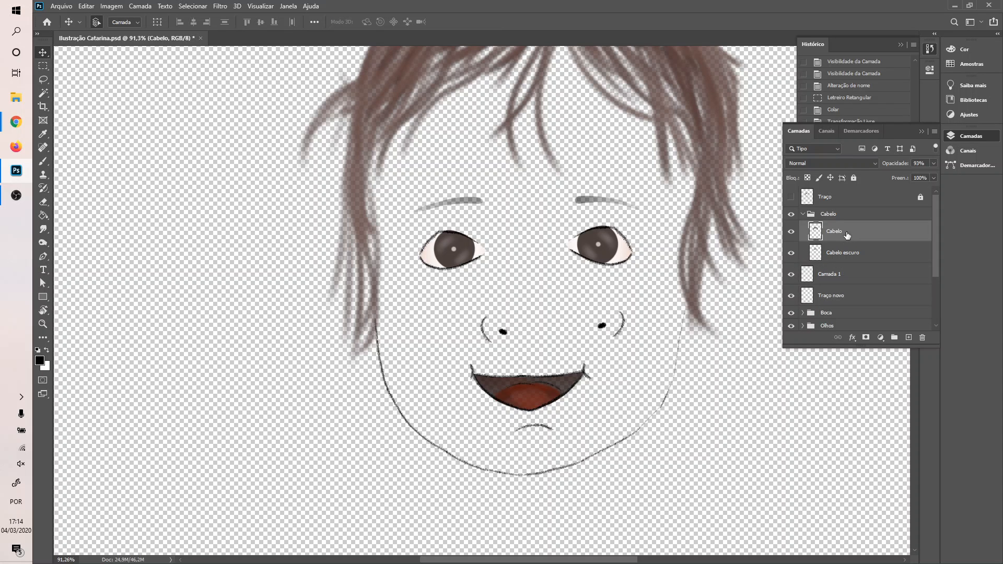
pyautogui.click(838, 274)
pyautogui.moveTo(625, 330)
pyautogui.mouseDown()
pyautogui.moveTo(611, 340)
pyautogui.moveTo(626, 335)
pyautogui.mouseUp()
pyautogui.click(647, 342)
pyautogui.moveTo(578, 301); pyautogui.dragTo(635, 342)
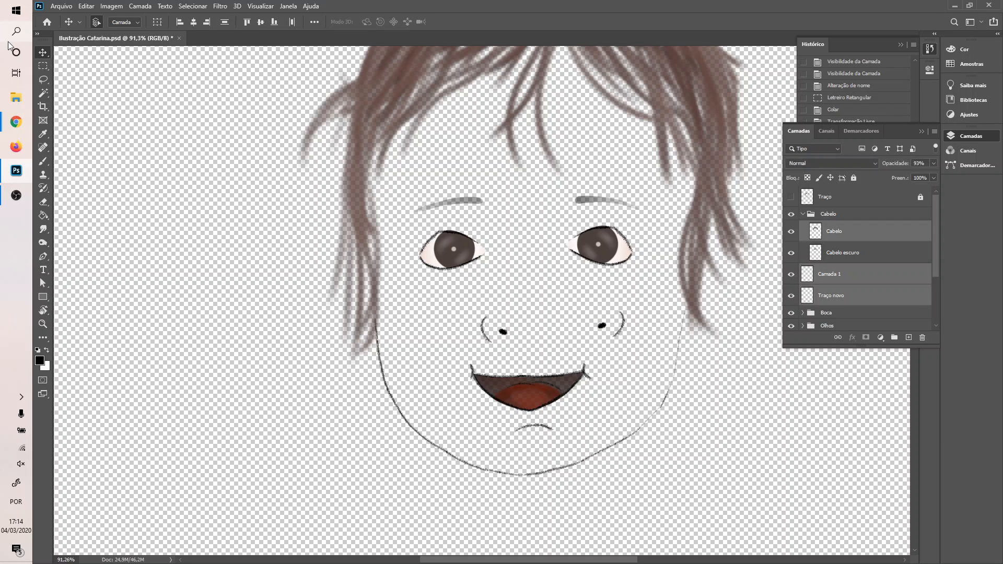
pyautogui.click(43, 65)
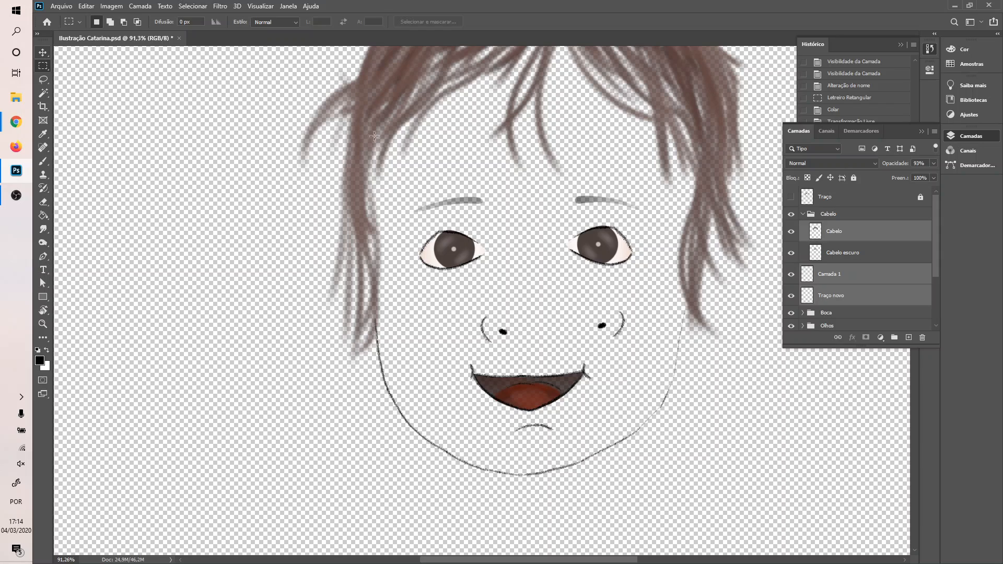
pyautogui.click(871, 251)
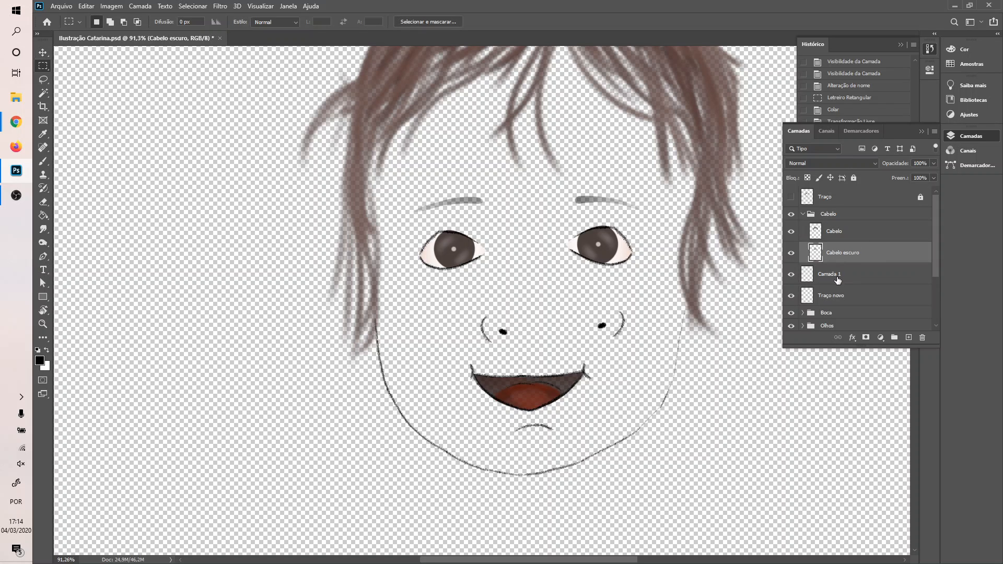
# - Move the flipped nostril on Camada 1 into the place of the erased one, level with the other nostril
pyautogui.click(838, 280)
pyautogui.press('v')
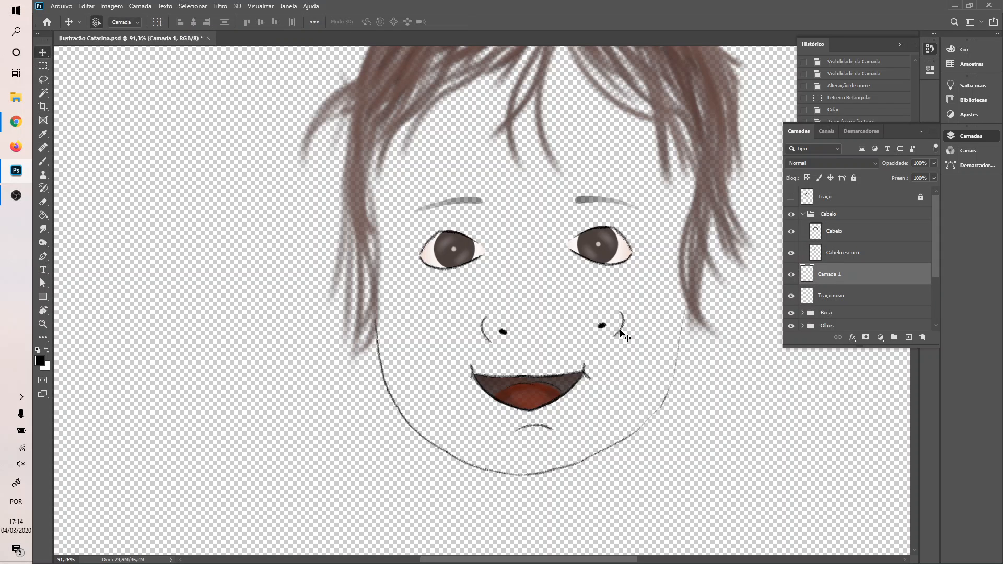
pyautogui.moveTo(610, 333); pyautogui.dragTo(556, 336)
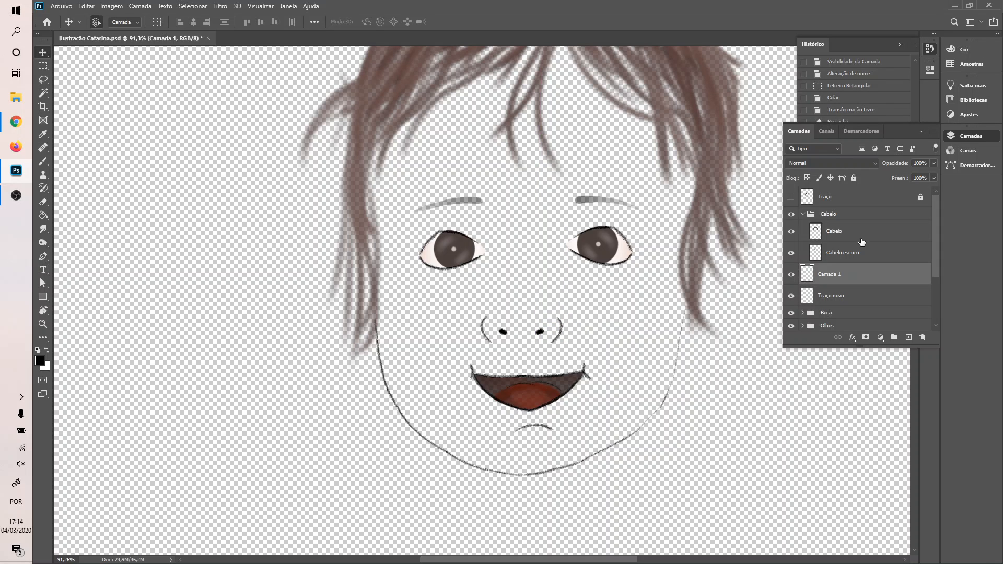
pyautogui.keyDown('shift'); pyautogui.click(843, 297); pyautogui.keyUp('shift')
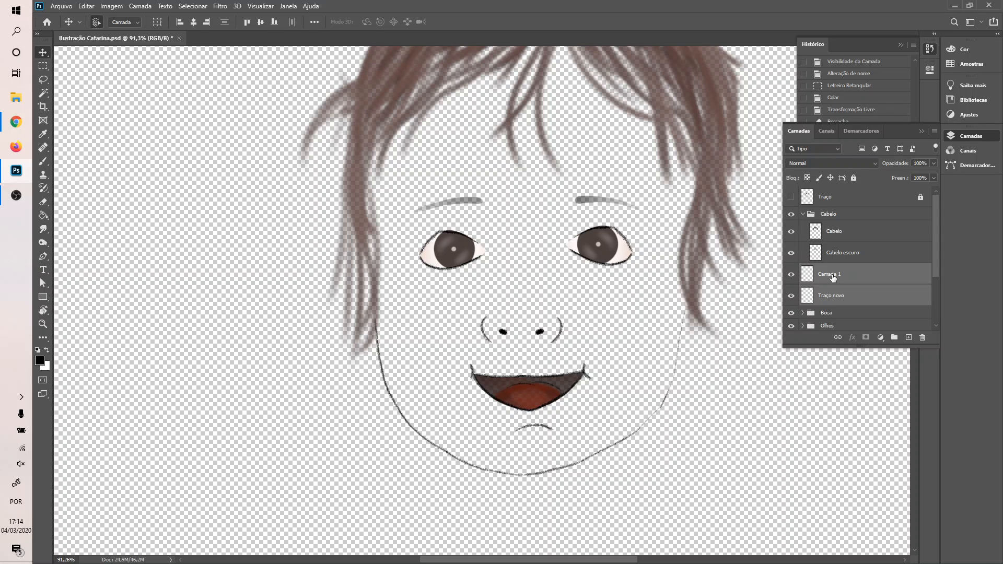
pyautogui.click(832, 277)
pyautogui.moveTo(542, 335); pyautogui.dragTo(640, 357)
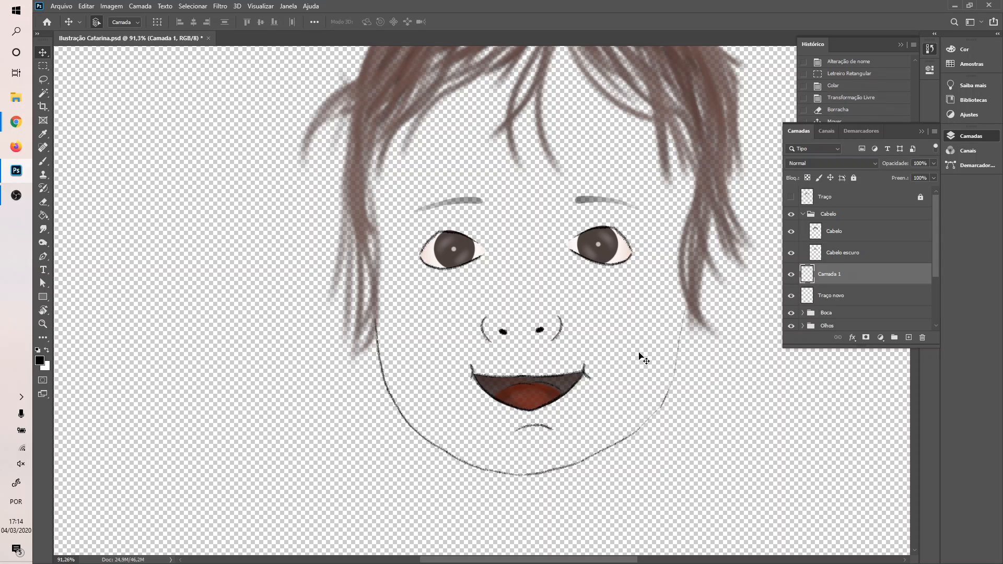
# - Merge Camada 1 with Traço novo, name the merged layer Traço novo, and collapse the Cabelo group
pyautogui.keyDown('shift'); pyautogui.click(846, 295); pyautogui.keyUp('shift')
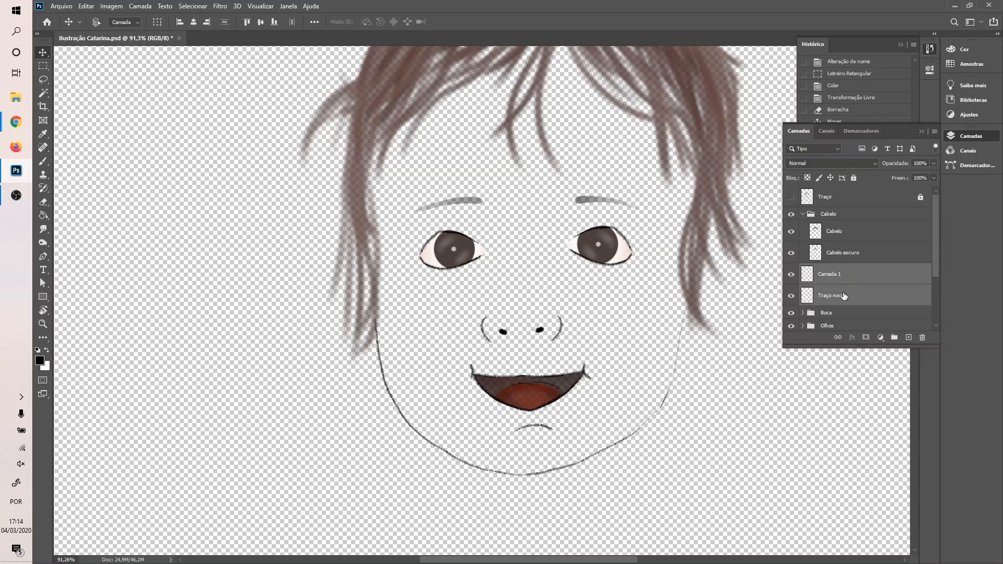
pyautogui.hotkey('ctrl', 'e')
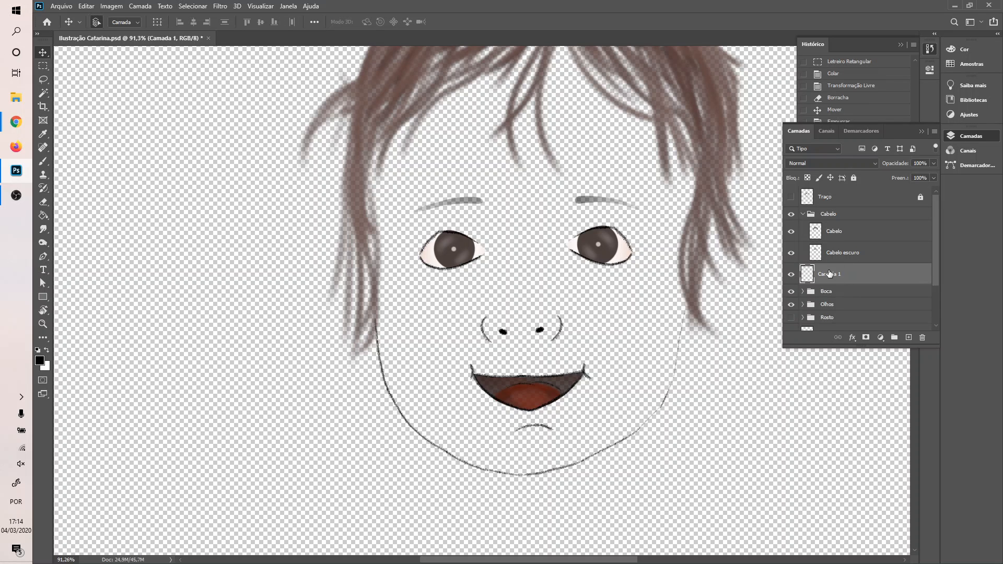
pyautogui.doubleClick(831, 275)
pyautogui.press('BackSpace')
pyautogui.press('Return')
pyautogui.click(803, 214)
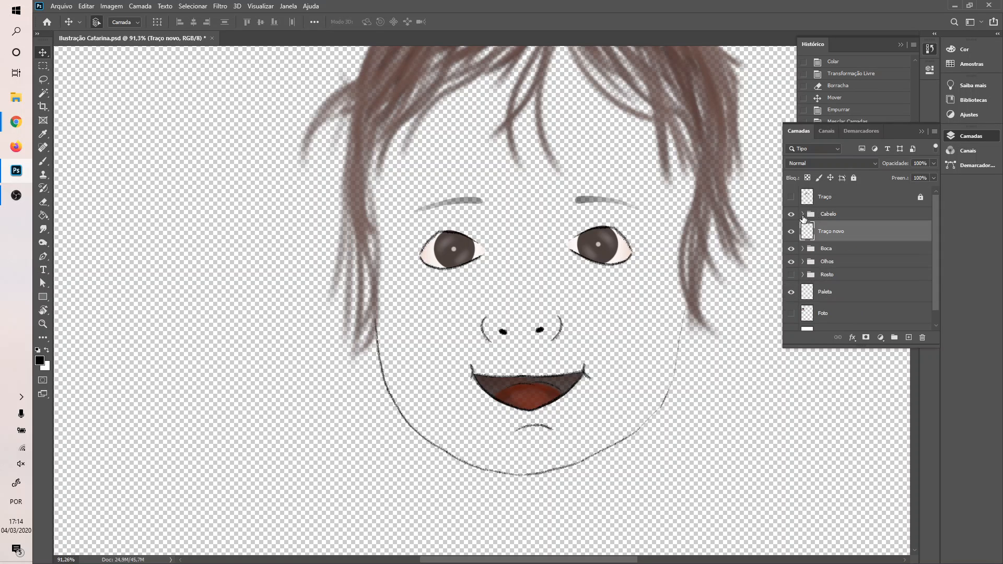
# - Show the Rosto group and the Plano de Fundo layer to view the whole portrait in colour
pyautogui.click(791, 275)
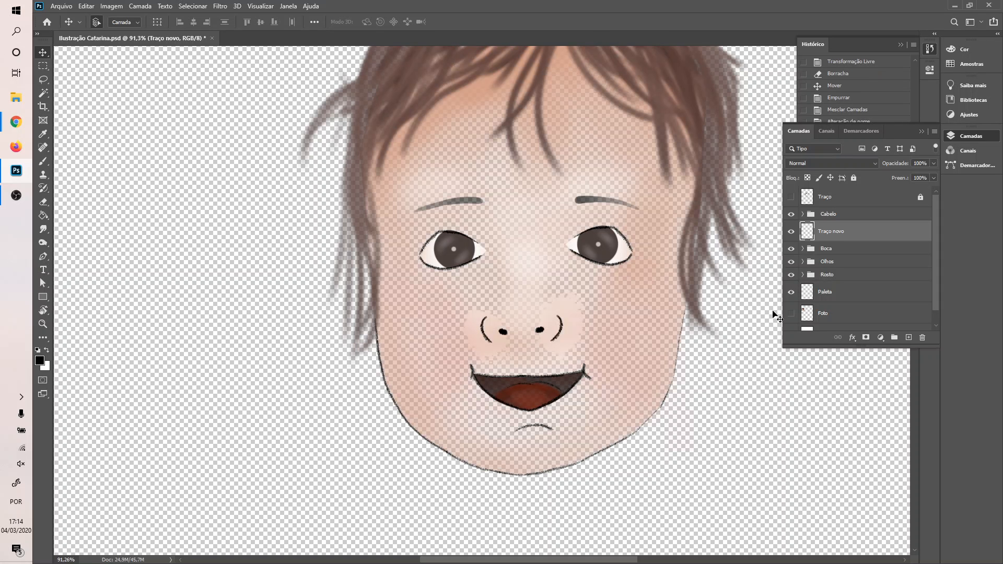
pyautogui.scroll(-1, 791, 314)
pyautogui.click(791, 320)
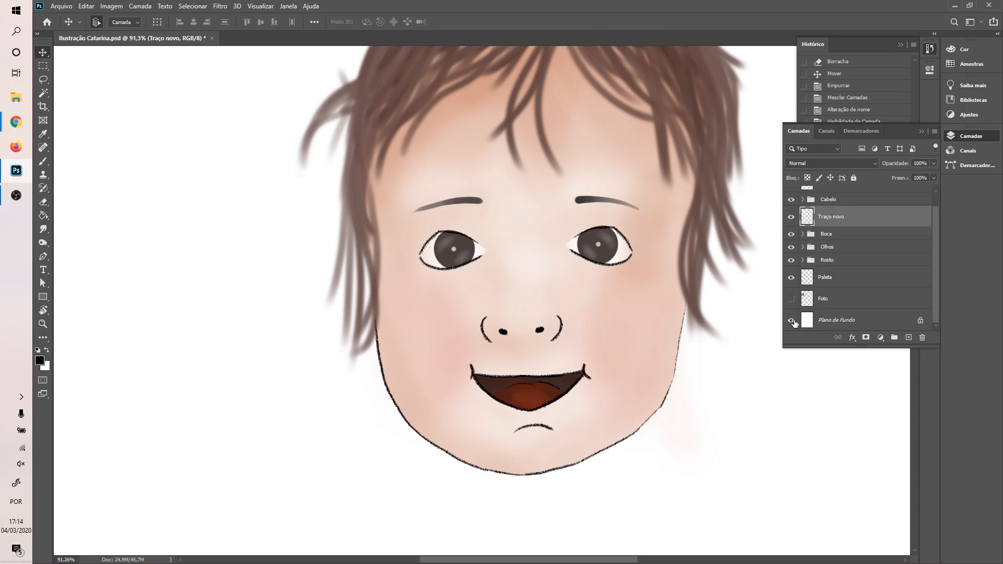
pyautogui.scroll(-5, 746, 261)
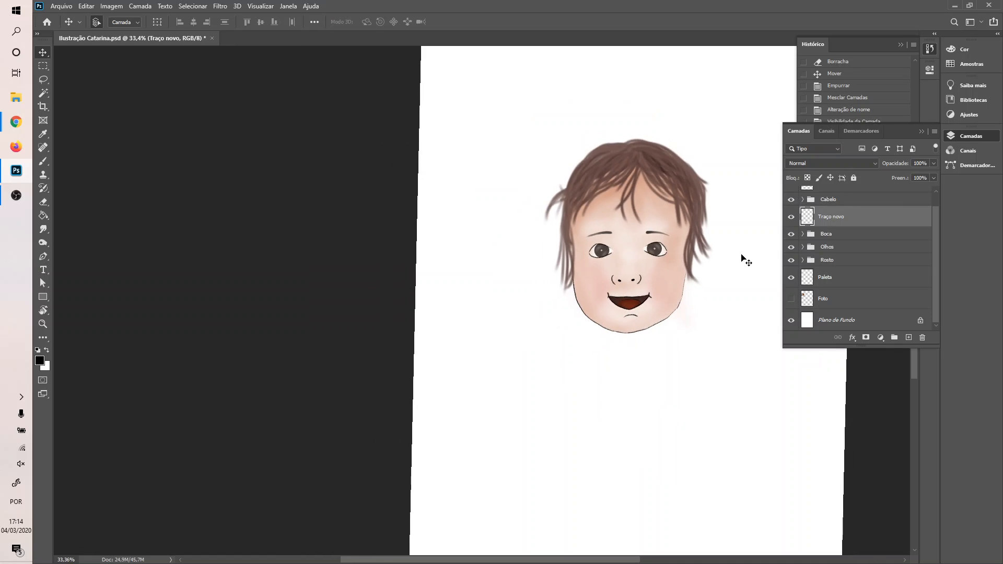
# - Brush a short black stroke below the left-hand corner of the mouth on the Traço novo layer
pyautogui.hscroll(3, 742, 256)
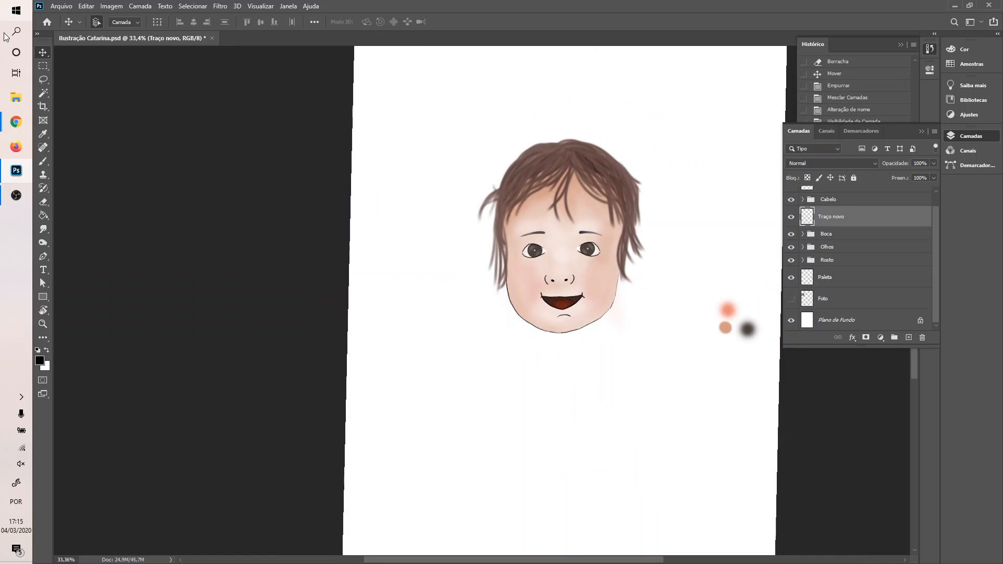
pyautogui.click(43, 65)
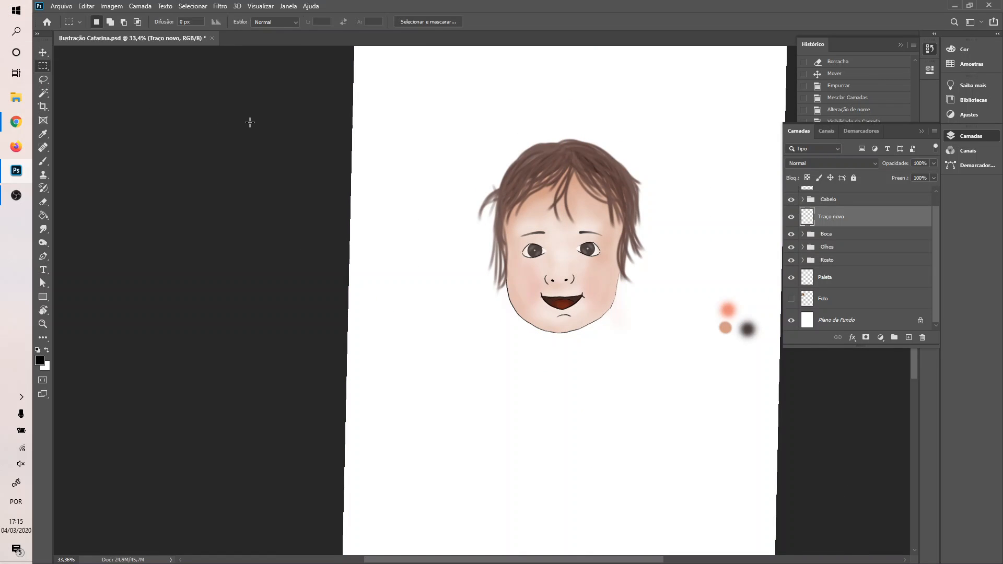
pyautogui.scroll(4, 562, 283)
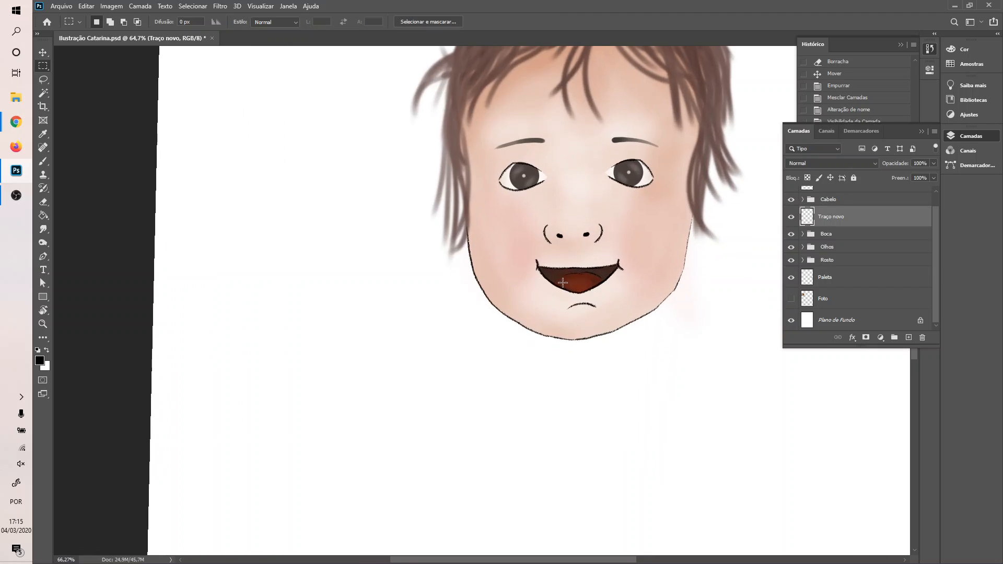
pyautogui.scroll(4, 562, 282)
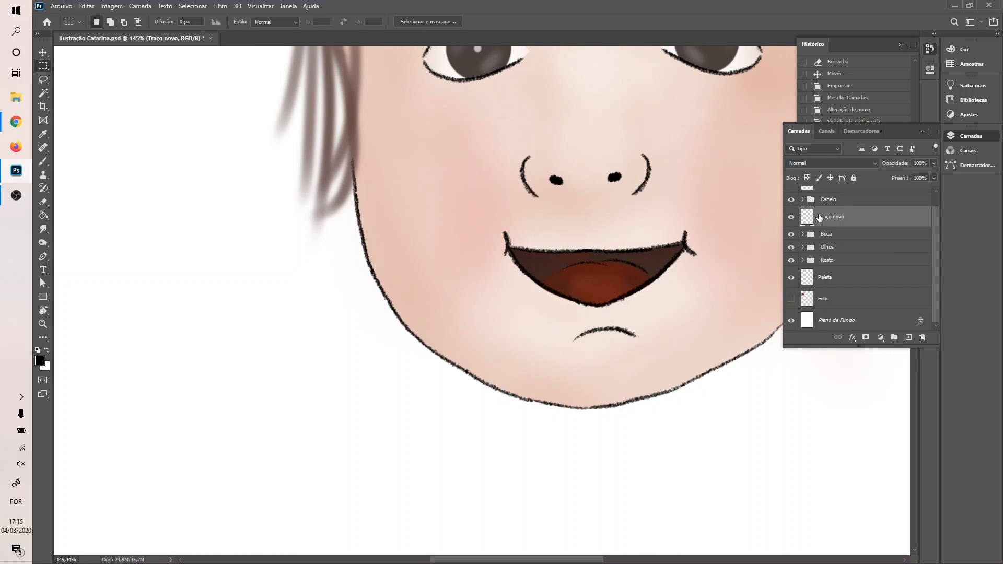
pyautogui.scroll(4, 509, 252)
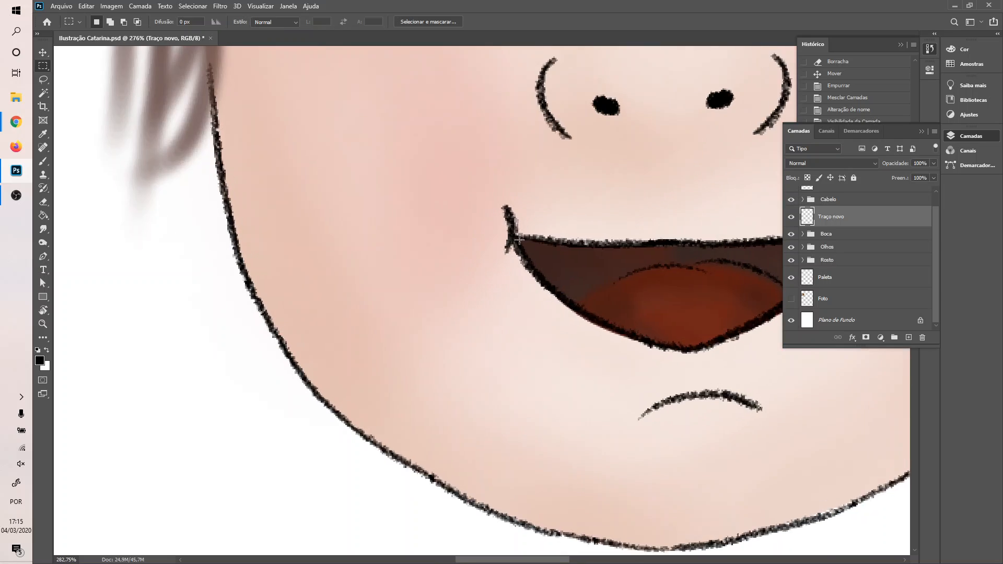
pyautogui.press('b')
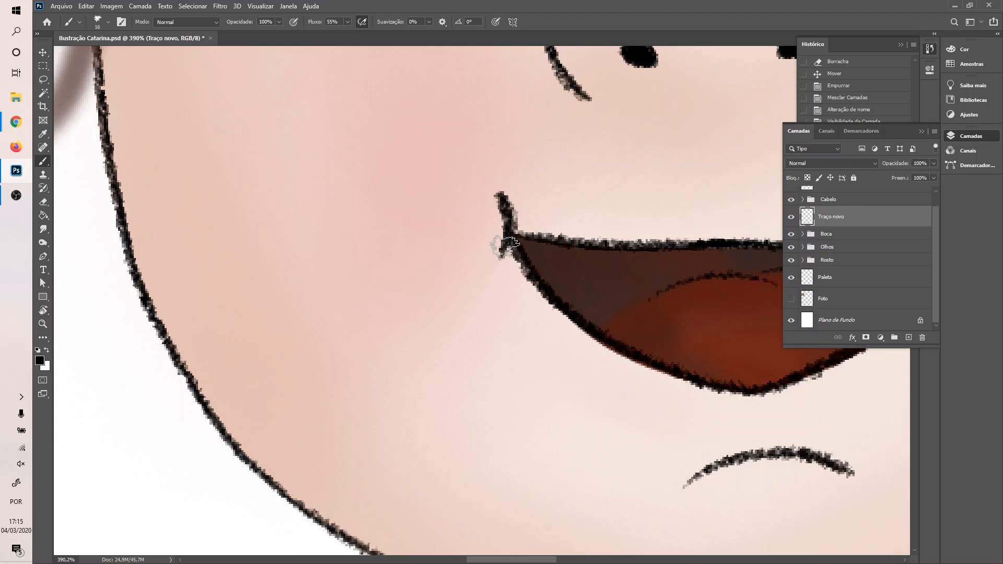
pyautogui.moveTo(506, 245); pyautogui.dragTo(494, 294)
pyautogui.hotkey('ctrl', 'z')
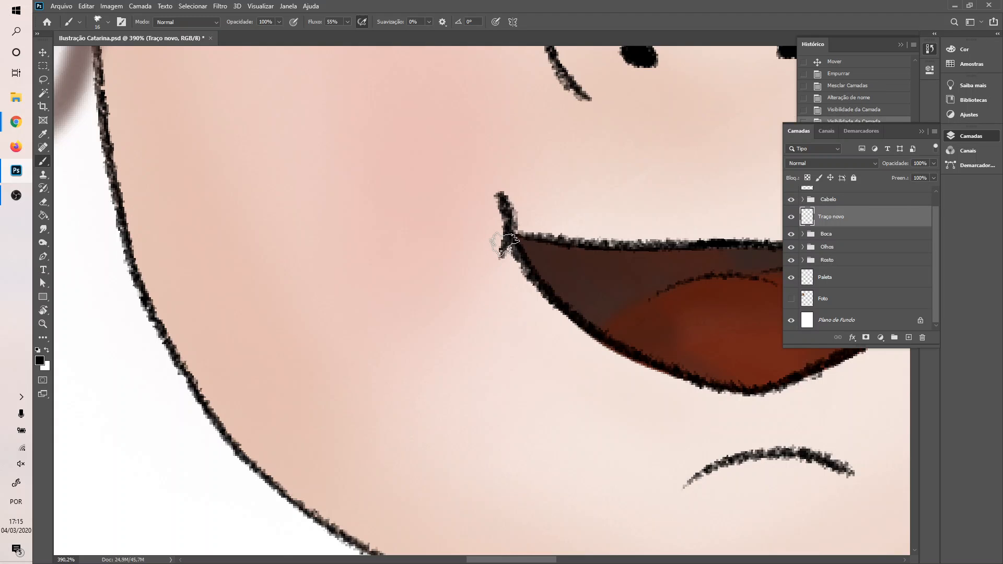
pyautogui.scroll(-3, 559, 140)
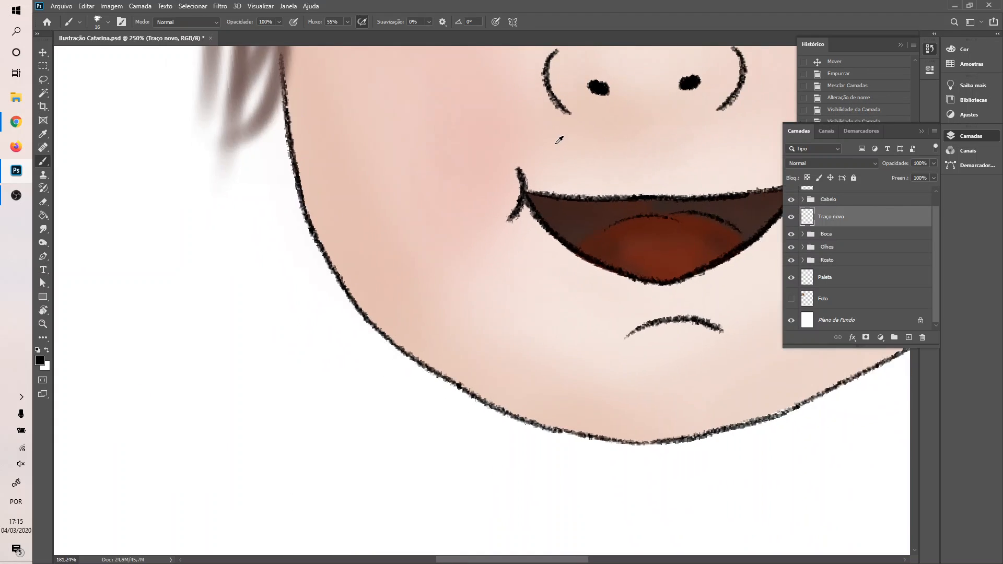
pyautogui.scroll(-3, 559, 140)
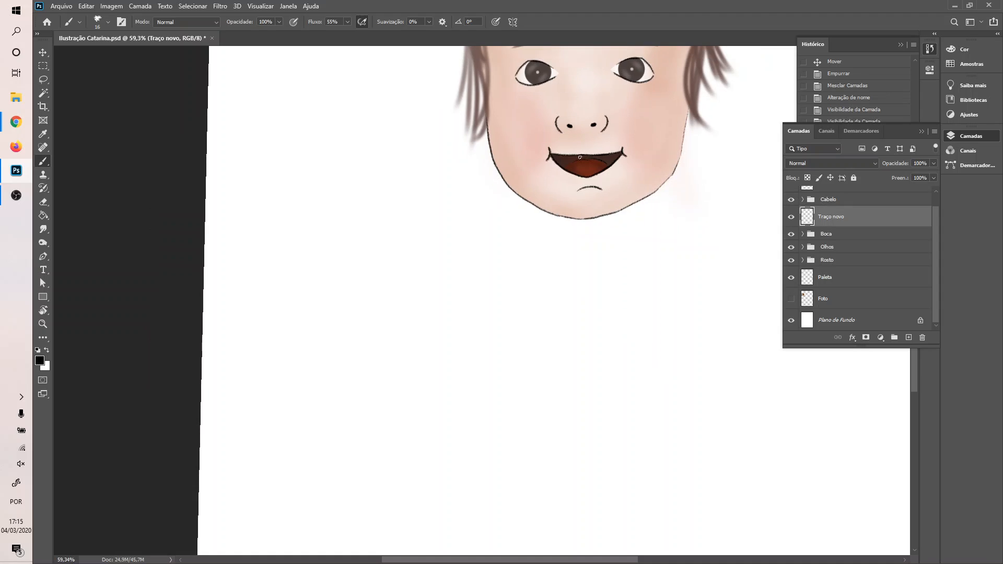
# - Expand the Cabelo group and add a new layer above the Cabelo layer inside it
pyautogui.scroll(5, 579, 157)
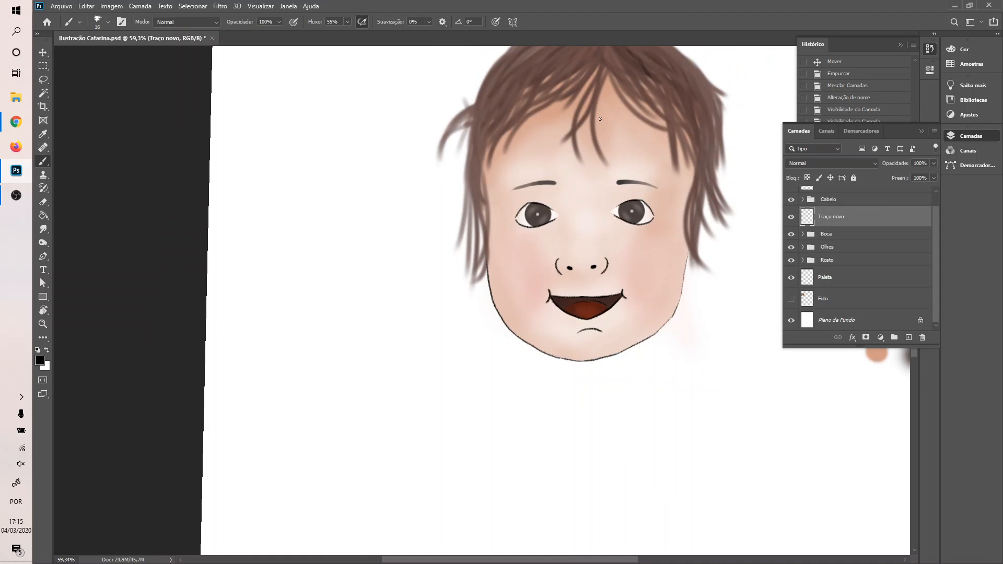
pyautogui.scroll(3, 600, 119)
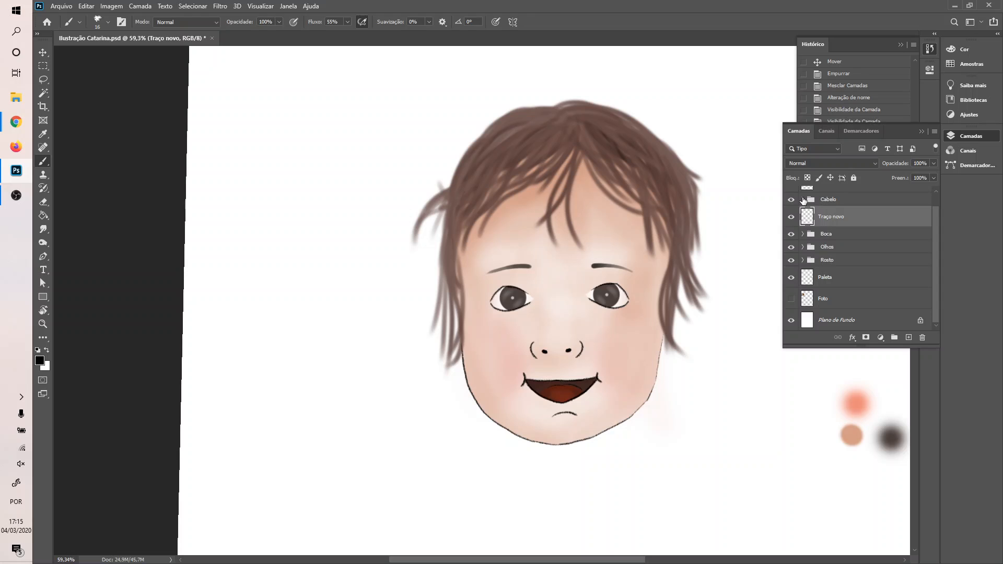
pyautogui.click(803, 199)
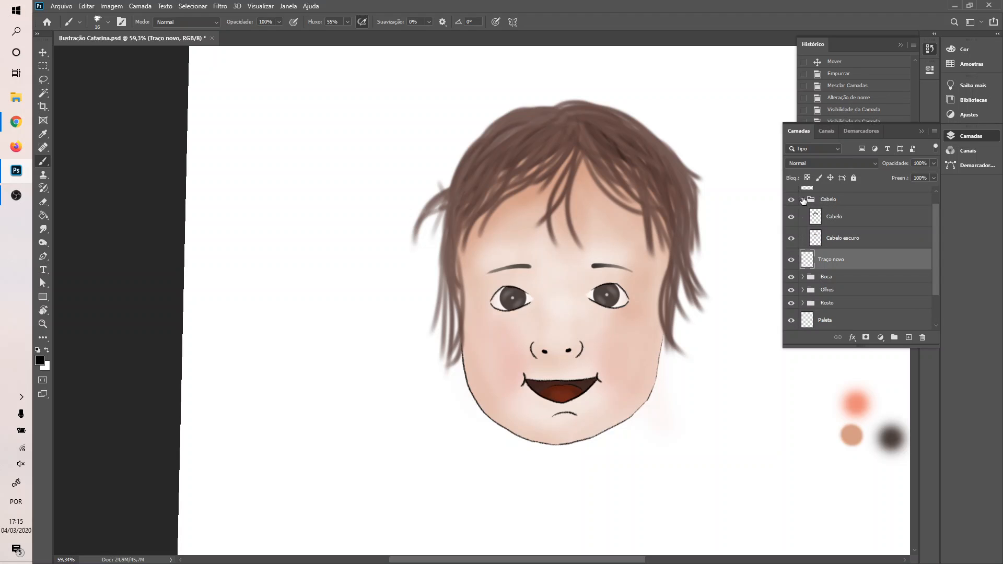
pyautogui.click(835, 222)
pyautogui.click(908, 338)
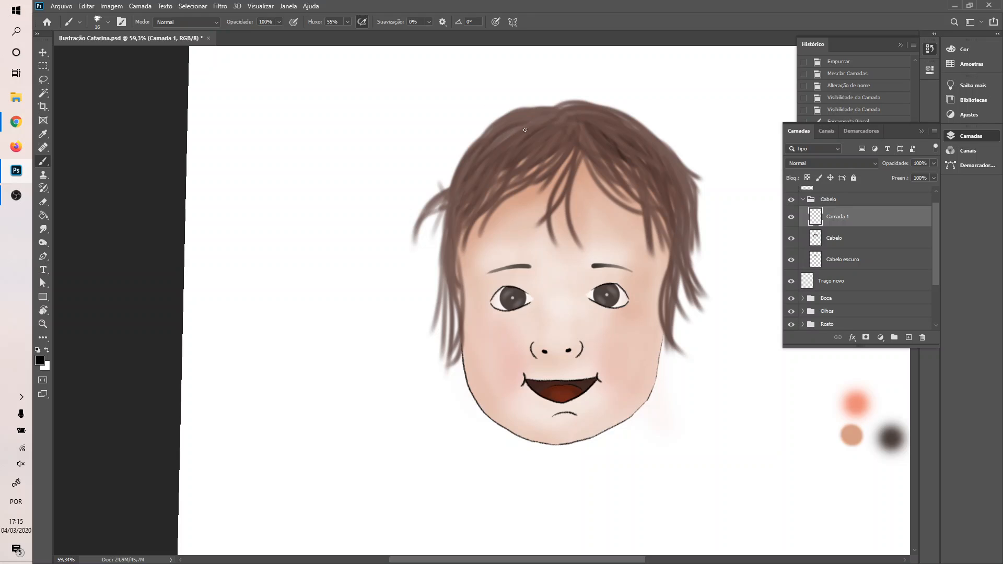
pyautogui.moveTo(563, 123); pyautogui.dragTo(487, 174)
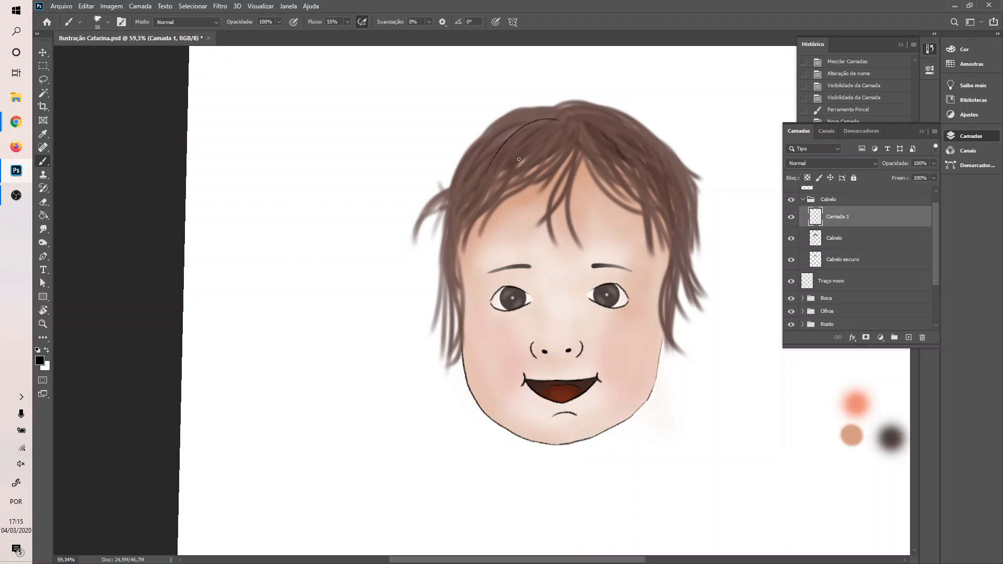
pyautogui.hotkey('ctrl', 'z')
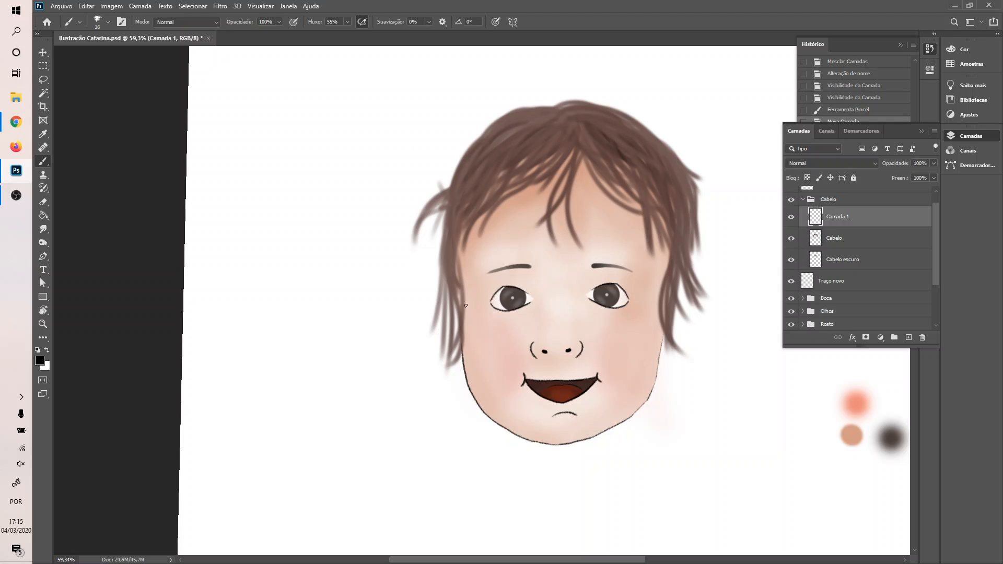
# - Set the charcoal pencil brush size to 40 px
pyautogui.click(108, 22)
pyautogui.moveTo(97, 55); pyautogui.dragTo(103, 56)
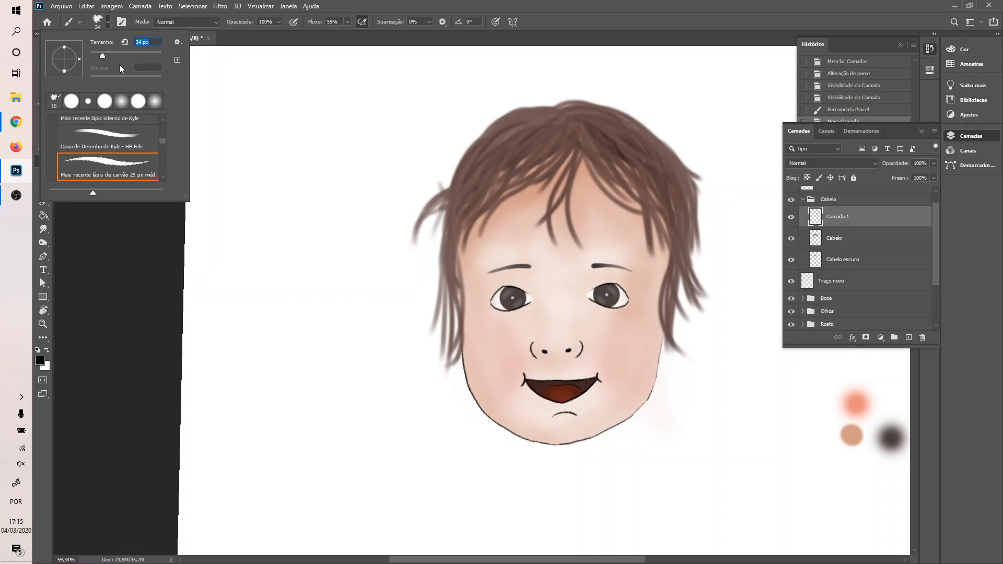
pyautogui.moveTo(102, 55); pyautogui.dragTo(102, 56)
pyautogui.press('BackSpace')
pyautogui.press('Return')
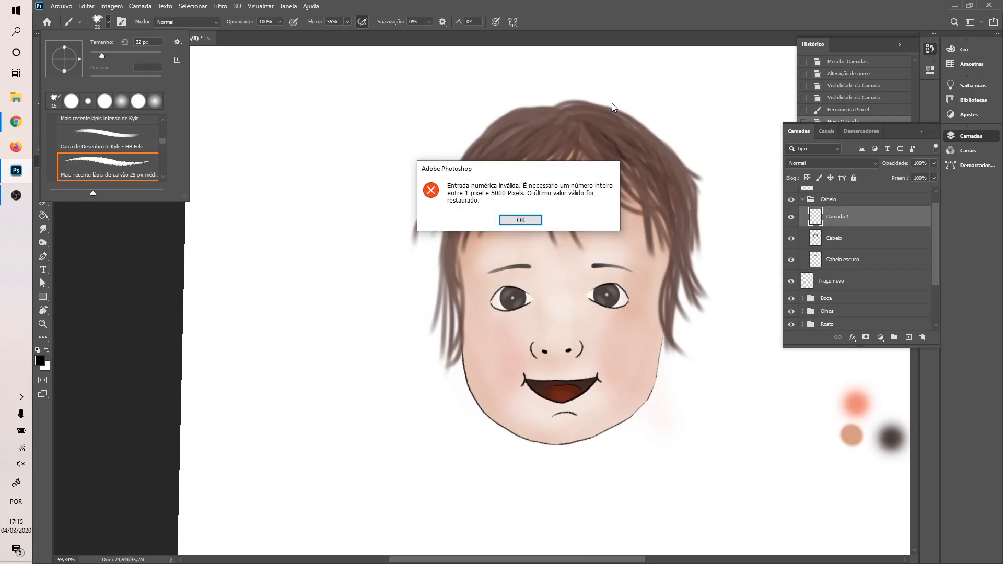
pyautogui.click(512, 220)
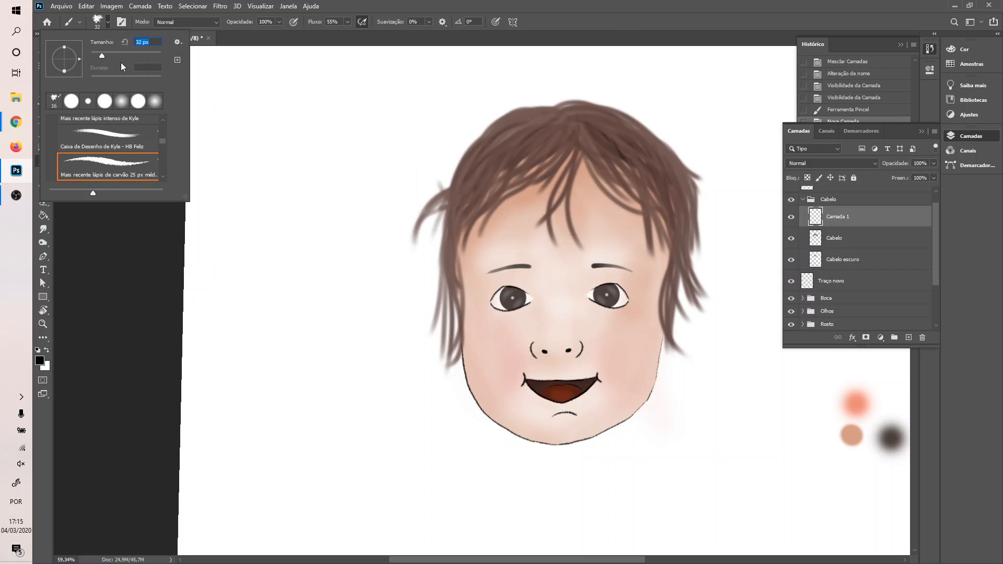
pyautogui.moveTo(103, 55); pyautogui.dragTo(105, 56)
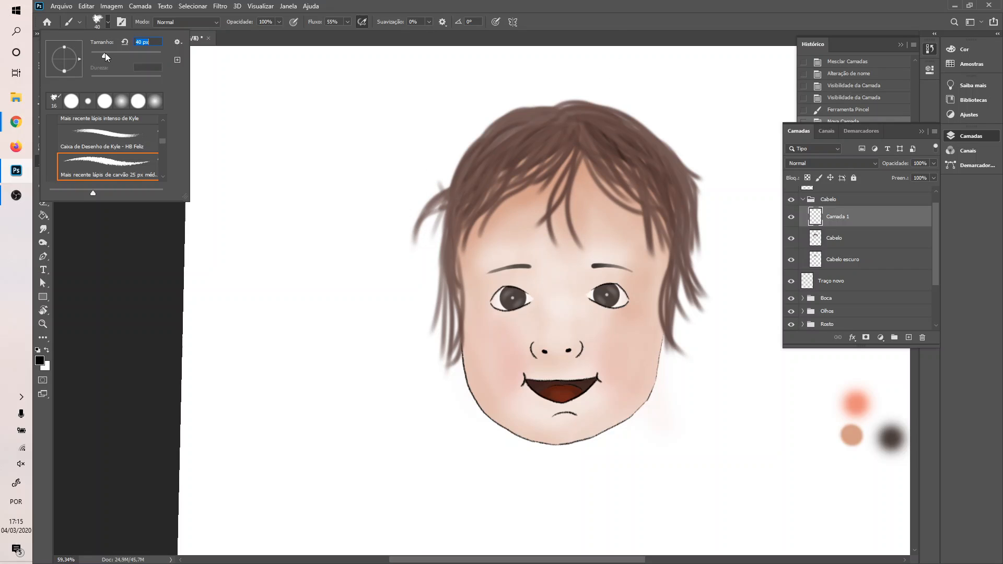
pyautogui.click(580, 22)
# - Sample the dark brown of the hair right of the parting as the brush colour
pyautogui.press('i')
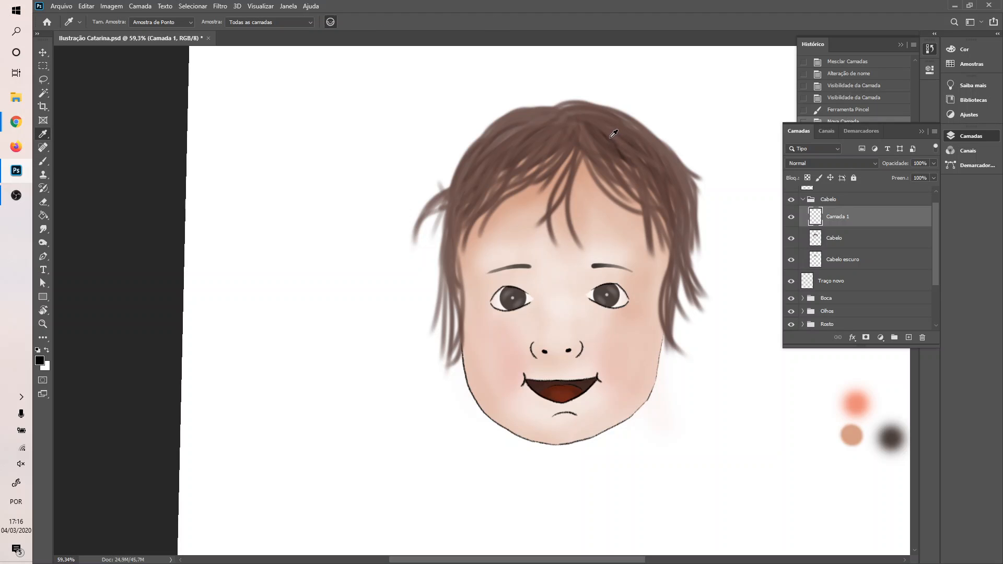
pyautogui.click(610, 136)
pyautogui.click(624, 154)
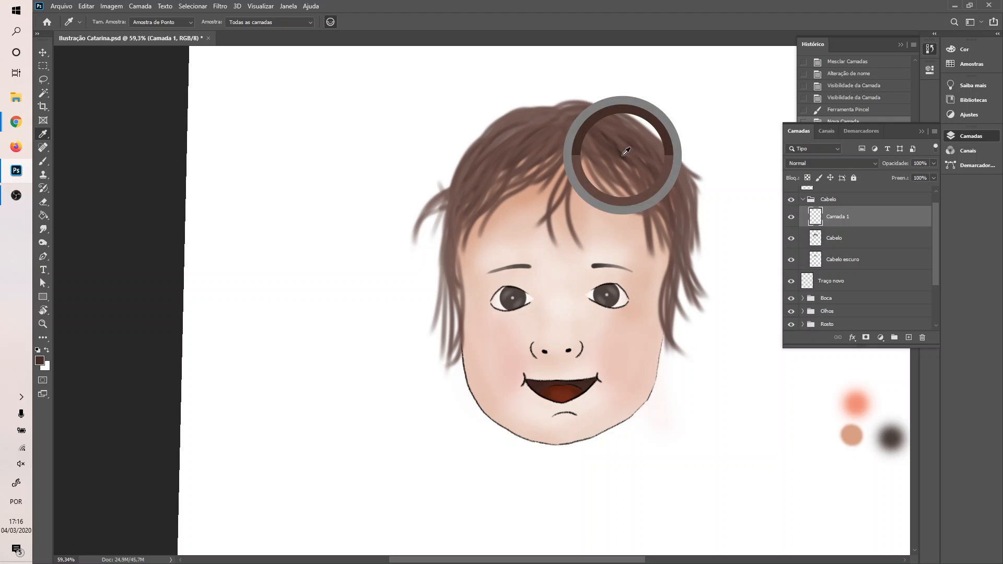
pyautogui.press('b')
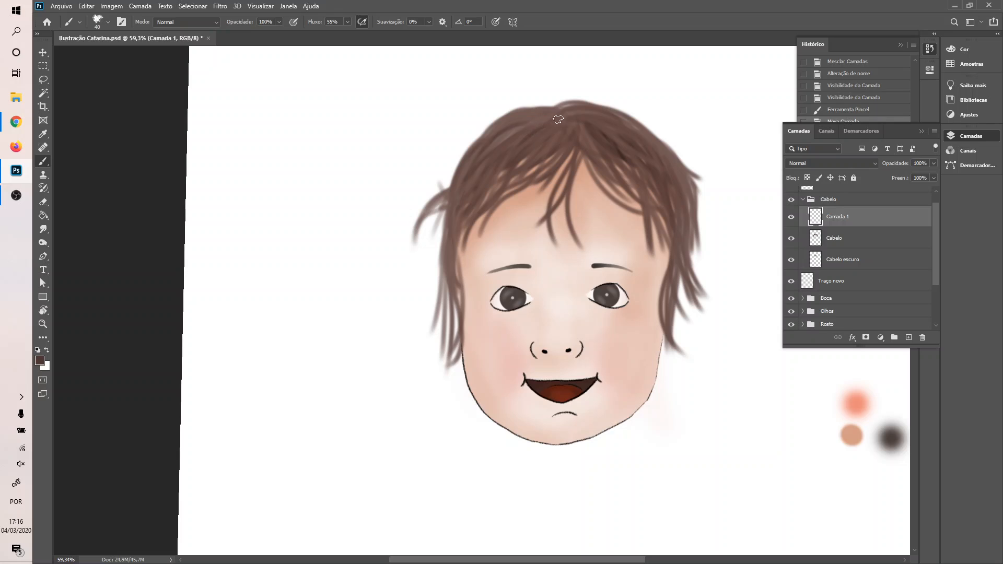
# - Paint curved dark brown strands on Camada 1 from the parting down the left-hand side of the crown
pyautogui.moveTo(564, 131); pyautogui.dragTo(487, 179)
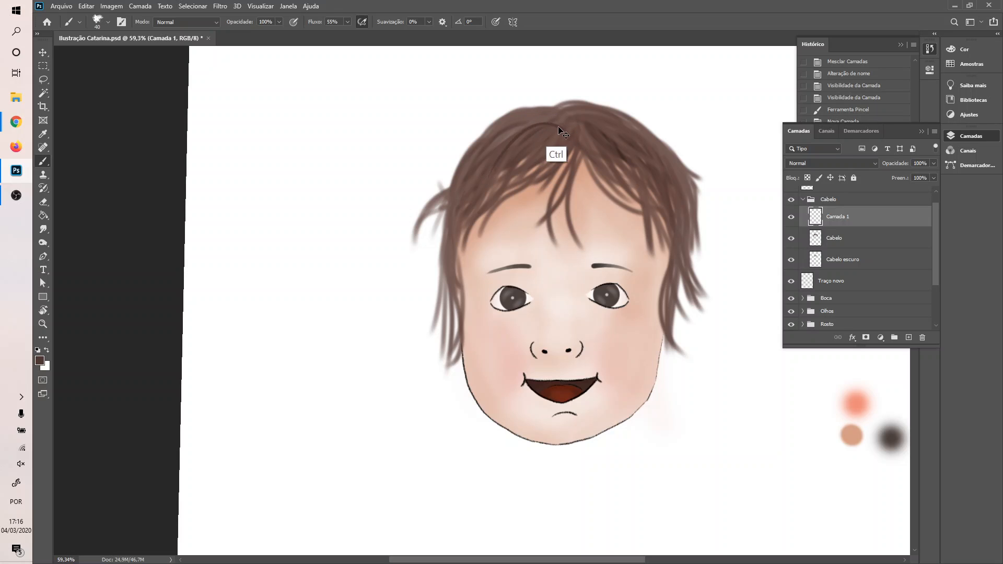
pyautogui.hotkey('ctrl', 'z')
pyautogui.moveTo(557, 122); pyautogui.dragTo(488, 166)
pyautogui.moveTo(559, 124); pyautogui.dragTo(490, 161)
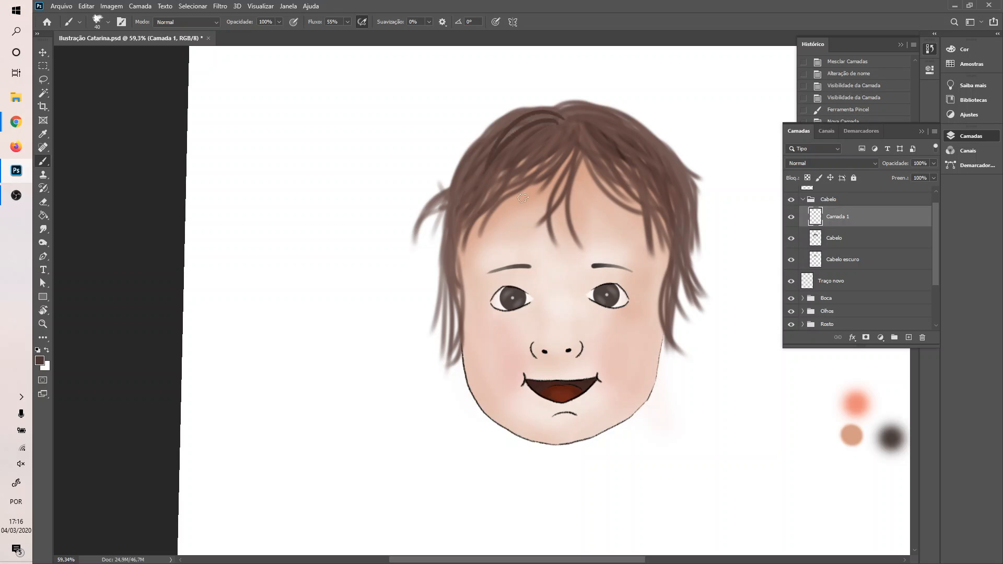
pyautogui.hotkey('ctrl', 'z')
pyautogui.moveTo(561, 124); pyautogui.dragTo(478, 180)
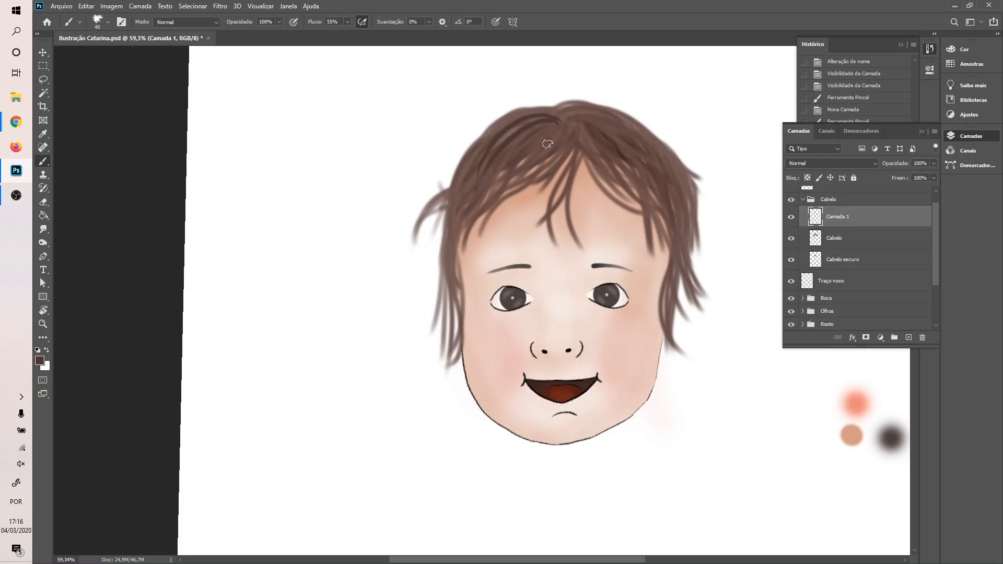
pyautogui.moveTo(555, 113); pyautogui.dragTo(465, 178)
pyautogui.moveTo(554, 111); pyautogui.dragTo(478, 177)
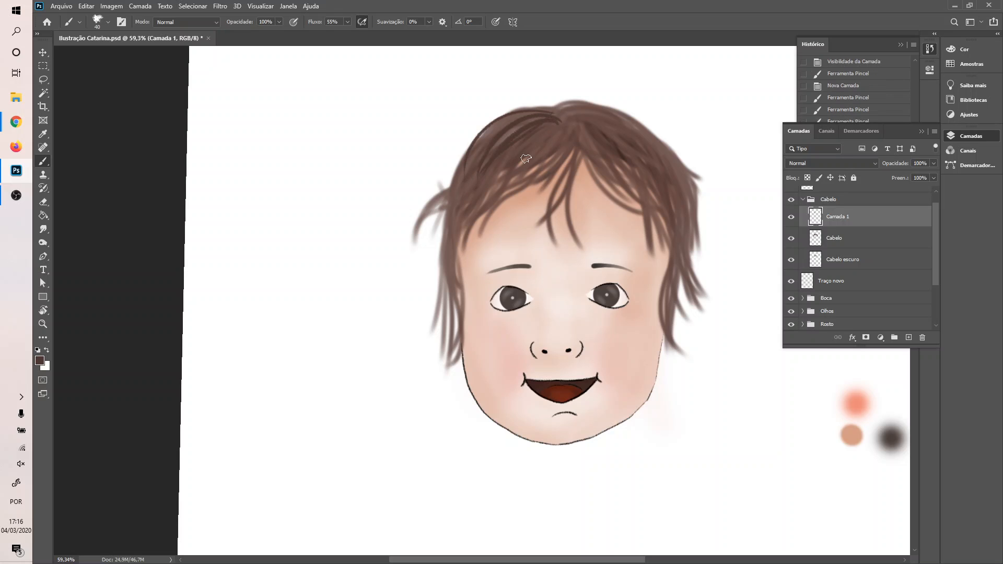
# - Paint dark brown strands on Camada 1 from the parting across the right-hand side of the crown
pyautogui.moveTo(561, 116)
pyautogui.mouseDown()
pyautogui.moveTo(611, 147)
pyautogui.moveTo(607, 127)
pyautogui.moveTo(553, 118)
pyautogui.moveTo(635, 148)
pyautogui.mouseUp()
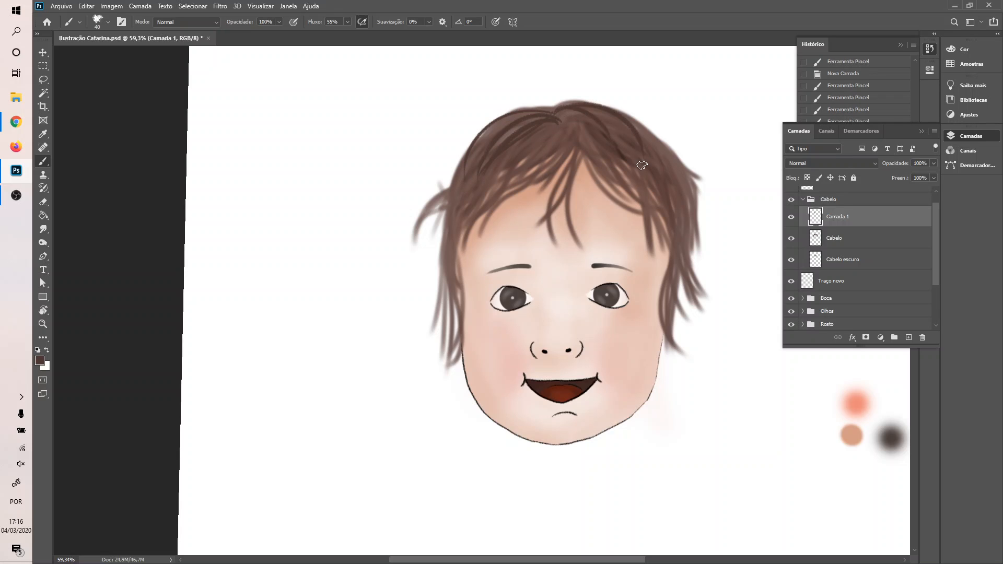
pyautogui.moveTo(572, 114)
pyautogui.mouseDown()
pyautogui.moveTo(631, 133)
pyautogui.moveTo(651, 180)
pyautogui.mouseUp()
pyautogui.moveTo(595, 114); pyautogui.dragTo(679, 196)
pyautogui.moveTo(629, 131)
pyautogui.mouseDown()
pyautogui.moveTo(672, 188)
pyautogui.moveTo(656, 204)
pyautogui.moveTo(637, 144)
pyautogui.moveTo(670, 222)
pyautogui.mouseUp()
pyautogui.moveTo(578, 111); pyautogui.dragTo(631, 175)
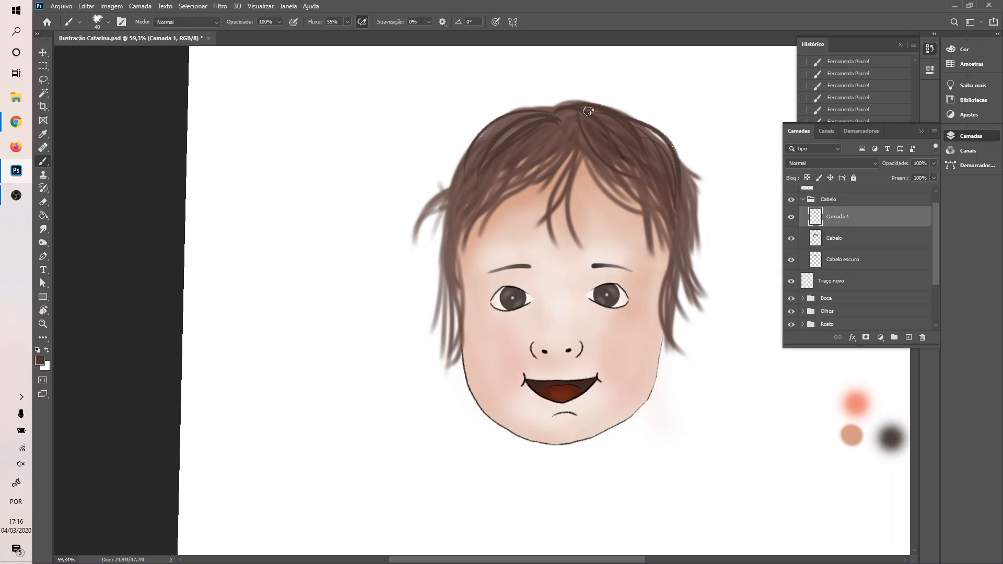
pyautogui.hotkey('ctrl', 'z')
pyautogui.moveTo(554, 124)
pyautogui.mouseDown()
pyautogui.moveTo(590, 116)
pyautogui.moveTo(582, 135)
pyautogui.moveTo(642, 186)
pyautogui.mouseUp()
pyautogui.moveTo(590, 117); pyautogui.dragTo(630, 199)
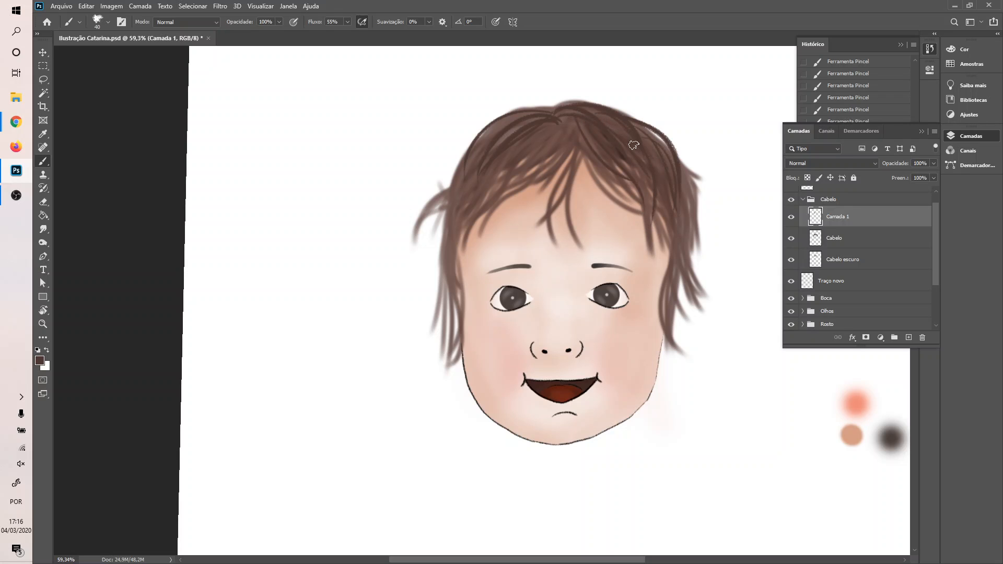
# - Paint long dark brown strands down the right-hand side of the hair beside the face
pyautogui.moveTo(634, 145); pyautogui.dragTo(677, 259)
pyautogui.moveTo(677, 145)
pyautogui.mouseDown()
pyautogui.moveTo(658, 171)
pyautogui.moveTo(678, 230)
pyautogui.mouseUp()
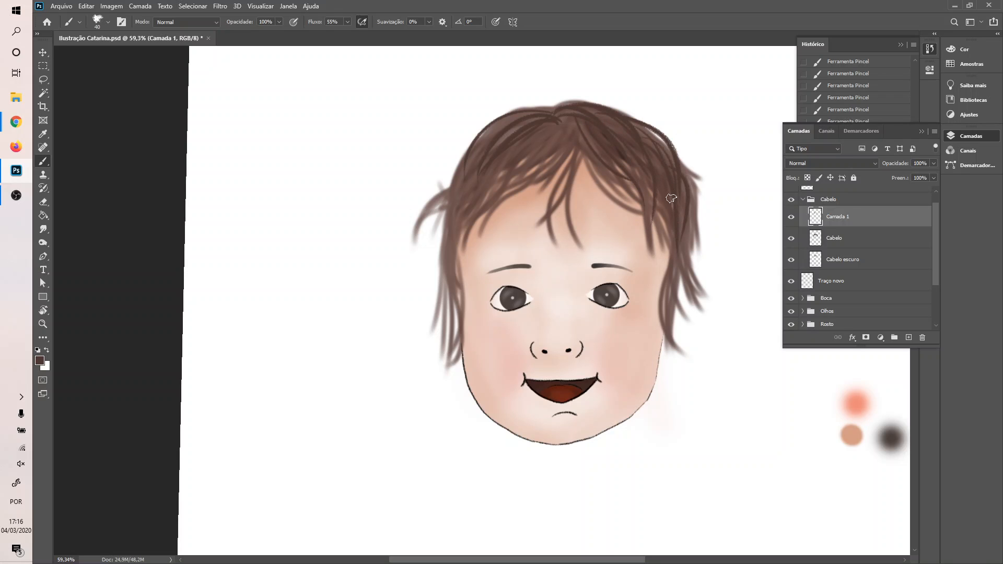
pyautogui.moveTo(670, 174); pyautogui.dragTo(689, 289)
pyautogui.moveTo(688, 183); pyautogui.dragTo(672, 277)
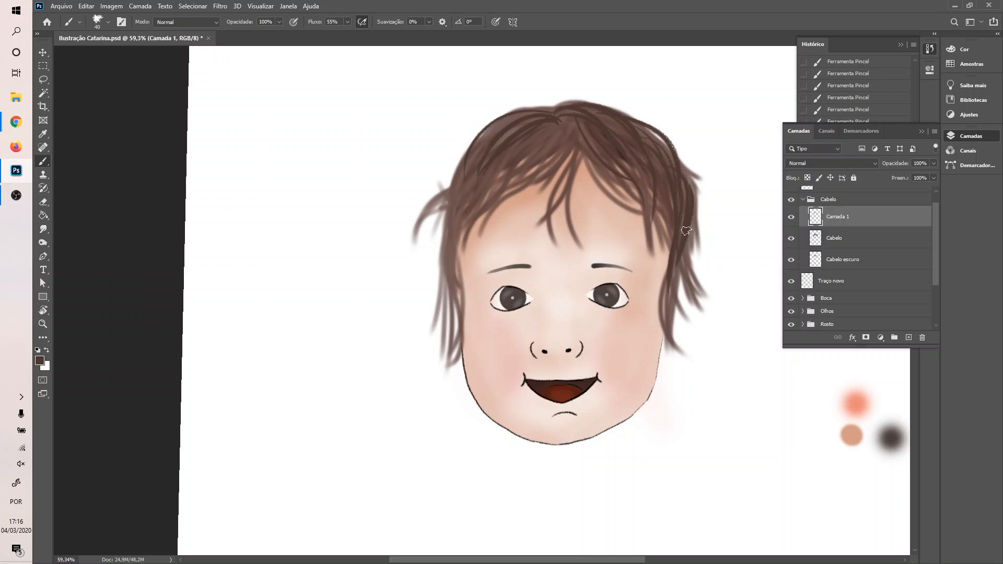
pyautogui.hotkey('ctrl', 'z')
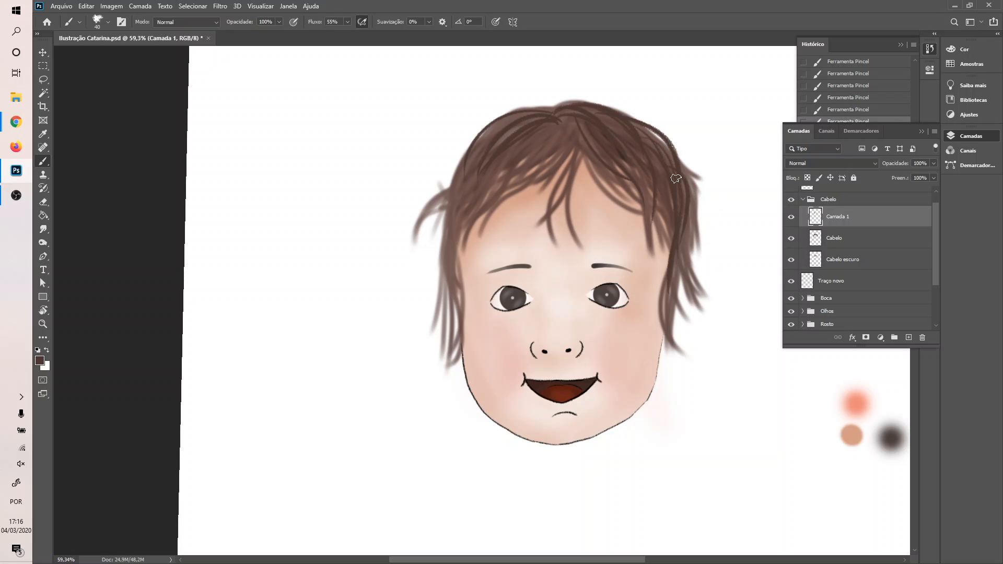
pyautogui.moveTo(688, 191)
pyautogui.mouseDown()
pyautogui.moveTo(684, 251)
pyautogui.moveTo(697, 282)
pyautogui.mouseUp()
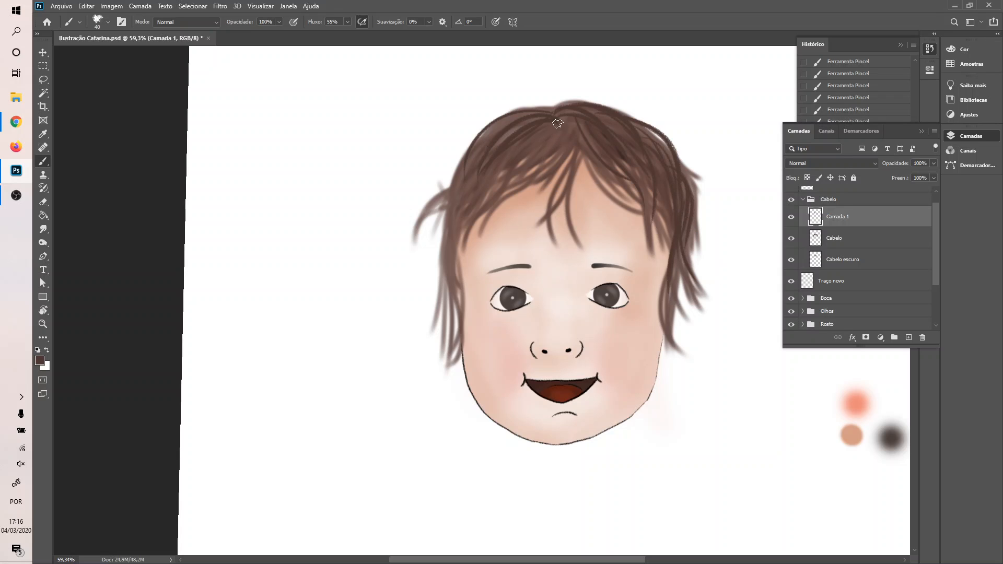
# - Add more dark brown strands from the parting down into the fringe on both sides of the forehead
pyautogui.moveTo(551, 127); pyautogui.dragTo(513, 183)
pyautogui.moveTo(581, 157); pyautogui.dragTo(600, 173)
pyautogui.hotkey('ctrl', 'z')
pyautogui.moveTo(558, 114); pyautogui.dragTo(619, 182)
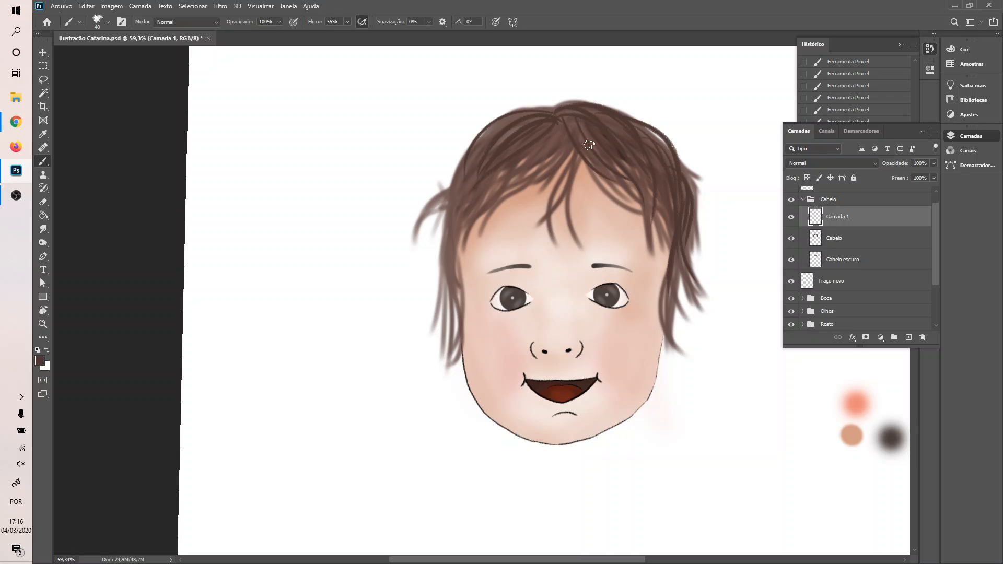
pyautogui.moveTo(554, 114); pyautogui.dragTo(502, 166)
pyautogui.moveTo(567, 116)
pyautogui.mouseDown()
pyautogui.moveTo(590, 187)
pyautogui.moveTo(543, 216)
pyautogui.moveTo(575, 160)
pyautogui.mouseUp()
pyautogui.hotkey('ctrl', 'z')
pyautogui.moveTo(574, 125); pyautogui.dragTo(606, 186)
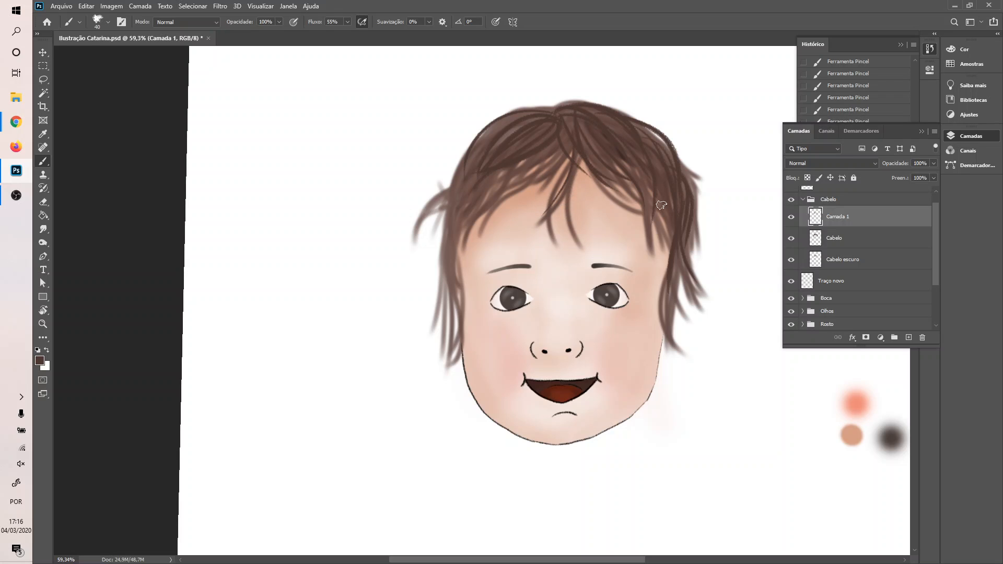
# - Undo the last strand and paint more dark brown strands on Camada 1 from the parting down both sides of the crown
pyautogui.hotkey('ctrl', 'z')
pyautogui.moveTo(568, 110); pyautogui.dragTo(627, 176)
pyautogui.moveTo(564, 137); pyautogui.dragTo(464, 215)
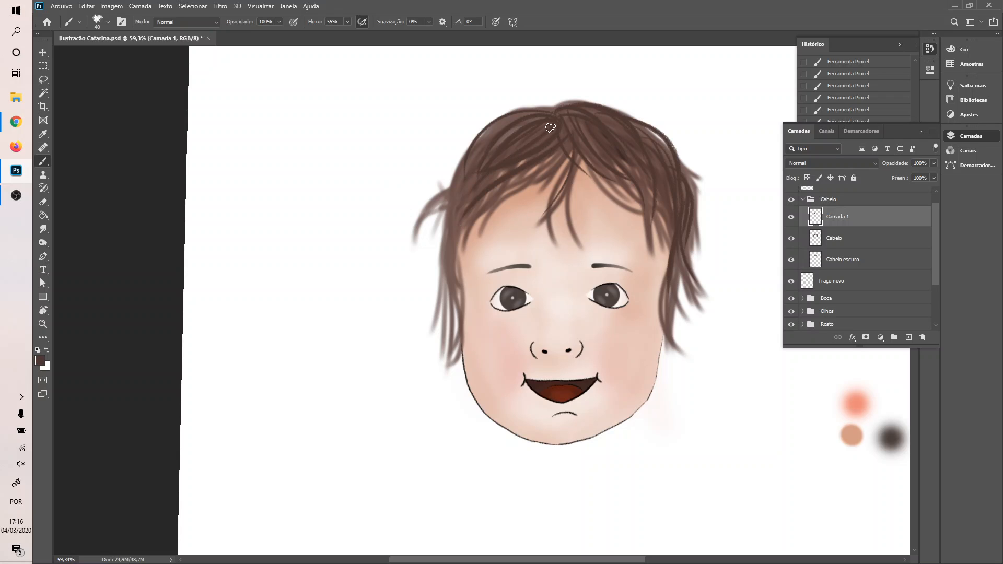
pyautogui.moveTo(522, 121); pyautogui.dragTo(453, 224)
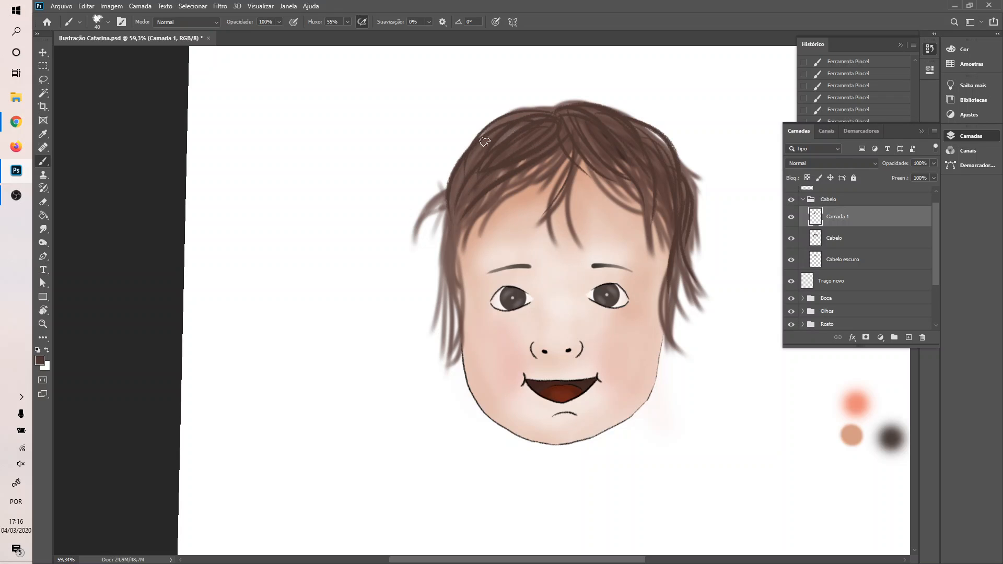
pyautogui.moveTo(484, 142)
pyautogui.mouseDown()
pyautogui.moveTo(471, 252)
pyautogui.moveTo(508, 168)
pyautogui.moveTo(499, 151)
pyautogui.moveTo(459, 197)
pyautogui.moveTo(458, 287)
pyautogui.mouseUp()
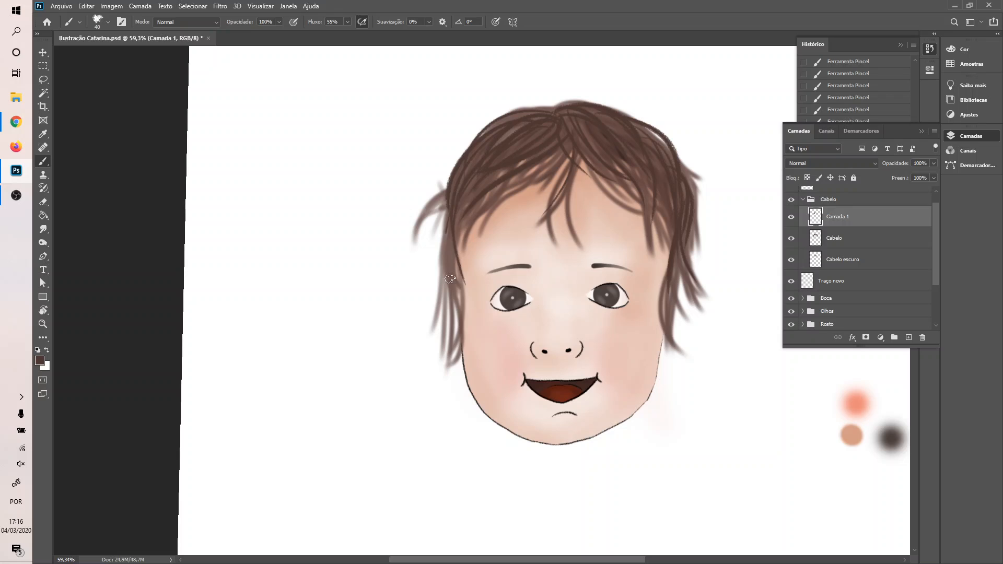
# - Paint dark brown strands down the hair along the left-hand side of the face, on the outward flick and across the upper crown
pyautogui.moveTo(456, 207); pyautogui.dragTo(448, 329)
pyautogui.moveTo(435, 215)
pyautogui.mouseDown()
pyautogui.moveTo(423, 235)
pyautogui.moveTo(476, 167)
pyautogui.moveTo(467, 159)
pyautogui.moveTo(421, 226)
pyautogui.mouseUp()
pyautogui.moveTo(465, 195); pyautogui.dragTo(451, 228)
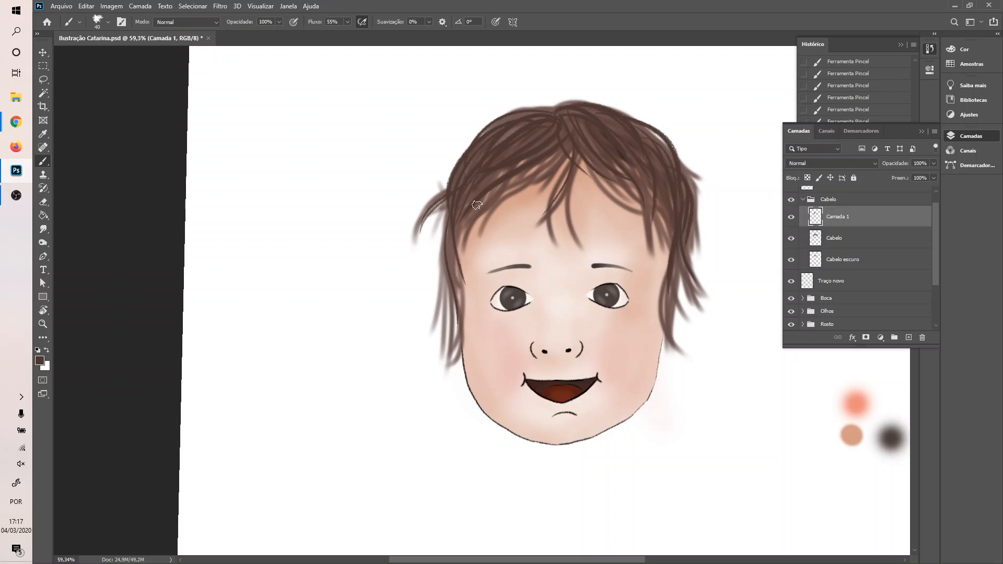
pyautogui.moveTo(512, 120); pyautogui.dragTo(553, 113)
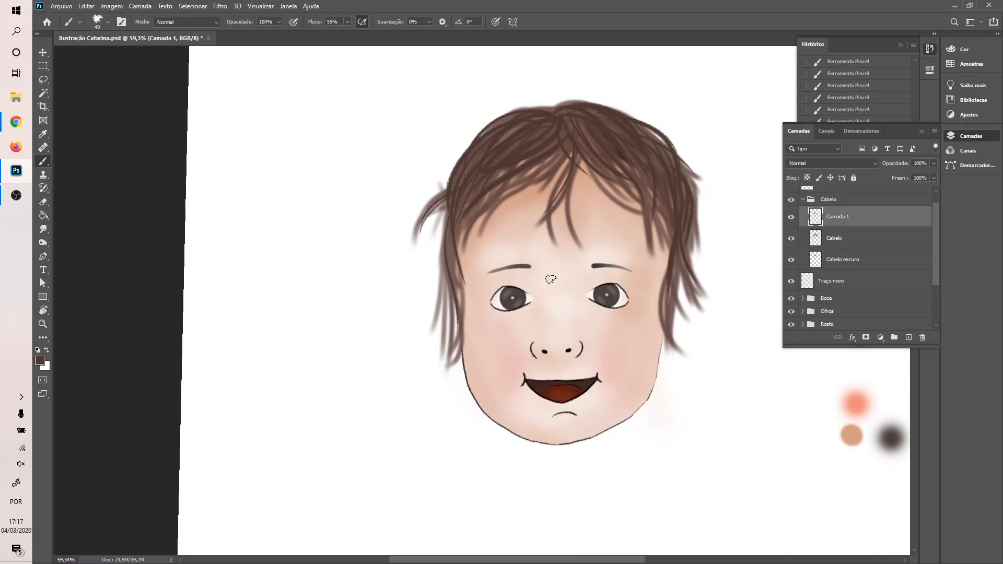
pyautogui.moveTo(459, 241); pyautogui.dragTo(461, 272)
pyautogui.hotkey('ctrl', 'z')
pyautogui.moveTo(479, 173)
pyautogui.mouseDown()
pyautogui.moveTo(454, 280)
pyautogui.moveTo(491, 183)
pyautogui.mouseUp()
pyautogui.hotkey('ctrl', 'z')
# - Add dark brown strands through the hair at the left-hand temple and across the right-hand side of the fringe
pyautogui.moveTo(448, 262); pyautogui.dragTo(482, 180)
pyautogui.moveTo(445, 264)
pyautogui.mouseDown()
pyautogui.moveTo(517, 183)
pyautogui.moveTo(545, 176)
pyautogui.mouseUp()
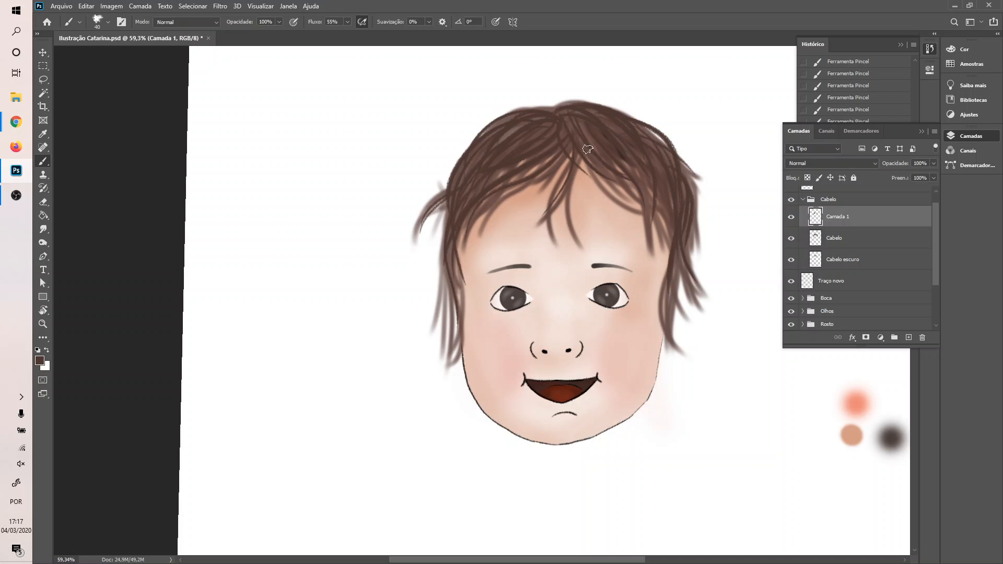
pyautogui.moveTo(587, 151); pyautogui.dragTo(644, 213)
# - Collapse the Cabelo group and load the Rosto path as a selection around the face
pyautogui.scroll(-3, 660, 336)
pyautogui.scroll(2, 648, 333)
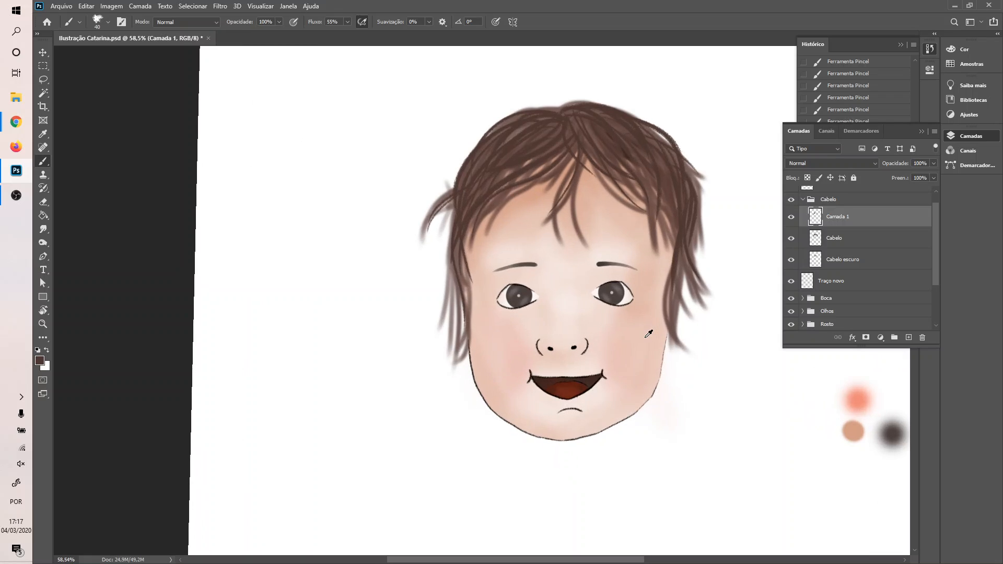
pyautogui.hscroll(3, 645, 338)
pyautogui.scroll(1, 644, 338)
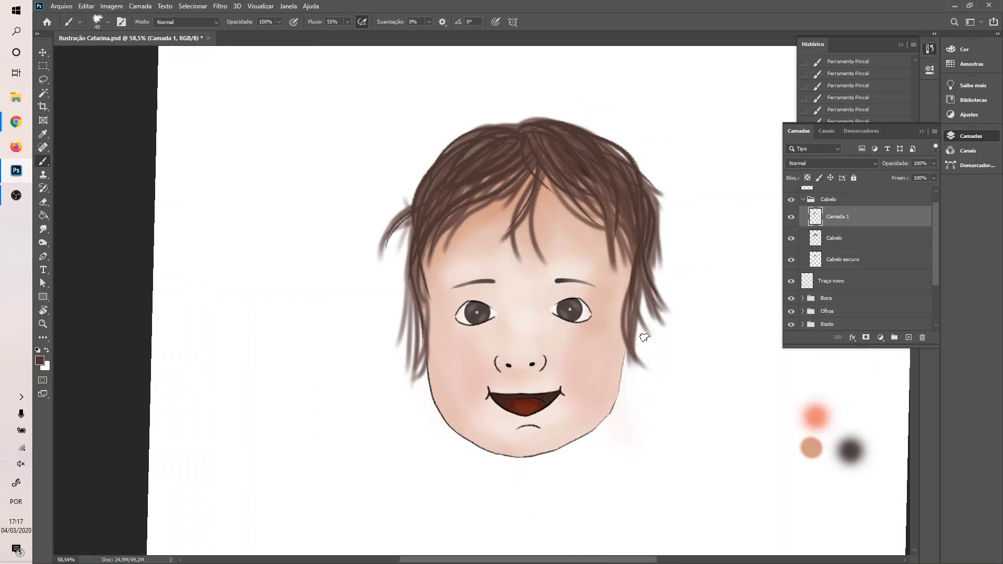
pyautogui.scroll(1, 723, 215)
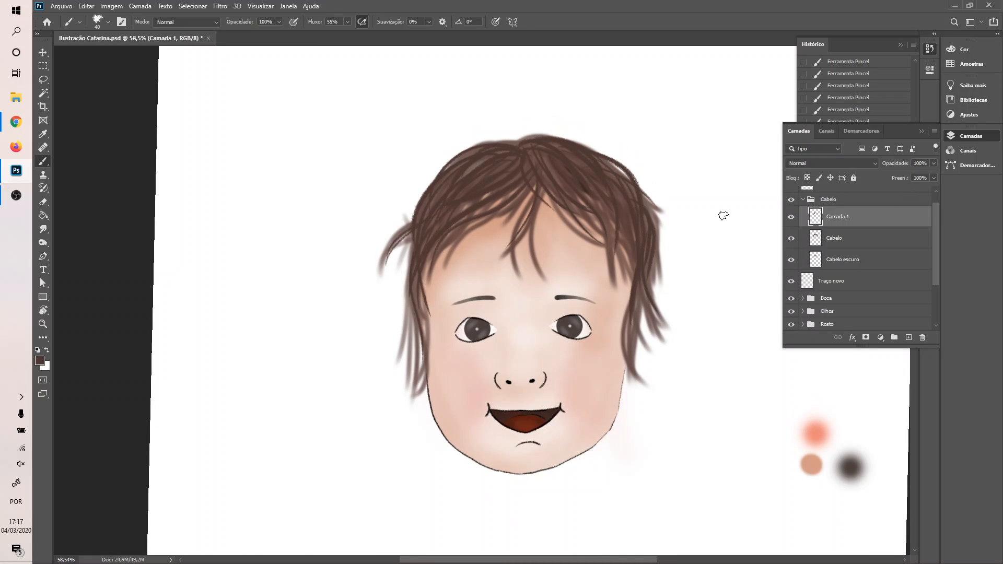
pyautogui.click(803, 200)
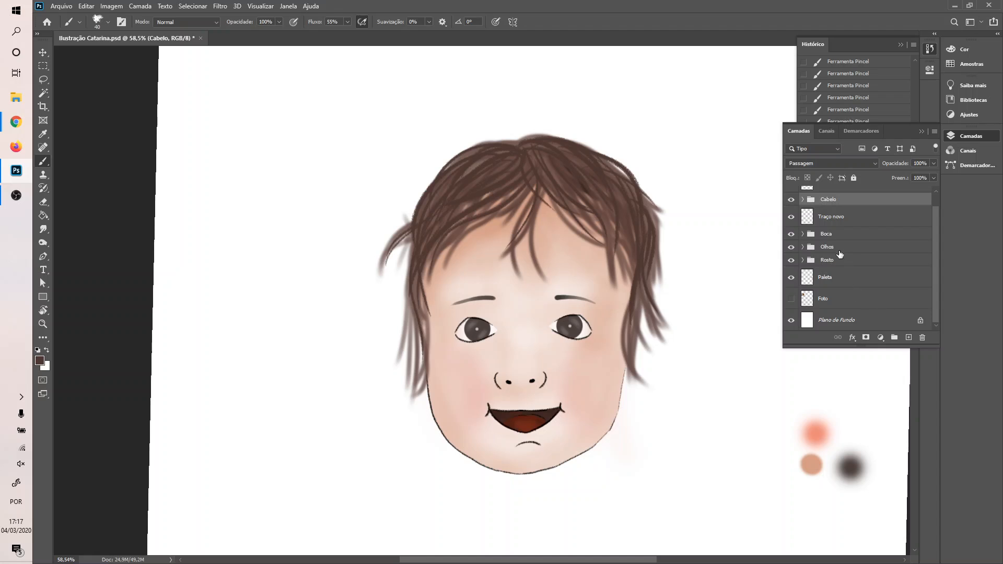
pyautogui.click(853, 133)
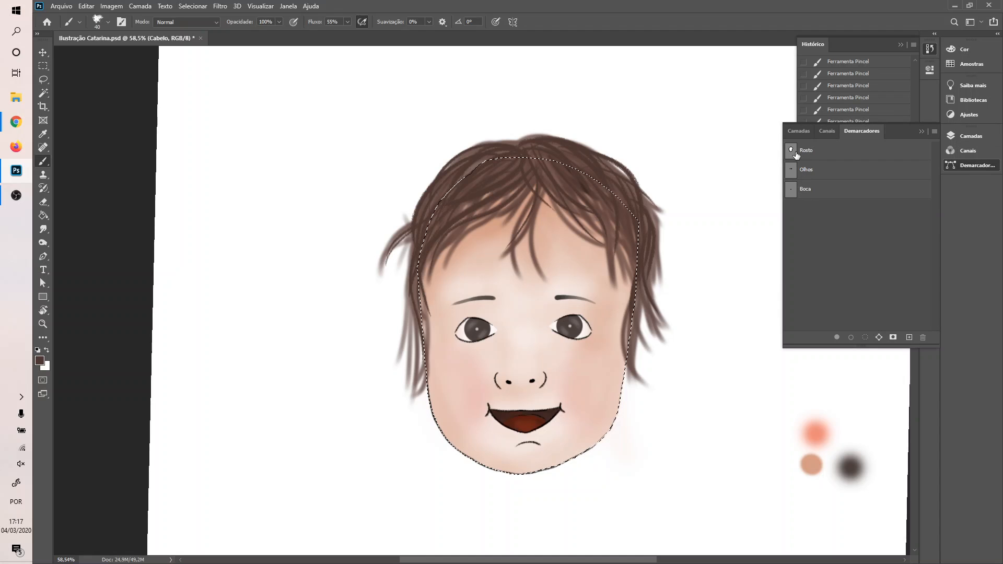
pyautogui.click(798, 131)
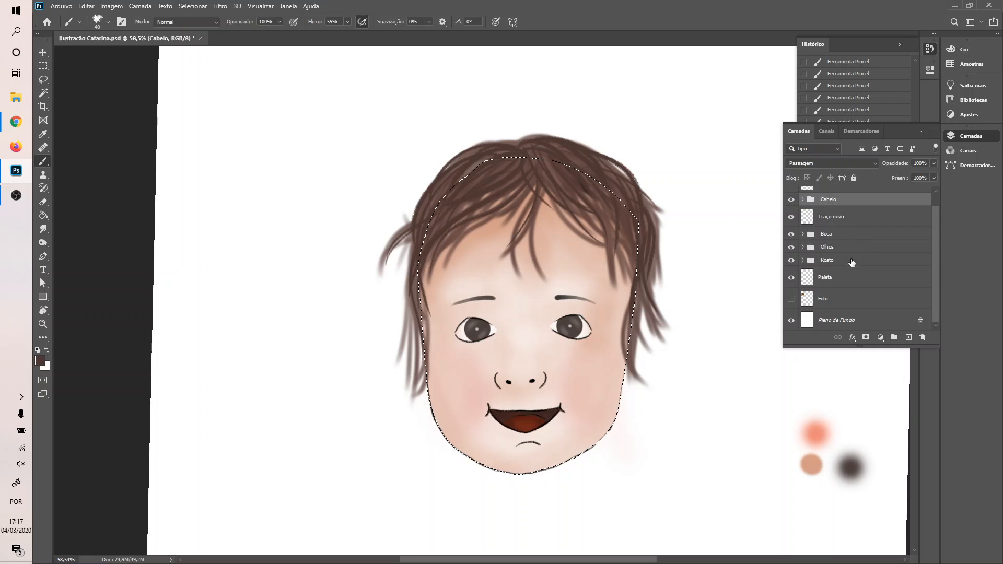
# - Create a new layer above Bochechas inside the Rosto group
pyautogui.click(806, 263)
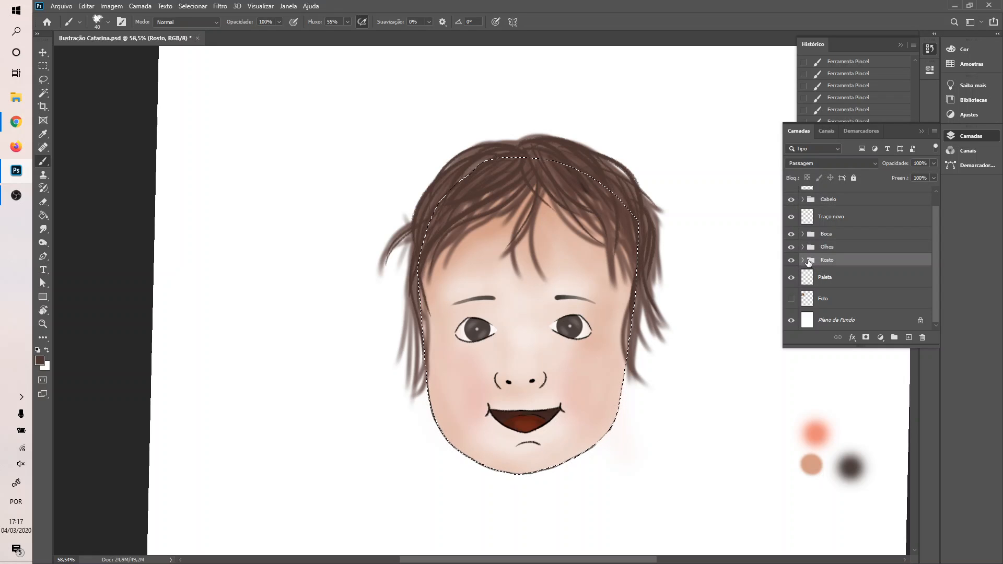
pyautogui.click(802, 260)
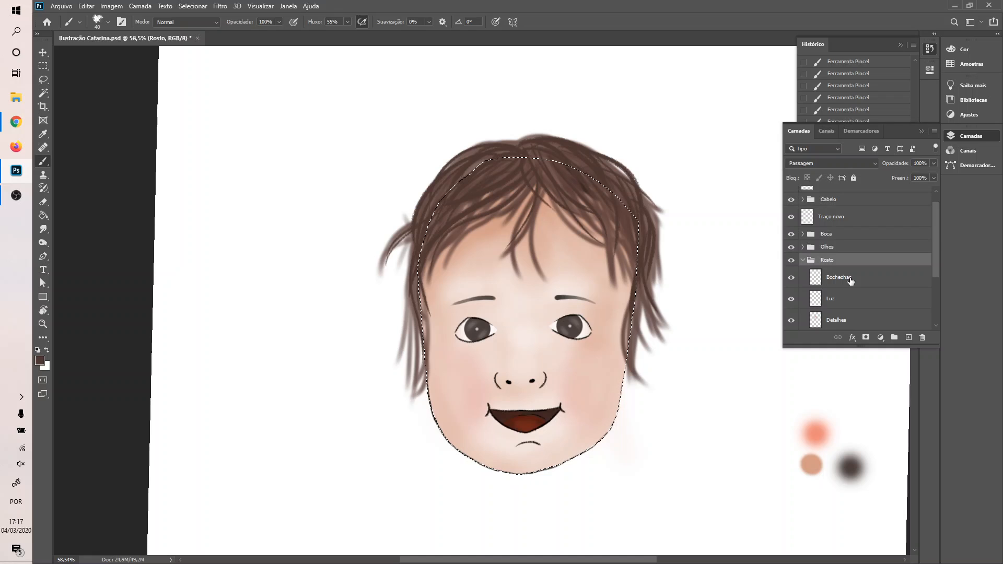
pyautogui.click(850, 281)
pyautogui.click(909, 337)
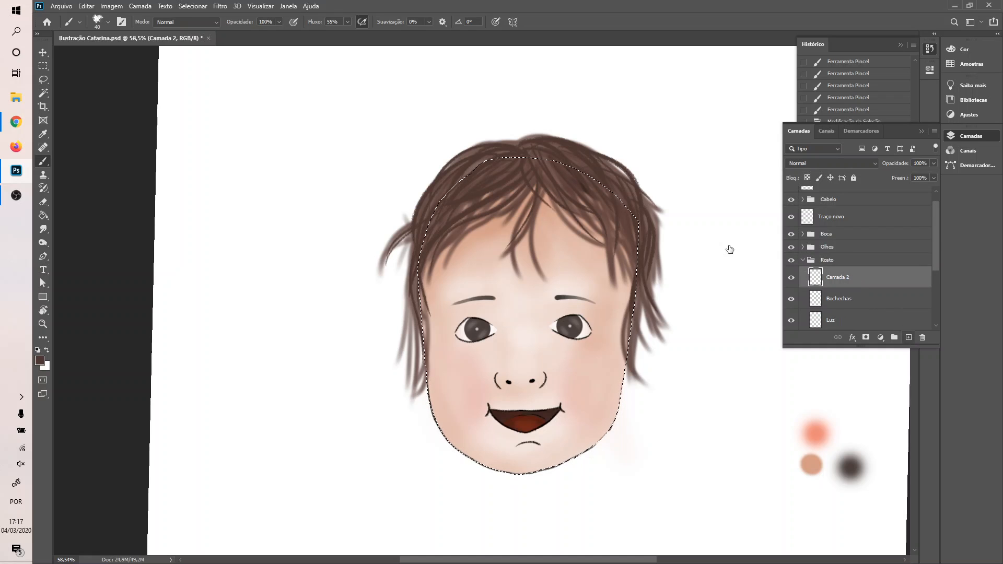
# - Choose the soft round brush "Fluxo e opacidade de pressão redonda" and sample the tan skin swatch as the painting colour
pyautogui.click(108, 24)
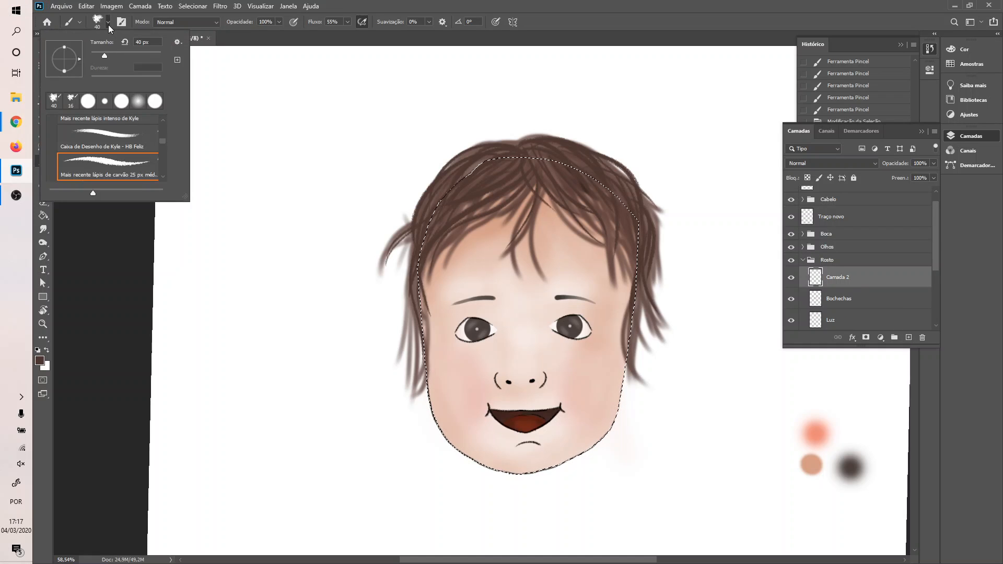
pyautogui.click(140, 103)
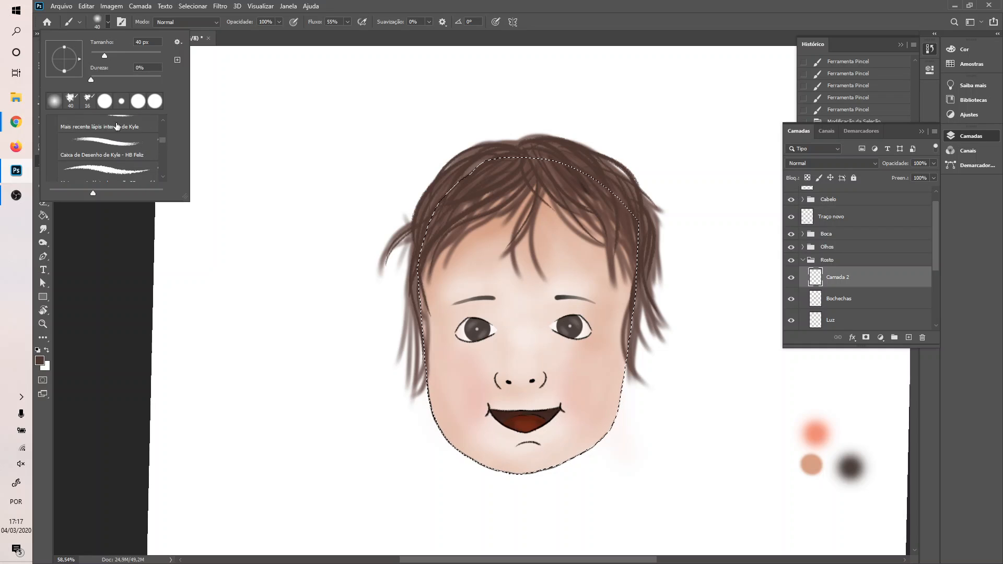
pyautogui.click(54, 101)
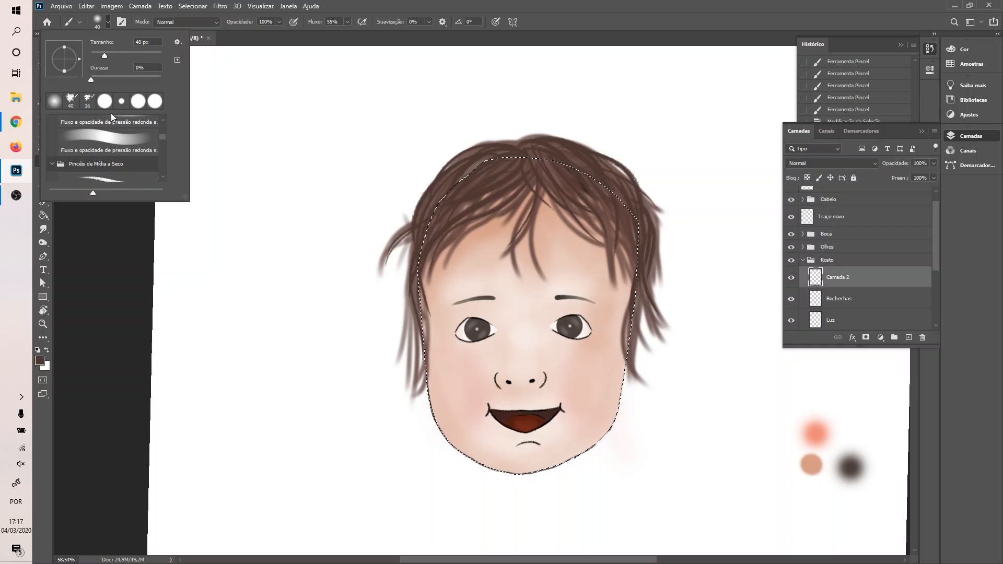
pyautogui.scroll(3, 96, 123)
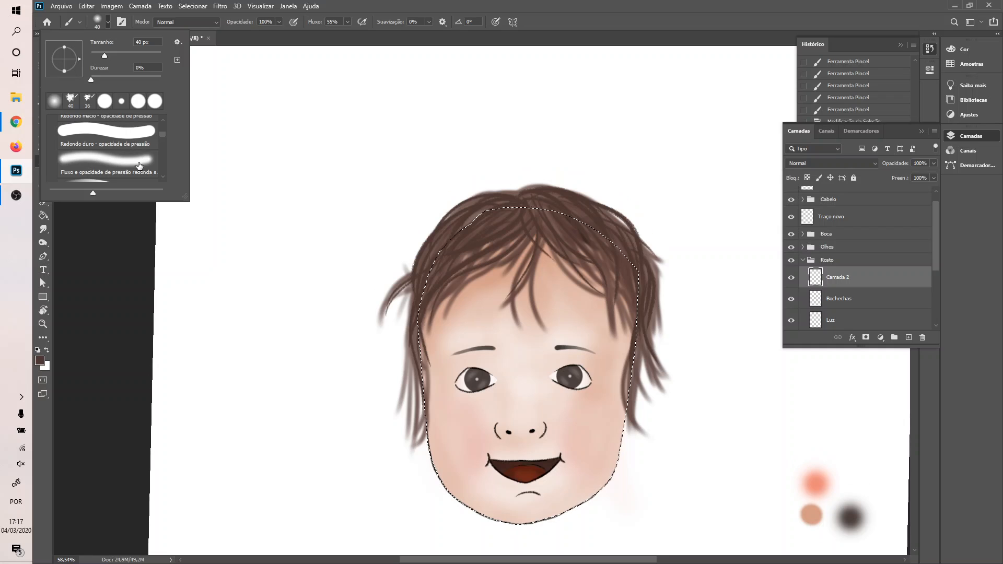
pyautogui.click(112, 160)
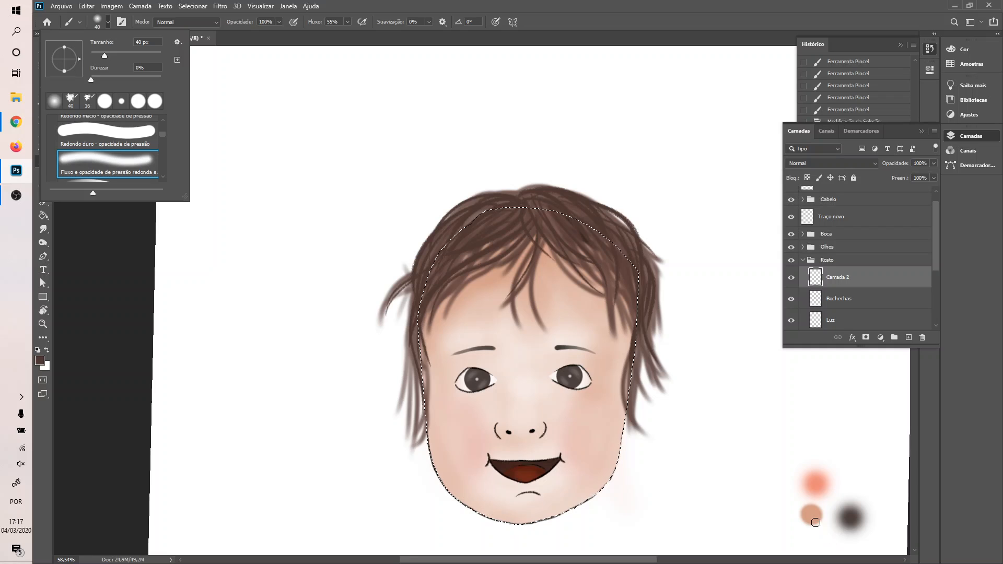
pyautogui.click(529, 6)
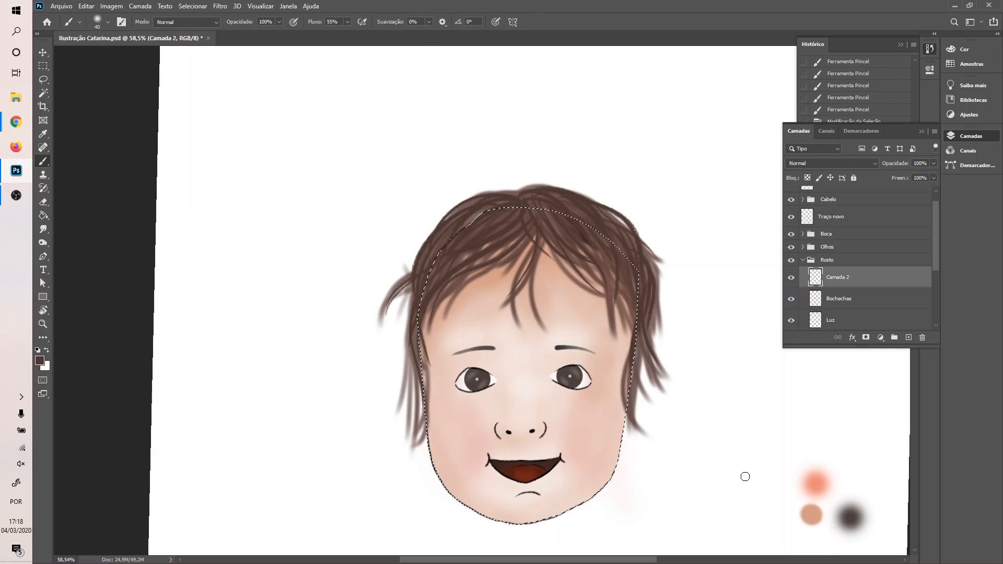
pyautogui.keyDown('alt'); pyautogui.click(811, 506); pyautogui.keyUp('alt')
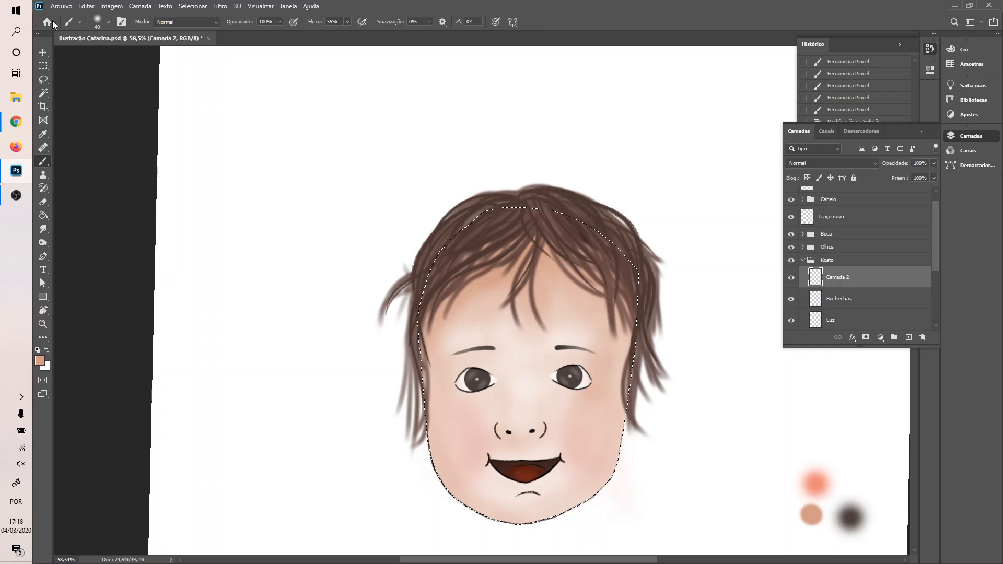
pyautogui.click(108, 22)
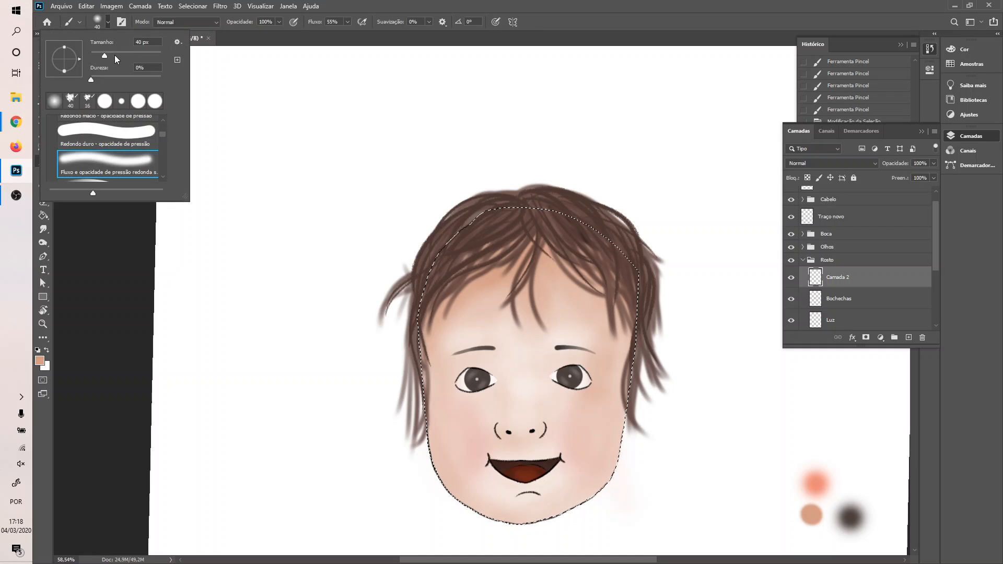
pyautogui.moveTo(106, 55); pyautogui.dragTo(111, 55)
pyautogui.click(462, 271)
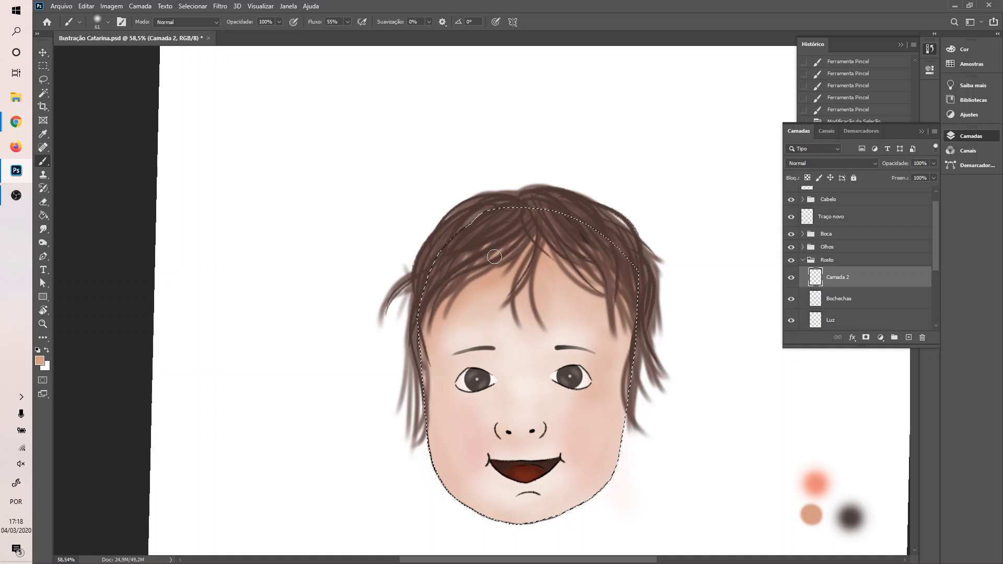
pyautogui.moveTo(462, 310); pyautogui.dragTo(505, 285)
pyautogui.hotkey('ctrl', 'z')
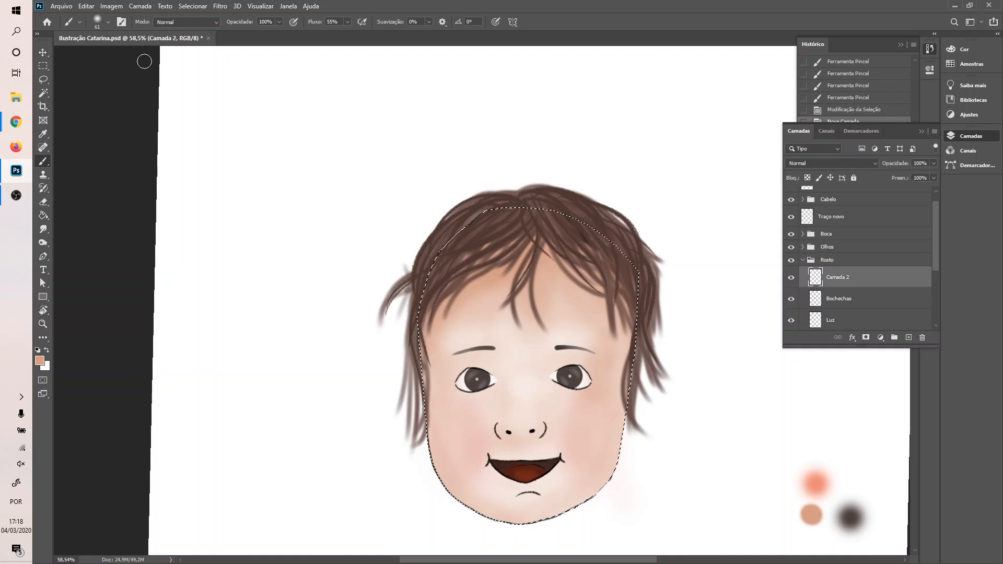
# - Set the brush size to 136 px and shade the forehead beneath the fringe and both sides of the face in tan on Camada 2
pyautogui.click(107, 22)
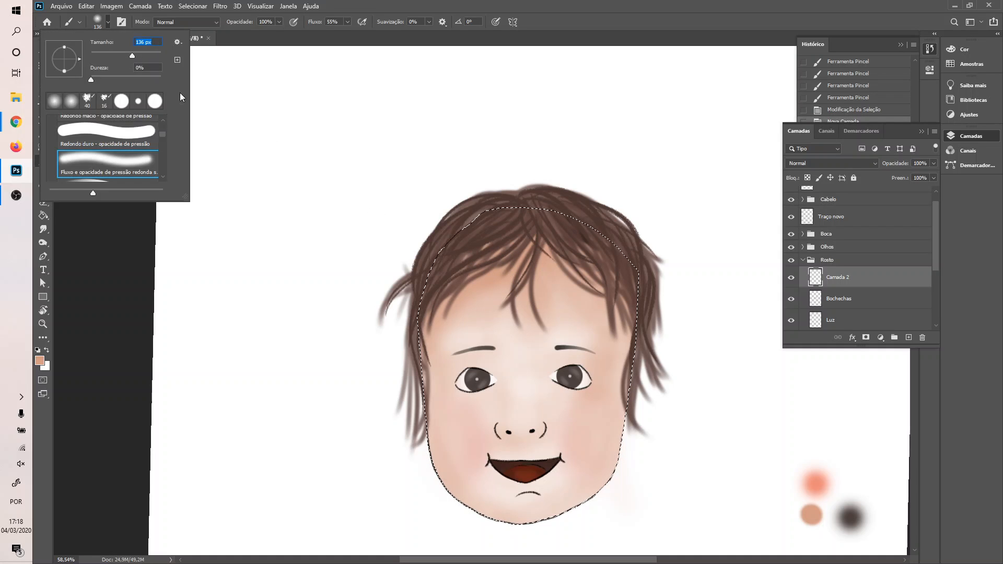
pyautogui.click(450, 269)
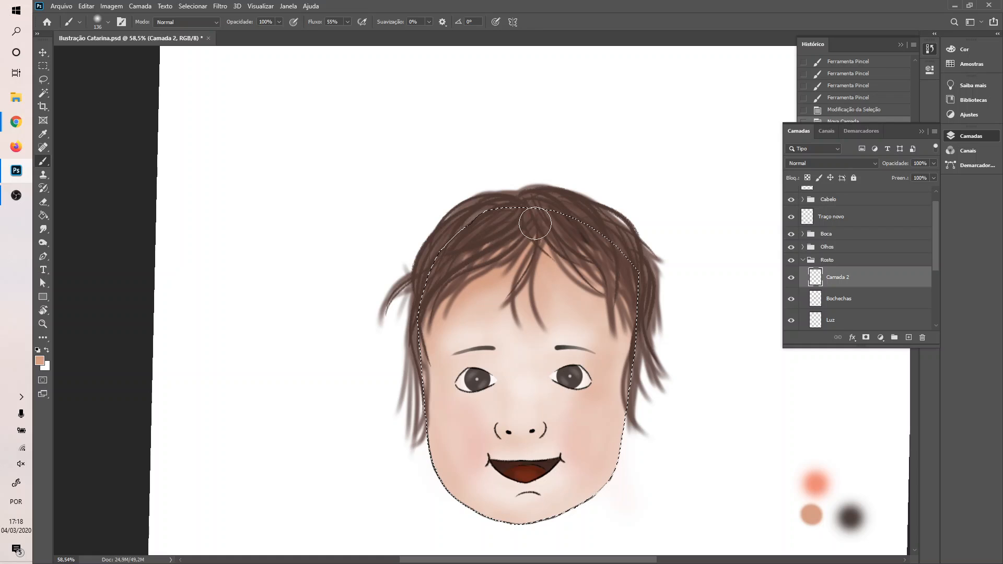
pyautogui.moveTo(487, 283); pyautogui.dragTo(518, 289)
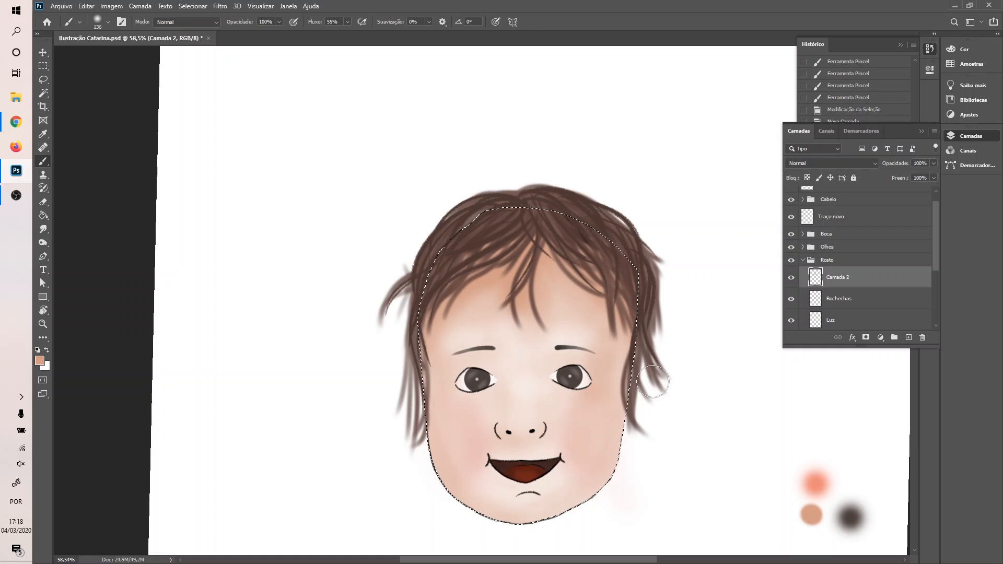
pyautogui.moveTo(652, 381)
pyautogui.mouseDown()
pyautogui.moveTo(612, 338)
pyautogui.moveTo(628, 304)
pyautogui.moveTo(607, 458)
pyautogui.moveTo(633, 335)
pyautogui.moveTo(606, 467)
pyautogui.moveTo(616, 362)
pyautogui.mouseUp()
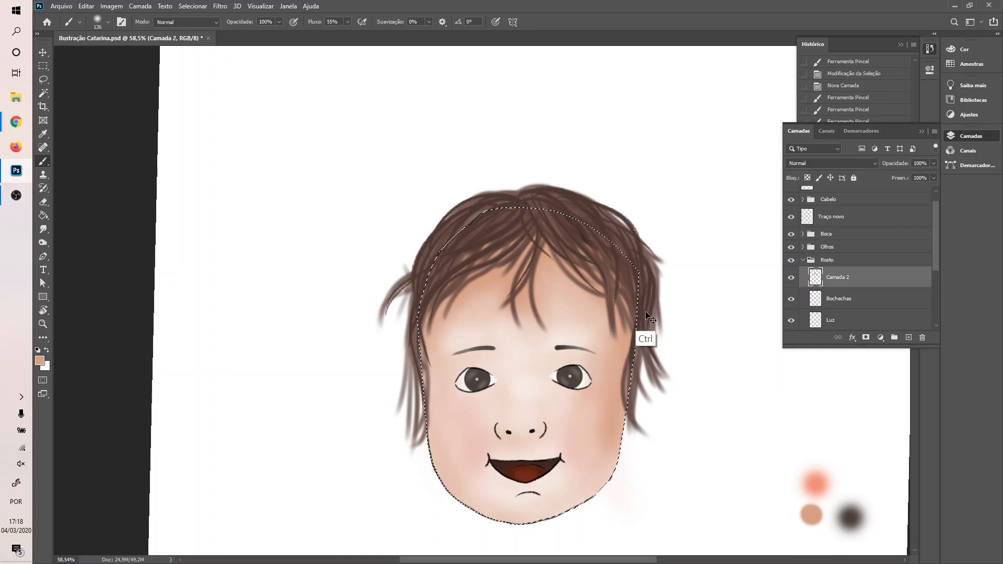
pyautogui.hotkey('ctrl', 'z')
pyautogui.moveTo(601, 491); pyautogui.dragTo(594, 497)
pyautogui.moveTo(416, 411)
pyautogui.mouseDown()
pyautogui.moveTo(433, 492)
pyautogui.moveTo(419, 407)
pyautogui.moveTo(484, 515)
pyautogui.moveTo(434, 467)
pyautogui.moveTo(502, 513)
pyautogui.mouseUp()
pyautogui.moveTo(414, 409); pyautogui.dragTo(503, 505)
pyautogui.hotkey('ctrl', 'z')
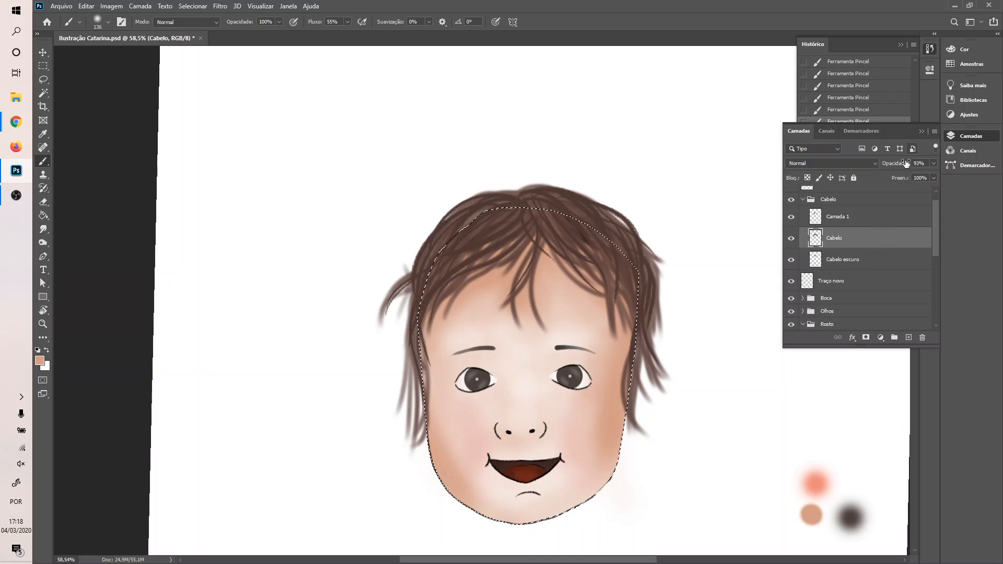
# - Lock the Cabelo group and the Traço novo layer completely
pyautogui.click(839, 200)
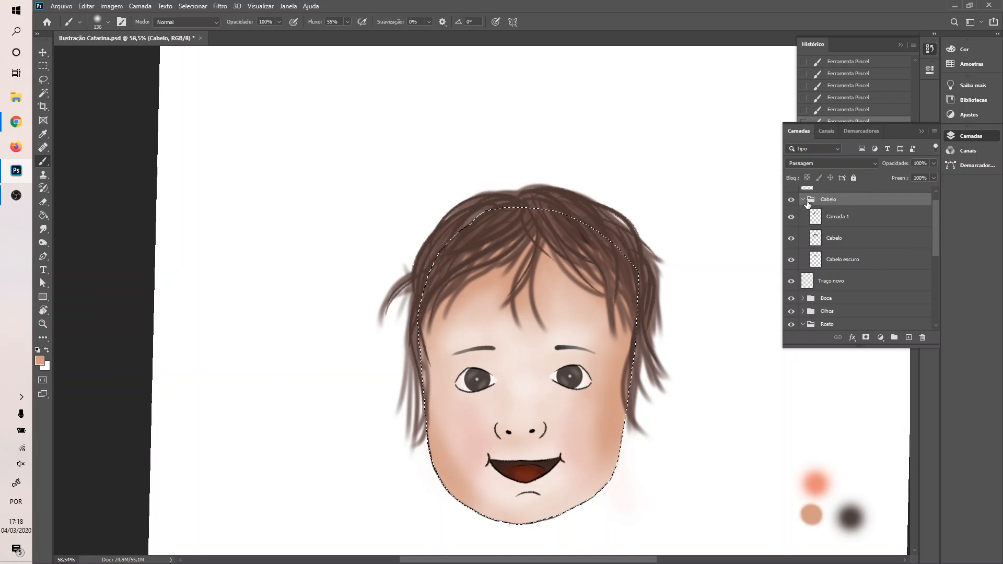
pyautogui.click(854, 178)
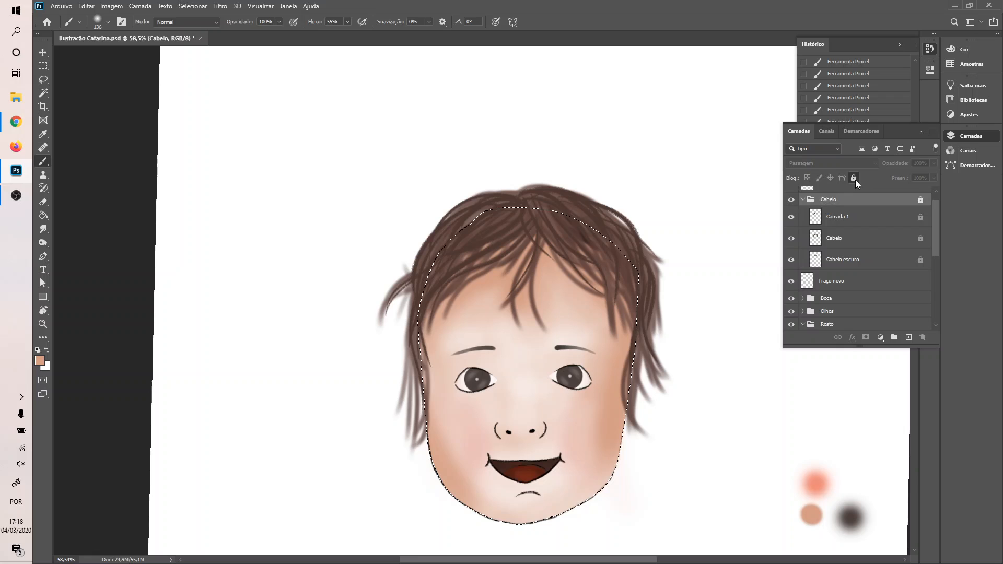
pyautogui.click(802, 199)
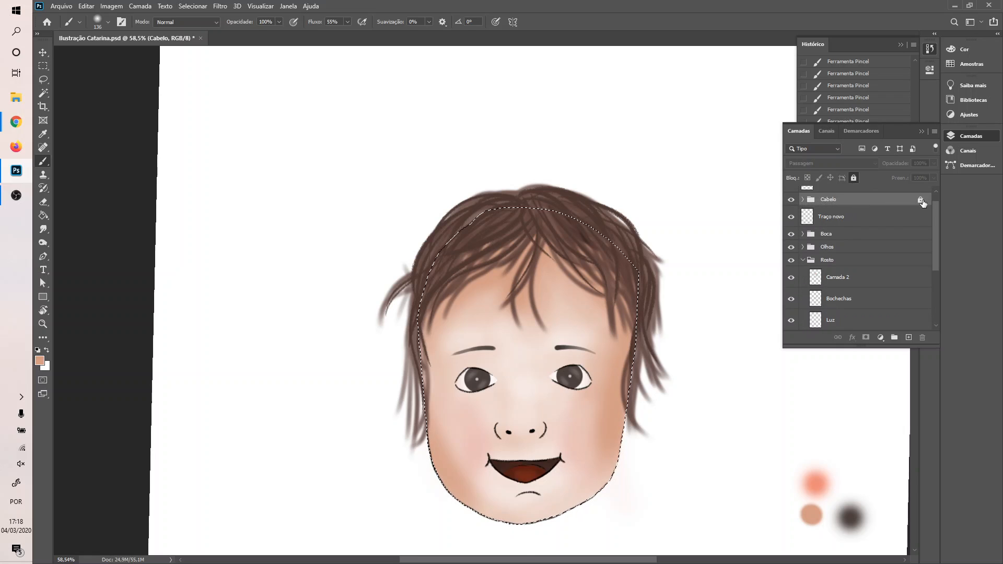
pyautogui.click(852, 218)
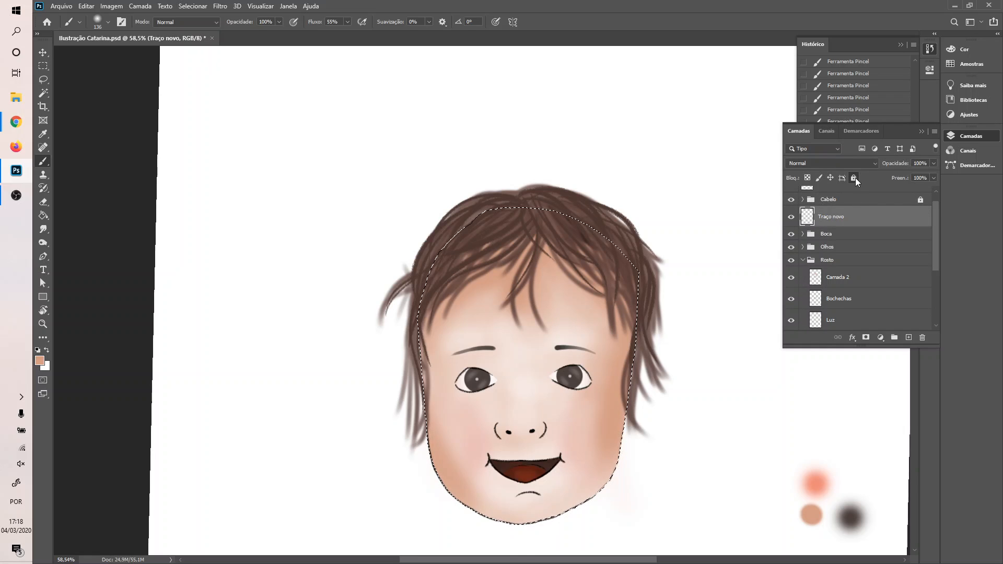
pyautogui.click(853, 178)
# - Lock the Boca and Olhos groups completely
pyautogui.click(836, 234)
pyautogui.keyDown('shift'); pyautogui.click(841, 252); pyautogui.keyUp('shift')
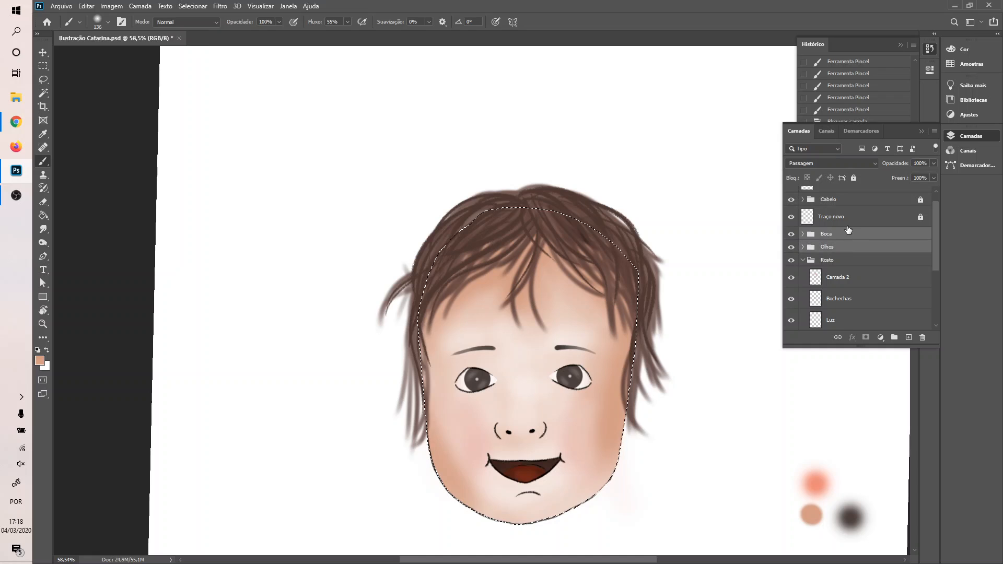
pyautogui.click(854, 177)
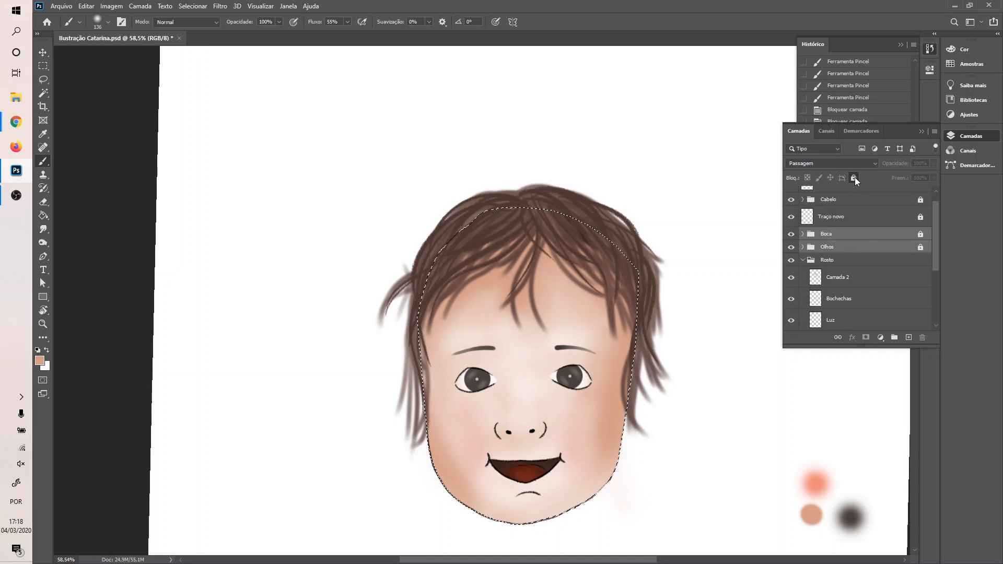
pyautogui.click(833, 261)
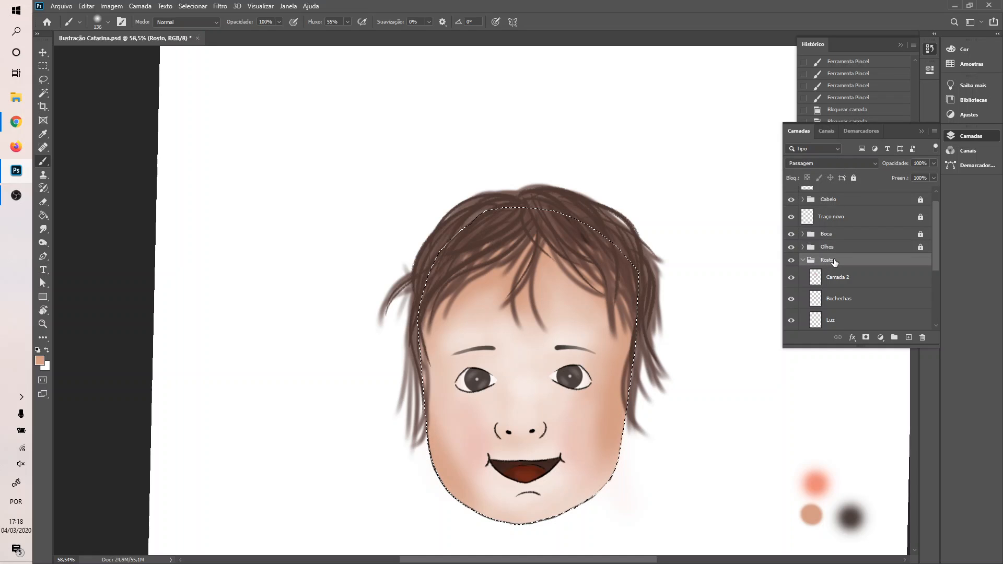
pyautogui.click(853, 178)
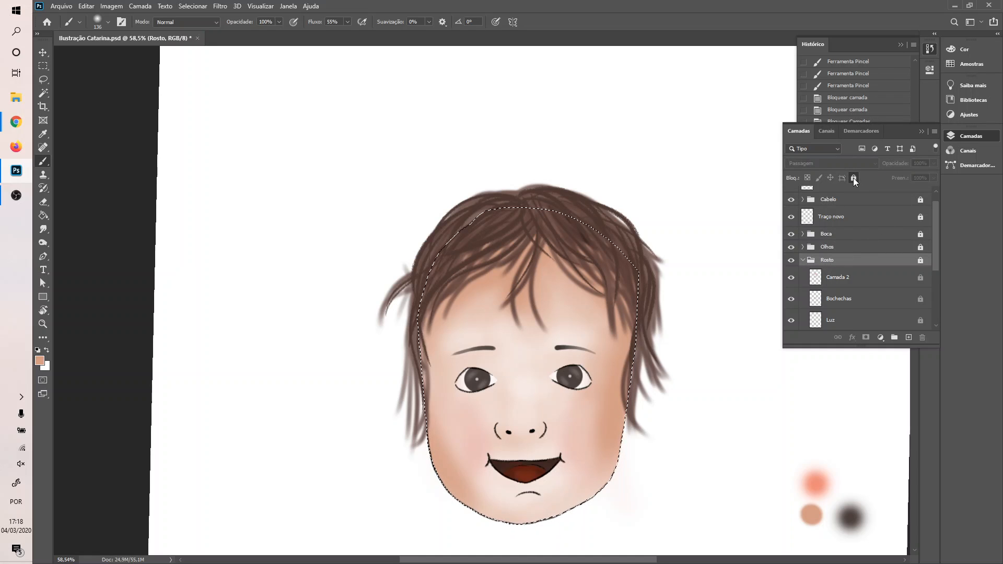
pyautogui.click(895, 279)
pyautogui.click(921, 279)
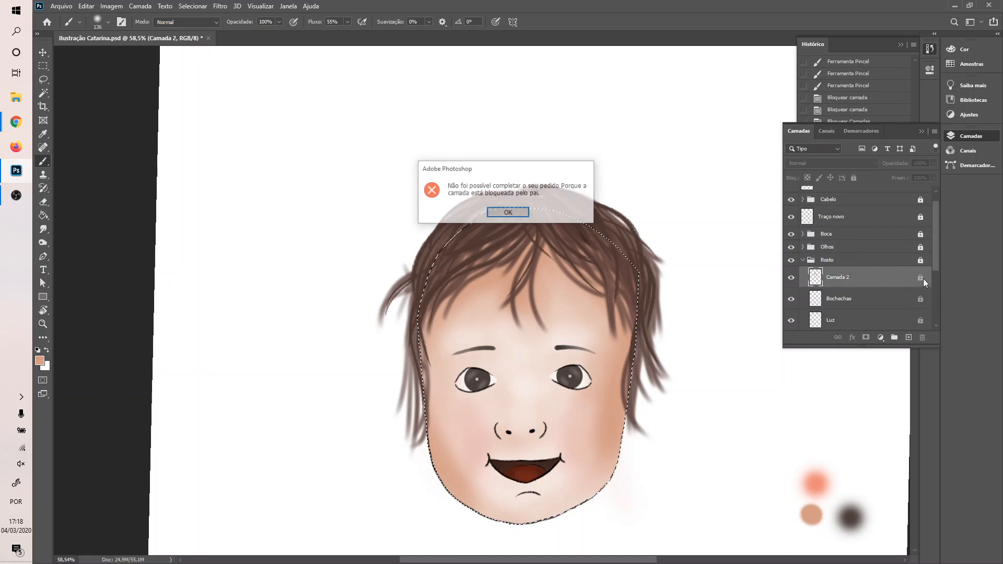
pyautogui.click(508, 213)
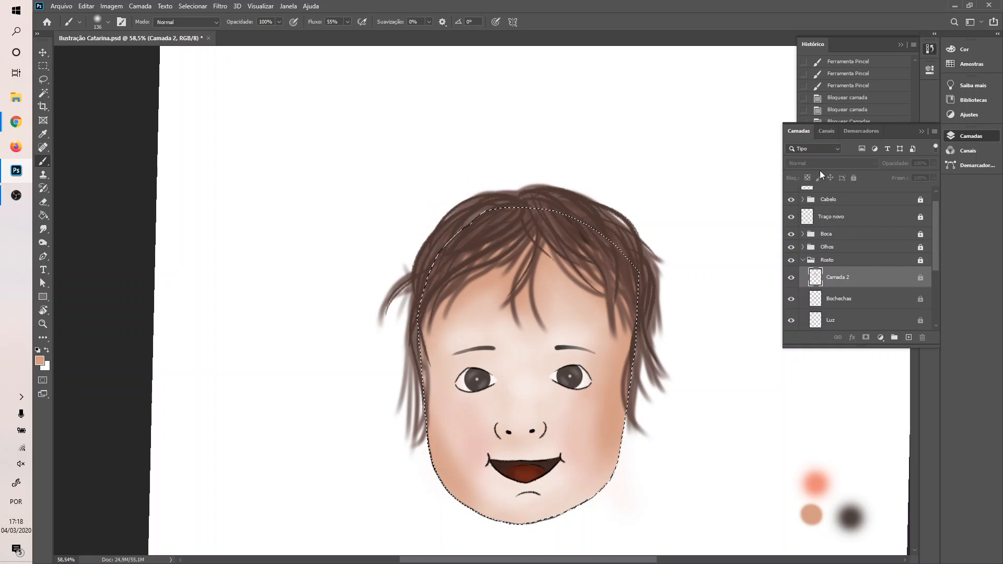
pyautogui.click(837, 260)
pyautogui.click(853, 178)
# - Lock the Bochechas, Luz, Detalhes and Cor base rosto layers inside the Rosto group completely
pyautogui.click(873, 295)
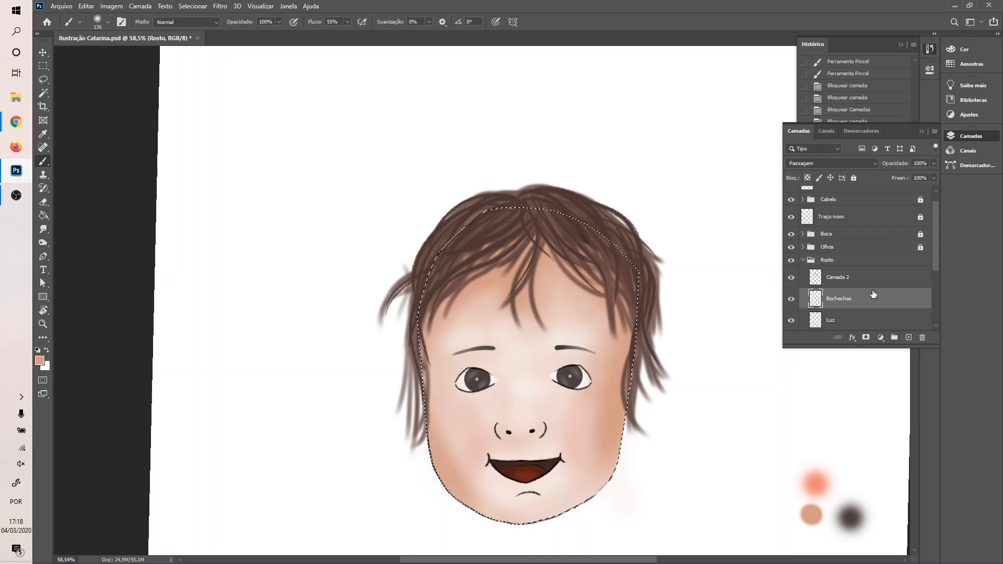
pyautogui.scroll(-3, 875, 292)
pyautogui.keyDown('shift'); pyautogui.click(873, 282); pyautogui.keyUp('shift')
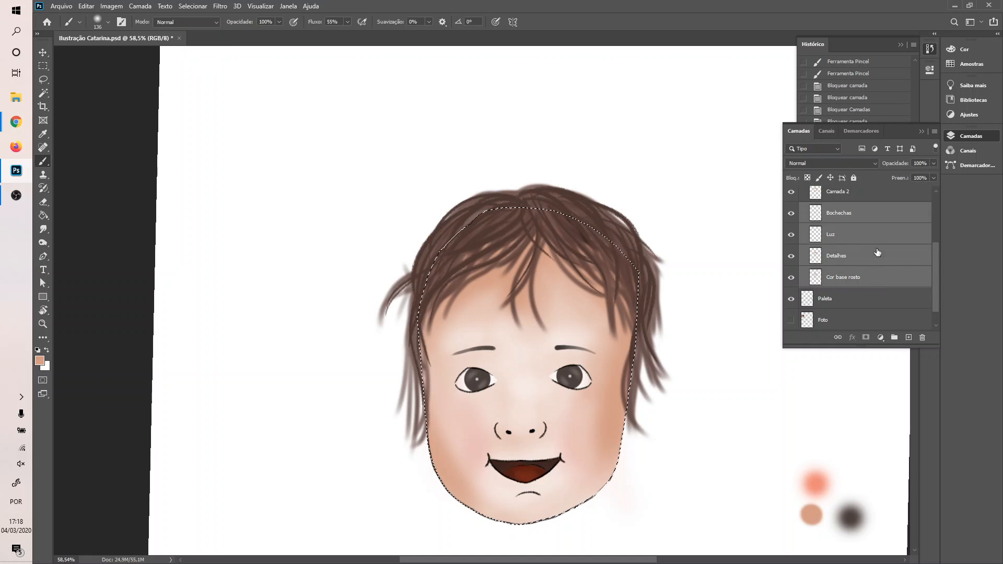
pyautogui.click(853, 178)
pyautogui.scroll(3, 861, 246)
# - Shade the lower edge of the chin softly in tan on Camada 2, redoing the first stroke
pyautogui.click(851, 261)
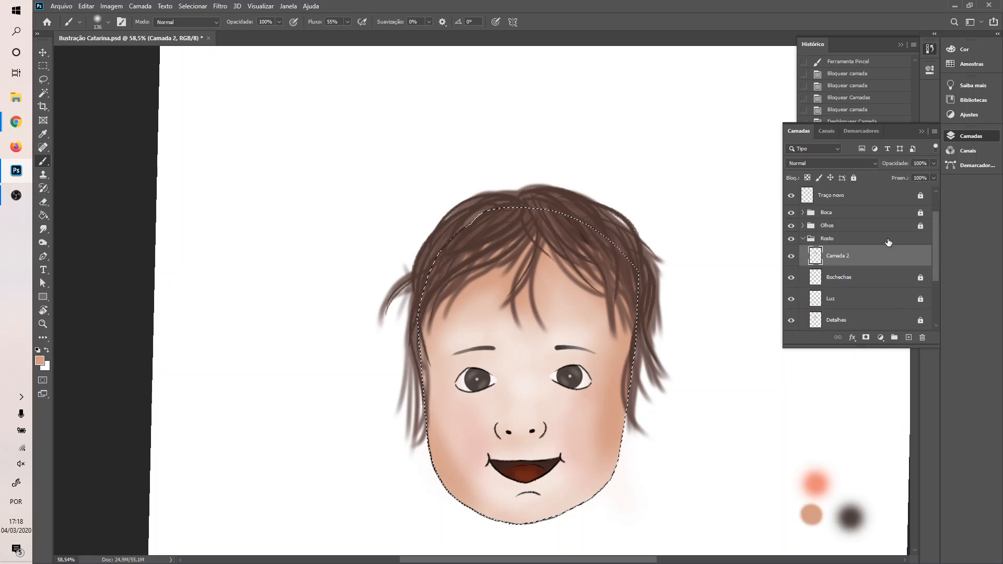
pyautogui.scroll(-2, 459, 375)
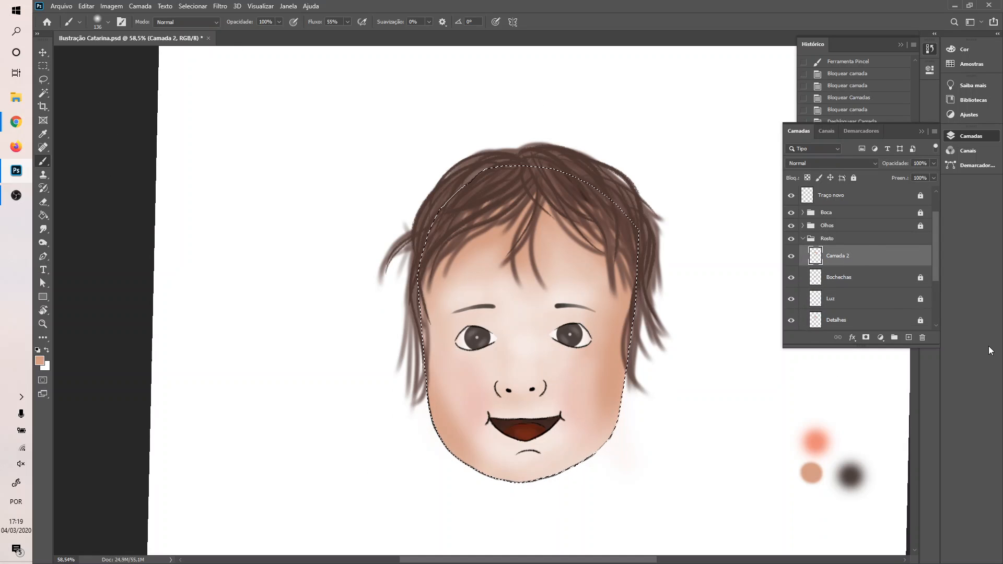
pyautogui.moveTo(544, 469)
pyautogui.mouseDown()
pyautogui.moveTo(530, 481)
pyautogui.moveTo(545, 487)
pyautogui.mouseUp()
pyautogui.hotkey('ctrl', 'z')
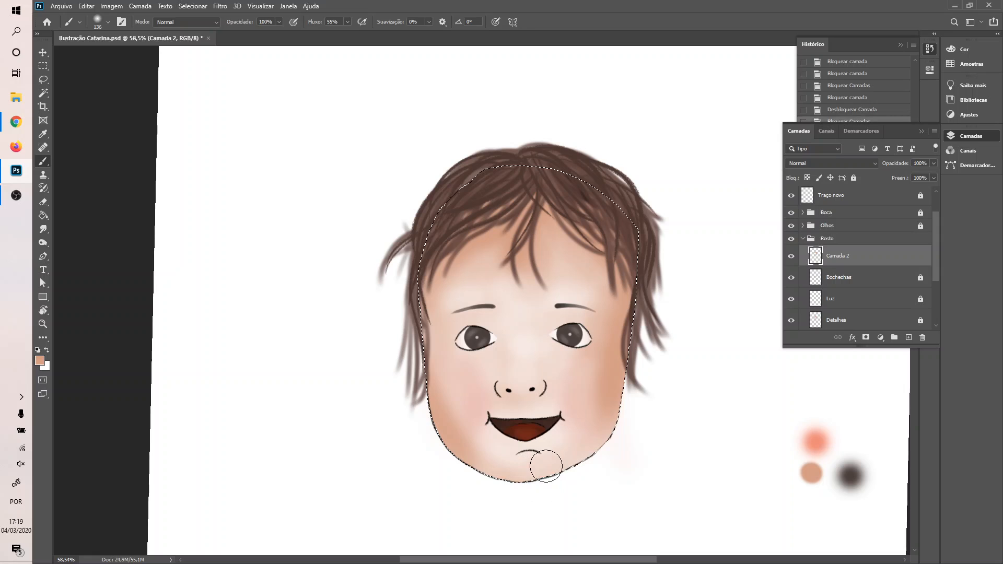
pyautogui.moveTo(517, 470)
pyautogui.mouseDown()
pyautogui.moveTo(555, 484)
pyautogui.moveTo(551, 500)
pyautogui.moveTo(492, 485)
pyautogui.mouseUp()
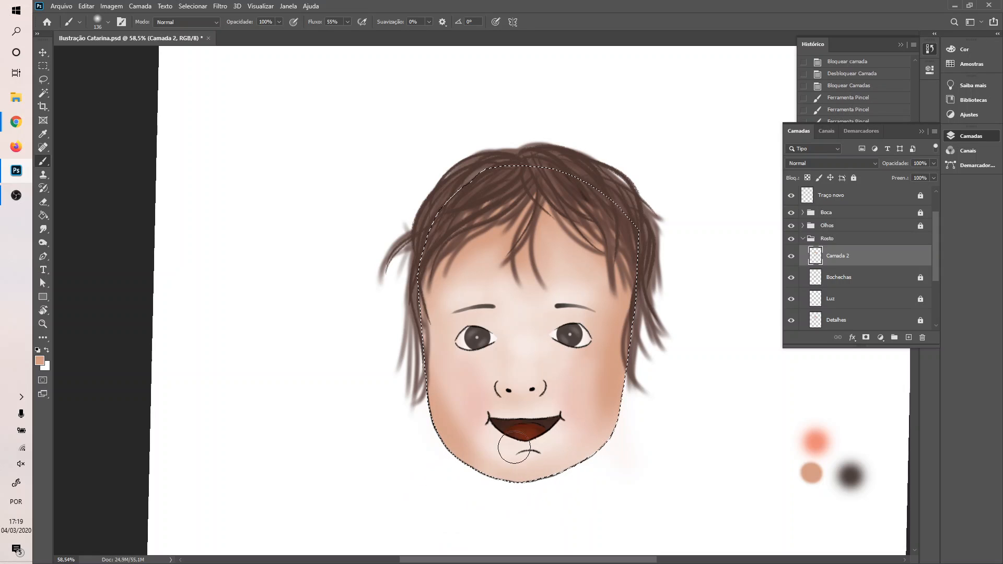
# - Unlock the Traço novo layer and move the lassoed chin crease line slightly left so it sits centred under the mouth
pyautogui.click(818, 197)
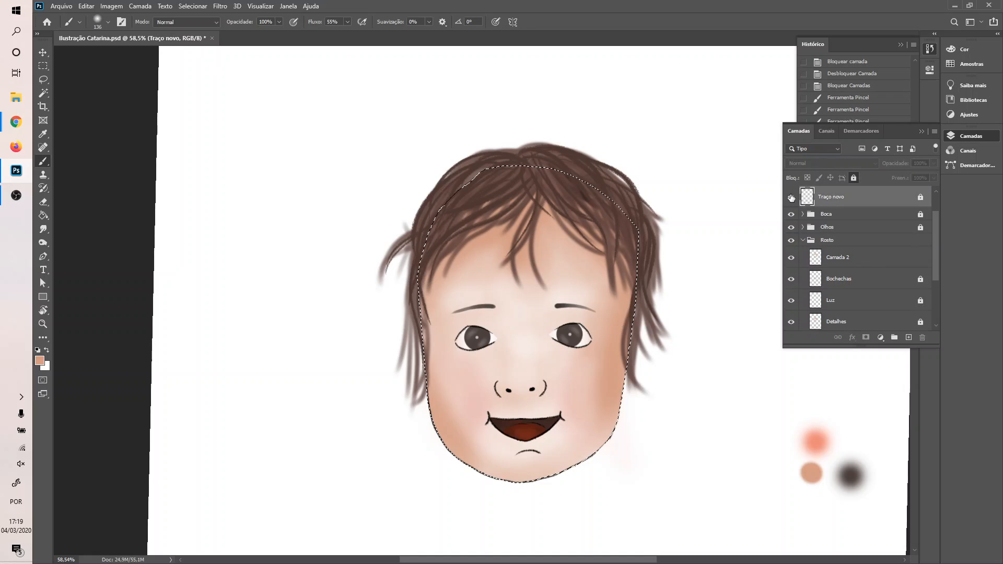
pyautogui.click(919, 199)
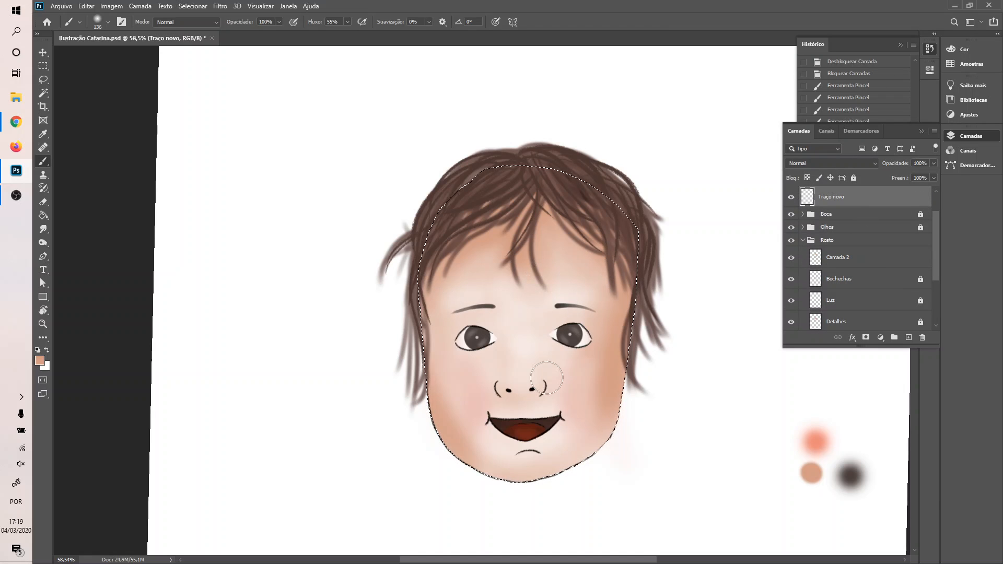
pyautogui.scroll(6, 512, 477)
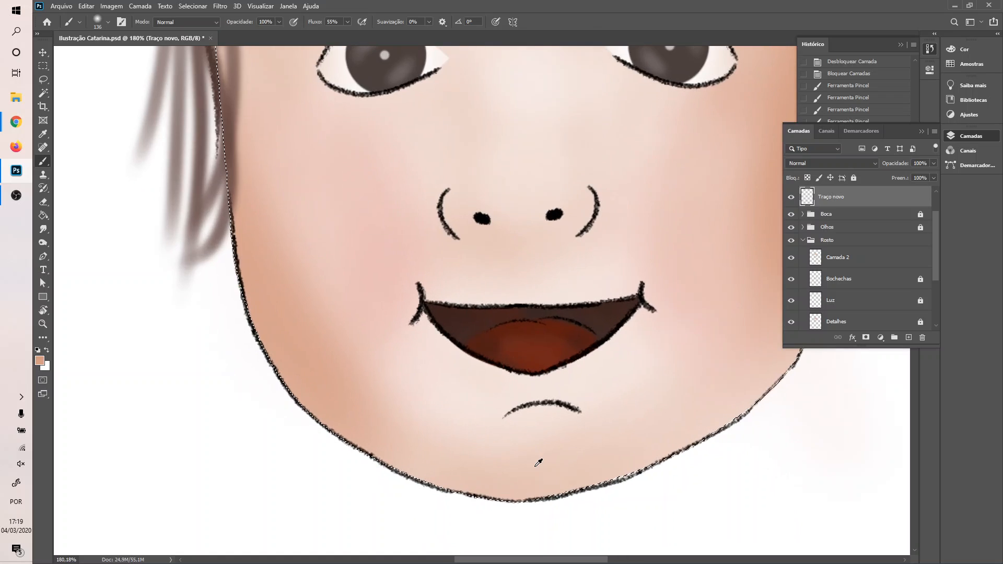
pyautogui.click(44, 80)
pyautogui.moveTo(512, 385)
pyautogui.mouseDown()
pyautogui.moveTo(497, 398)
pyautogui.moveTo(522, 393)
pyautogui.mouseUp()
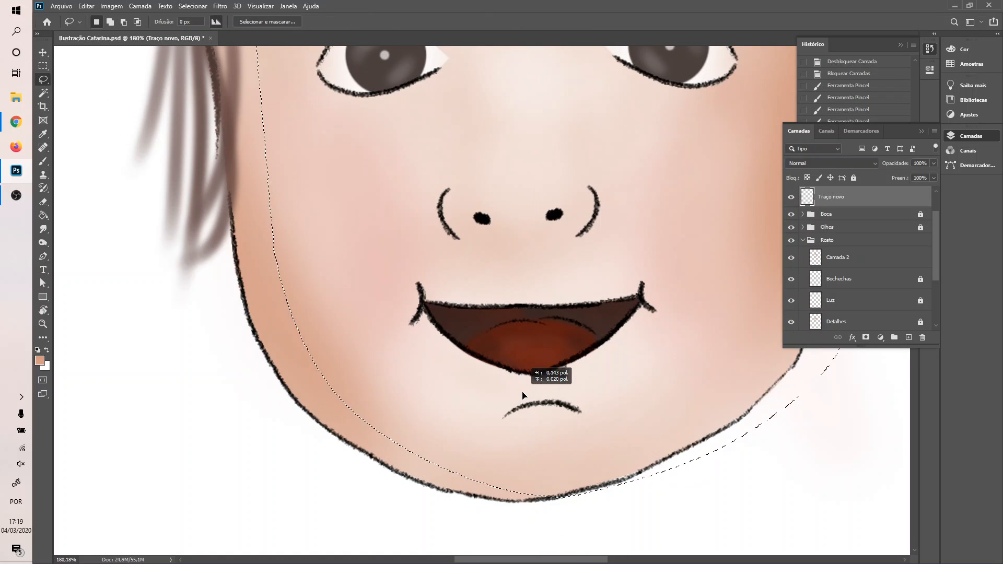
pyautogui.click(522, 393)
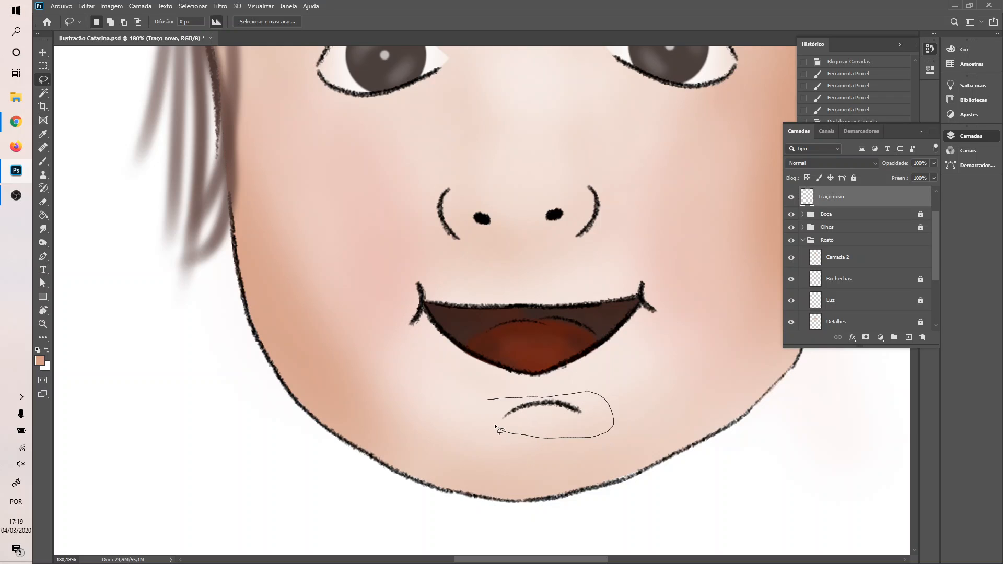
pyautogui.moveTo(494, 423)
pyautogui.mouseDown()
pyautogui.moveTo(485, 400)
pyautogui.moveTo(520, 401)
pyautogui.moveTo(524, 412)
pyautogui.mouseUp()
pyautogui.press('v')
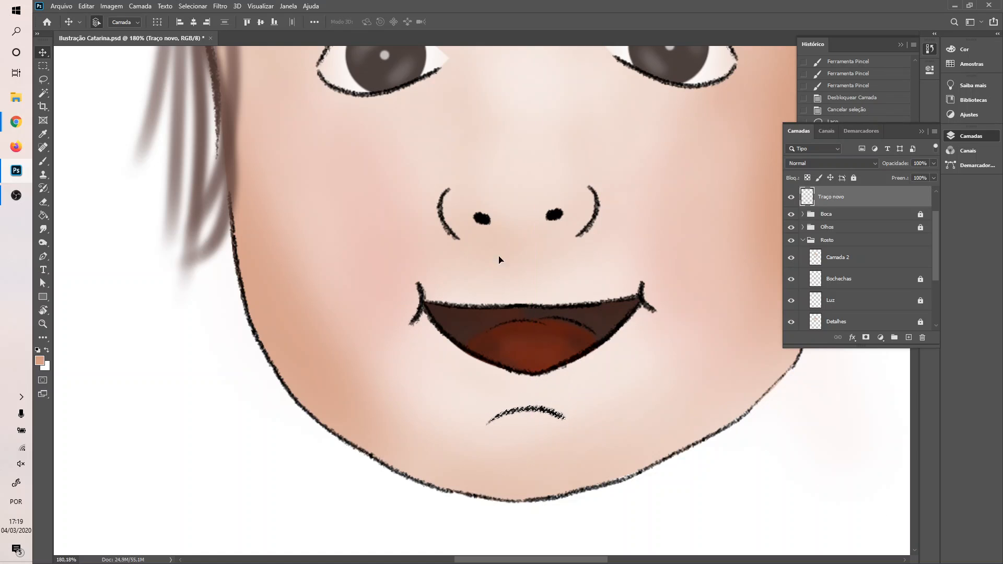
# - Load the Rosto path as a selection again and fully lock the Traço novo layer
pyautogui.click(861, 130)
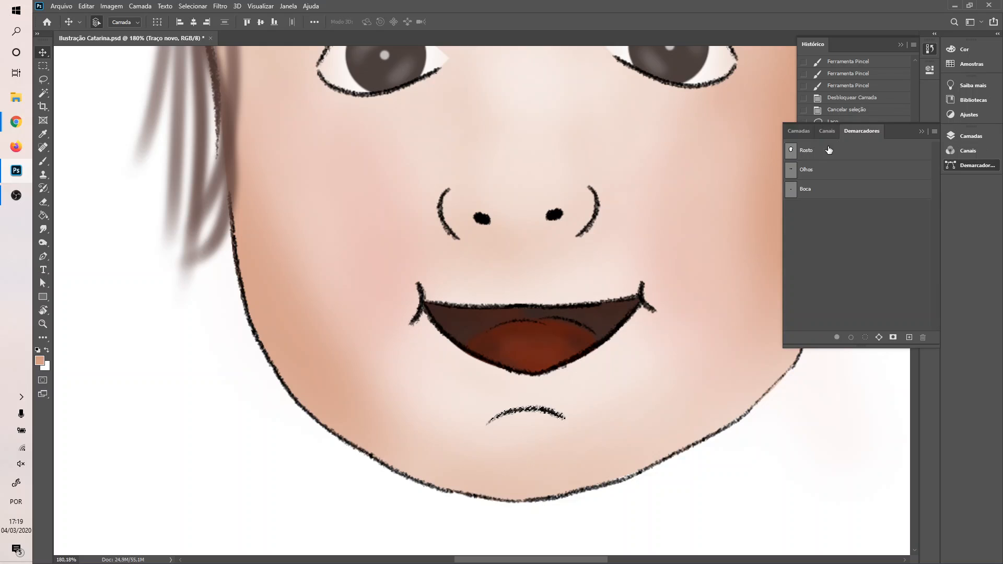
pyautogui.keyDown('ctrl'); pyautogui.click(791, 151); pyautogui.keyUp('ctrl')
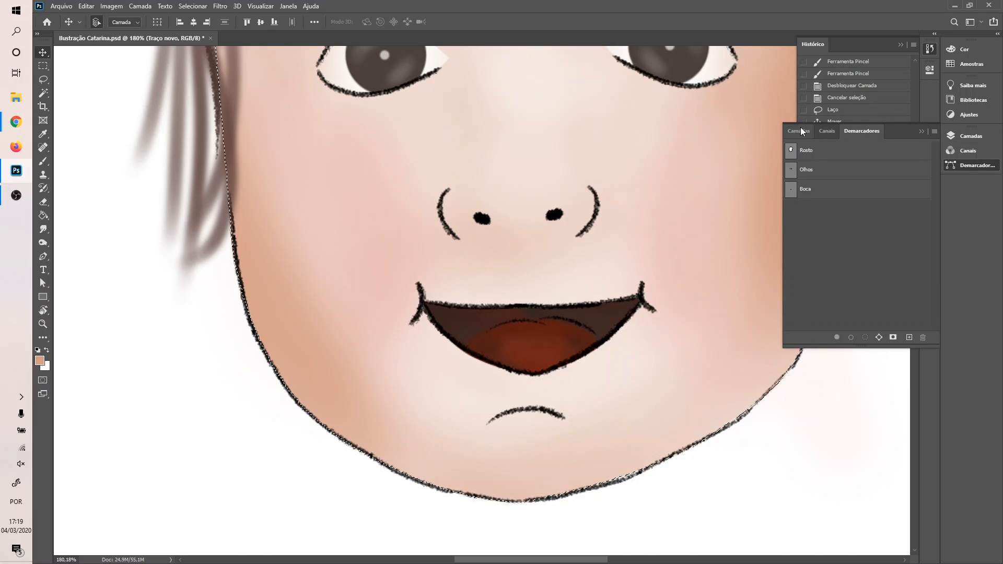
pyautogui.click(799, 130)
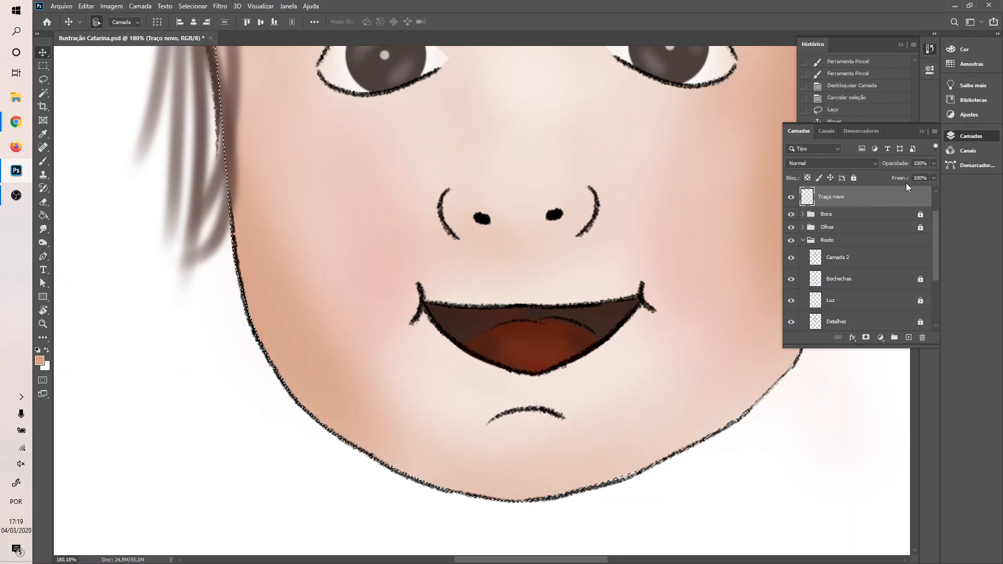
pyautogui.click(853, 178)
# - Sample the coral swatch and brush a soft blush over both cheeks on Camada 2
pyautogui.click(869, 266)
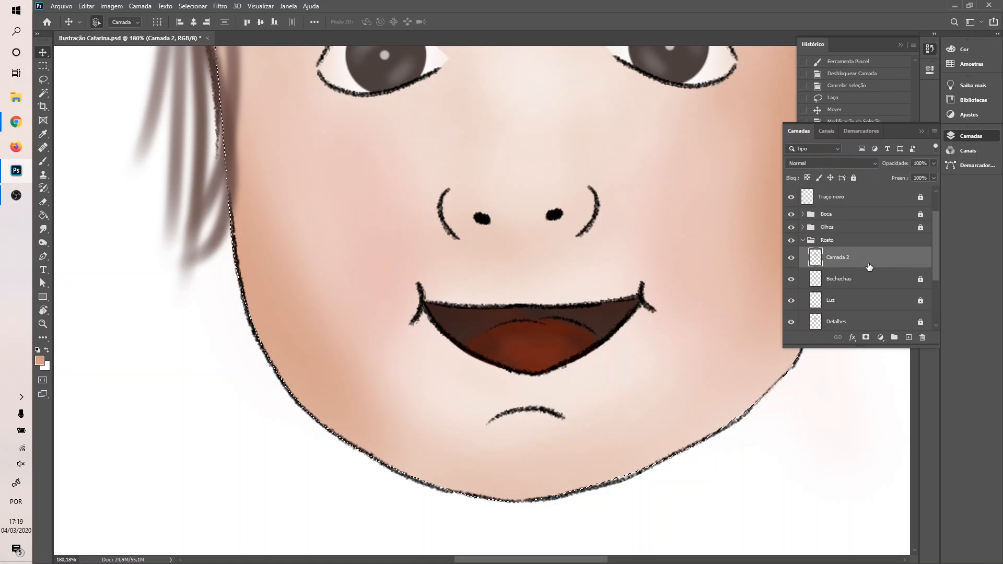
pyautogui.scroll(-5, 470, 219)
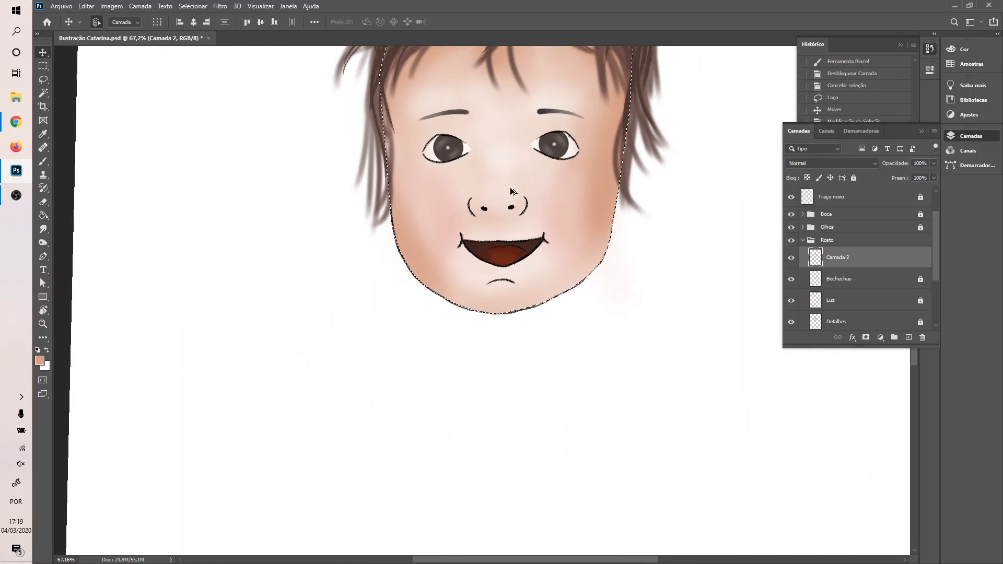
pyautogui.scroll(6, 628, 148)
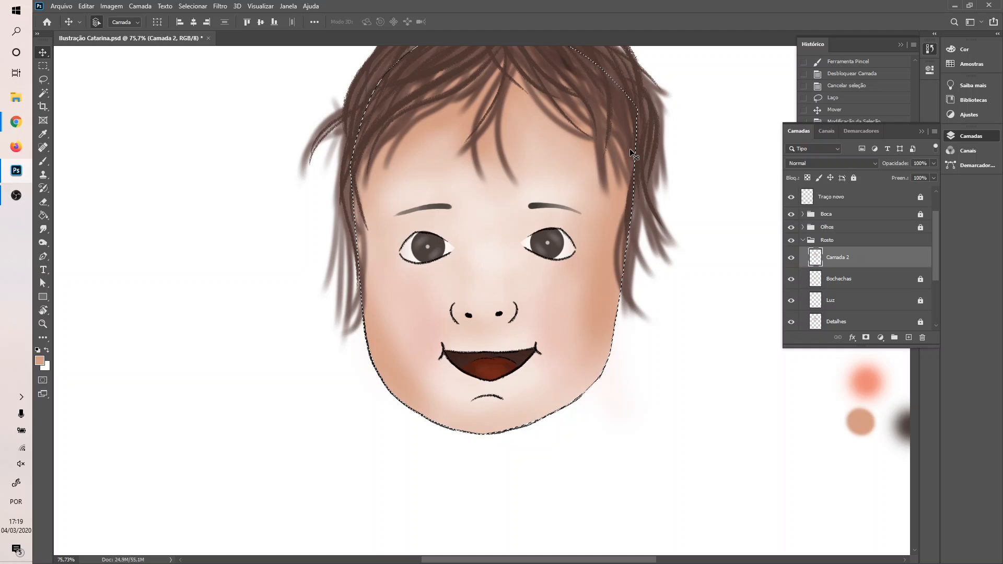
pyautogui.press('b')
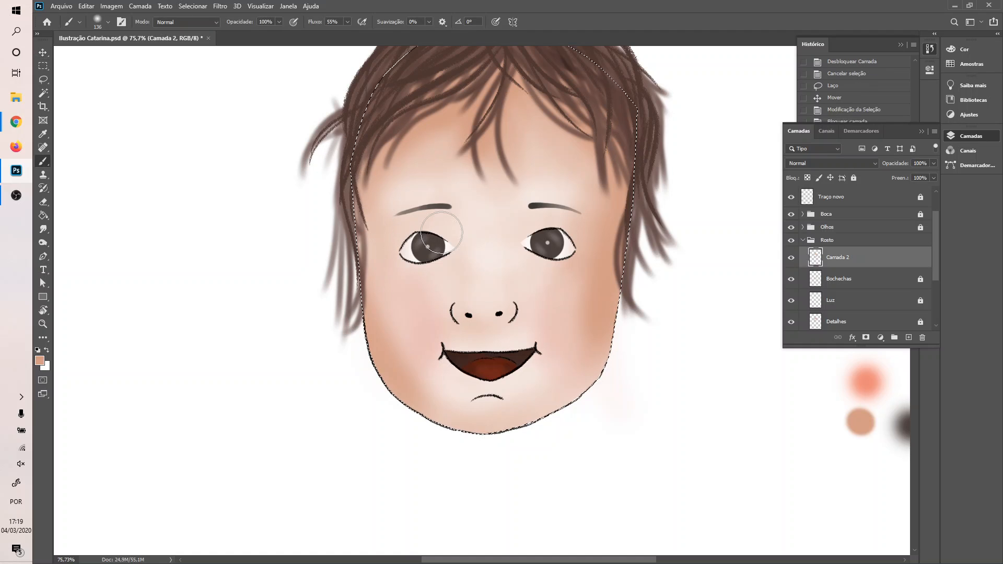
pyautogui.press('i')
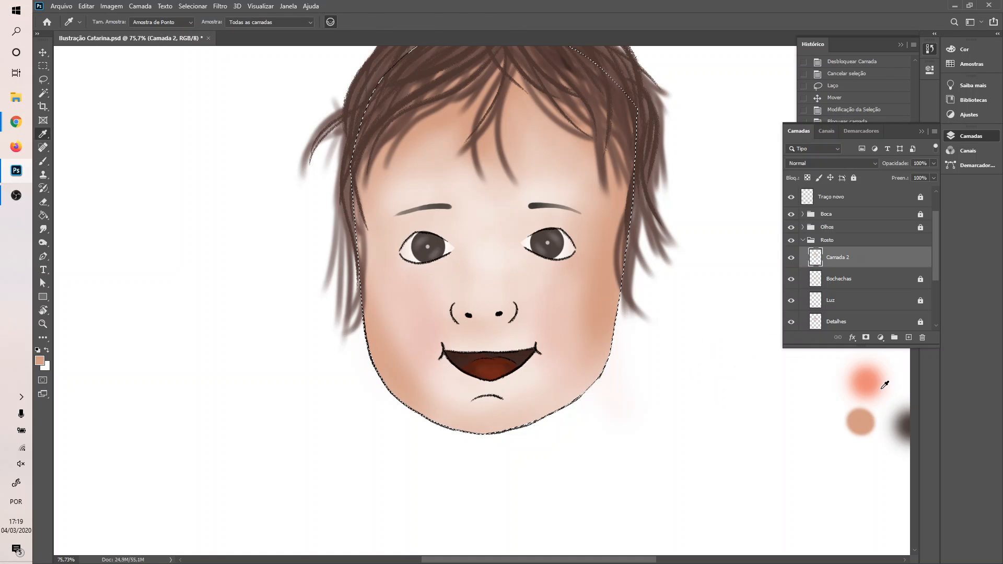
pyautogui.click(877, 383)
pyautogui.press('b')
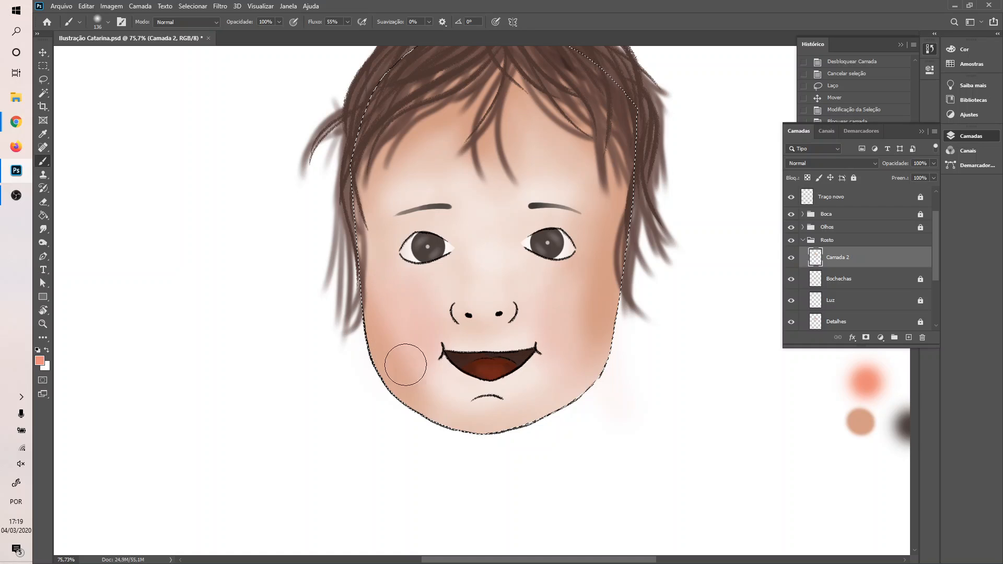
pyautogui.moveTo(405, 365)
pyautogui.mouseDown()
pyautogui.moveTo(397, 285)
pyautogui.moveTo(418, 305)
pyautogui.moveTo(406, 294)
pyautogui.moveTo(407, 380)
pyautogui.mouseUp()
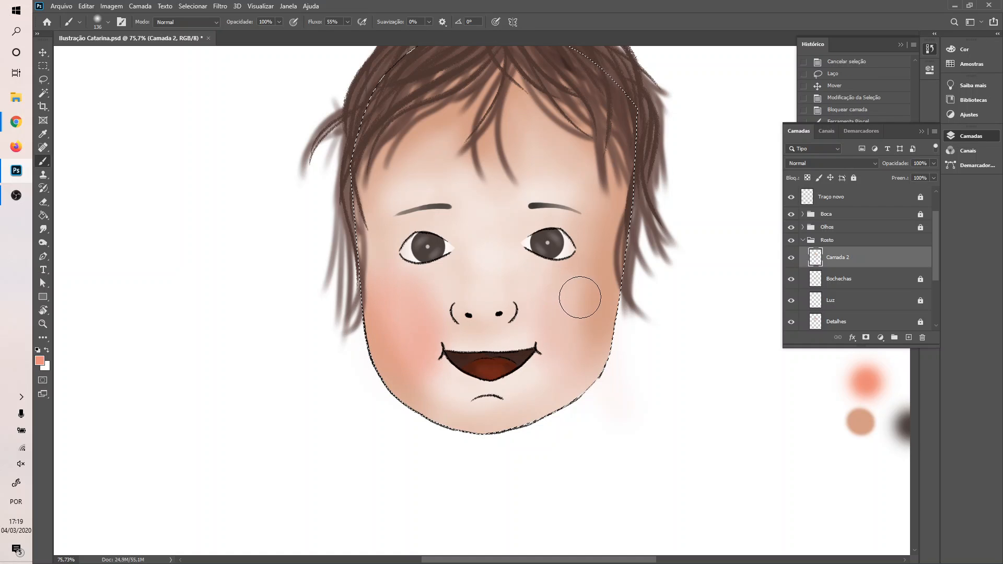
pyautogui.moveTo(579, 298)
pyautogui.mouseDown()
pyautogui.moveTo(532, 322)
pyautogui.moveTo(563, 356)
pyautogui.moveTo(562, 293)
pyautogui.mouseUp()
pyautogui.moveTo(416, 350)
pyautogui.mouseDown()
pyautogui.moveTo(428, 384)
pyautogui.moveTo(408, 354)
pyautogui.mouseUp()
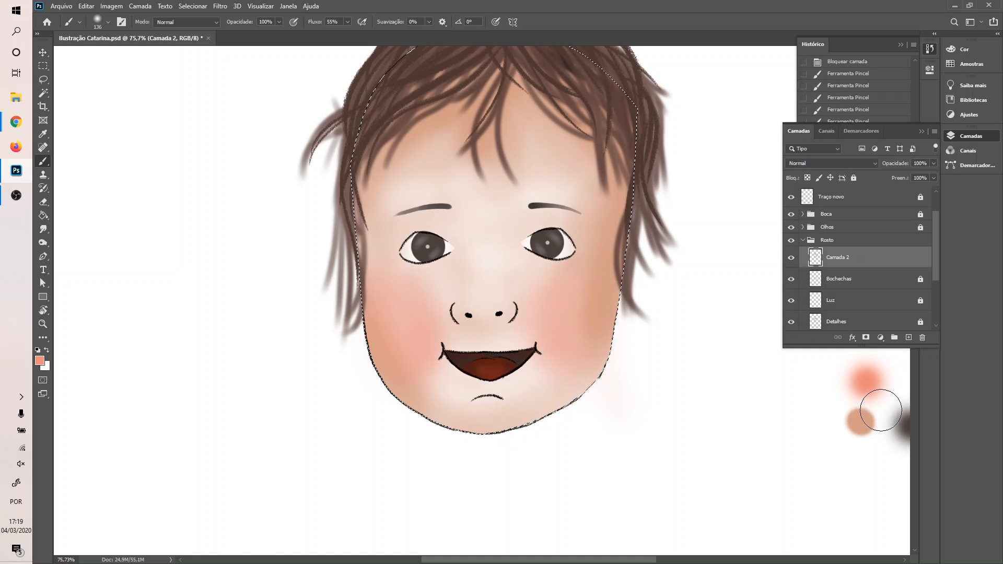
# - Deepen the blush on the cheek at the right of the portrait with the sampled coral colour
pyautogui.keyDown('alt'); pyautogui.click(865, 418); pyautogui.keyUp('alt')
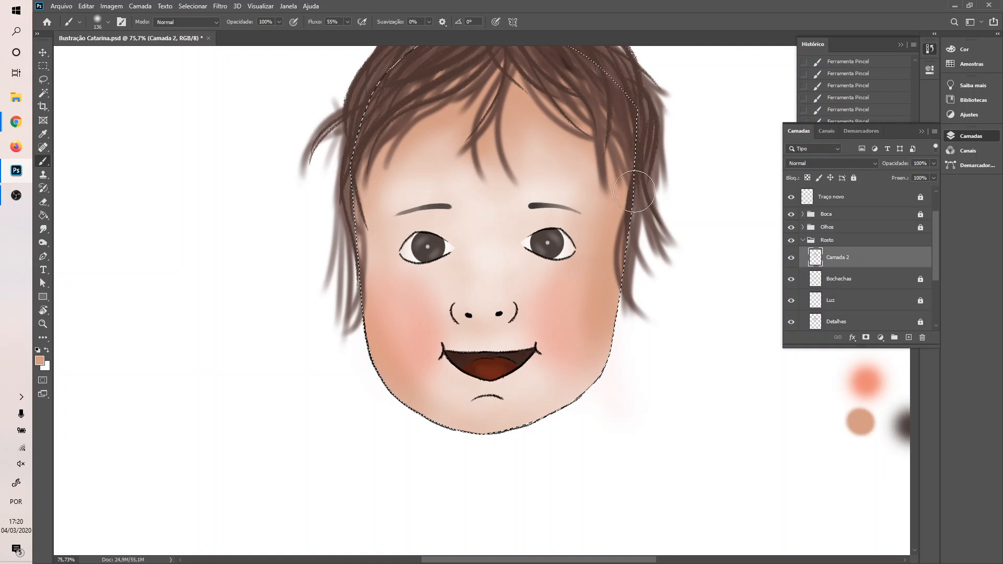
pyautogui.keyDown('alt'); pyautogui.click(870, 382); pyautogui.keyUp('alt')
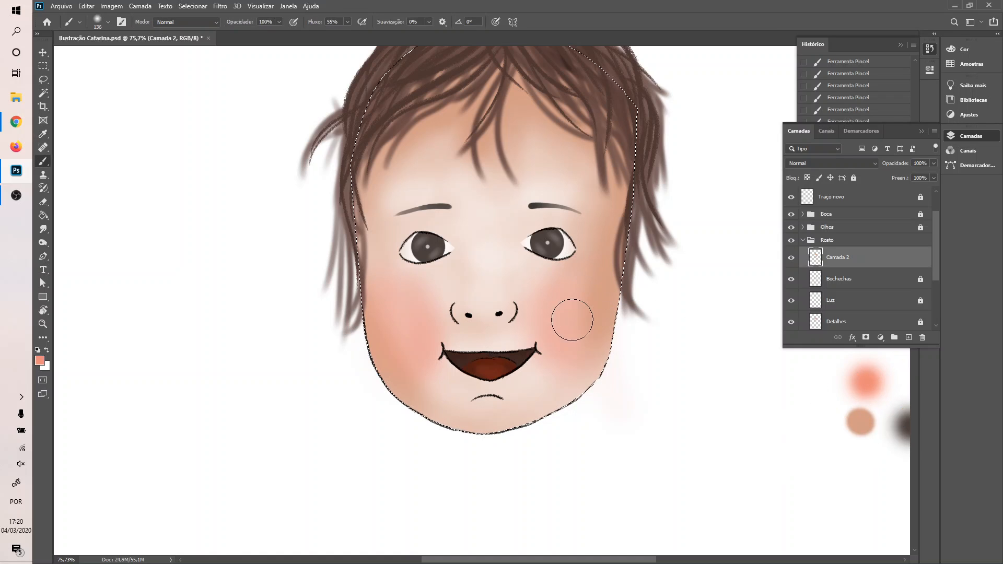
pyautogui.moveTo(572, 319)
pyautogui.mouseDown()
pyautogui.moveTo(579, 297)
pyautogui.moveTo(604, 355)
pyautogui.mouseUp()
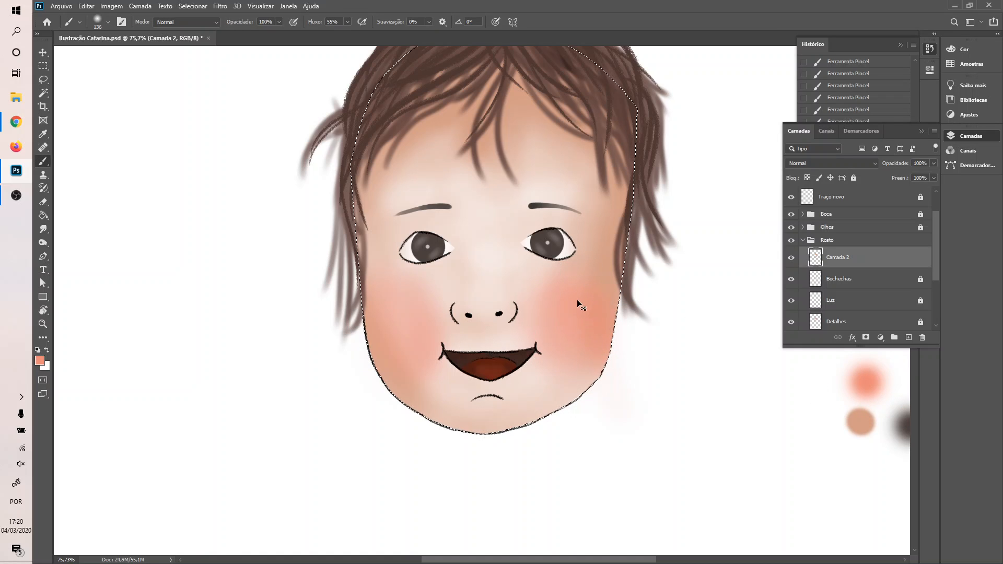
pyautogui.moveTo(569, 293)
pyautogui.mouseDown()
pyautogui.moveTo(592, 361)
pyautogui.moveTo(577, 349)
pyautogui.moveTo(573, 311)
pyautogui.moveTo(606, 374)
pyautogui.moveTo(642, 371)
pyautogui.mouseUp()
# - Sample the tan swatch with coral kept as background colour and deepen the forehead shading beneath the fringe
pyautogui.press('x')
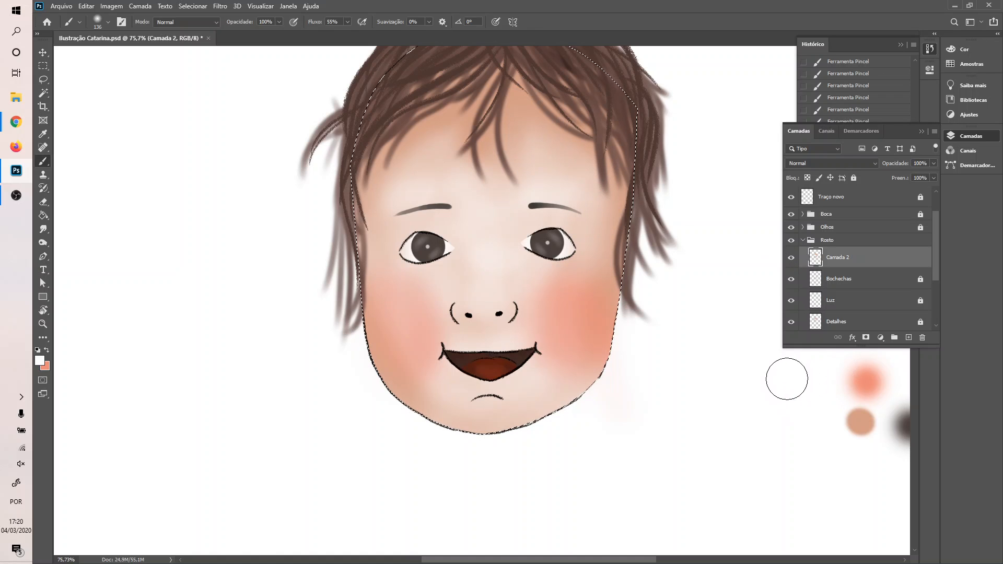
pyautogui.keyDown('alt'); pyautogui.click(858, 419); pyautogui.keyUp('alt')
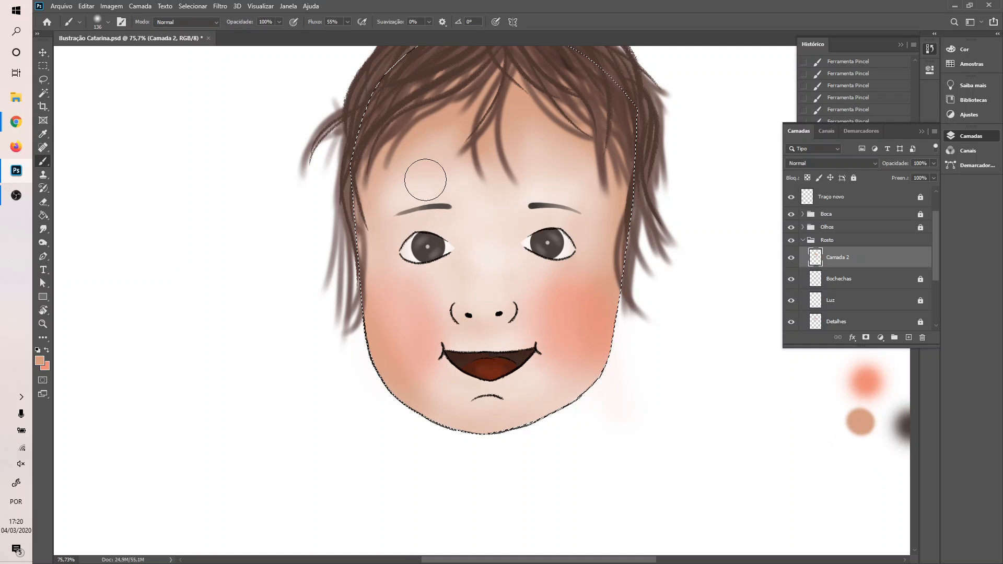
pyautogui.moveTo(523, 109)
pyautogui.mouseDown()
pyautogui.moveTo(561, 101)
pyautogui.moveTo(576, 138)
pyautogui.moveTo(515, 133)
pyautogui.moveTo(491, 98)
pyautogui.moveTo(442, 91)
pyautogui.mouseUp()
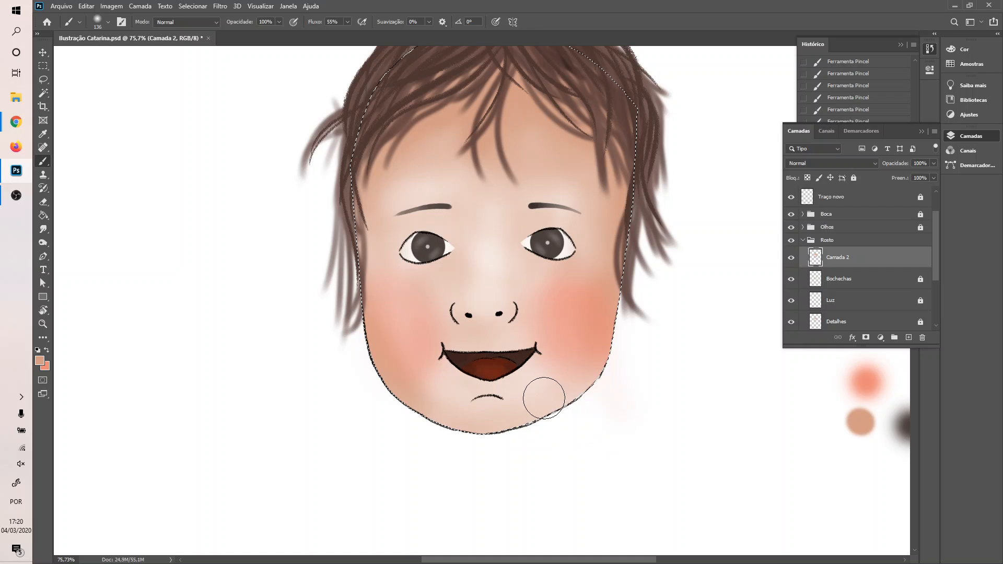
# - Sample white from the canvas as foreground colour, keeping tan as background, and clear the face selection
pyautogui.click(46, 368)
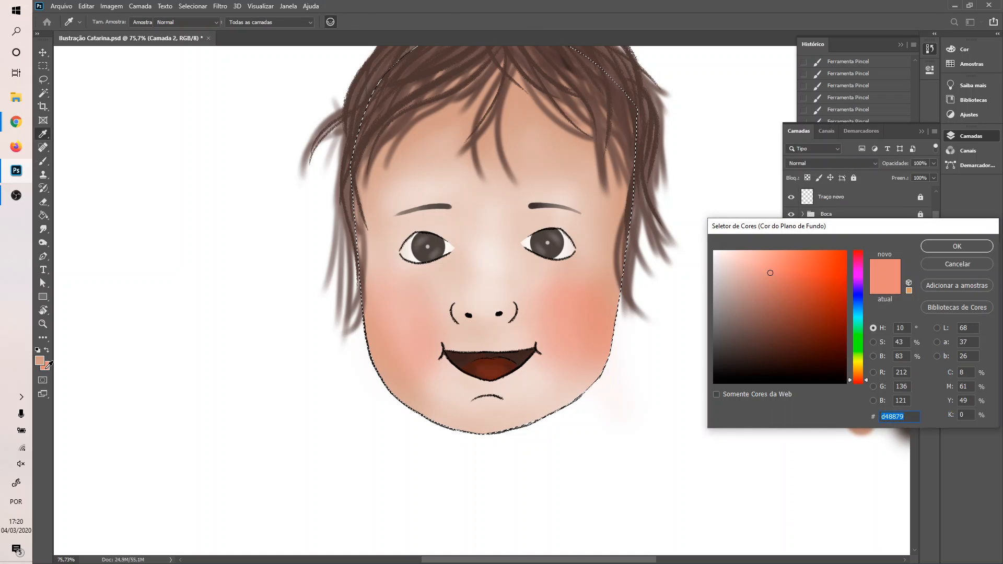
pyautogui.press('Escape')
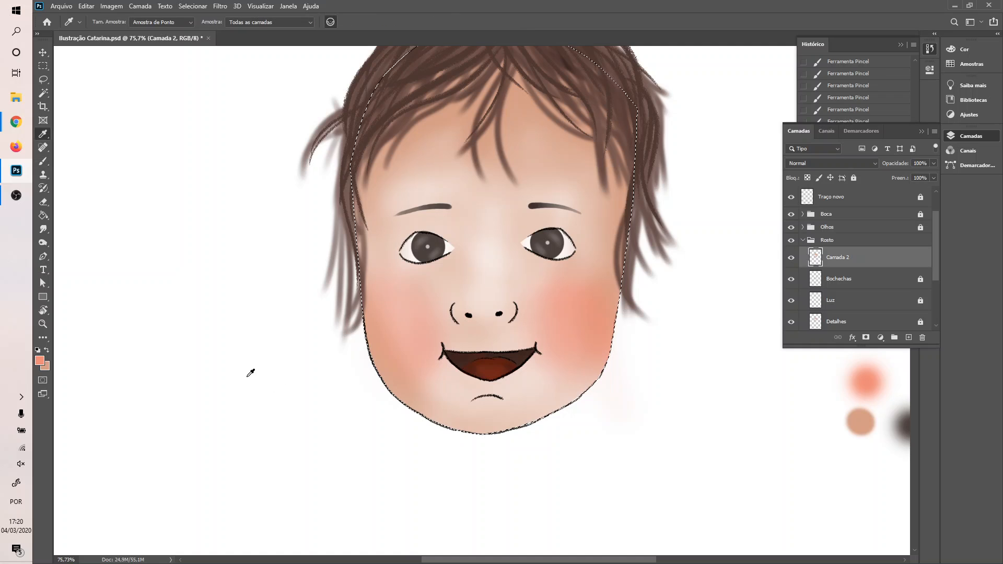
pyautogui.keyDown('alt'); pyautogui.click(248, 377); pyautogui.keyUp('alt')
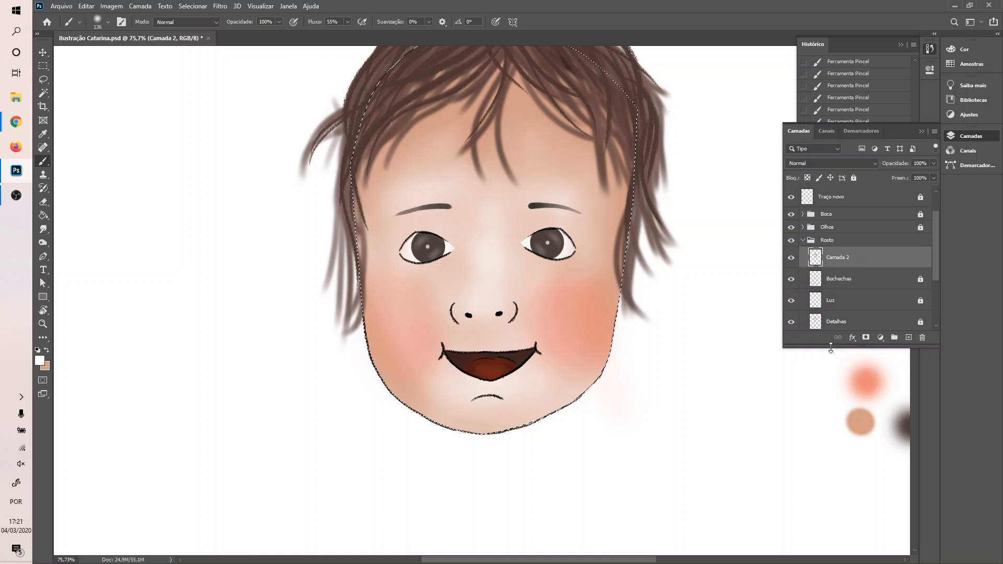
pyautogui.hotkey('ctrl', 'd')
pyautogui.scroll(-7, 646, 155)
pyautogui.scroll(3, 646, 155)
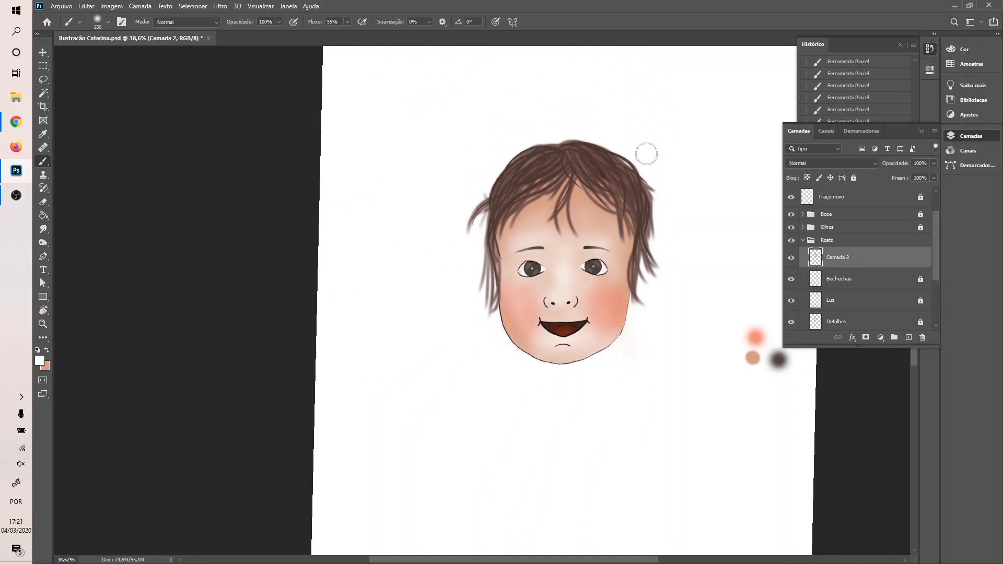
pyautogui.hscroll(2, 646, 155)
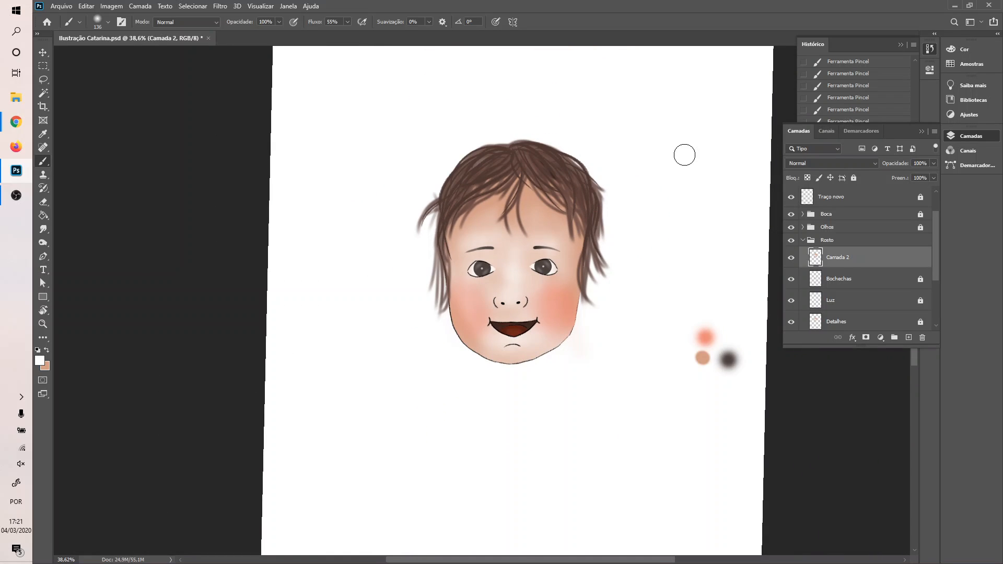
# - Collapse and fully lock the Rosto group, and lock and hide the Paleta layer
pyautogui.click(803, 240)
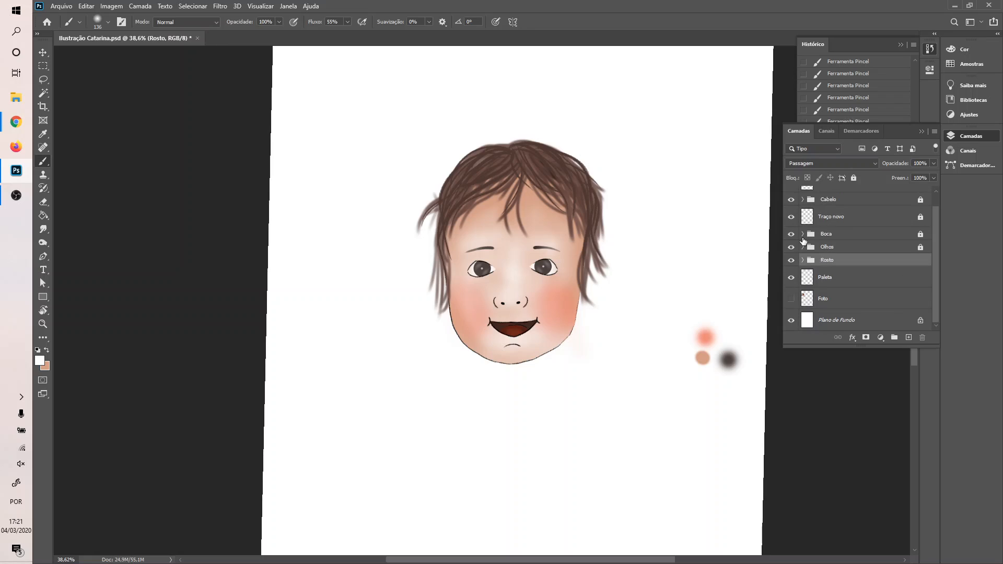
pyautogui.click(854, 178)
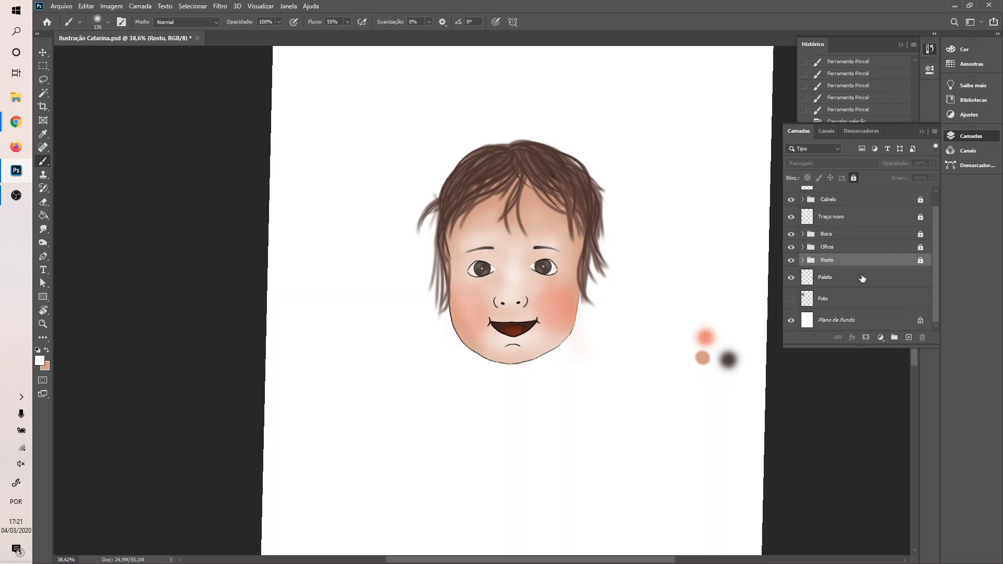
pyautogui.click(862, 278)
pyautogui.click(853, 178)
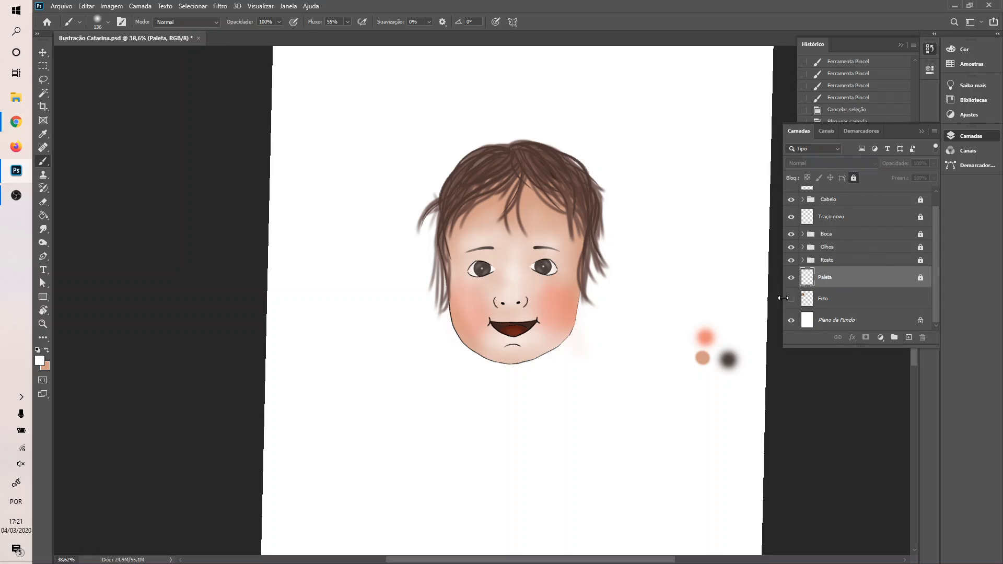
pyautogui.click(793, 277)
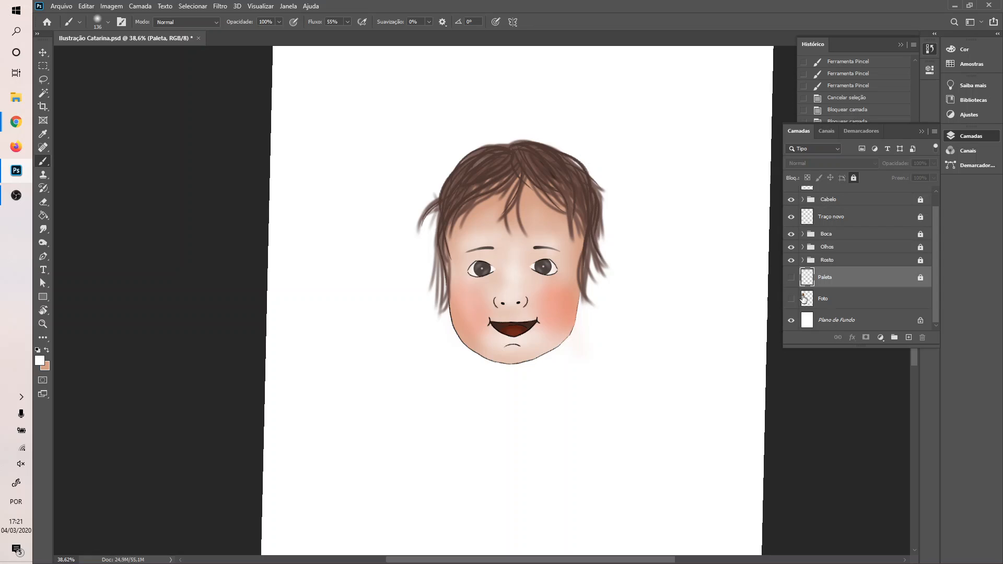
# - Add a new layer directly above Plano de Fundo and draw a large elliptical selection around the whole head
pyautogui.scroll(2, 600, 233)
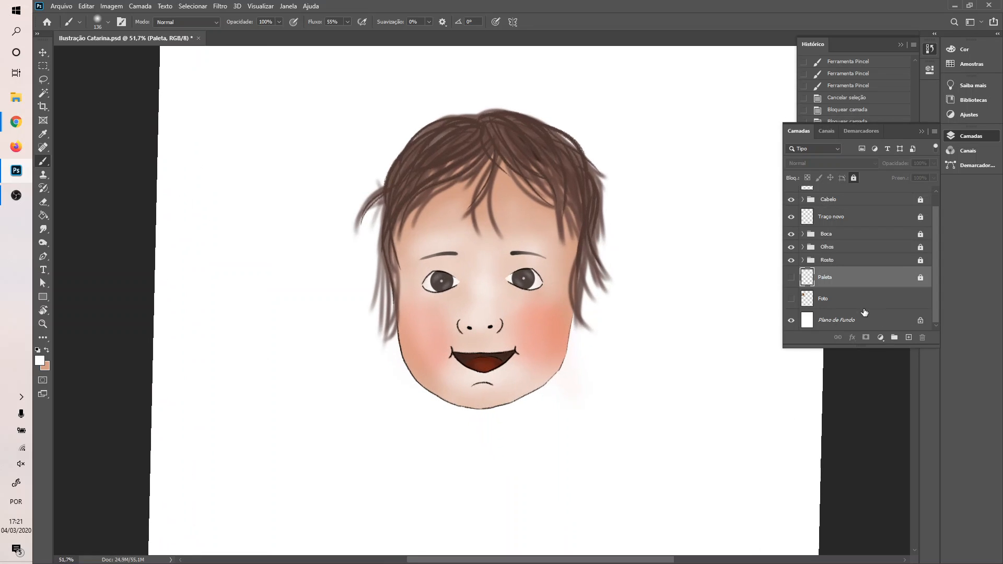
pyautogui.click(854, 320)
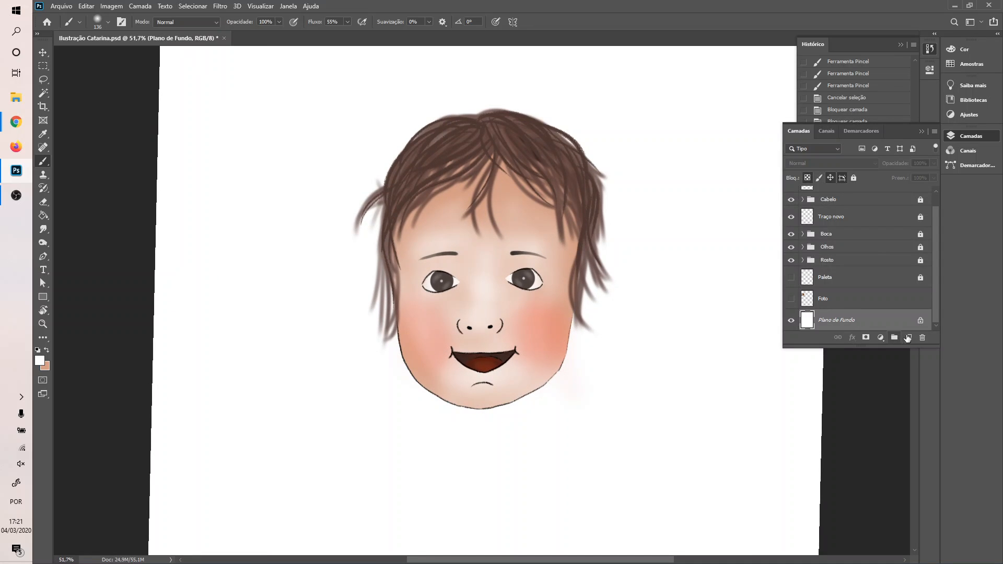
pyautogui.click(908, 337)
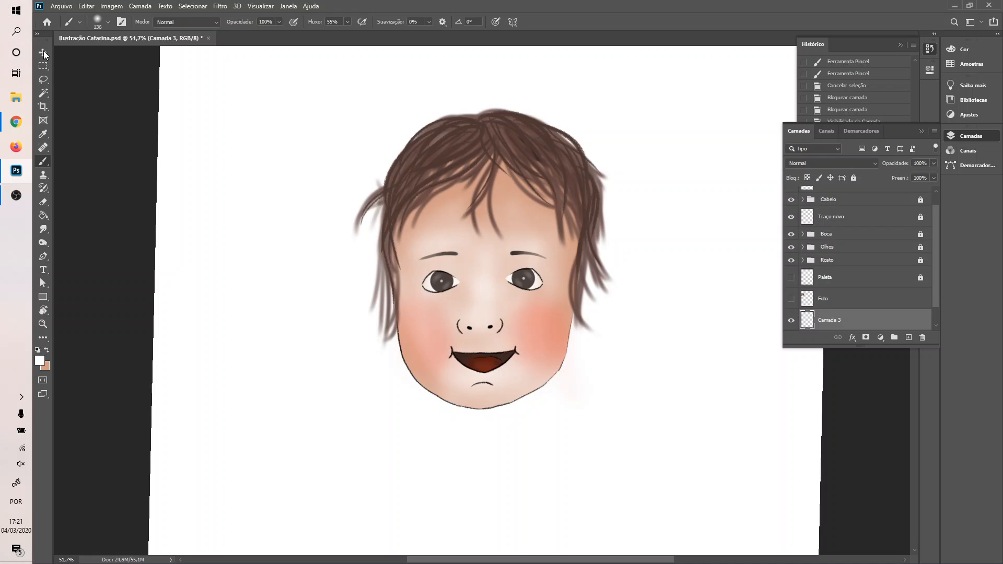
pyautogui.click(43, 66)
pyautogui.click(68, 76)
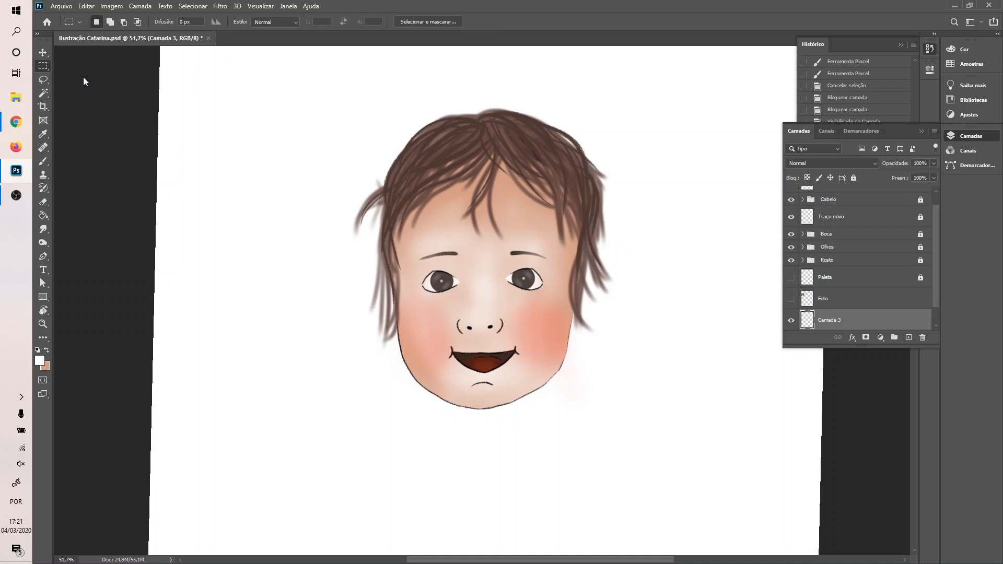
pyautogui.moveTo(237, 82); pyautogui.dragTo(678, 532)
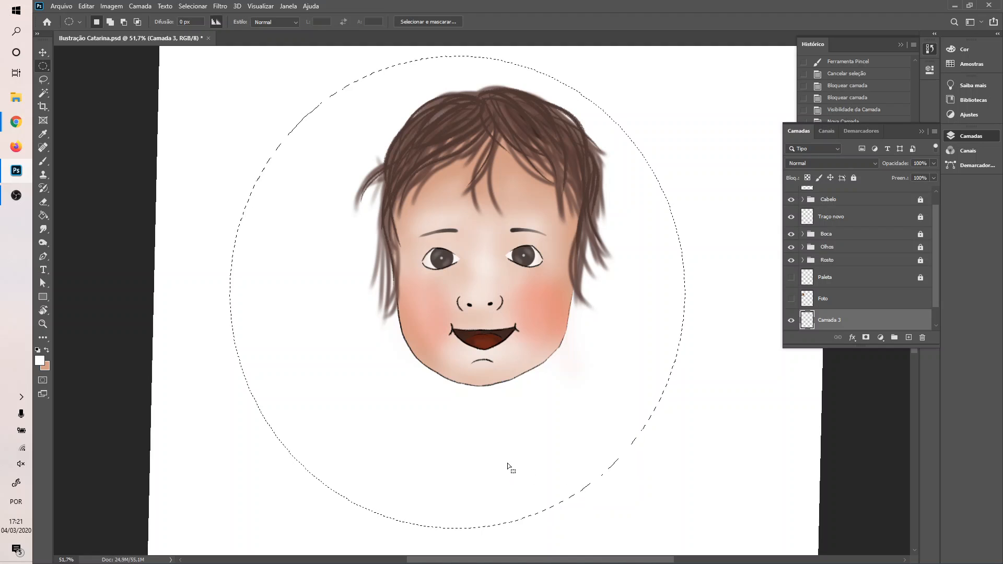
pyautogui.press('v')
pyautogui.click(480, 438)
pyautogui.click(503, 212)
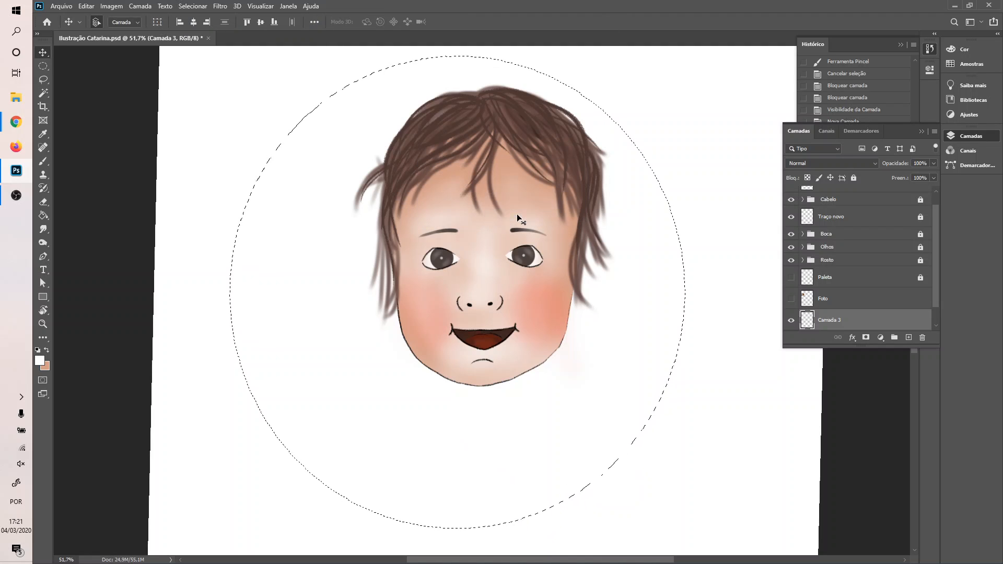
# - Set the foreground colour to yellow #e6cb33 and fill the elliptical selection on Camada 3 with the Paint Bucket
pyautogui.press('g')
pyautogui.click(39, 360)
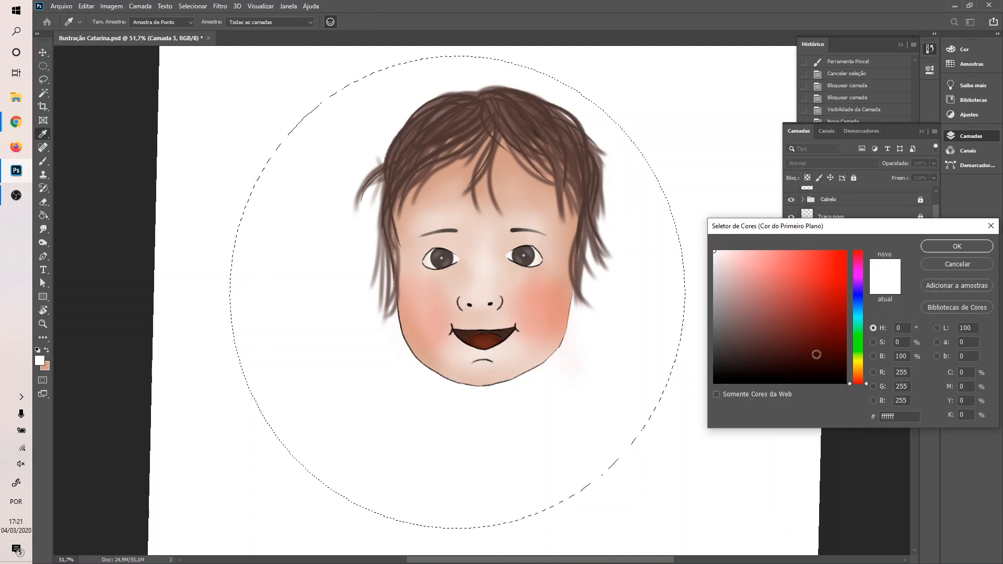
pyautogui.click(859, 362)
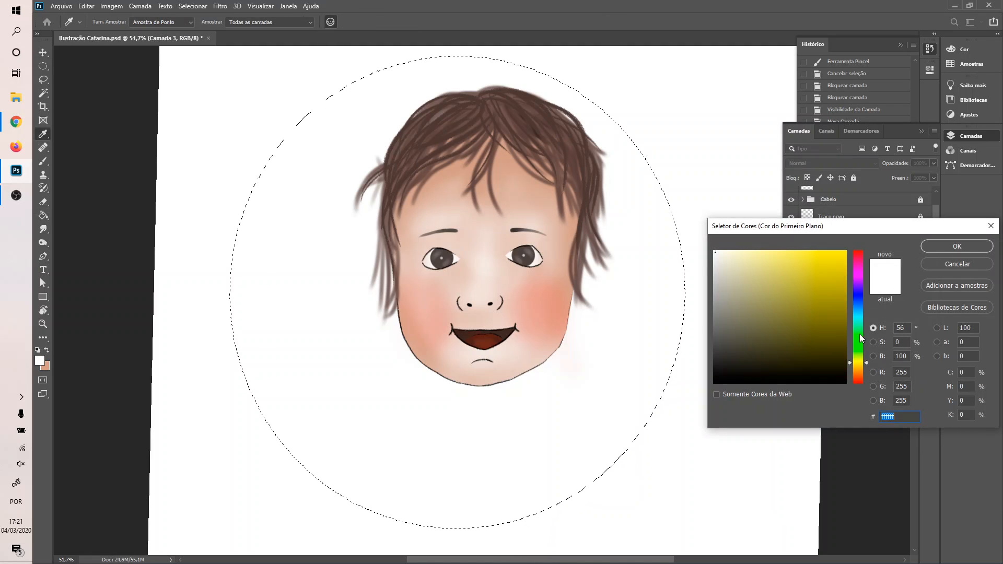
pyautogui.click(858, 364)
pyautogui.moveTo(842, 337); pyautogui.dragTo(815, 258)
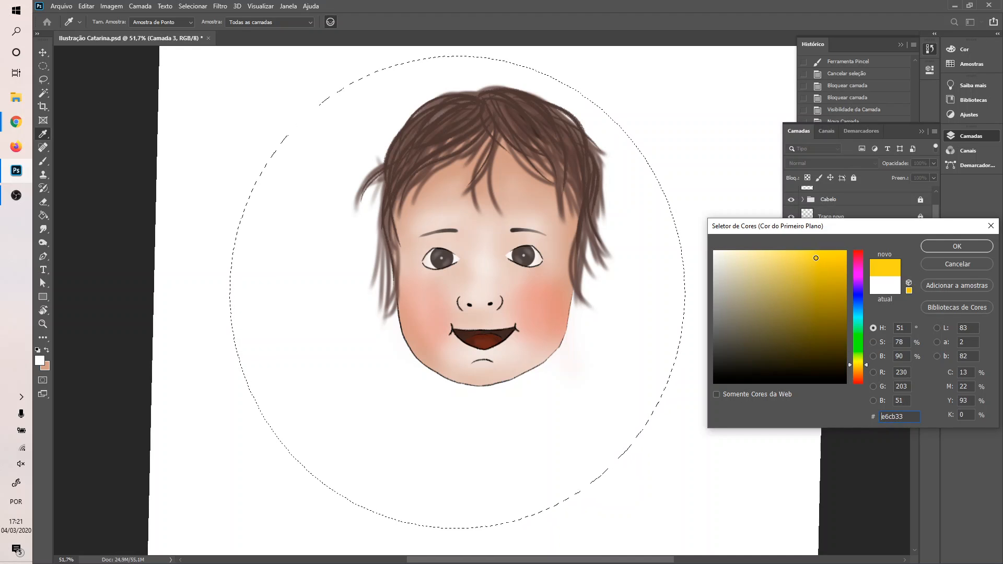
pyautogui.click(935, 247)
pyautogui.press('g')
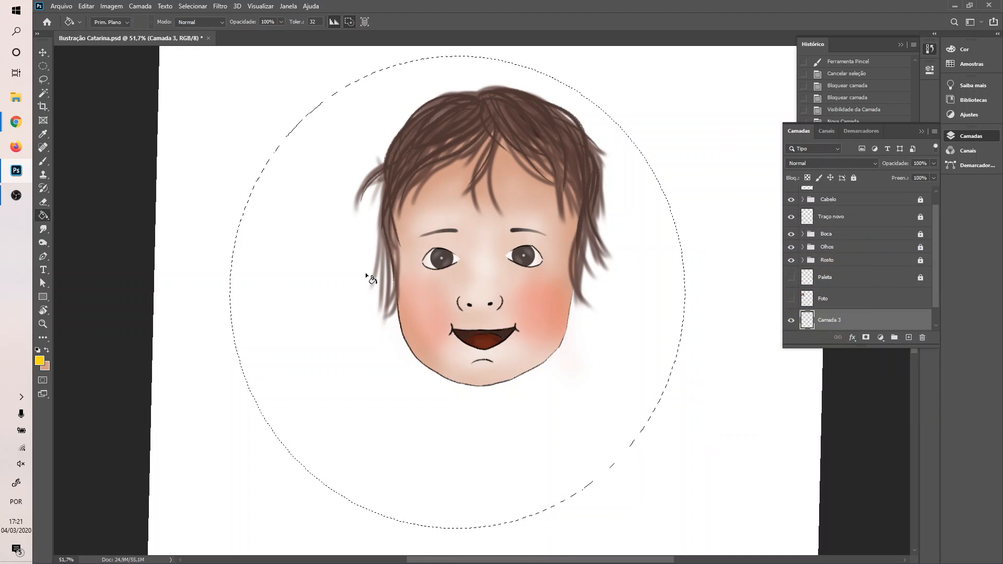
pyautogui.click(331, 269)
# - Move the yellow ellipse so that it sits centred behind the child's head
pyautogui.press('v')
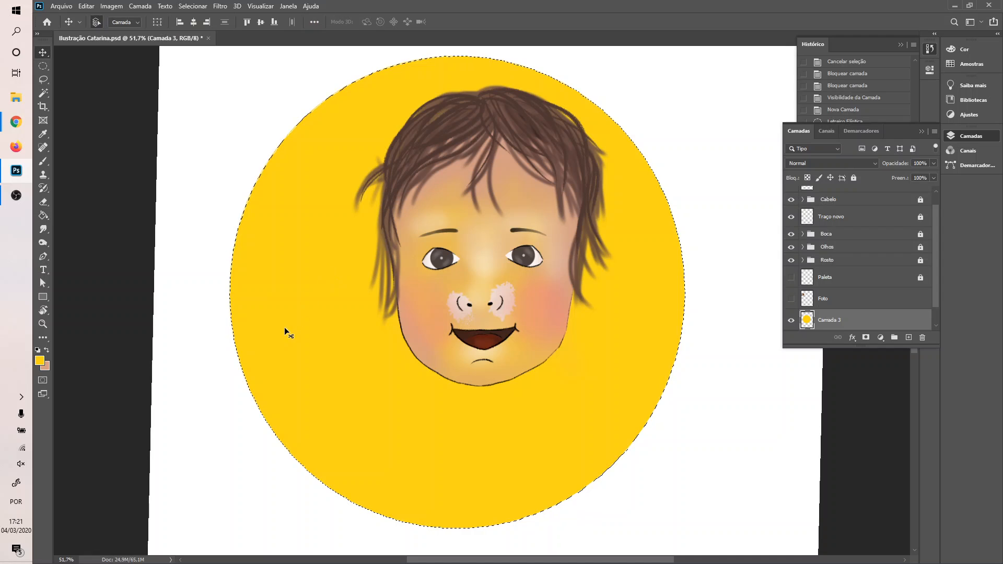
pyautogui.moveTo(329, 307)
pyautogui.mouseDown()
pyautogui.moveTo(346, 290)
pyautogui.moveTo(312, 318)
pyautogui.moveTo(311, 301)
pyautogui.mouseUp()
pyautogui.scroll(1, 487, 311)
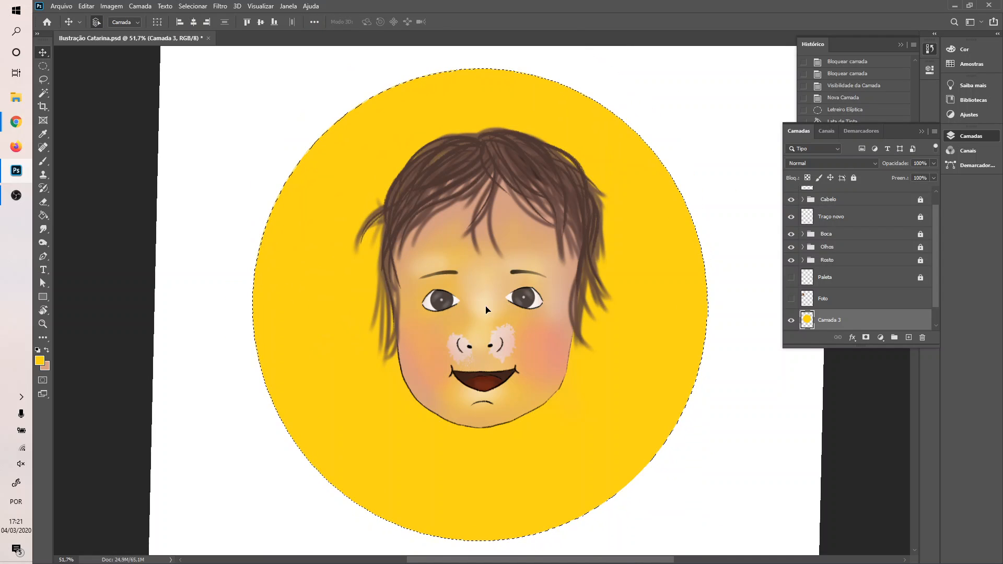
pyautogui.moveTo(578, 424); pyautogui.dragTo(586, 416)
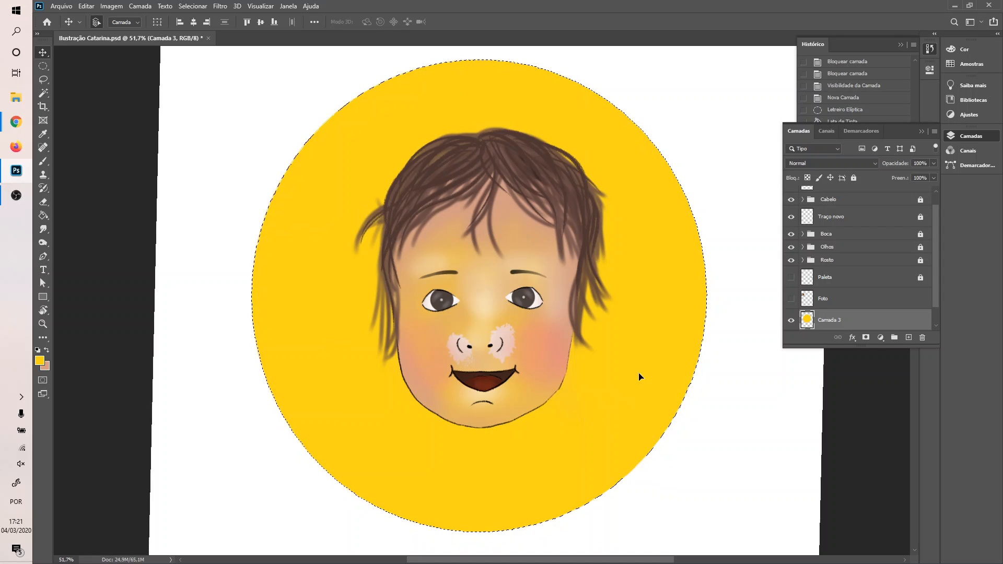
# - Load the Rosto path as a selection around the face while keeping Camada 3 active
pyautogui.click(860, 131)
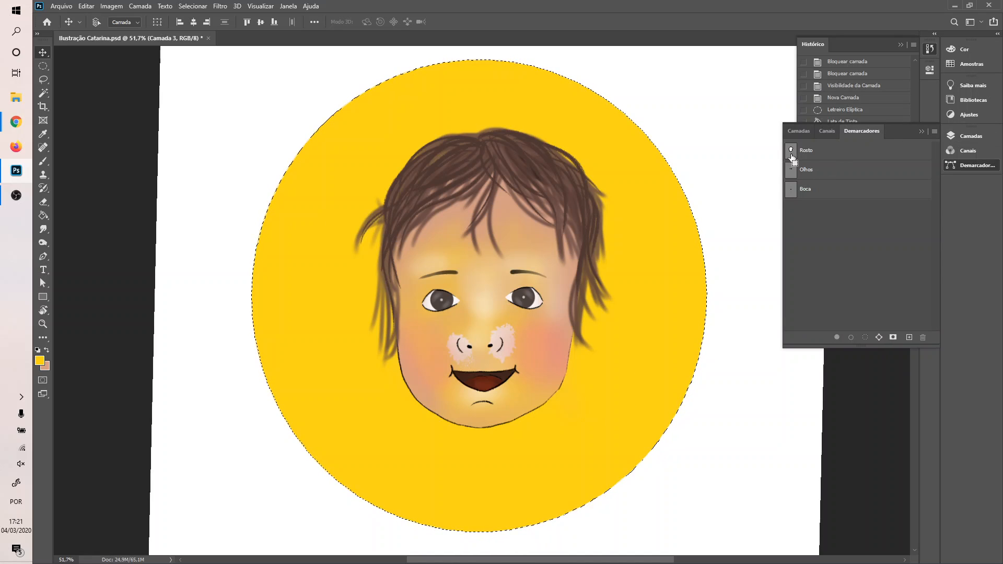
pyautogui.keyDown('ctrl'); pyautogui.click(790, 155); pyautogui.keyUp('ctrl')
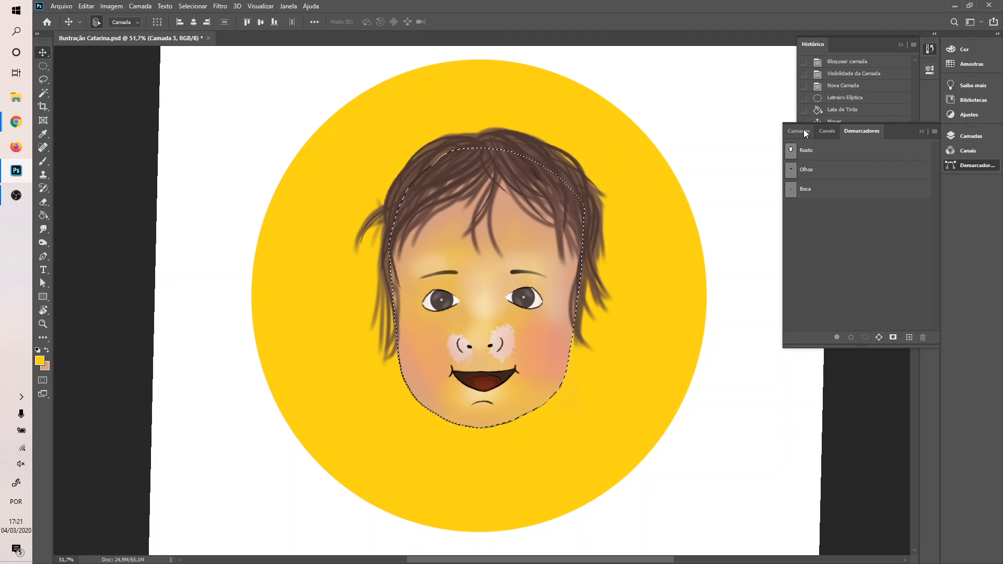
pyautogui.click(798, 131)
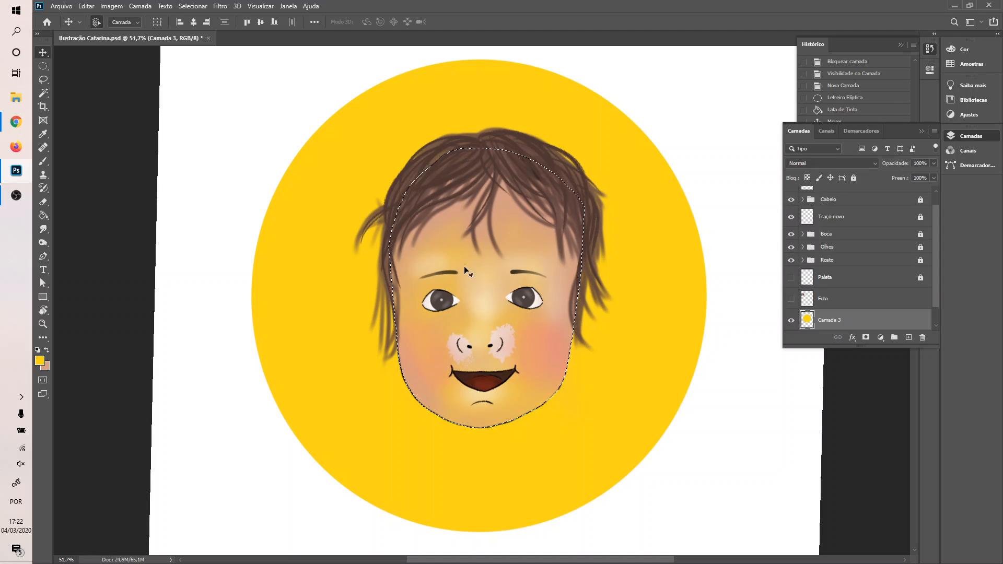
# - Fill the face selection on Camada 3 with white sampled from the canvas, and deselect
pyautogui.press('i')
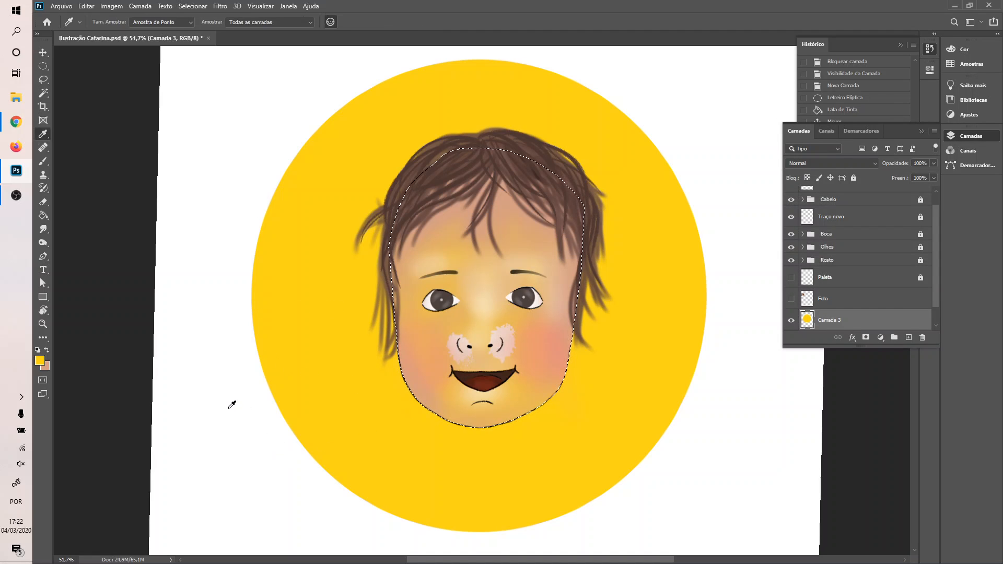
pyautogui.click(229, 408)
pyautogui.press('v')
pyautogui.press('g')
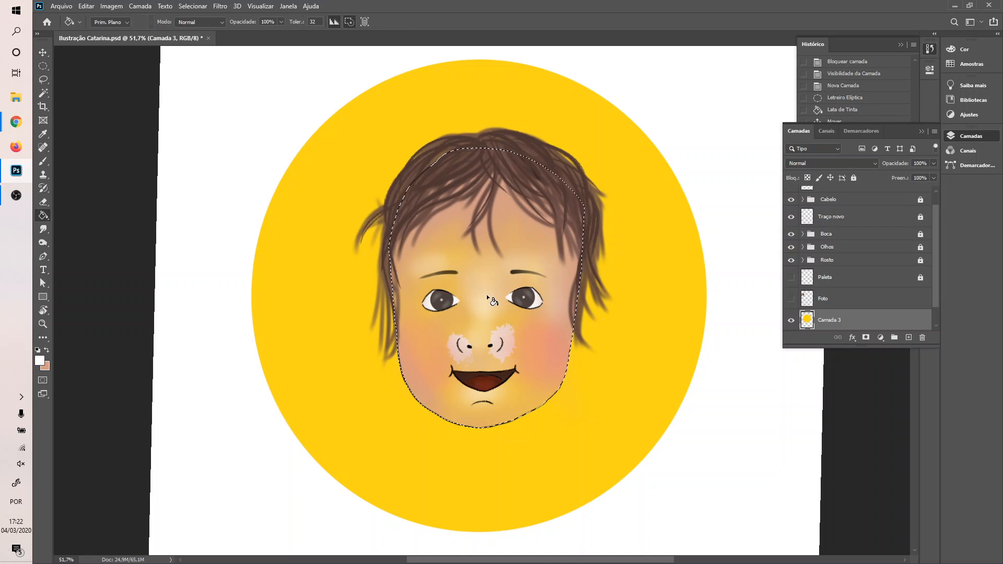
pyautogui.click(490, 299)
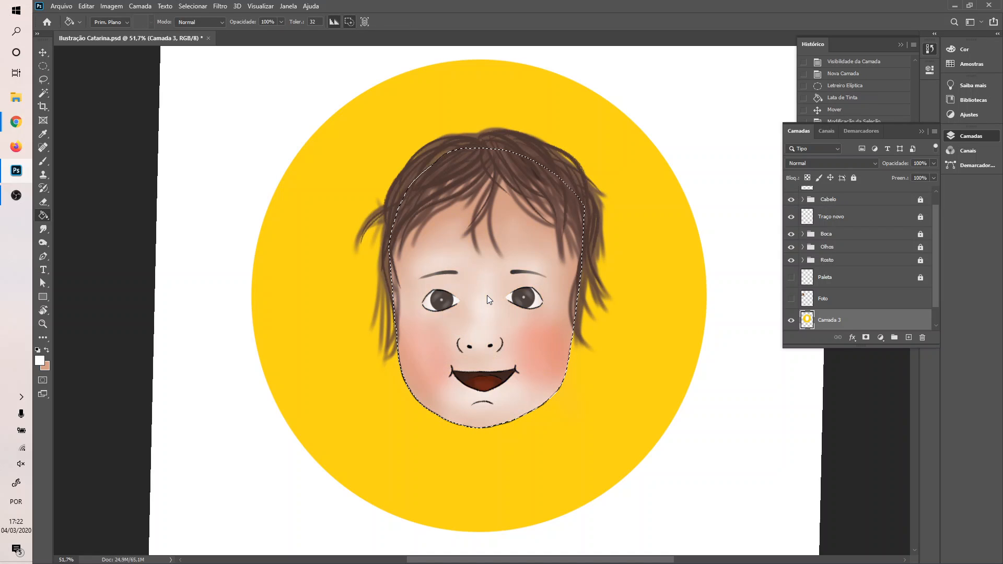
pyautogui.click(798, 132)
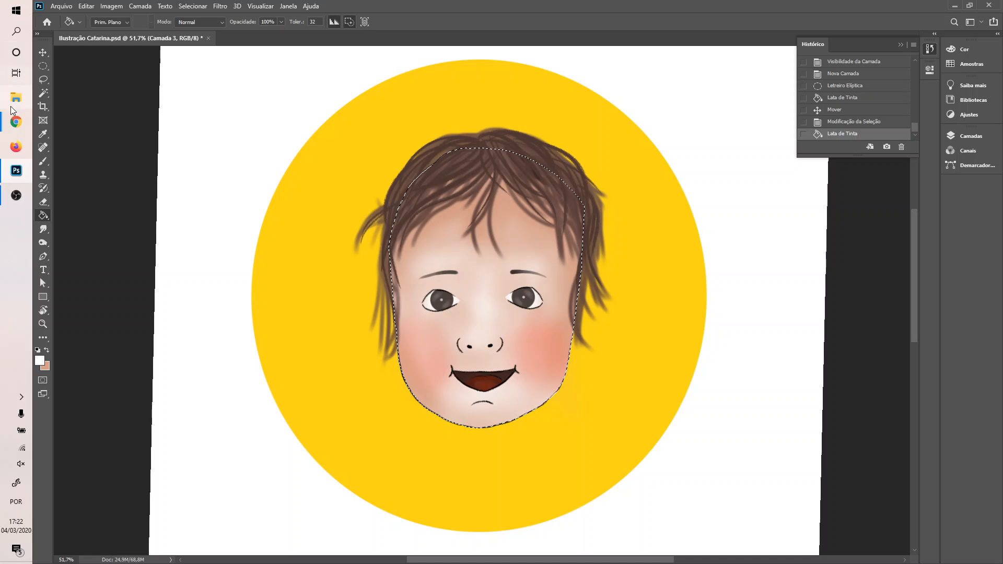
pyautogui.press('m')
pyautogui.hotkey('ctrl', 'd')
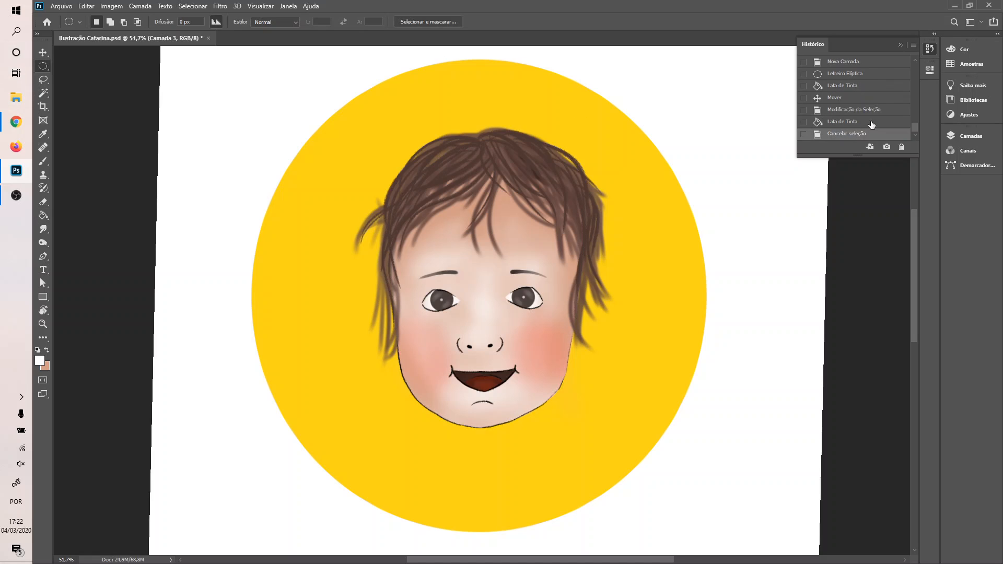
pyautogui.click(970, 135)
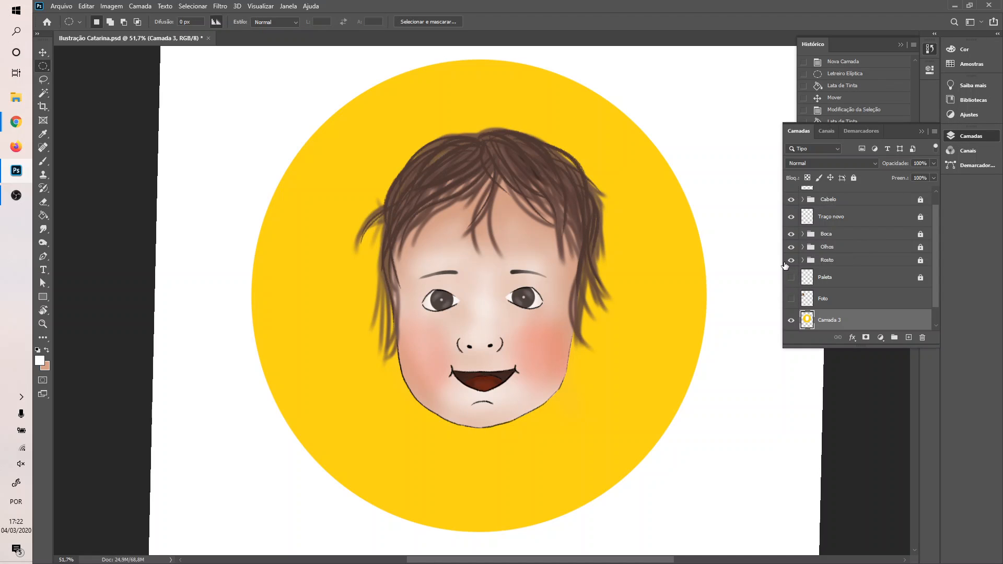
# - Expand the Rosto group and toggle its visibility off and on to examine the white base beneath the face shading
pyautogui.click(802, 260)
pyautogui.click(791, 261)
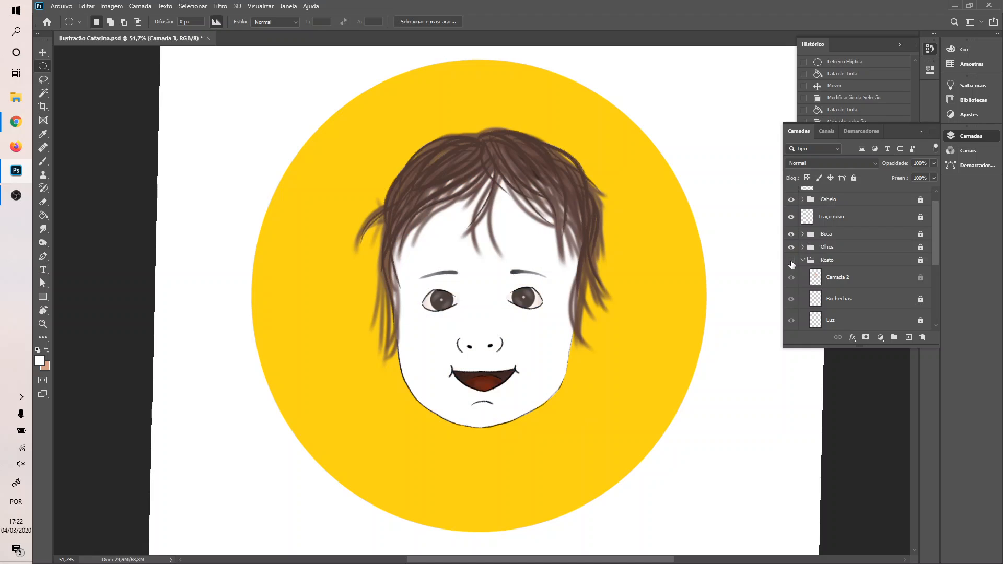
pyautogui.click(791, 260)
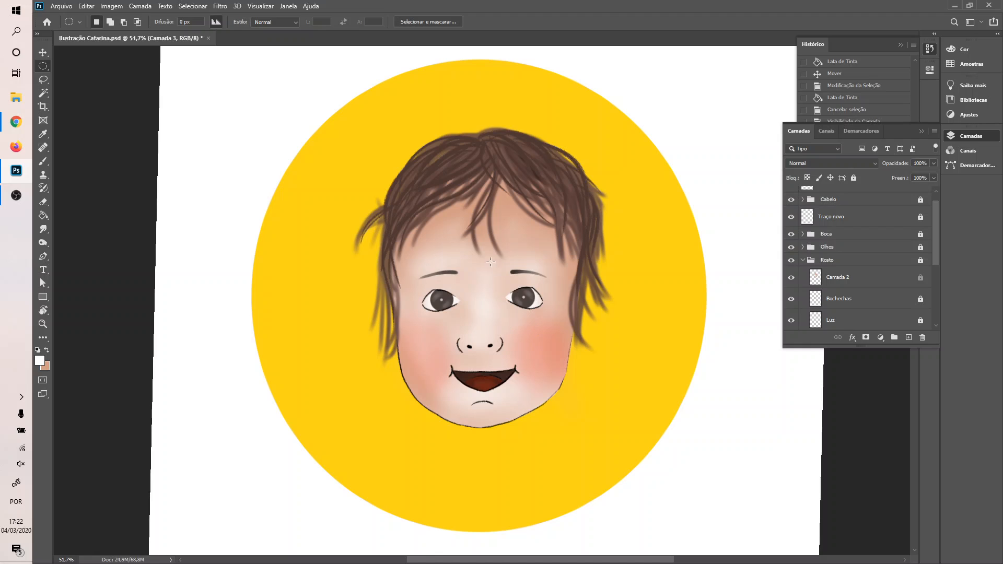
pyautogui.scroll(-6, 525, 294)
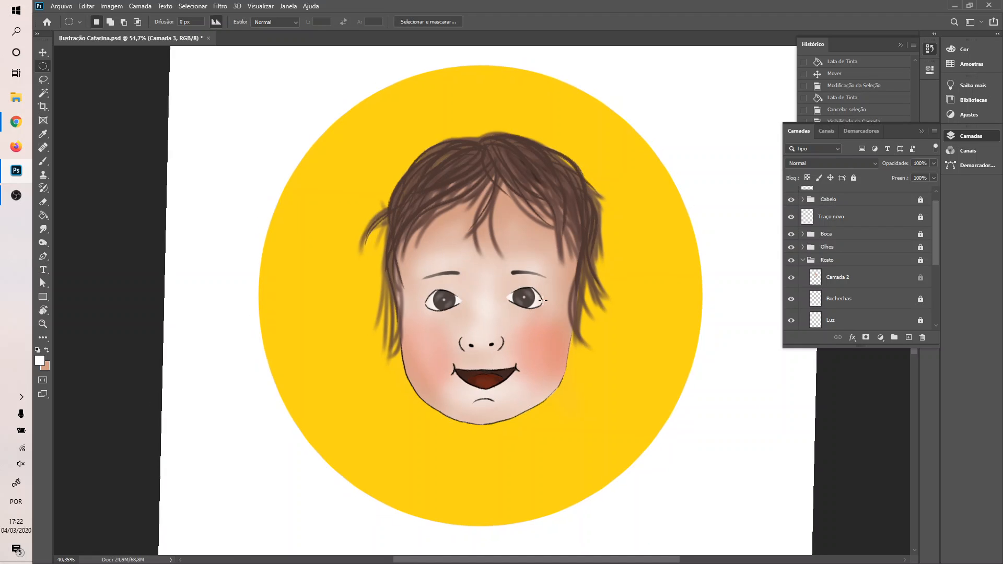
pyautogui.scroll(3, 495, 285)
pyautogui.scroll(3, 495, 285)
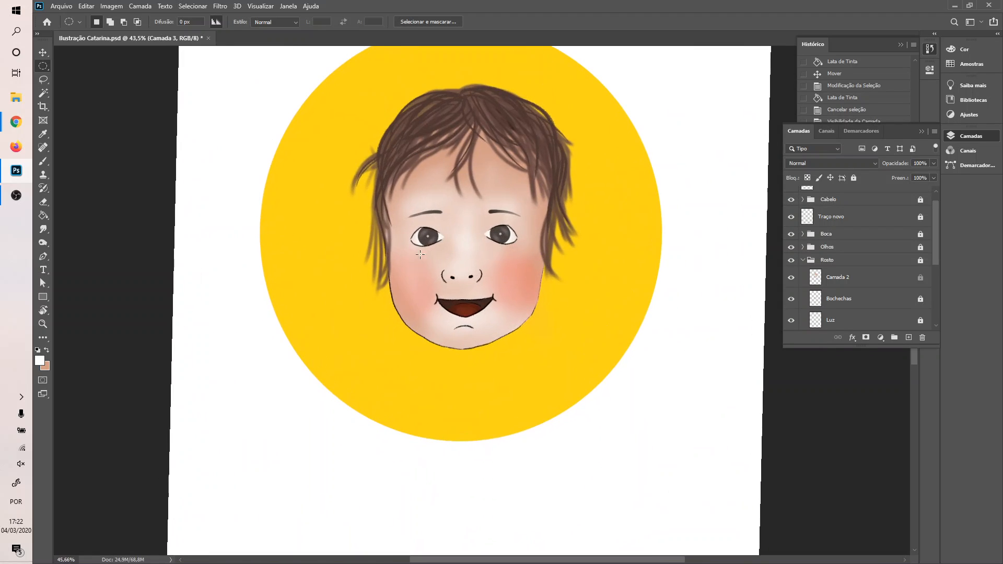
pyautogui.scroll(1, 542, 294)
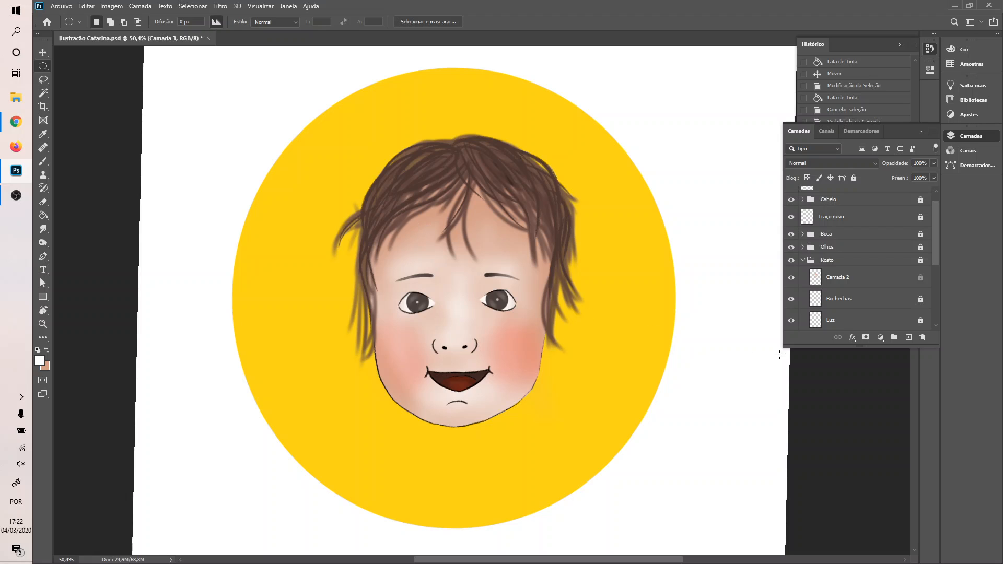
pyautogui.scroll(5, 496, 316)
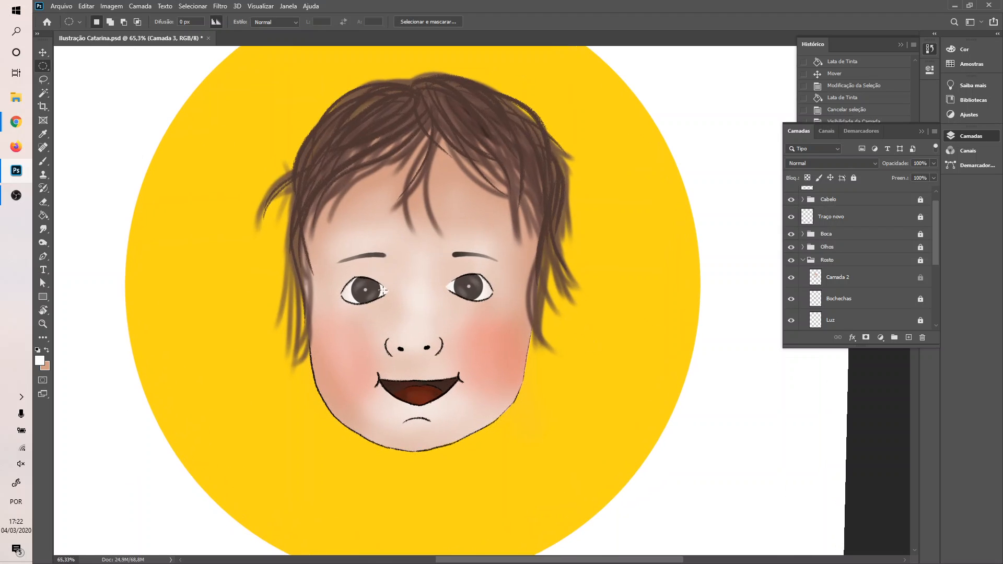
pyautogui.scroll(-3, 514, 300)
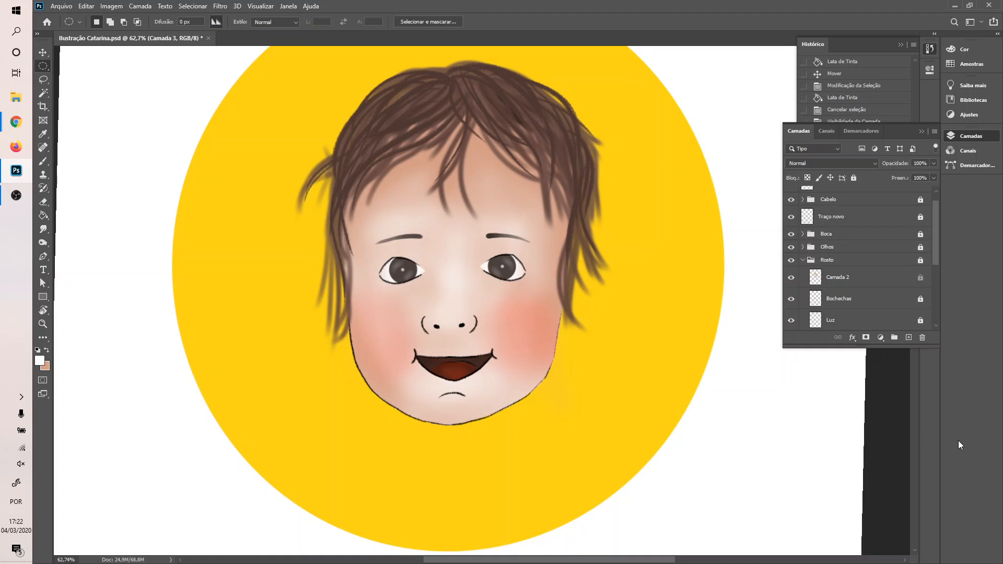
# - Handwrite a black signature beside the chin on a new layer above Camada 3, using the Redondo duro - opacidade de pressão brush at 19 px
pyautogui.scroll(-5, 867, 287)
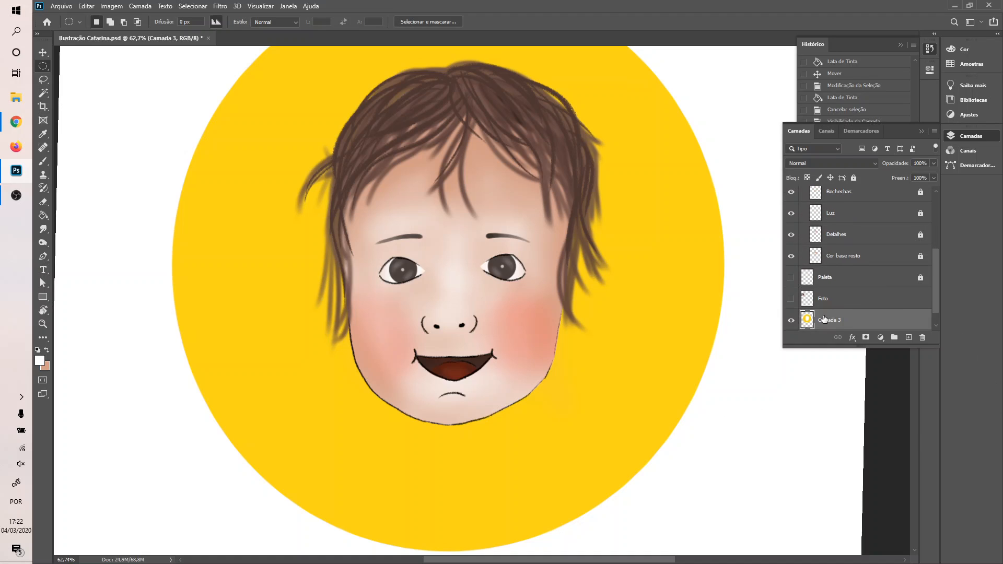
pyautogui.click(908, 337)
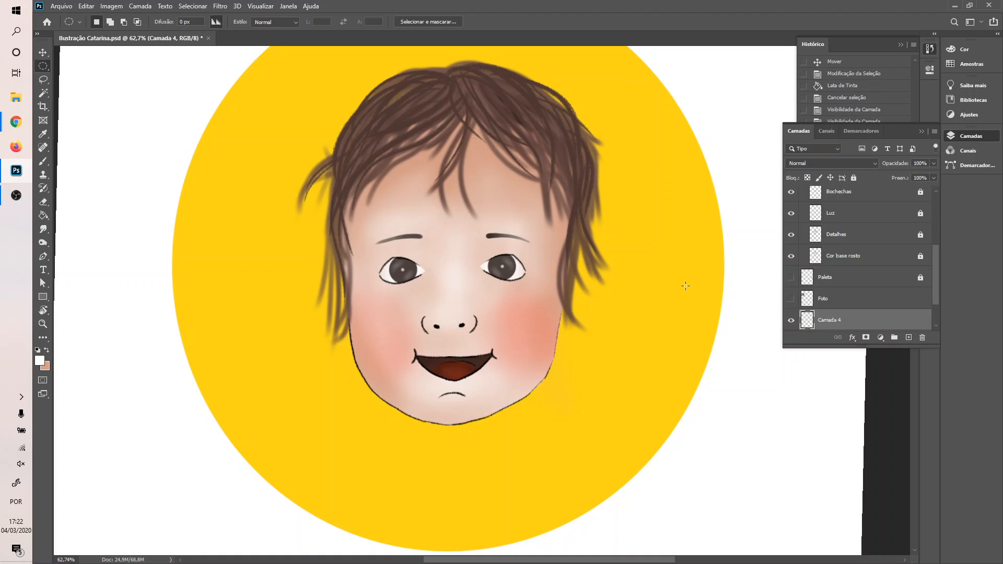
pyautogui.press('d')
pyautogui.press('b')
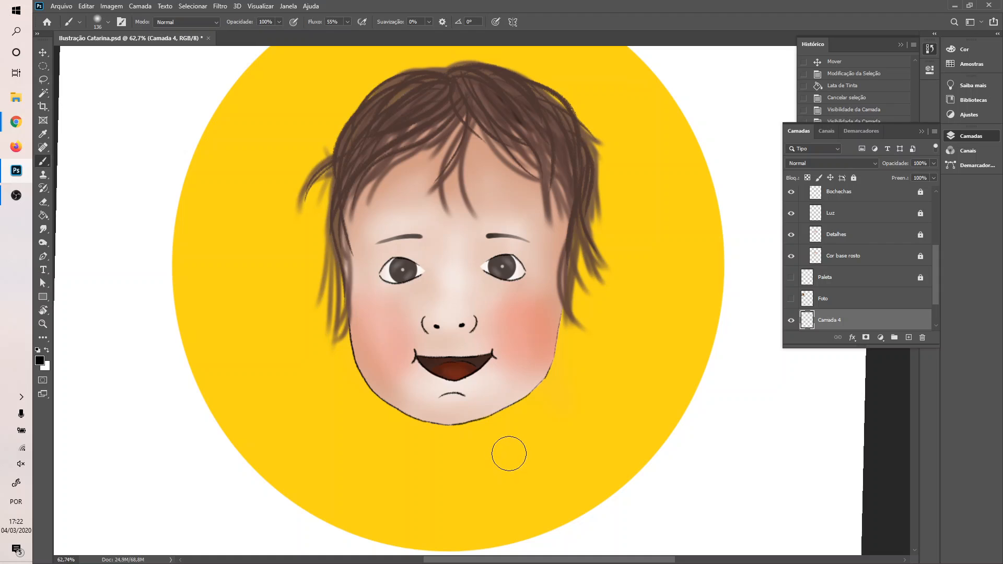
pyautogui.click(99, 22)
pyautogui.click(123, 137)
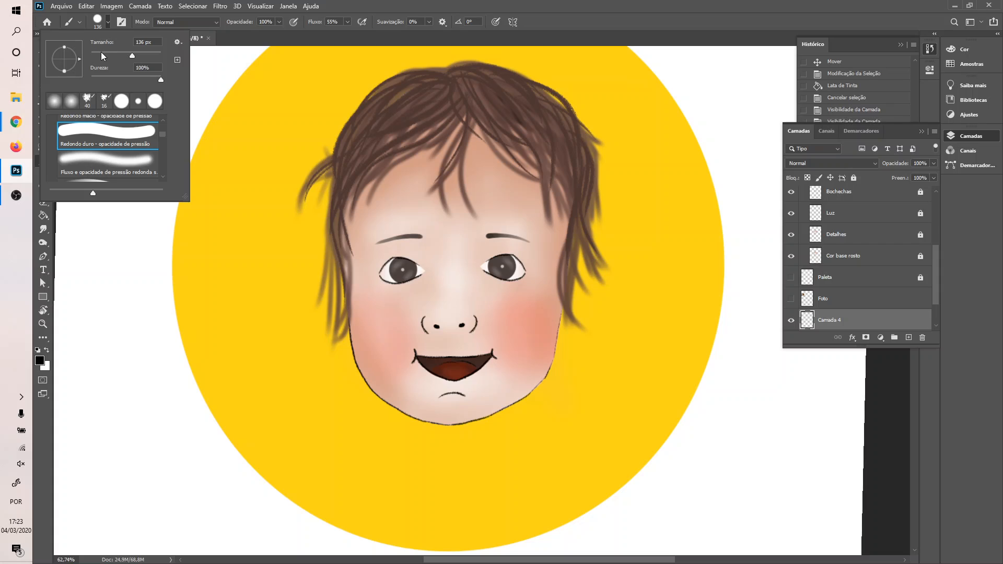
pyautogui.moveTo(101, 52); pyautogui.dragTo(97, 53)
pyautogui.moveTo(561, 463)
pyautogui.mouseDown()
pyautogui.moveTo(567, 441)
pyautogui.moveTo(570, 469)
pyautogui.moveTo(600, 450)
pyautogui.moveTo(637, 402)
pyautogui.moveTo(599, 416)
pyautogui.mouseUp()
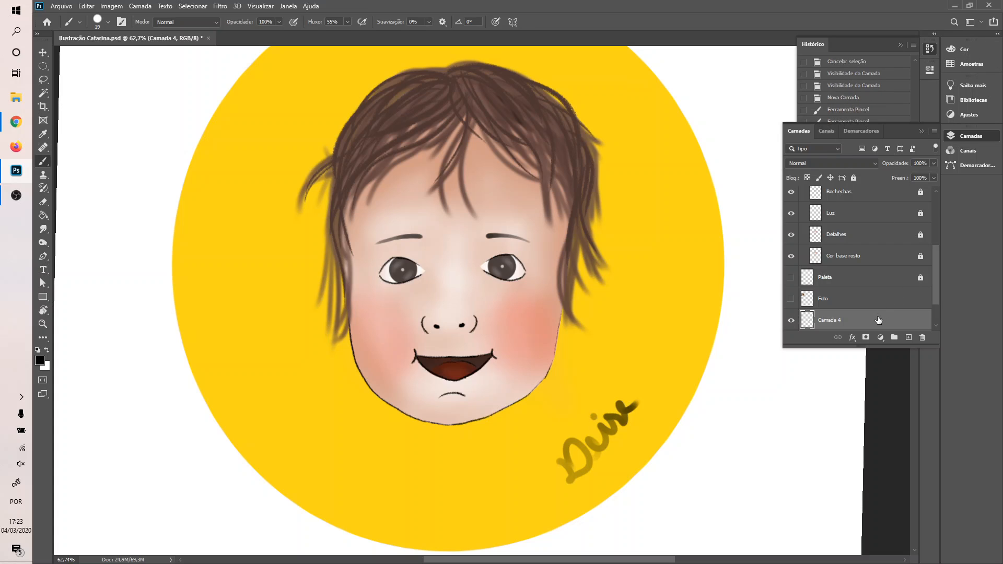
# - Move the signature layer between Traço novo and the Boca group, and delete it
pyautogui.moveTo(878, 319); pyautogui.dragTo(875, 231)
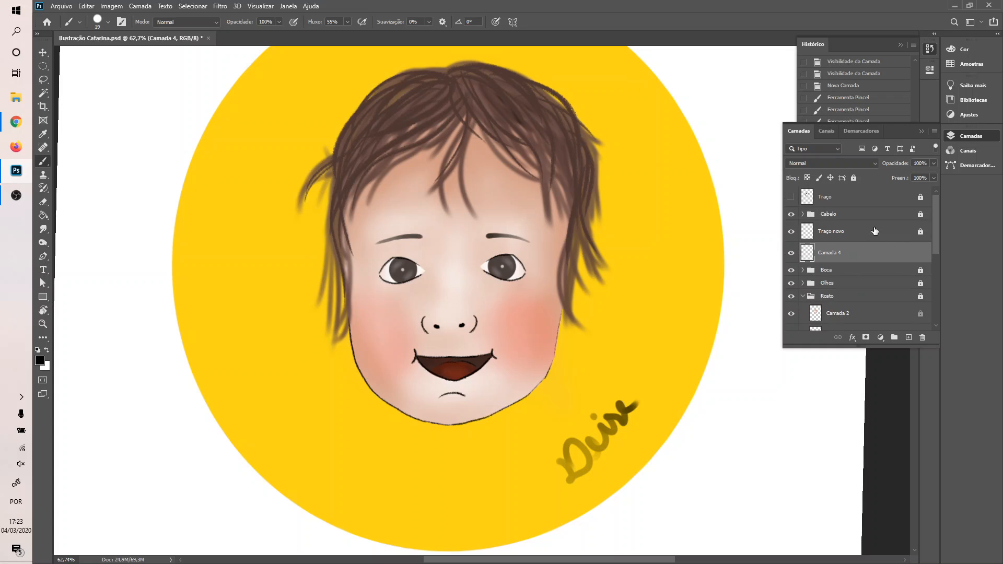
pyautogui.click(922, 337)
pyautogui.click(470, 213)
pyautogui.scroll(2, 494, 197)
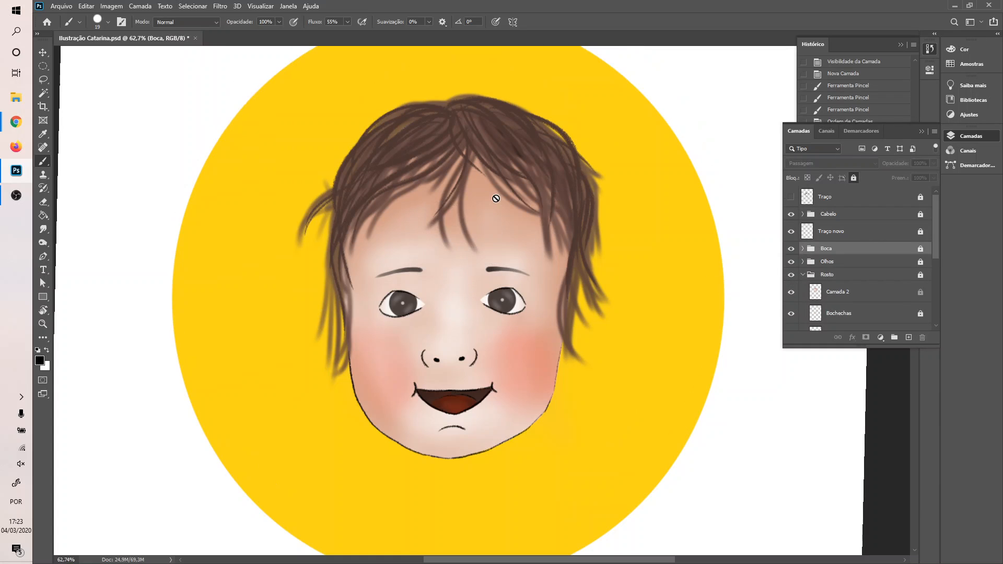